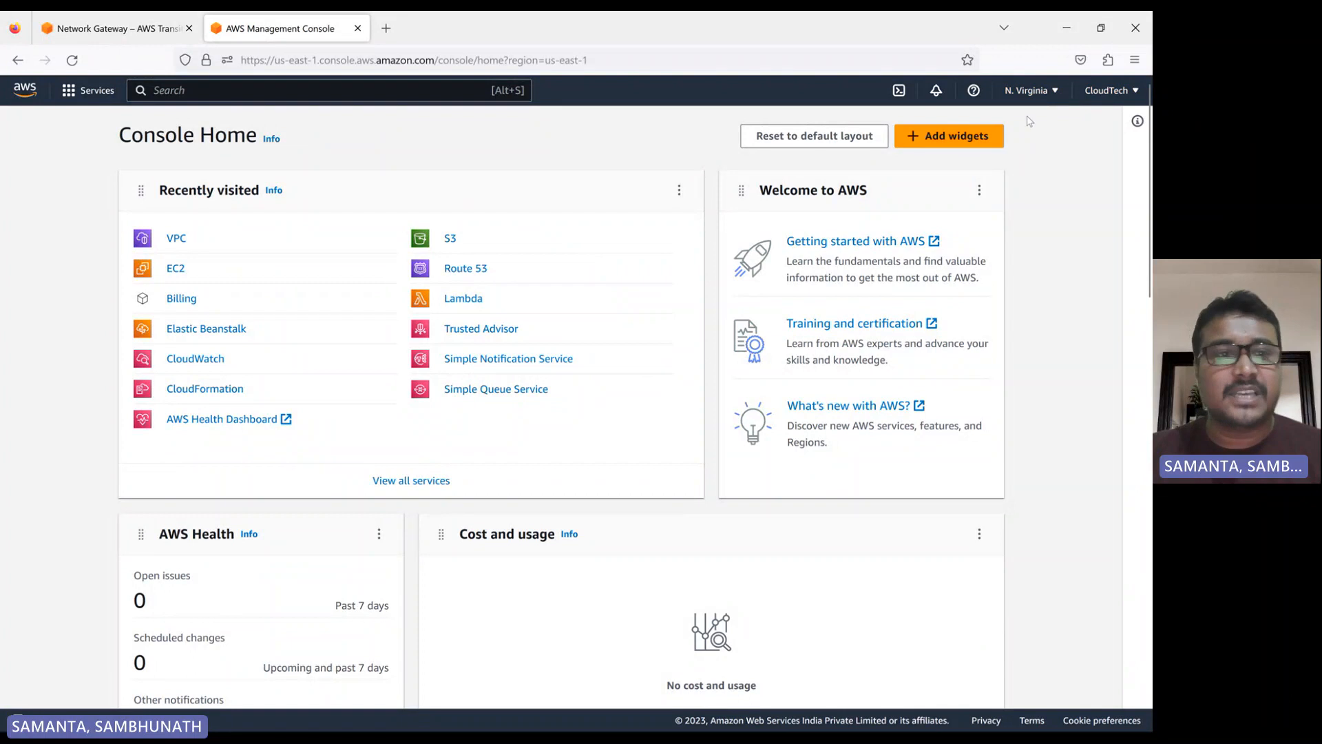
Start creating a VPC-only resource in the N. Virginia region with the name tag my-vpc-1
click(178, 239)
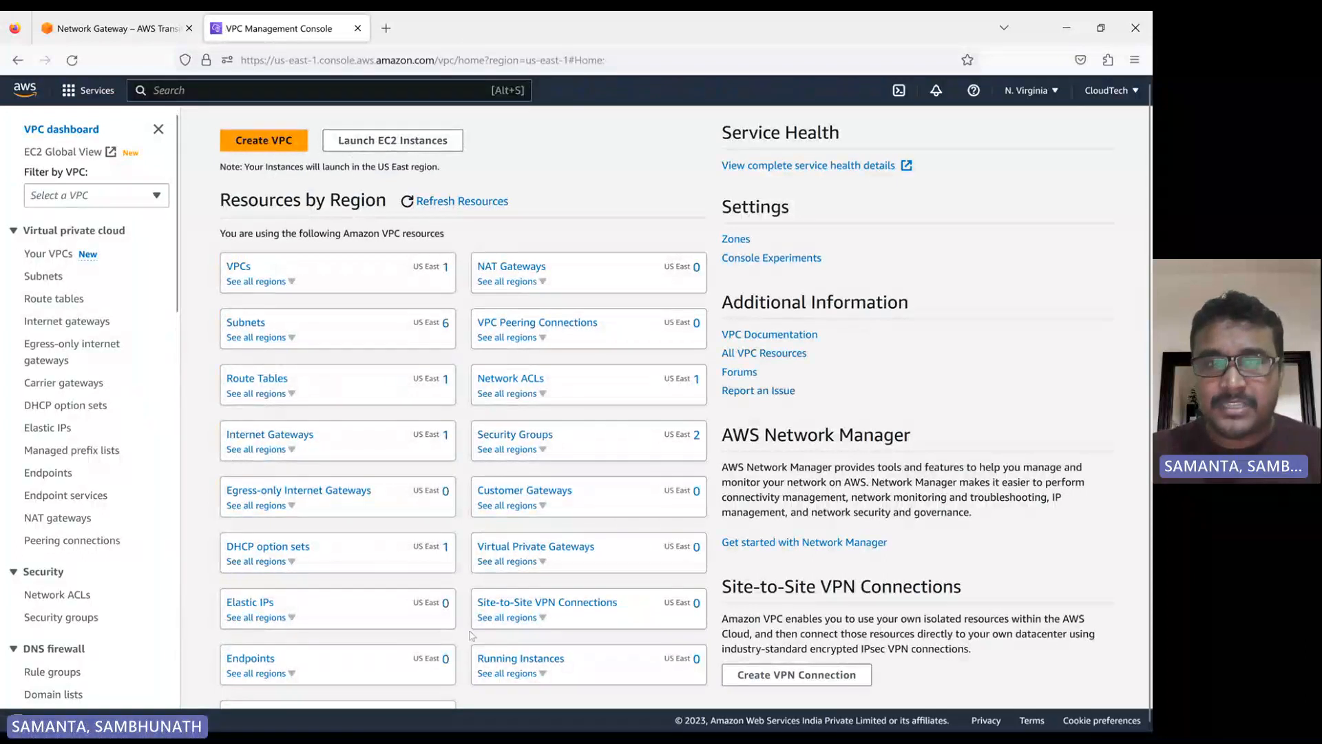
click(277, 145)
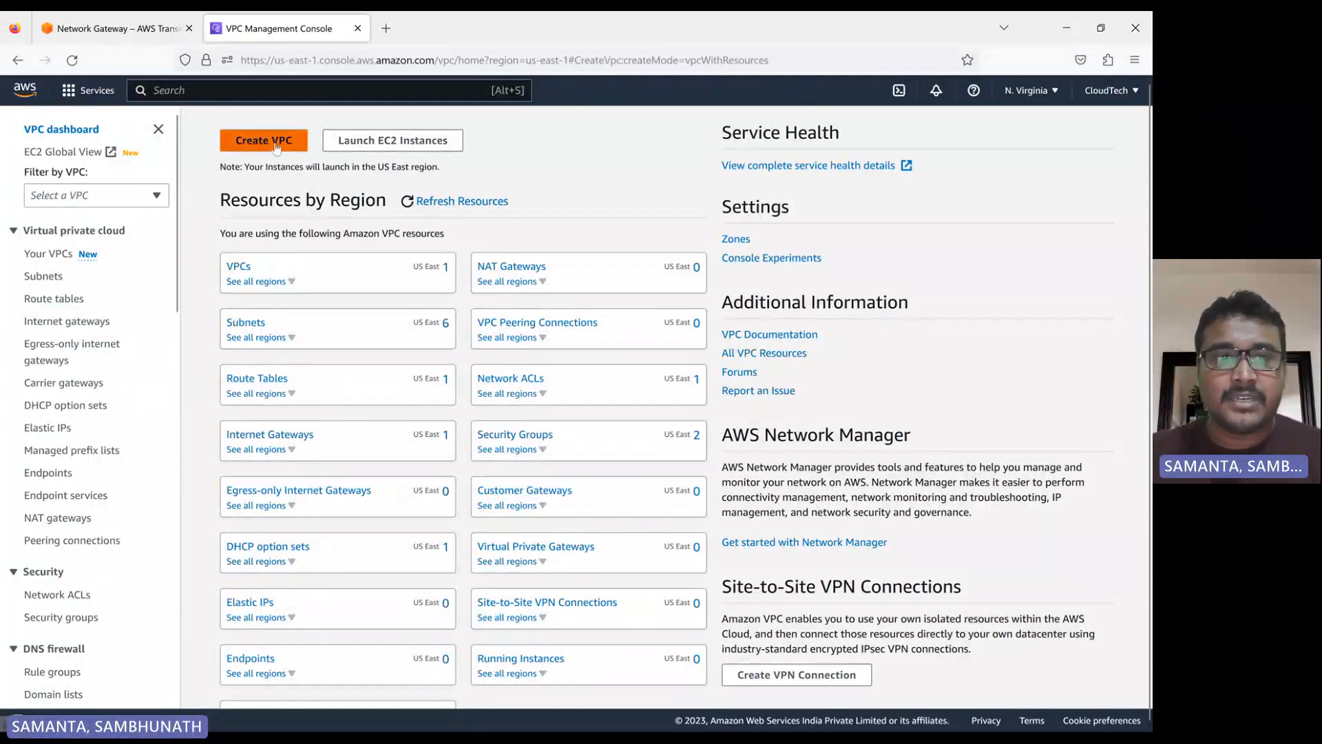
click(65, 307)
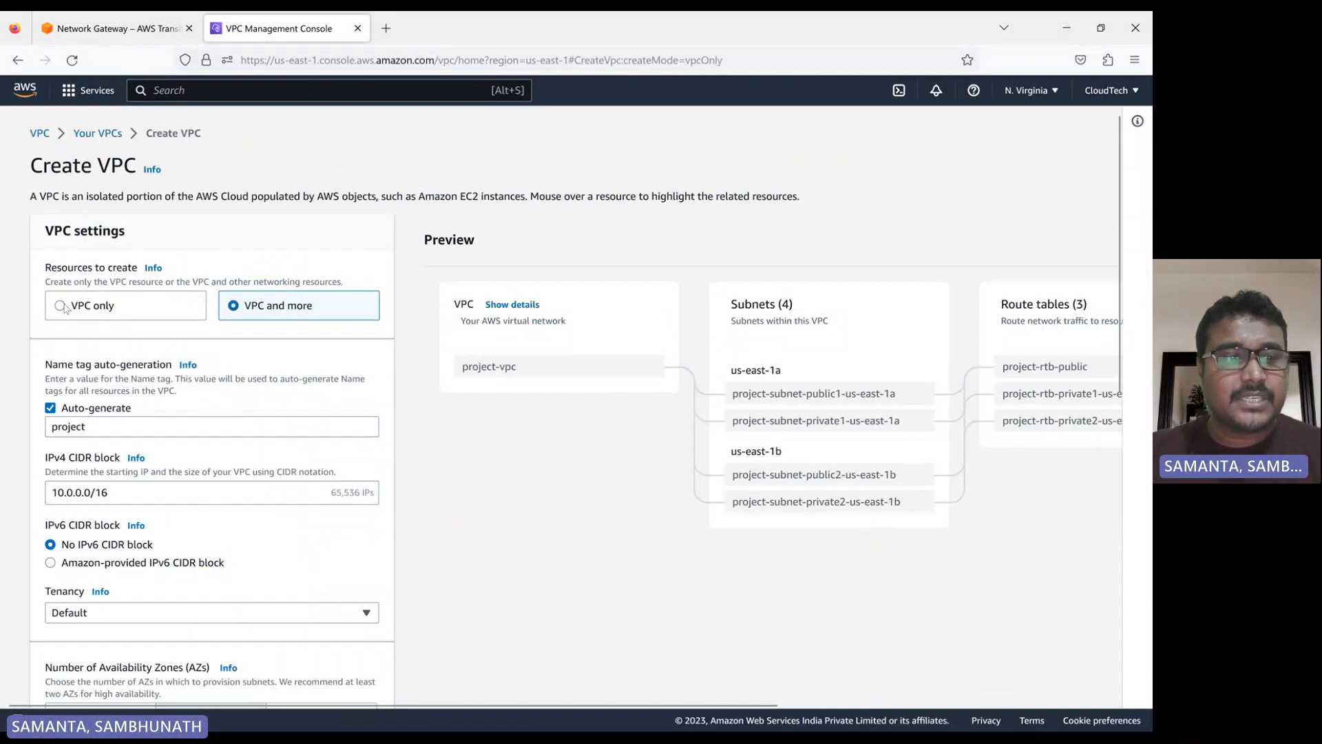
click(116, 380)
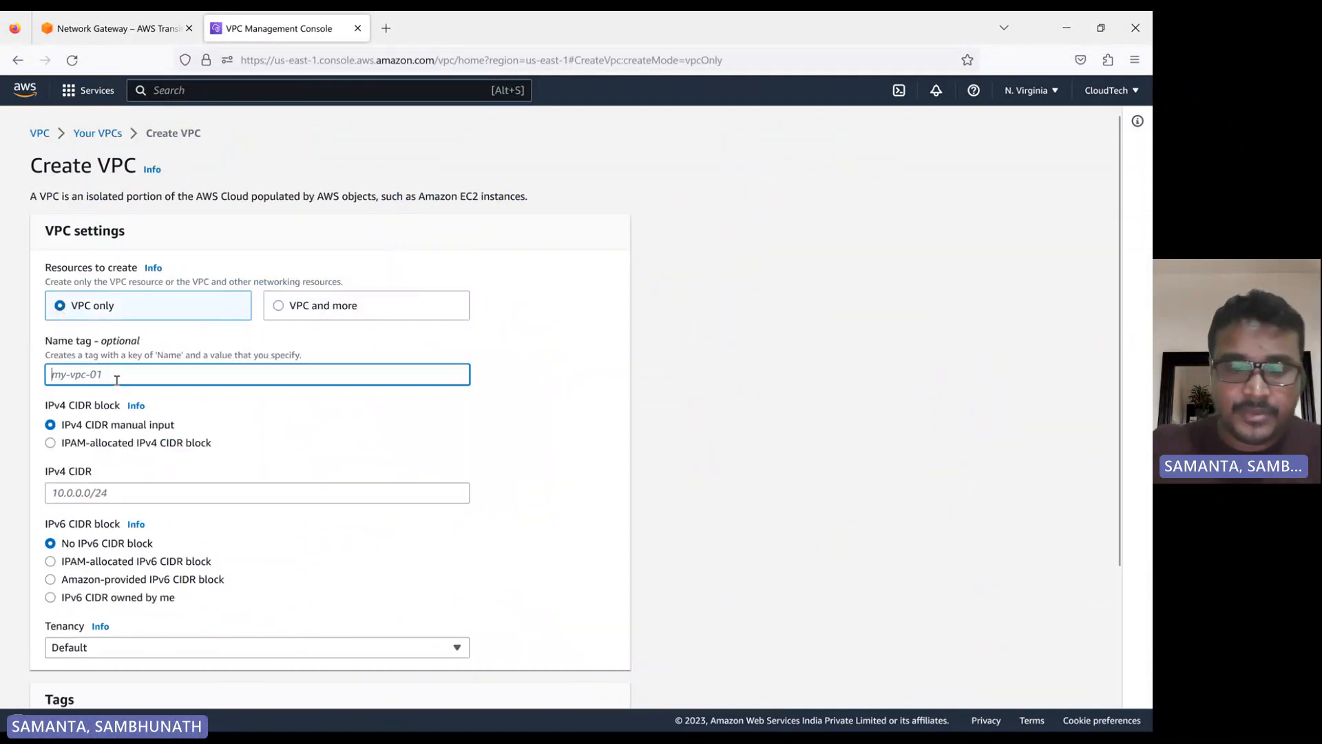
text(my)
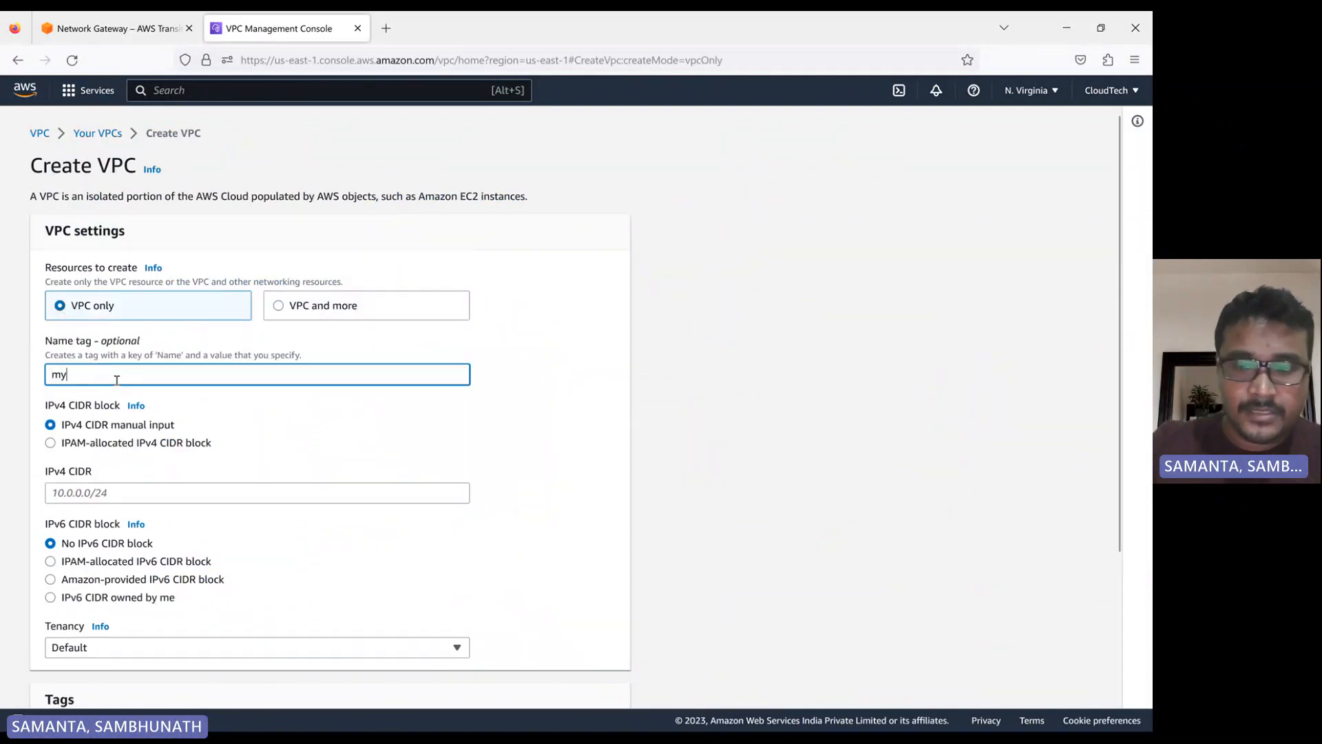
text(-vpc-1)
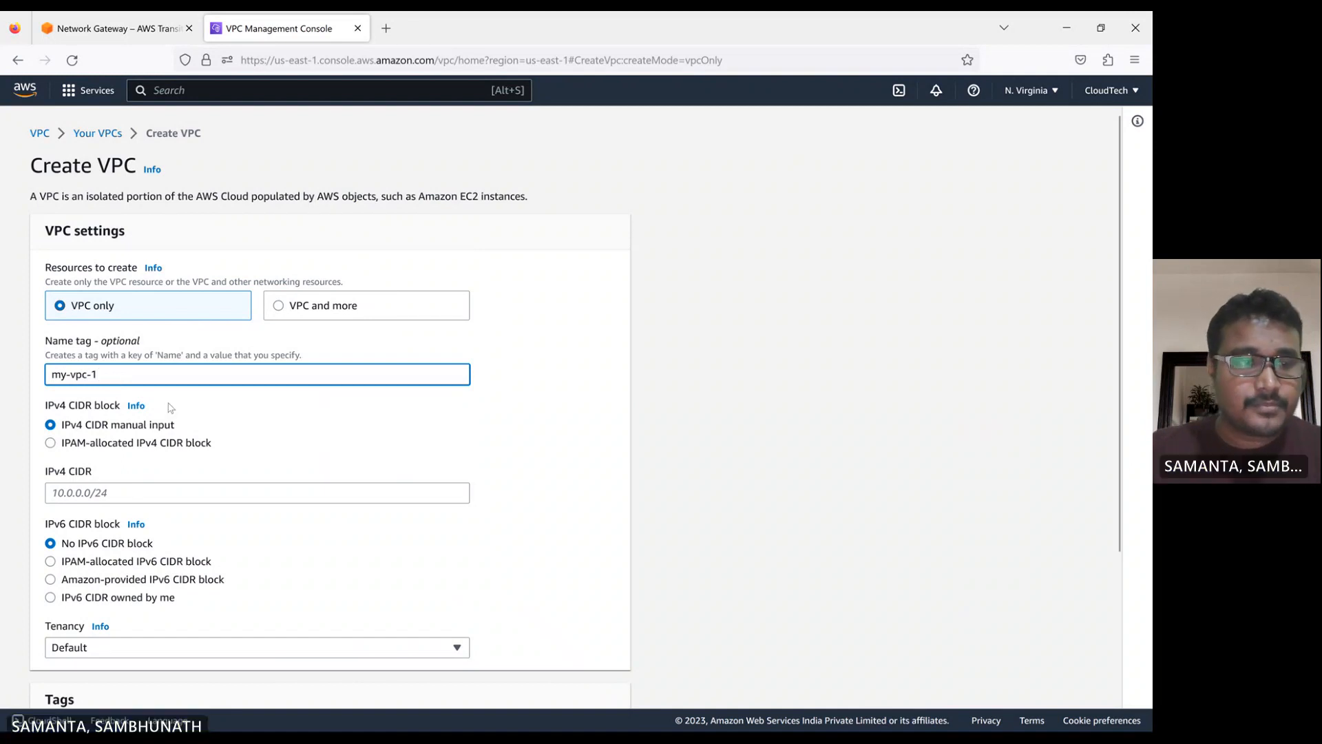
Set the VPC's IPv4 CIDR to 10.0.0.0/26 and create the VPC
scroll(172, 409, down, 2)
click(94, 414)
text(1)
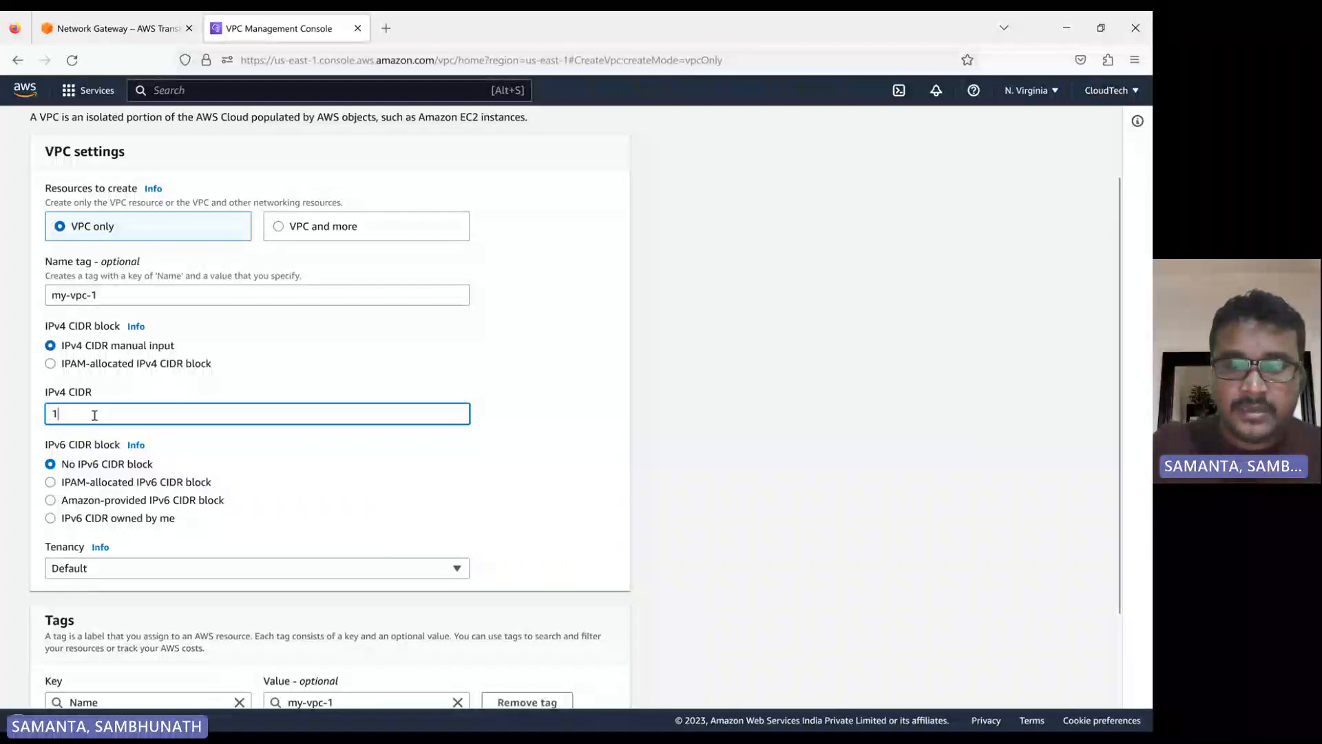
text(0.0.0)
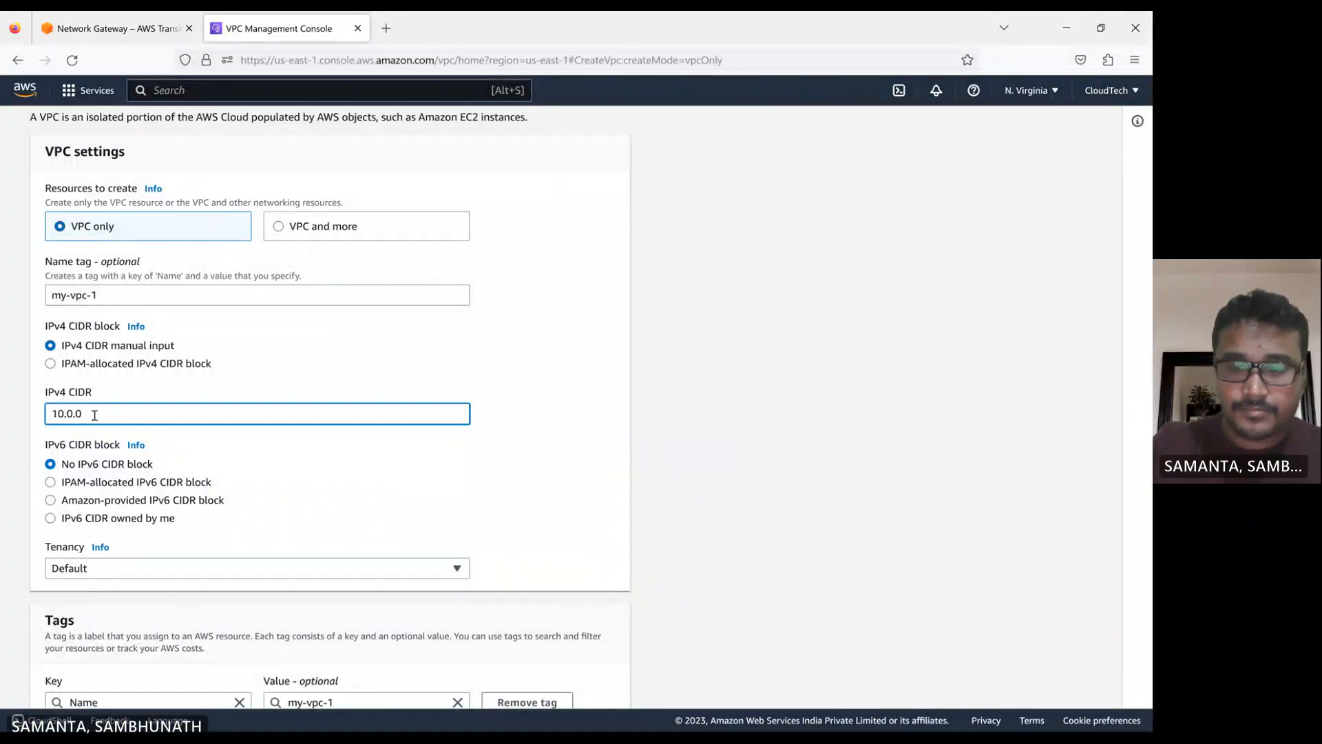
text(.0/26)
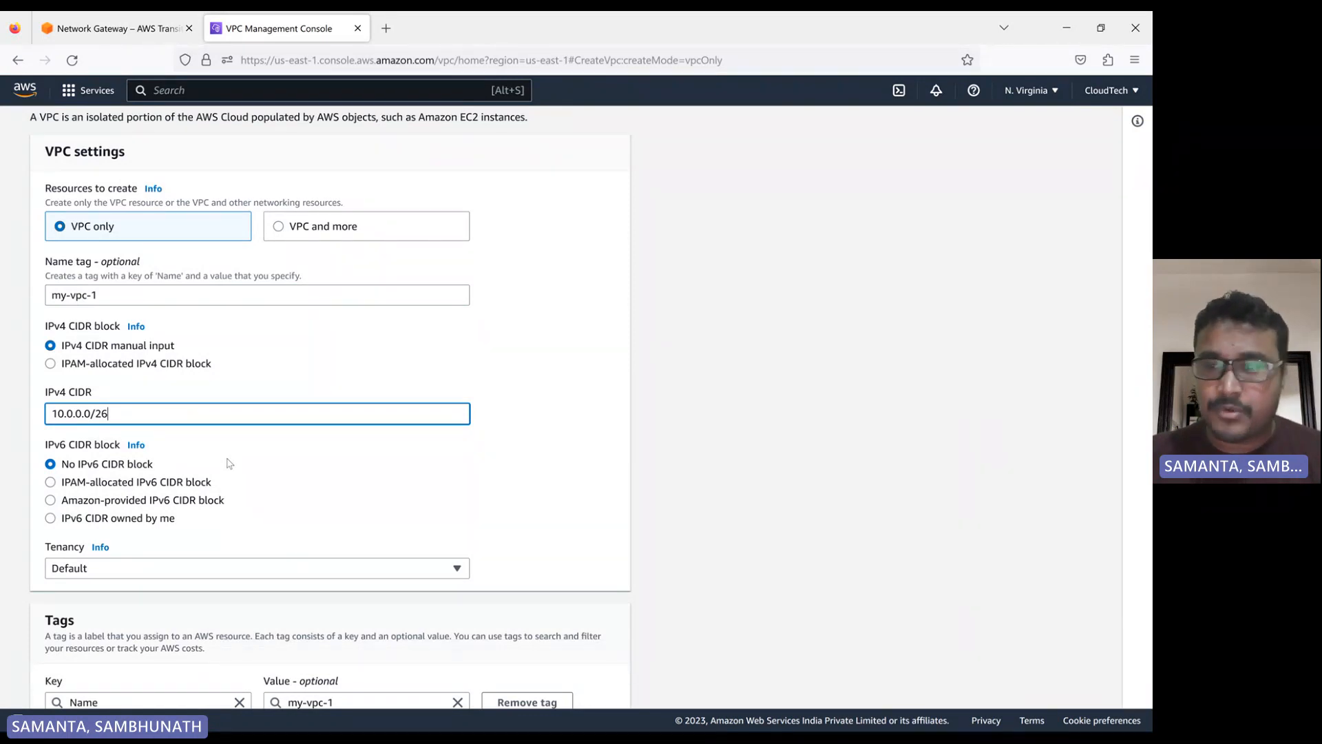
scroll(289, 481, down, 3)
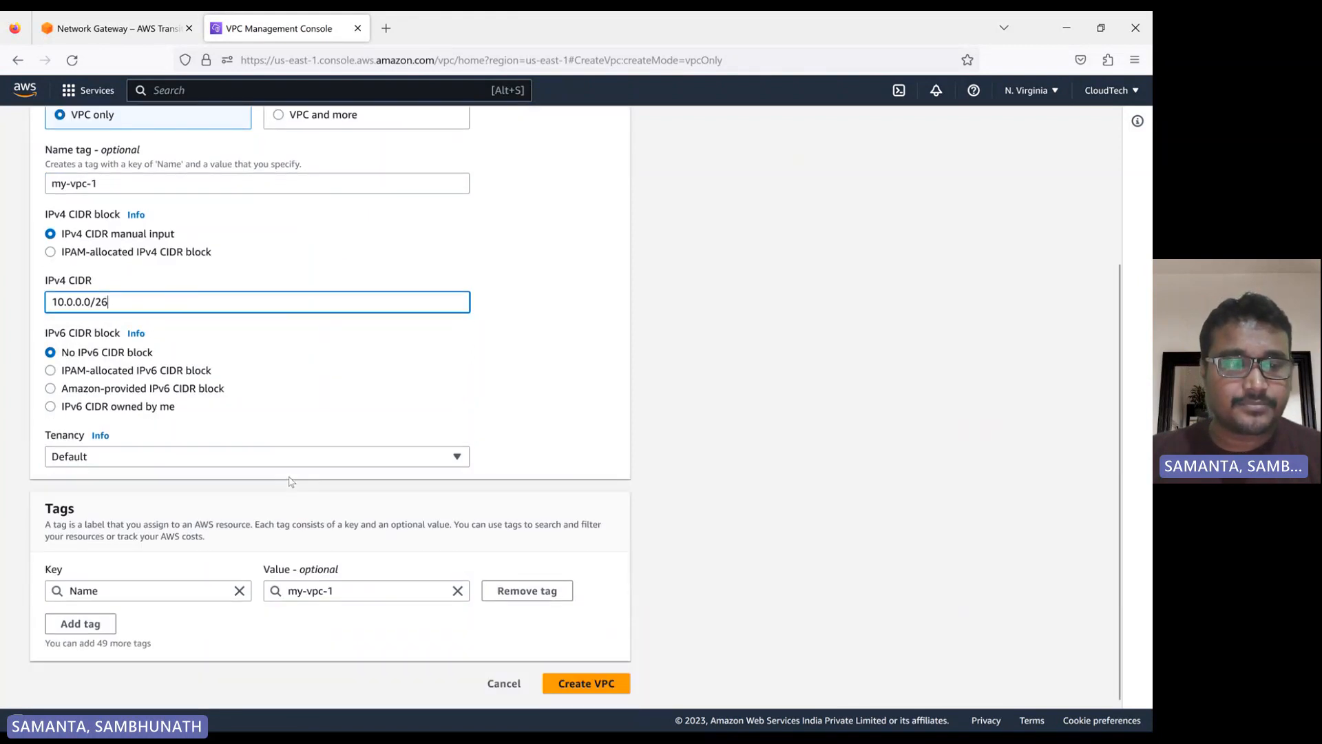
click(586, 683)
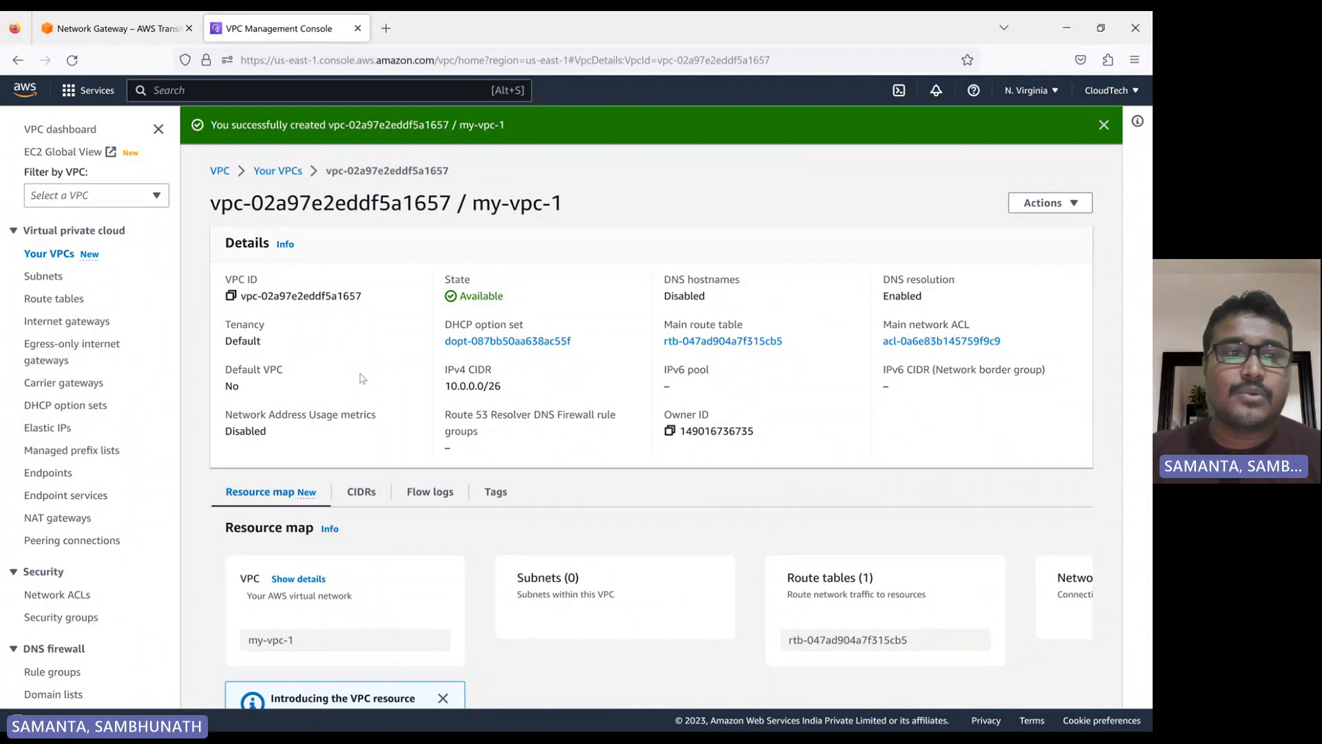
Create an internet gateway with the name tag my-vpc-1-igw
click(69, 323)
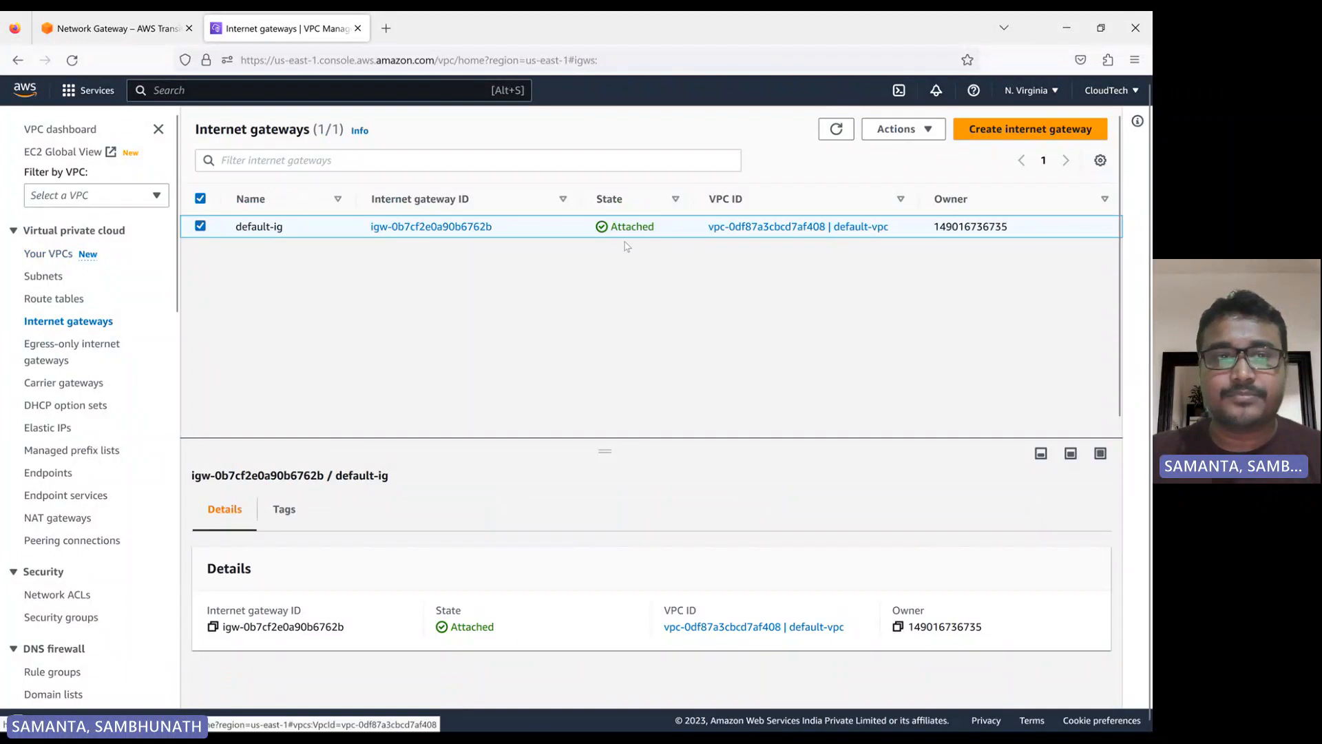
click(991, 135)
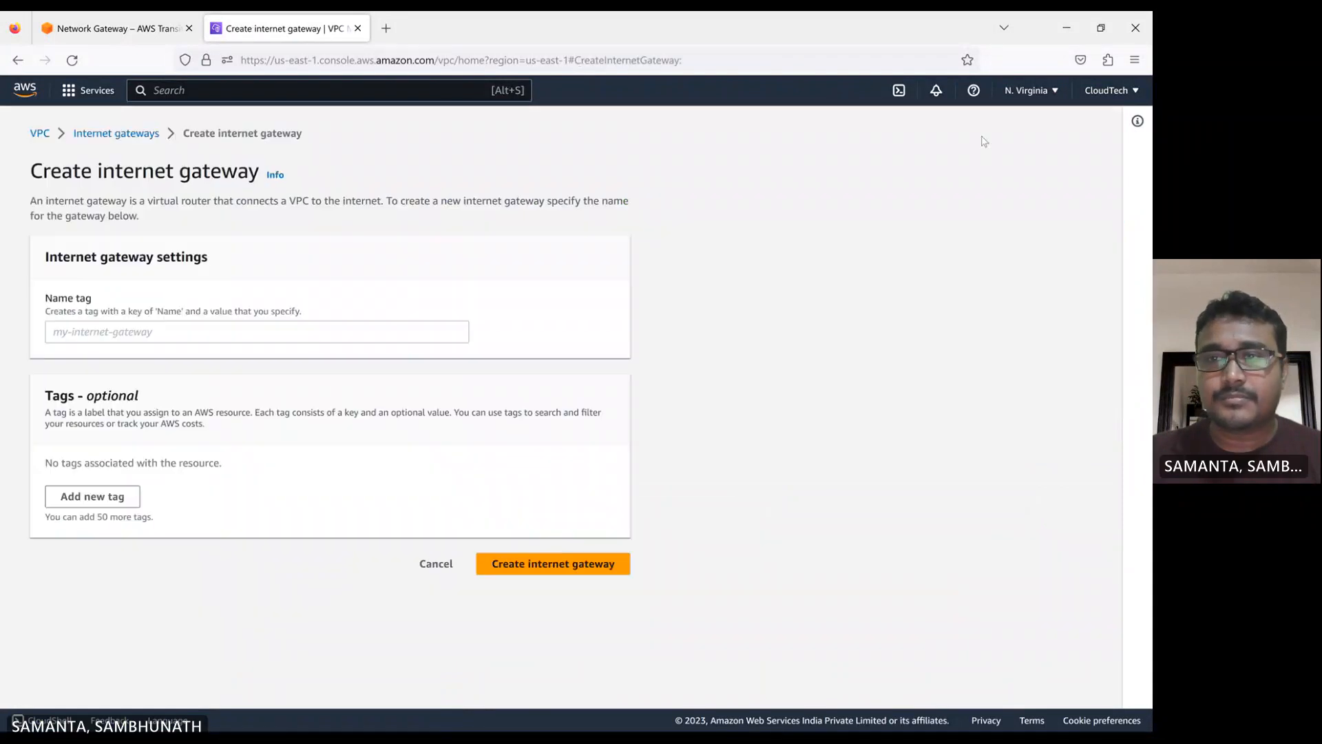
click(55, 332)
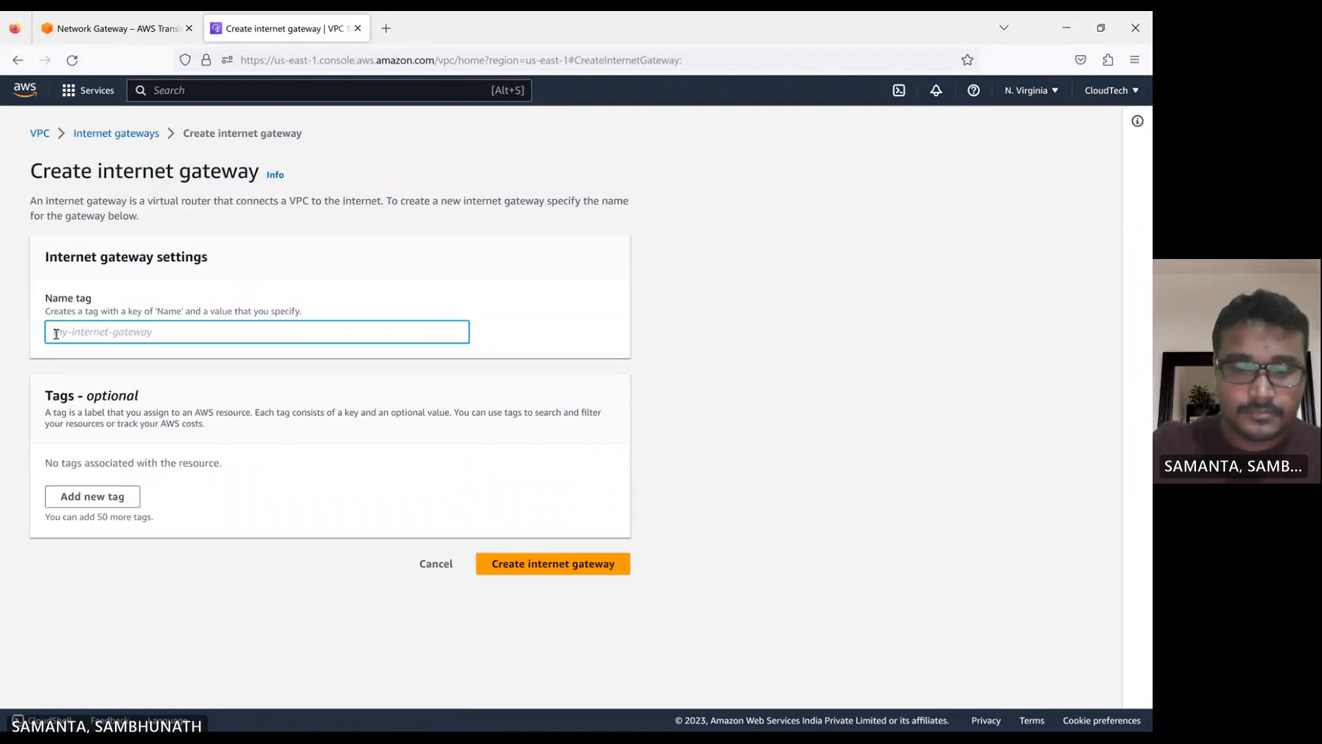
text(my-vp)
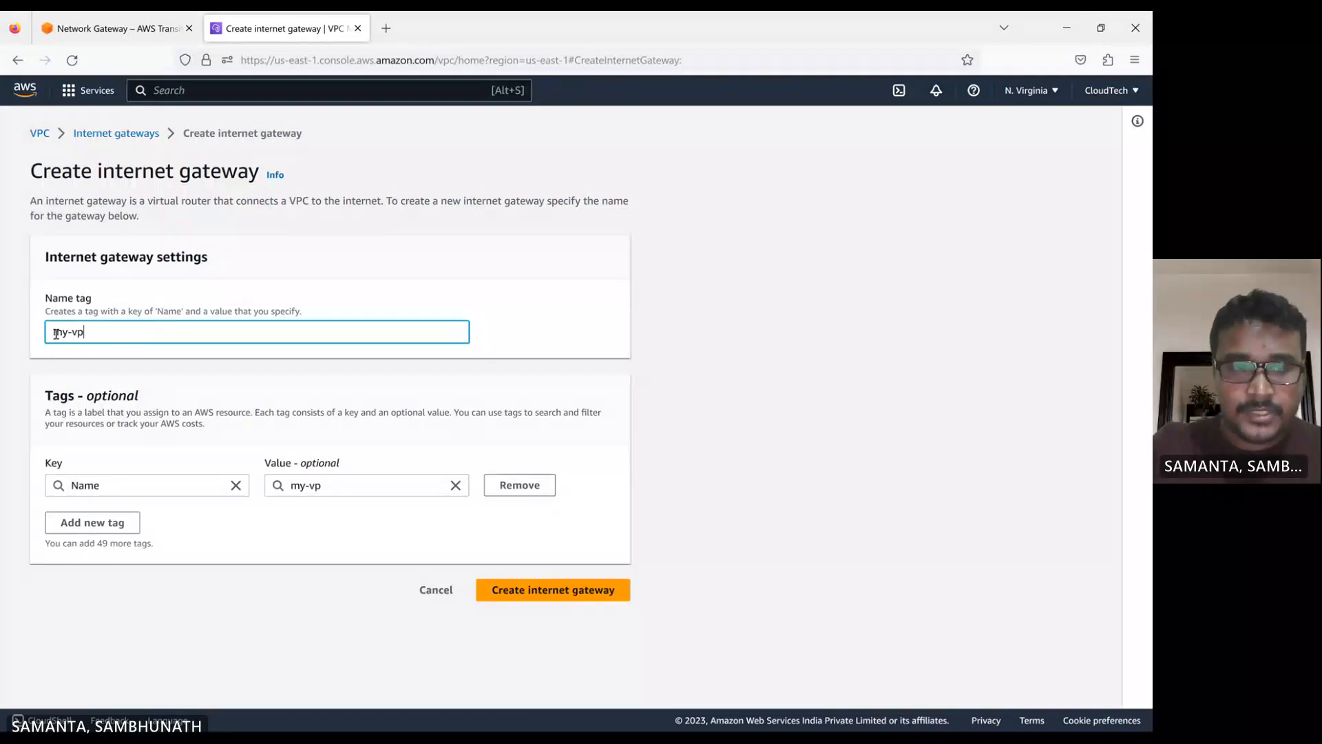
text(c)
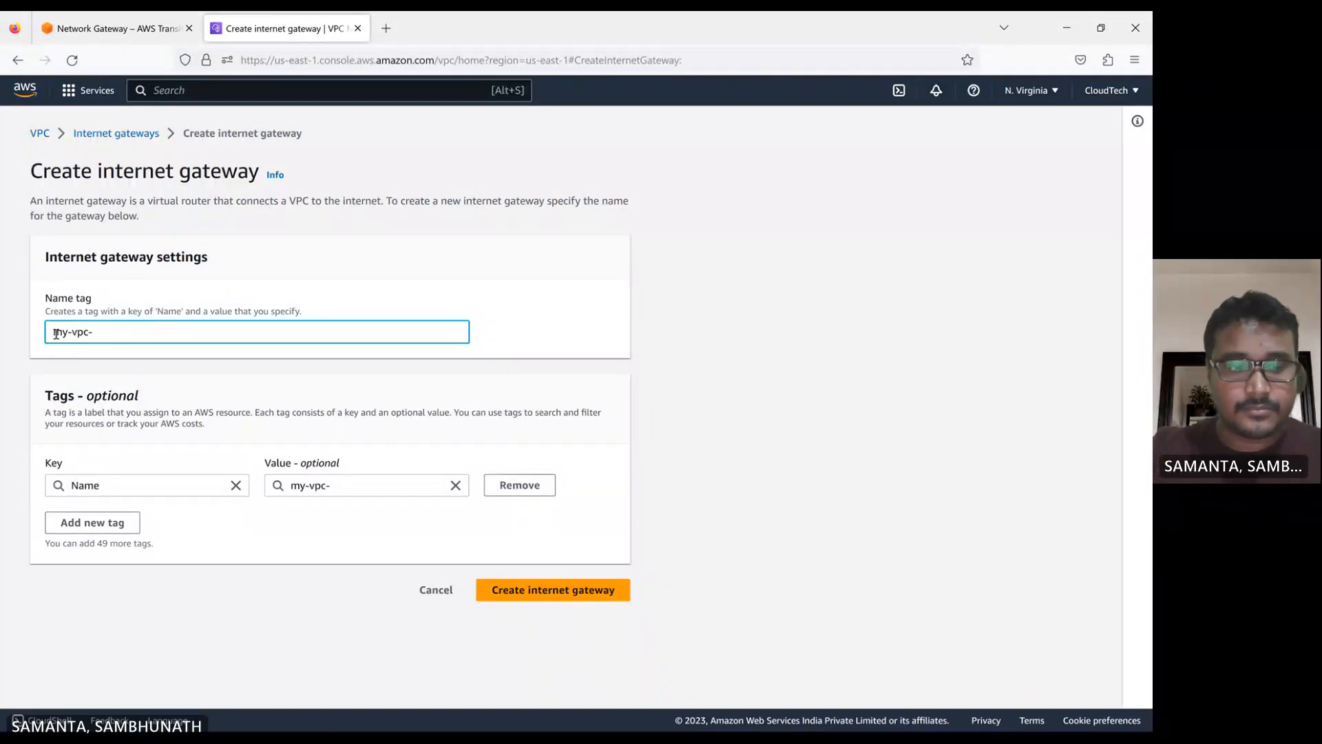
text(-1-i)
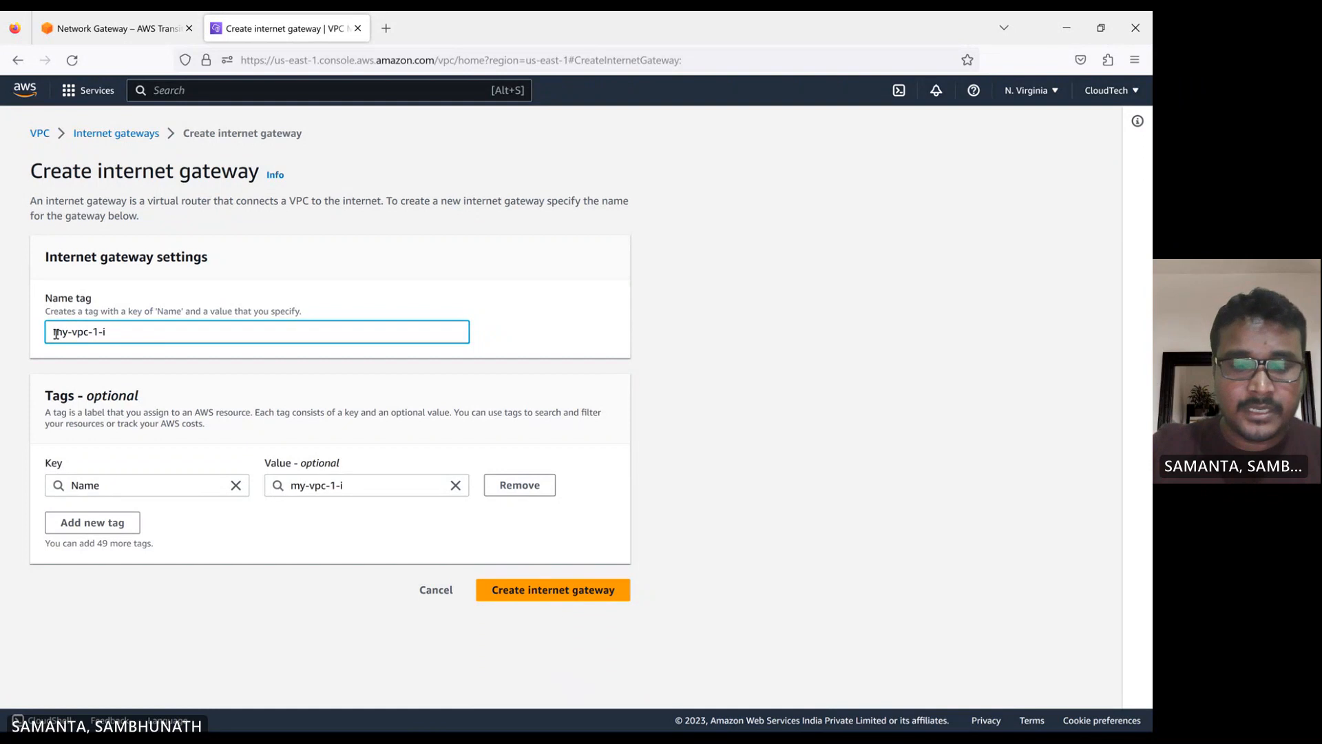
text(gw)
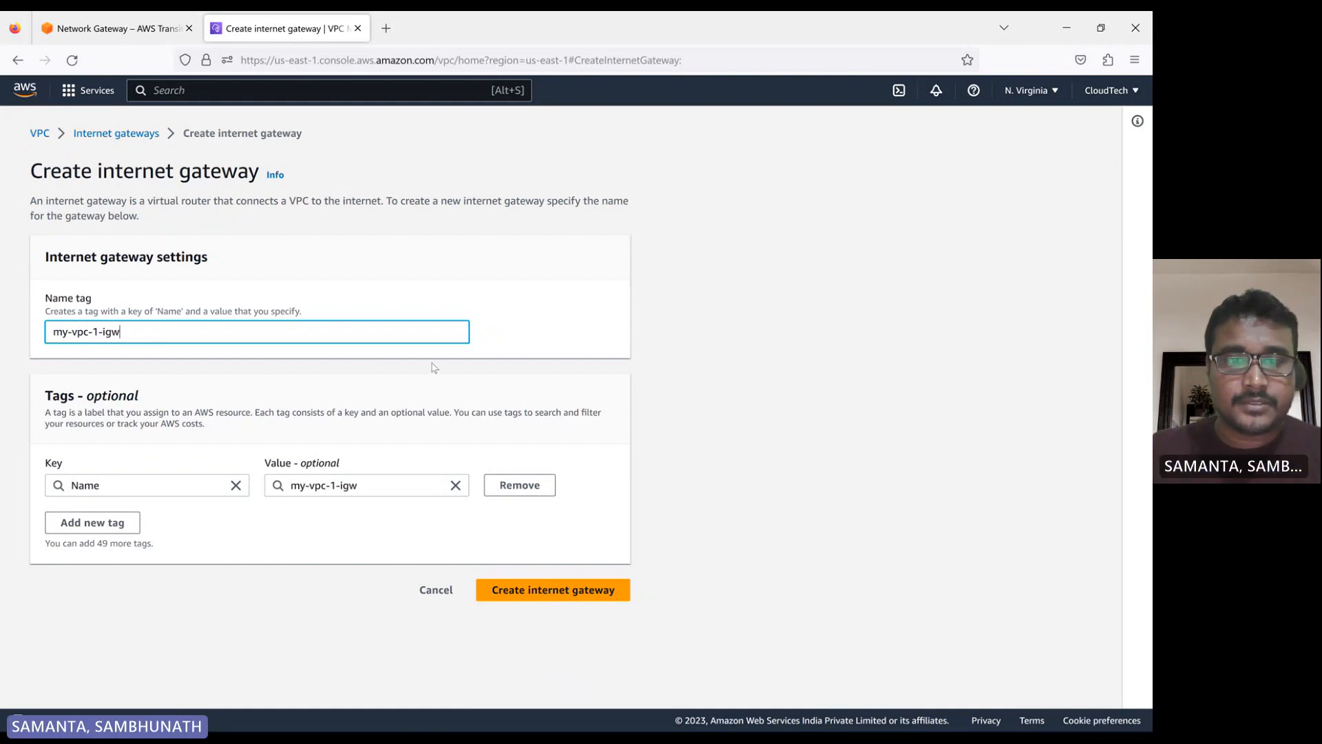
click(554, 589)
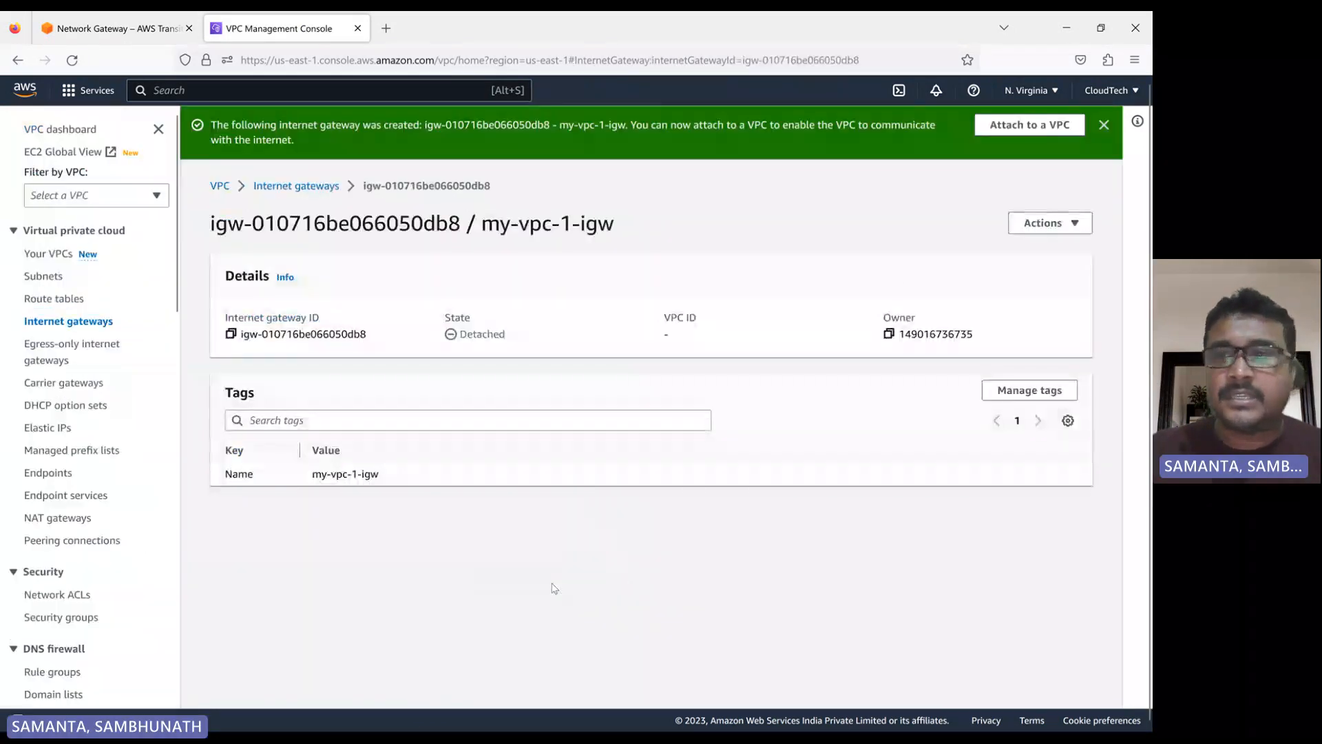
Attach the new internet gateway to the my-vpc-1 VPC
click(1026, 127)
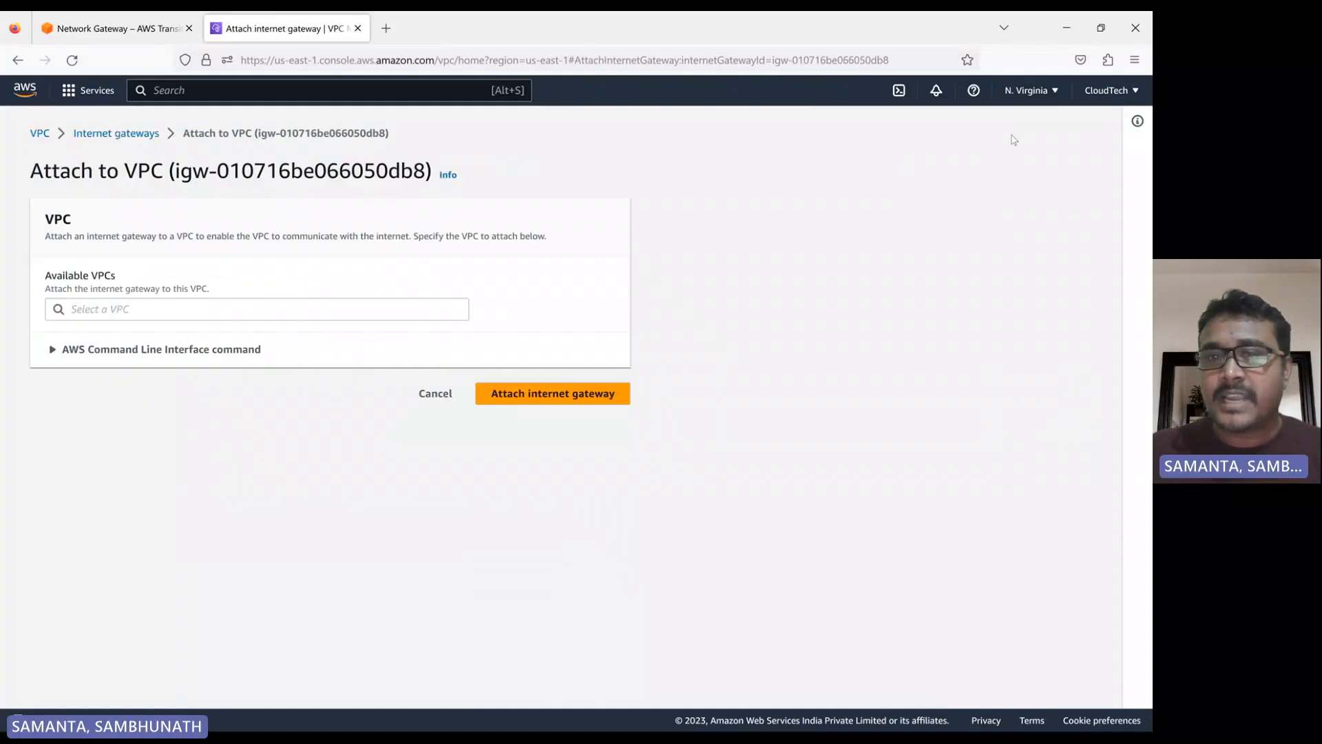
click(76, 309)
click(137, 331)
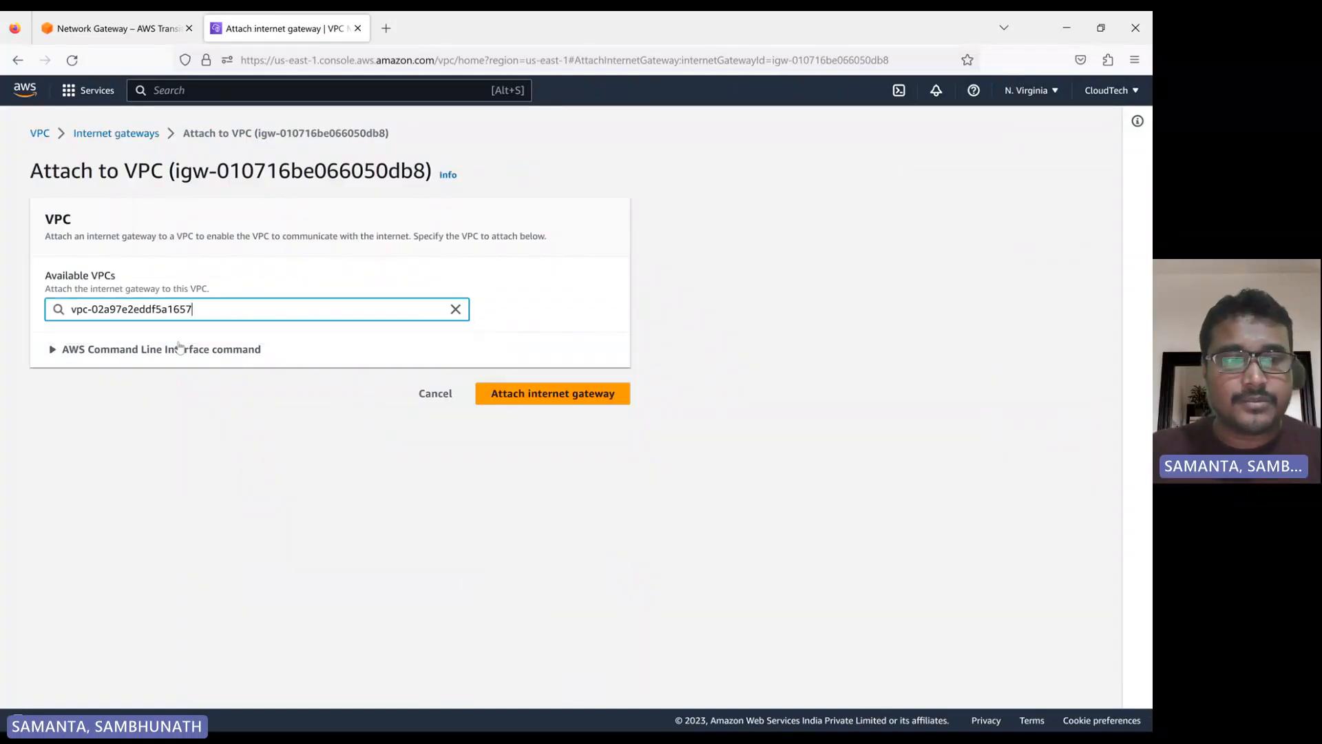
click(530, 409)
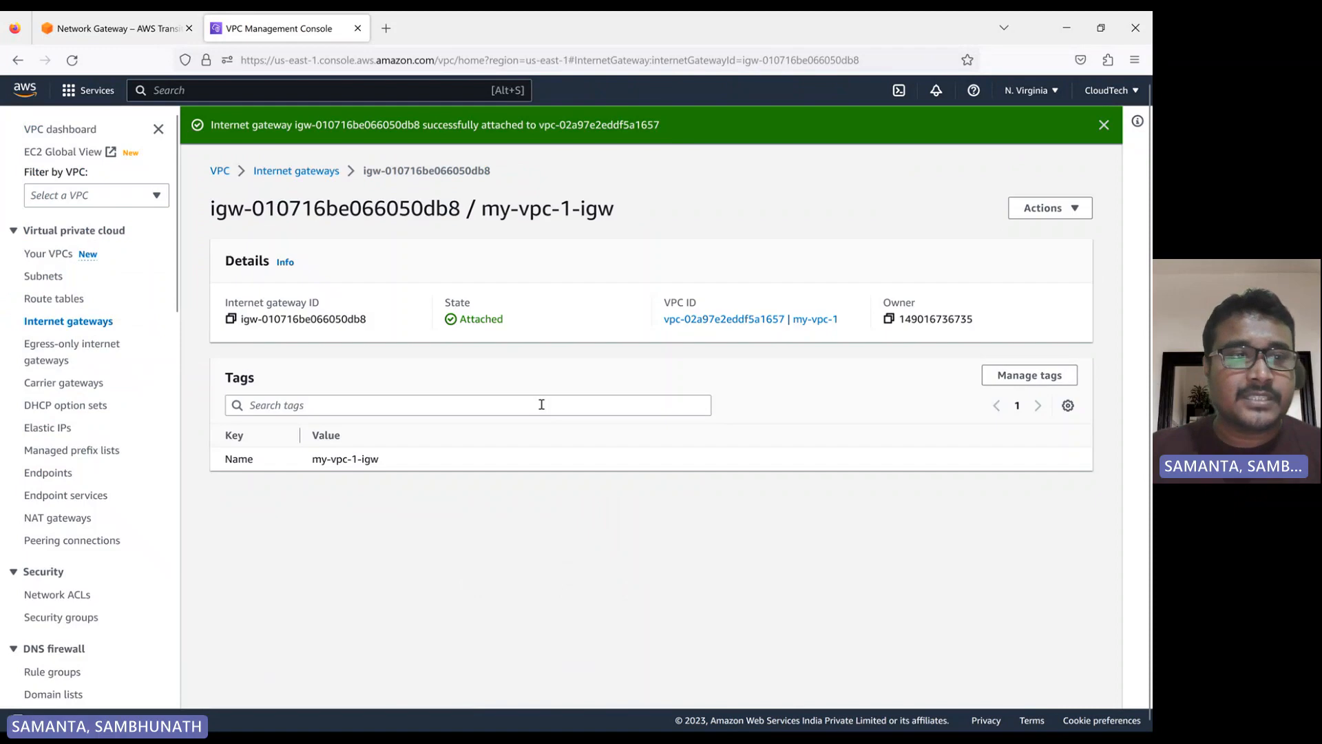
Start a new subnet in the my-vpc-1 VPC and name it my-vpc-1-subnet
click(38, 281)
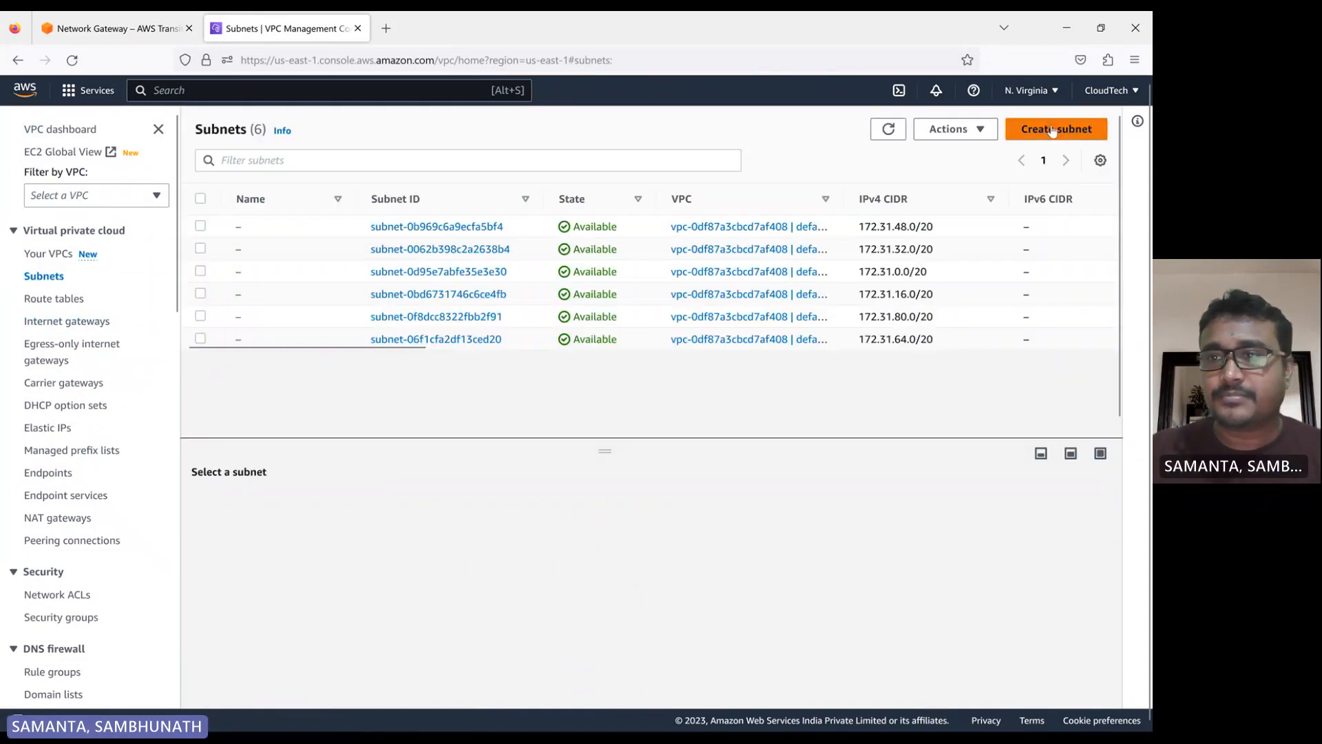
click(1052, 131)
click(134, 275)
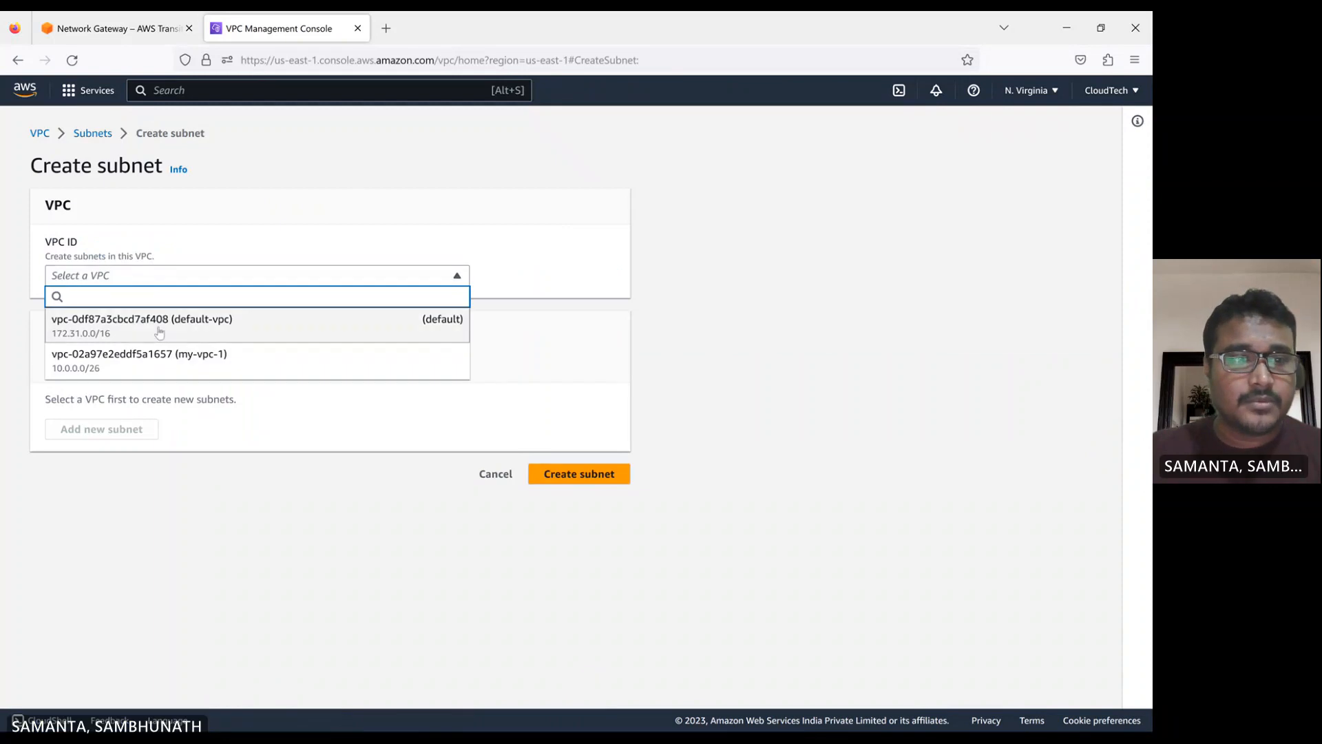
click(135, 358)
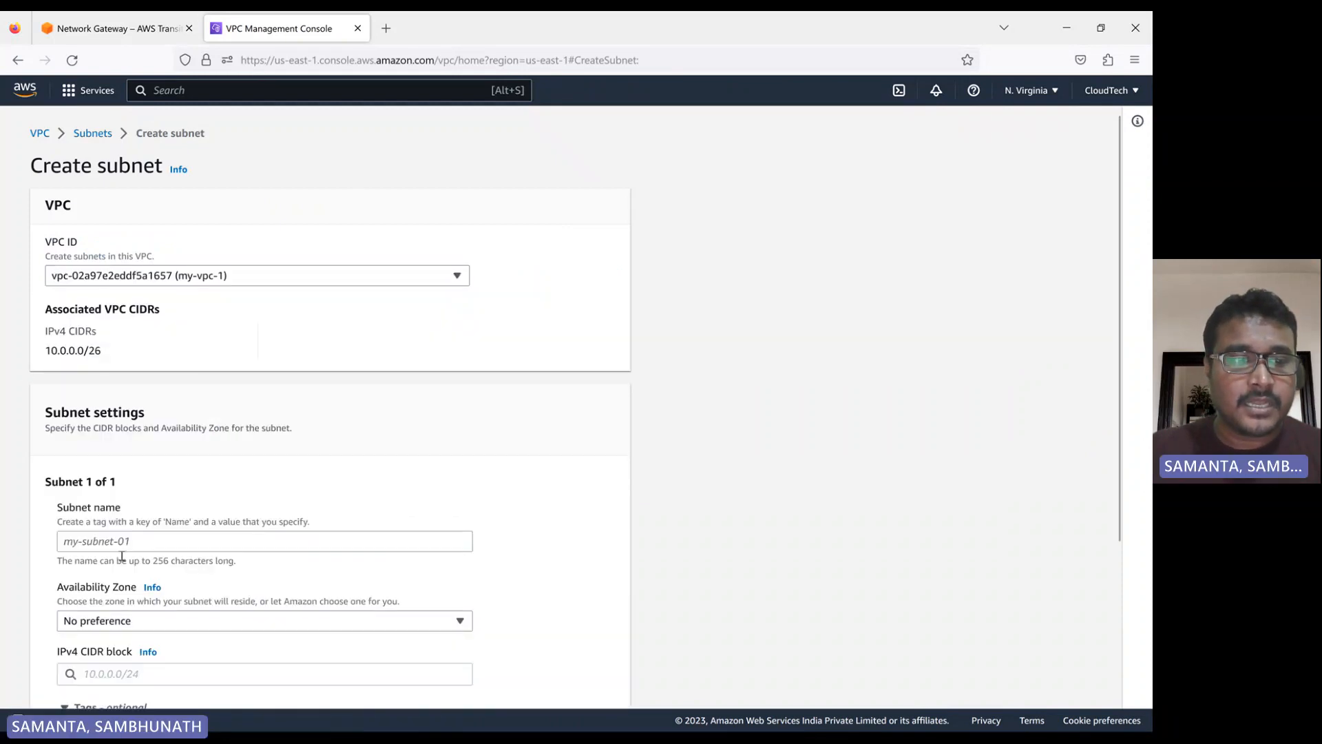
click(119, 547)
text(my)
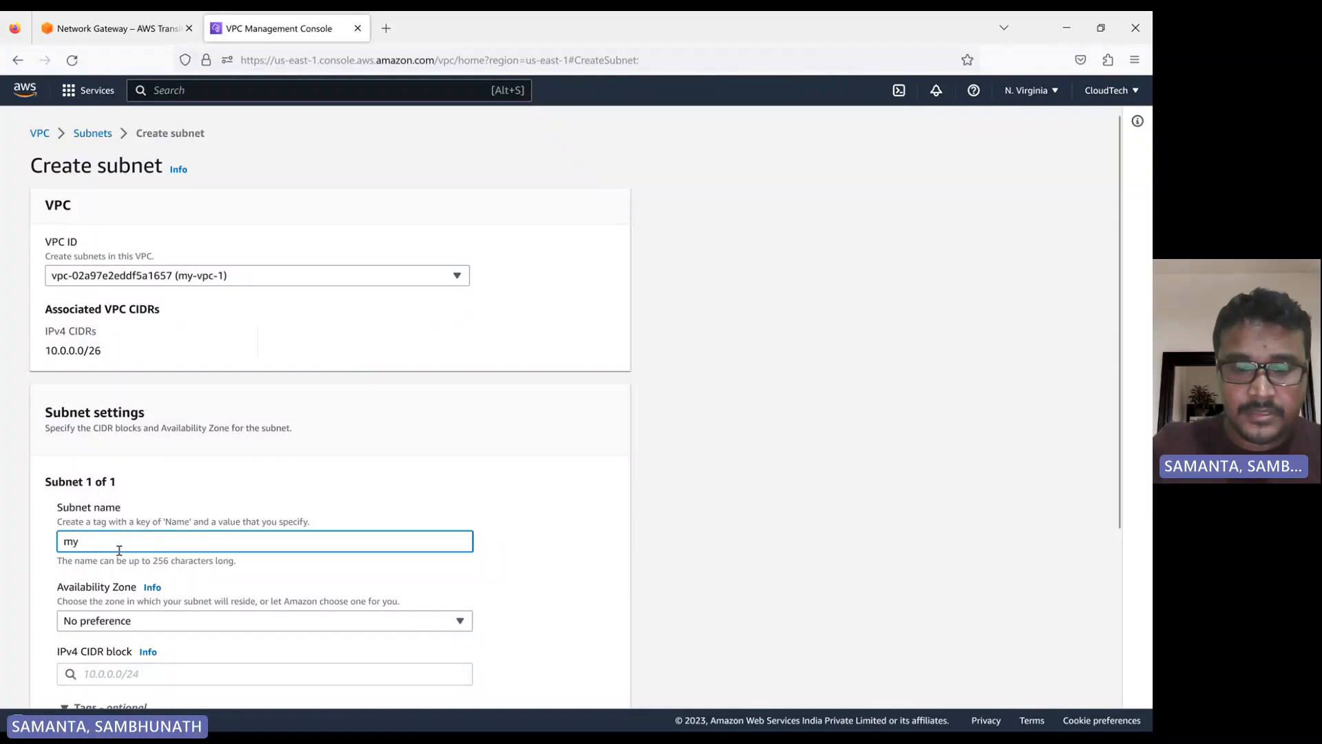
text(-vpc-)
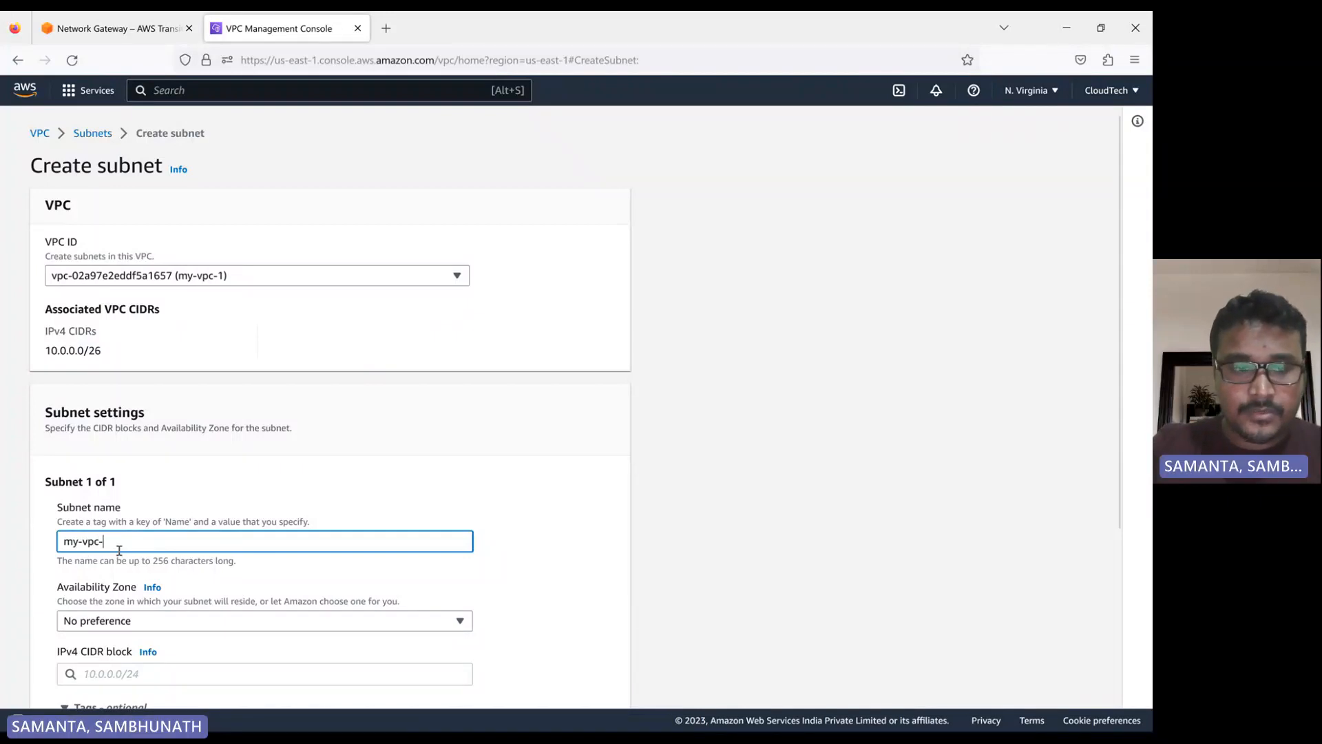
text(1-subnet)
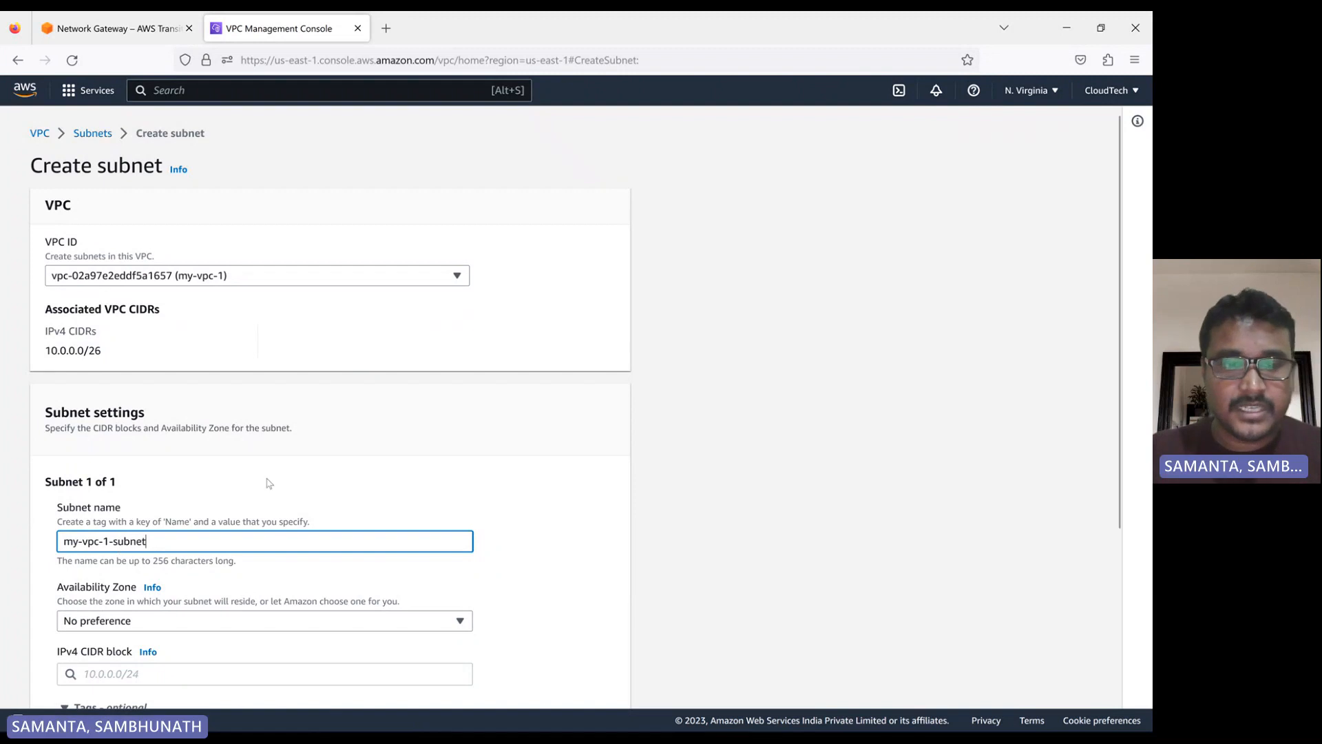
click(456, 465)
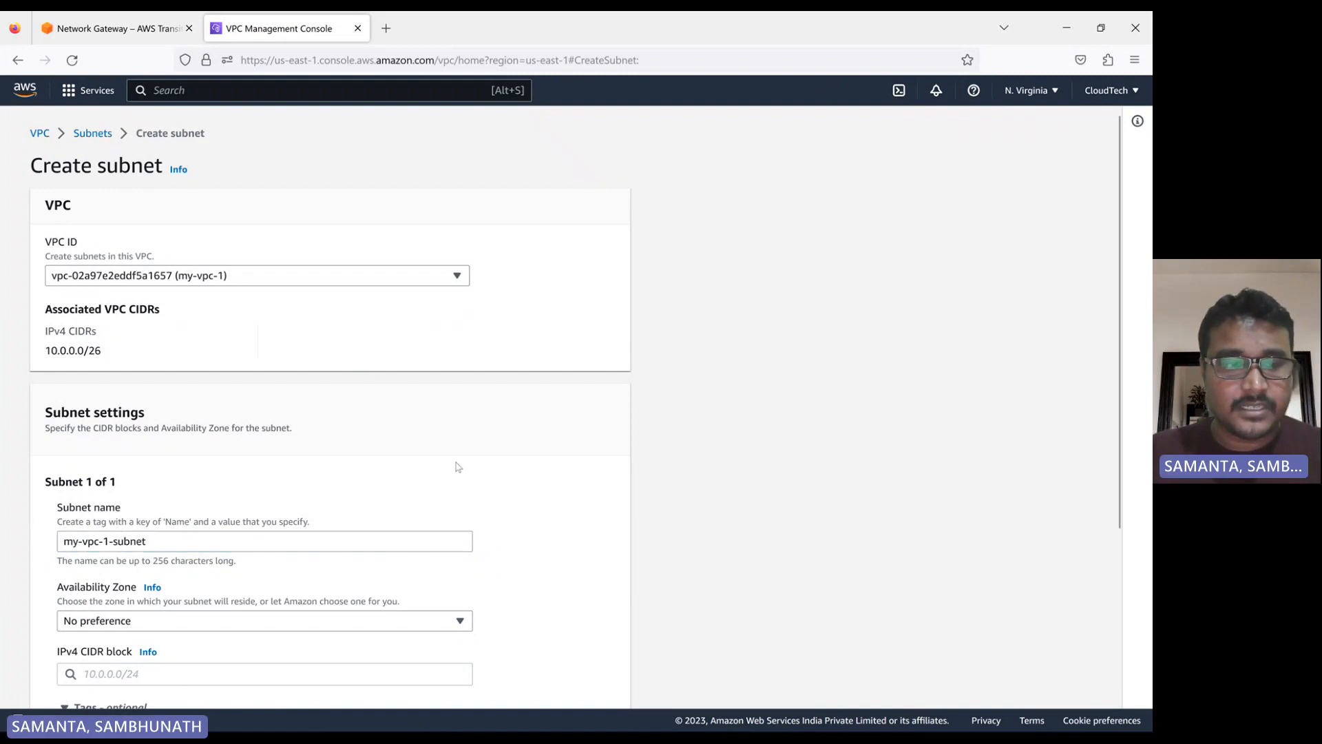
Set the subnet's Availability Zone to us-east-1a and its IPv4 CIDR block to 10.0.0.0/26
scroll(455, 467, down, 2)
click(207, 462)
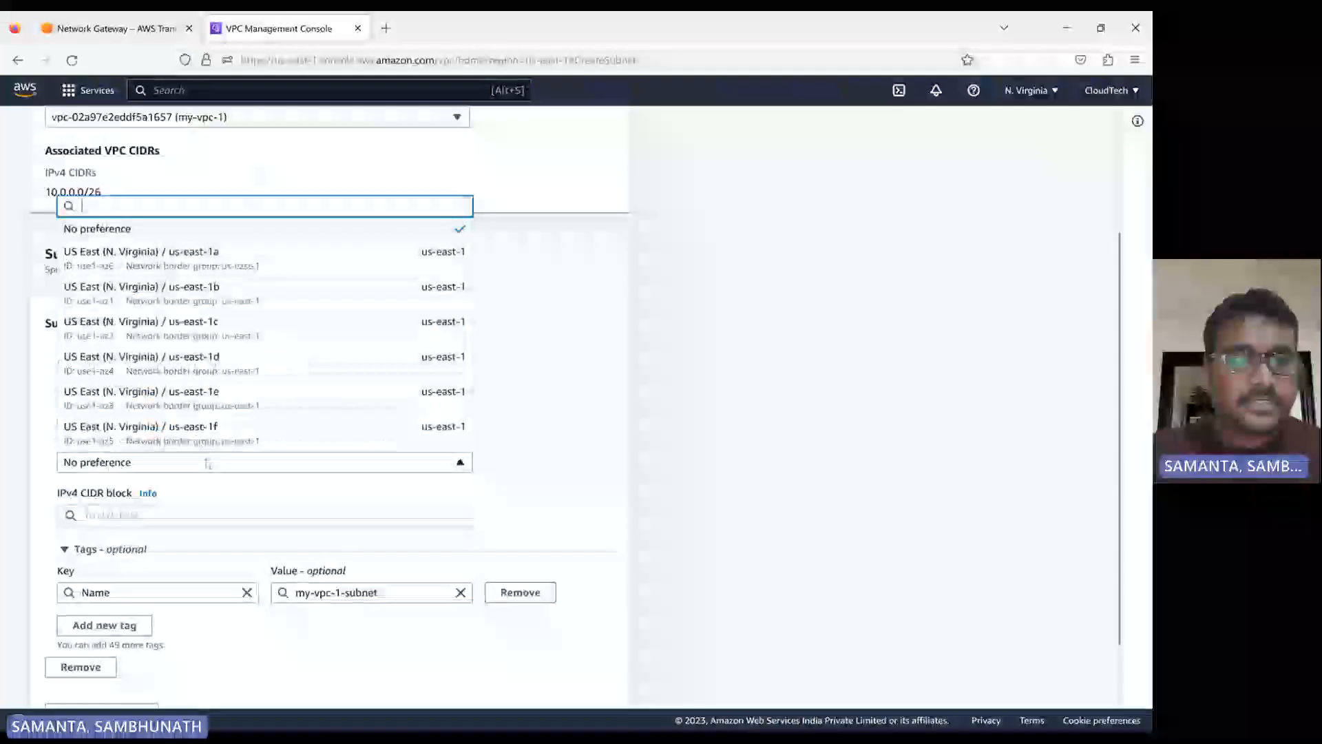
click(213, 249)
click(128, 517)
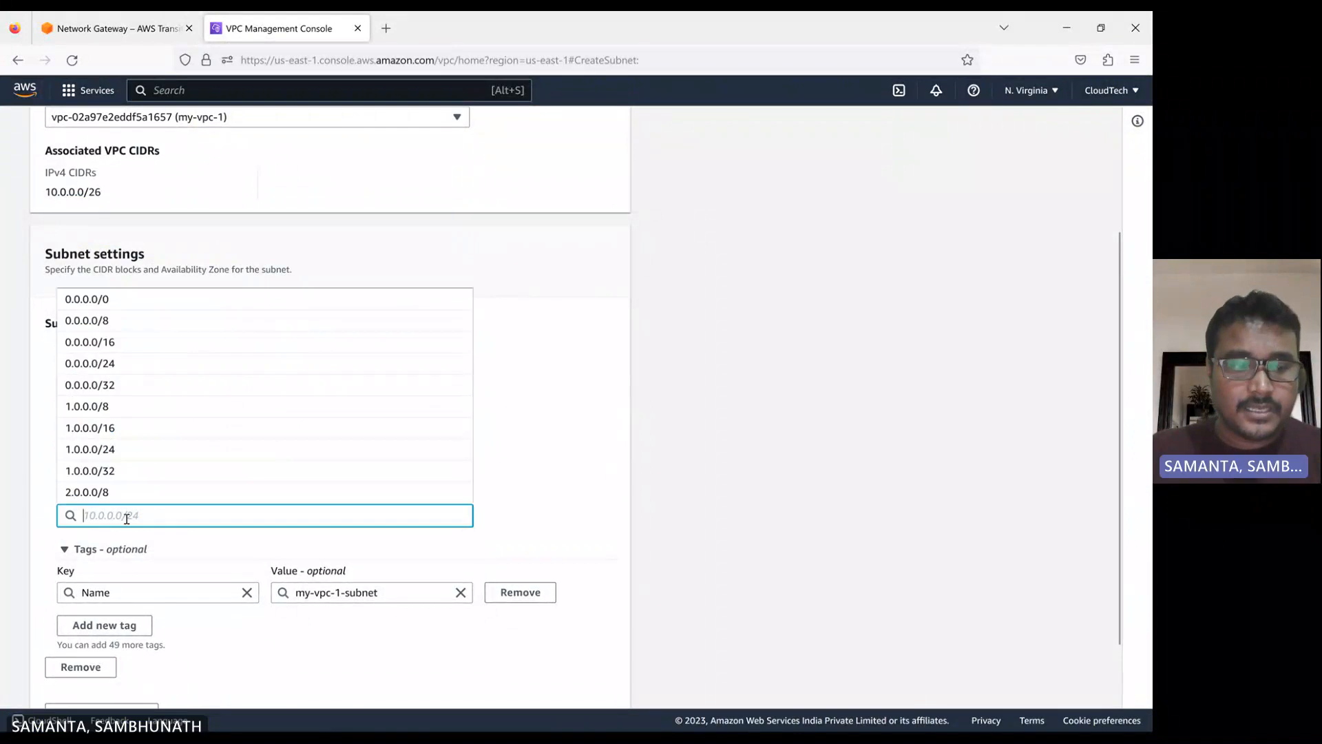
text(10.0.)
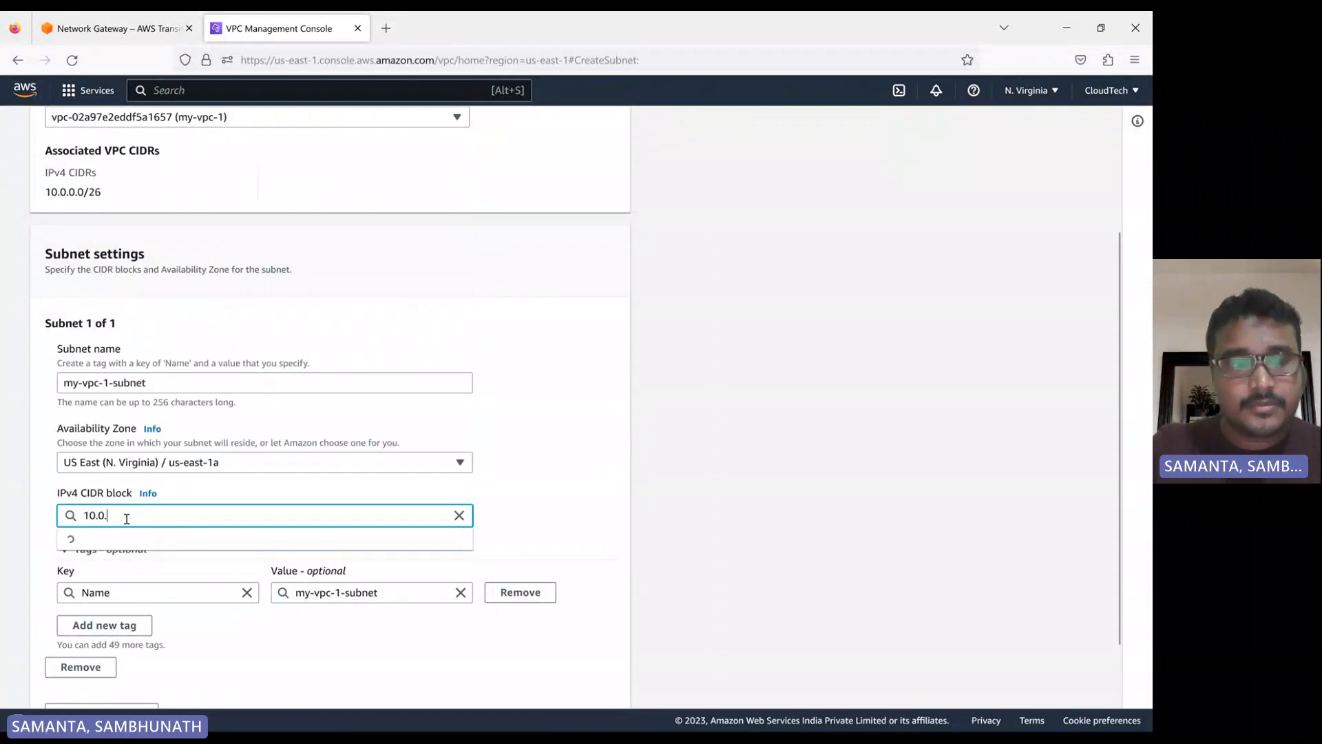
text(0.0)
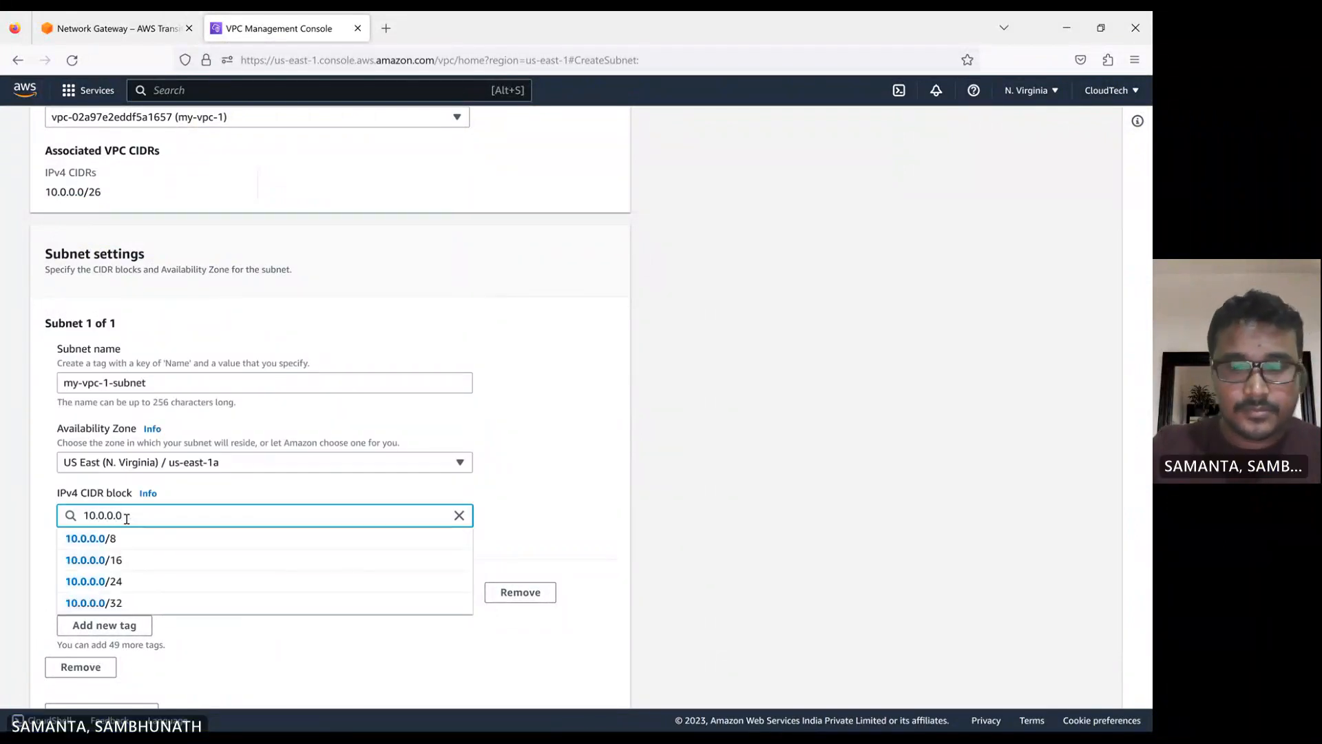
text(/26)
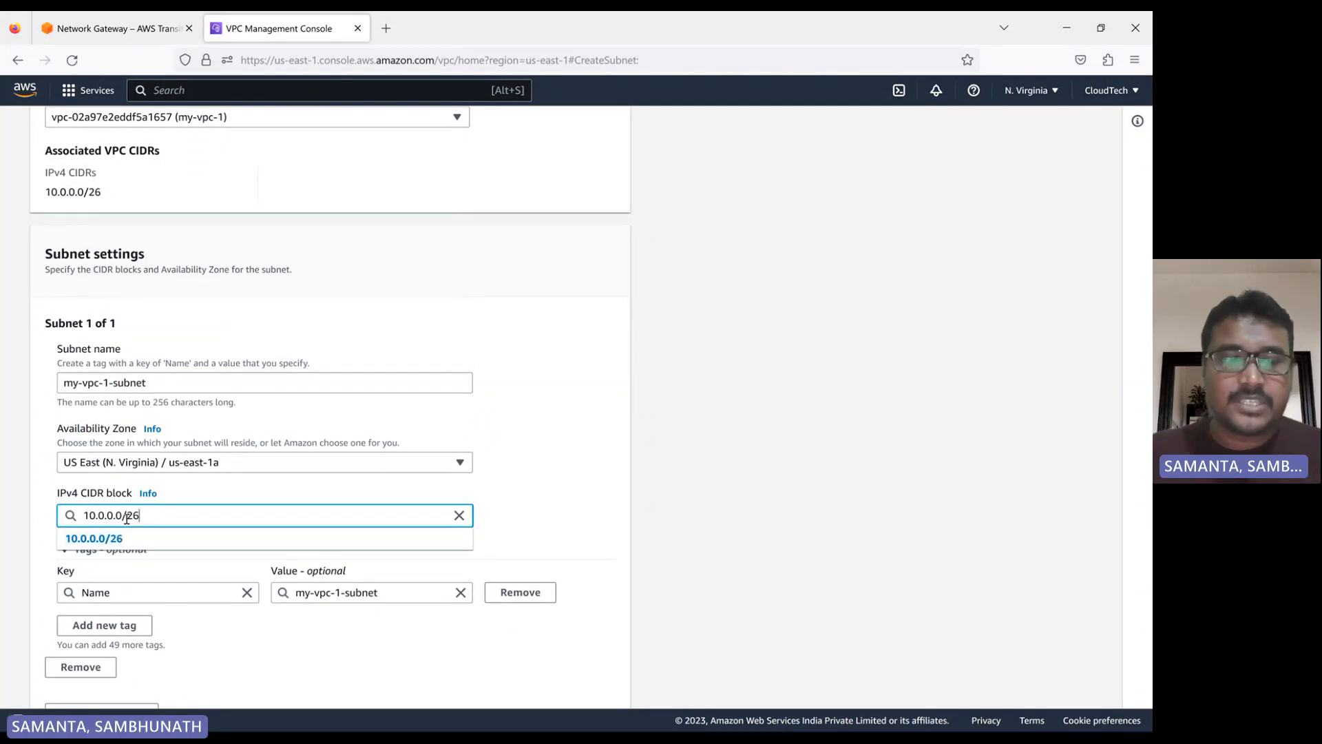
click(111, 539)
scroll(524, 525, down, 2)
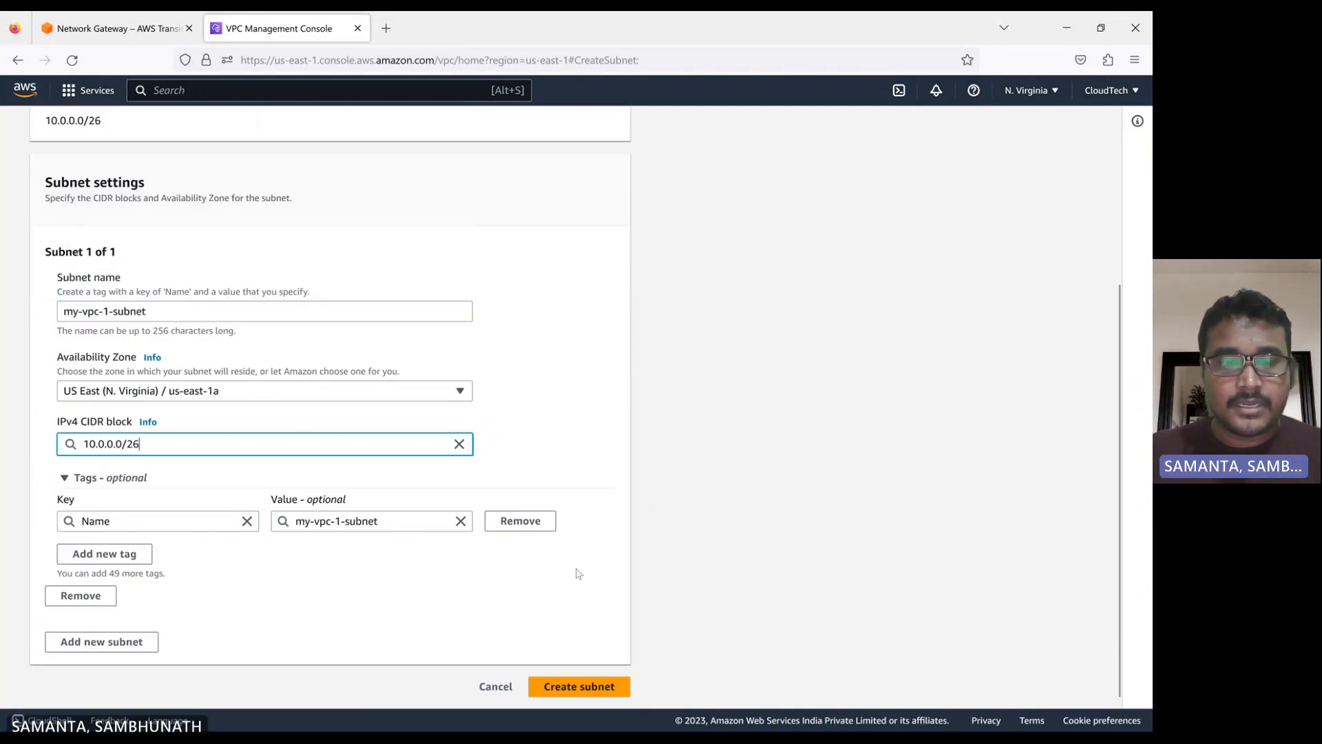
Create the my-vpc-1-subnet subnet with the entered settings
click(567, 680)
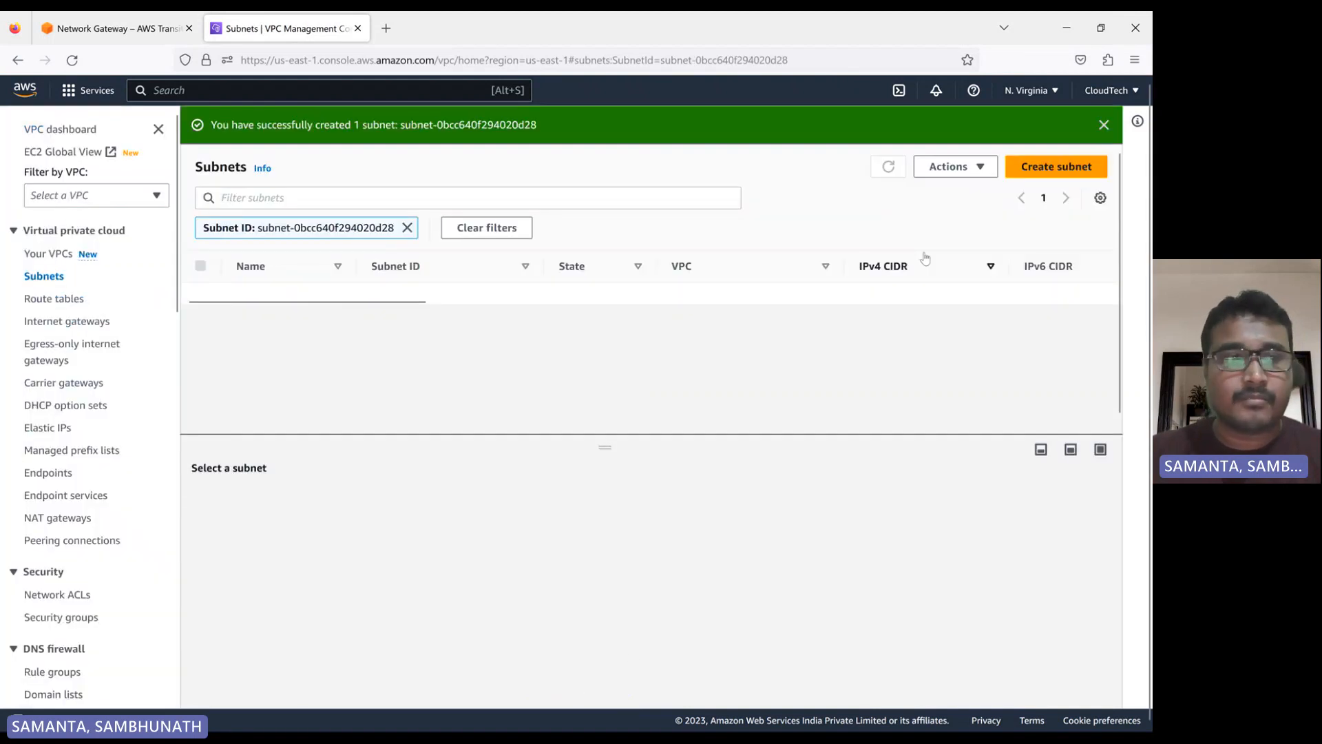
Name the unnamed route table of the my-vpc-1 VPC my-vpc-1-rt
click(83, 303)
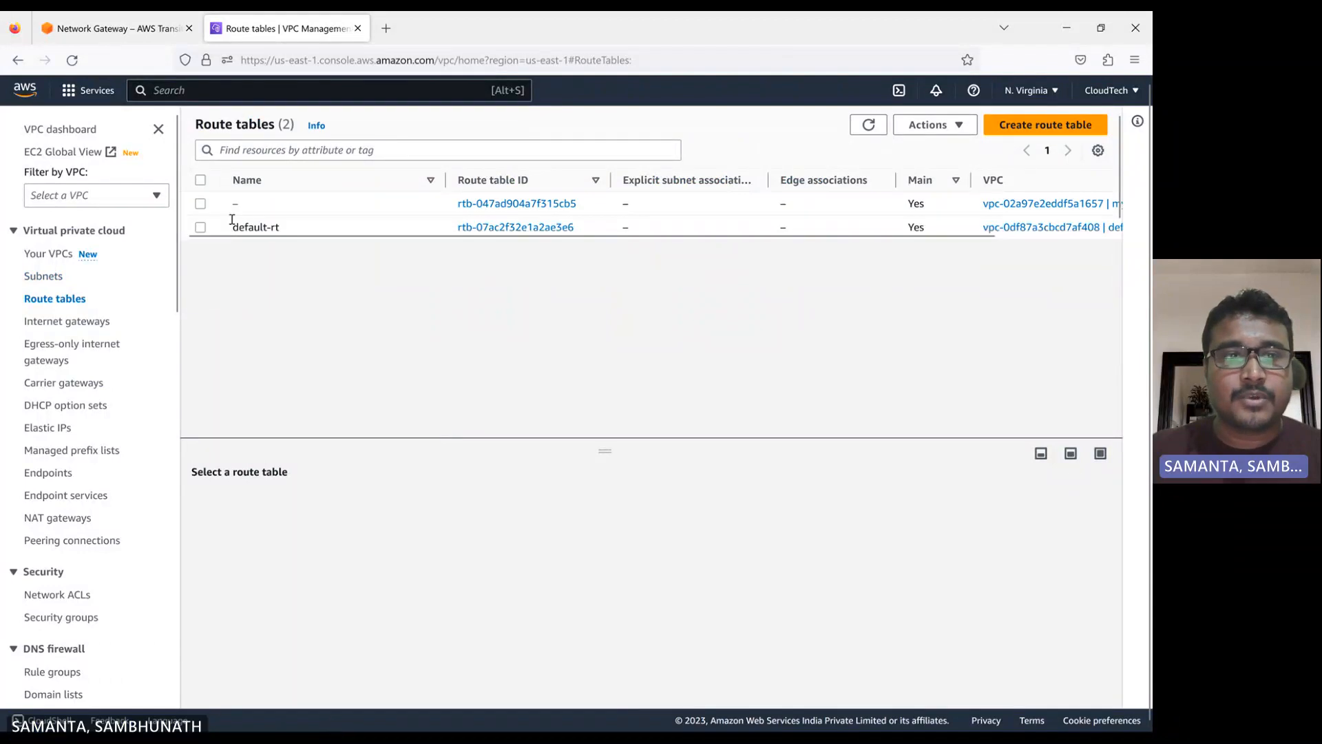
click(250, 204)
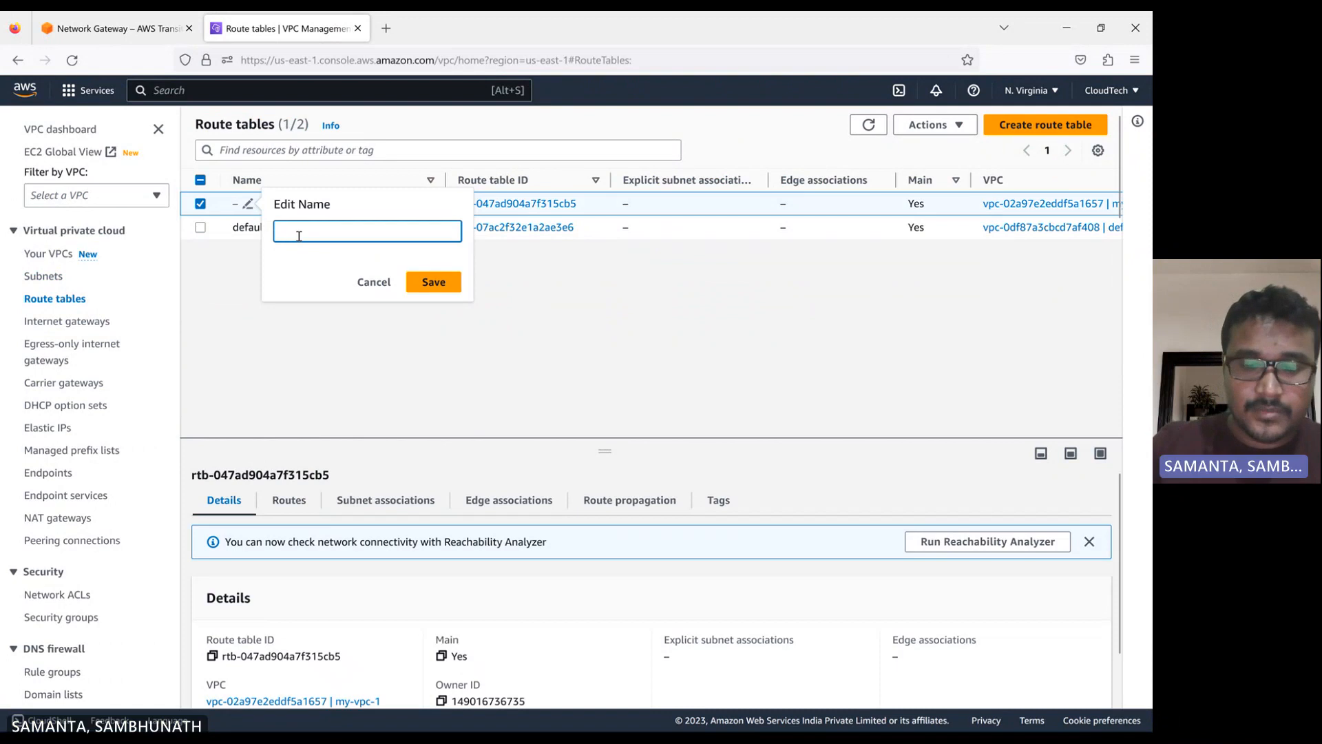
text(my-vpc)
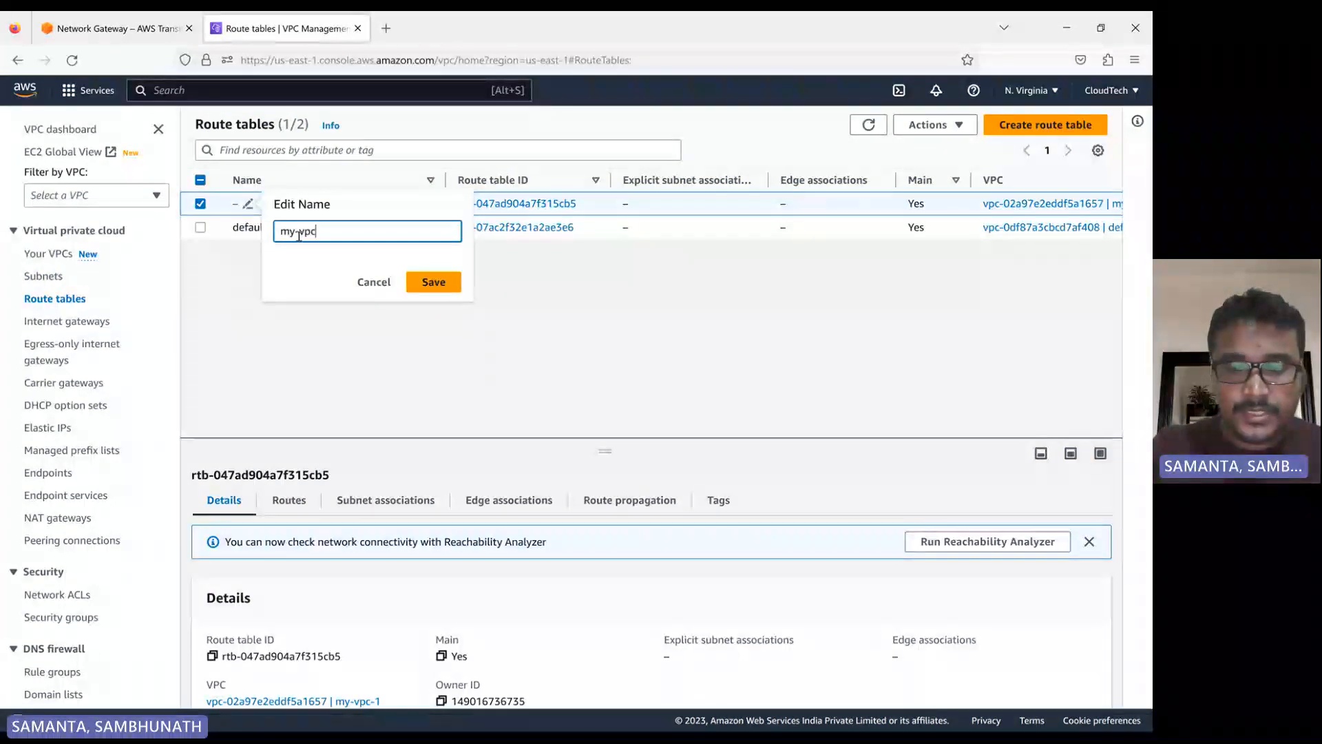
text(-1-rt)
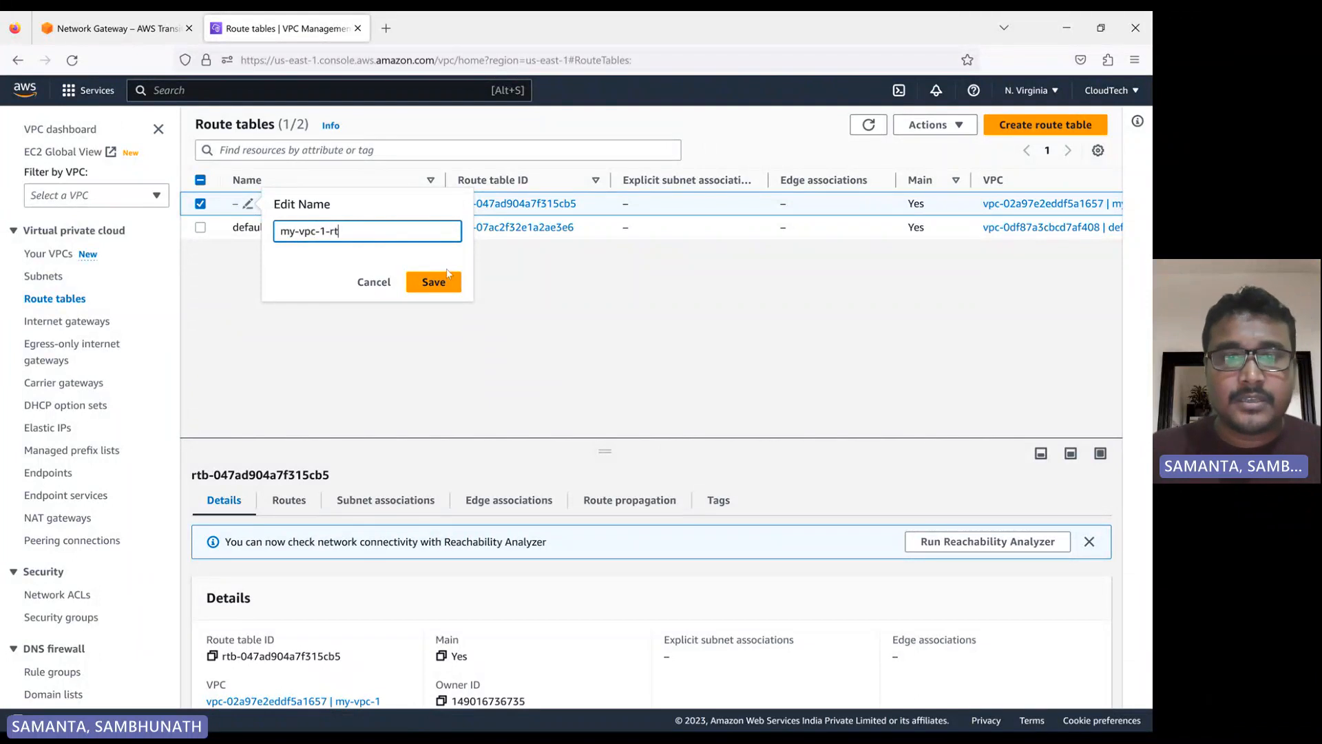
click(448, 277)
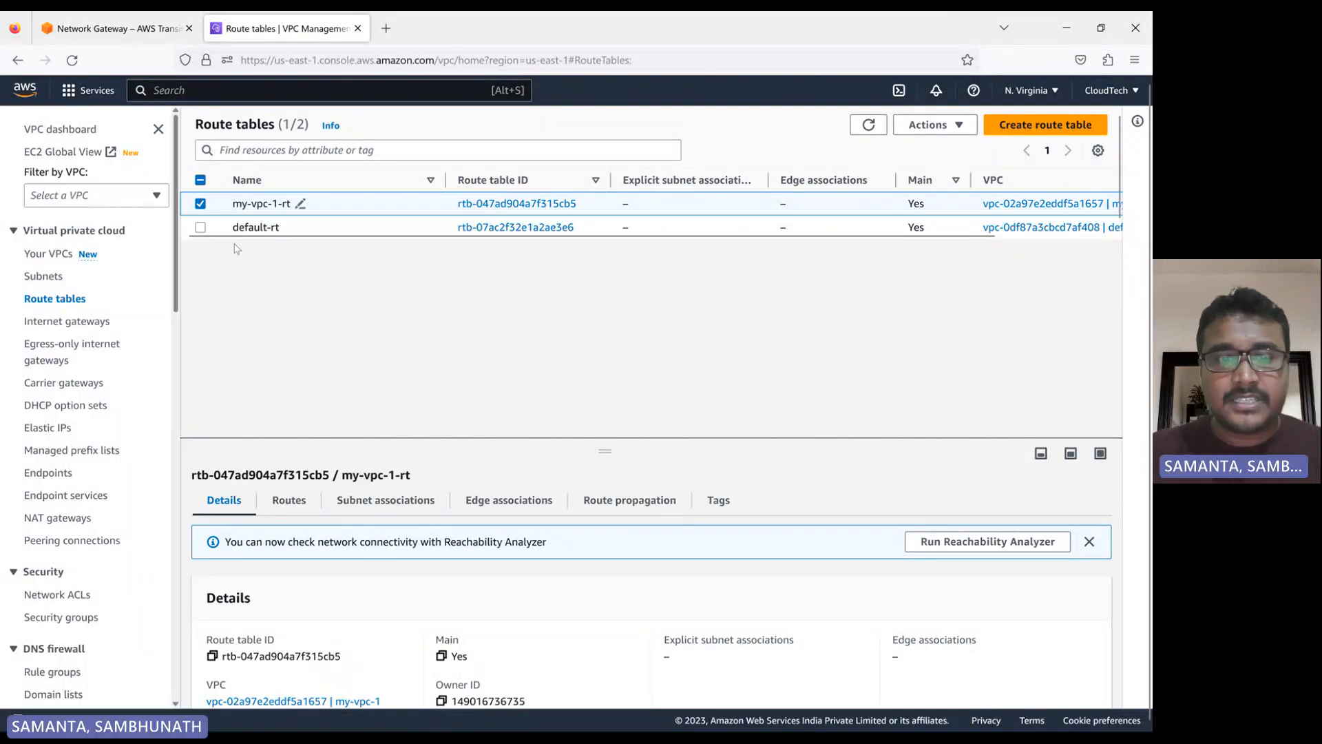
Add a route to my-vpc-1-rt with destination 0.0.0.0/0 and the my-vpc-1-igw internet gateway as target, and save it
click(289, 506)
drag(611, 444, 616, 299)
click(1051, 409)
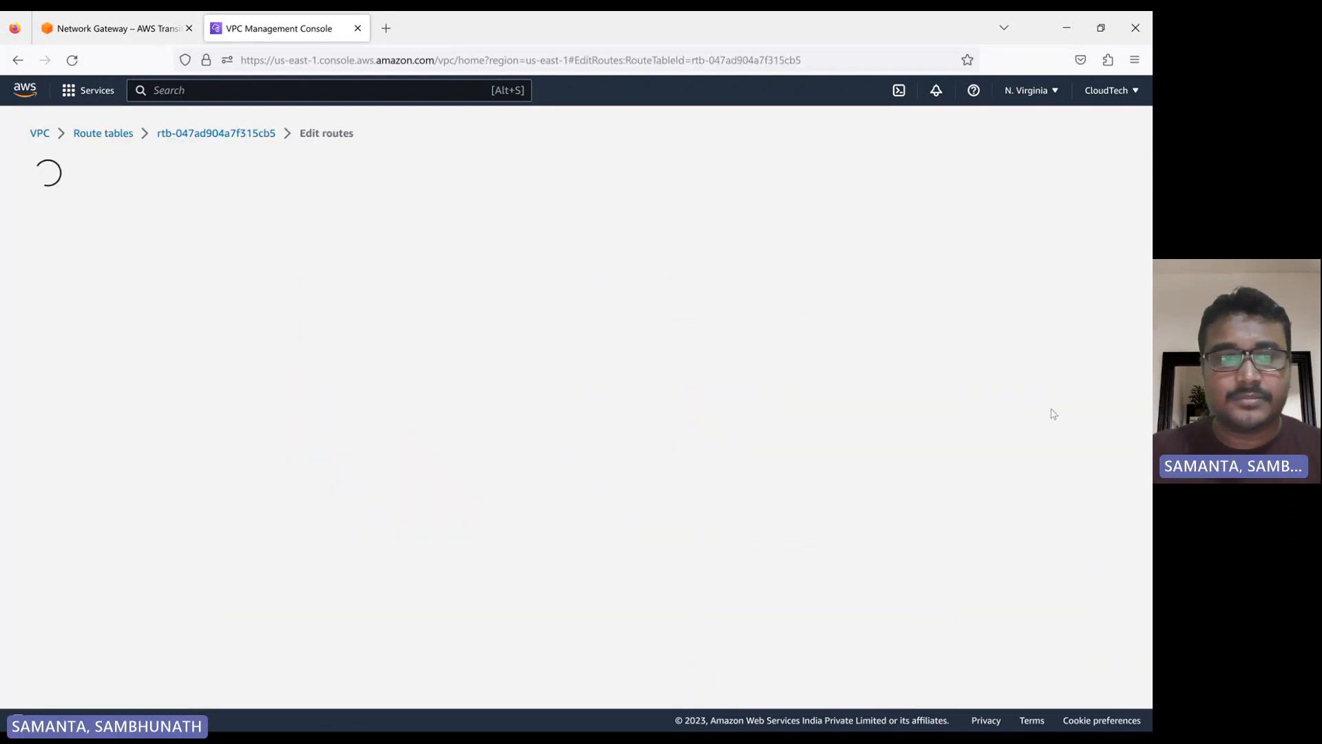
click(86, 310)
click(110, 304)
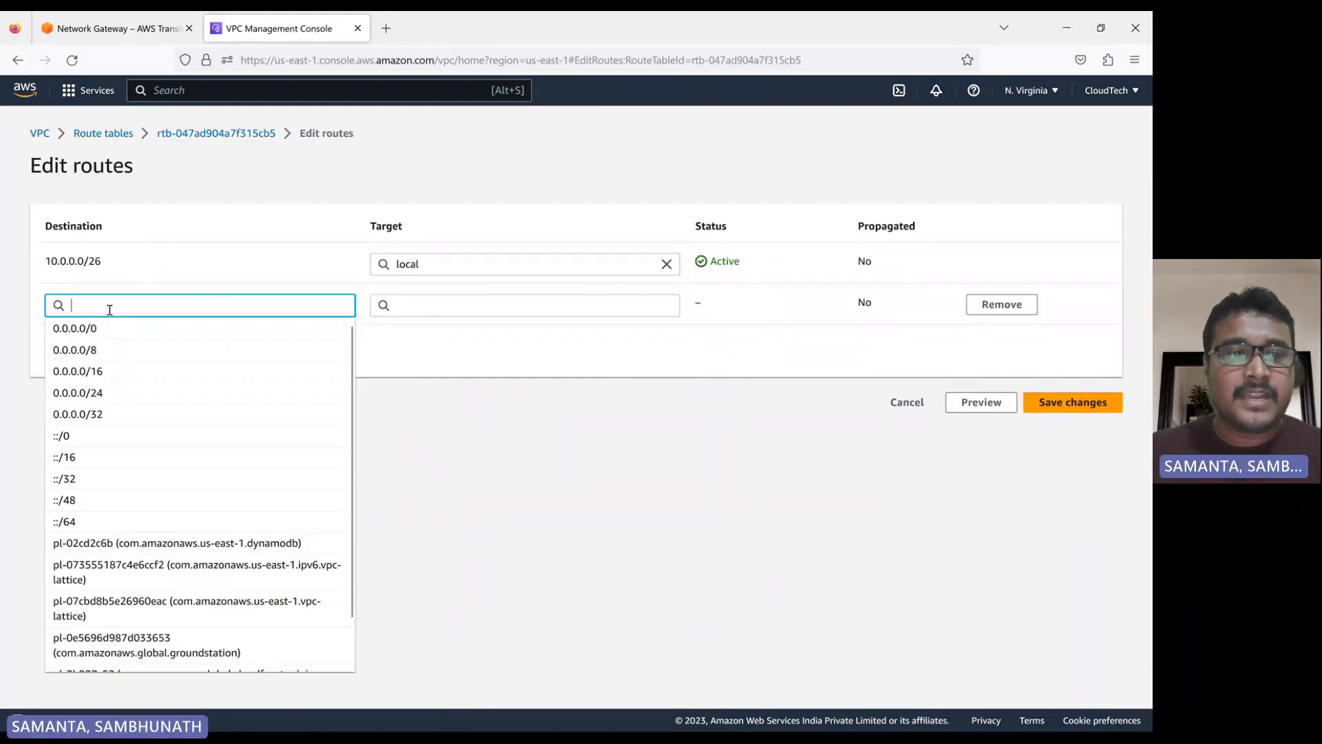
click(138, 328)
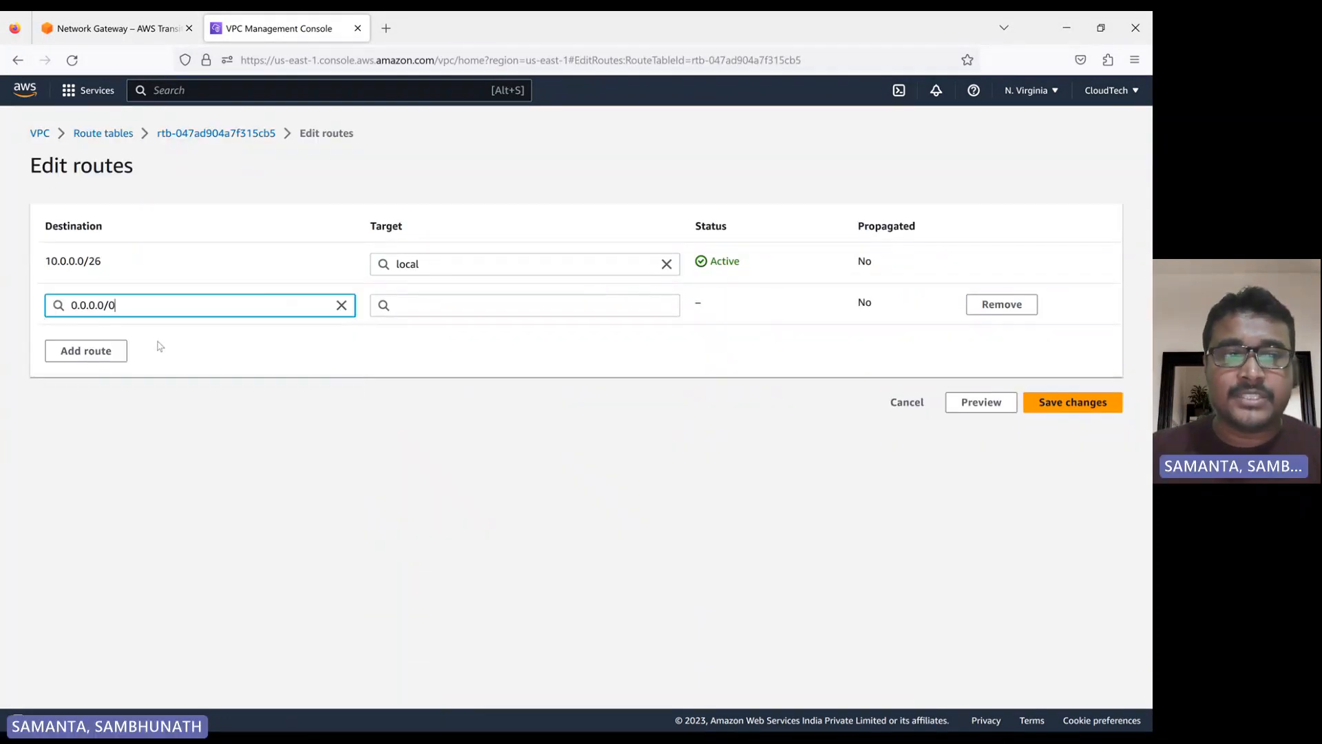
click(436, 307)
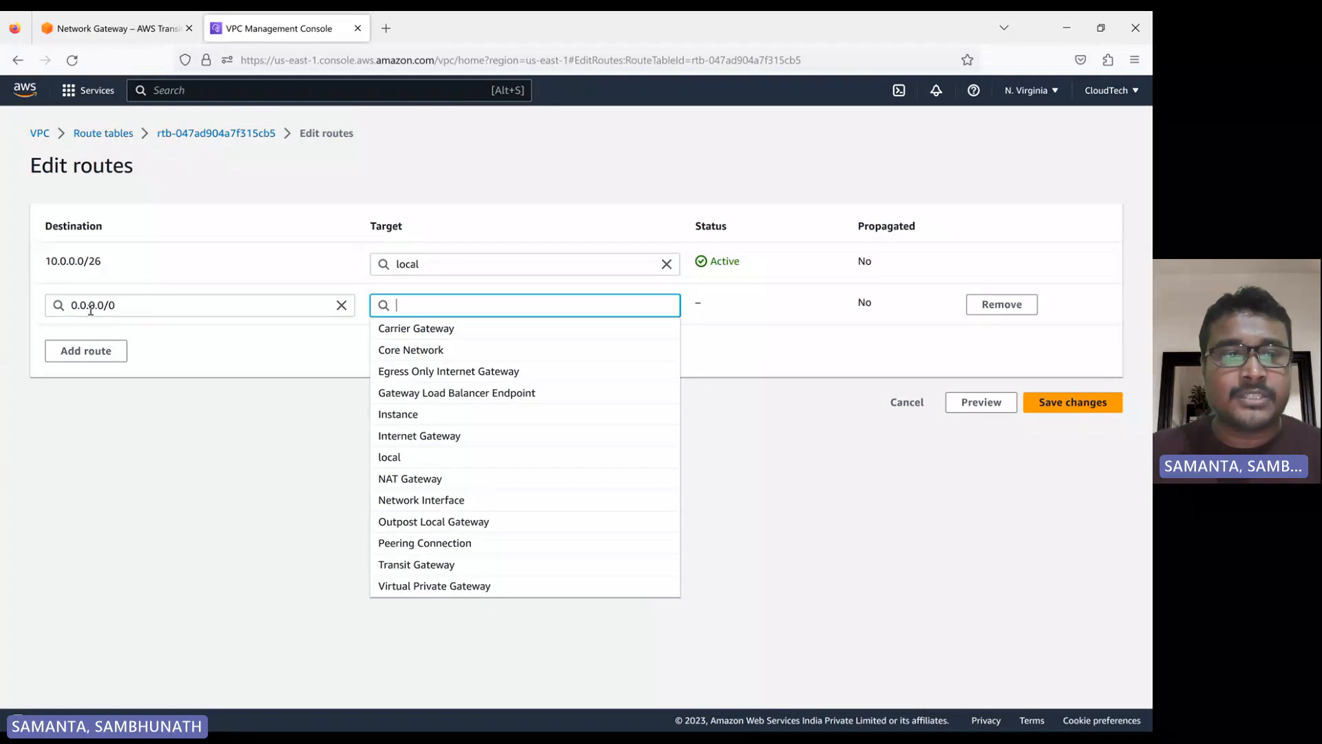
click(427, 441)
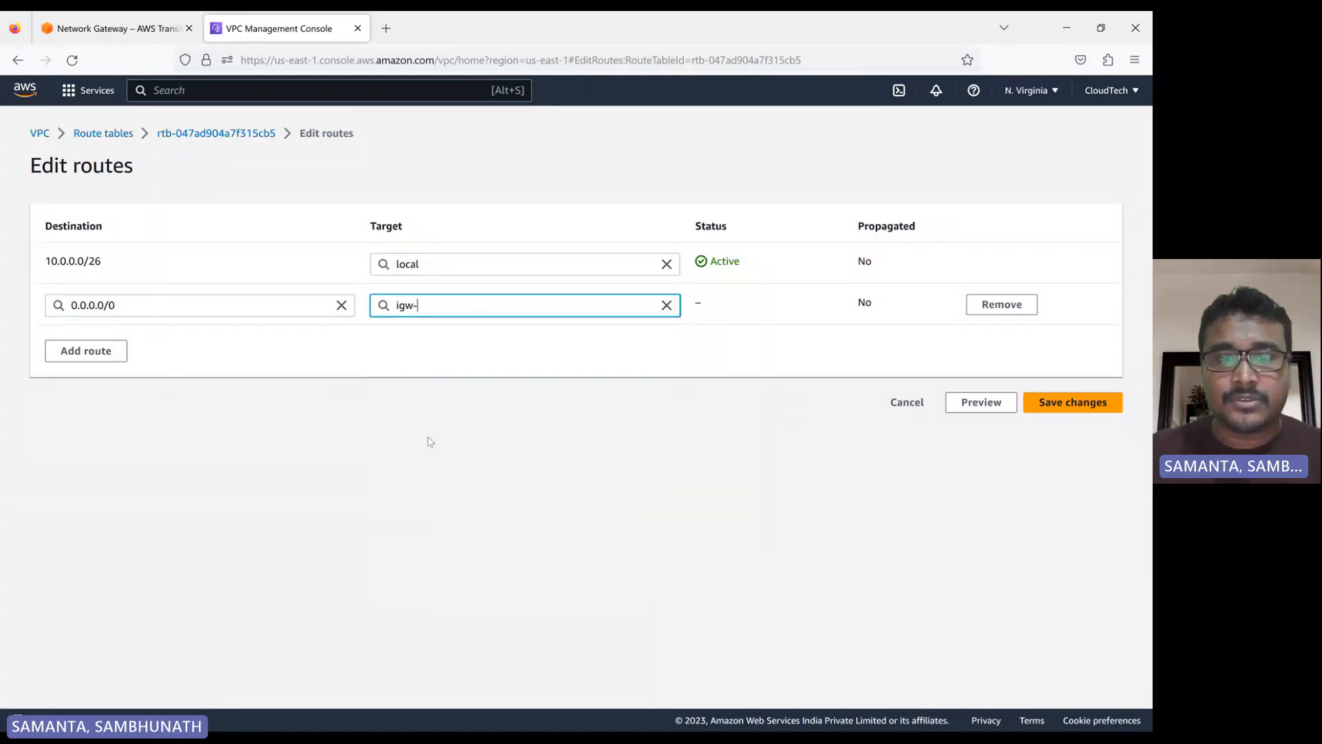
click(475, 329)
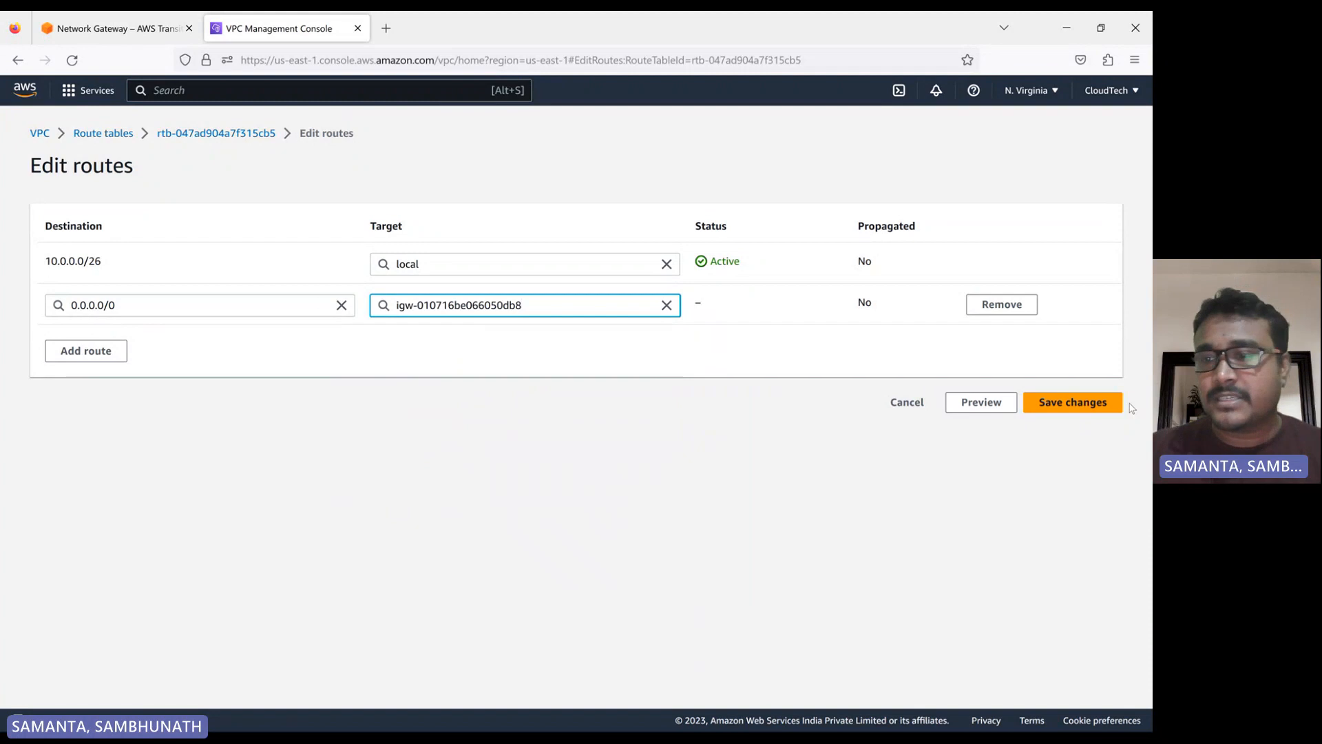
click(1054, 413)
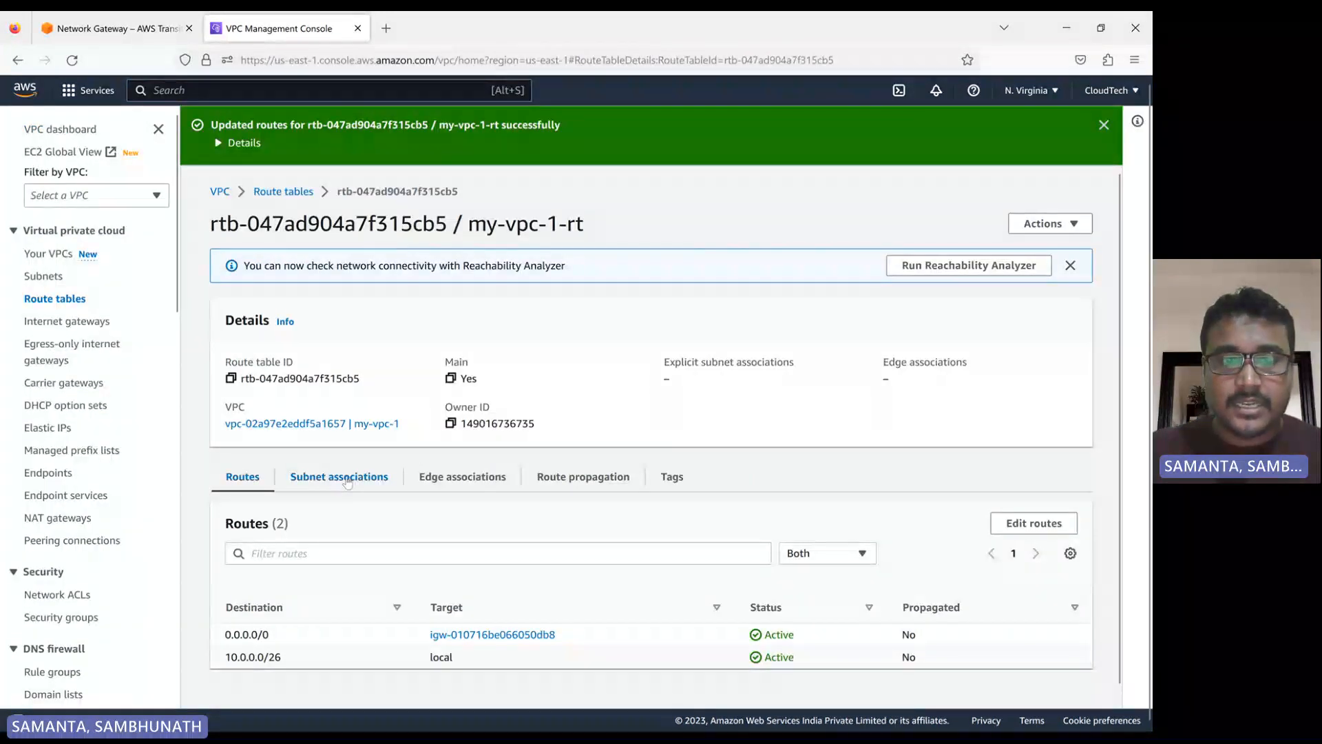
Associate my-vpc-1-subnet explicitly with the my-vpc-1-rt route table
click(340, 490)
scroll(768, 494, down, 2)
click(1000, 439)
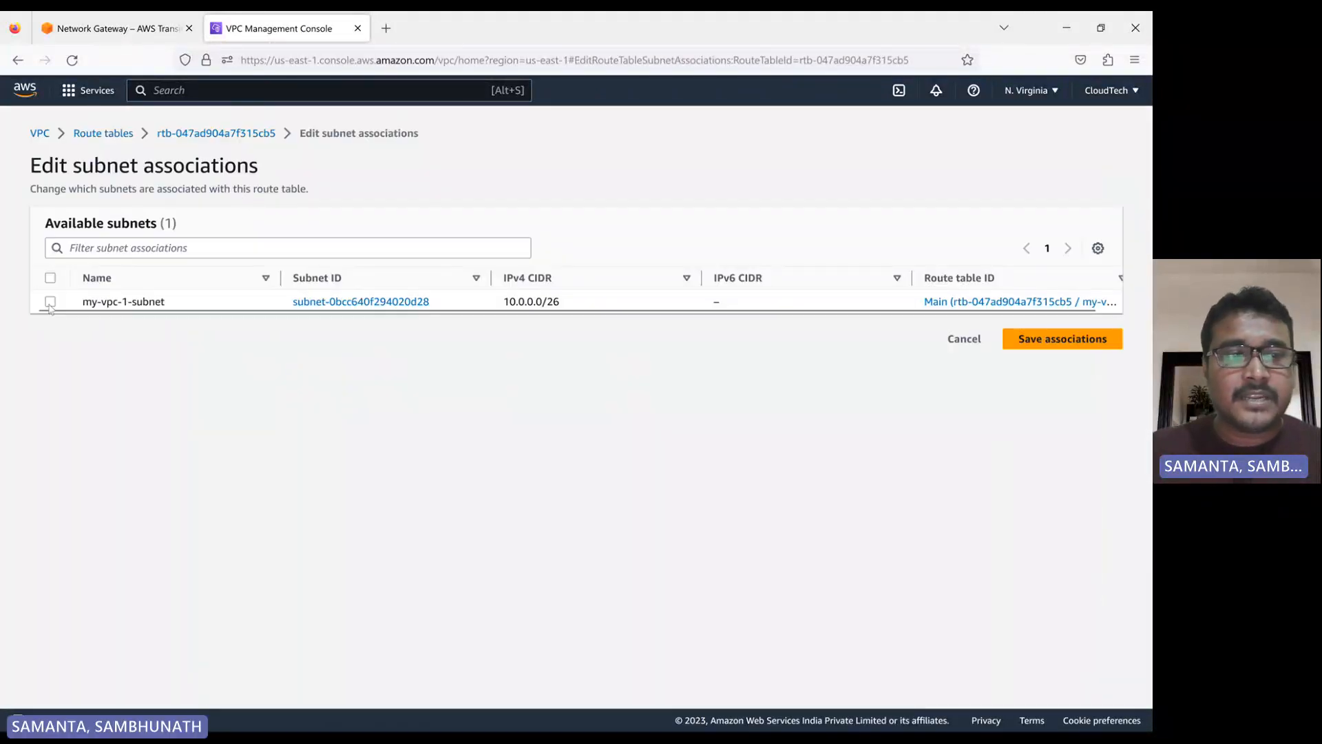
click(50, 302)
click(1085, 447)
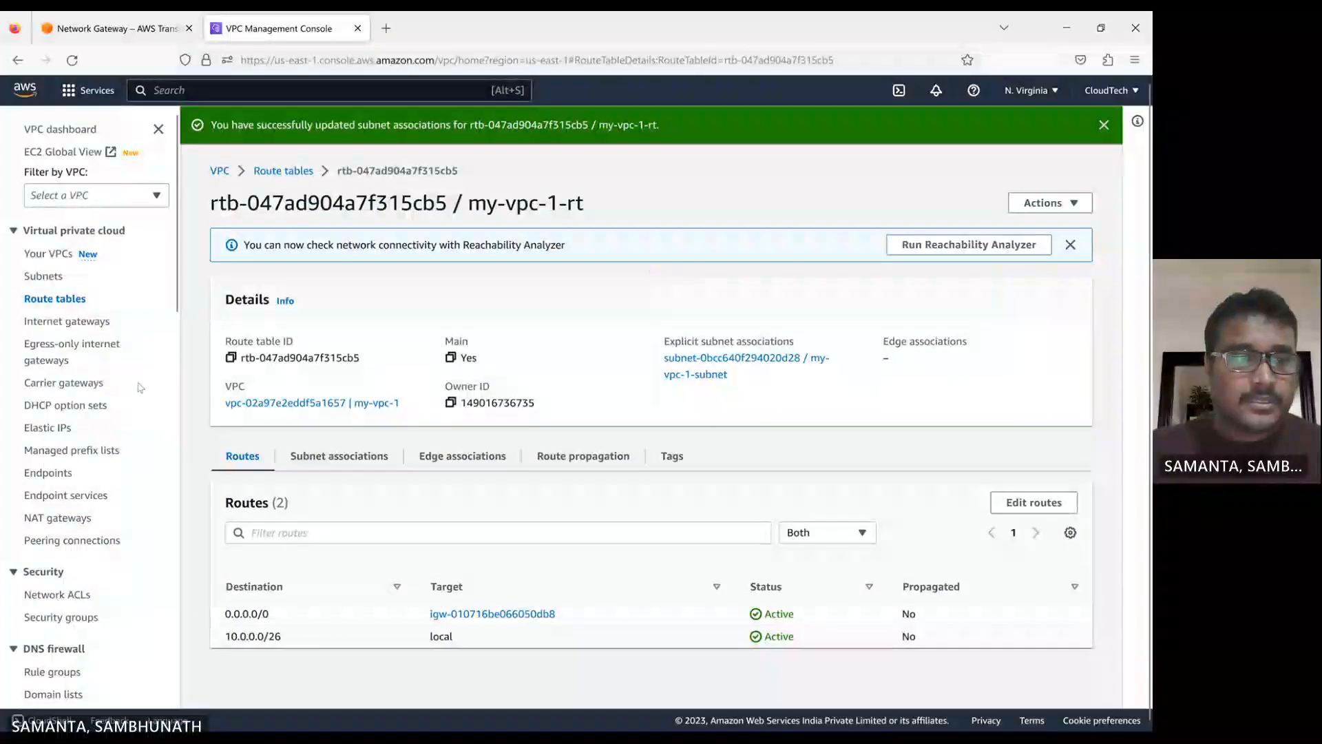
Review the lists of subnets, route tables and internet gateways
click(43, 275)
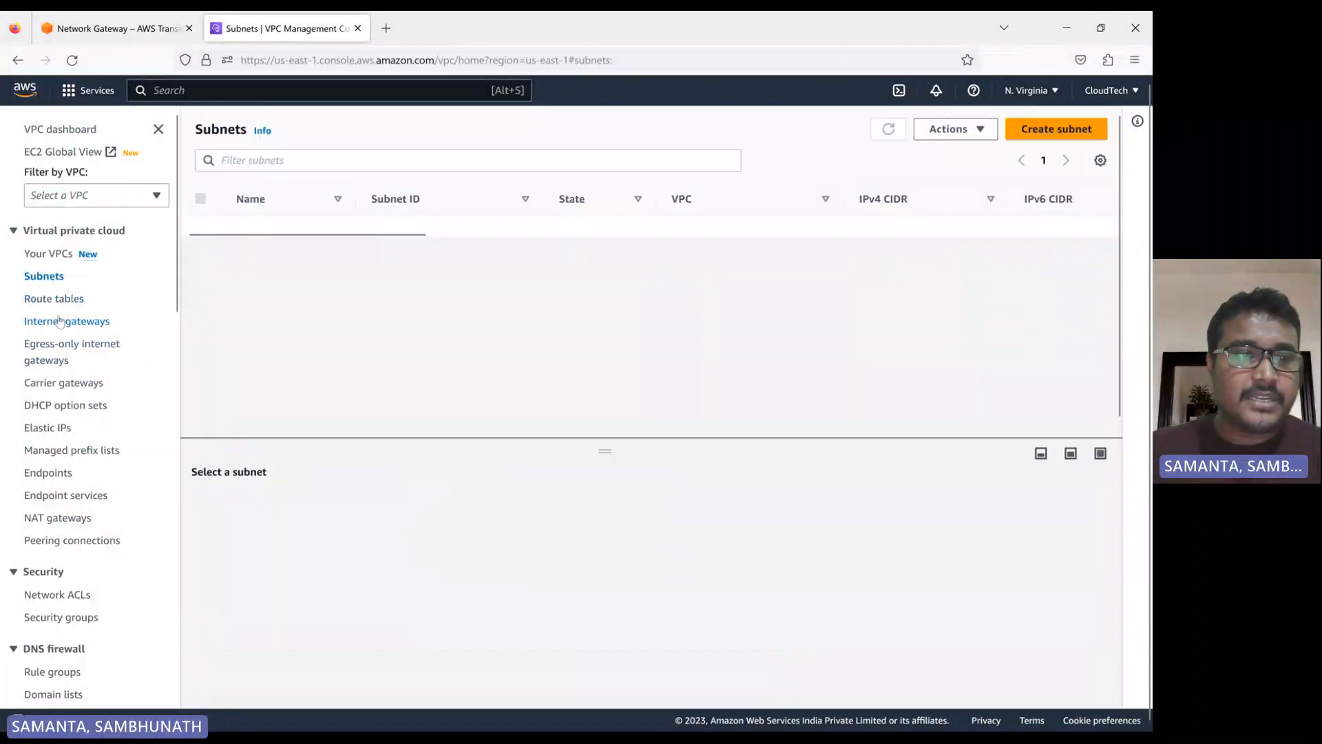
click(54, 298)
click(73, 329)
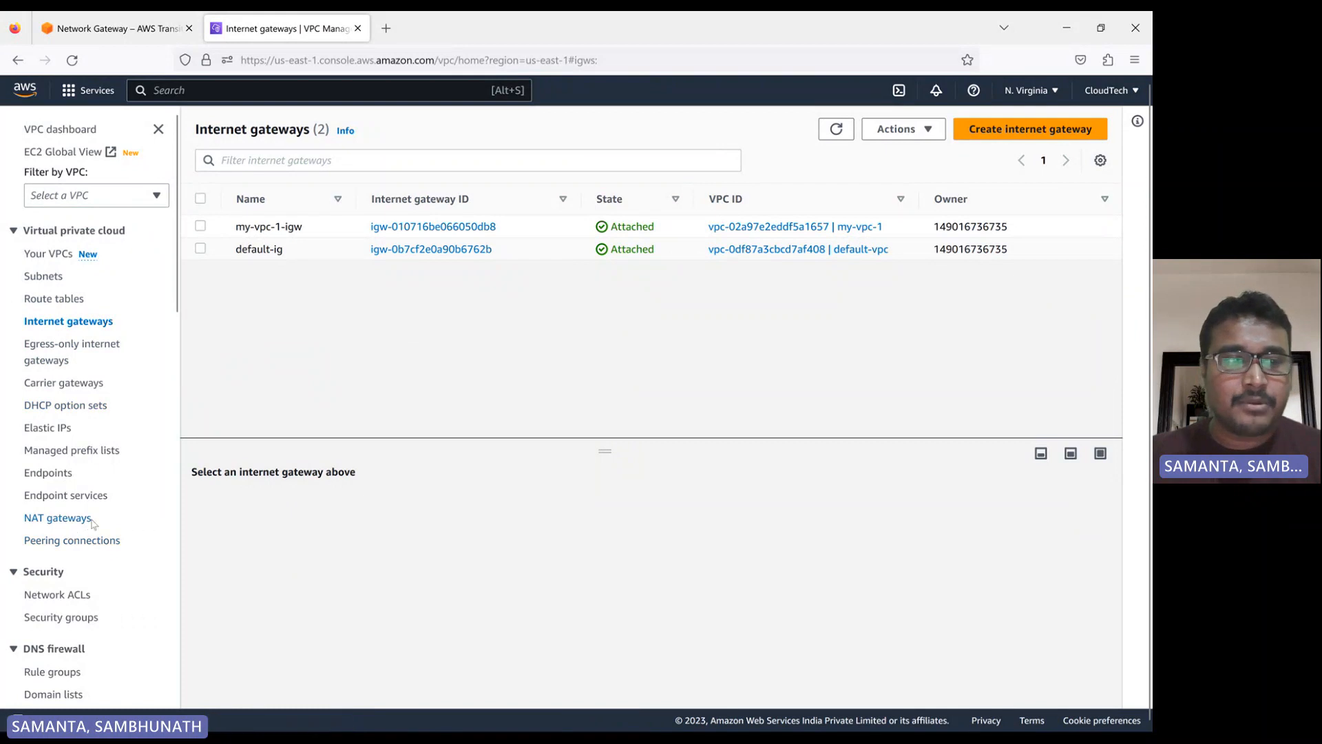
Start a new transit gateway and set its name tag to my-vpc-1-tgw, leaving the description empty
scroll(96, 365, down, 4)
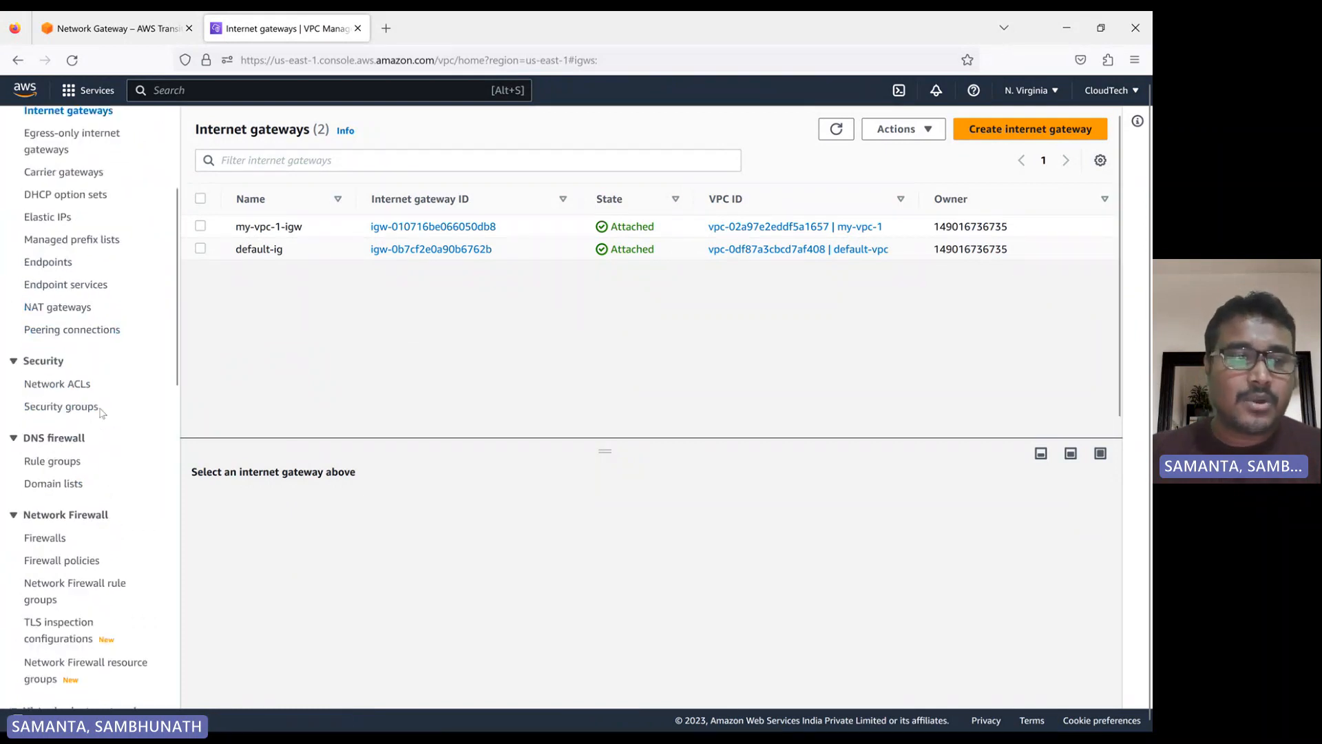
scroll(110, 440, down, 4)
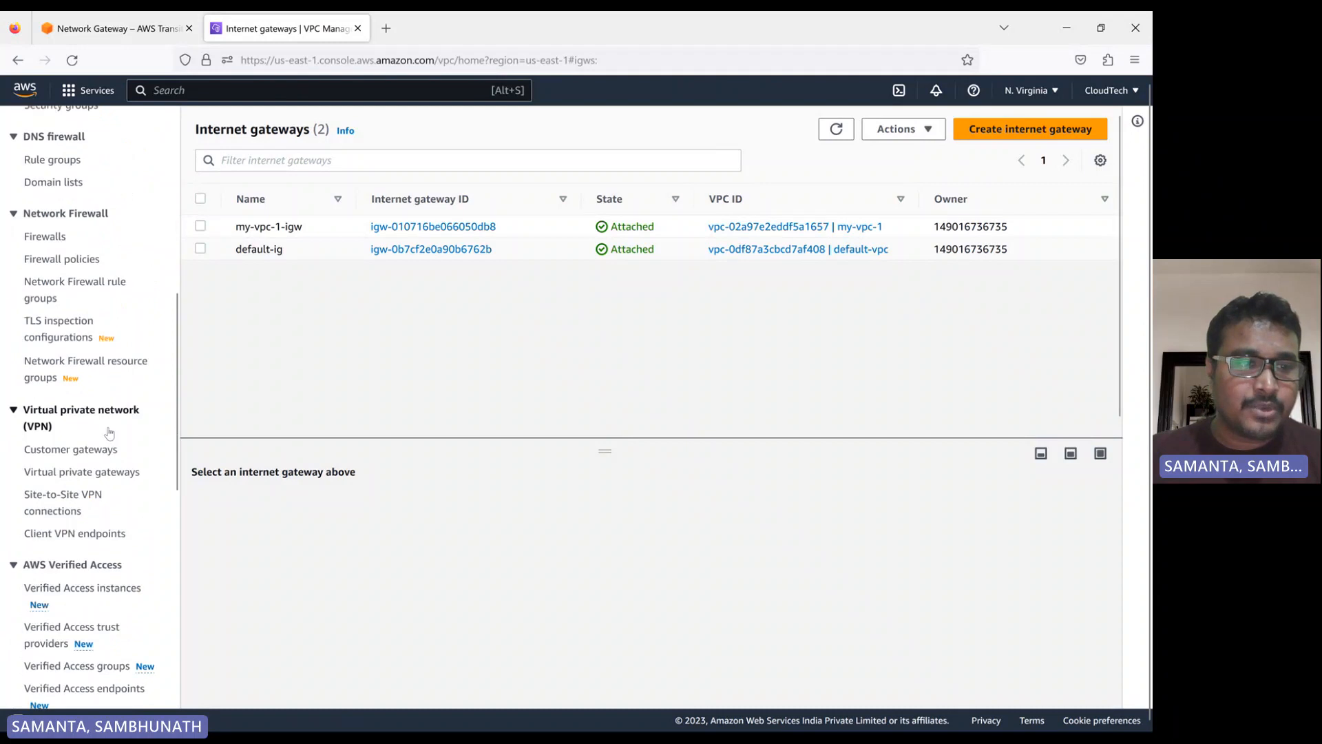
scroll(102, 462, down, 3)
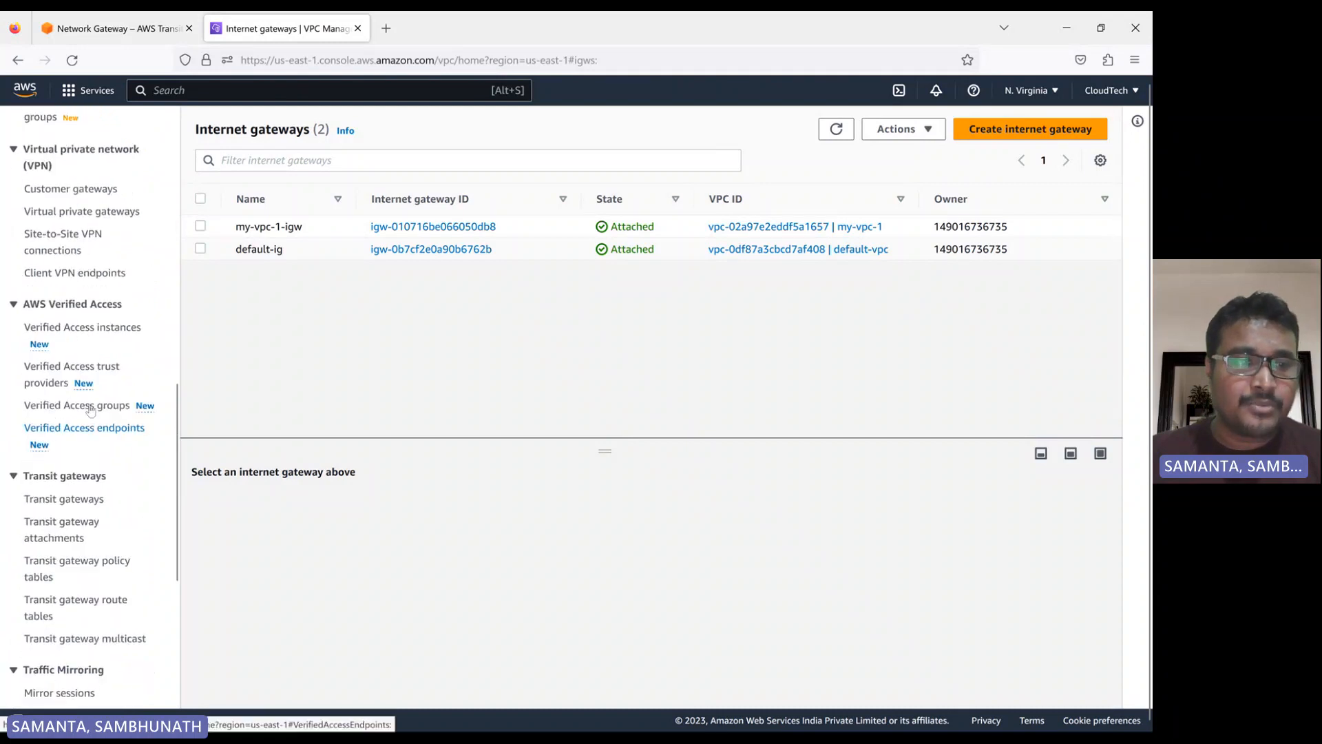
click(64, 504)
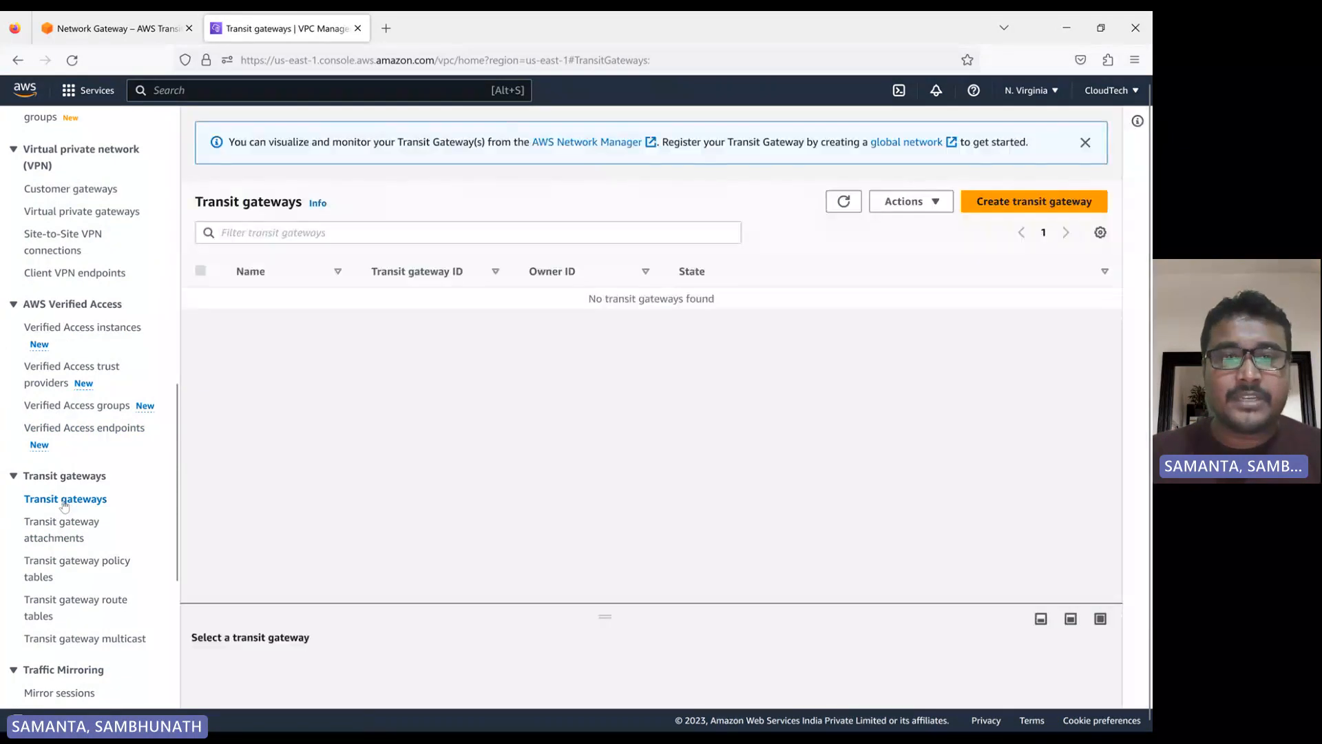
click(1019, 206)
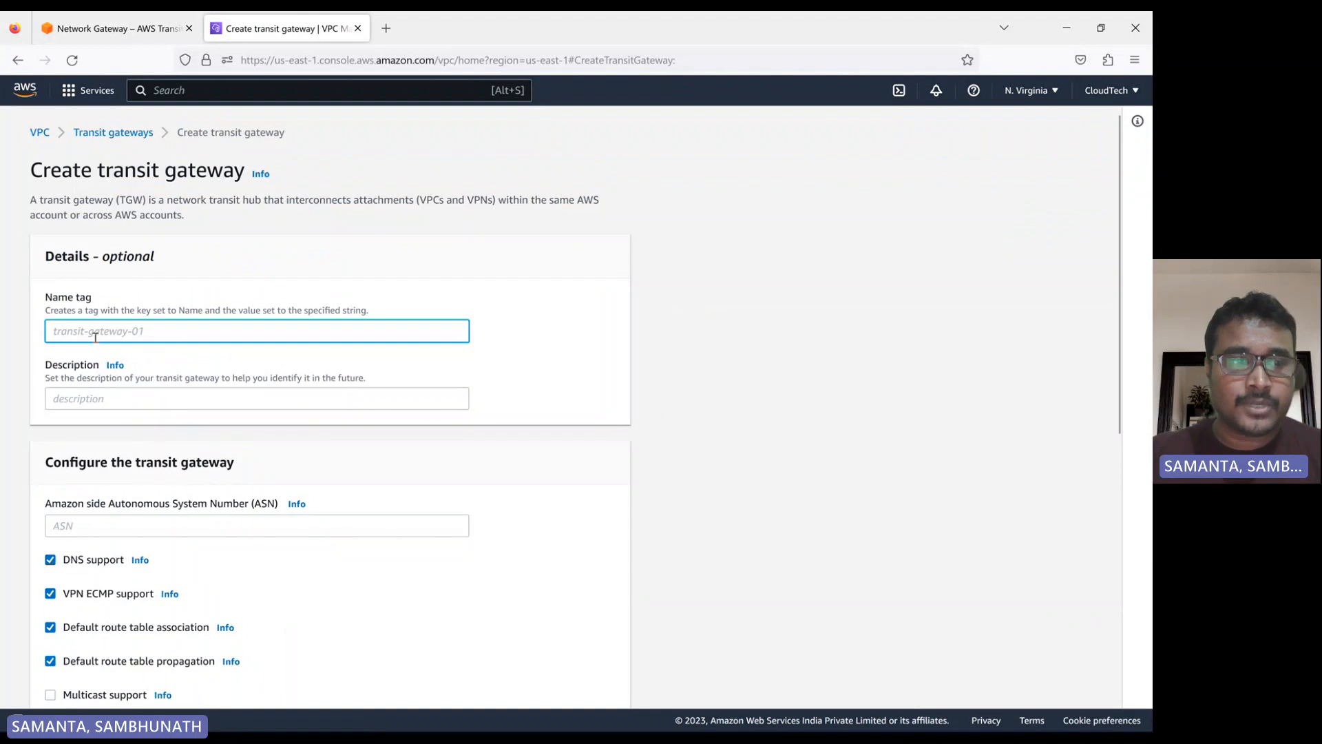
text(my-)
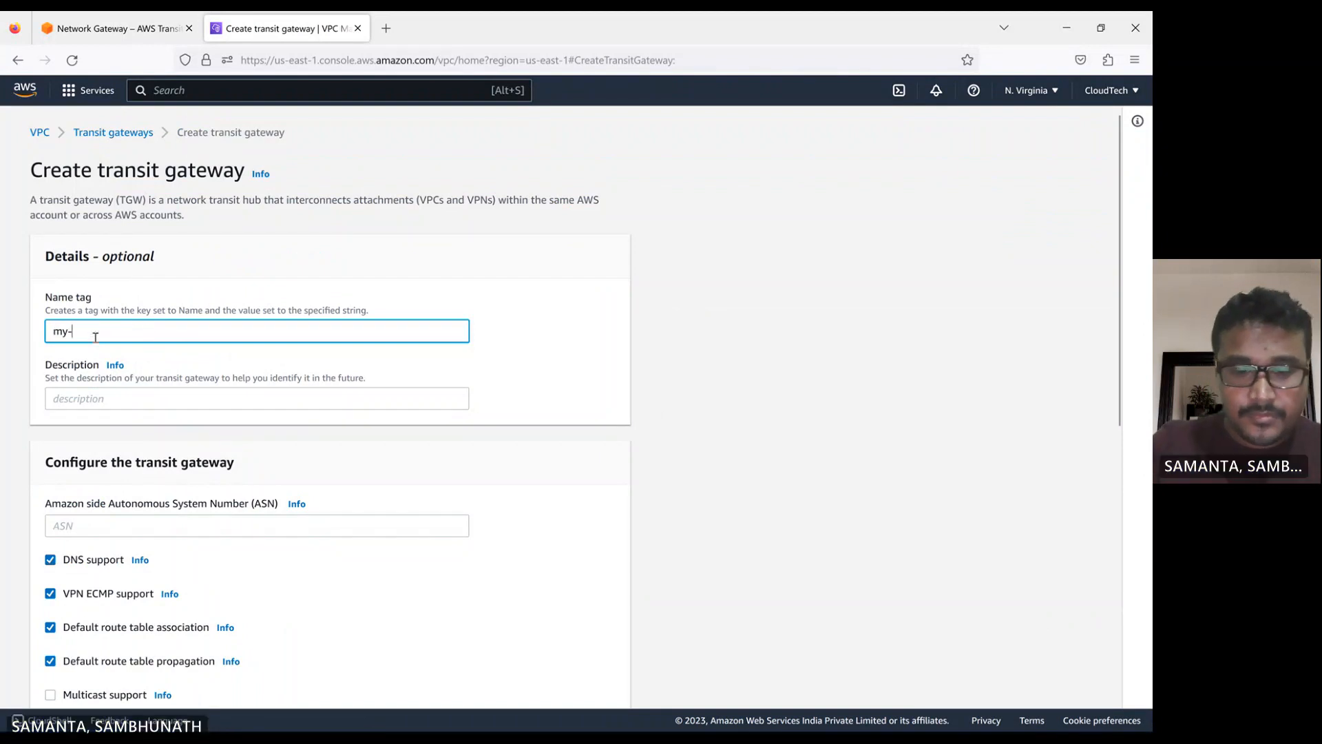
text(vpc-1)
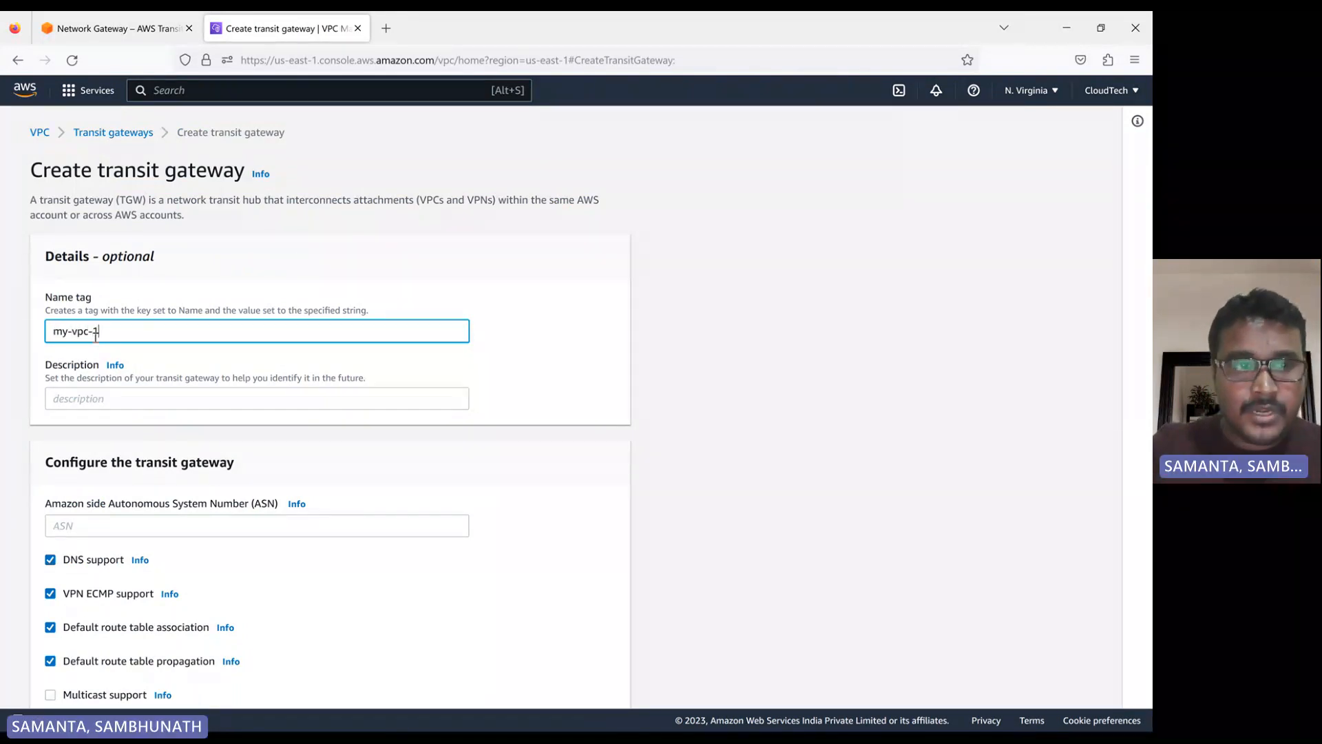
text(-tgw)
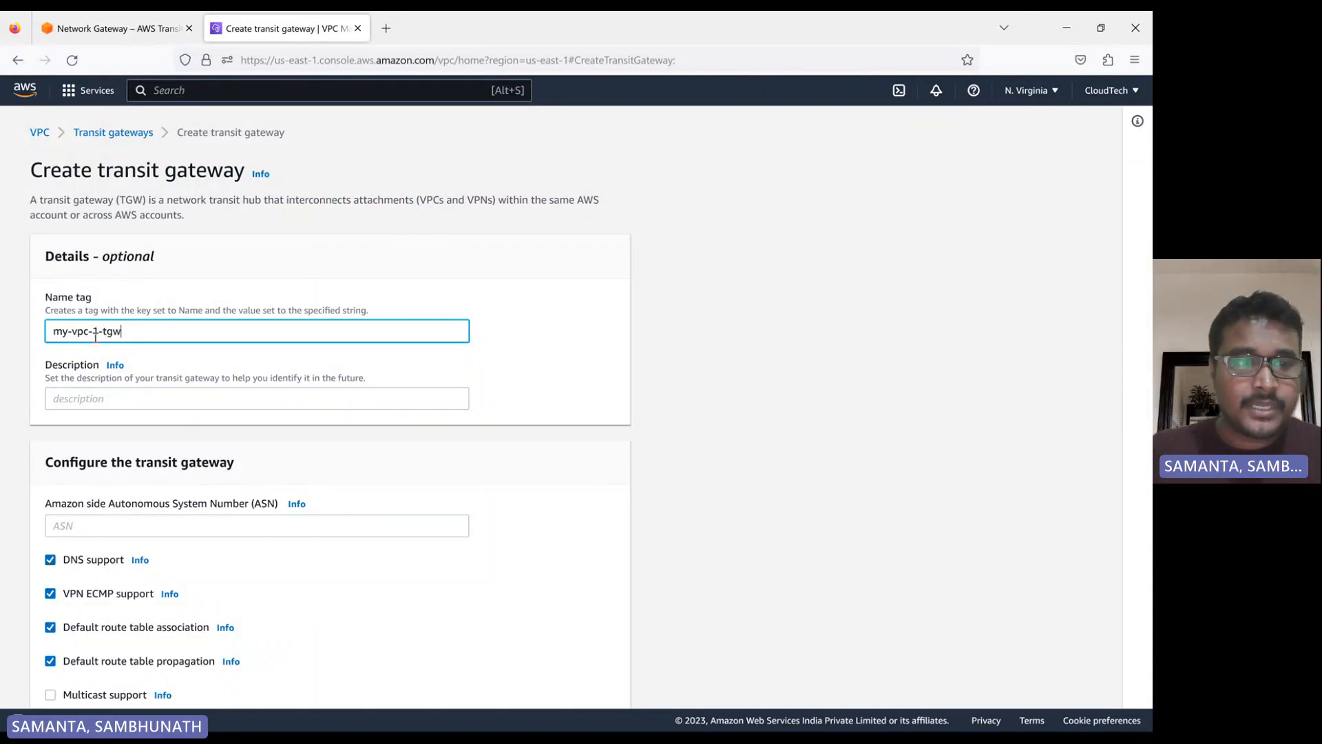
click(93, 392)
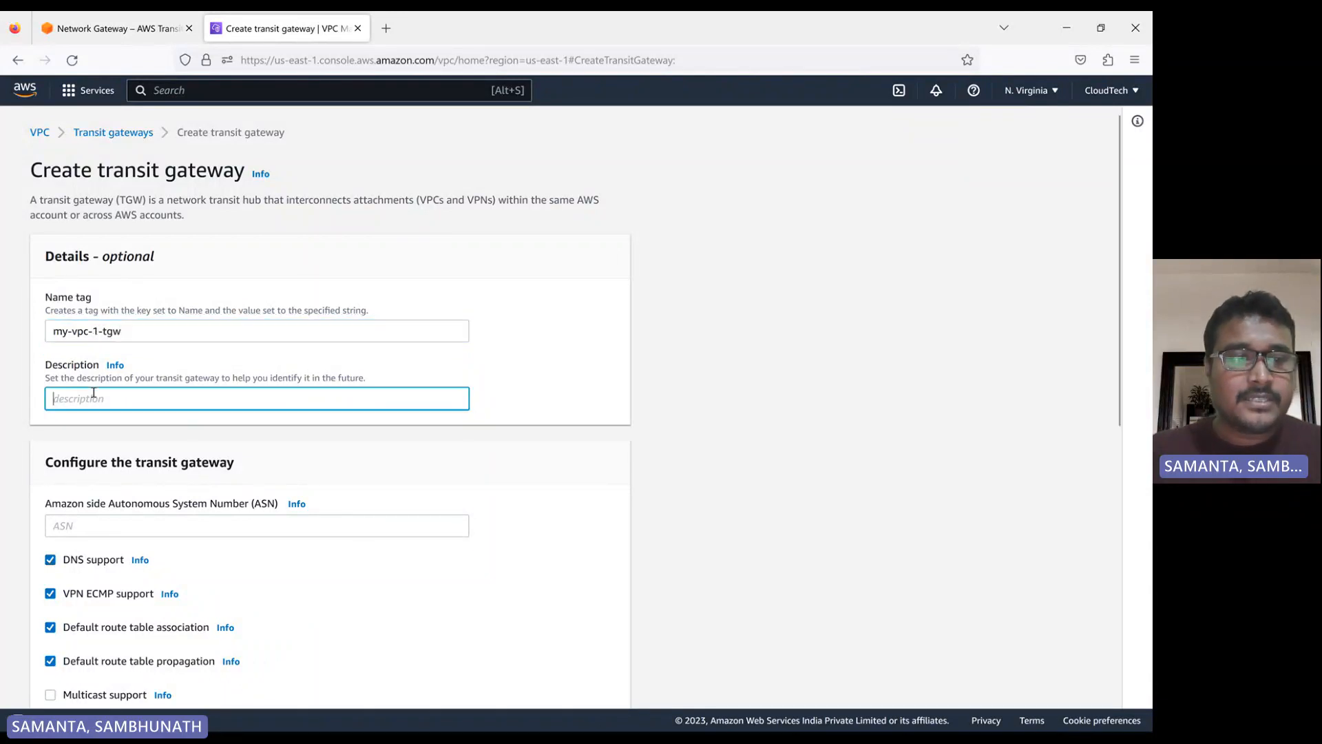
click(533, 358)
Examine the transit gateway's configuration options and the help on permitted Amazon side ASN ranges
scroll(324, 410, down, 1)
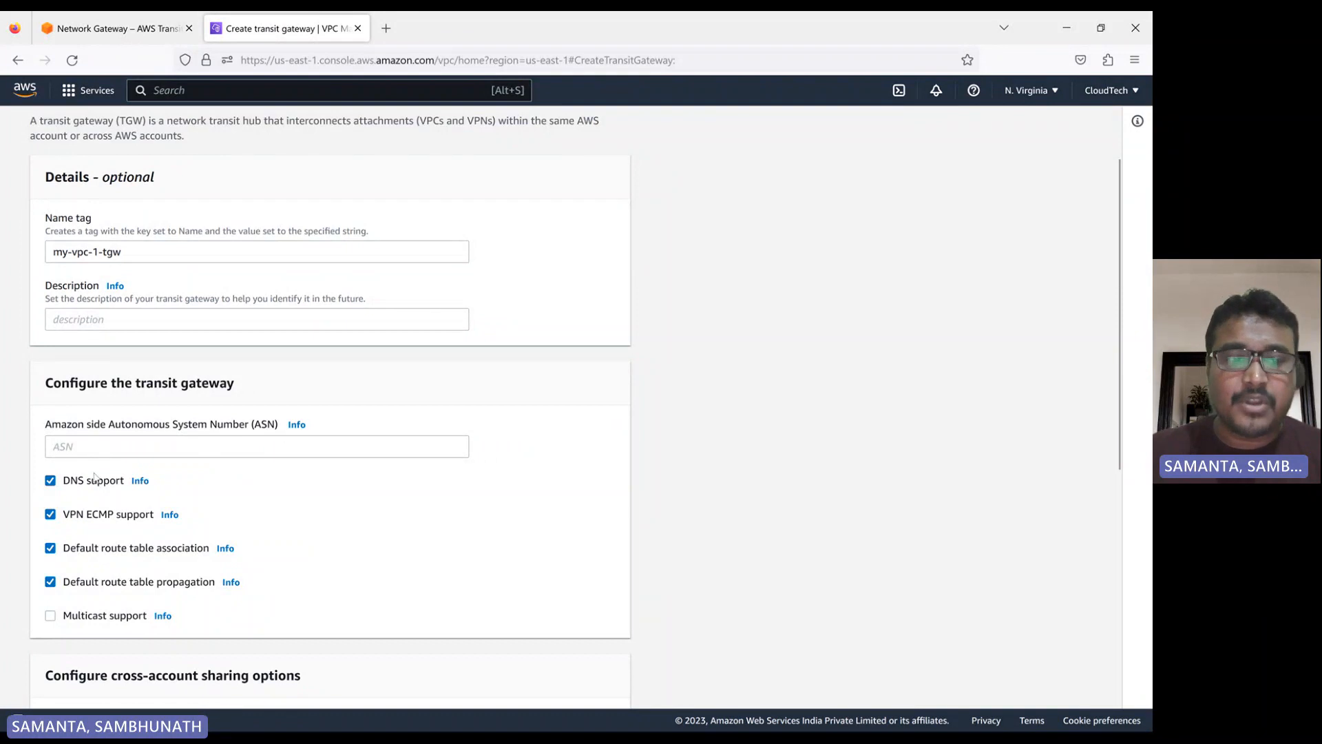
scroll(103, 451, down, 1)
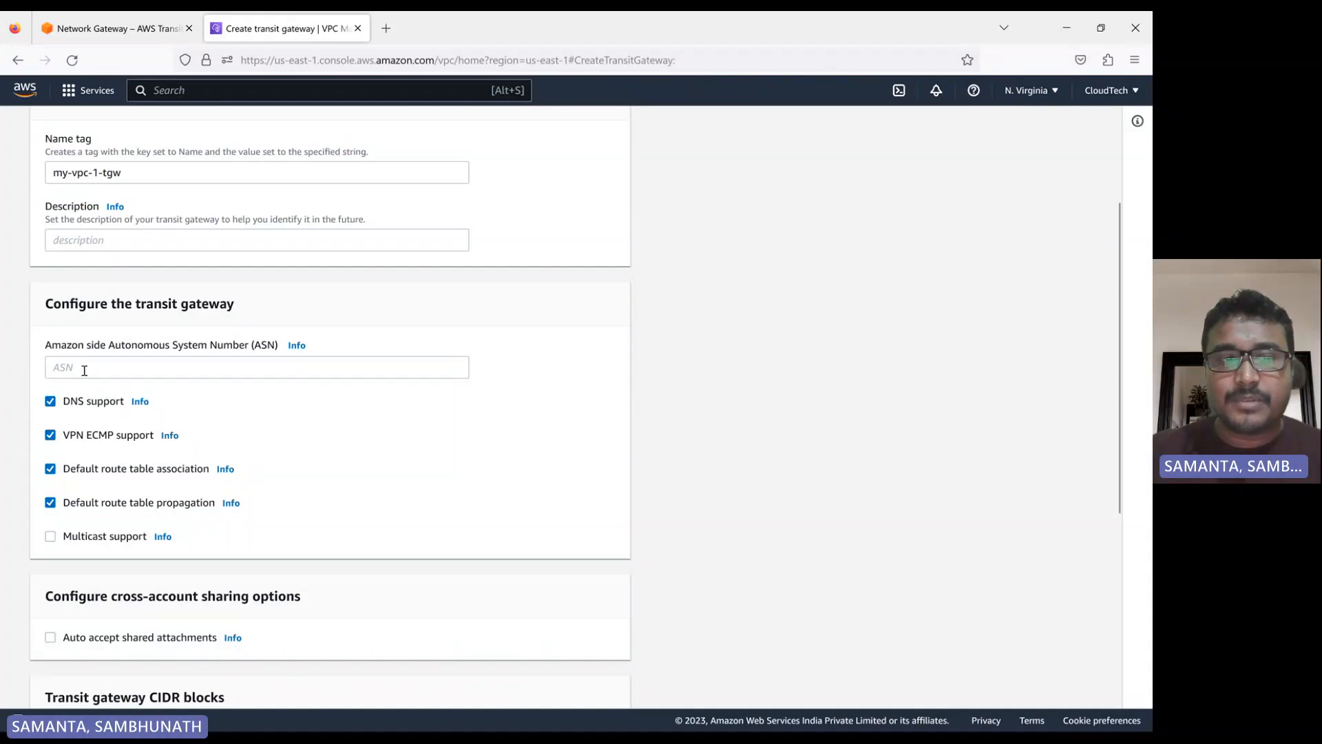
scroll(84, 370, down, 4)
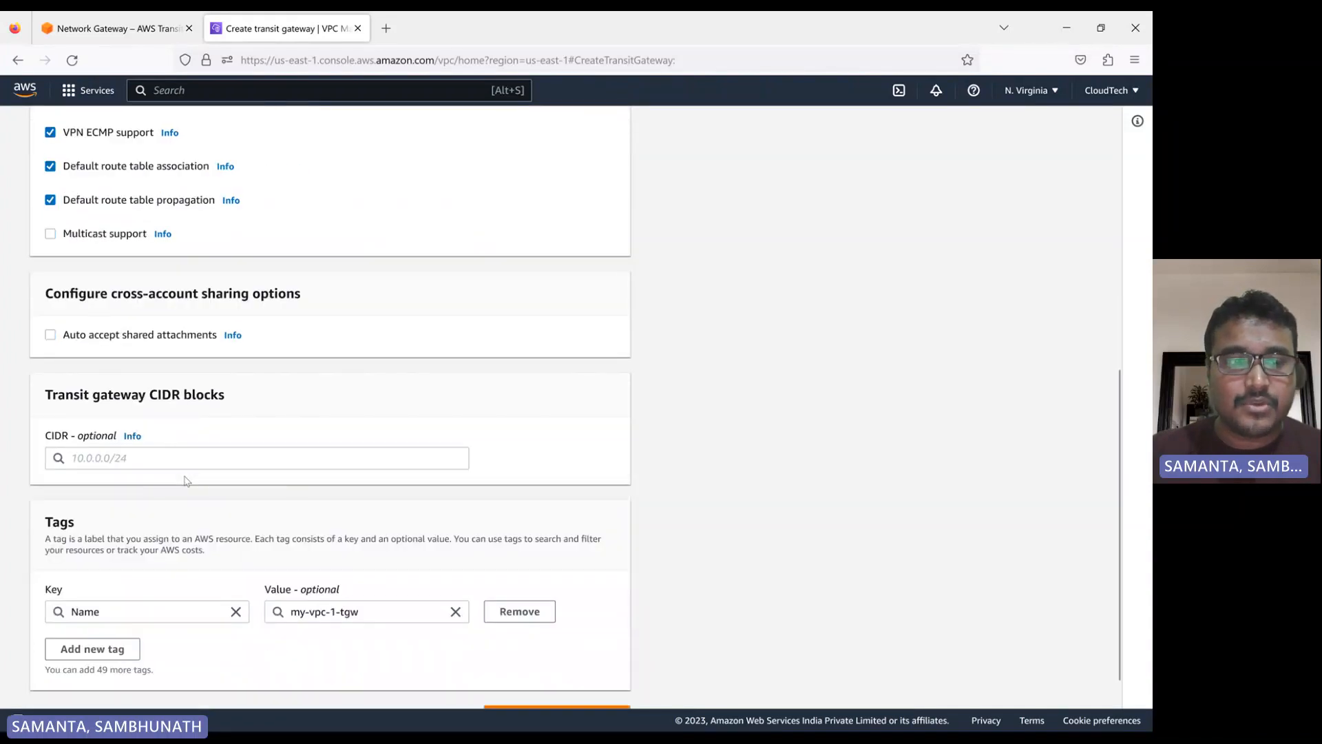
scroll(103, 482, down, 1)
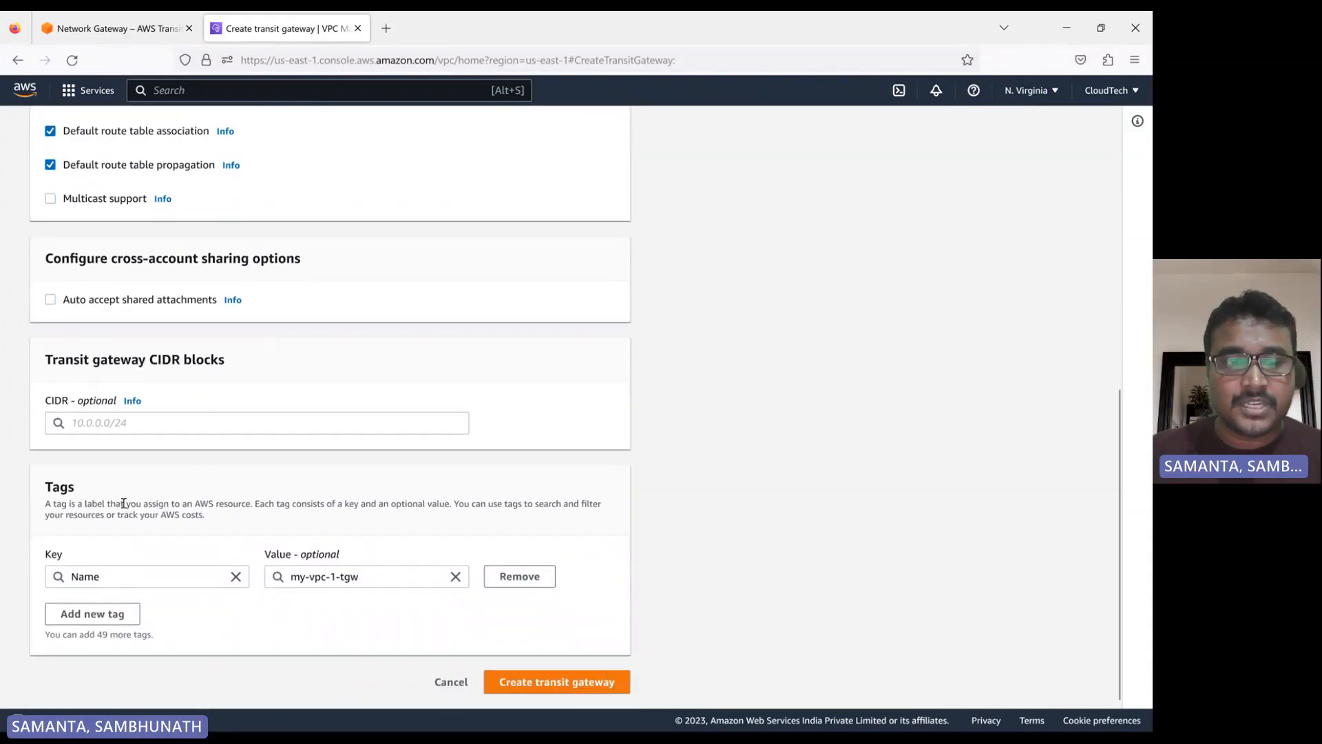
scroll(233, 493, up, 5)
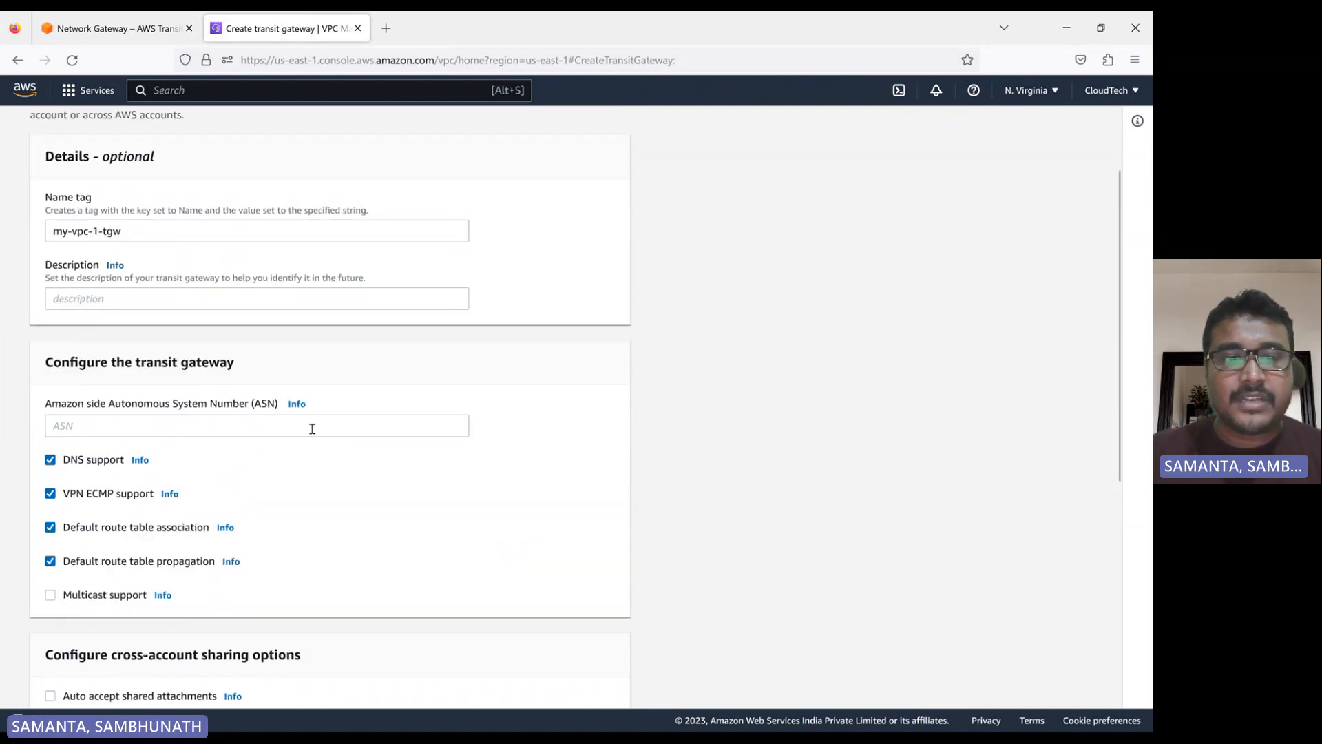
click(297, 405)
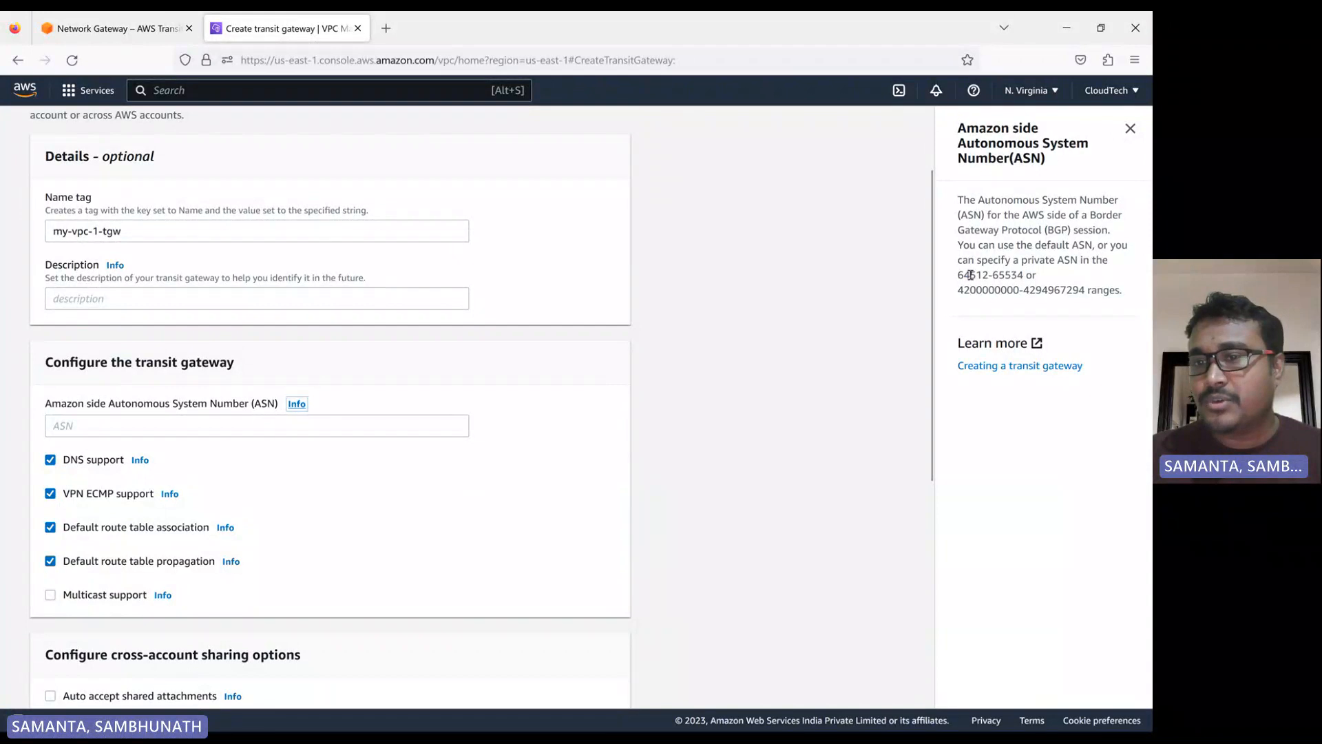
drag(958, 275, 1005, 278)
double_click(984, 295)
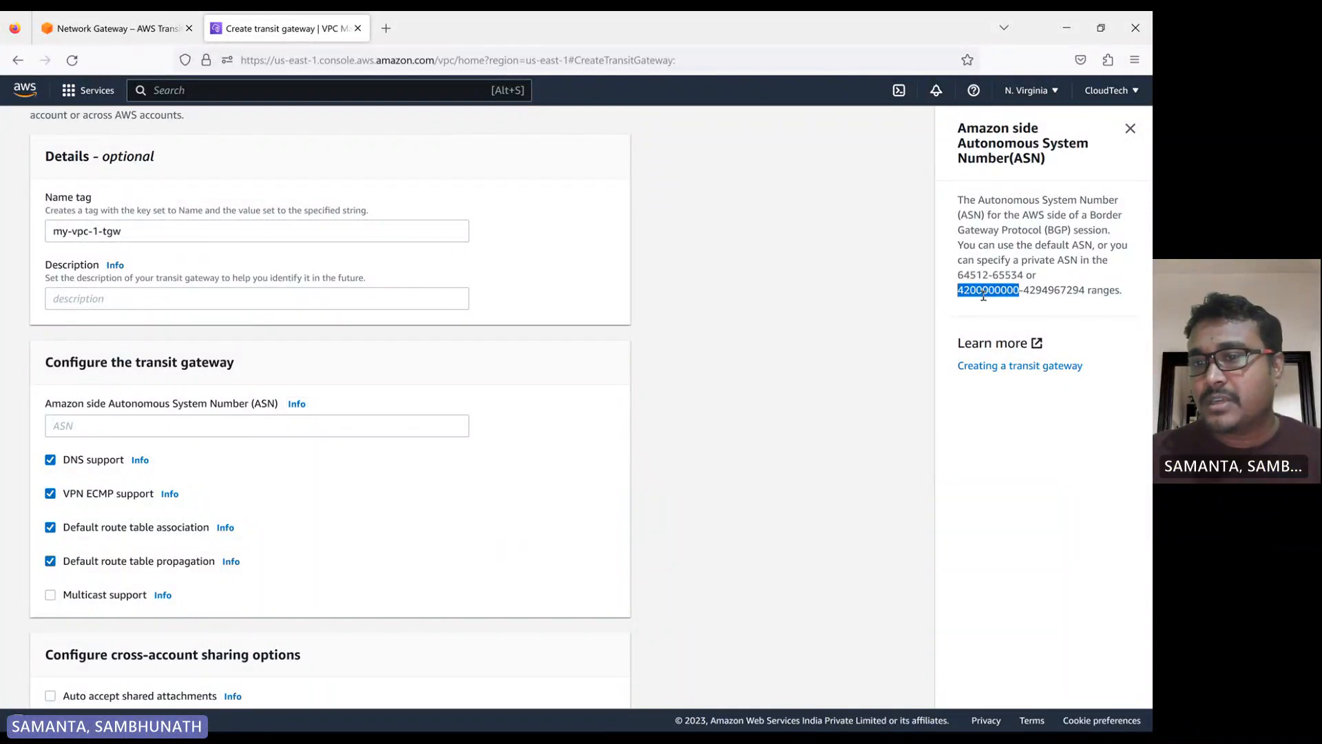
double_click(1066, 290)
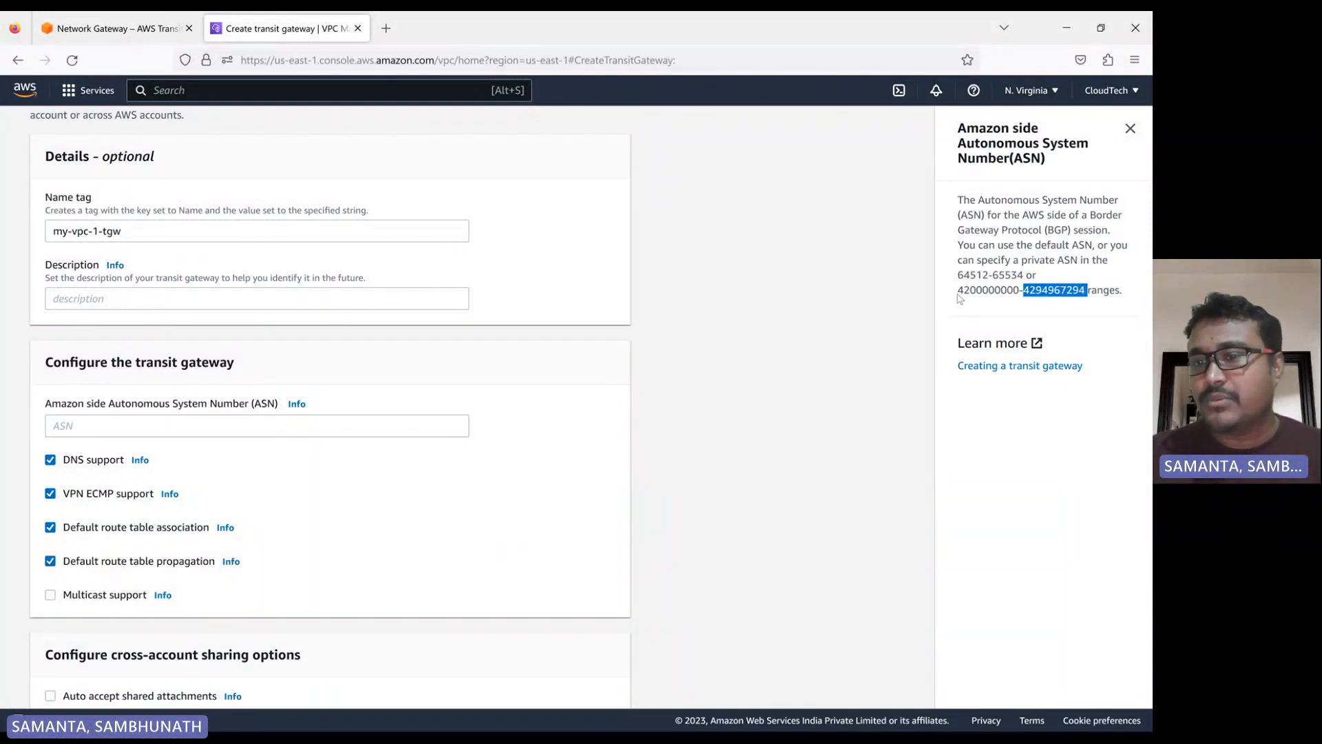
drag(958, 295, 1116, 291)
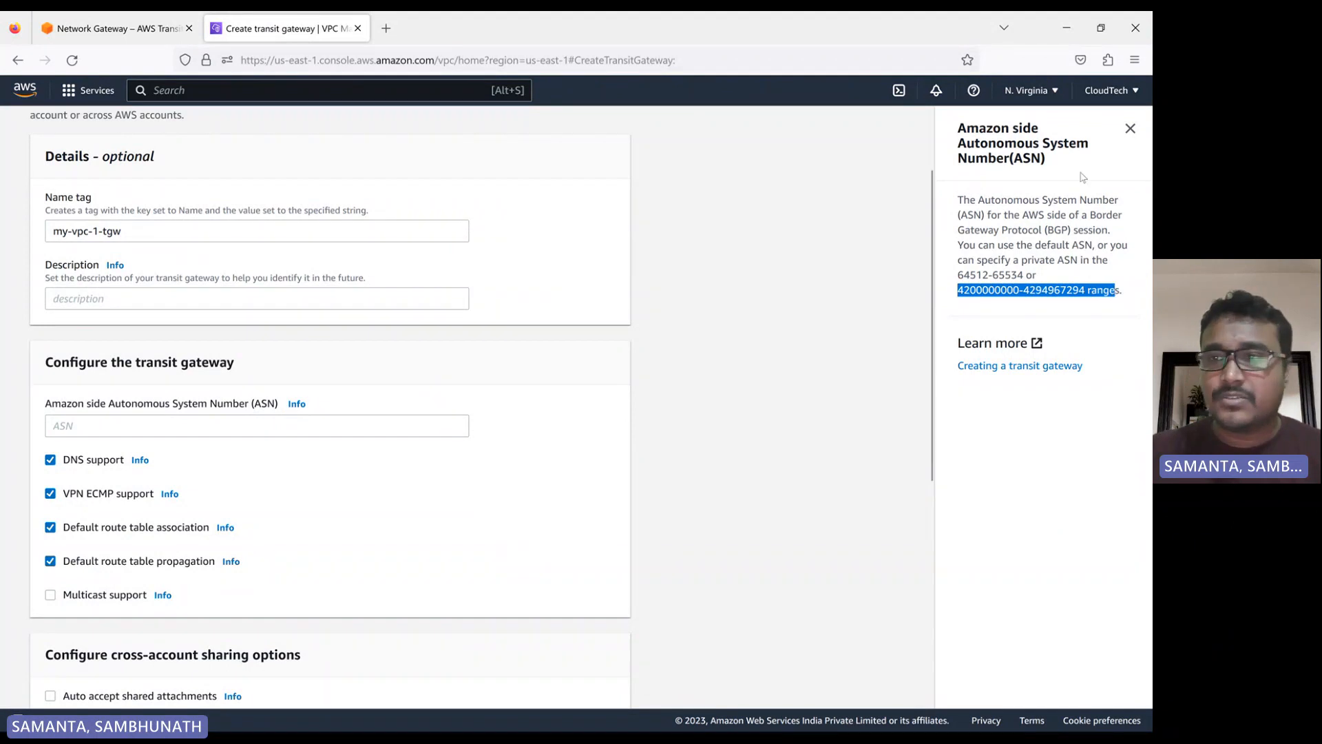
Create the my-vpc-1-tgw transit gateway, keeping the default ASN, support and route table options
click(1132, 135)
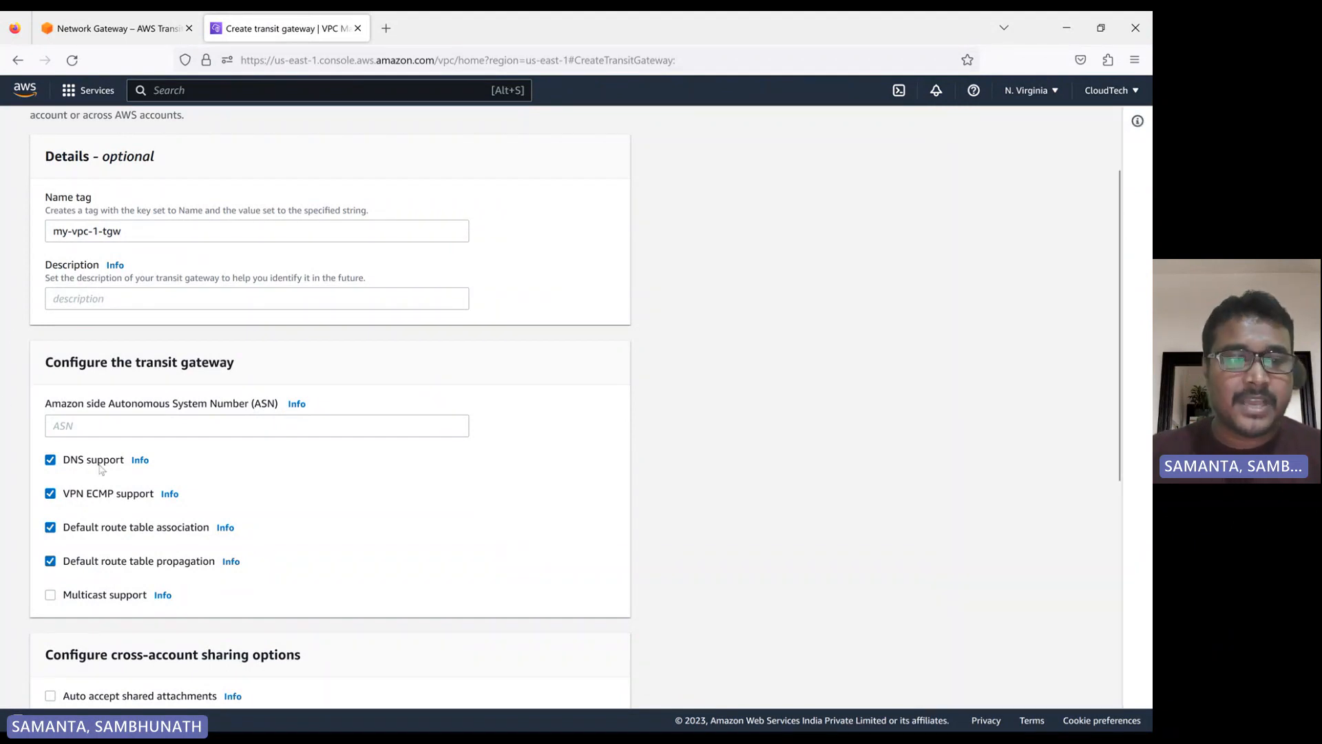
scroll(324, 504, down, 3)
scroll(324, 504, down, 3)
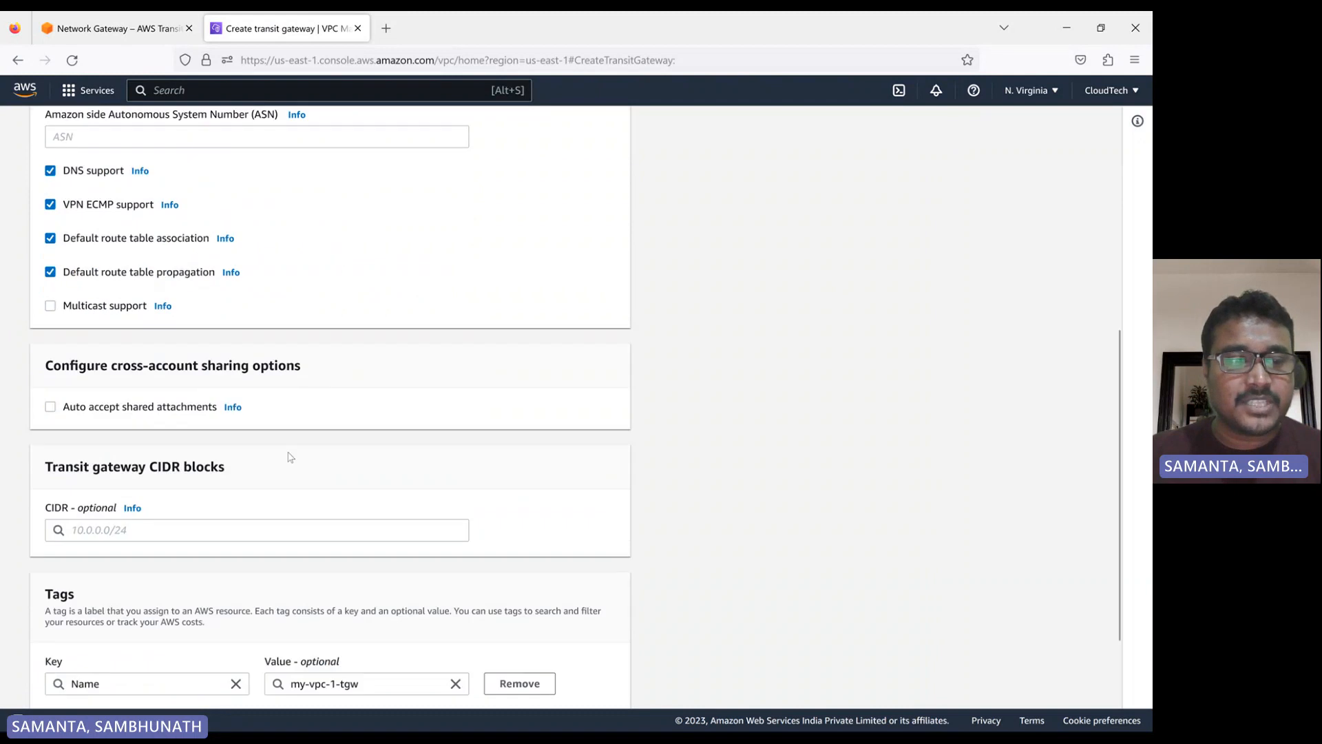
click(542, 683)
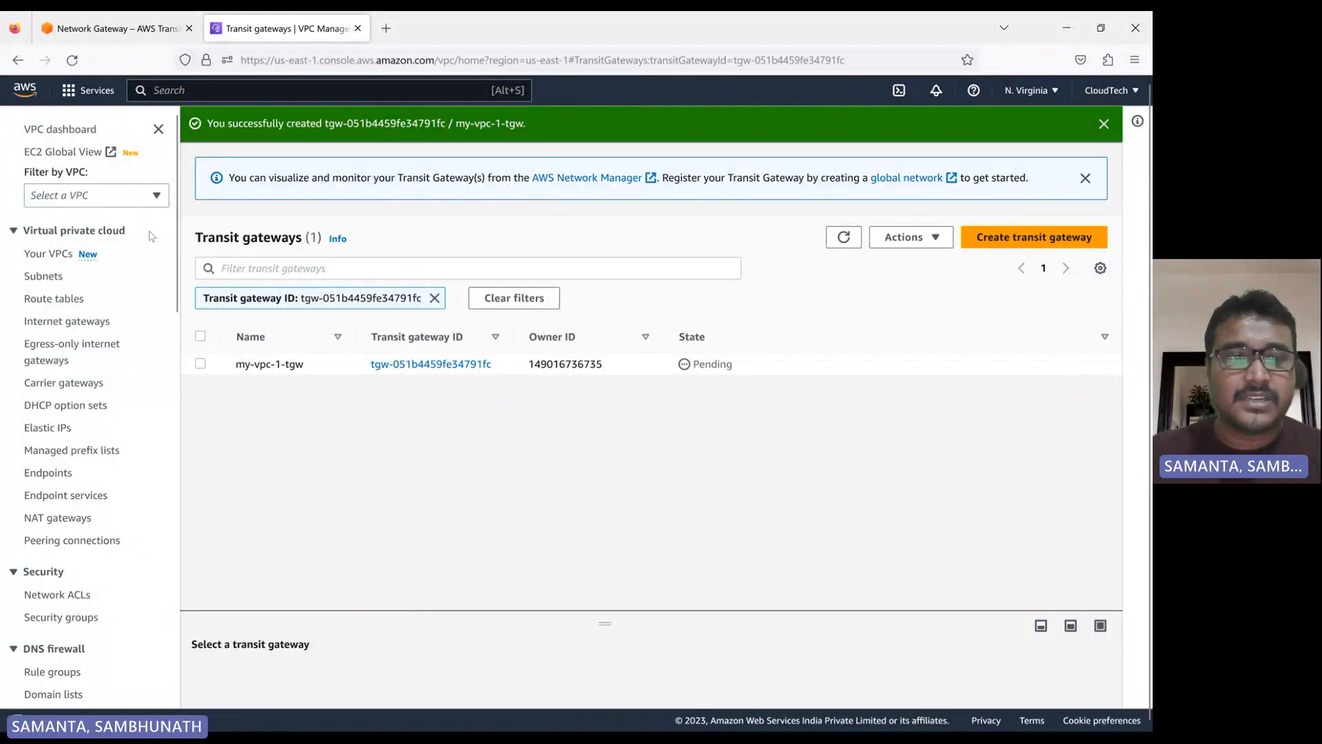
Review the transit-gateways-2.png architecture diagram, then return to the browser and refresh the transit gateways list
mouse_move(691, 730)
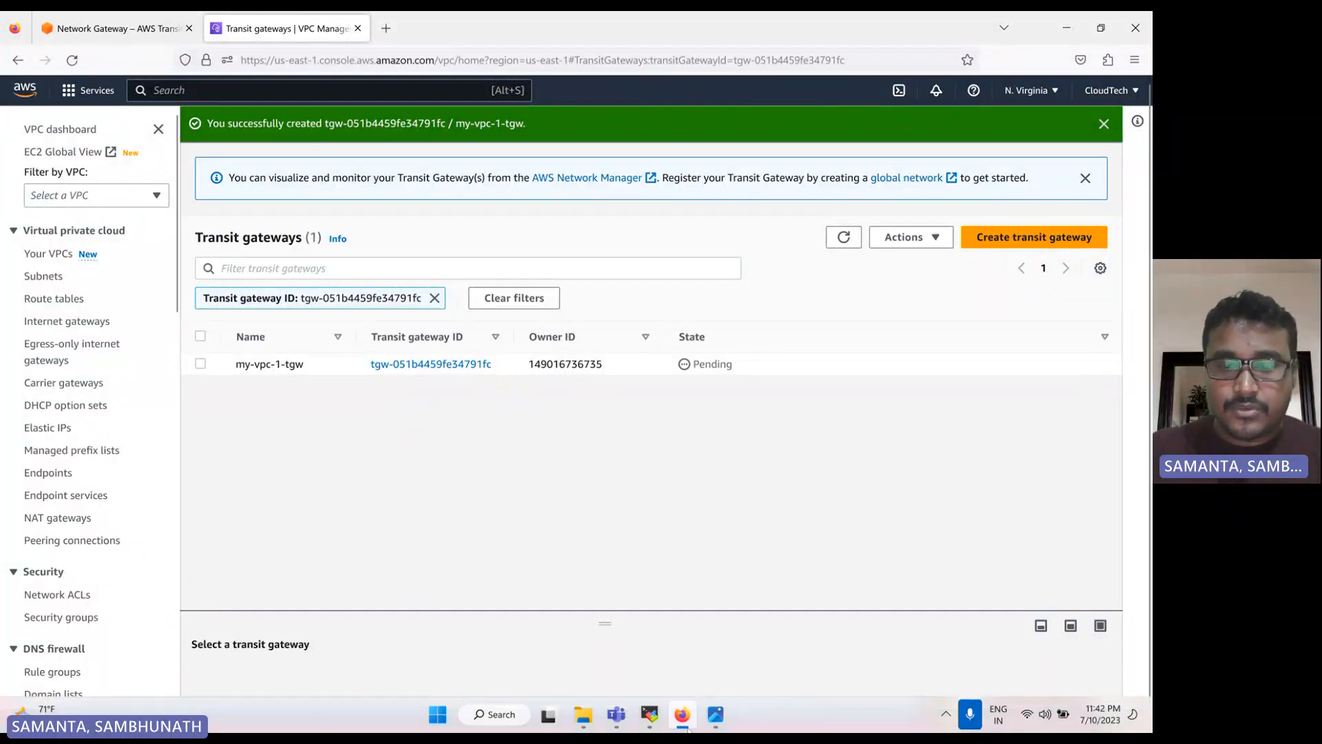
click(696, 585)
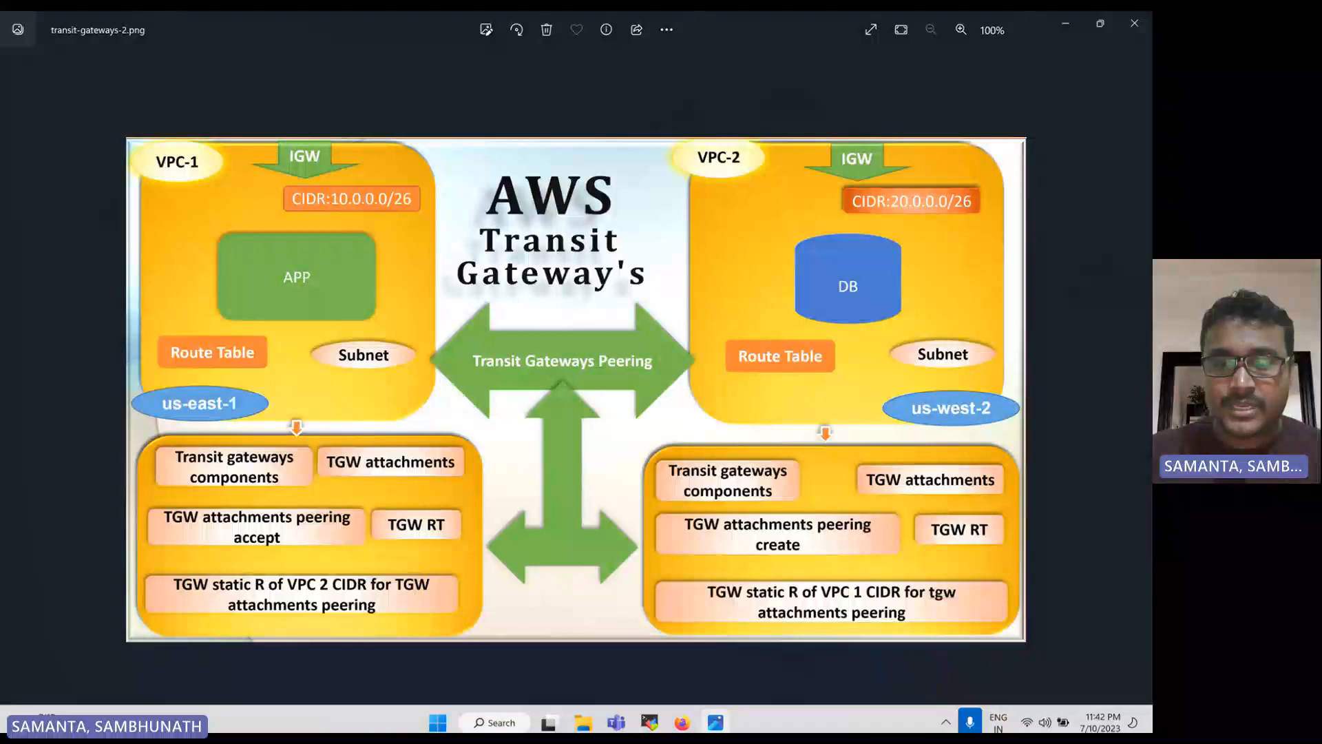
click(679, 720)
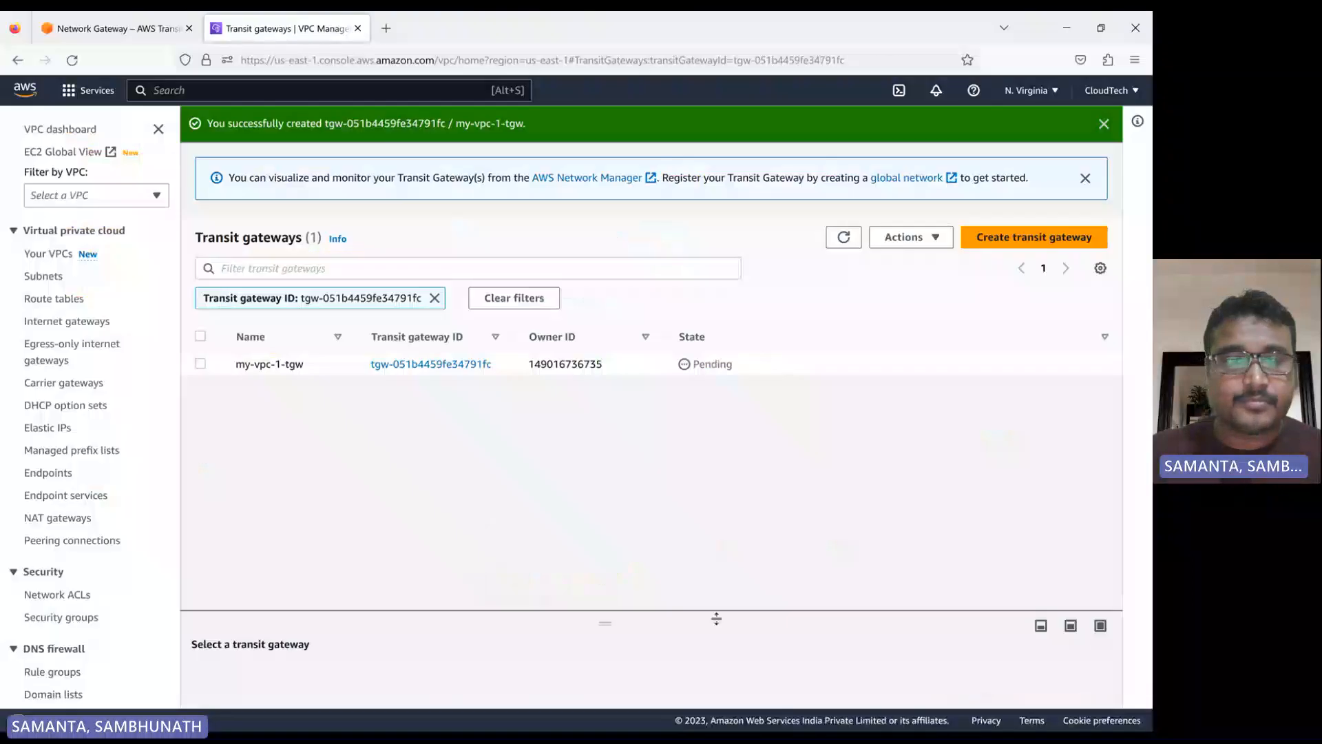
click(847, 239)
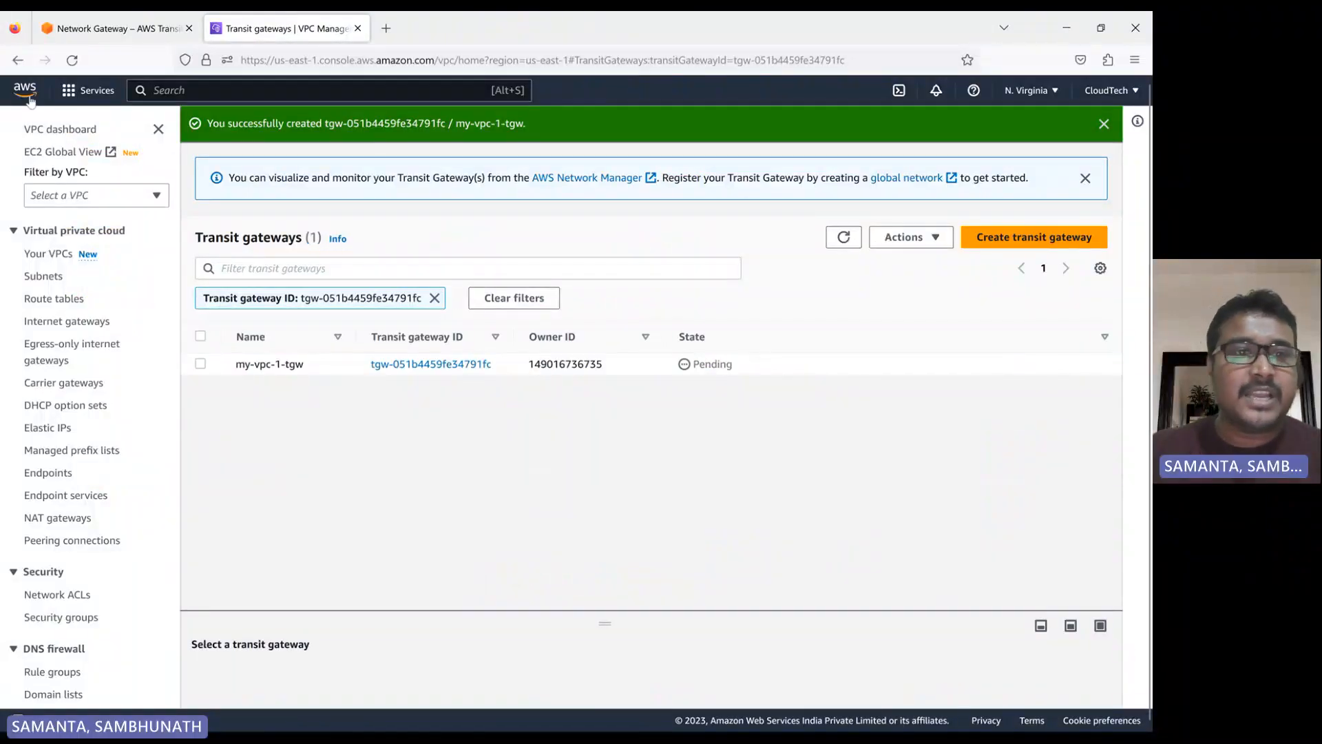
Open the VPC console in a separate browser tab and switch its region to Oregon (us-west-2)
click(90, 90)
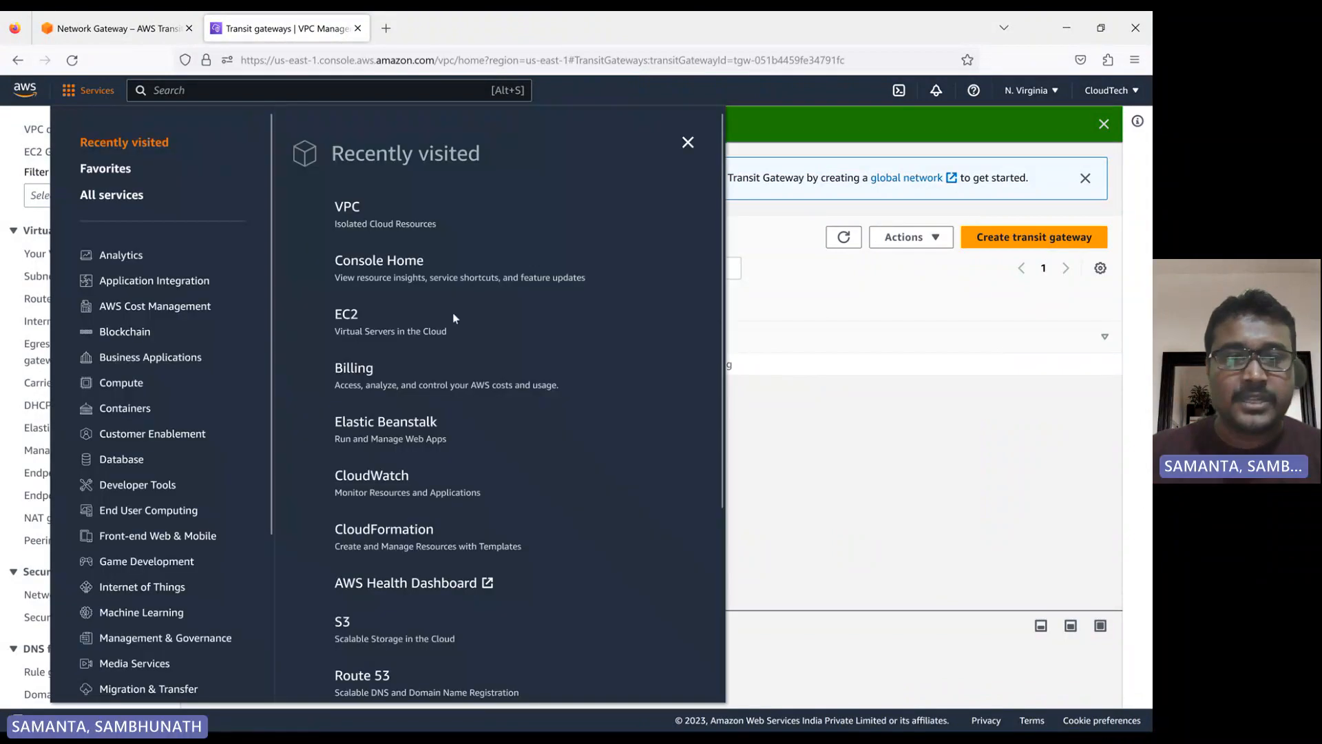
middle_click(358, 217)
click(444, 34)
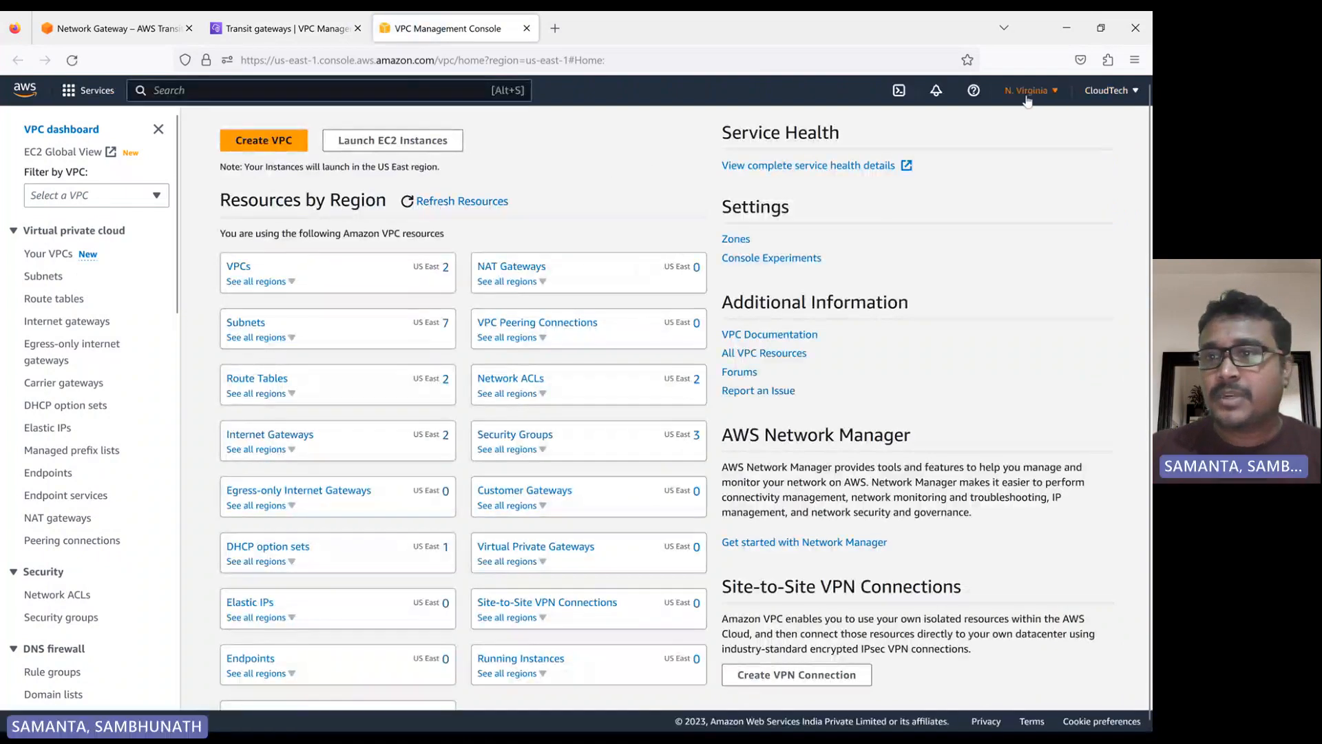
click(1029, 90)
click(900, 219)
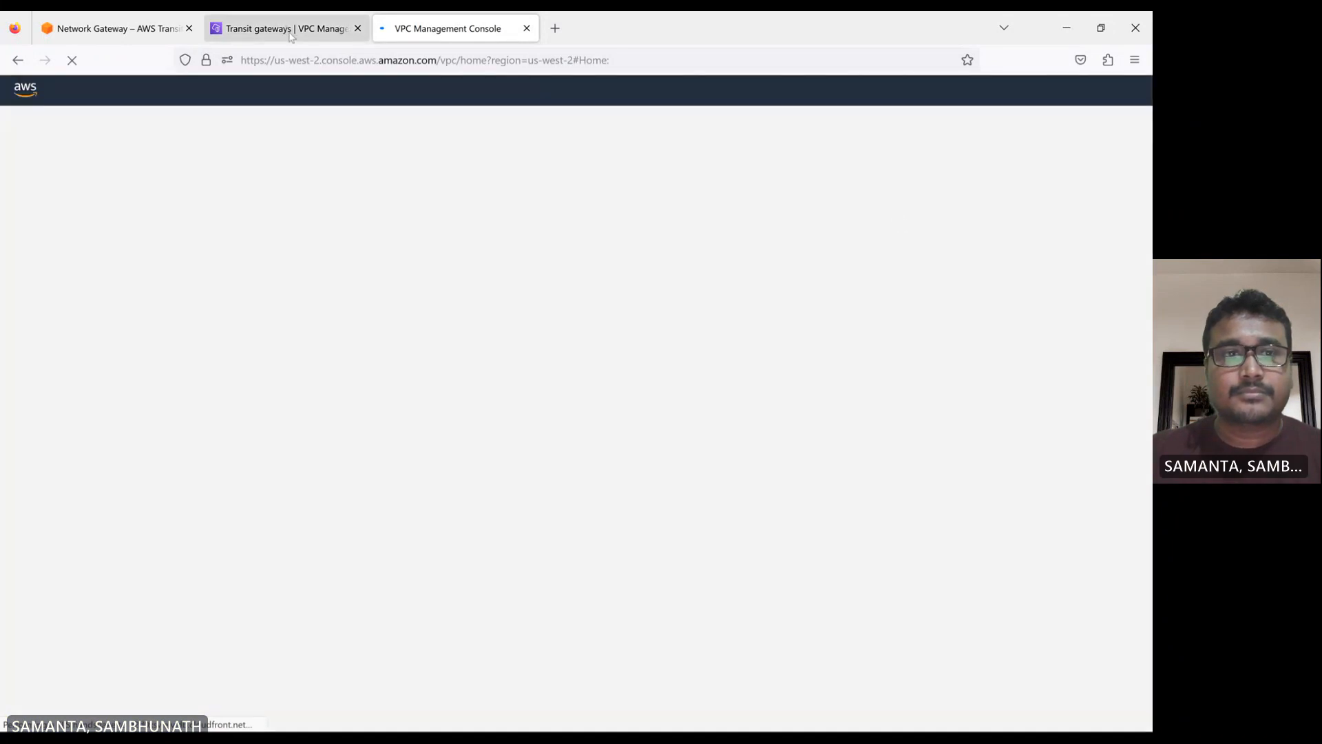
Return to the N. Virginia transit gateways list, close the services overview and refresh the gateway's state
click(290, 35)
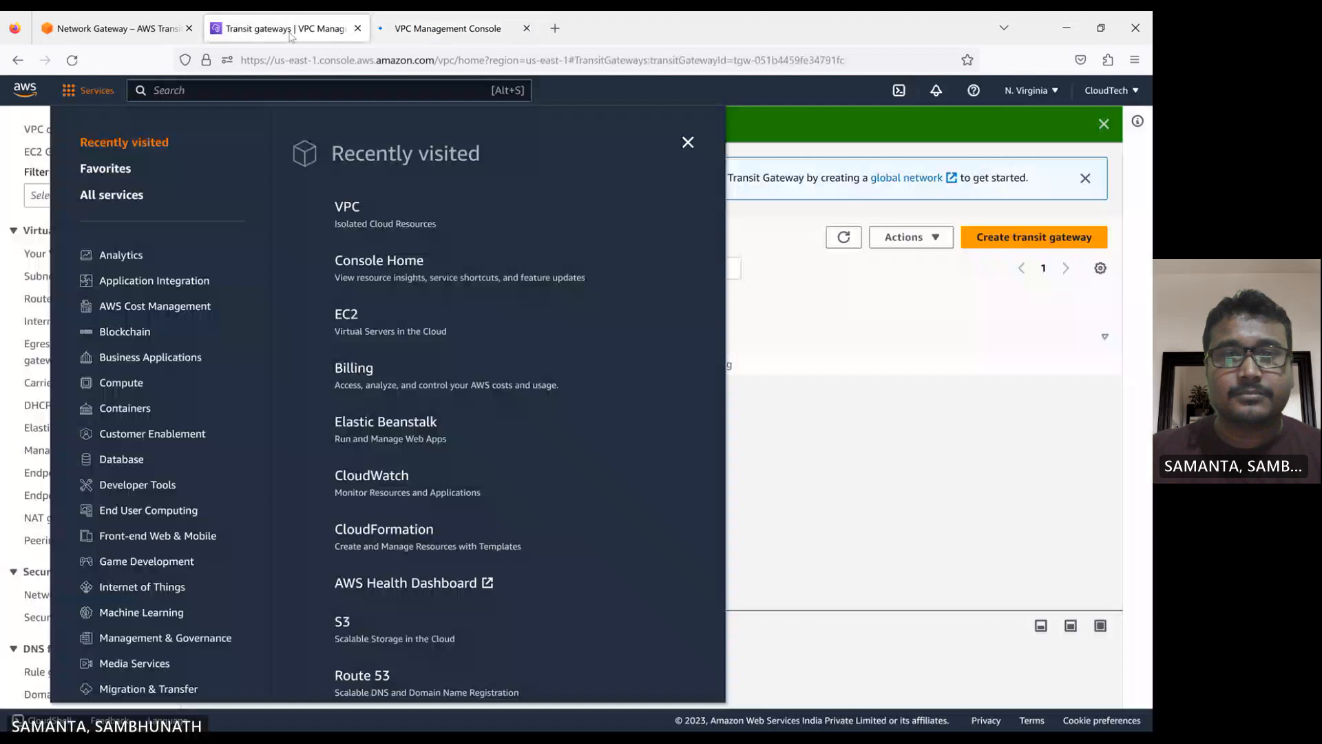
click(688, 144)
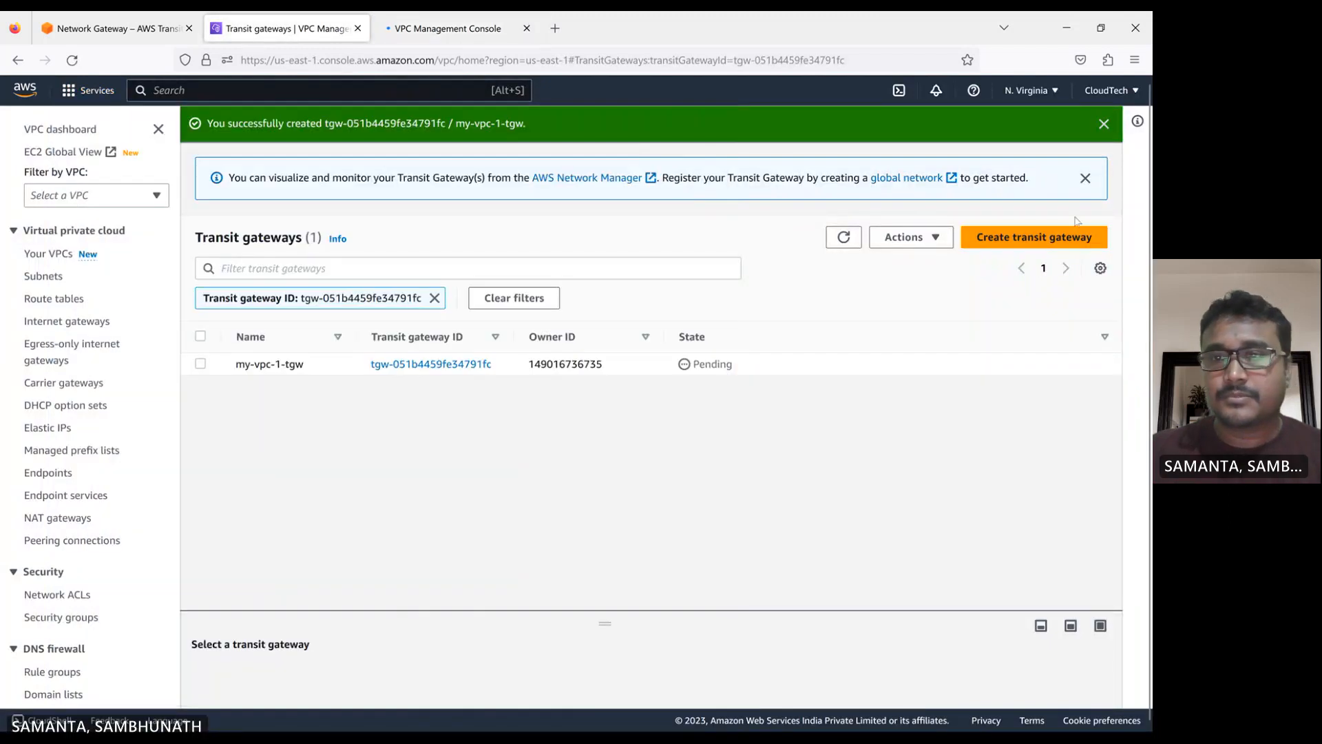
click(850, 234)
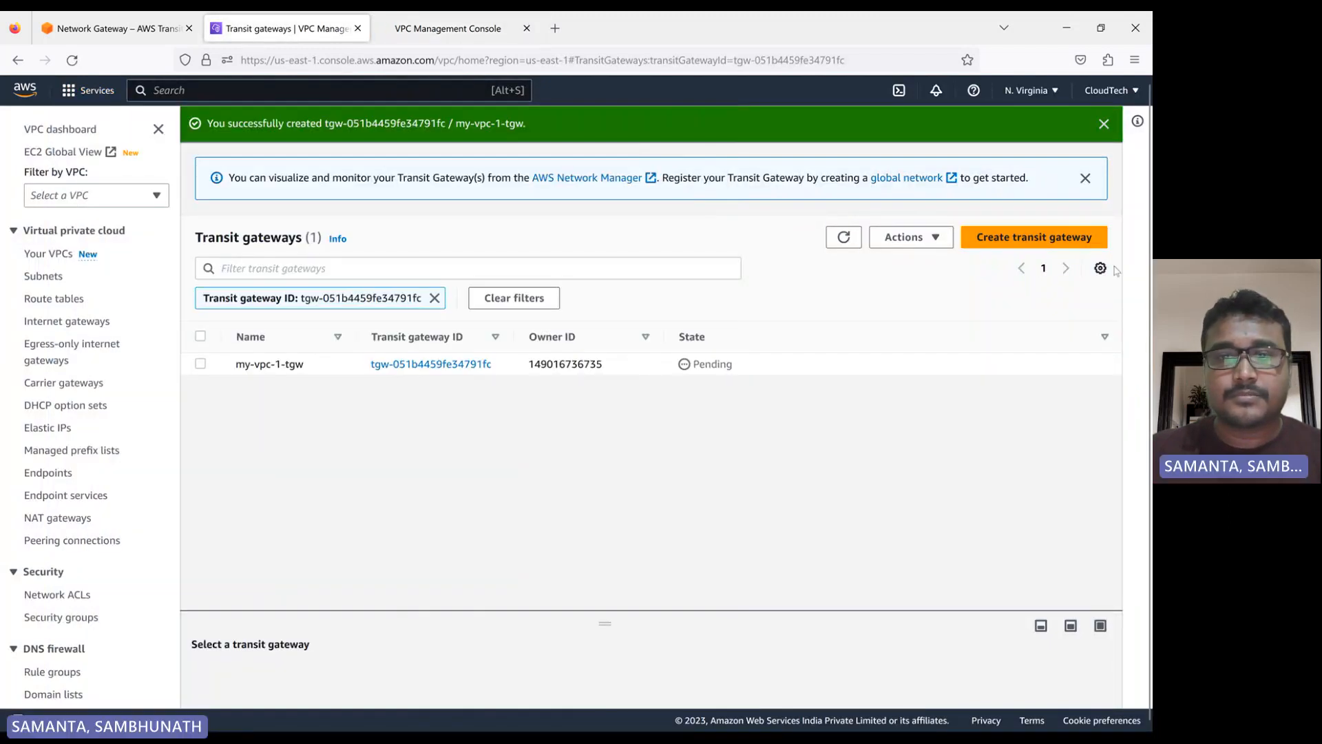
Create a VPC only in Oregon with name tag my-vpc-2 and IPv4 CIDR 20.0.0.0/26
click(428, 34)
click(256, 143)
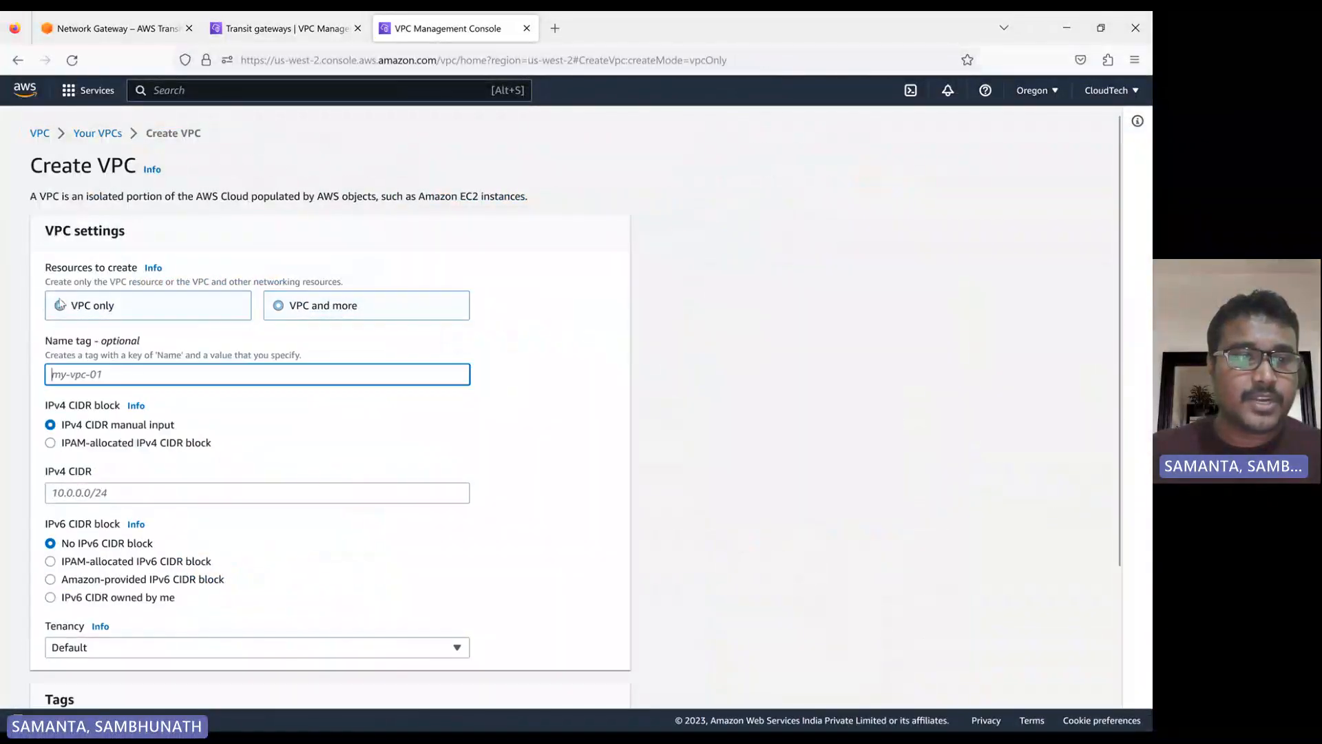
click(60, 305)
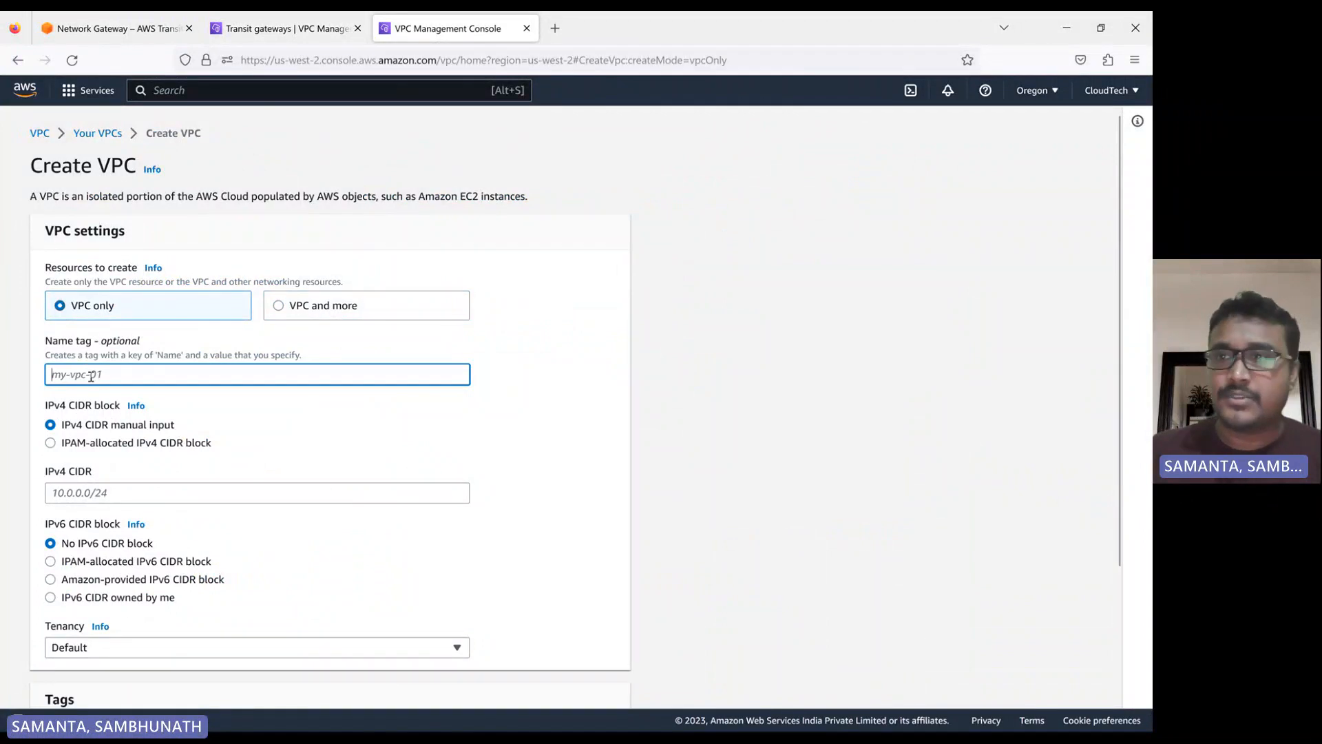
text(my-)
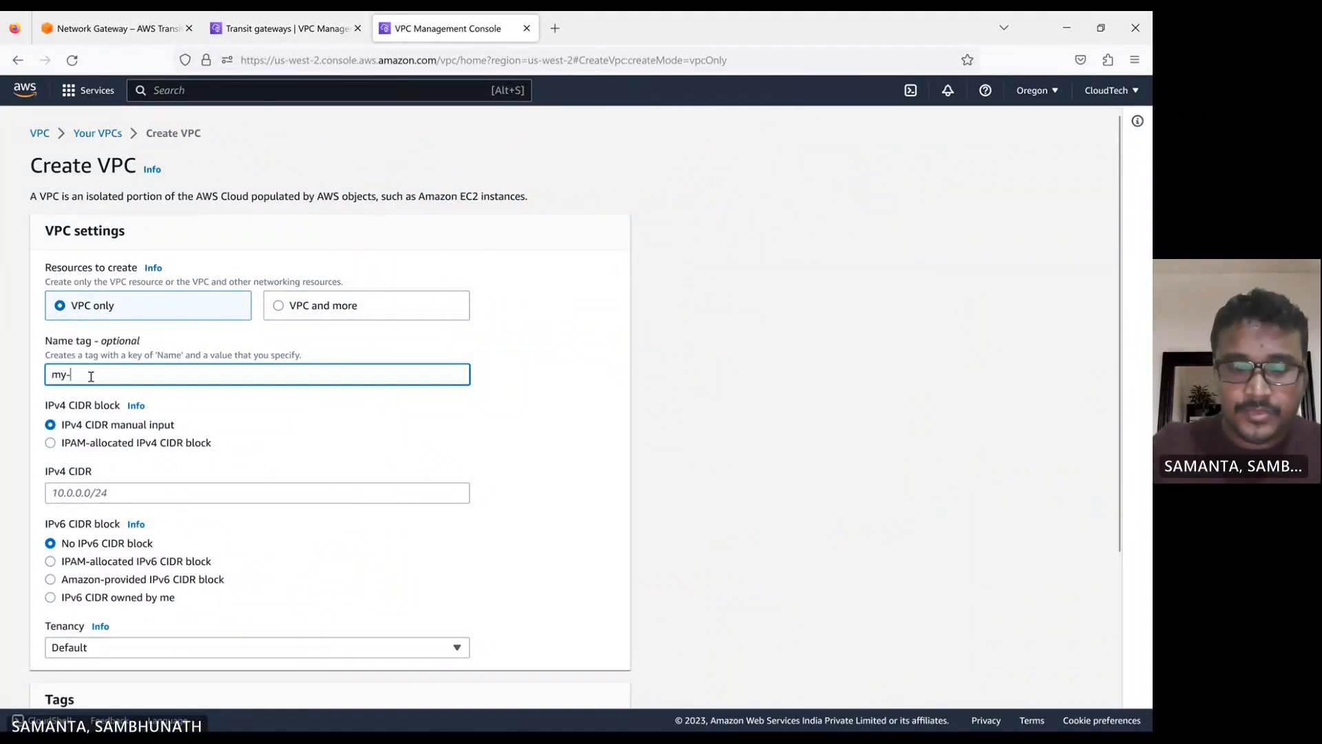
text(vpc-2)
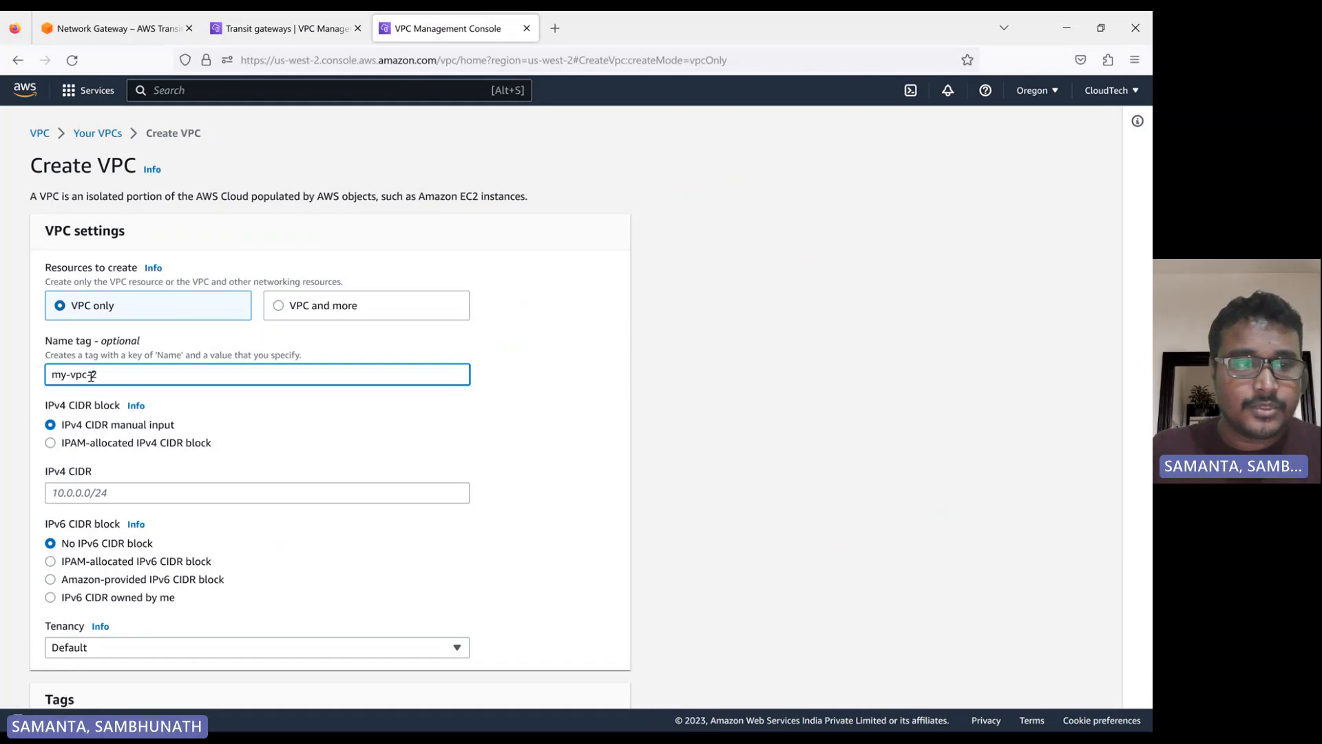
click(94, 488)
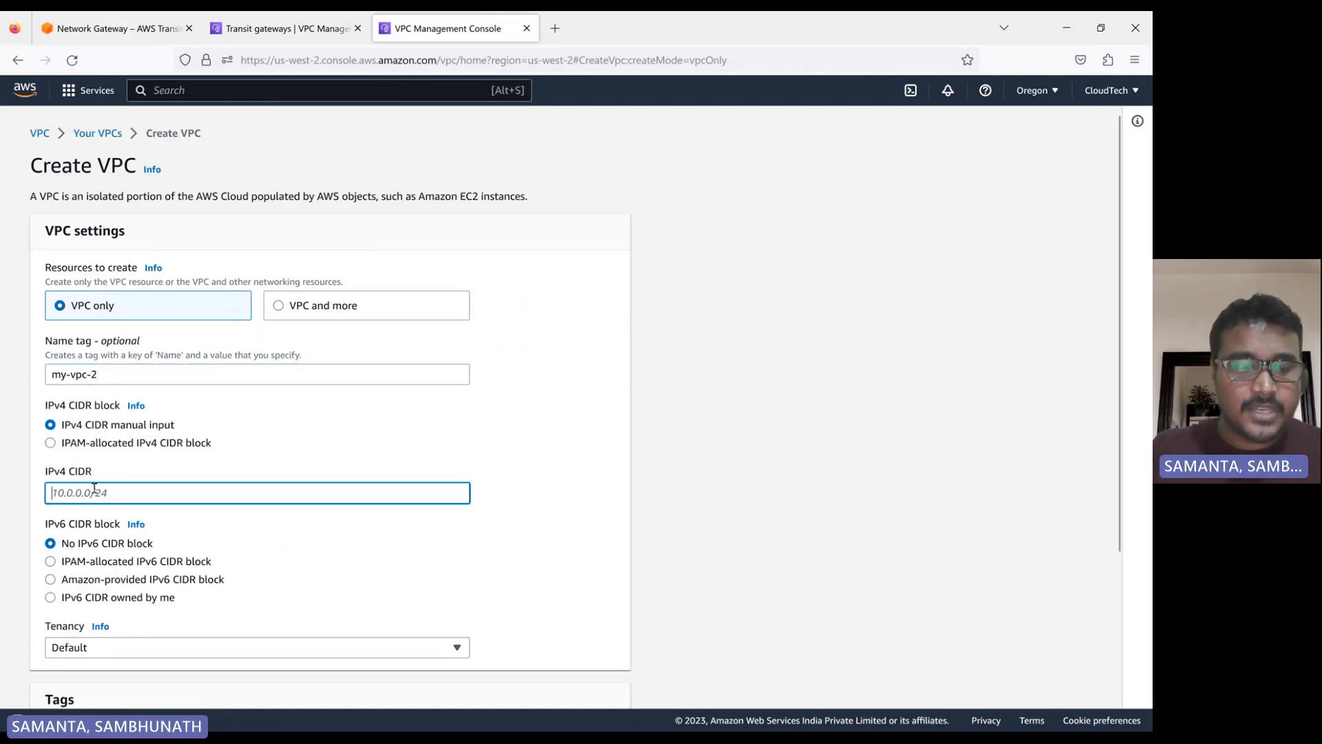
text(20.0.0.0/26)
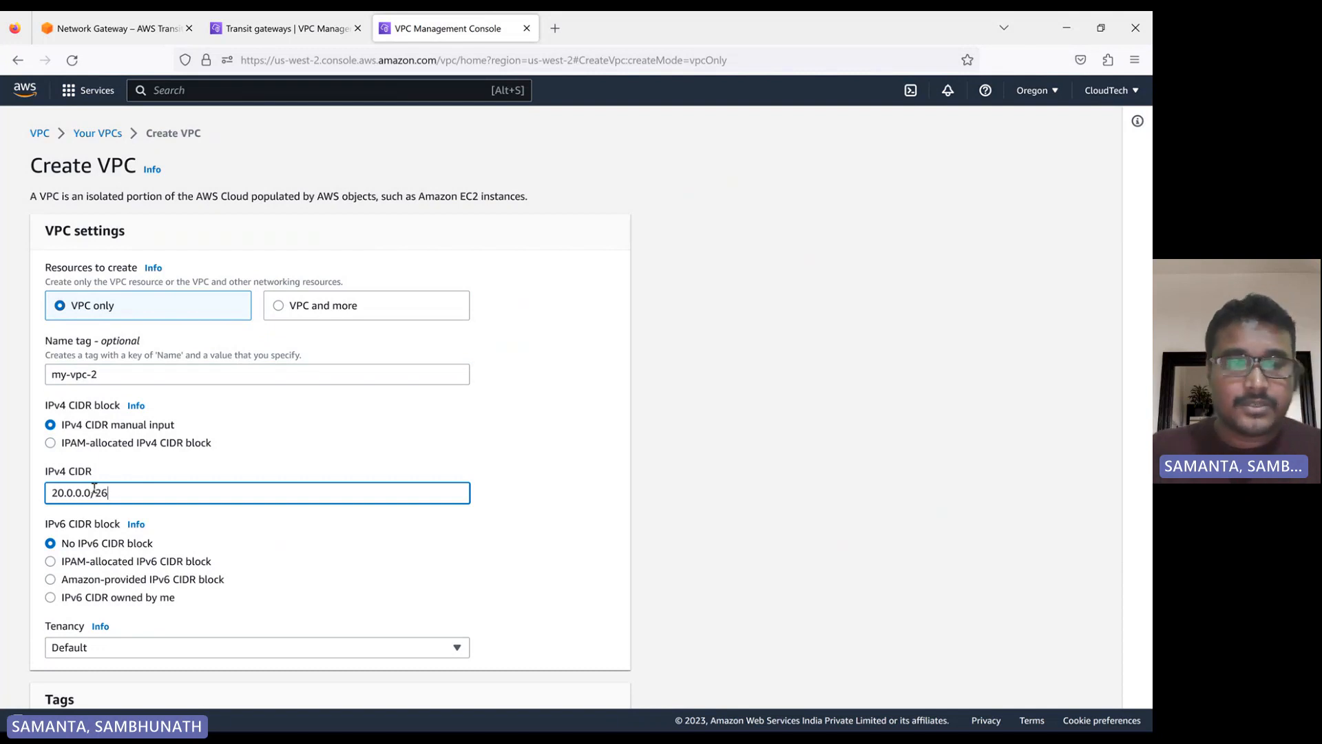
click(582, 453)
scroll(428, 505, down, 3)
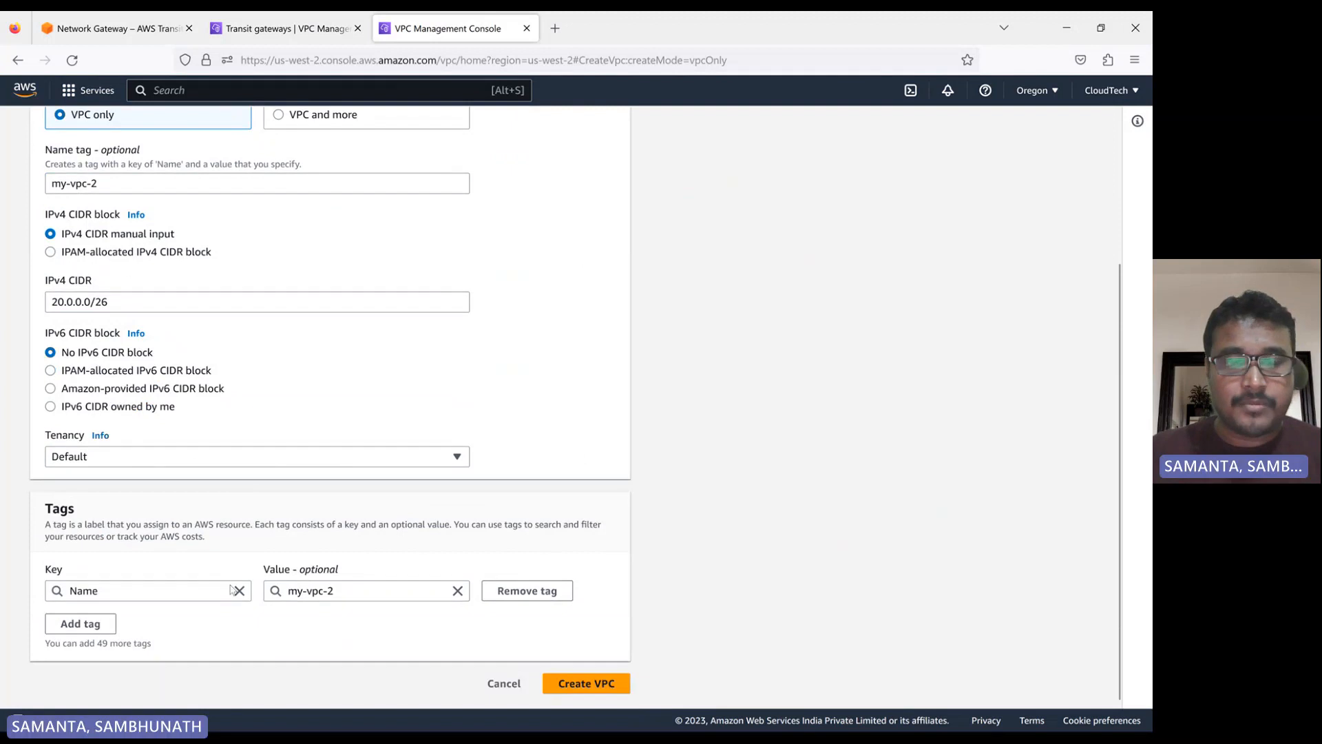
click(586, 683)
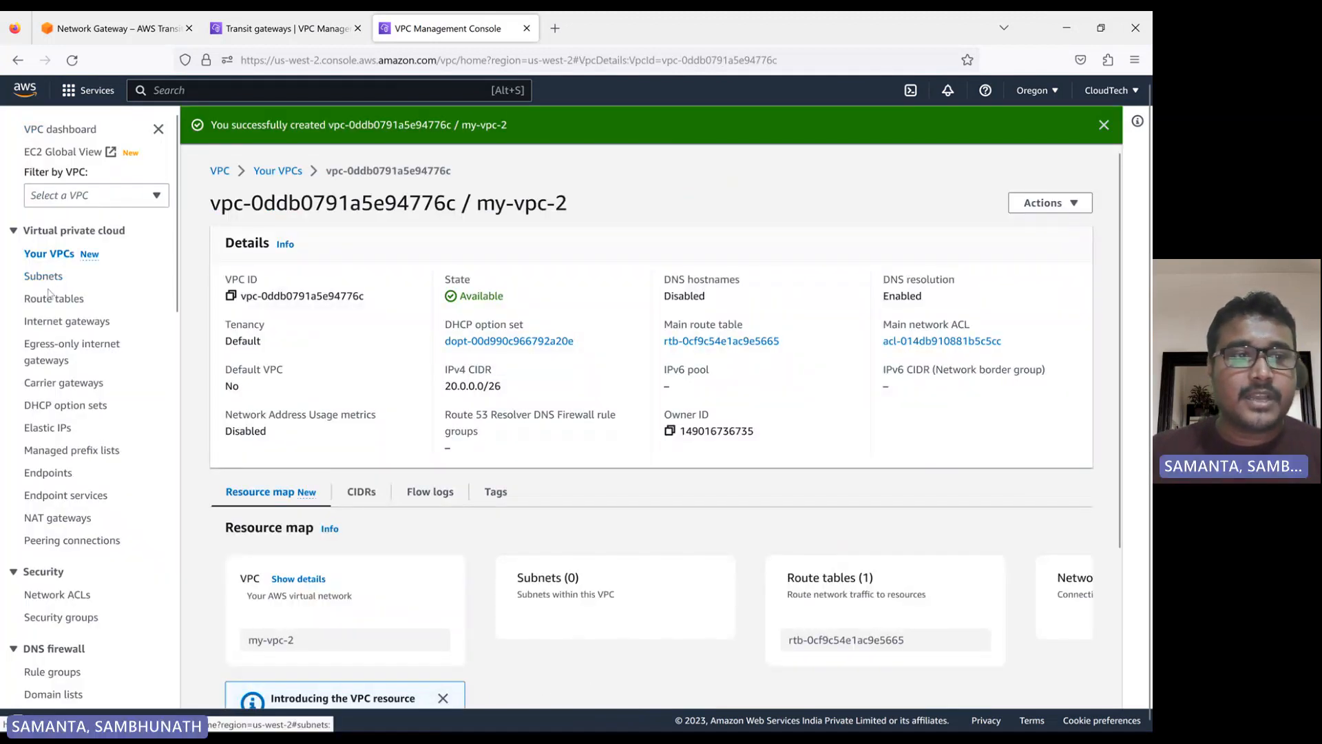
Start a new internet gateway in Oregon and set its name tag to my-vpc-2-igw
click(67, 321)
click(587, 228)
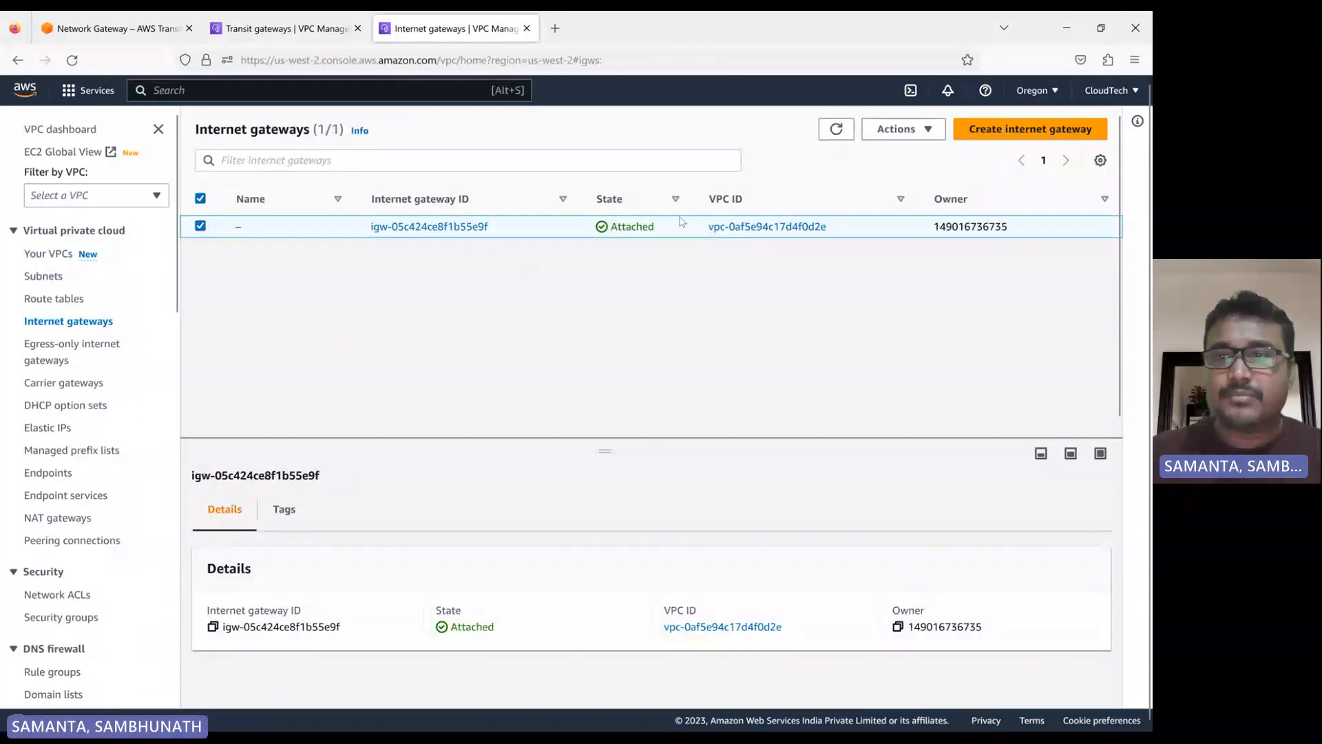
click(1013, 132)
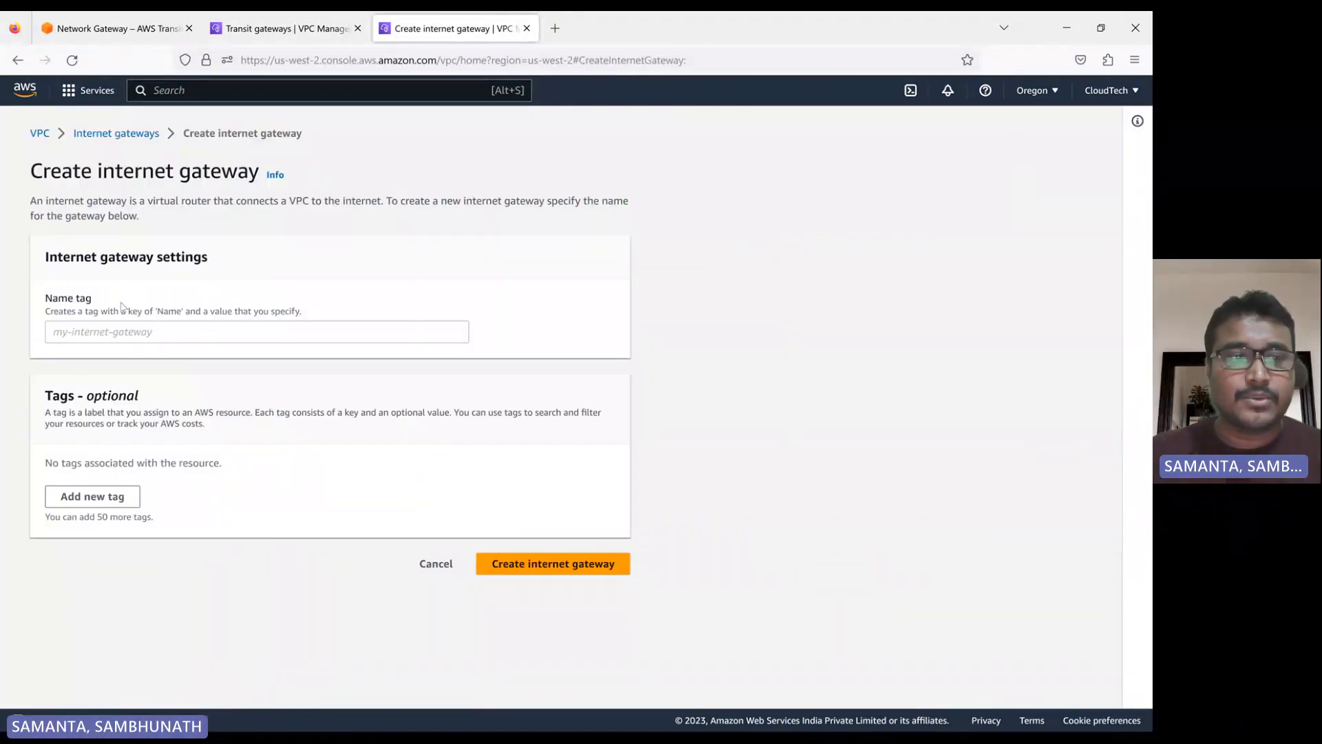
click(114, 333)
text(my)
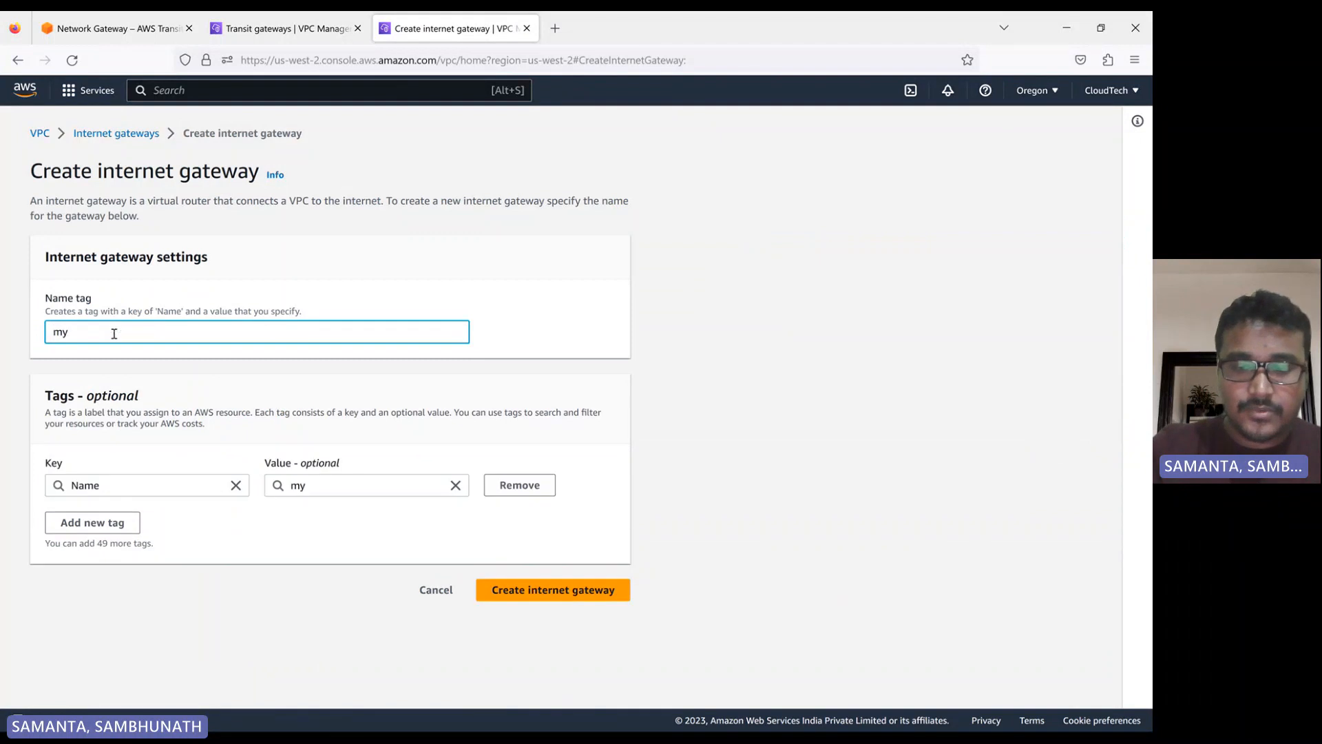
text(-vpc)
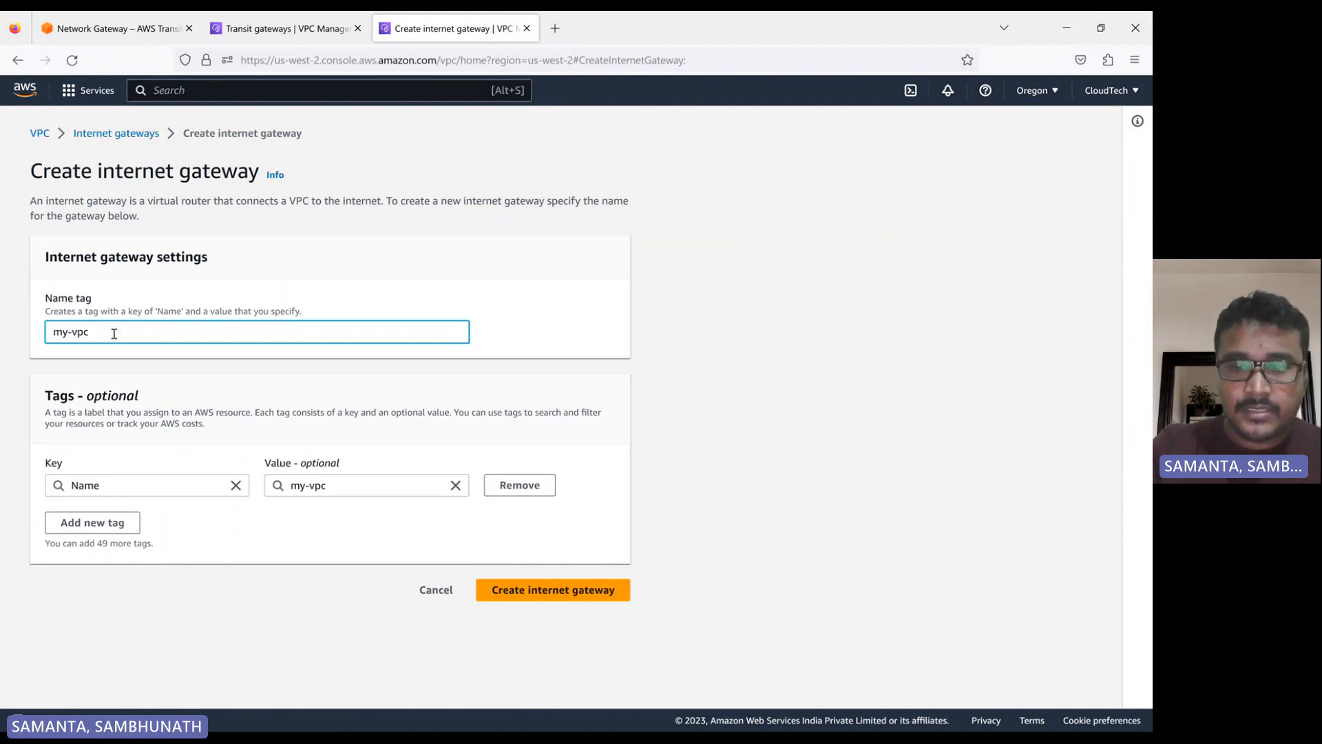
text(-2-)
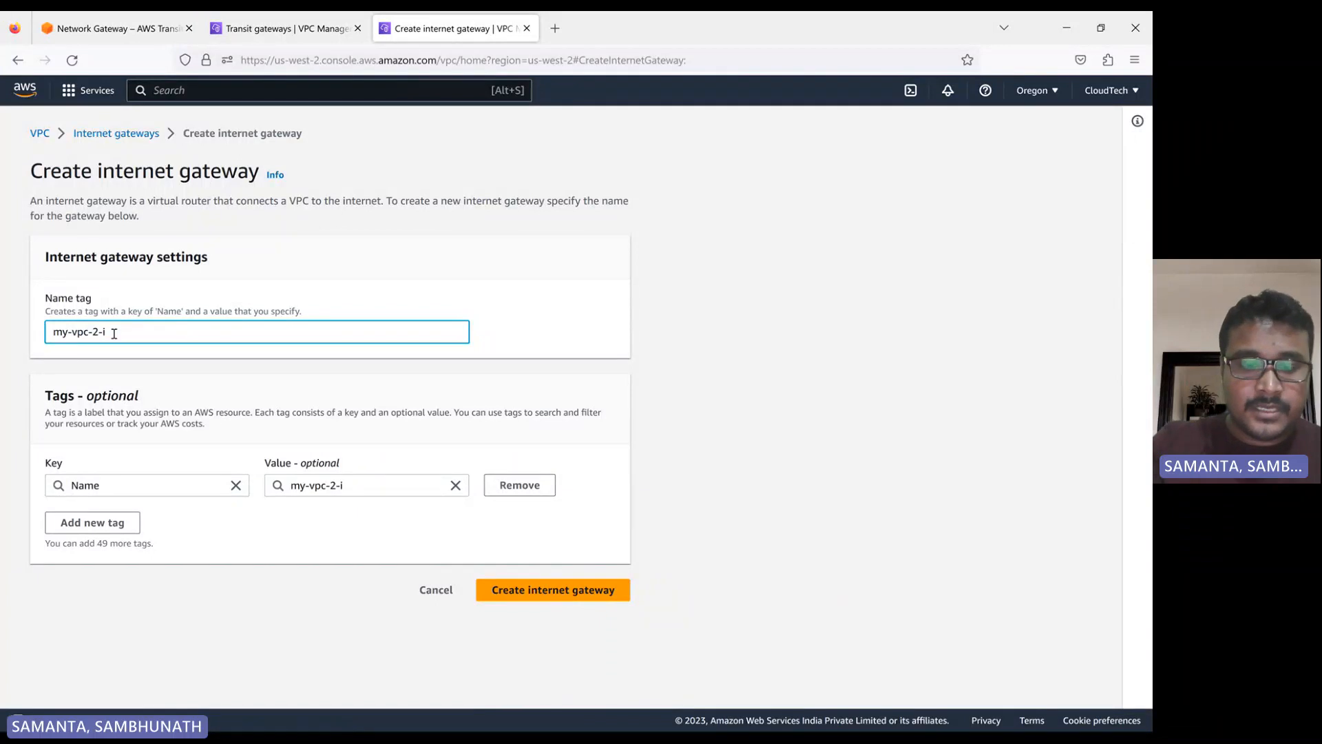
text(igw)
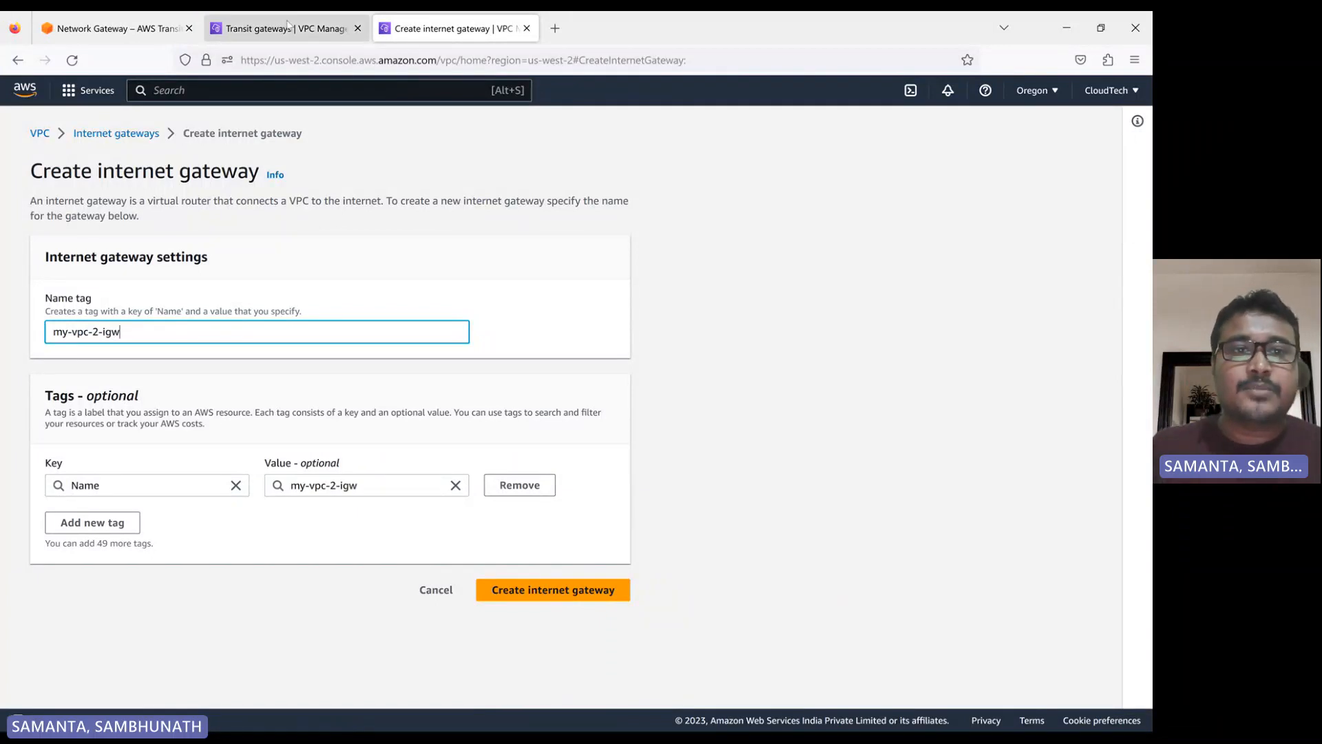
Recheck the state of my-vpc-1-tgw in N. Virginia and return to the internet gateway form
click(286, 29)
click(852, 240)
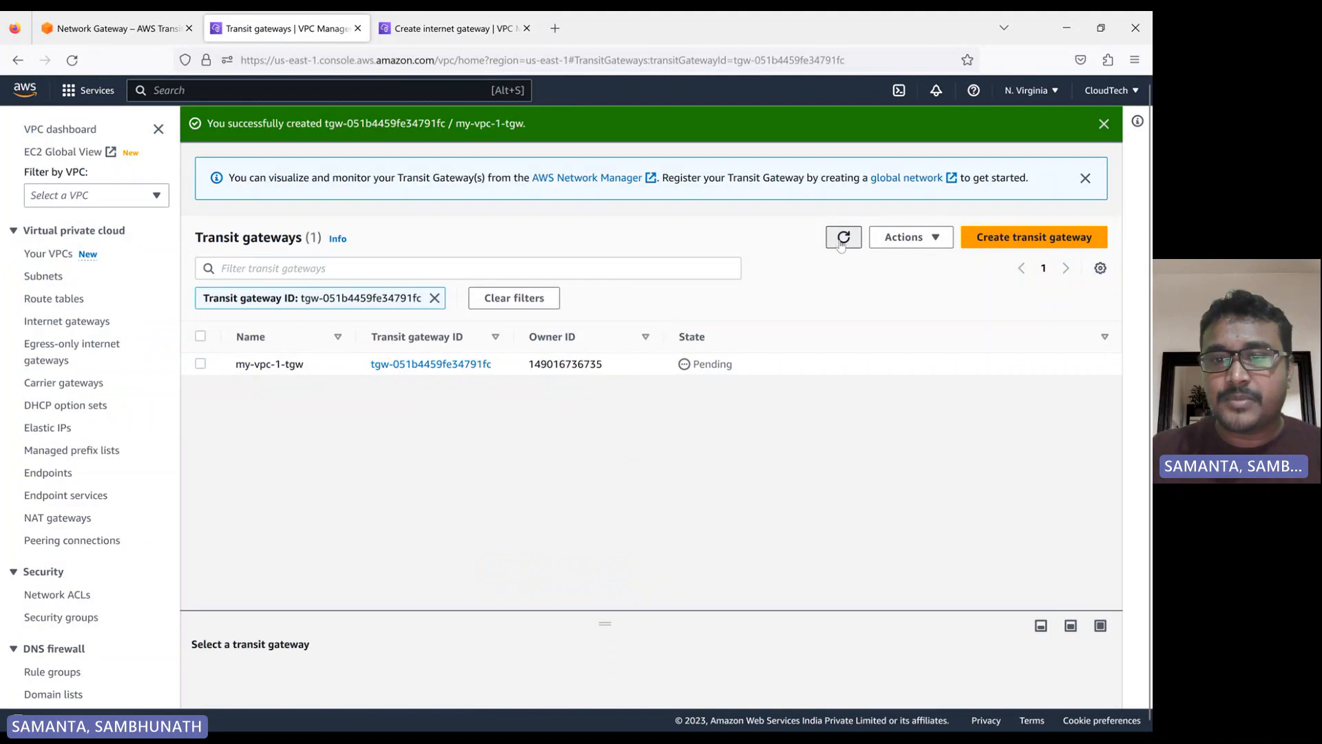
click(439, 29)
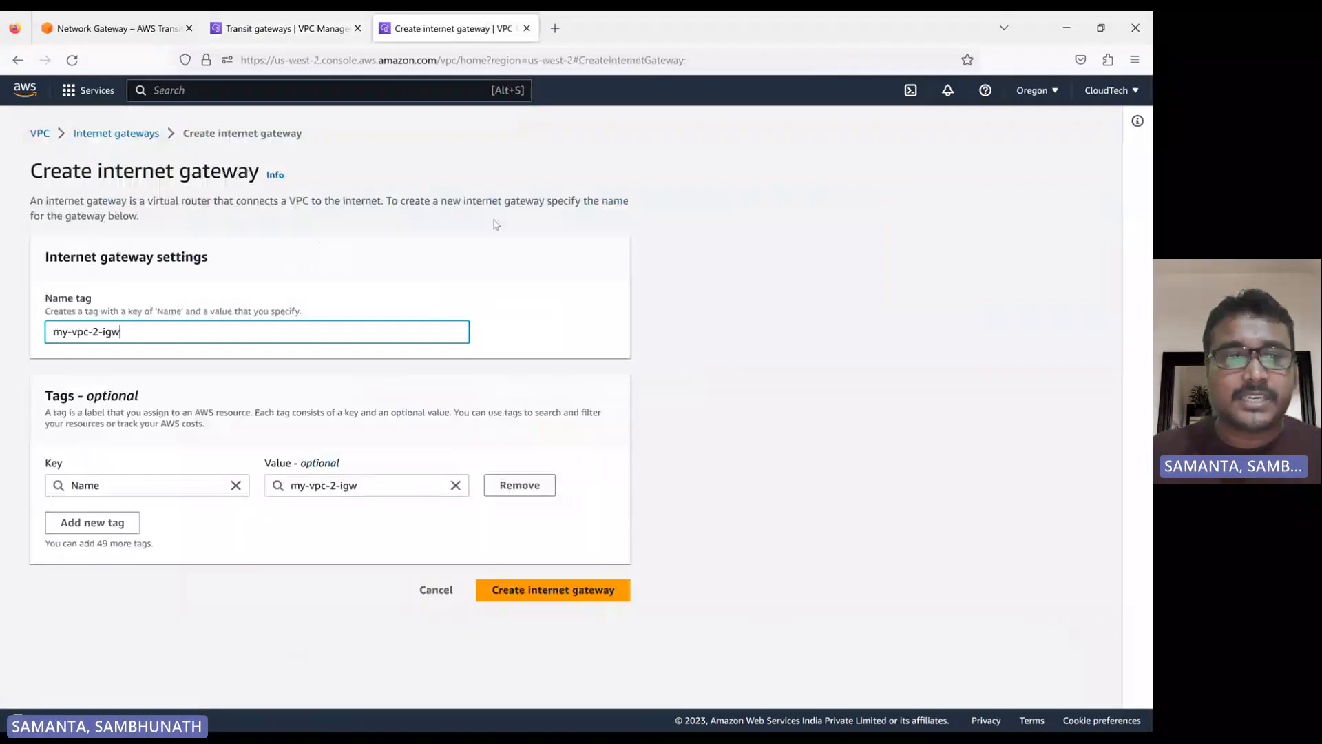
Create the my-vpc-2-igw internet gateway and attach it to my-vpc-2
click(528, 595)
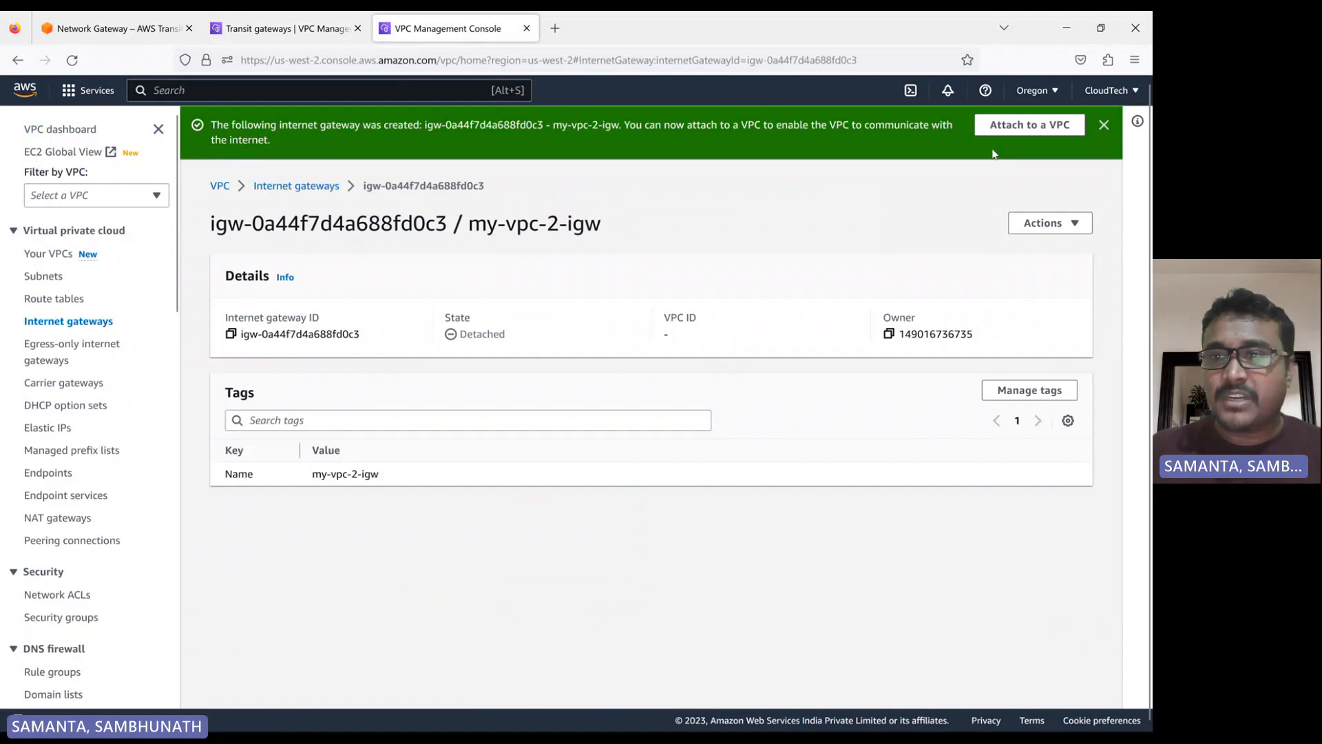
click(1026, 127)
click(114, 303)
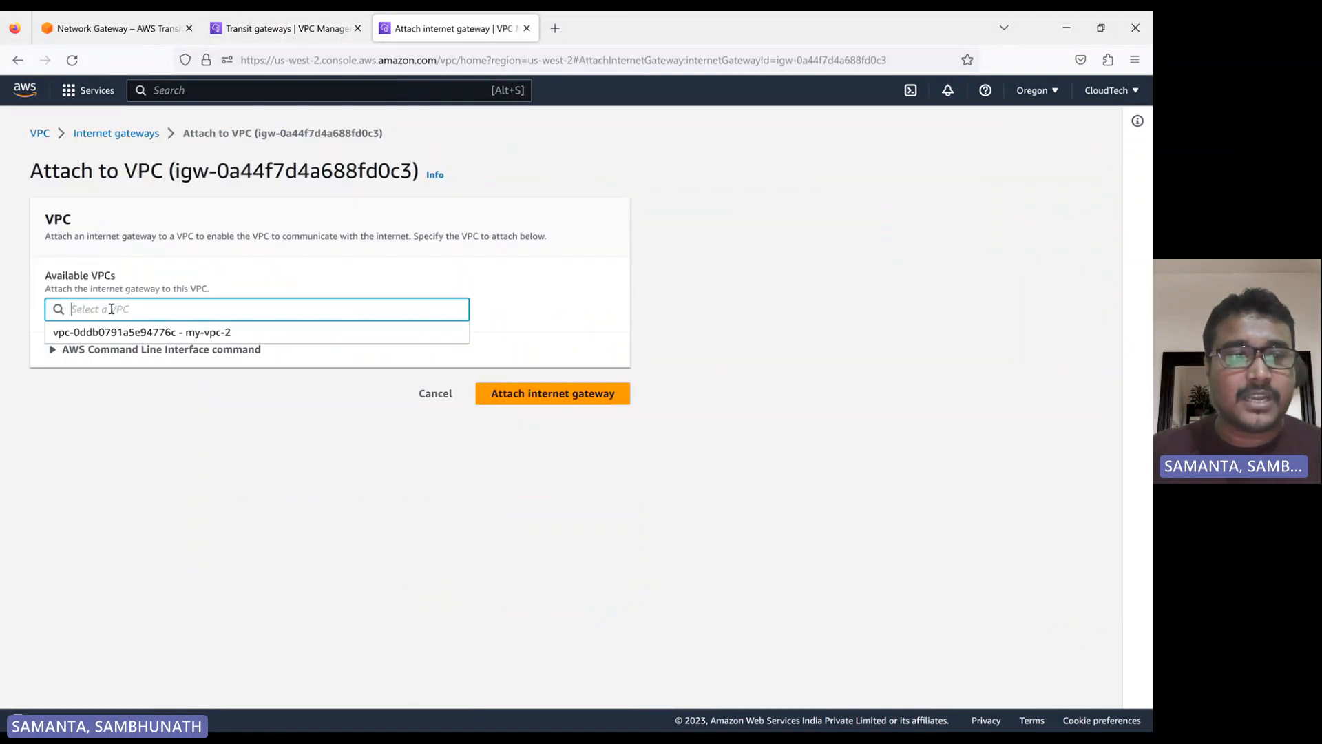
click(141, 334)
click(535, 400)
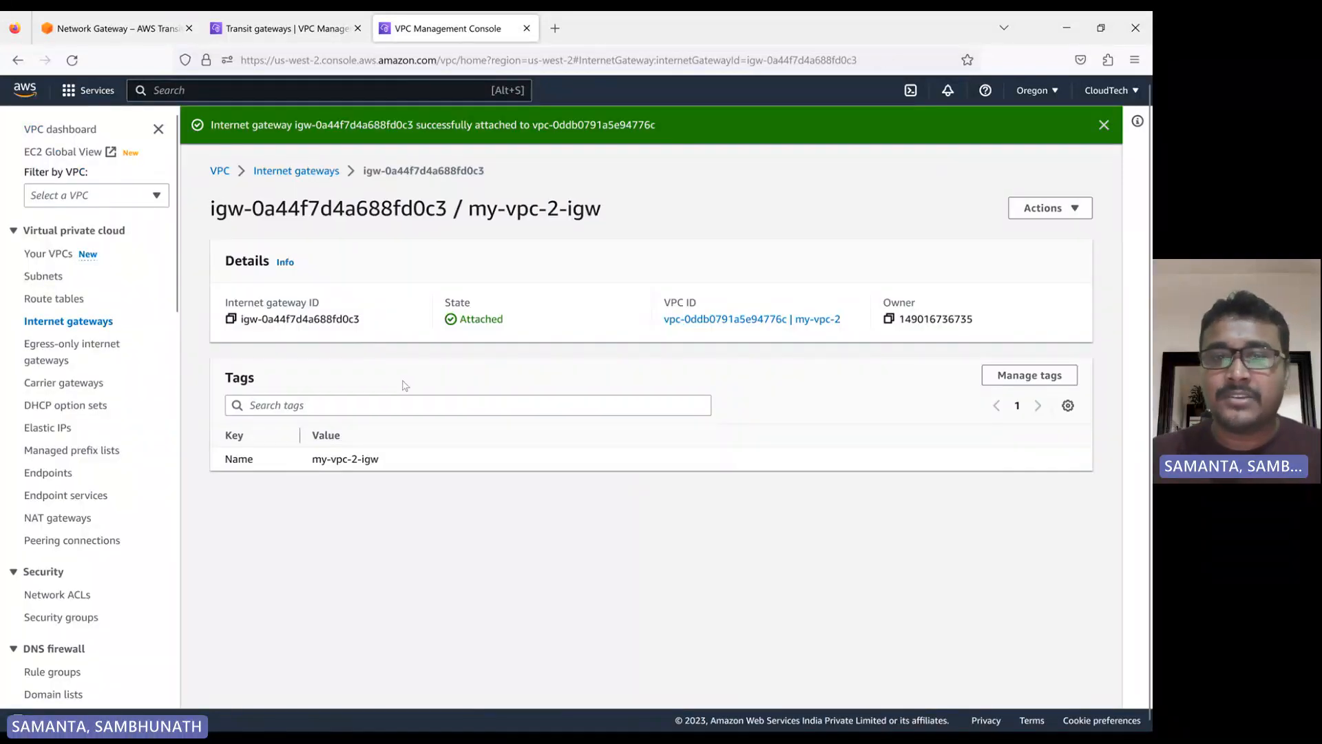
Dismiss the internet gateway attachment notice and check the state of my-vpc-1-tgw in the N. Virginia list
click(298, 31)
click(423, 31)
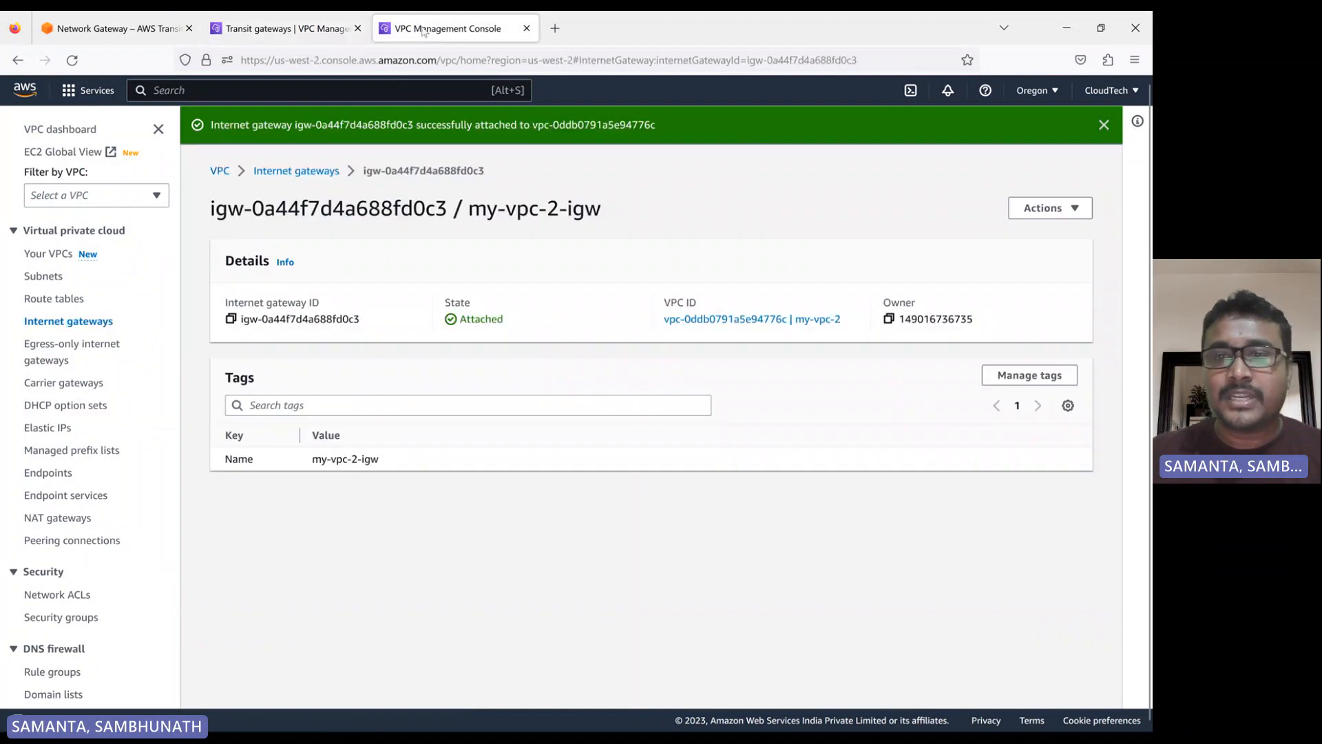
click(1104, 126)
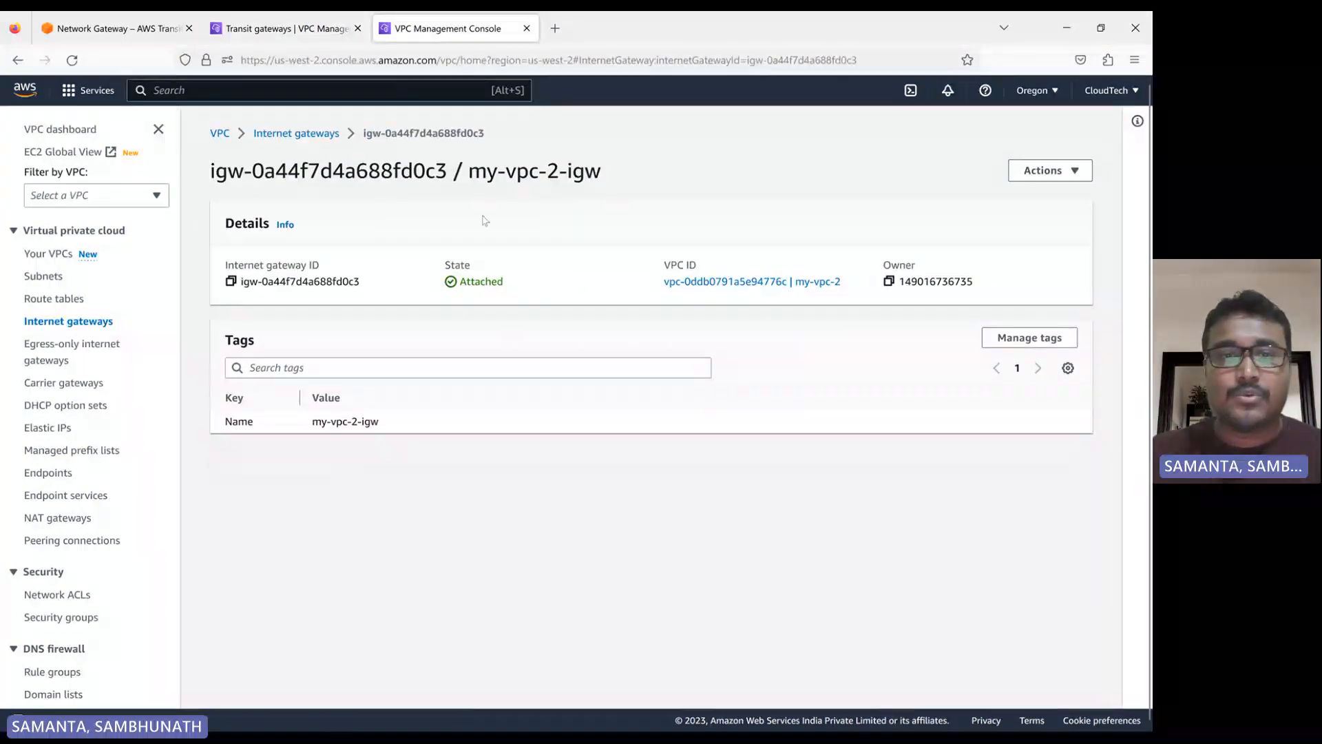
click(279, 32)
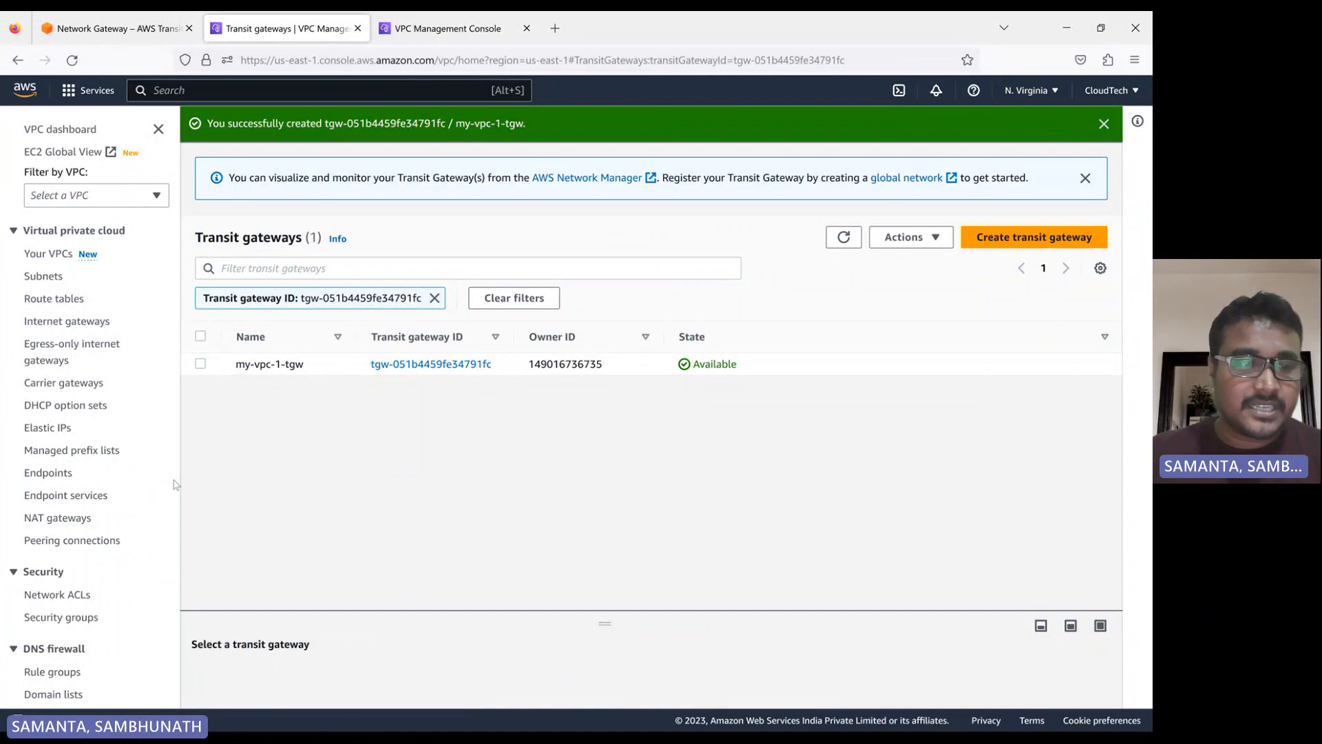
Start a new transit gateway attachment in N. Virginia and set its name tag to my-vpc-1-tgw-attmnt
scroll(137, 486, down, 8)
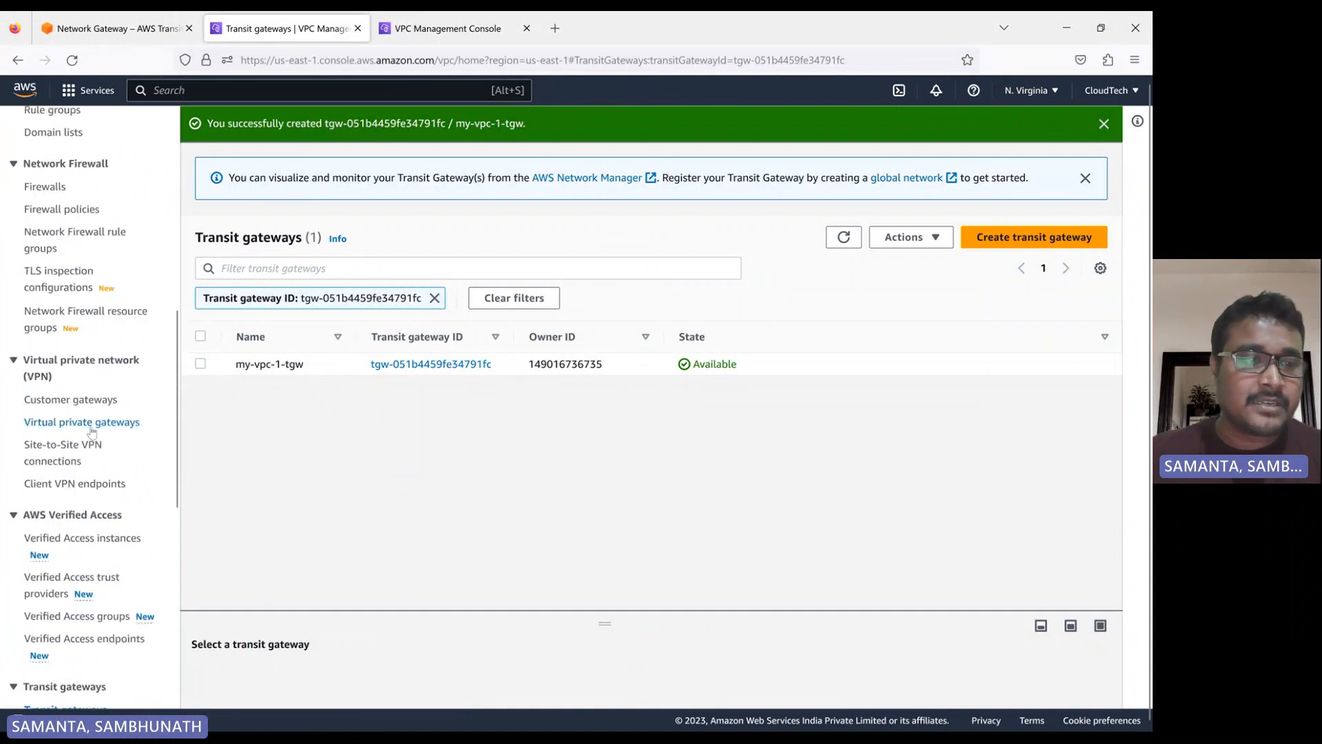
scroll(115, 462, down, 3)
scroll(115, 462, down, 2)
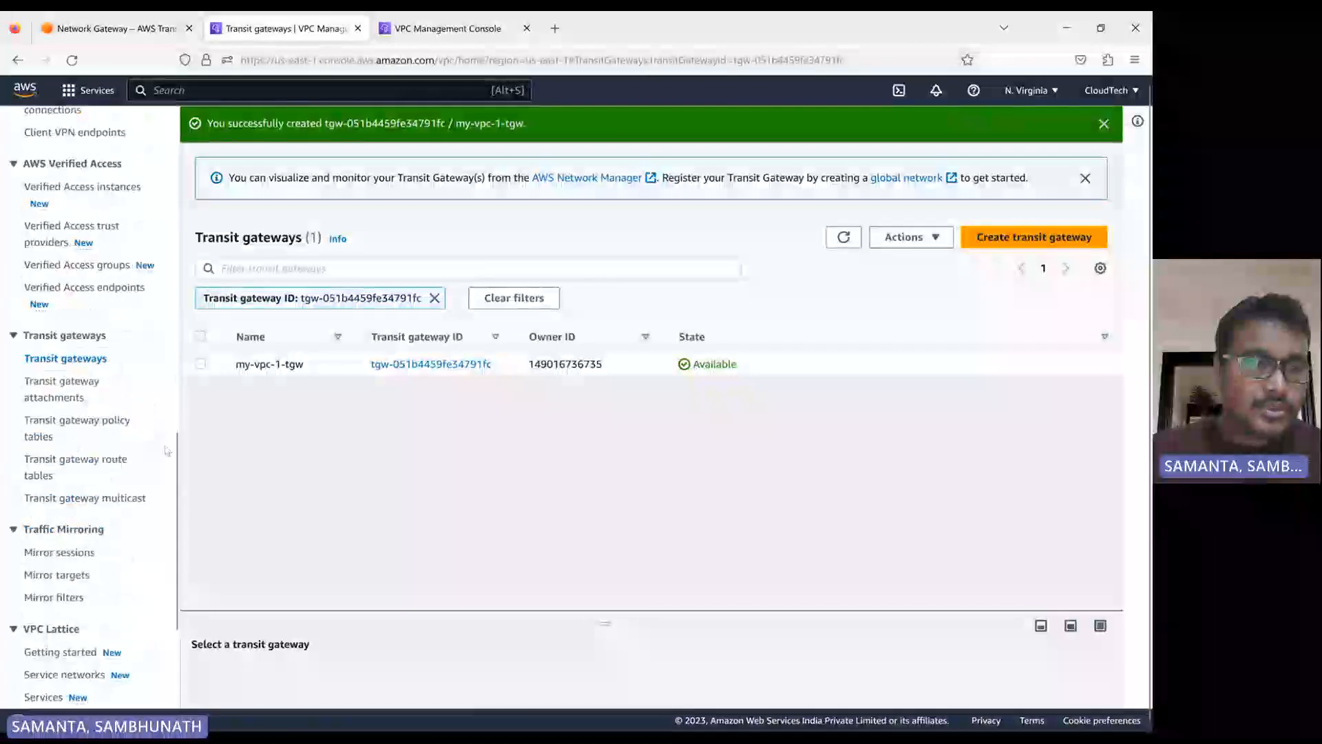
click(62, 401)
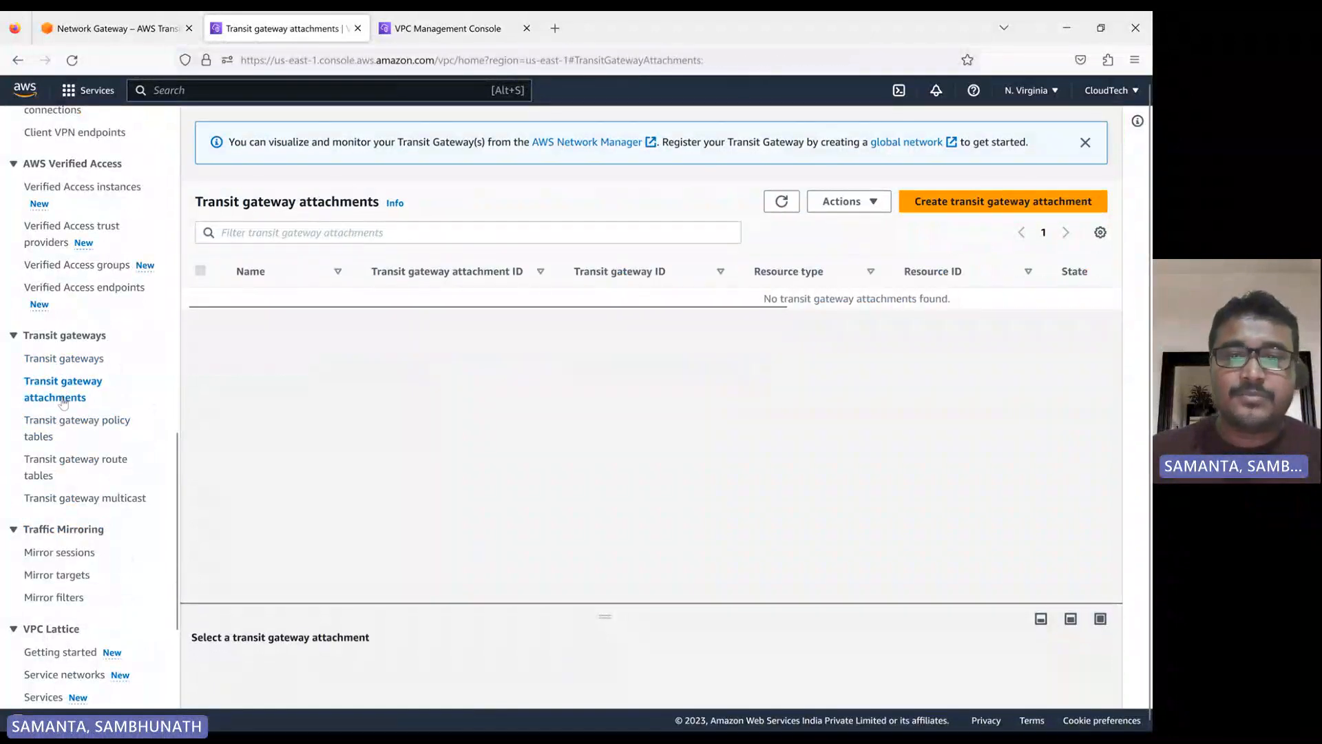
click(983, 204)
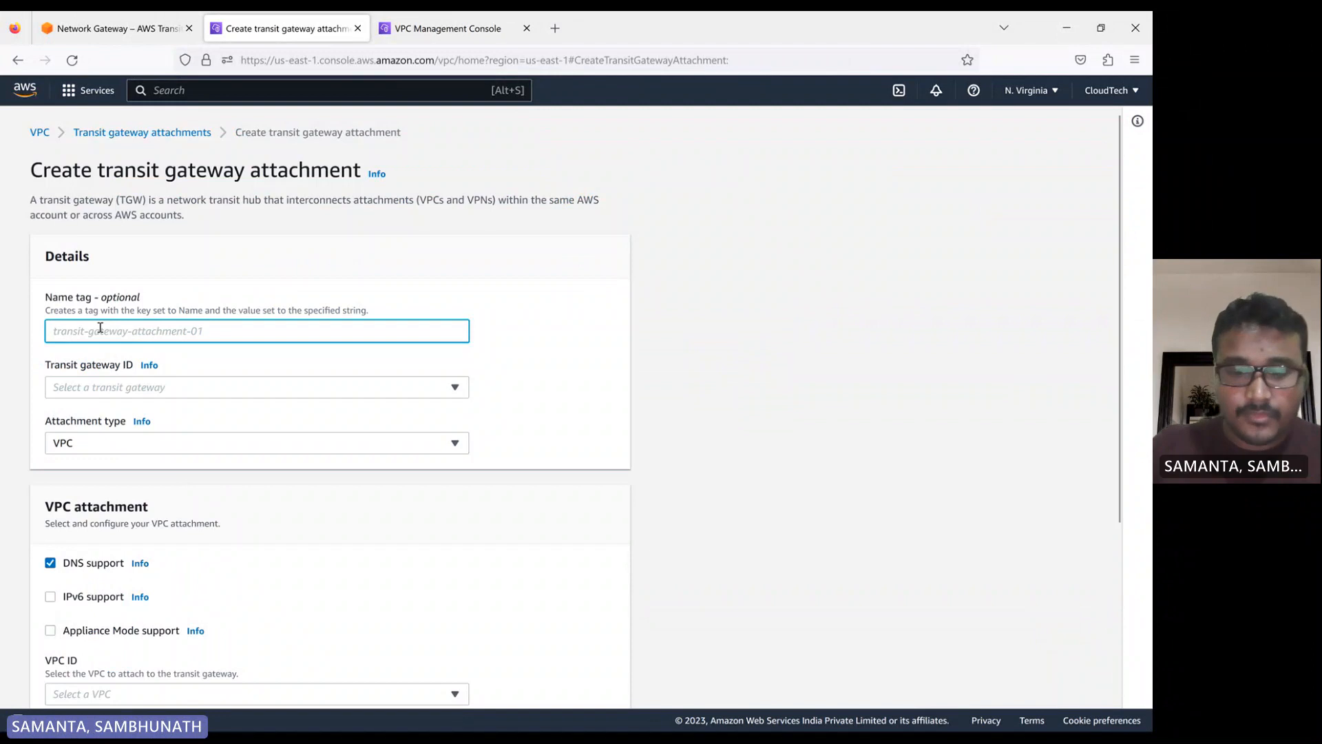
text(my-vp)
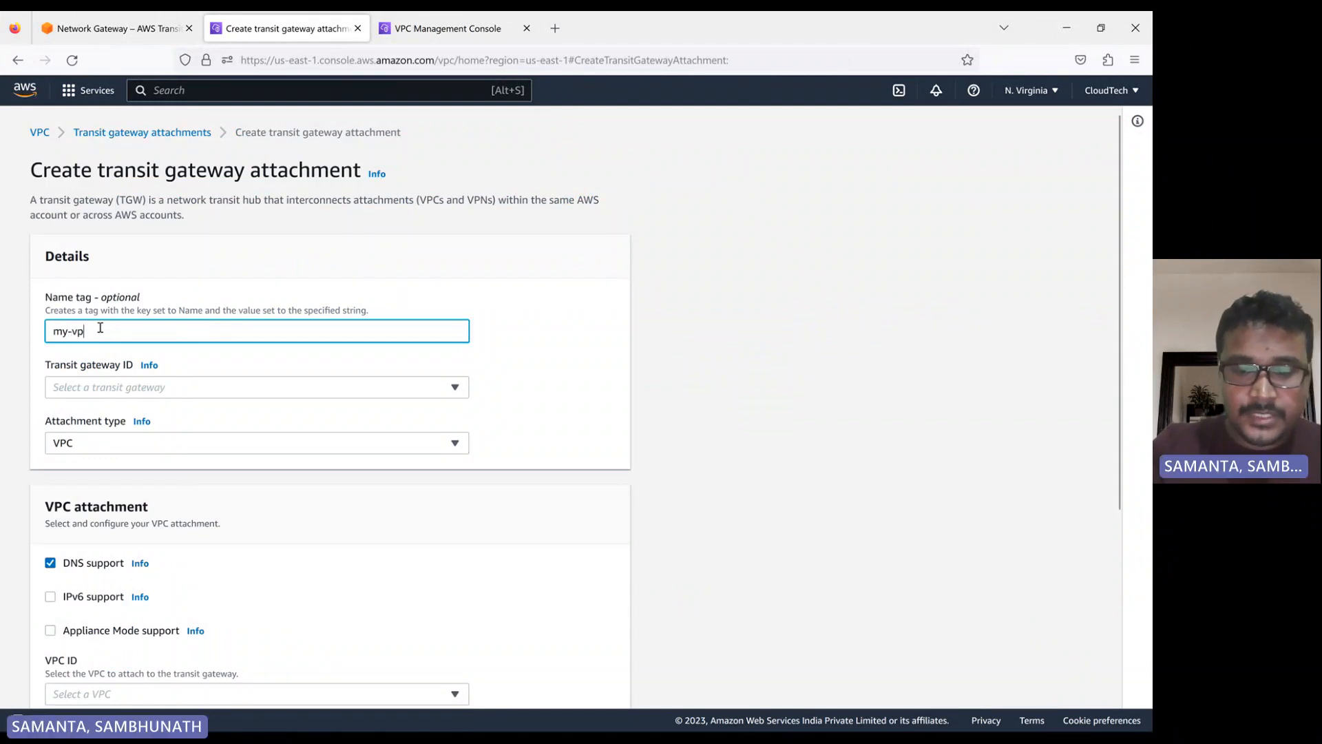
text(c-1)
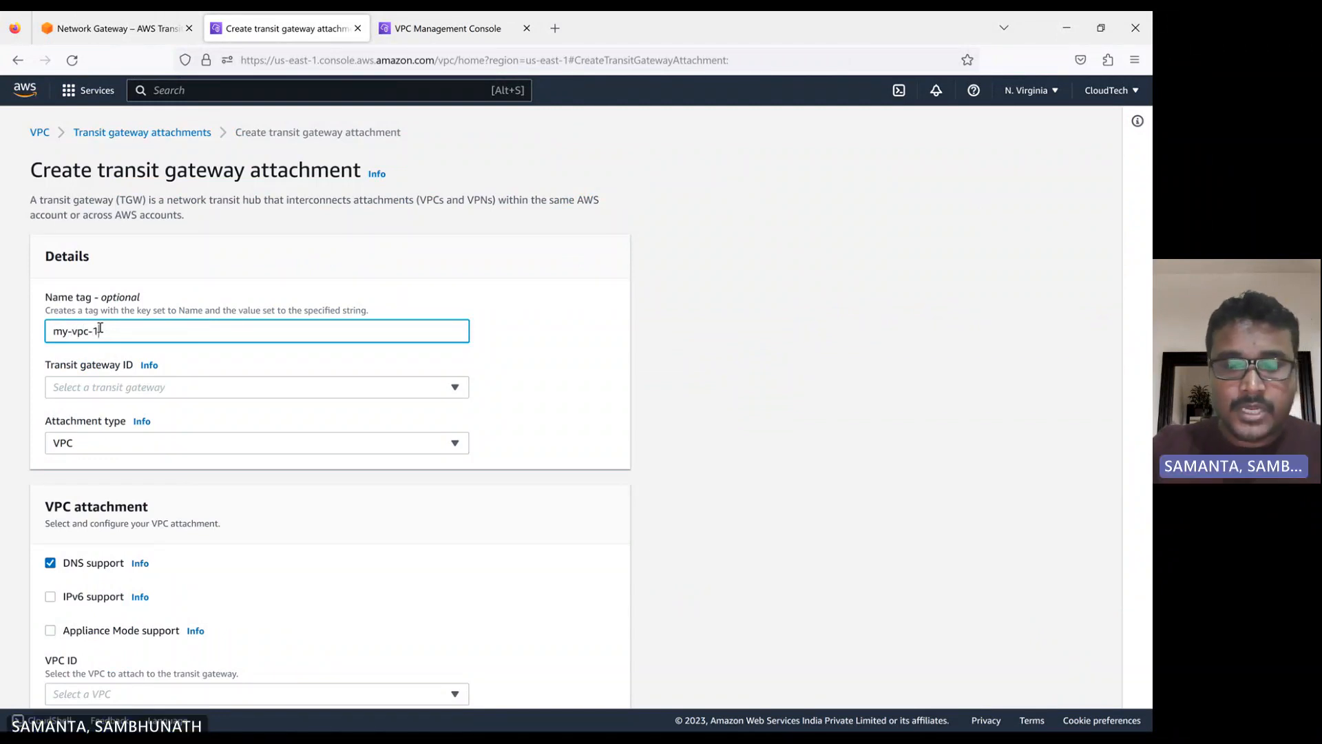
text(-tg)
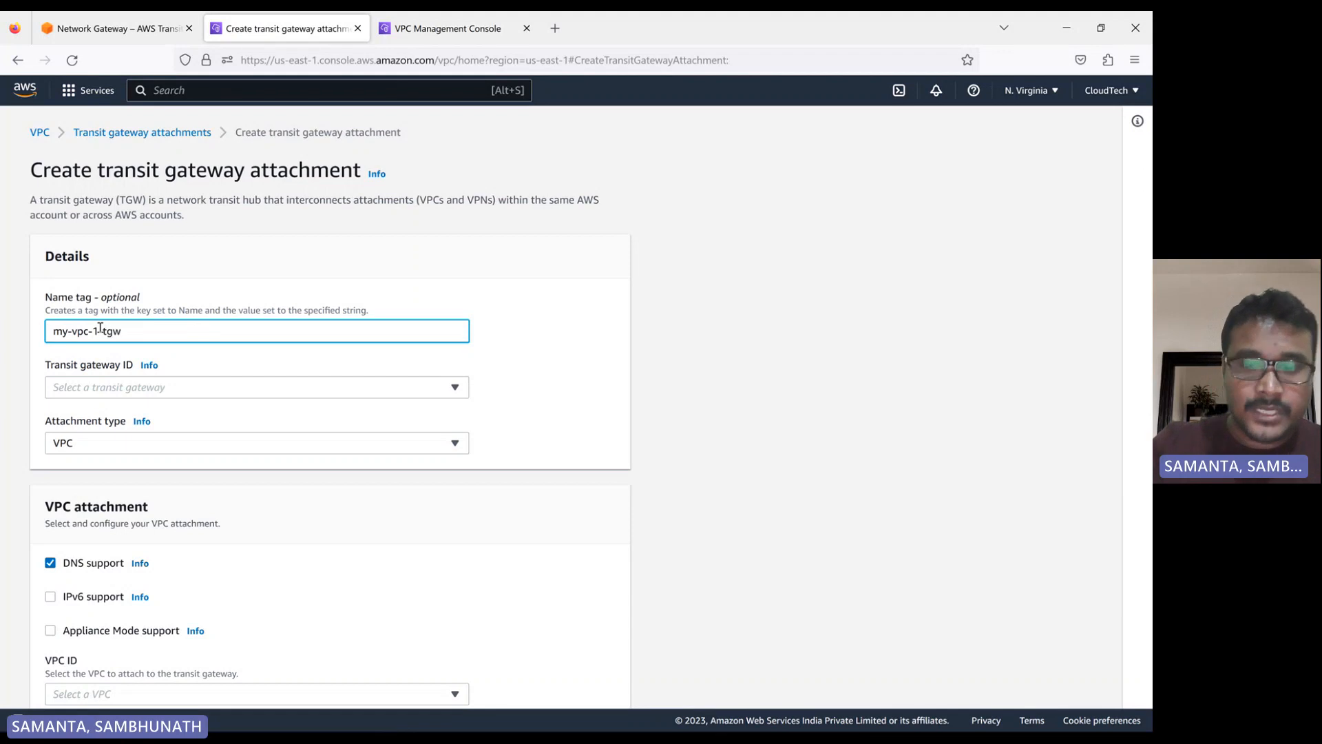
text(w-att)
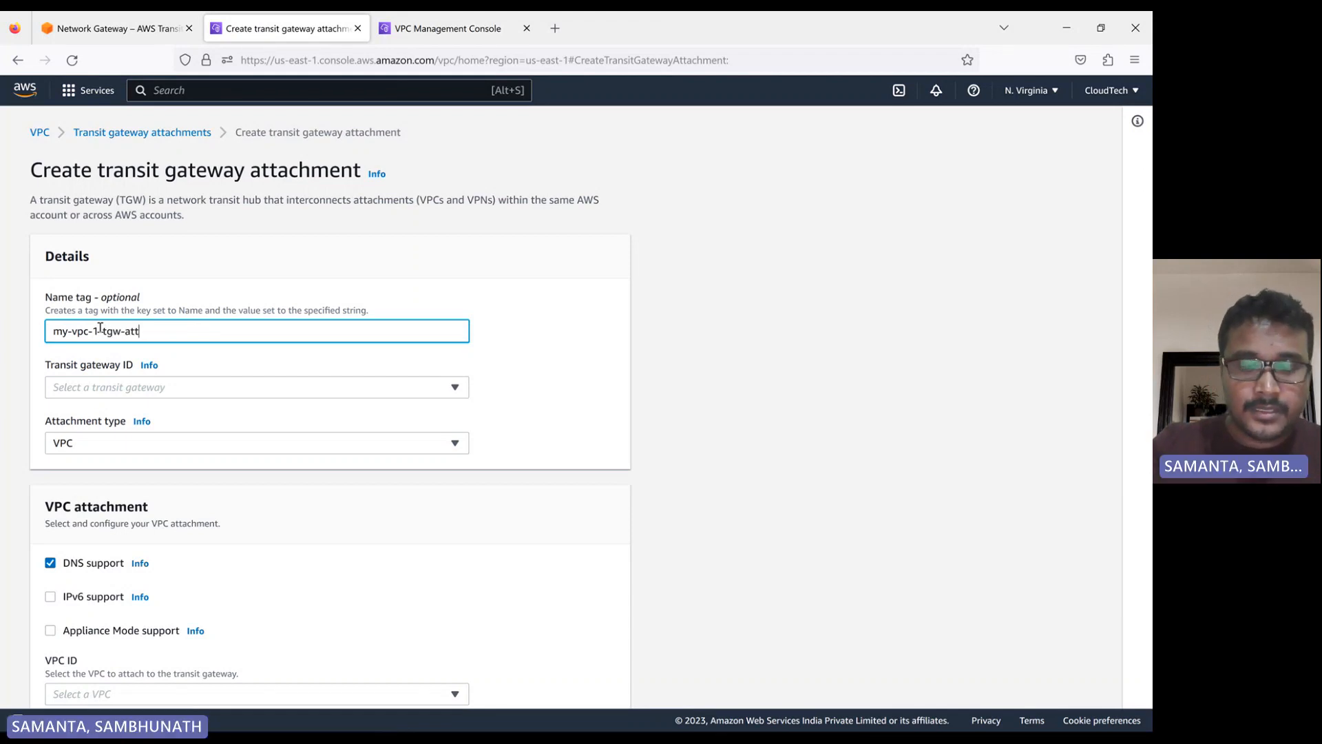
text(mnt)
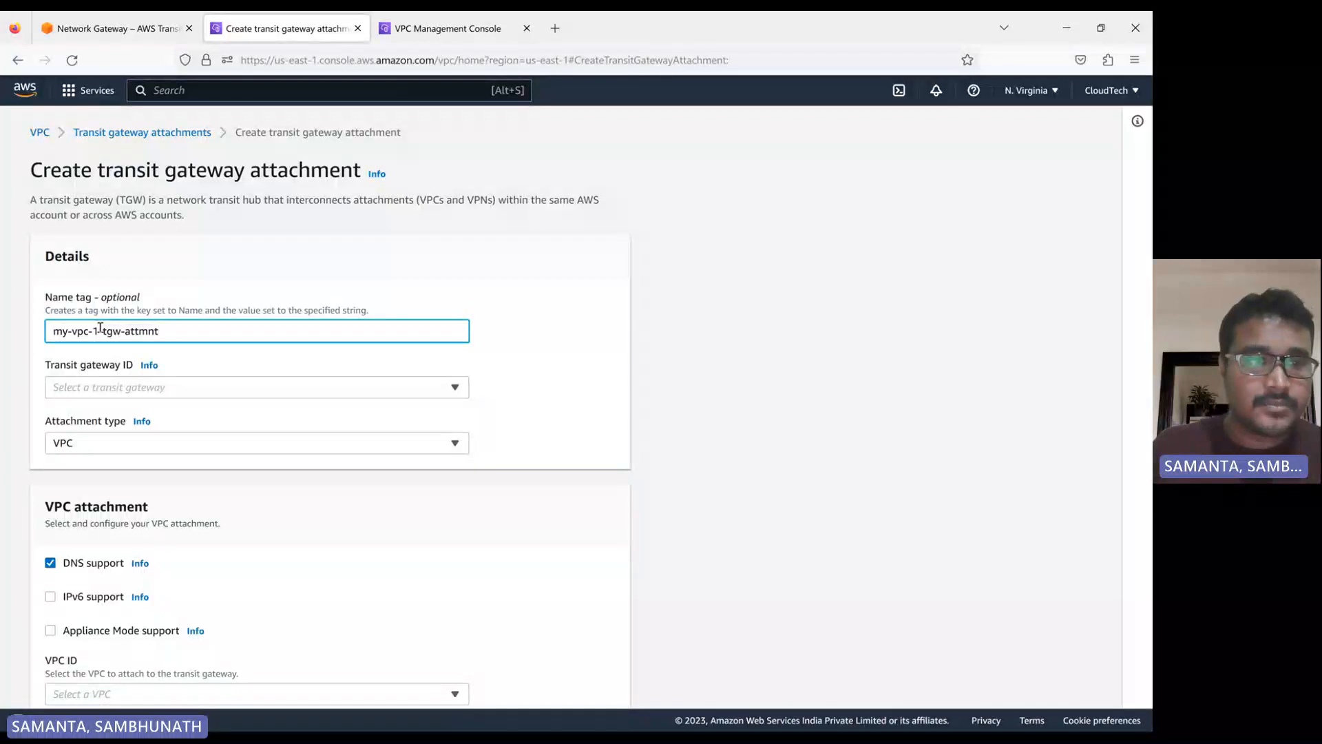
Set the attachment's transit gateway to my-vpc-1-tgw and its VPC to my-vpc-1
click(143, 397)
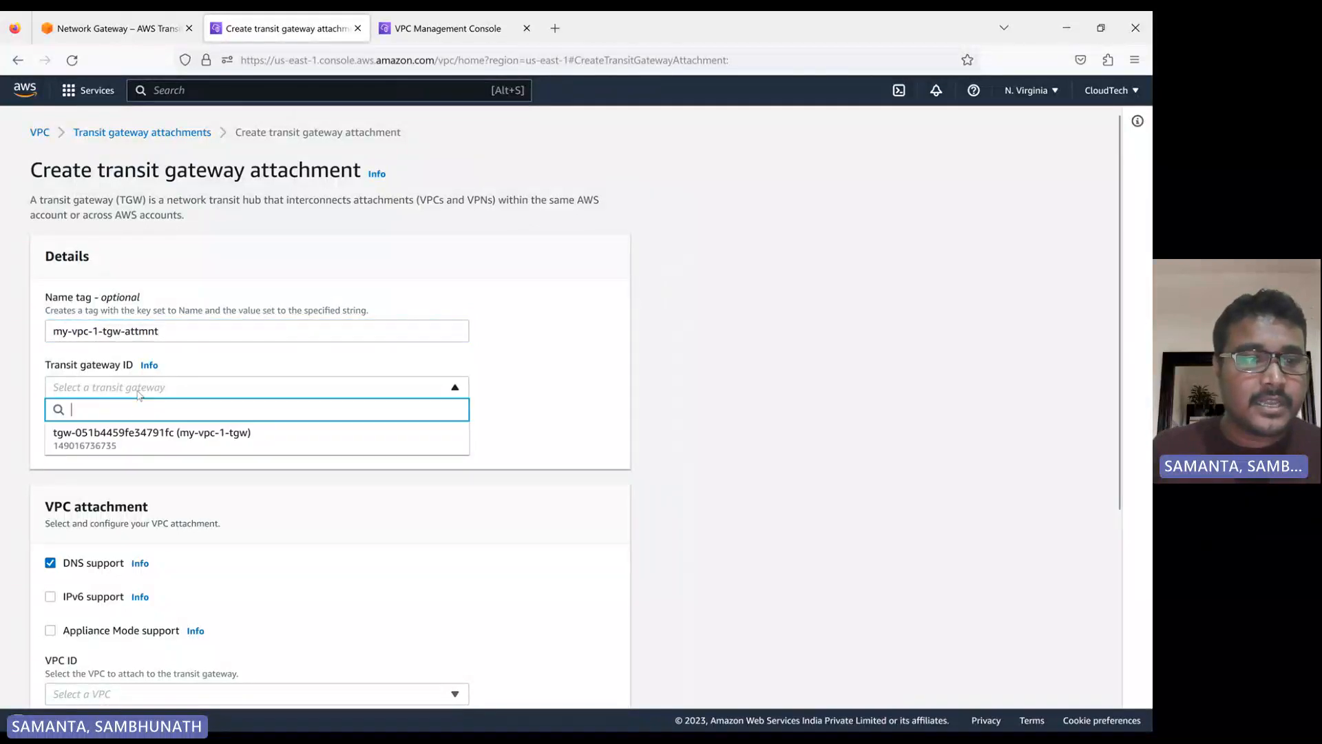
click(135, 439)
scroll(134, 448, down, 4)
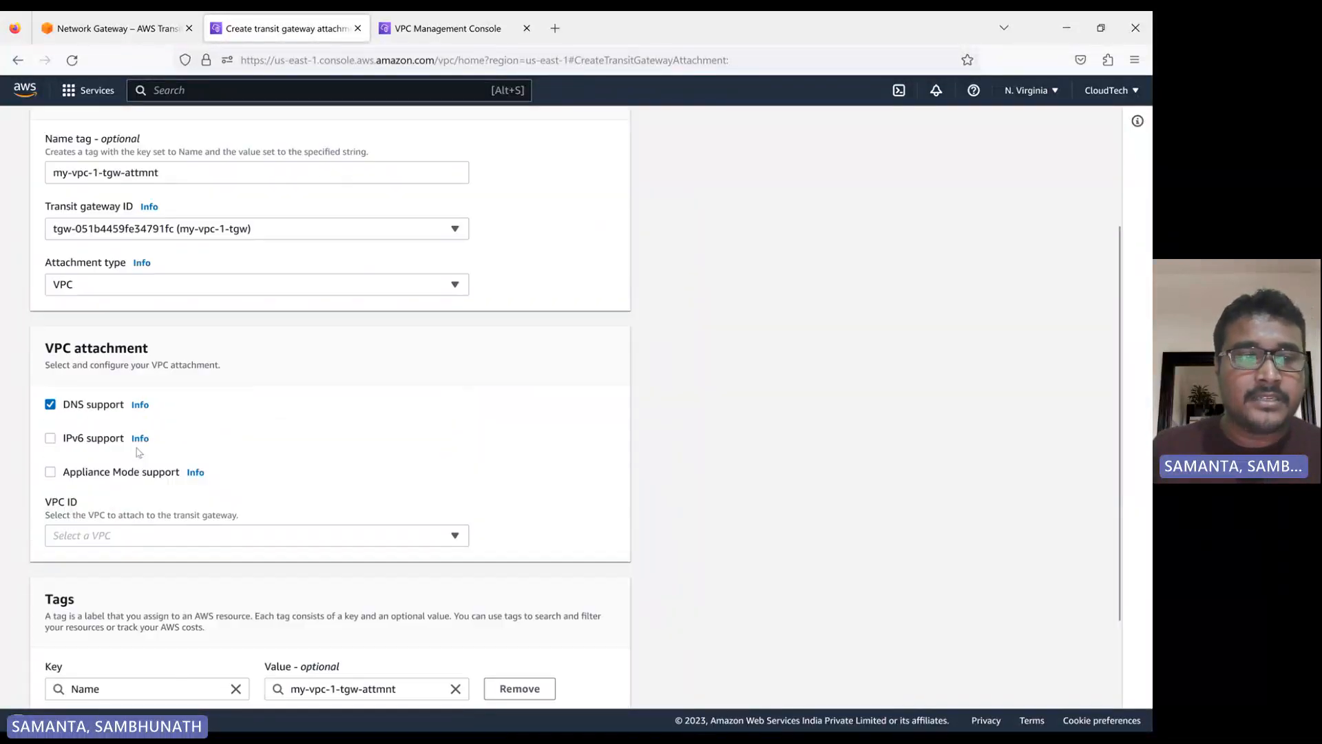
scroll(137, 296, down, 1)
scroll(141, 329, down, 1)
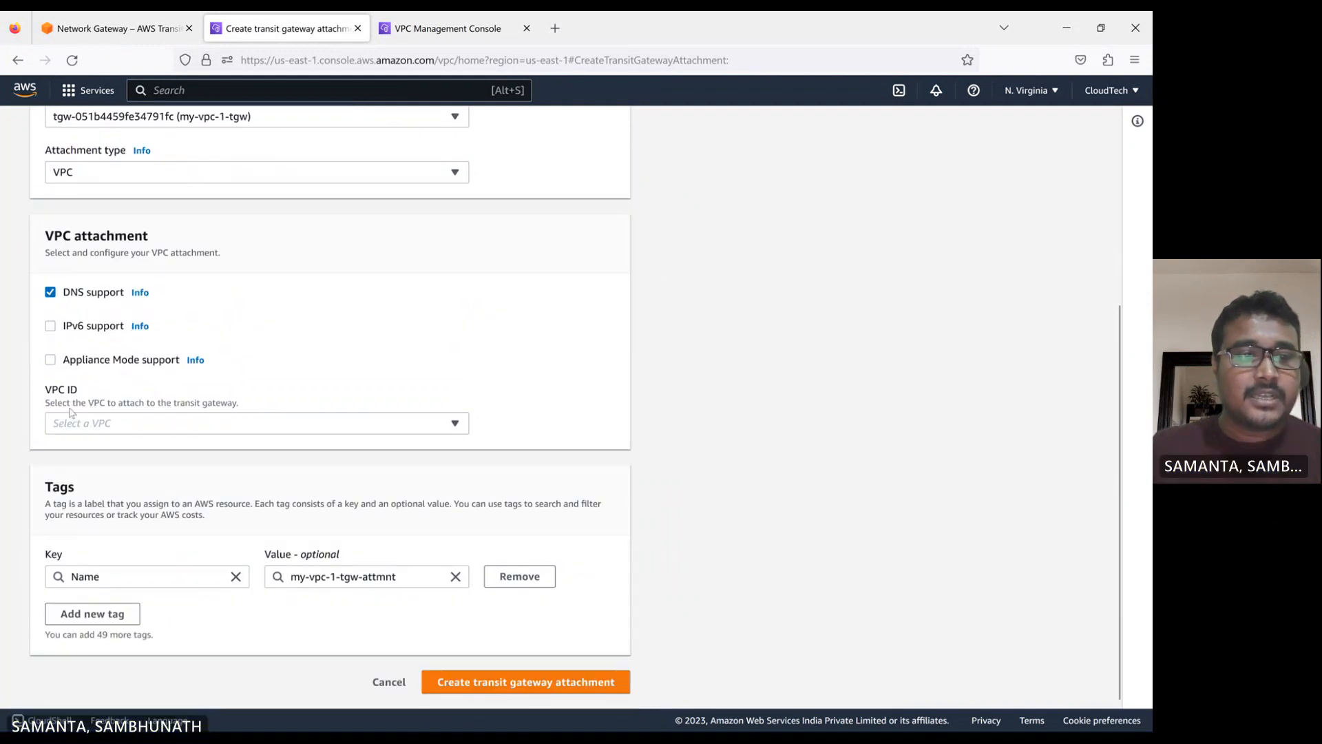
click(122, 428)
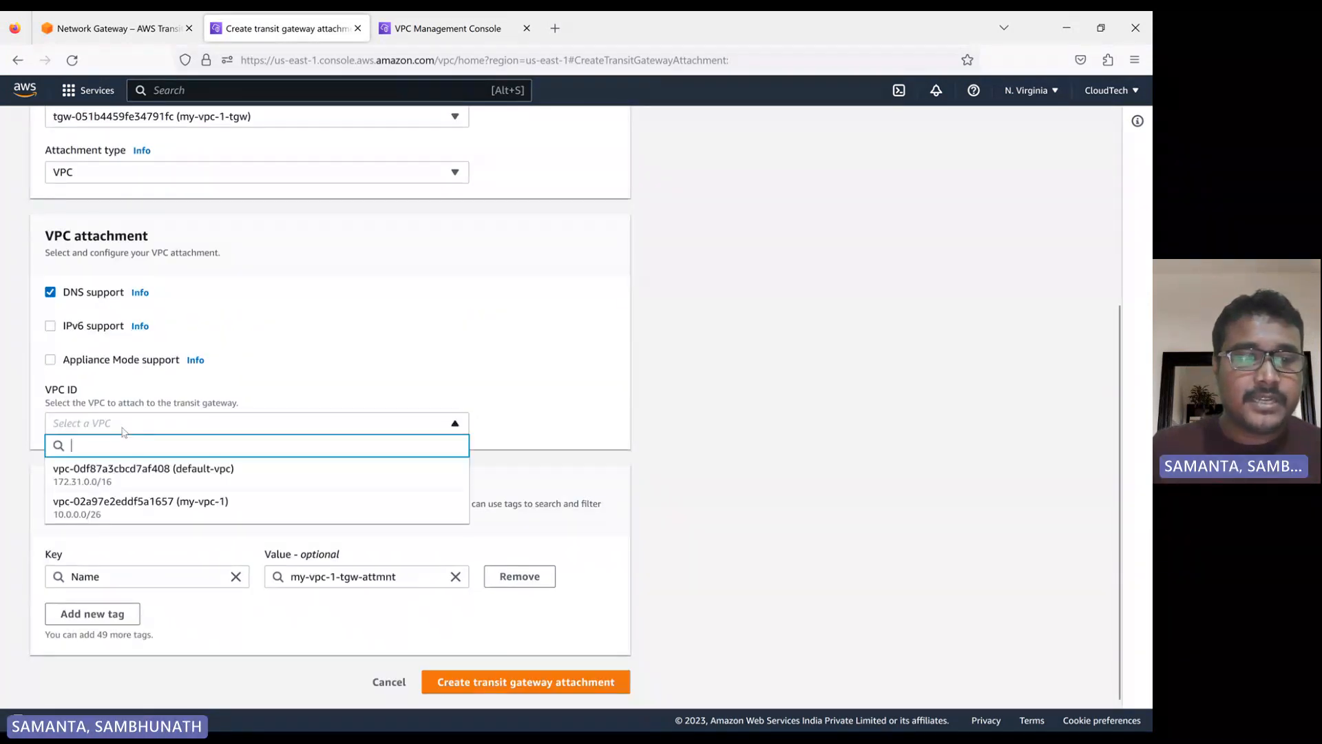
click(141, 510)
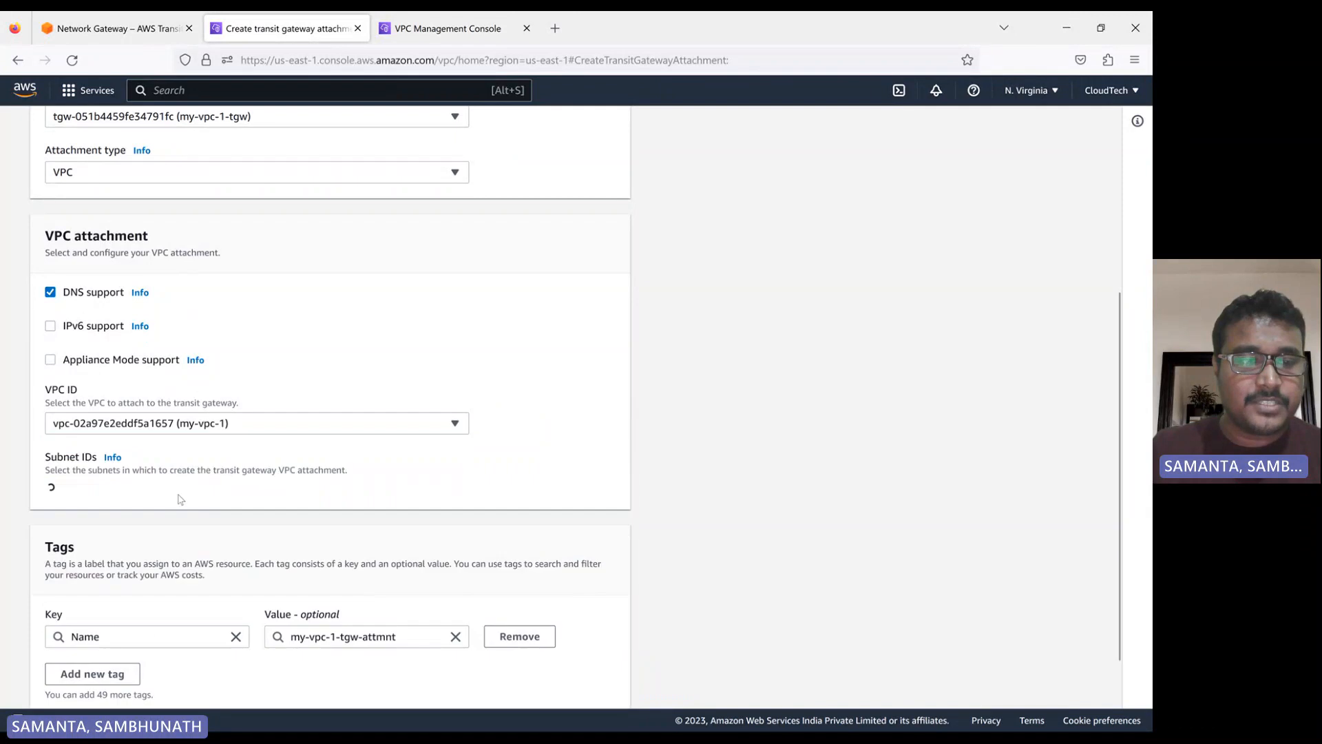
Create the transit gateway attachment with my-vpc-1-subnet in us-east-1a and refresh the attachments list
scroll(36, 367, down, 3)
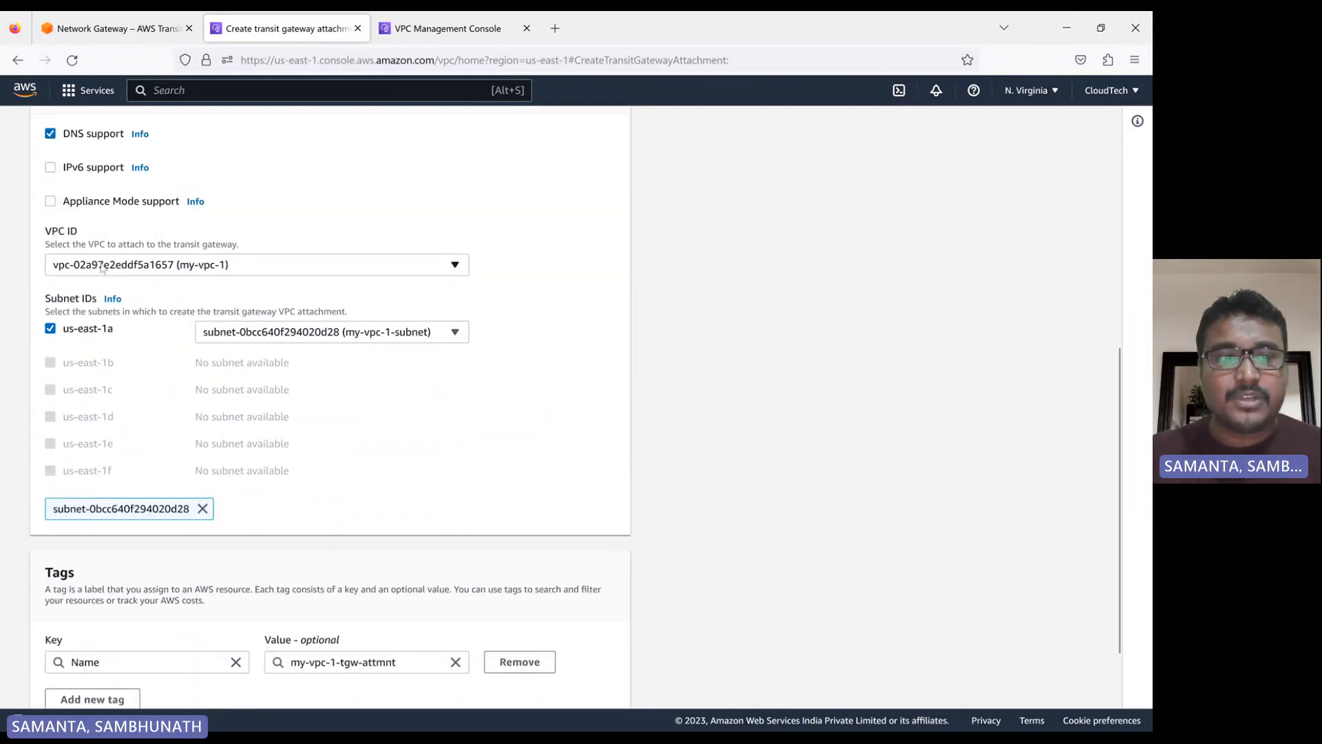
scroll(371, 406, down, 2)
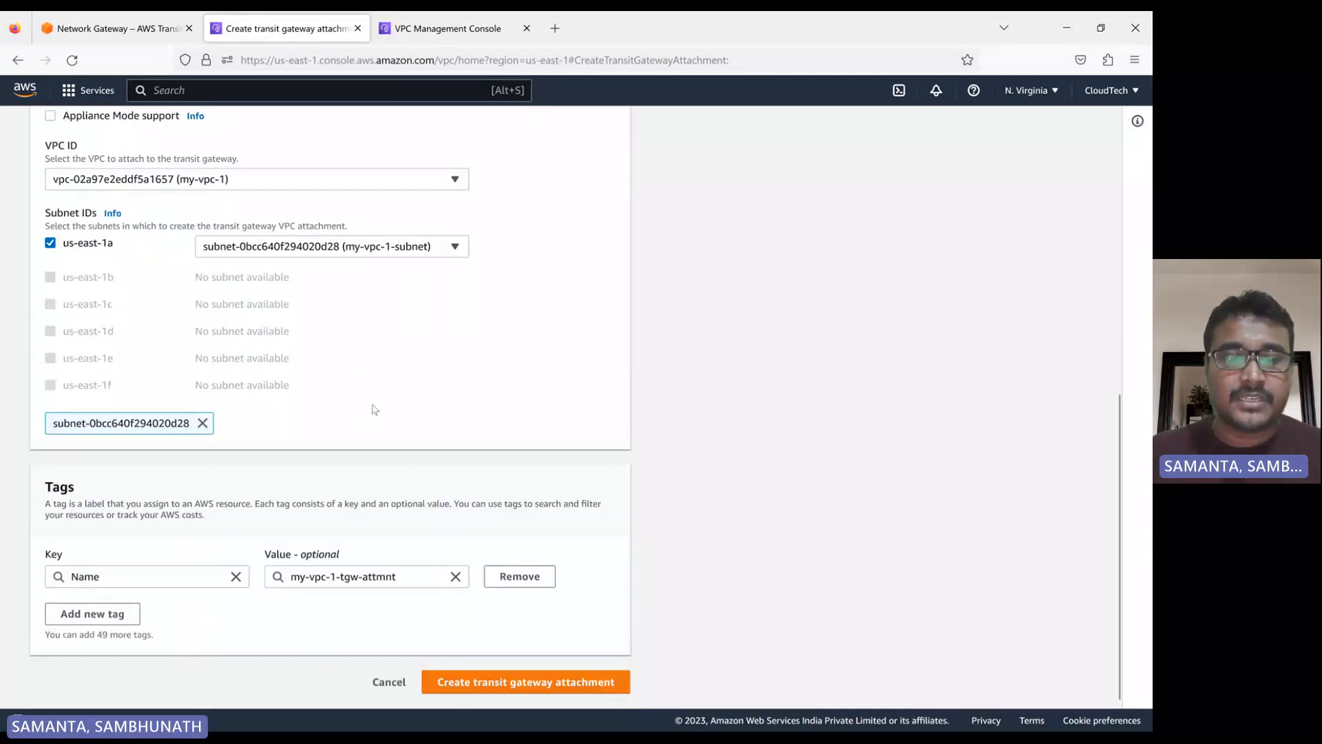
click(501, 682)
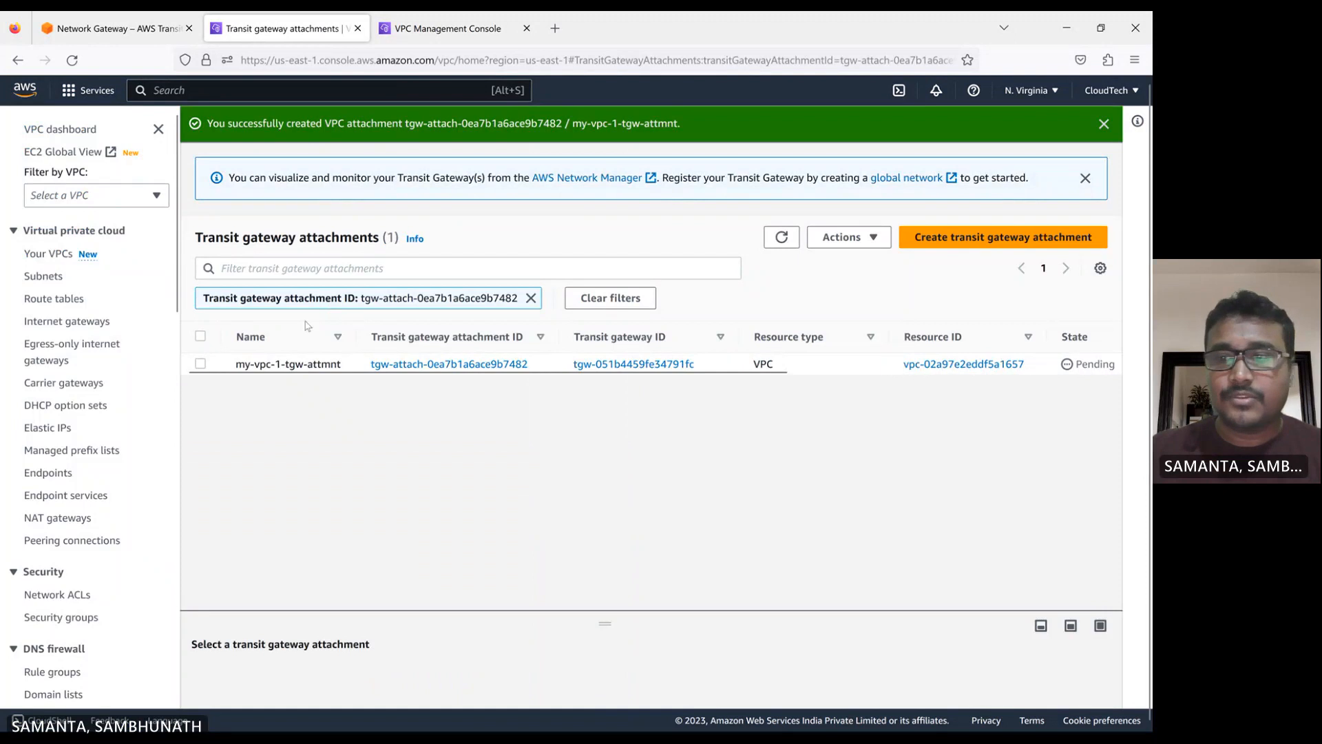
click(781, 237)
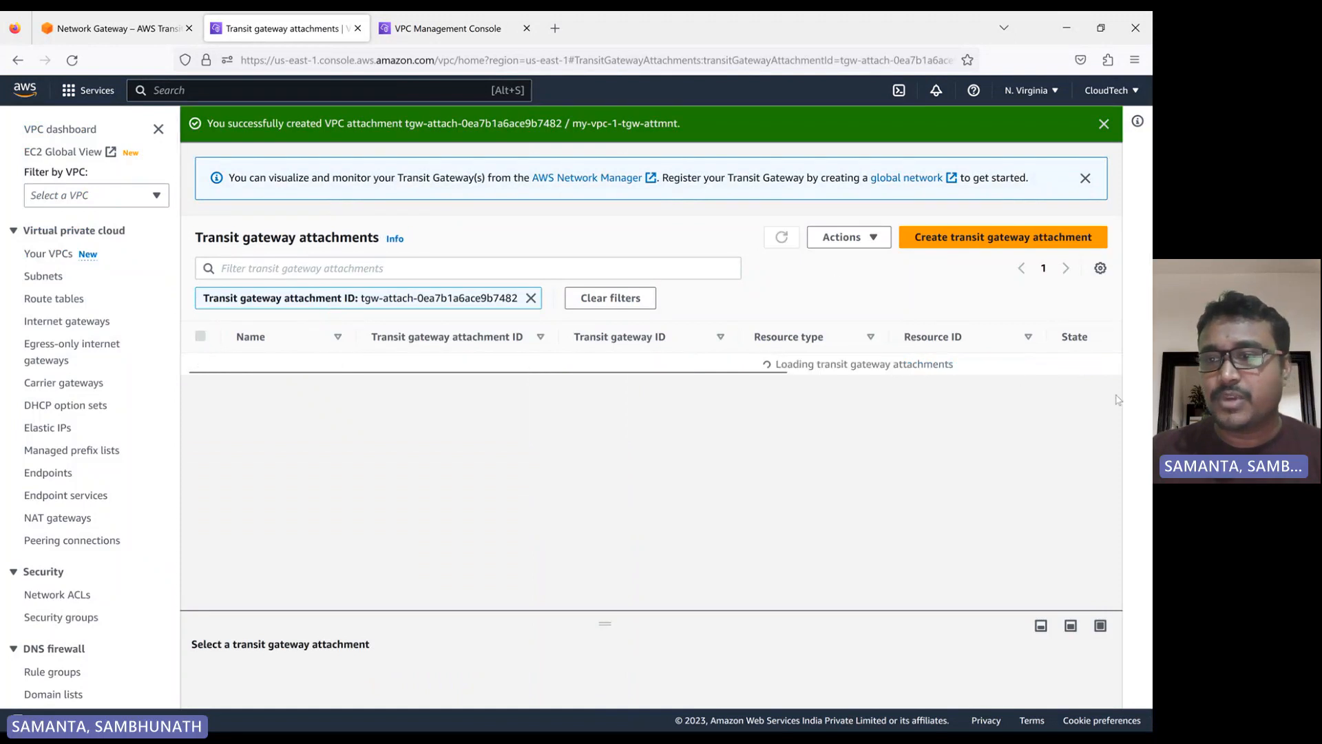
Switch to the Oregon console and start a new subnet in my-vpc-2
click(447, 29)
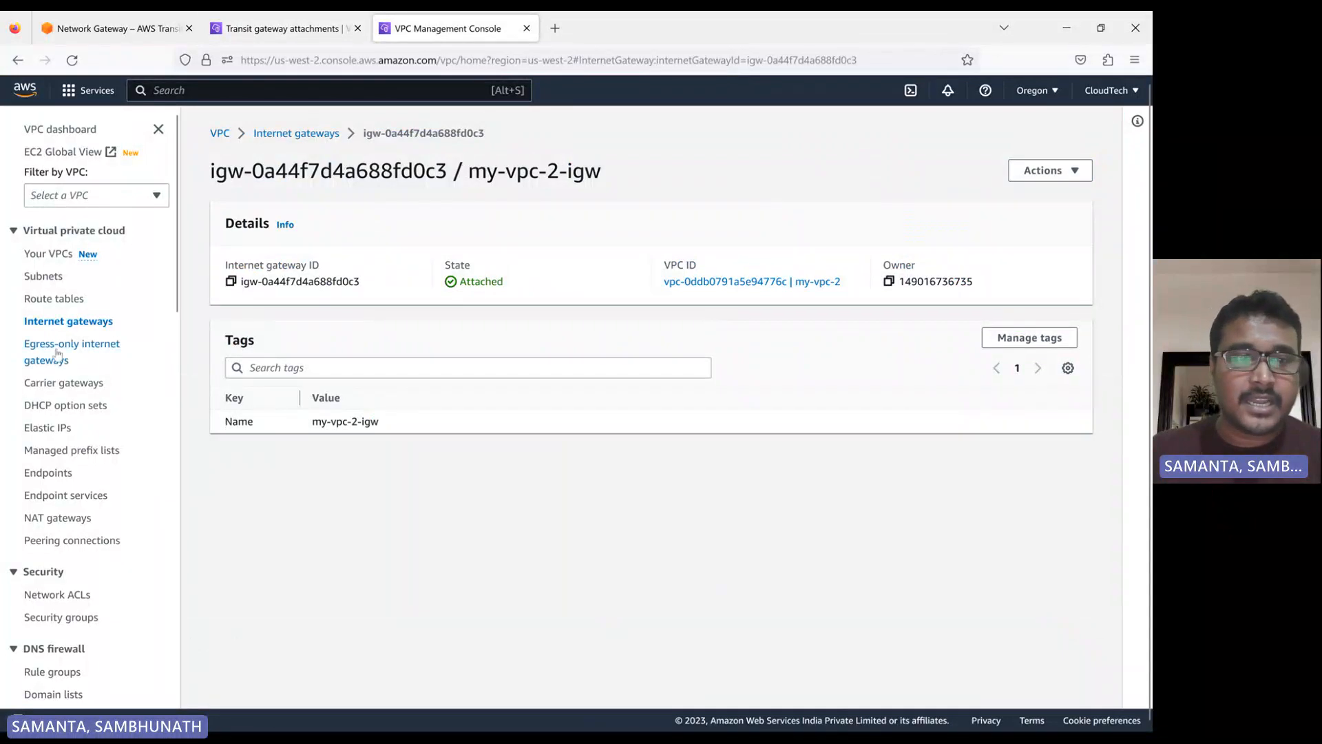
click(30, 276)
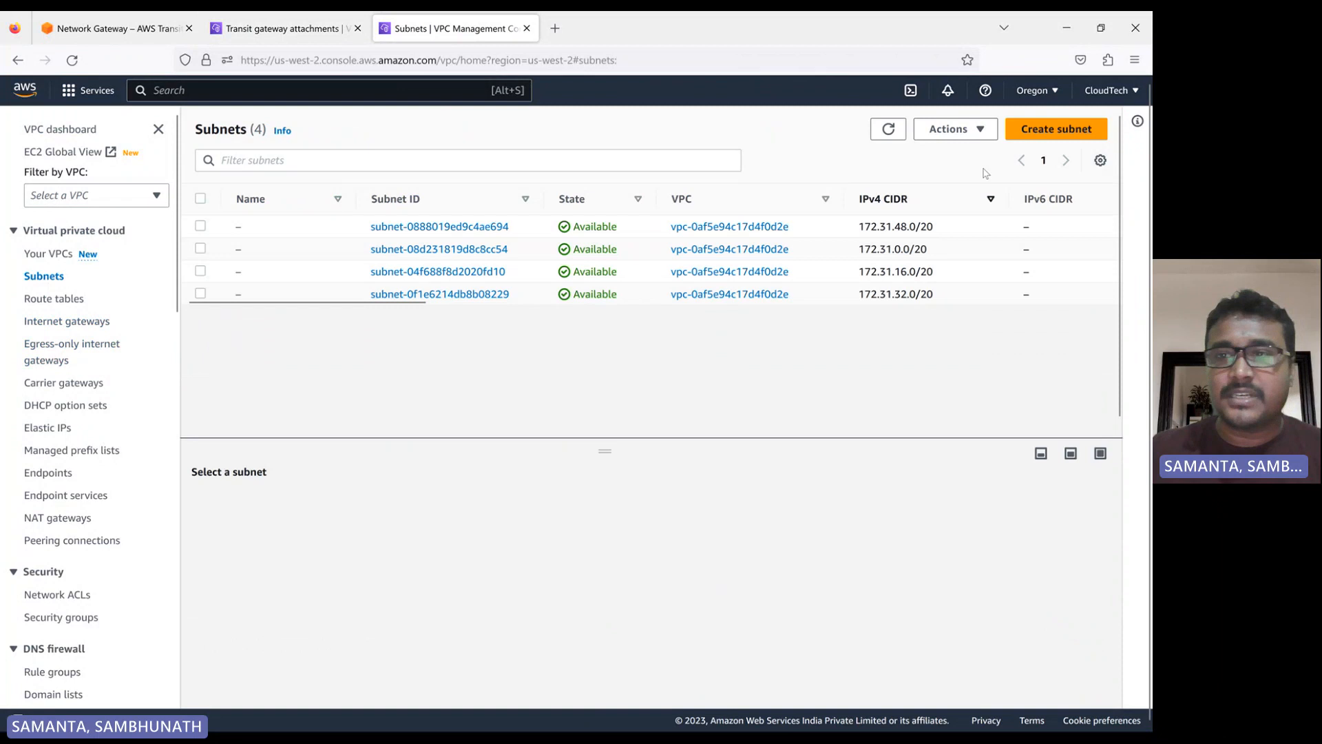
click(1055, 129)
click(165, 279)
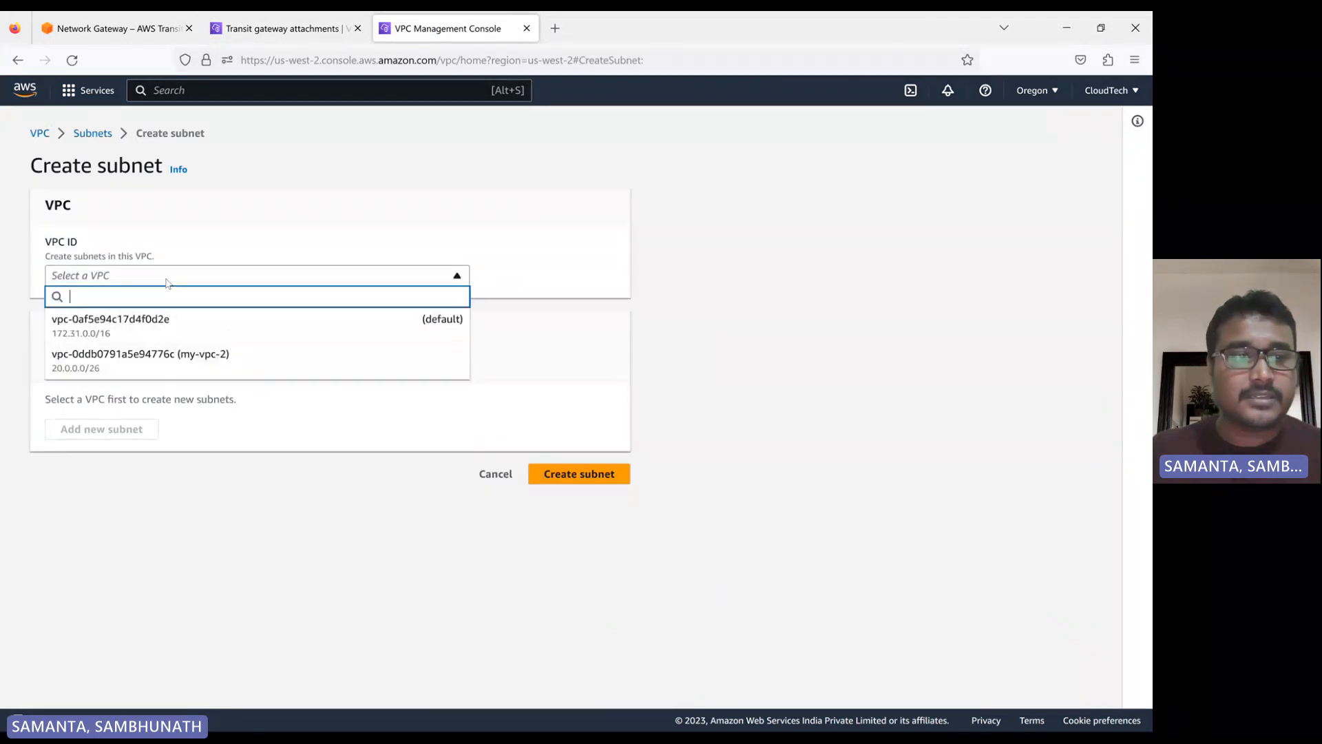
click(148, 353)
Name the new subnet my-vpc-2-subnet and place it in availability zone us-west-2a
scroll(105, 372, down, 3)
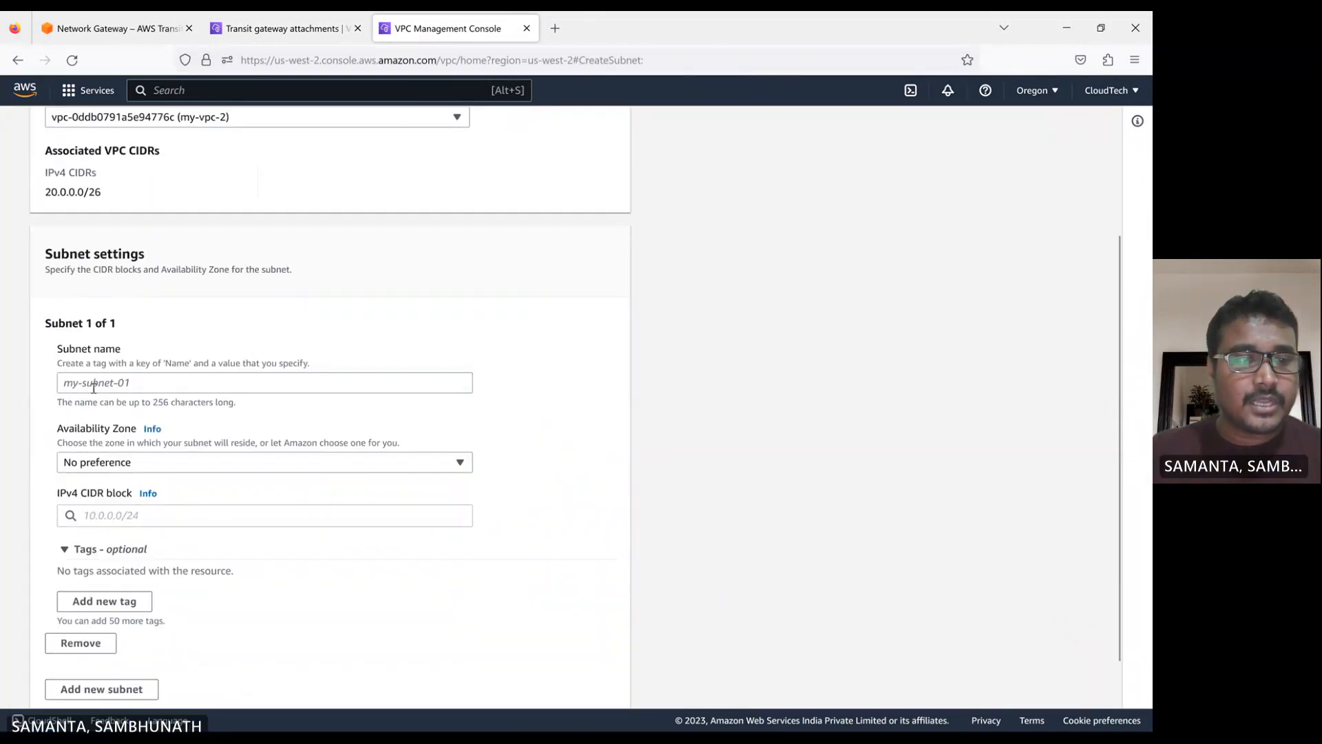
click(93, 384)
text(my-)
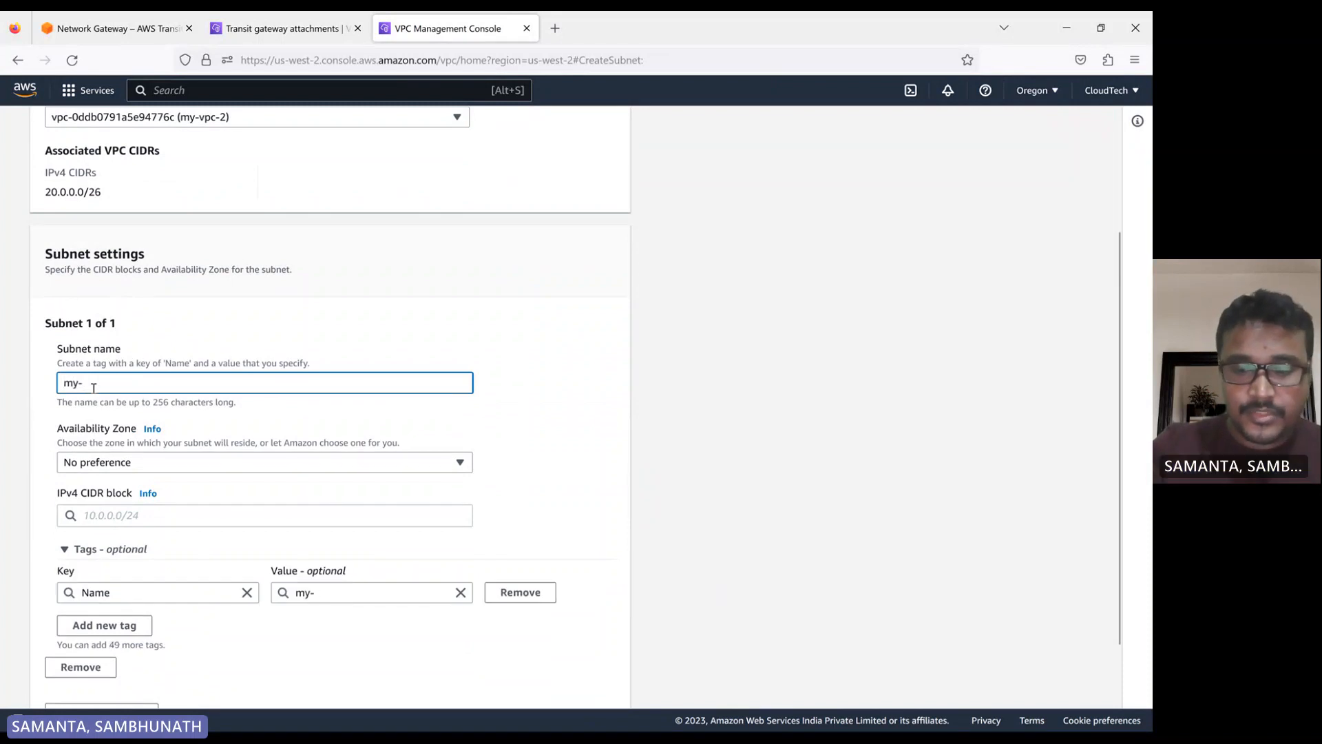
text(vpc-2-su)
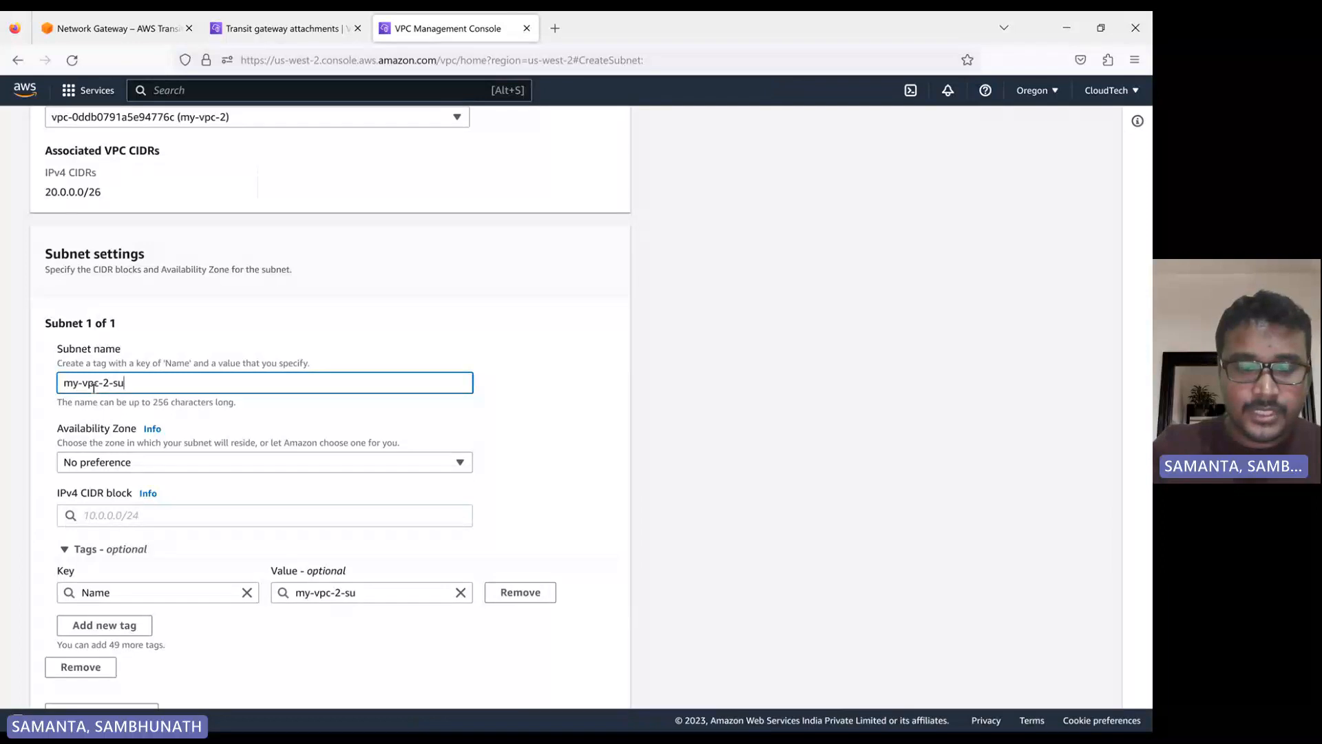
text(bnet)
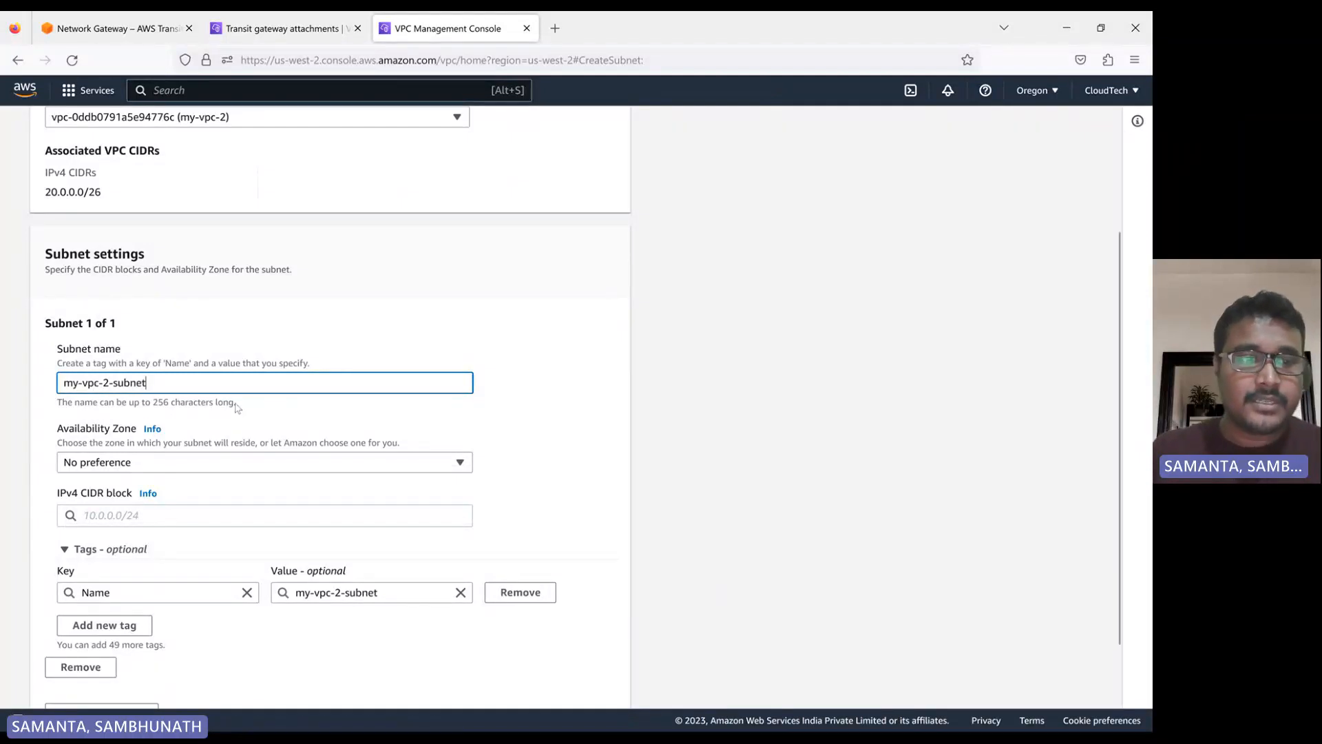
click(185, 430)
click(134, 469)
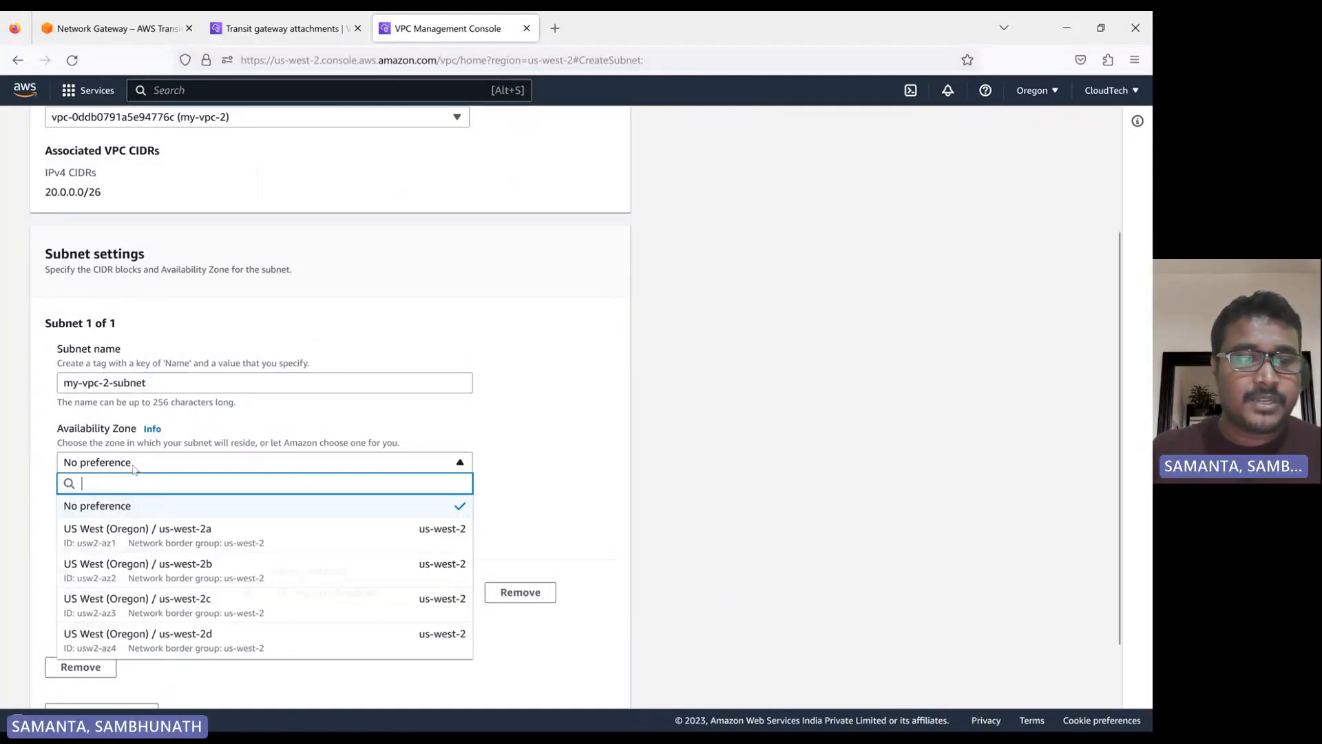
click(454, 529)
Set the subnet's IPv4 CIDR block to 20.0.0.0/26 and create the subnet
scroll(569, 456, down, 2)
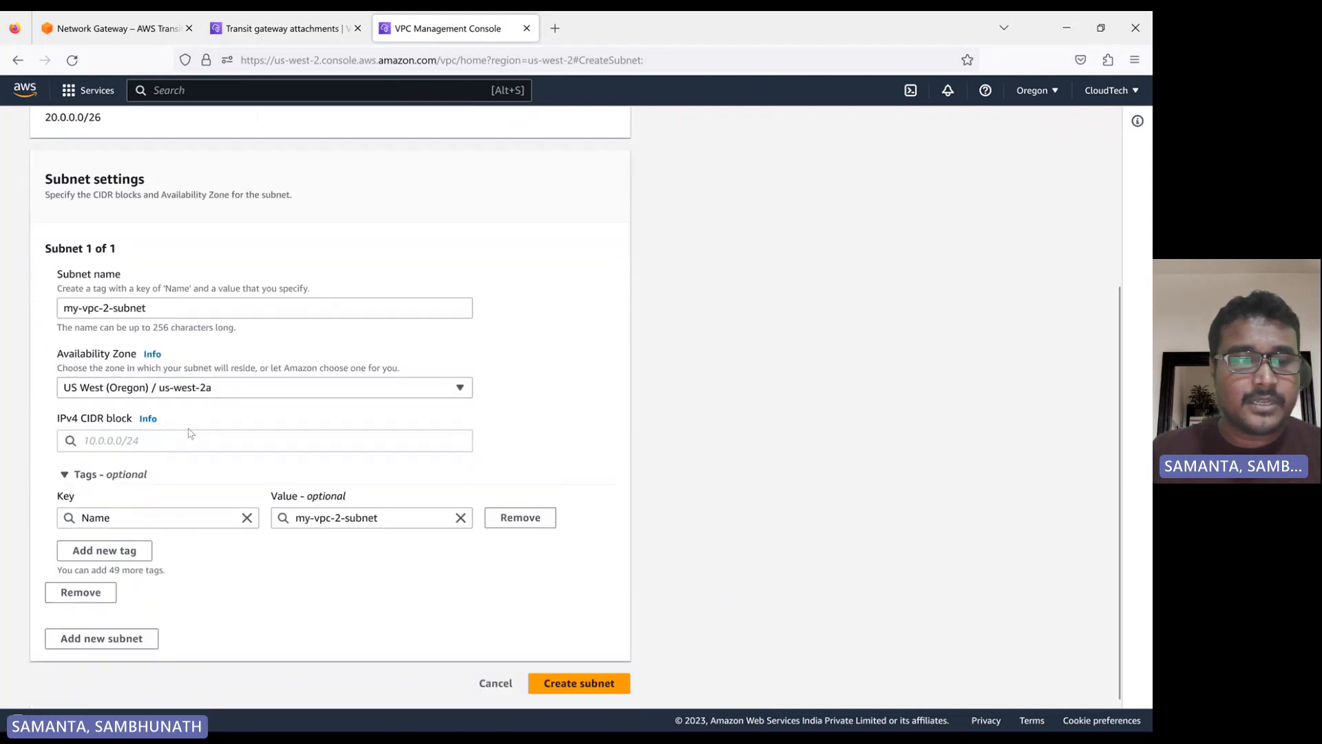
click(169, 435)
text(2)
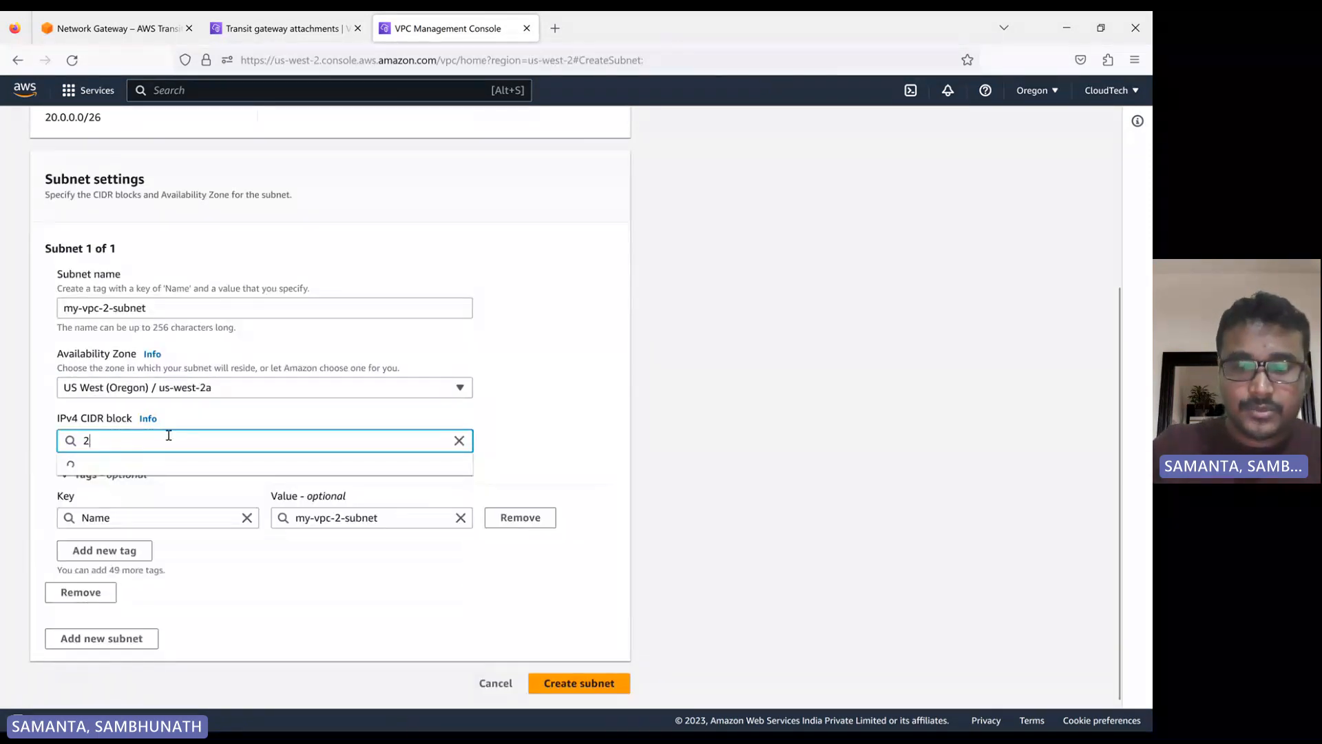
text(0.0.0.)
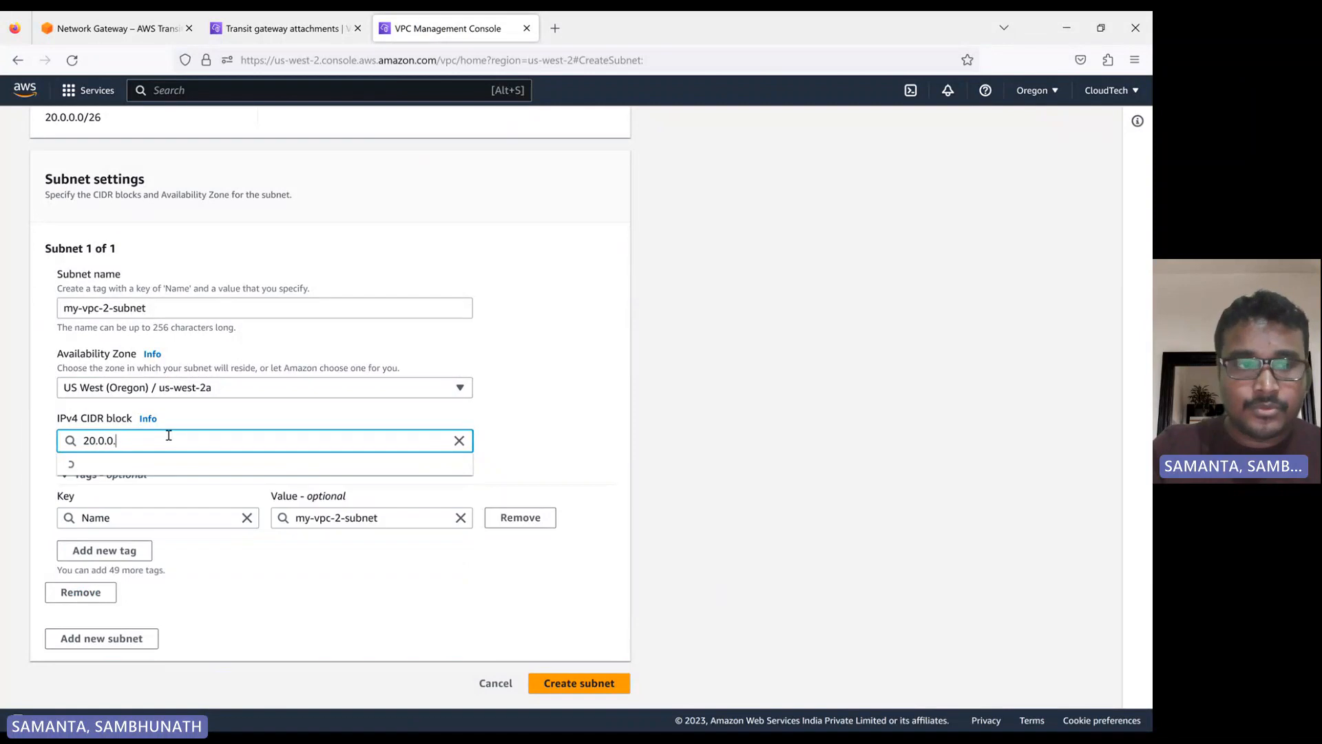
text(0/26)
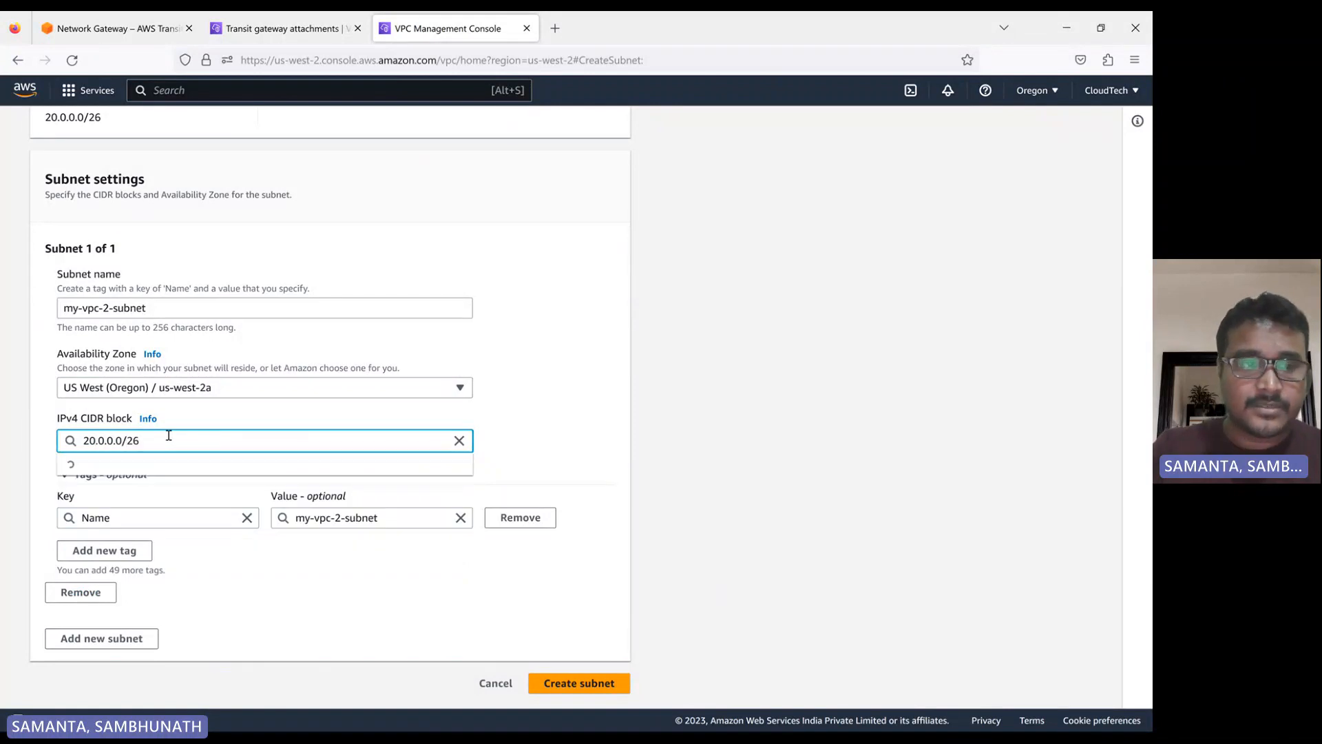
click(124, 466)
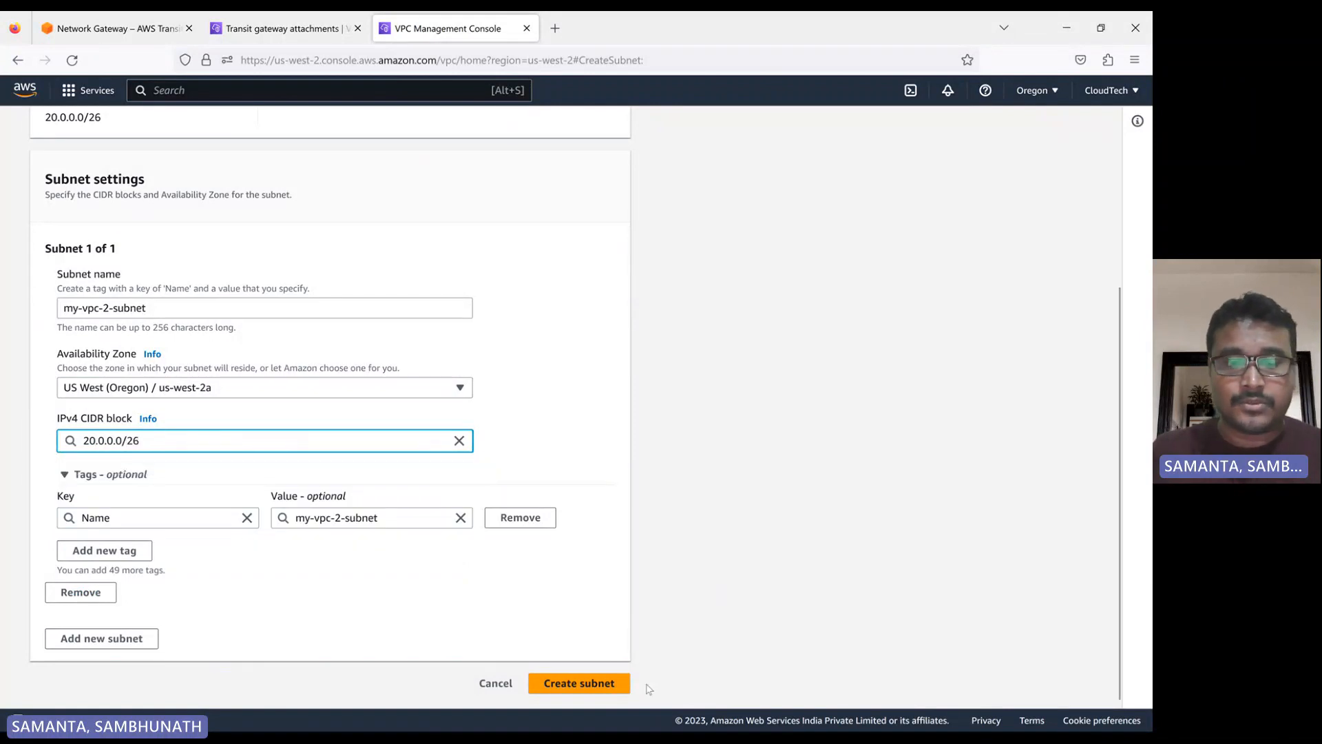
click(602, 684)
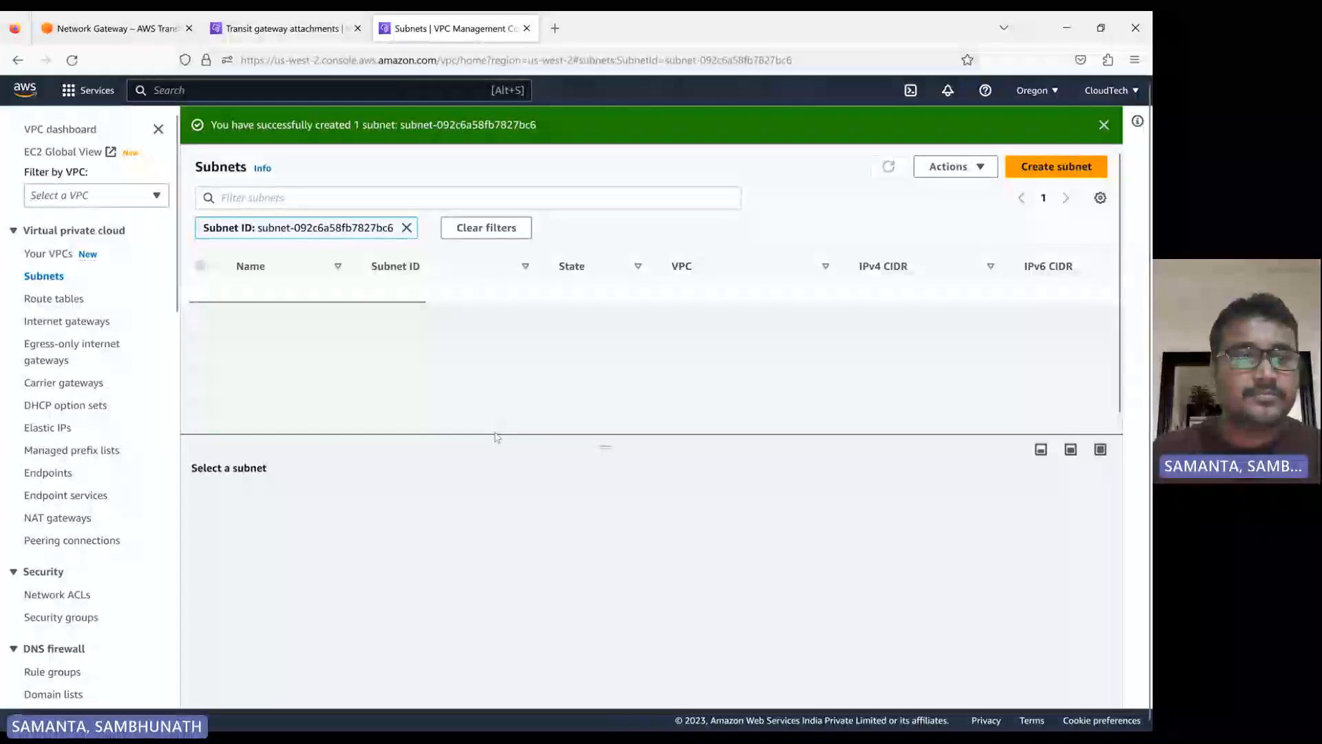
Rename the unnamed route table that belongs to my-vpc-2 as my-vpc-2-rt
click(58, 299)
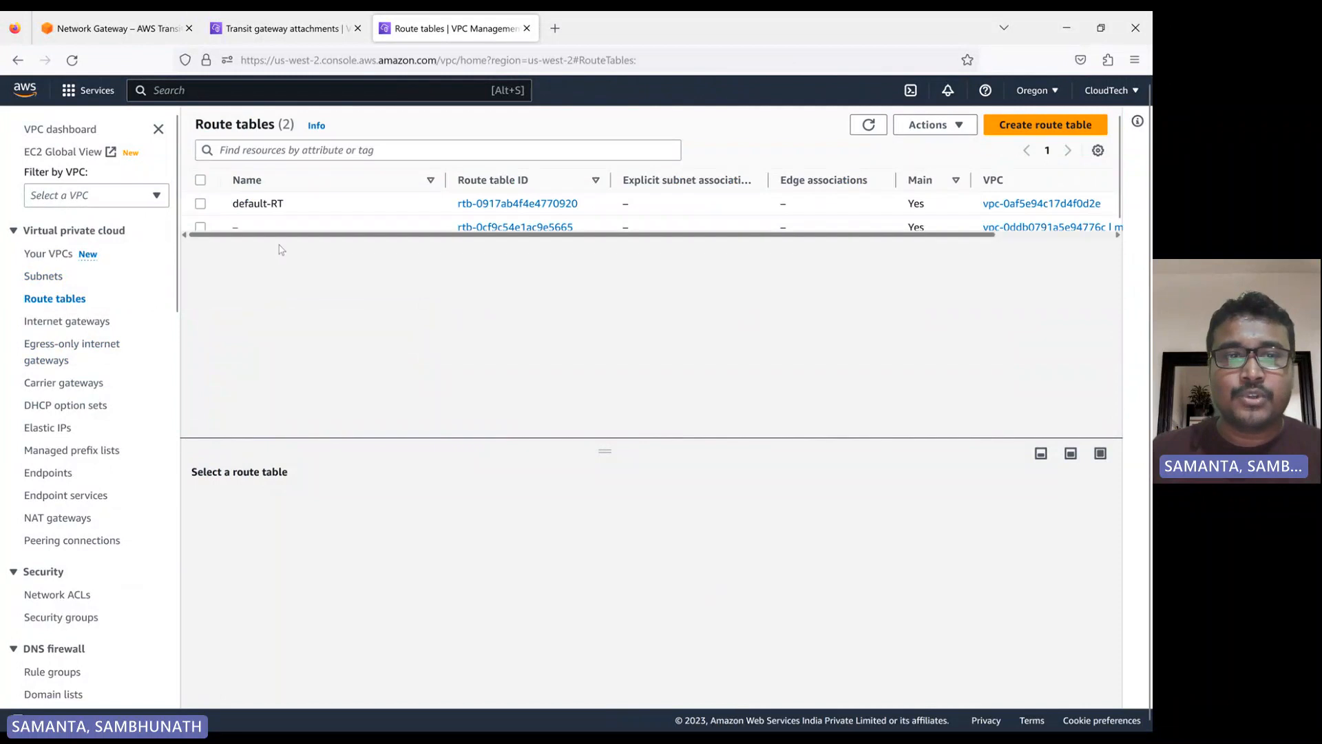
click(248, 228)
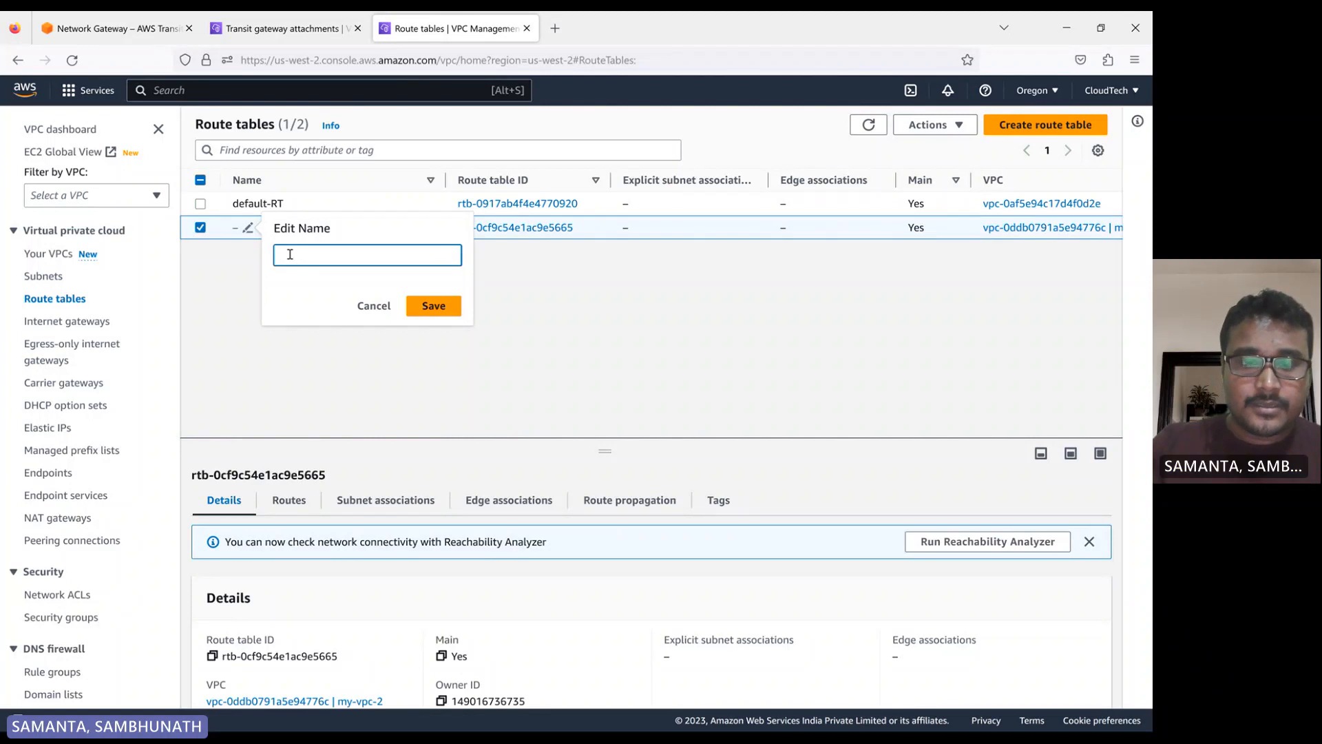
text(my-v)
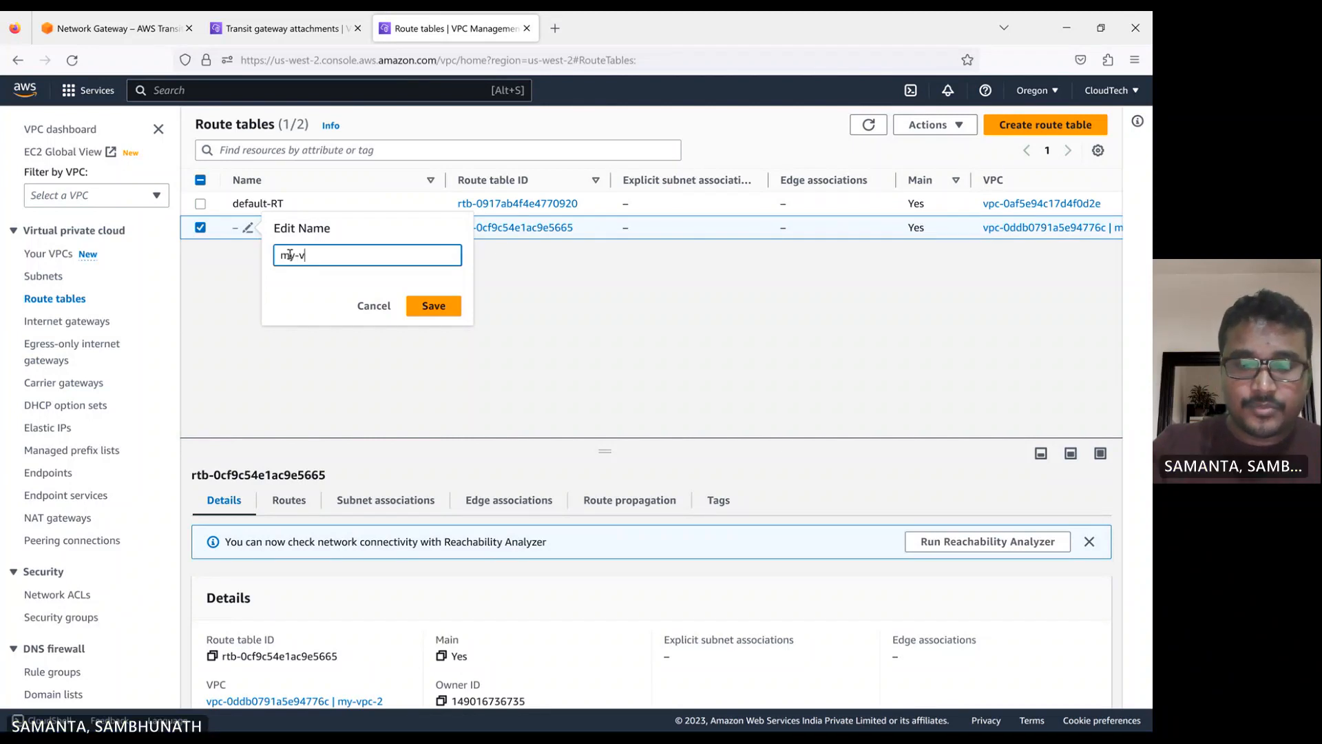
text(pc-2)
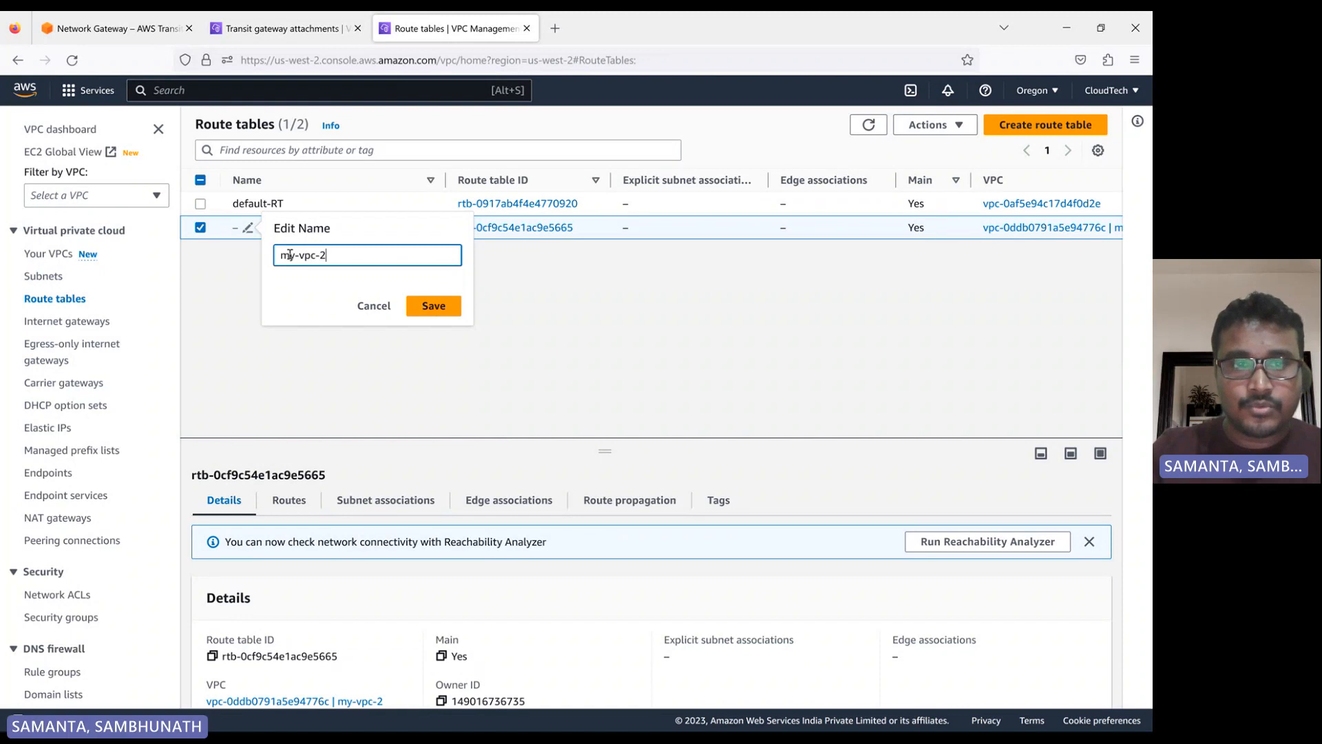
text(-rt)
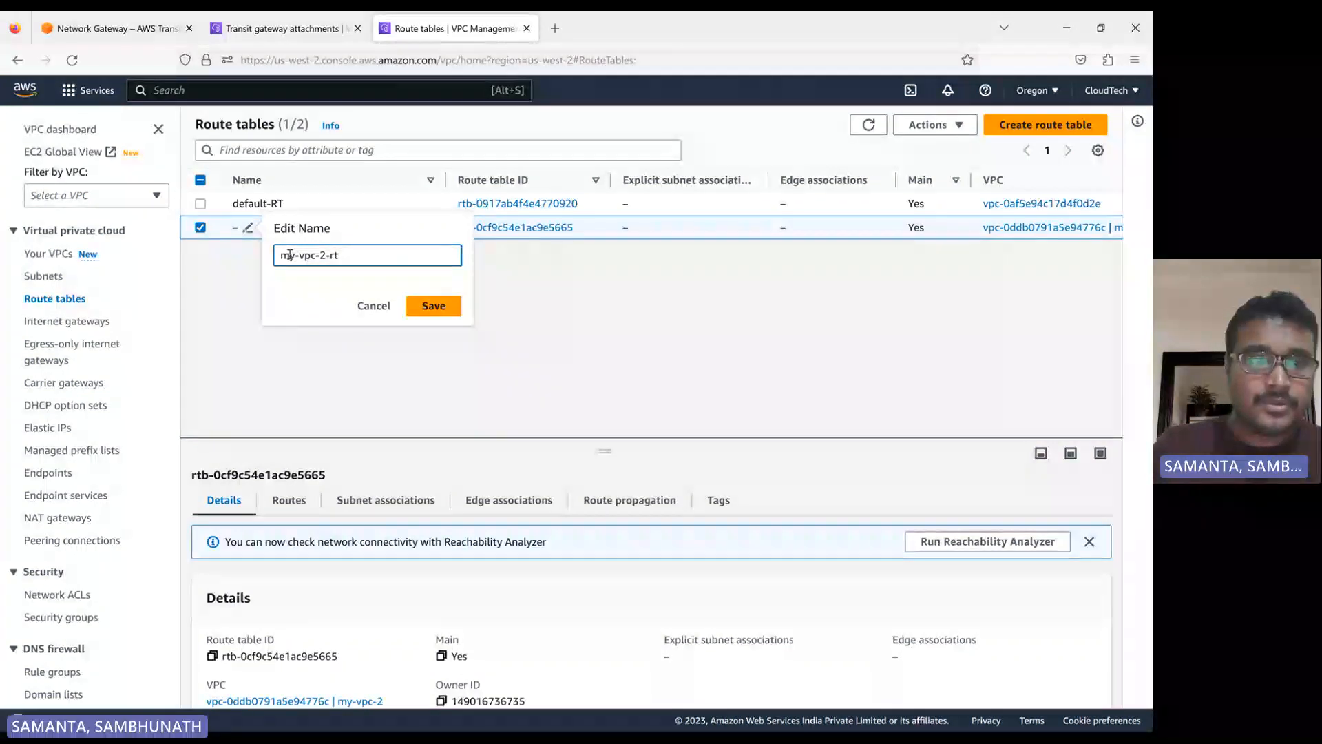
click(435, 306)
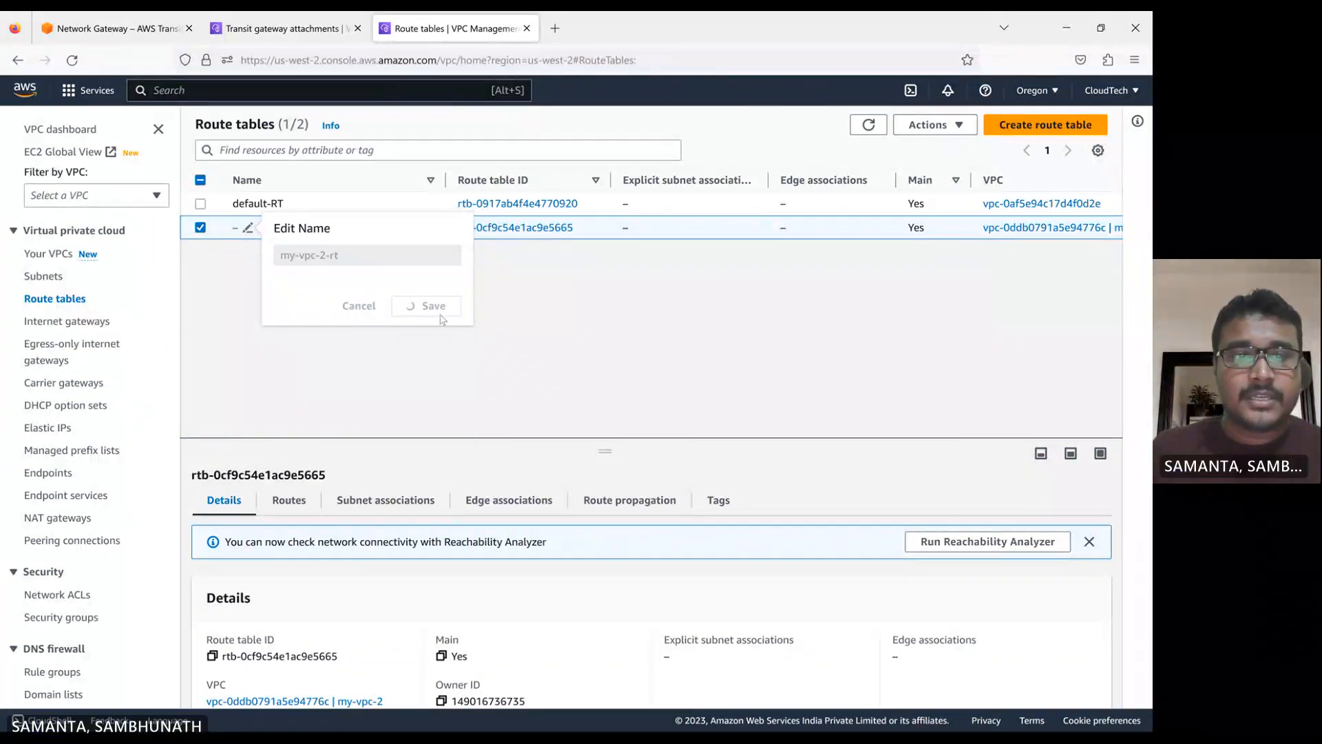
Add a 0.0.0.0/0 route targeting internet gateway igw-0a44f7d4a688fd0c3 to my-vpc-2-rt and save the routes
click(290, 503)
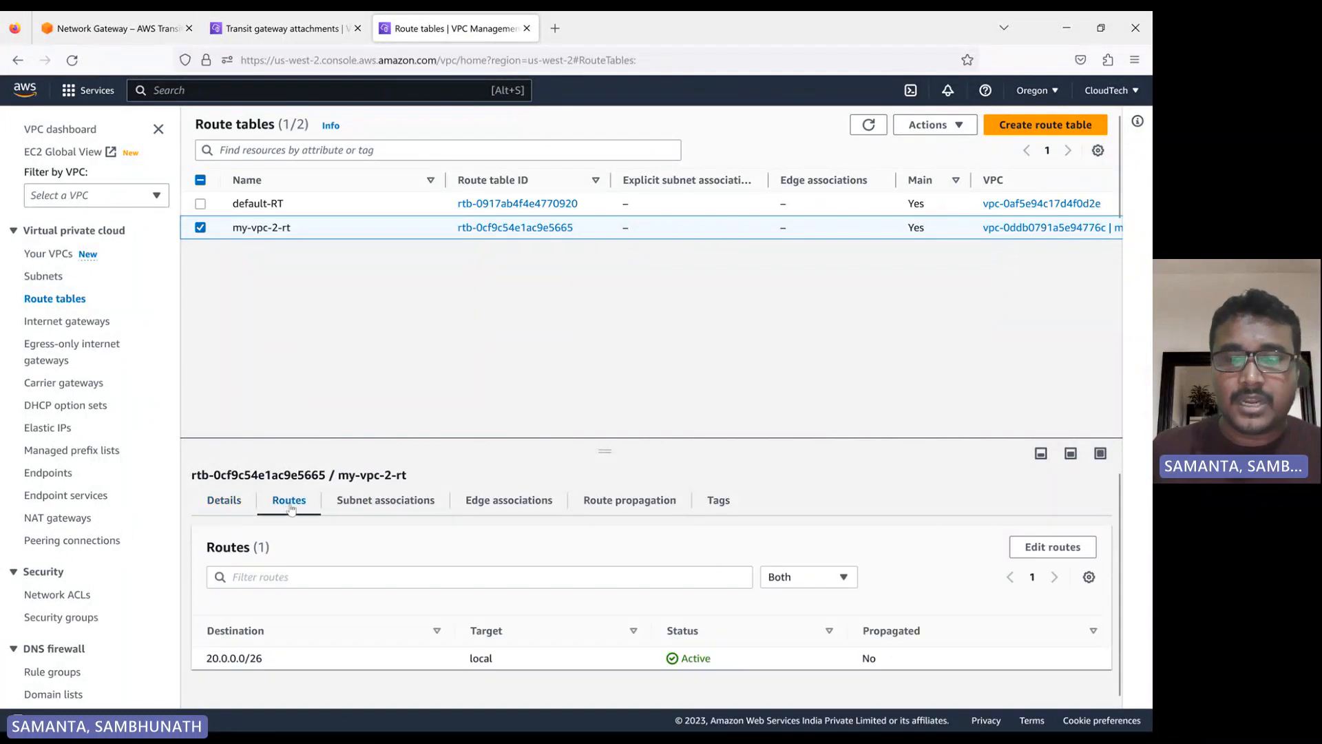
click(1052, 547)
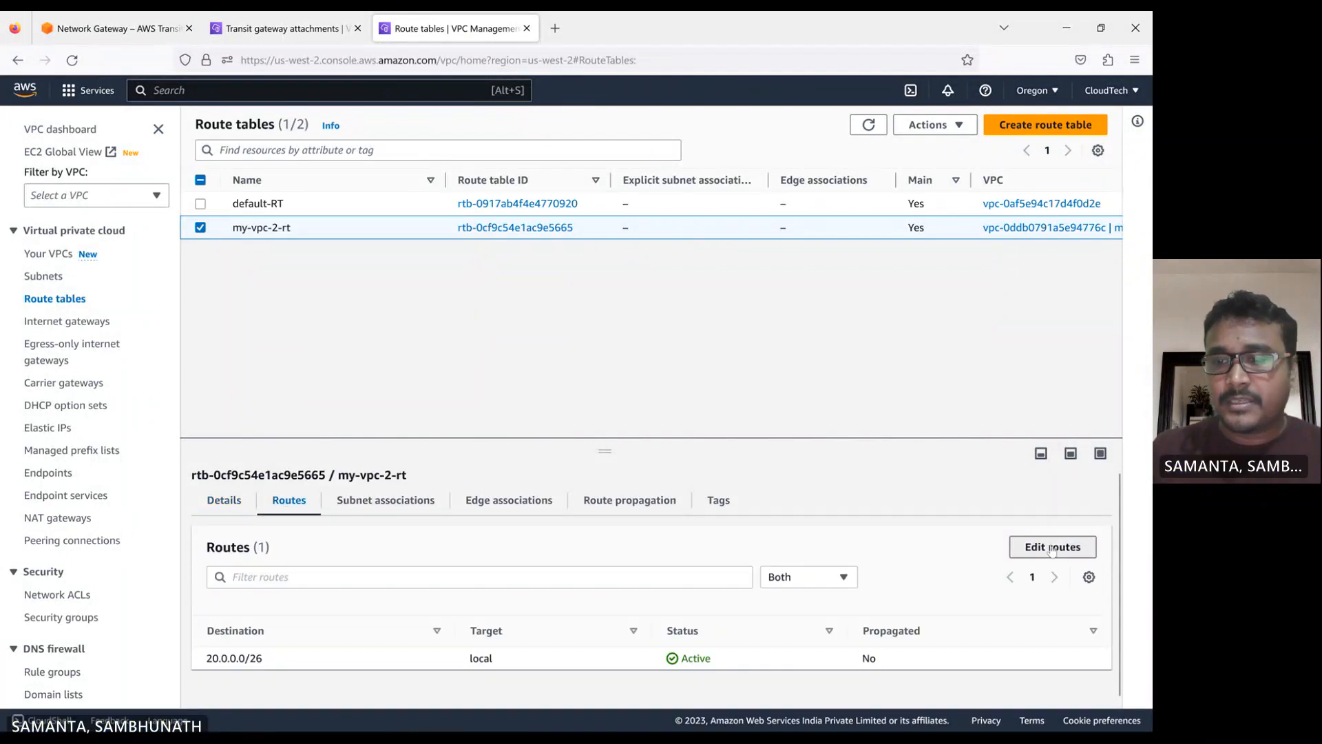
click(106, 314)
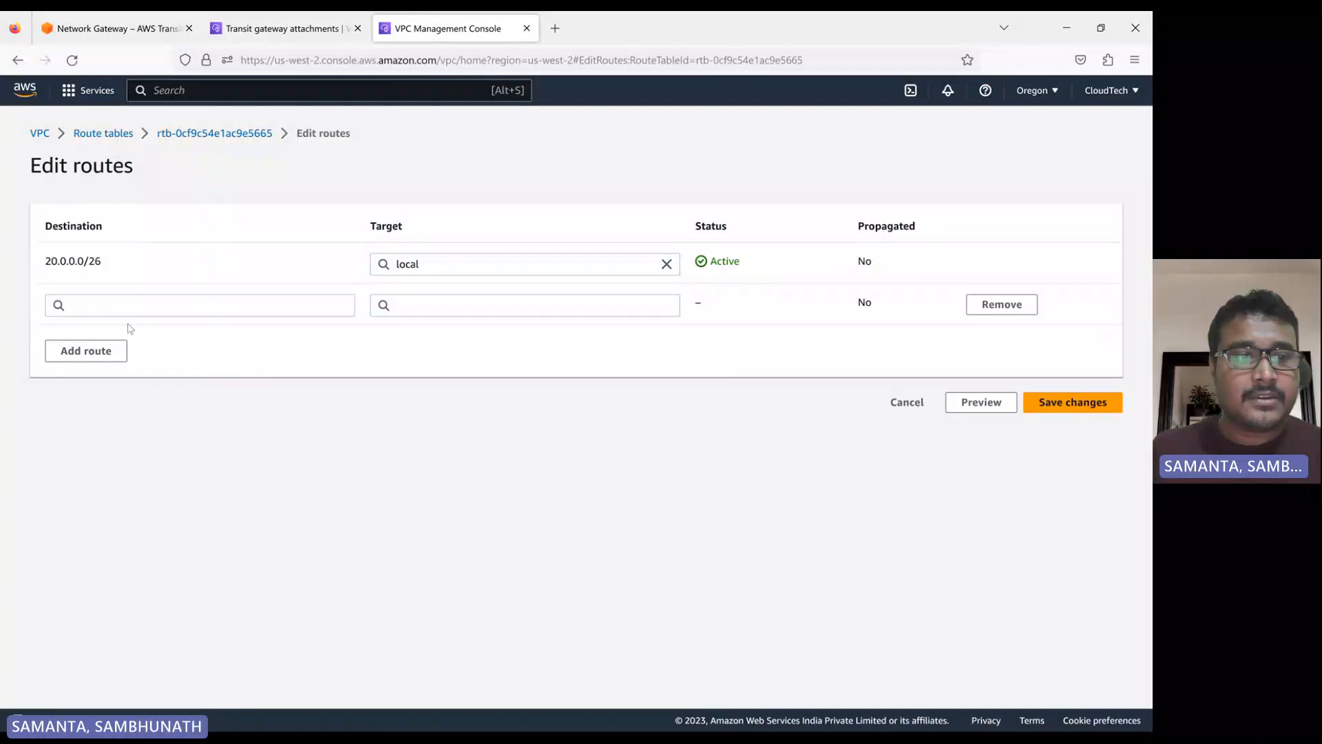
click(97, 309)
click(89, 329)
click(416, 304)
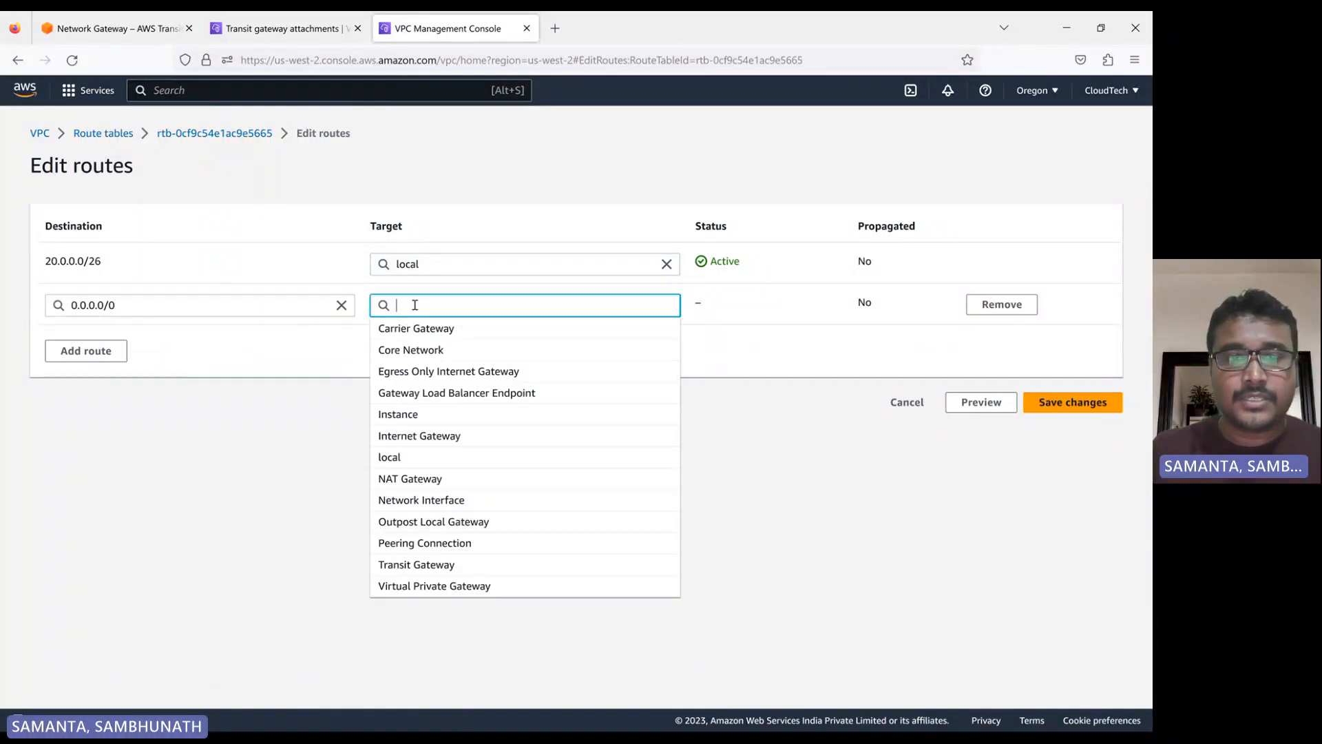
click(418, 437)
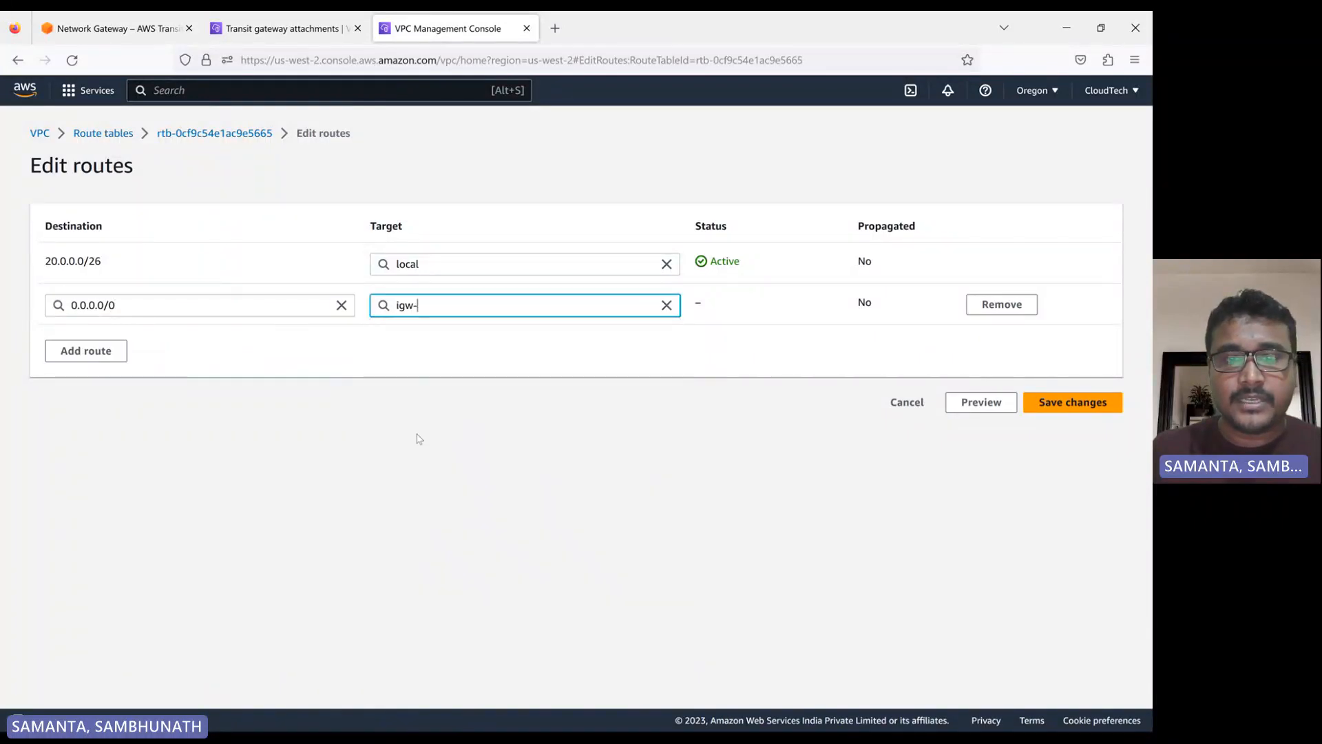
click(463, 328)
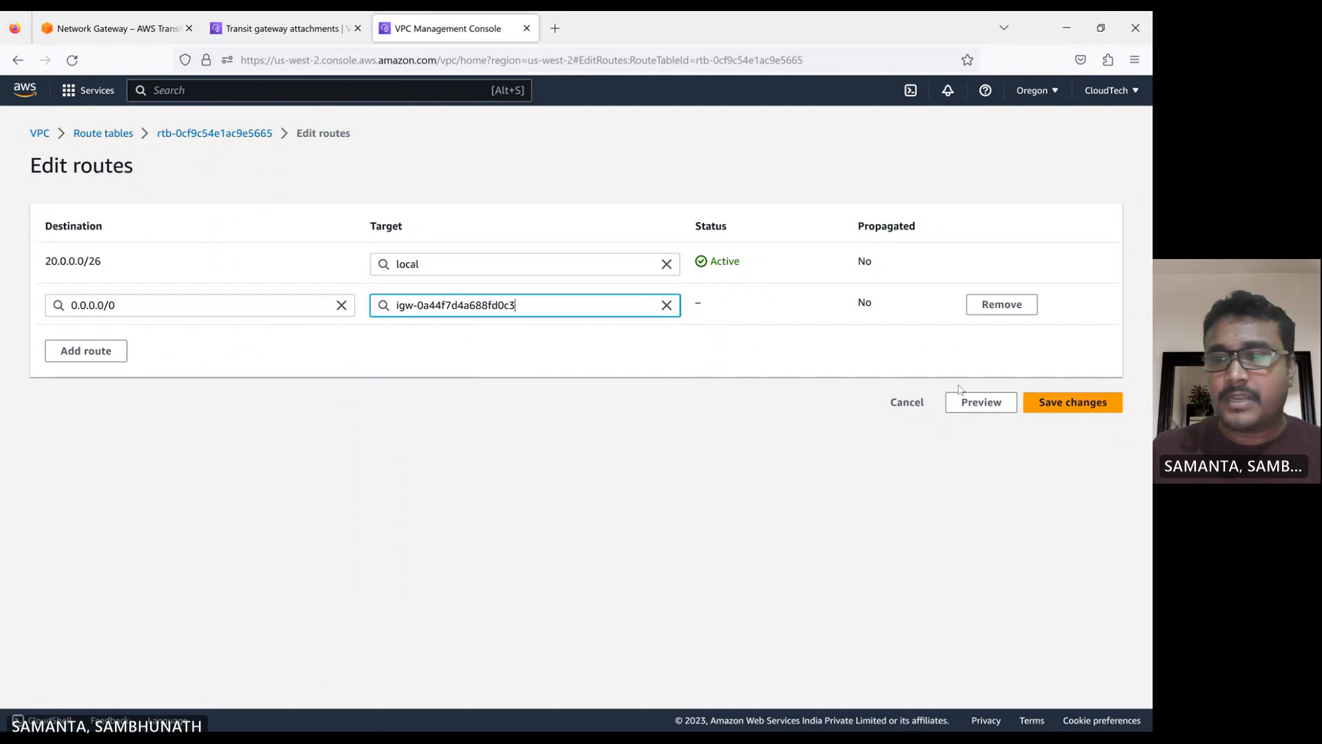
click(1074, 406)
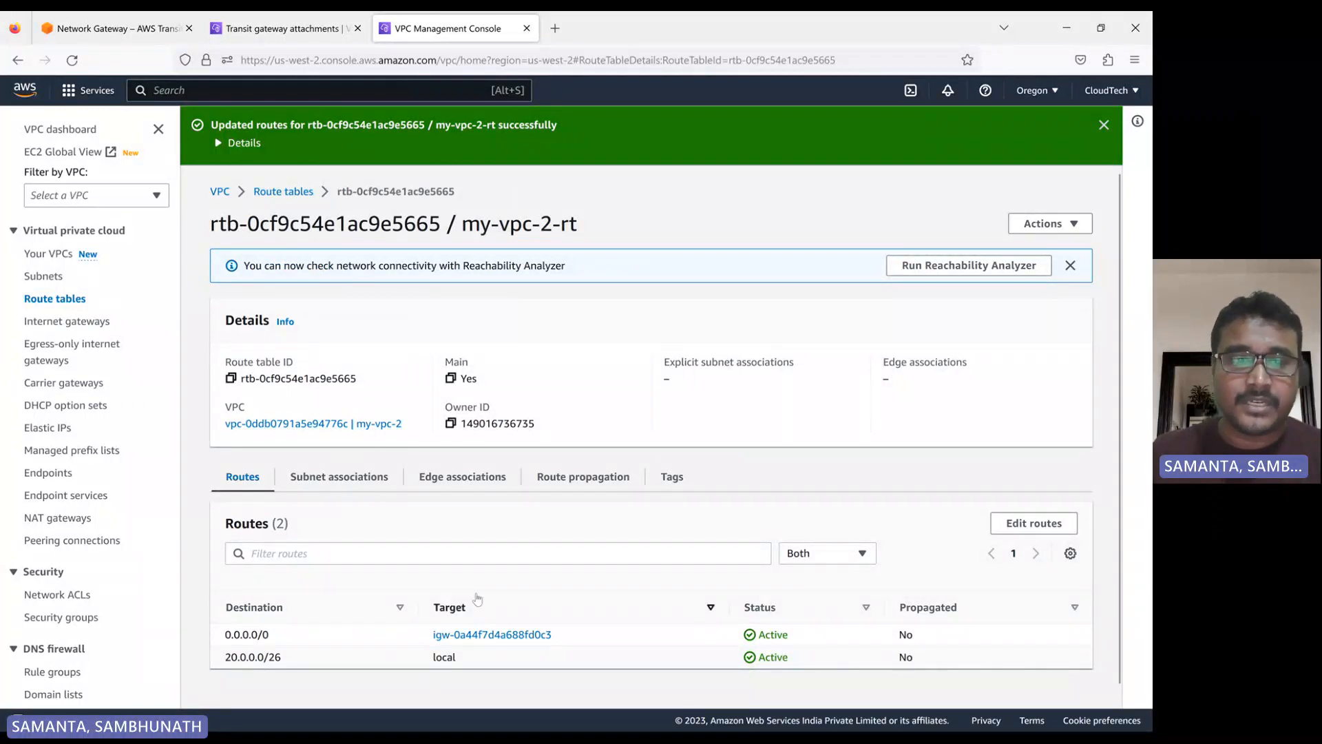
Associate my-vpc-2-subnet explicitly with the my-vpc-2-rt route table and dismiss the notification
click(327, 482)
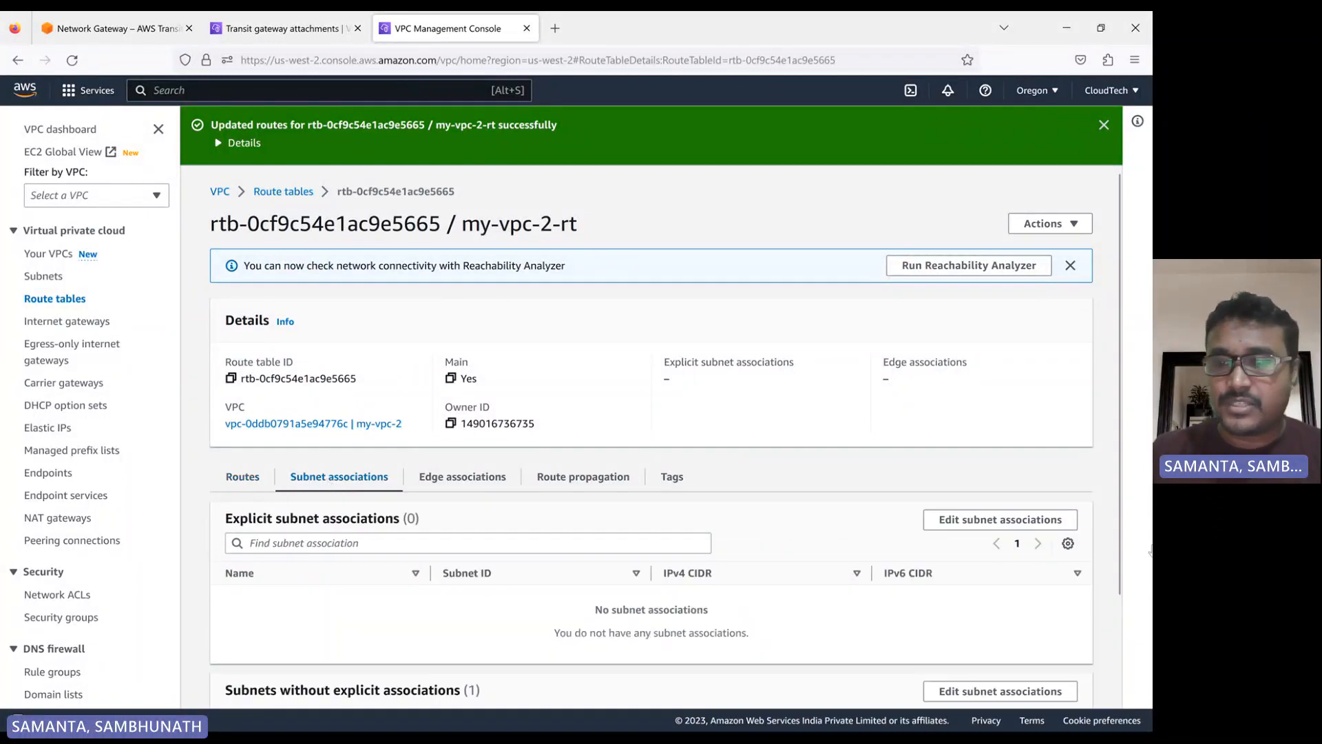
click(1004, 519)
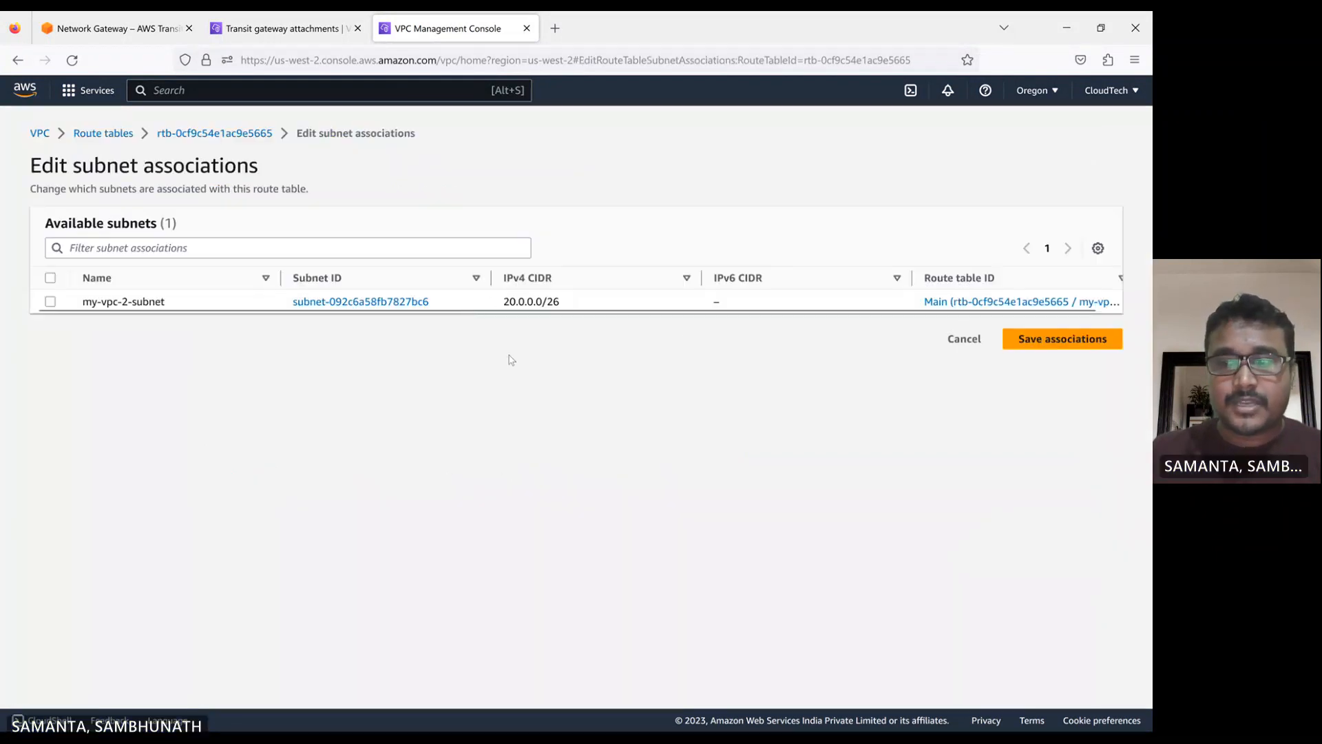
click(50, 301)
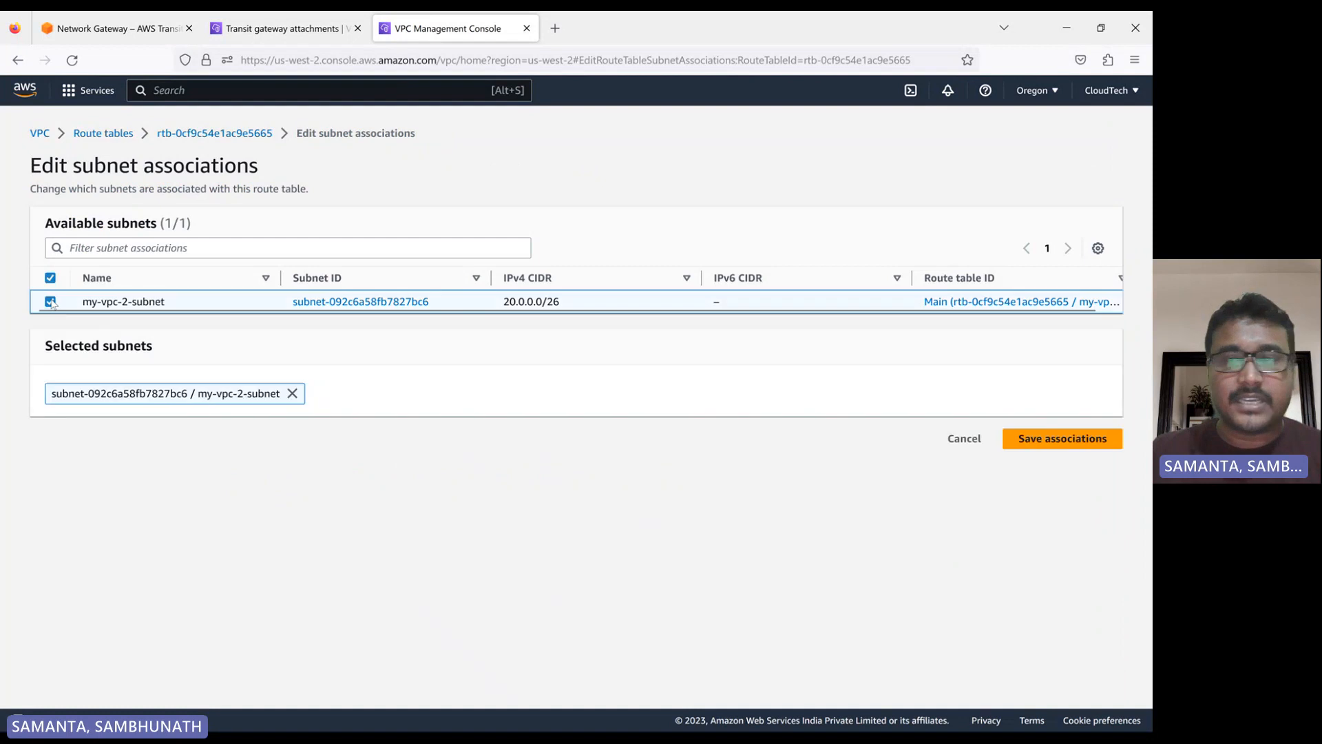
click(1060, 441)
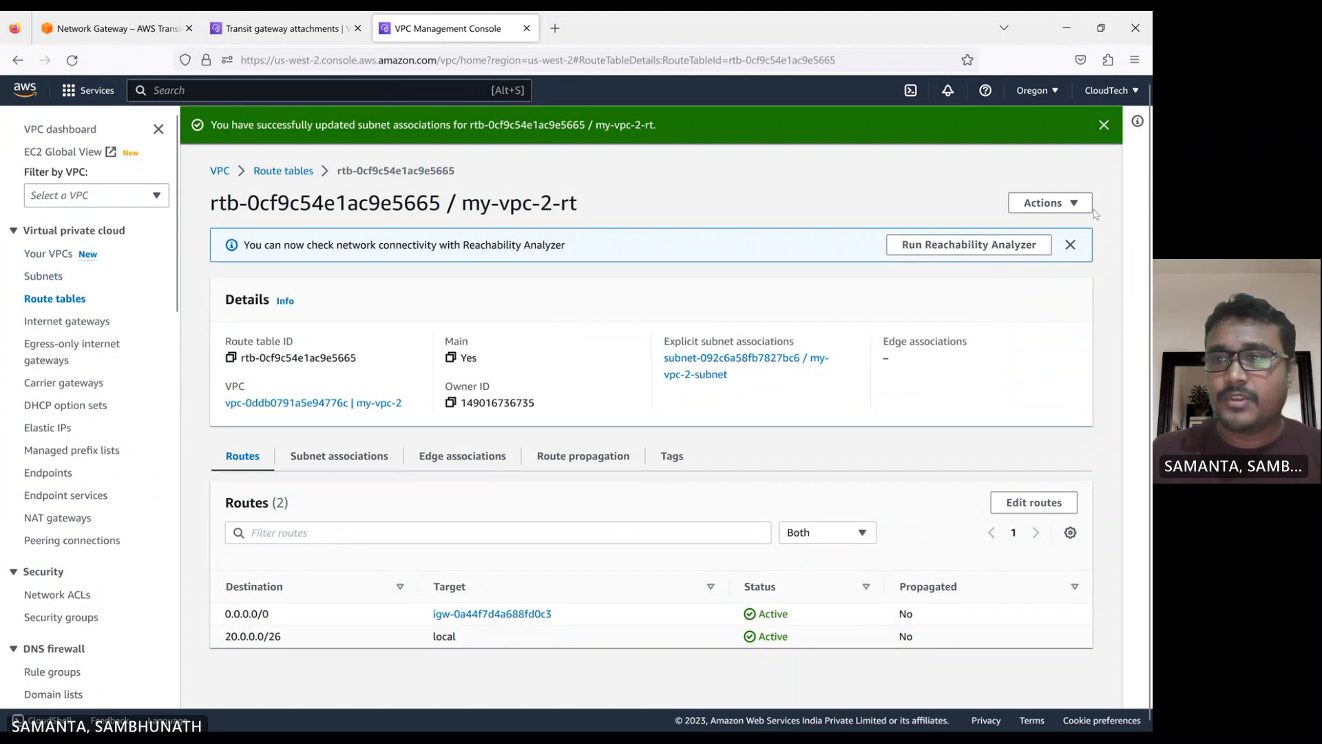
click(1106, 125)
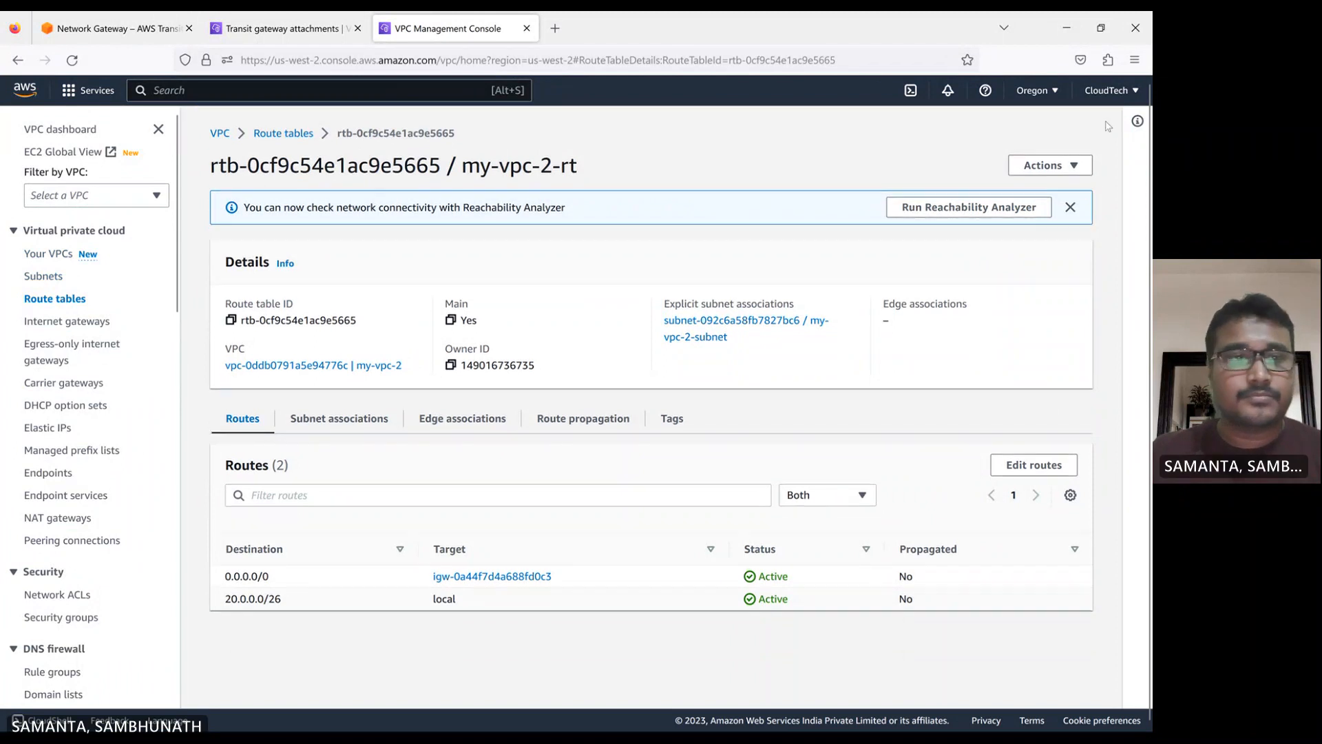
Start creating a transit gateway in Oregon and set its name tag to my-vpc-2-tgw
click(62, 321)
click(55, 300)
click(44, 276)
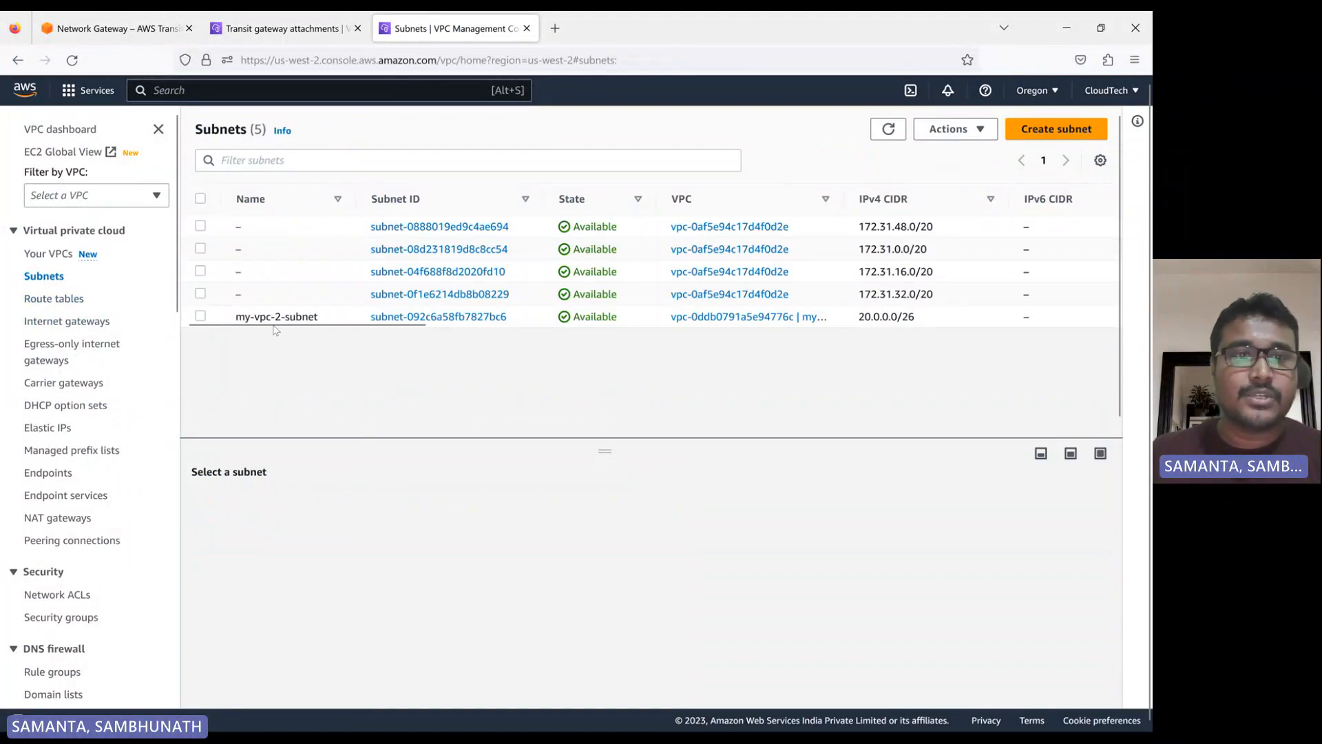
scroll(104, 448, down, 10)
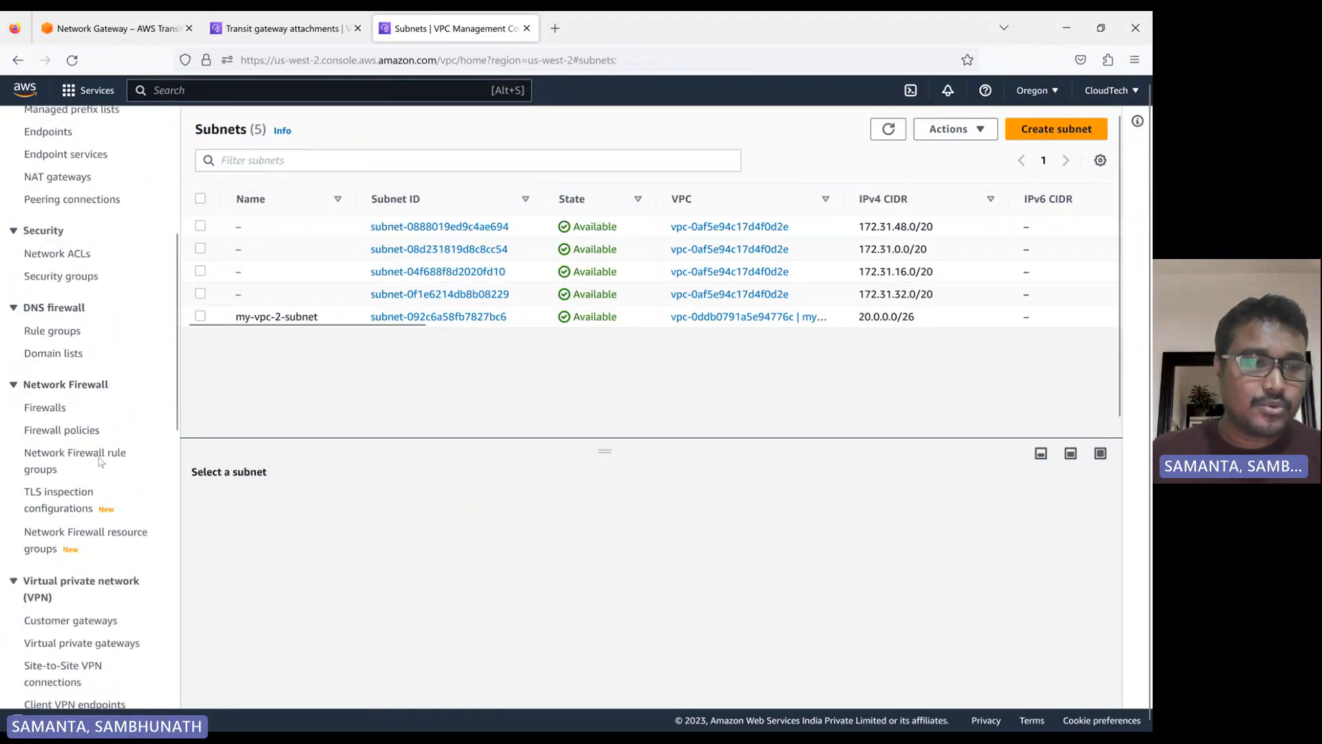
scroll(66, 509, down, 5)
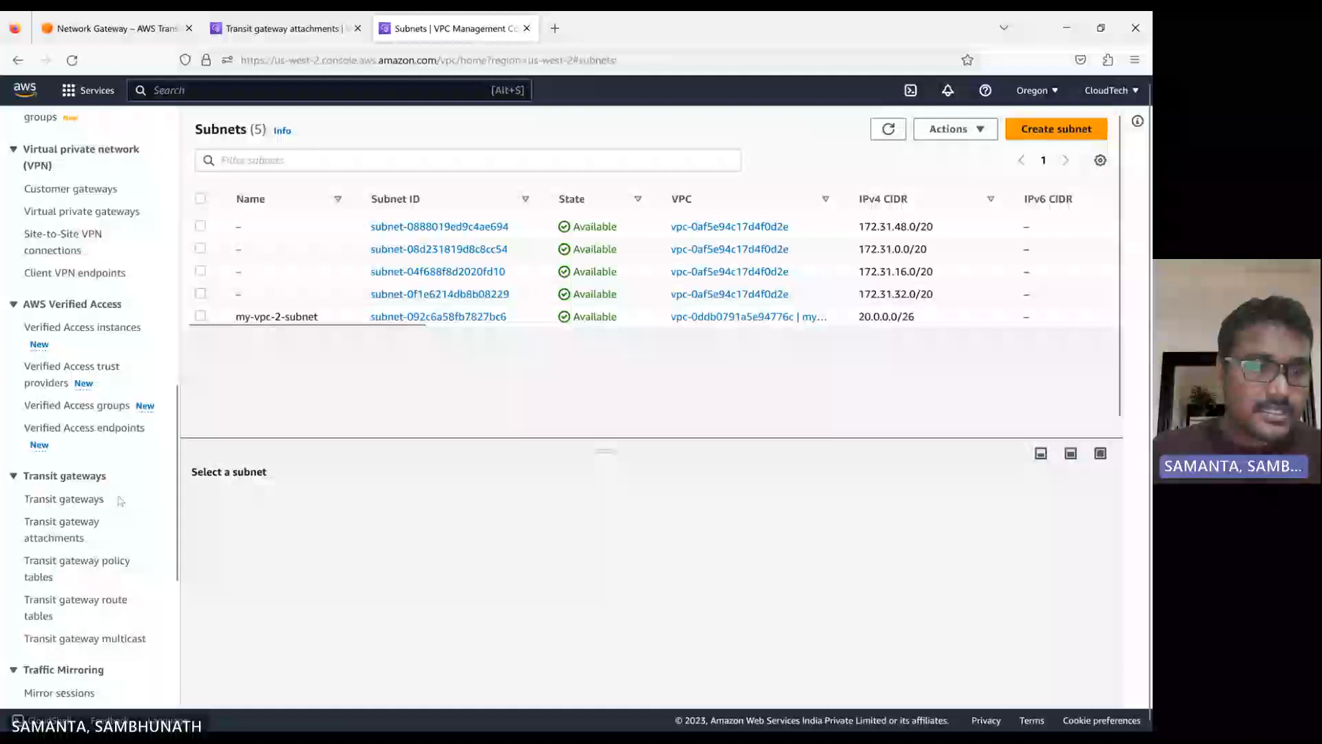
click(65, 499)
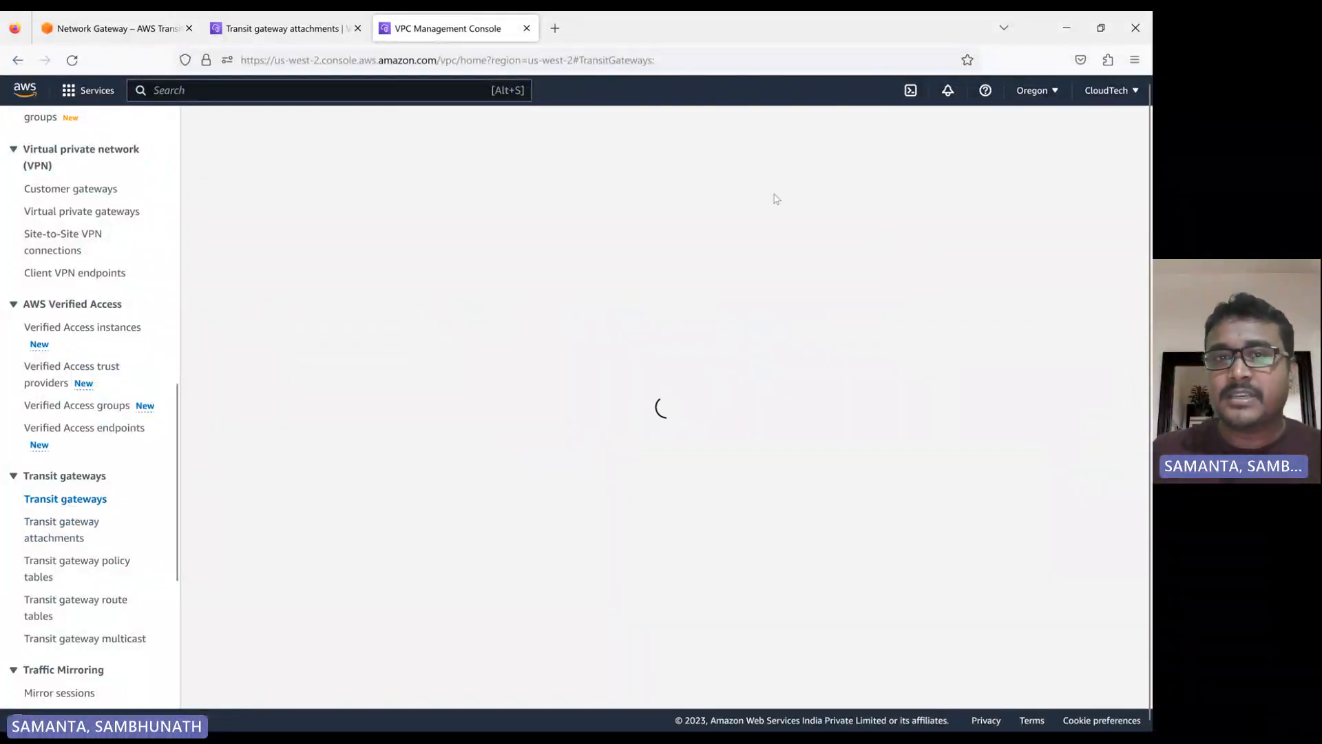
click(999, 203)
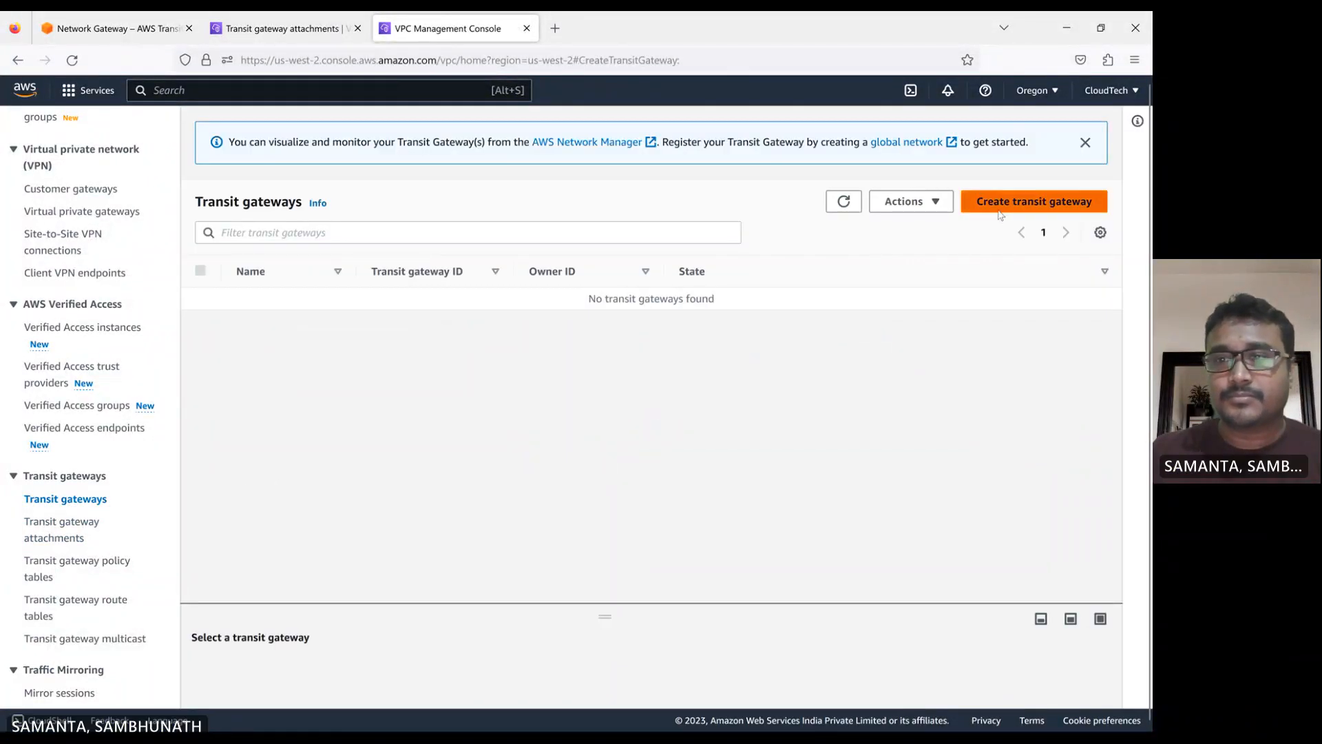
text(m)
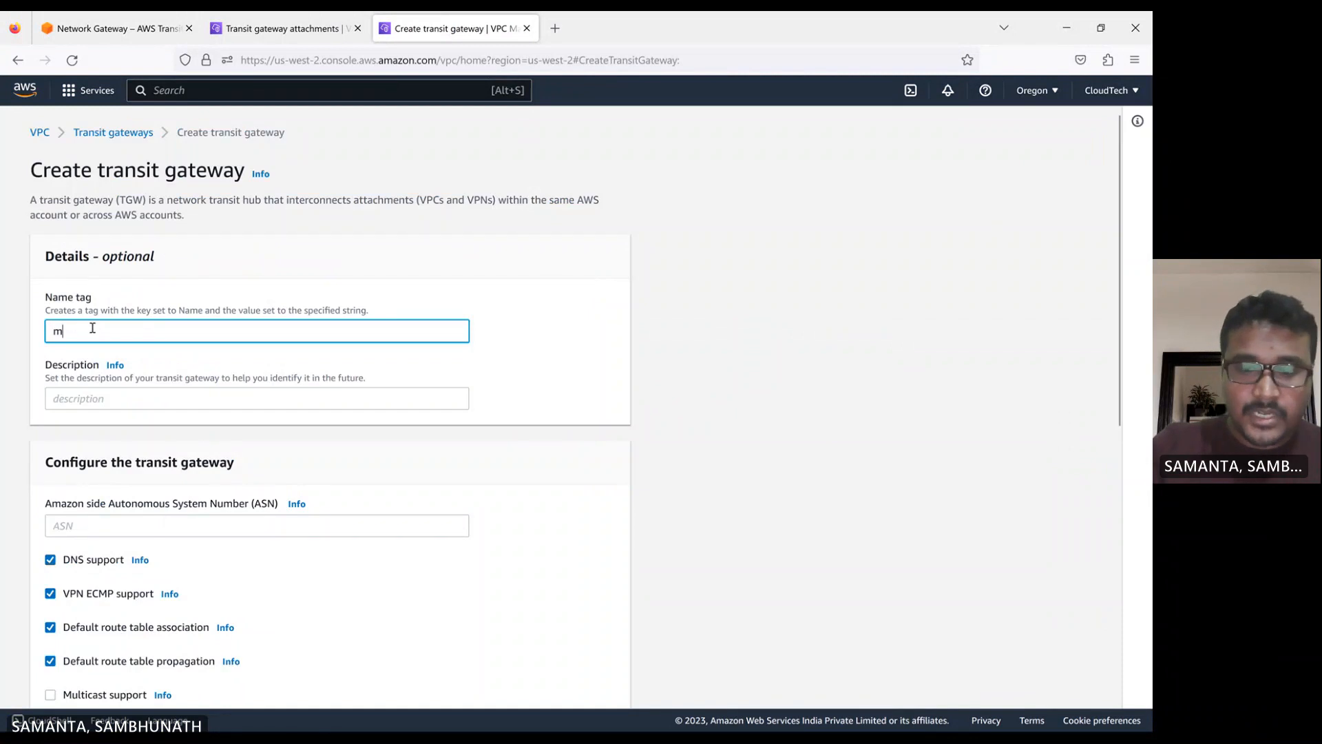
text(y-vpc-2-tgw-)
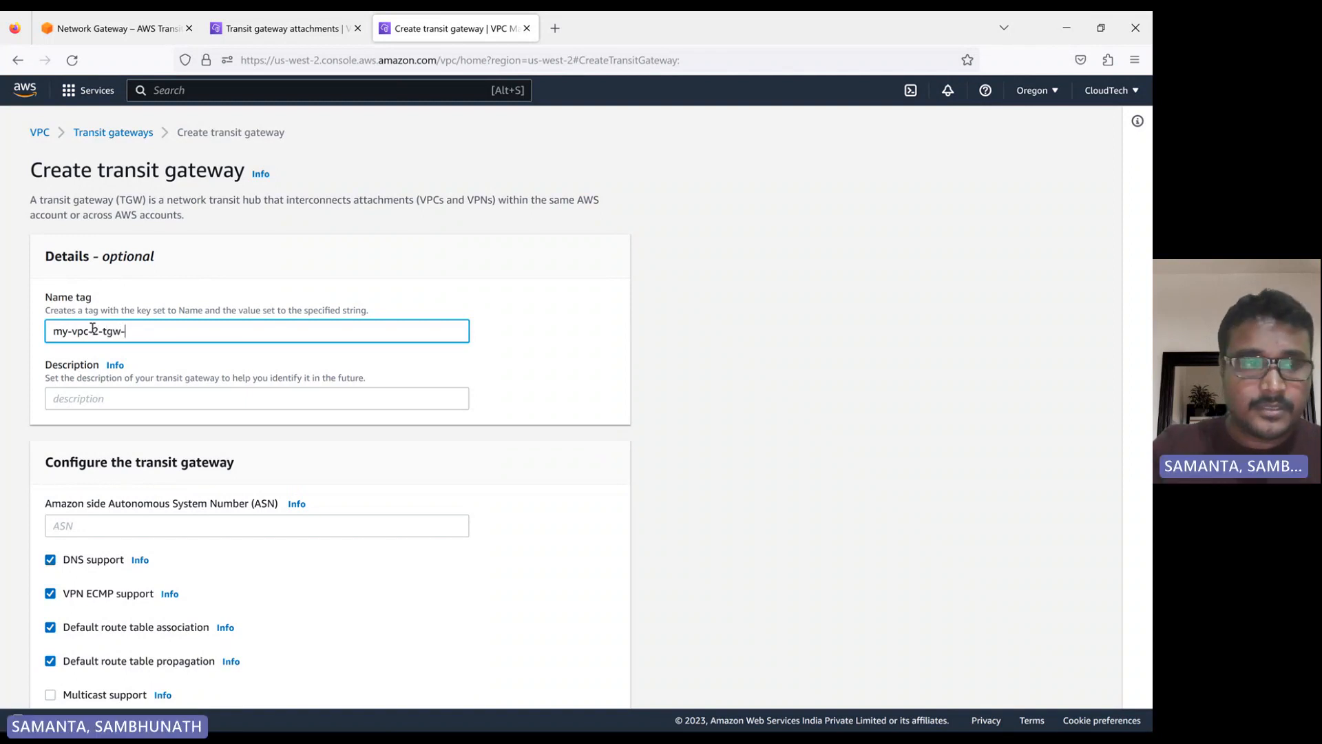
key(BackSpace)
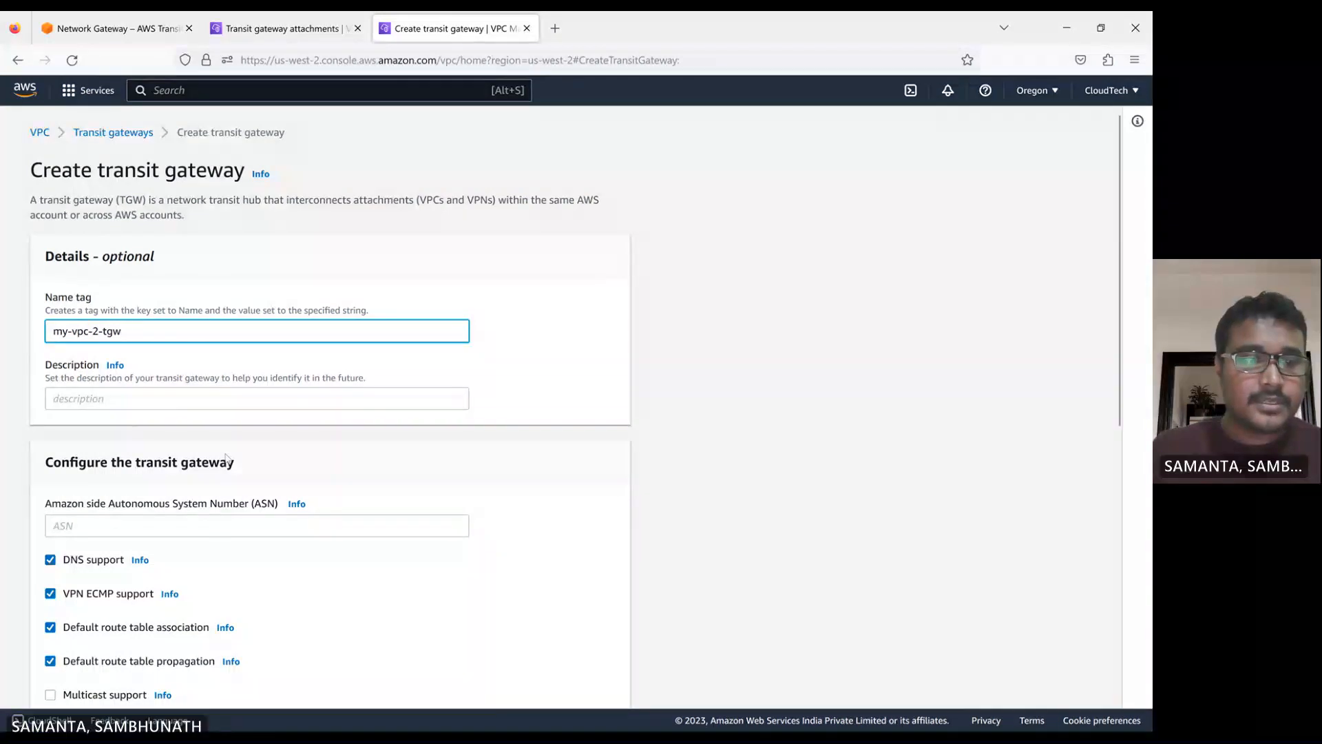
Read the help on permitted Amazon side ASN ranges for the transit gateway and close it
scroll(227, 454, down, 2)
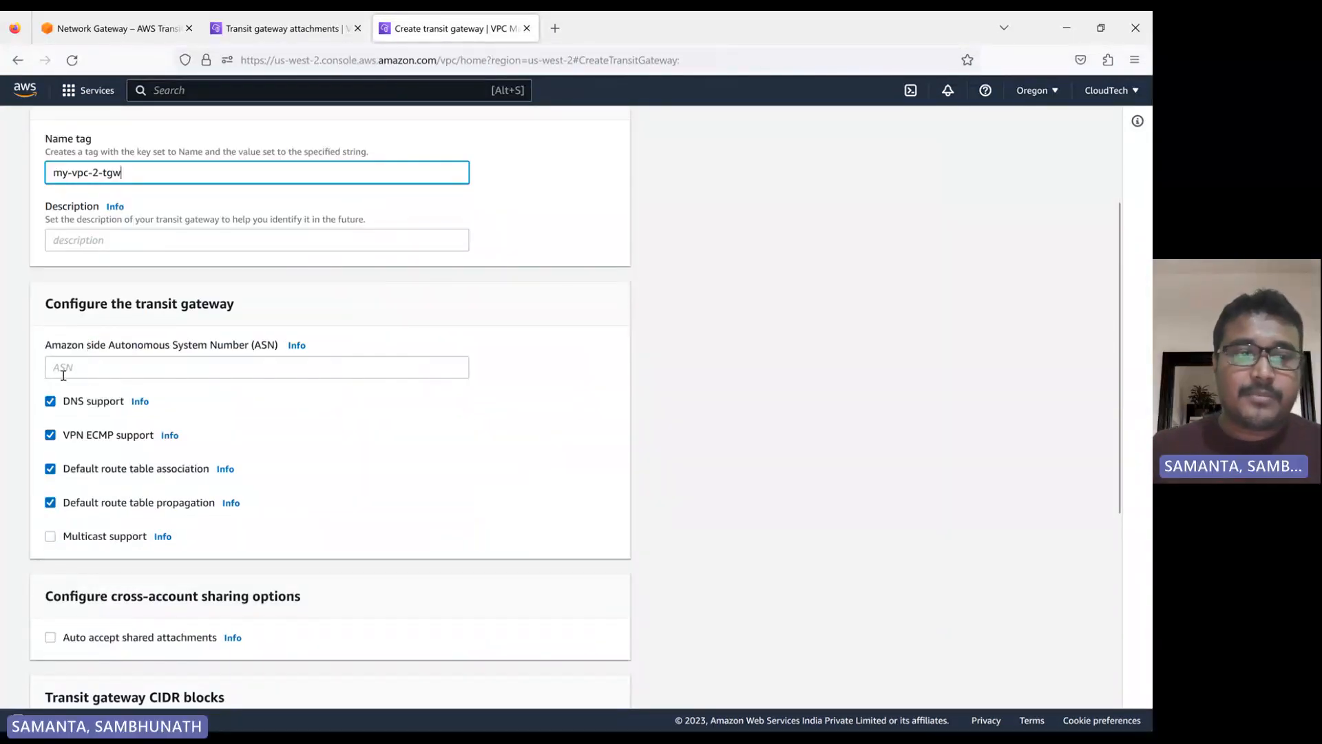
click(297, 345)
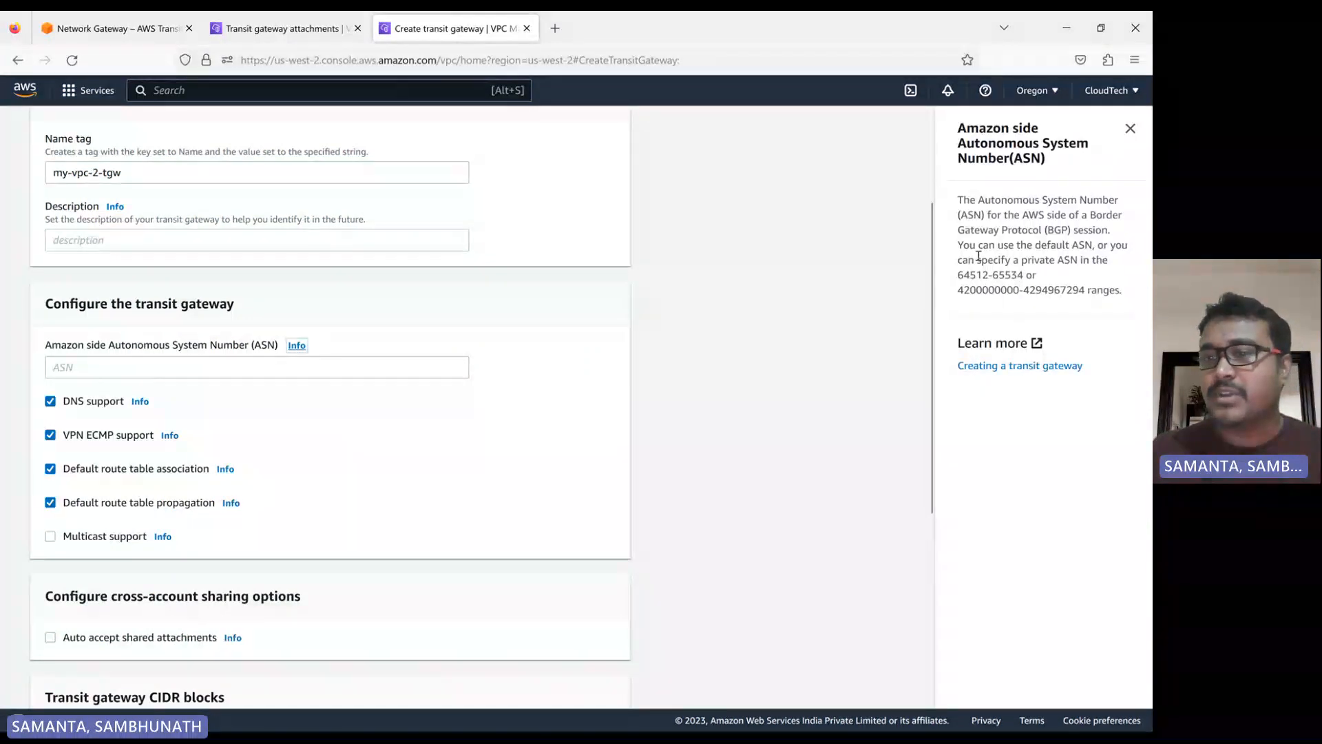
double_click(976, 290)
click(1046, 290)
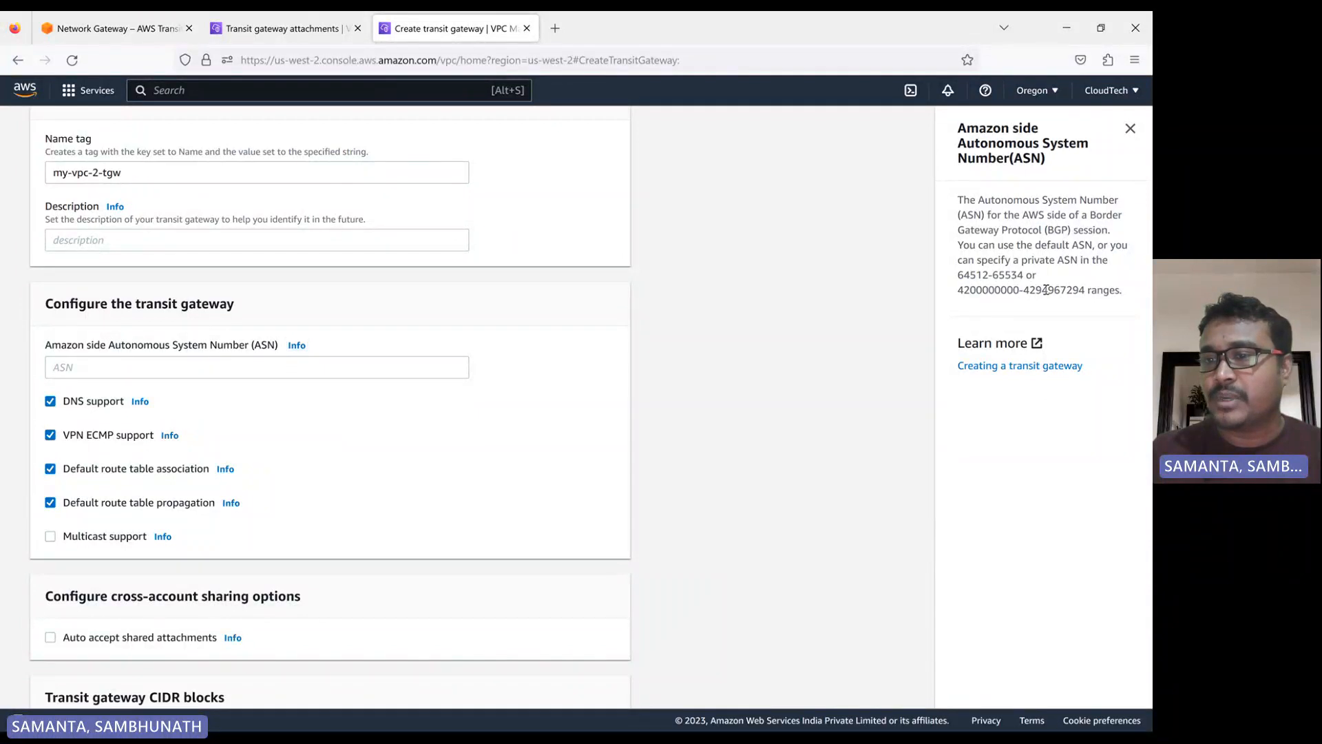
double_click(1046, 289)
click(1130, 129)
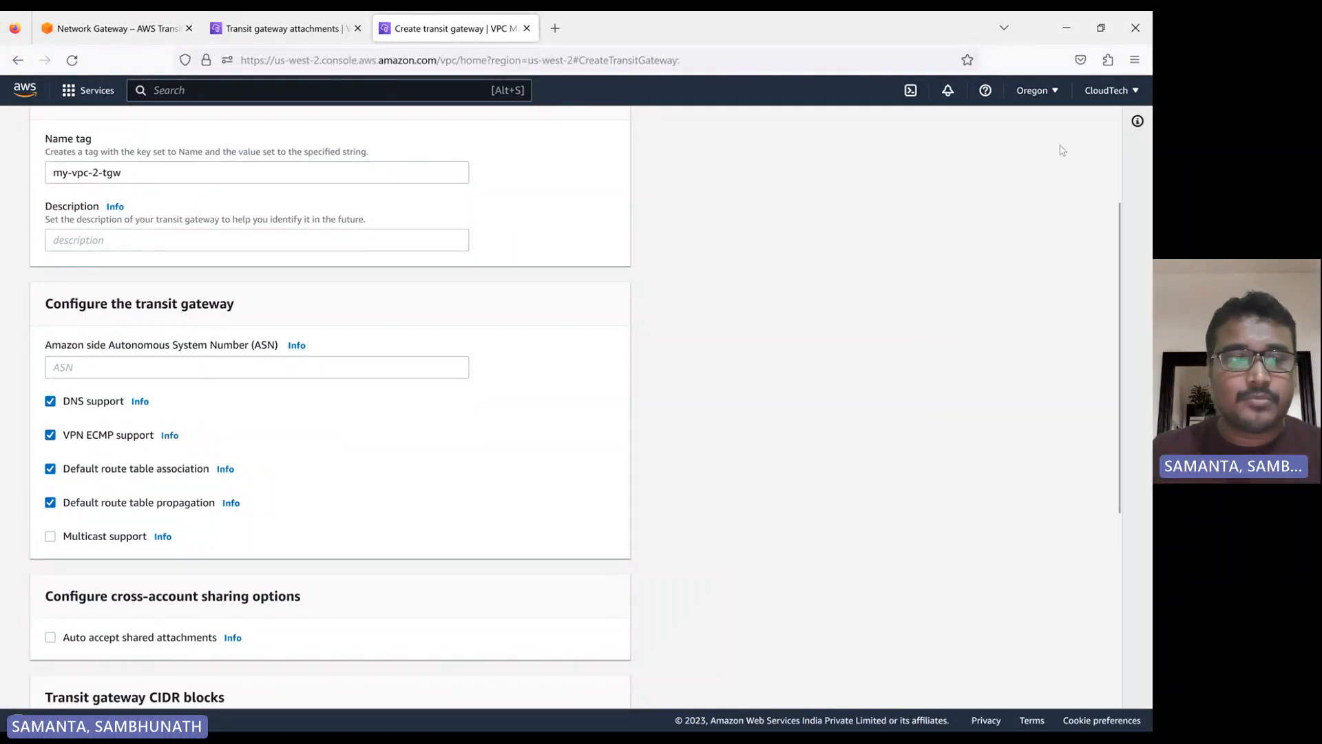
Create the my-vpc-2-tgw transit gateway, keeping the default options and leaving the ASN and CIDR blocks empty
scroll(178, 409, down, 3)
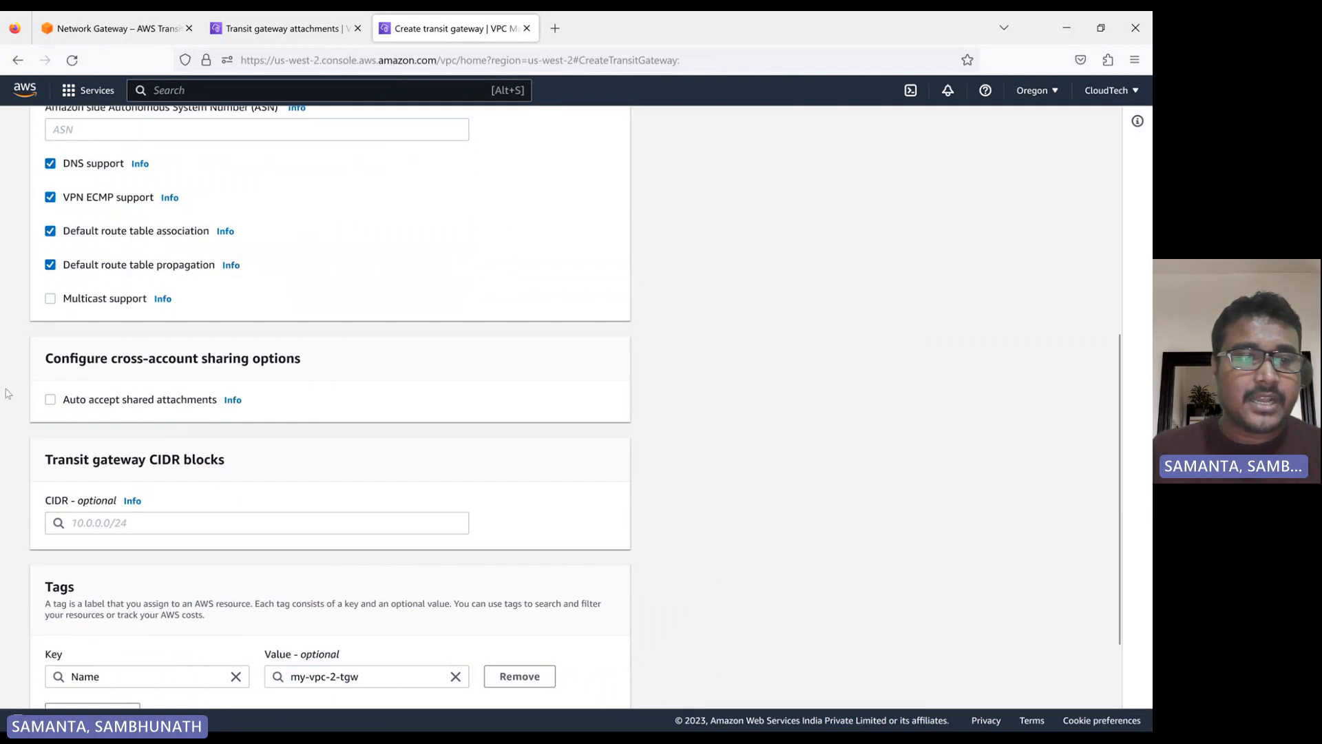
scroll(23, 525, down, 2)
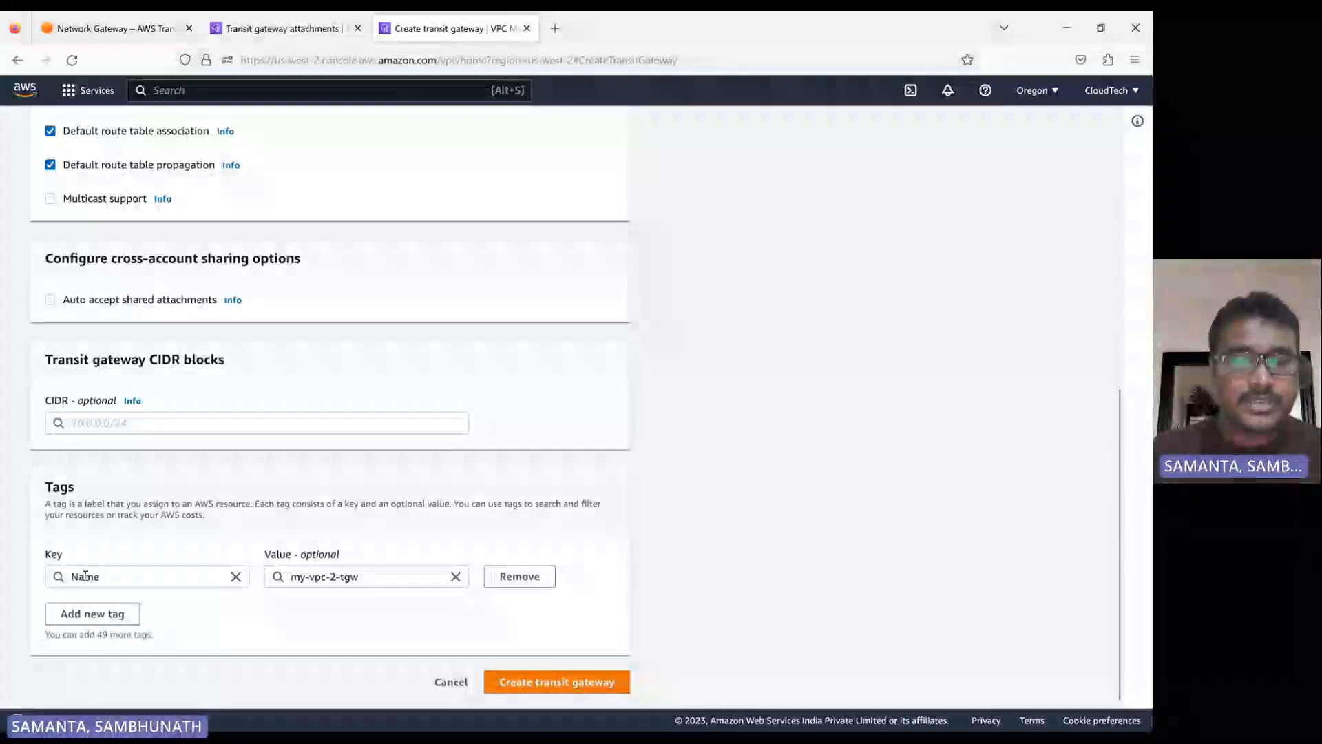
click(559, 683)
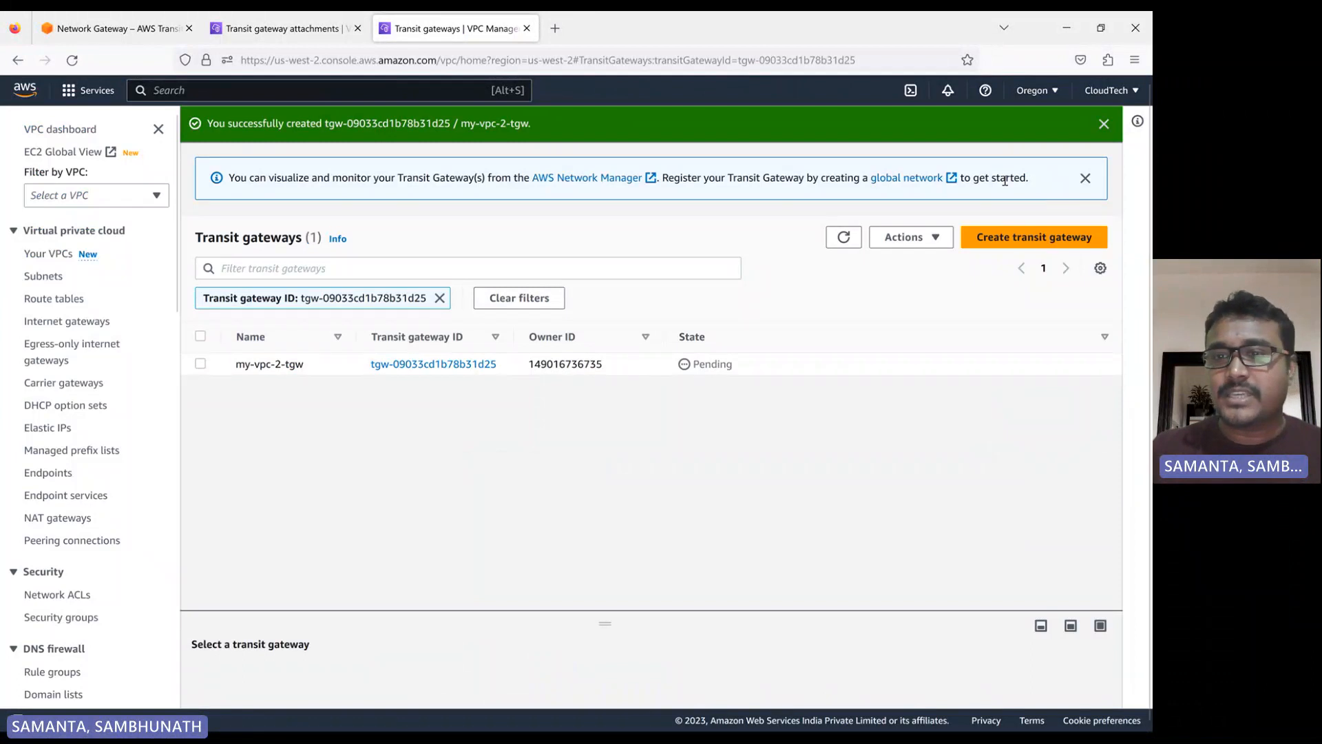
Refresh the Oregon transit gateways list and switch to the transit gateway attachments in N. Virginia
click(843, 237)
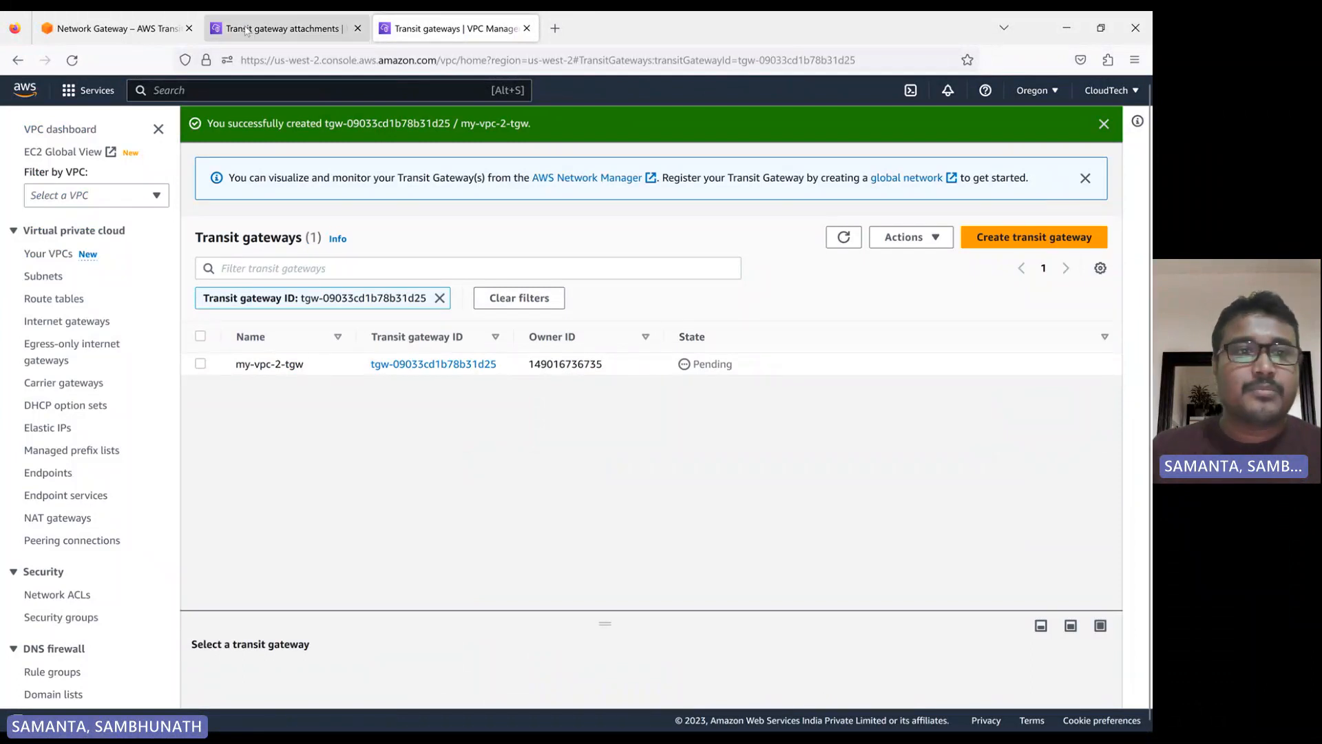
click(279, 29)
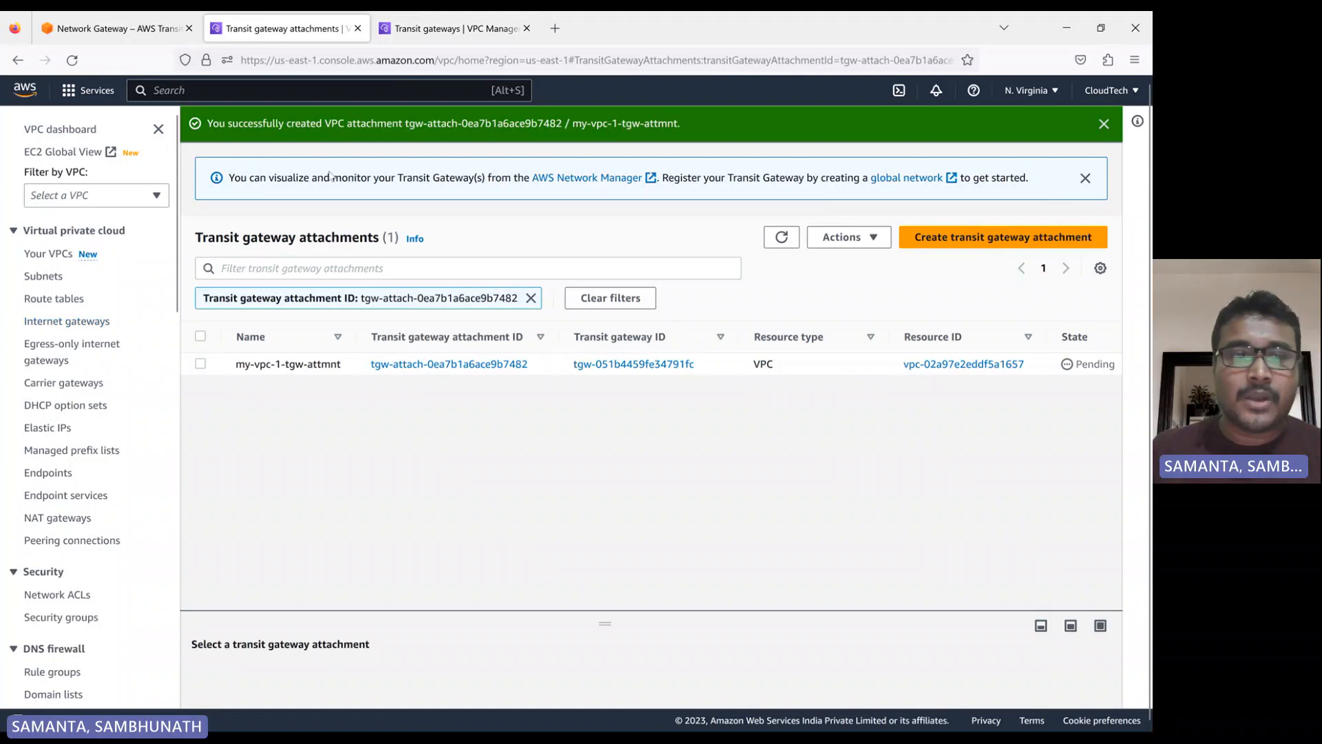
Refresh the N. Virginia transit gateway attachments list and open the transit gateway route tables
scroll(64, 365, down, 3)
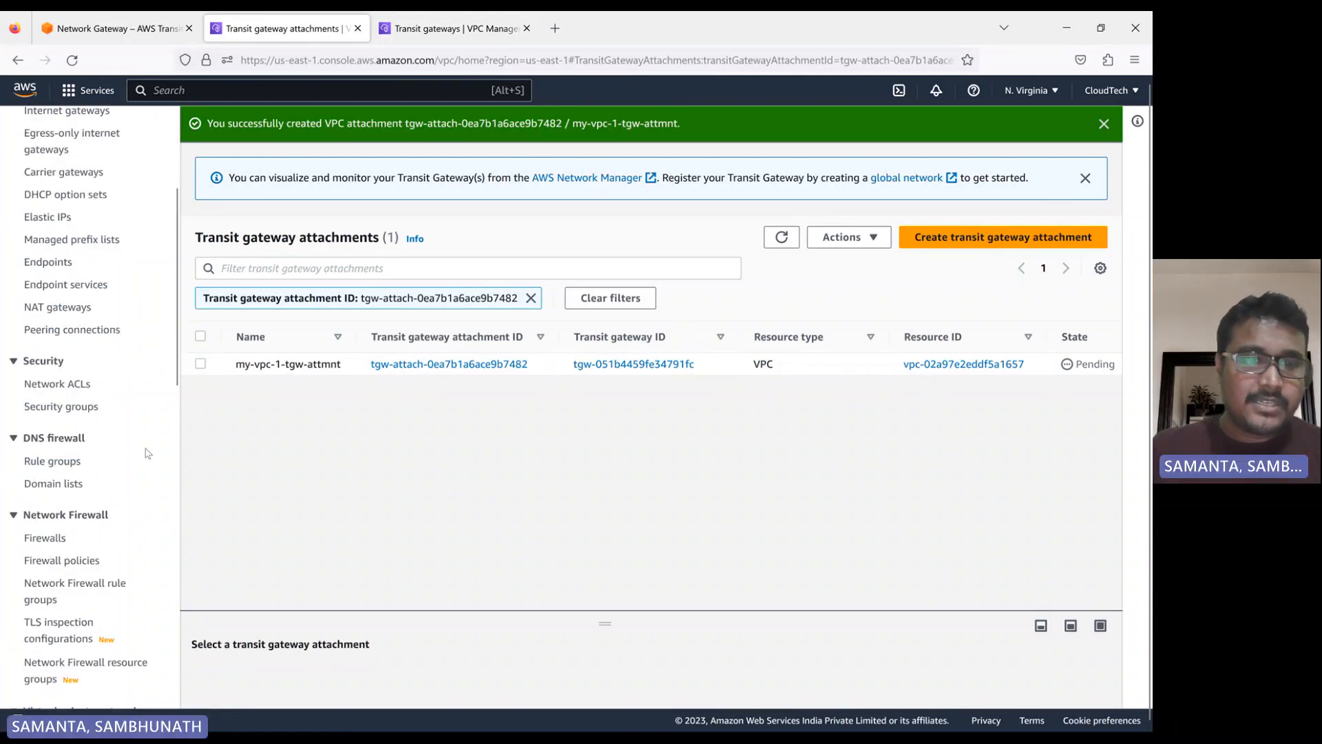
scroll(76, 475, down, 3)
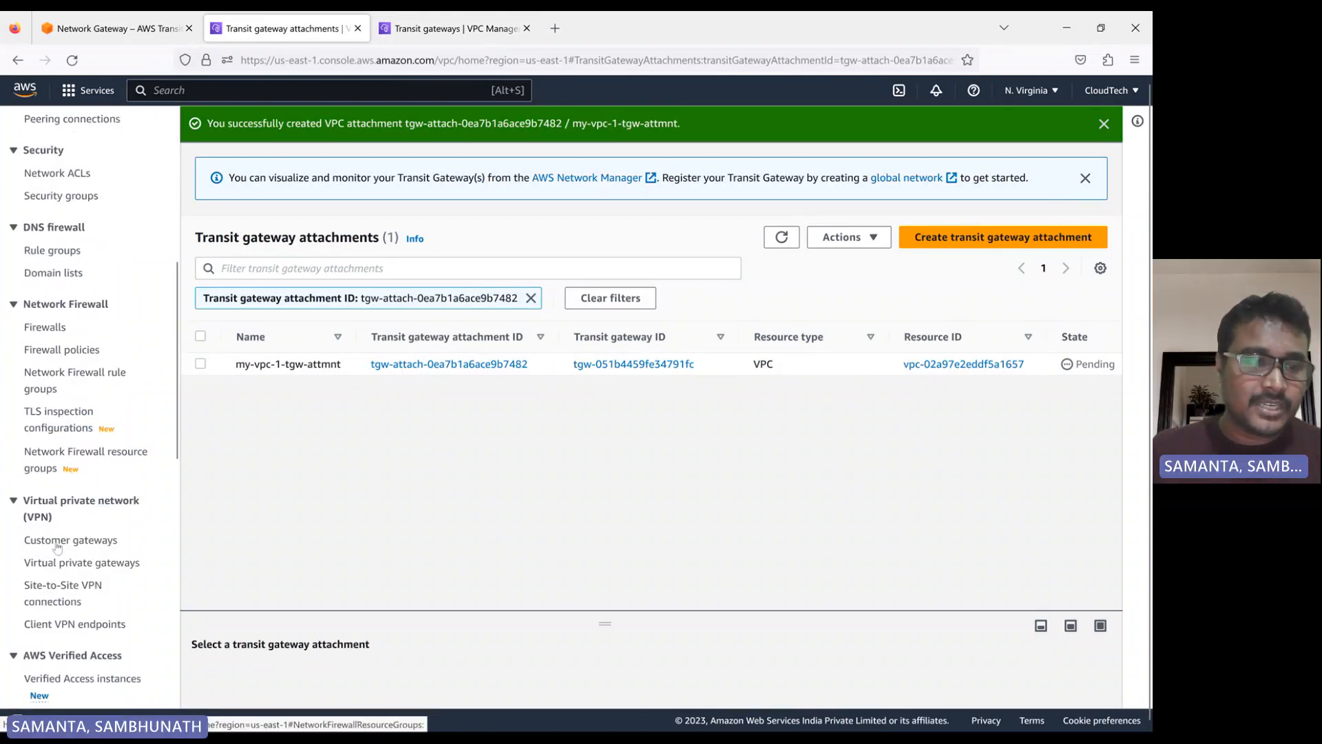
scroll(70, 603, down, 4)
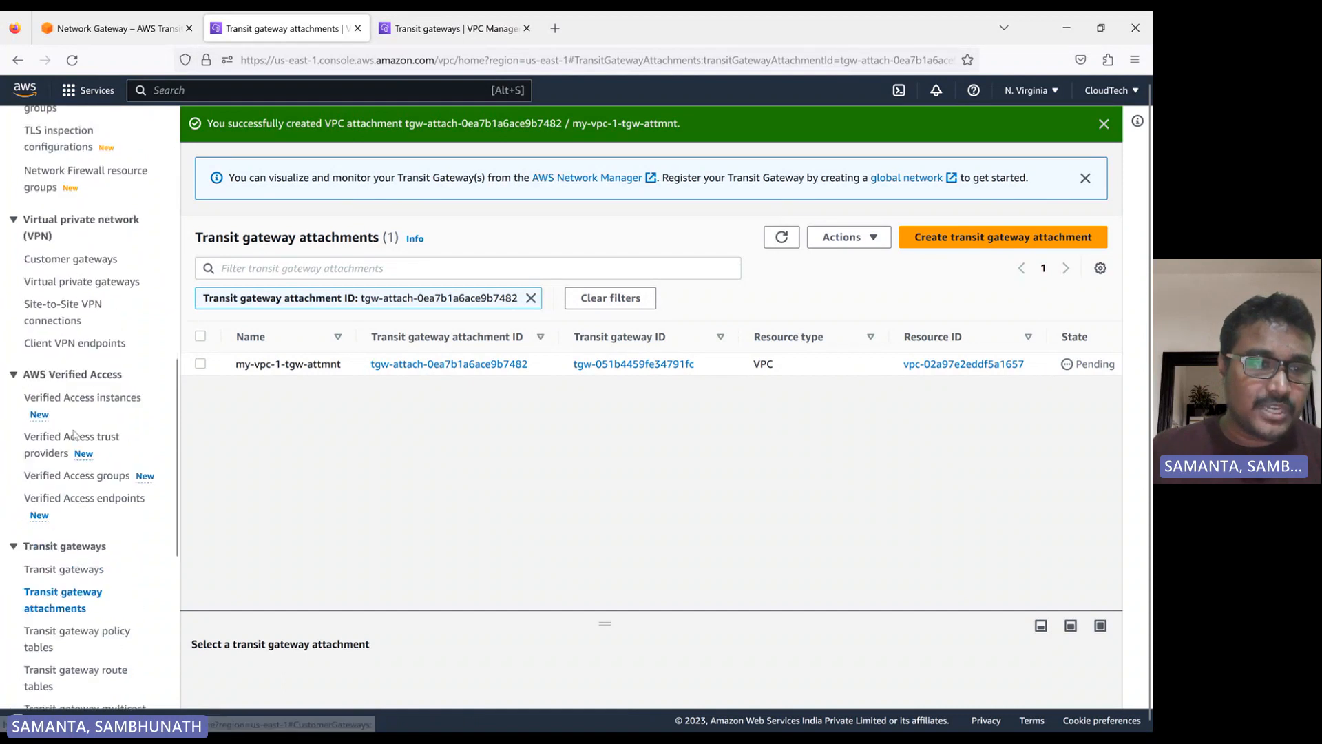
scroll(81, 531, down, 1)
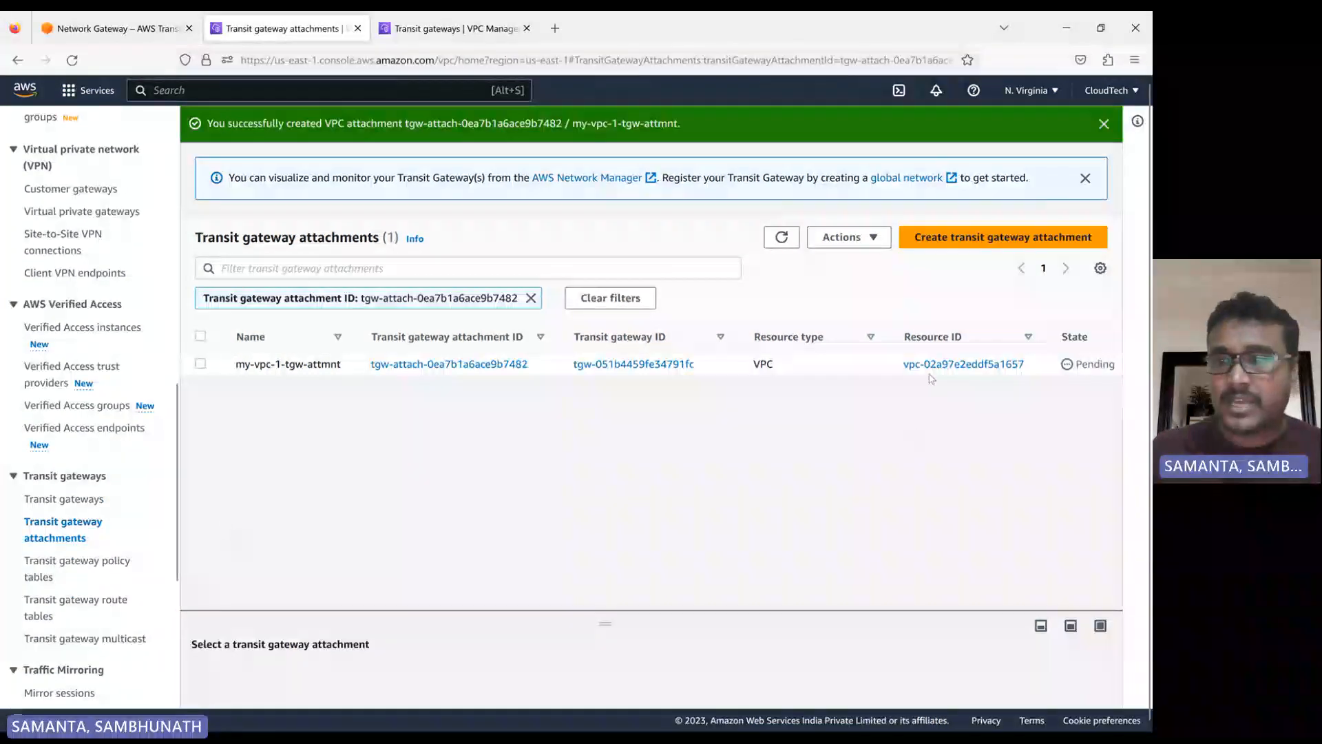
click(796, 238)
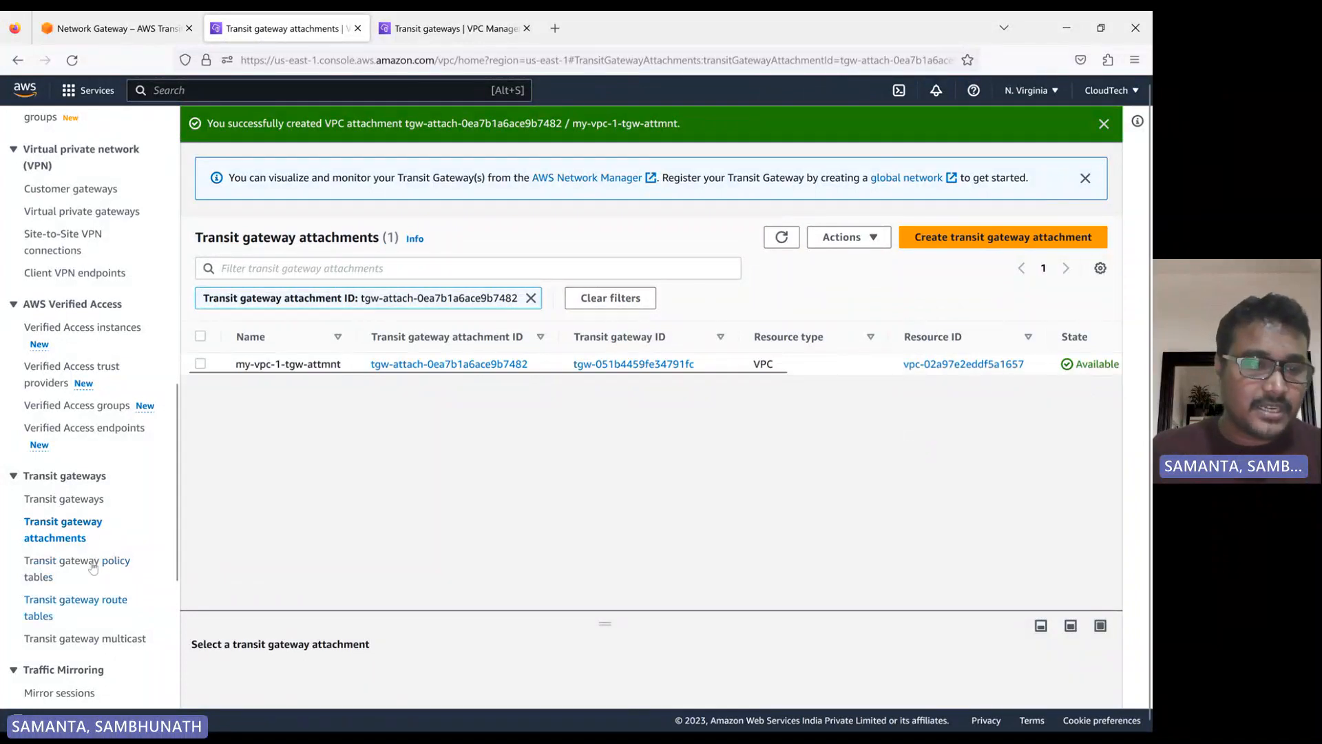
scroll(72, 493, down, 2)
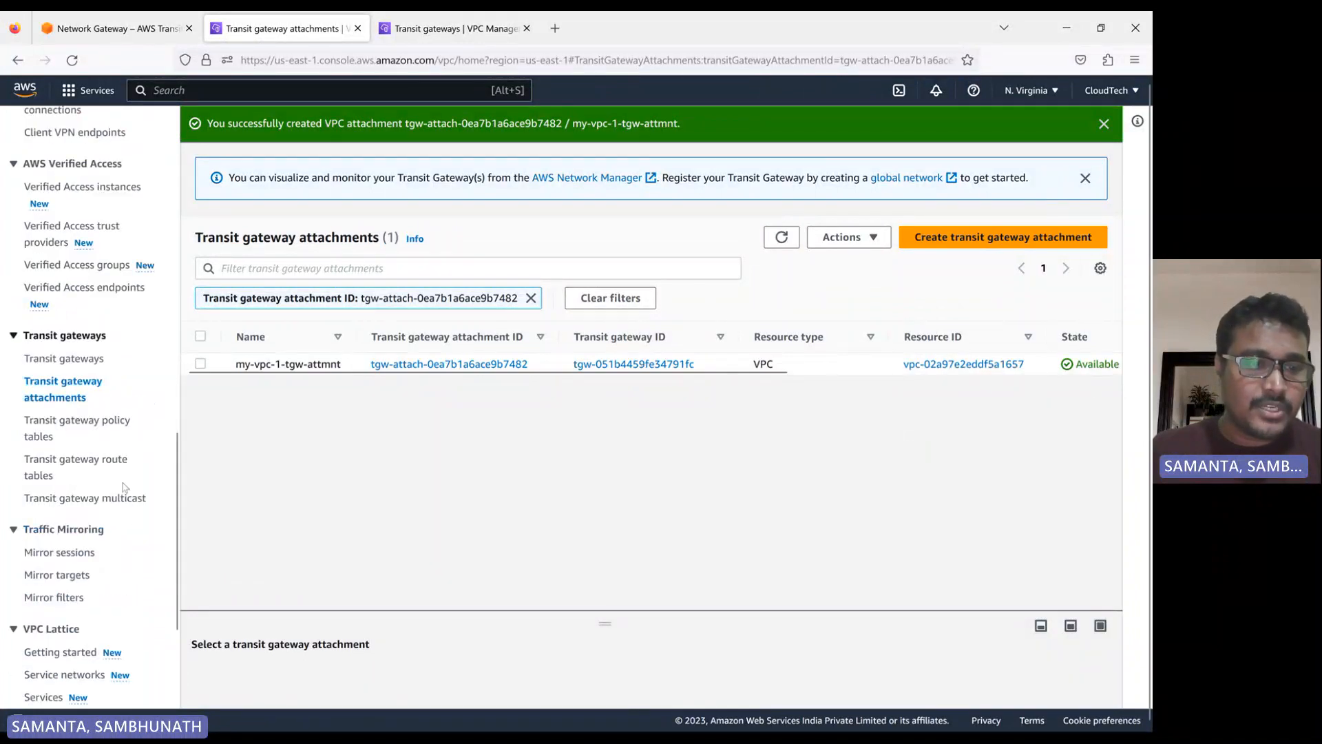
click(47, 465)
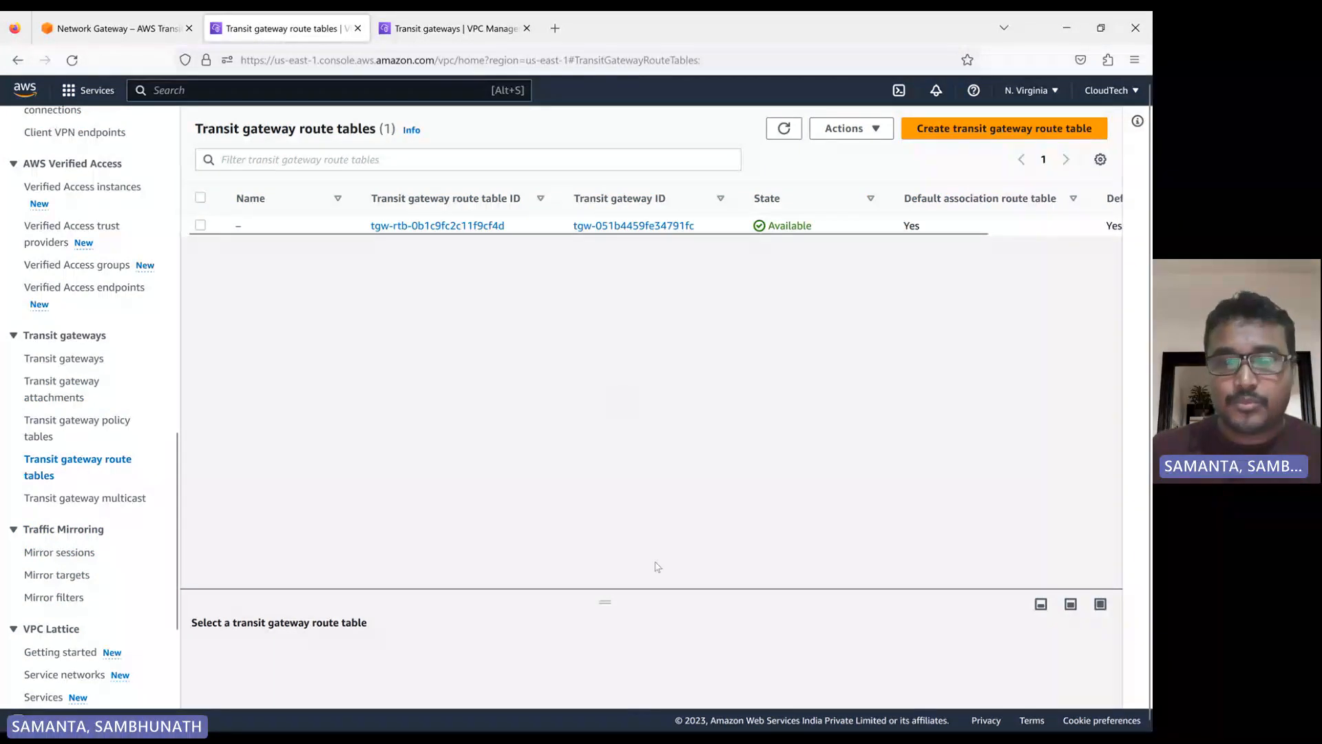
Examine the propagations and routes of the N. Virginia transit gateway route table, including the route type
drag(599, 591, 601, 346)
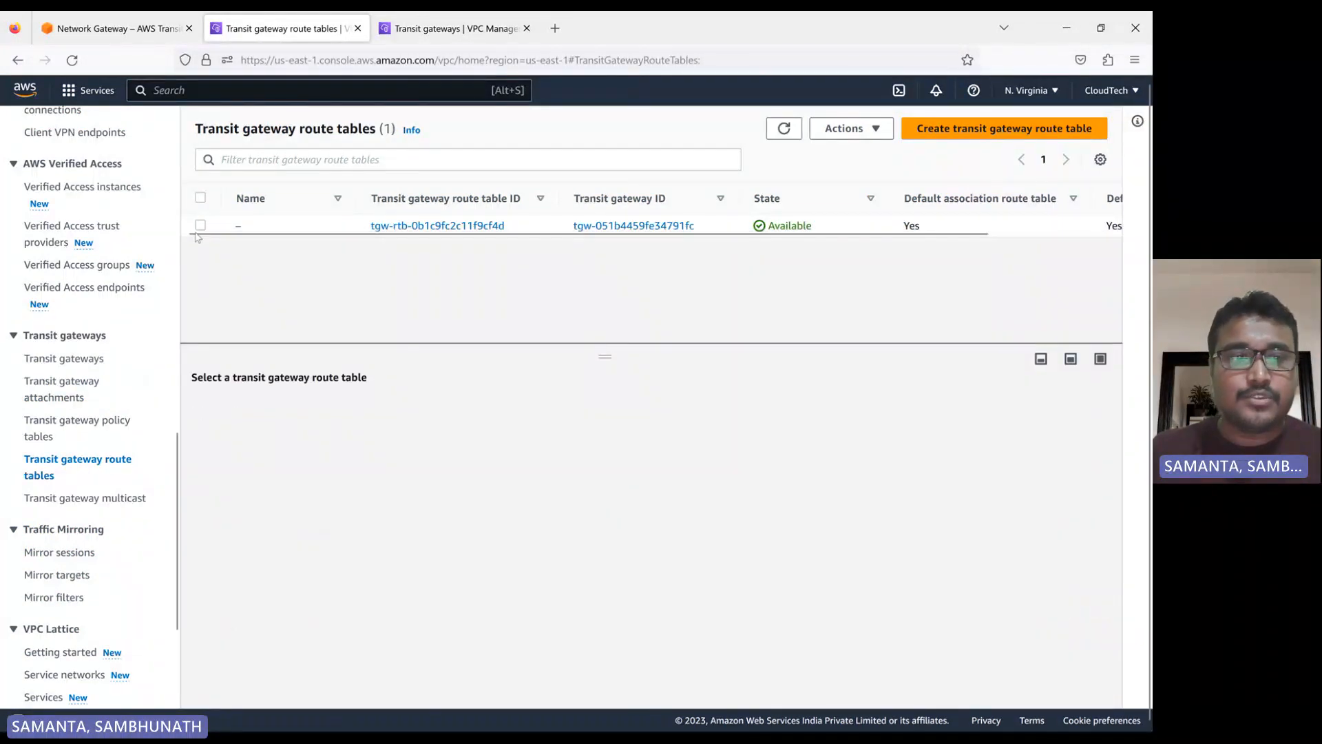
click(201, 225)
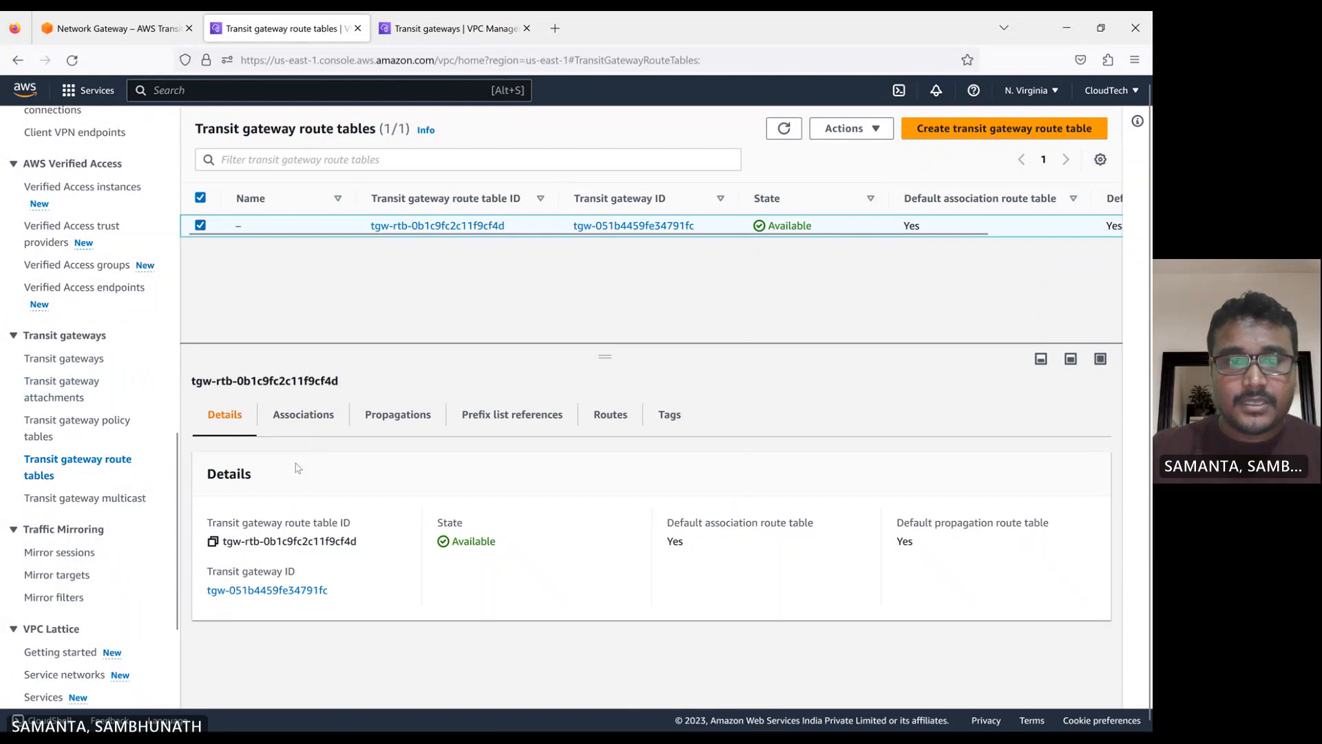
click(391, 418)
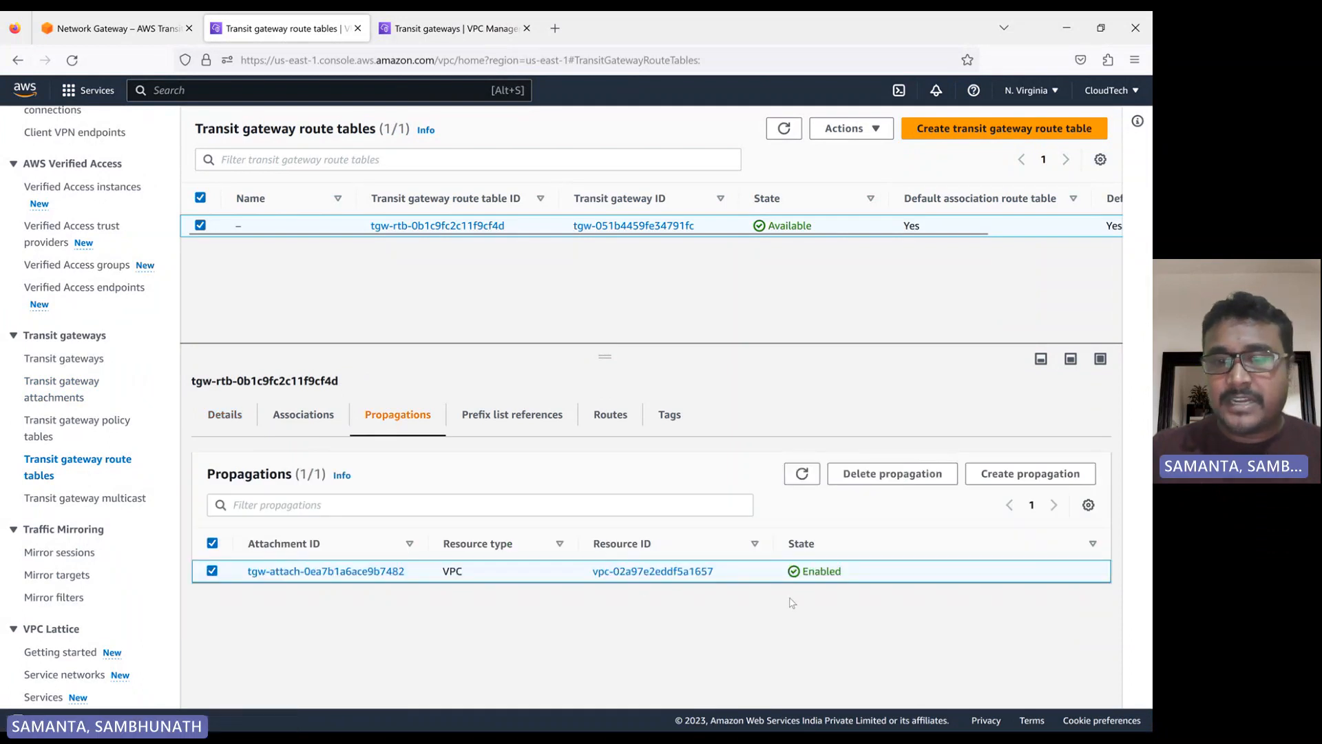
click(610, 415)
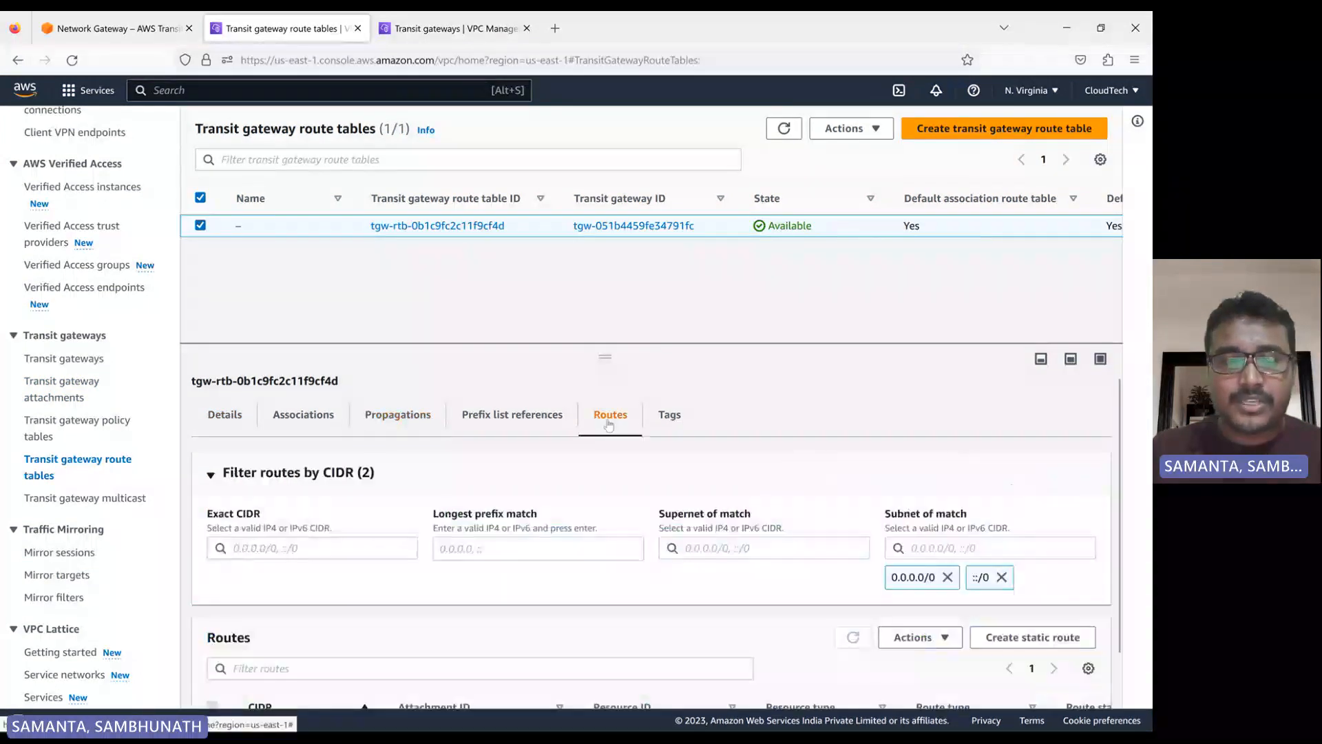
scroll(482, 496, down, 2)
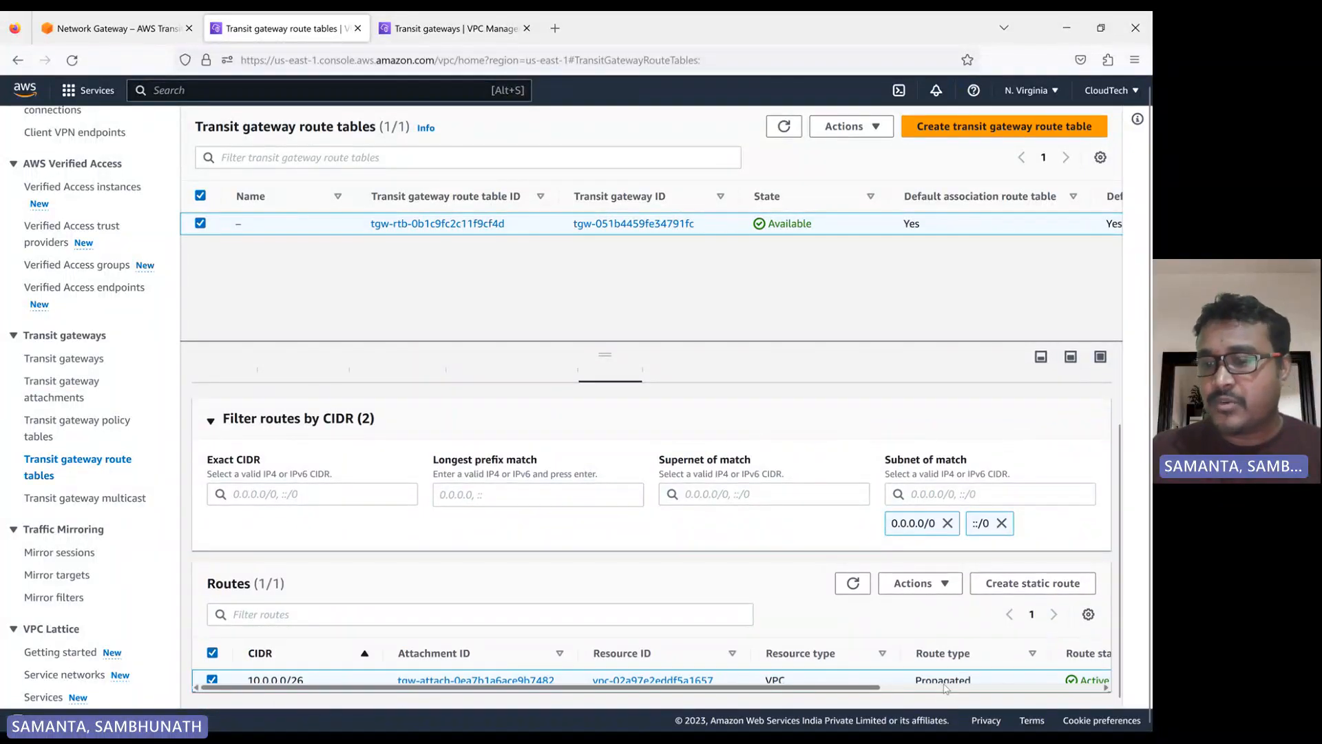
double_click(930, 680)
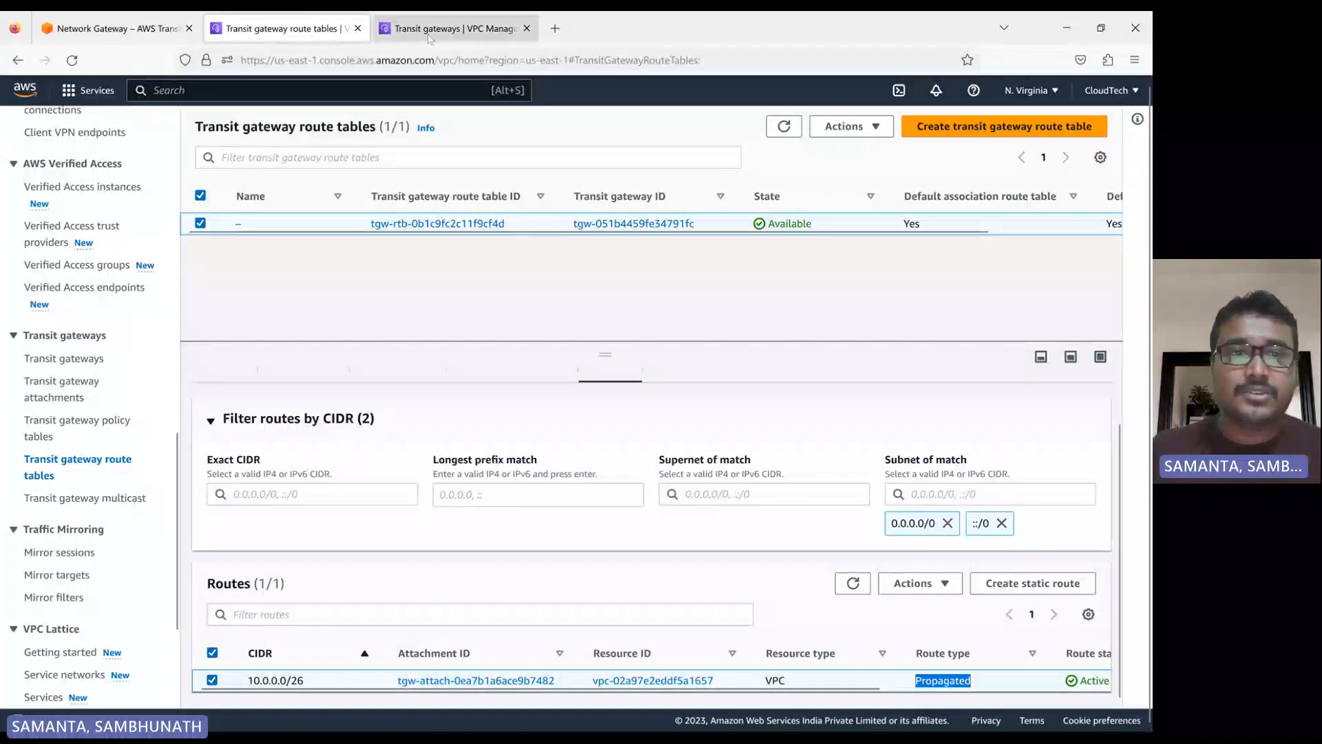
Review the transit gateway peering diagram in transit-gateways-2.png and return to the AWS console in the browser
scroll(96, 377, up, 4)
scroll(91, 379, up, 4)
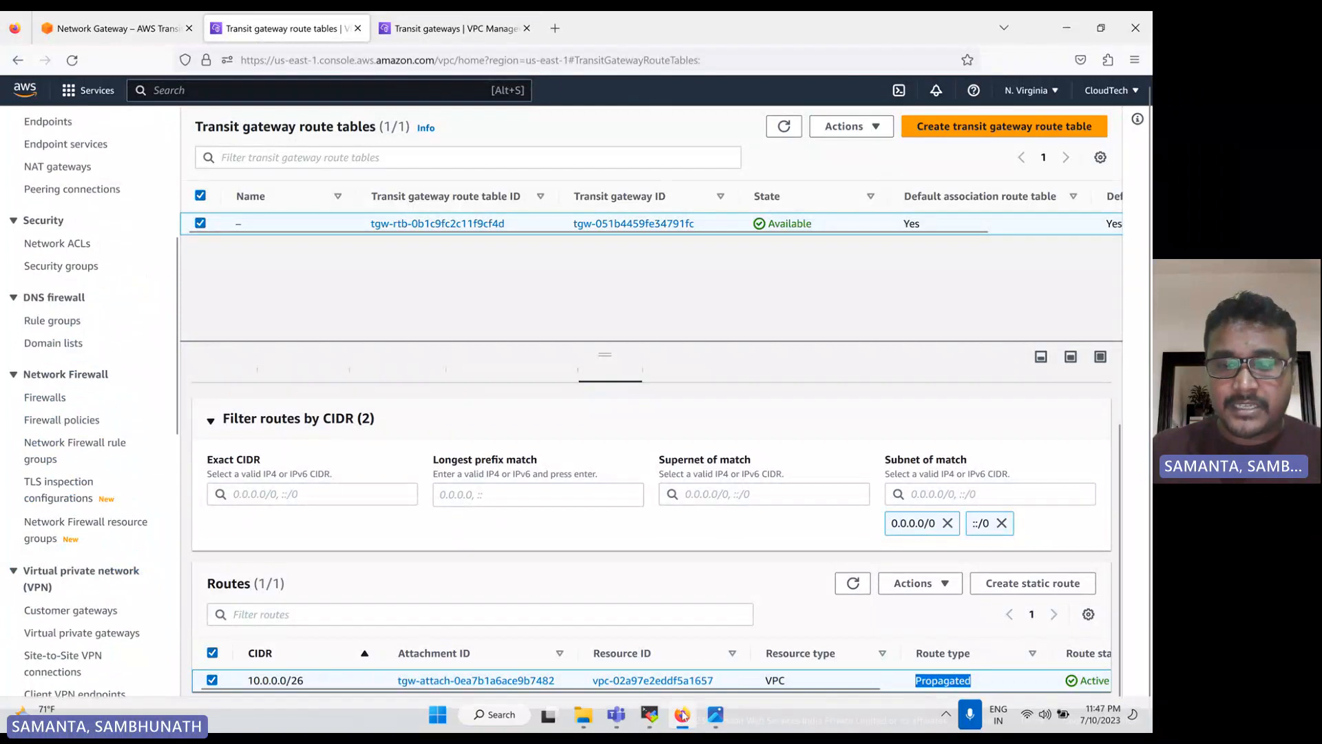
click(716, 714)
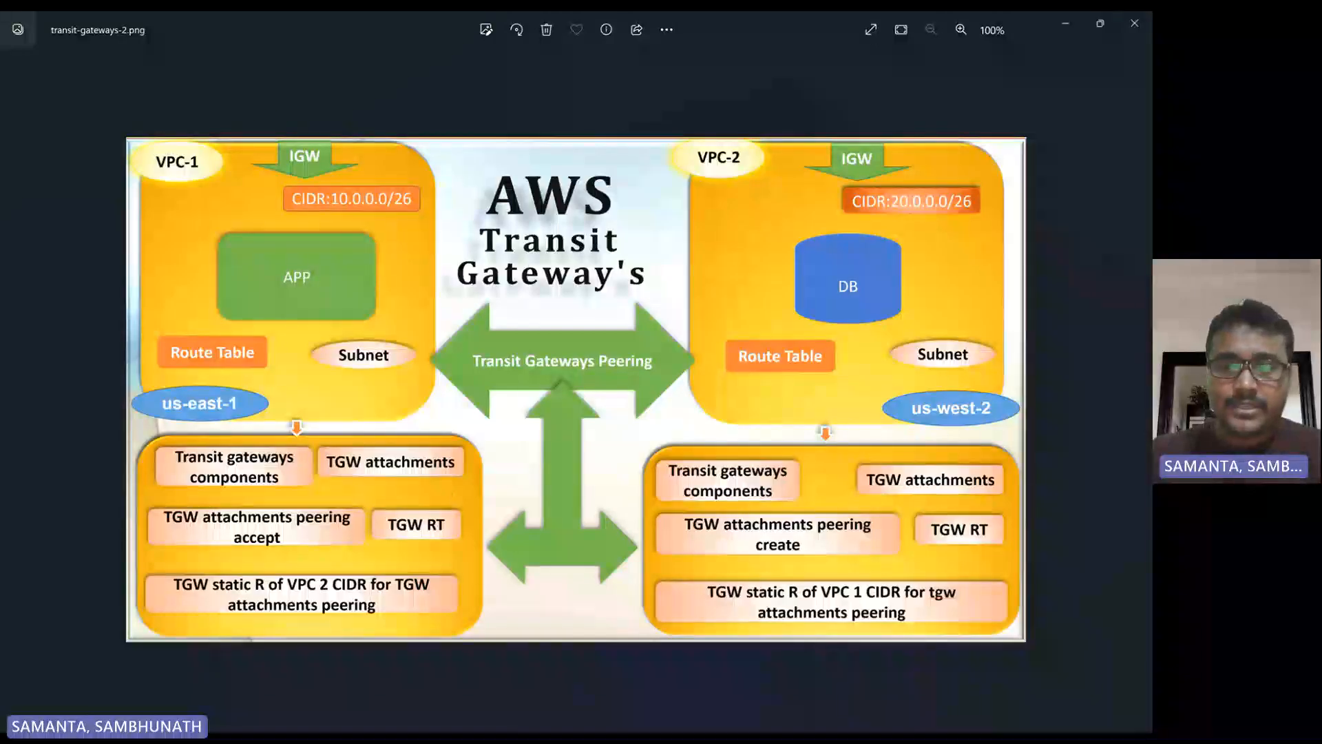
click(681, 715)
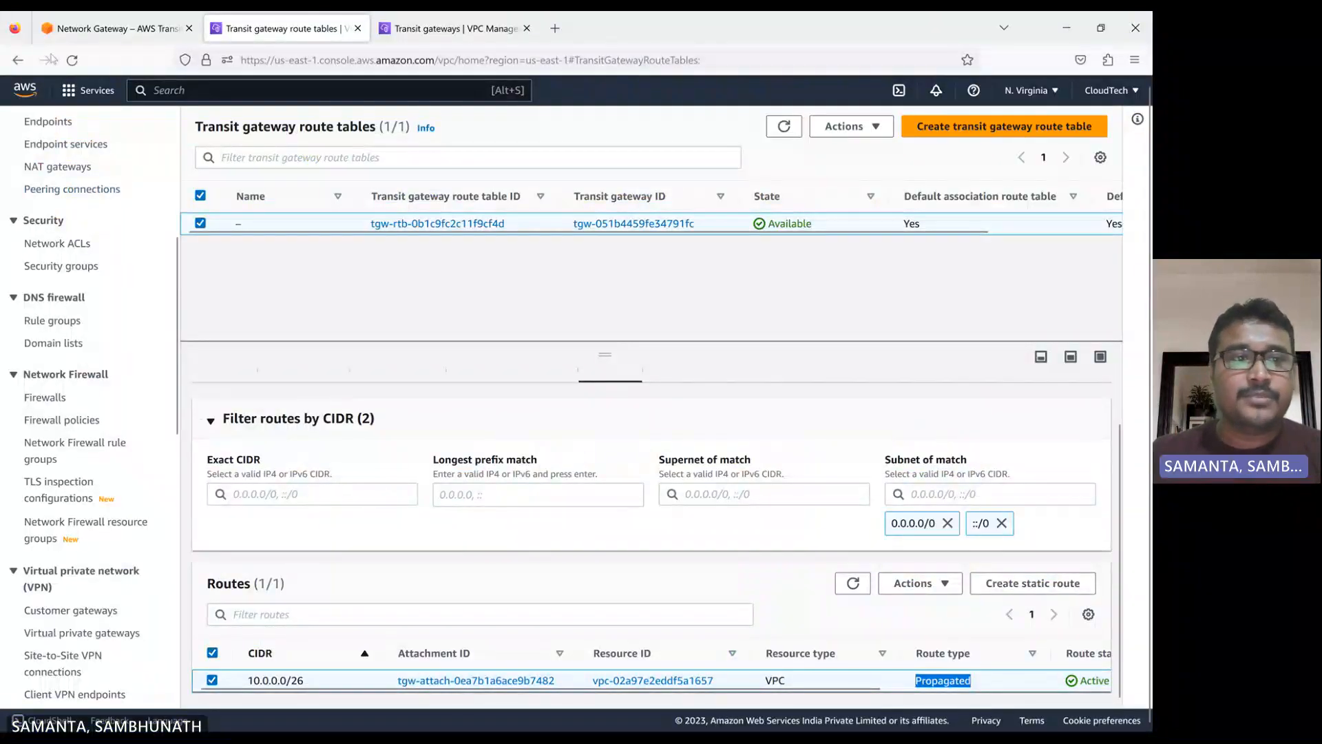
Start launching an EC2 instance in N. Virginia and name it app
click(61, 96)
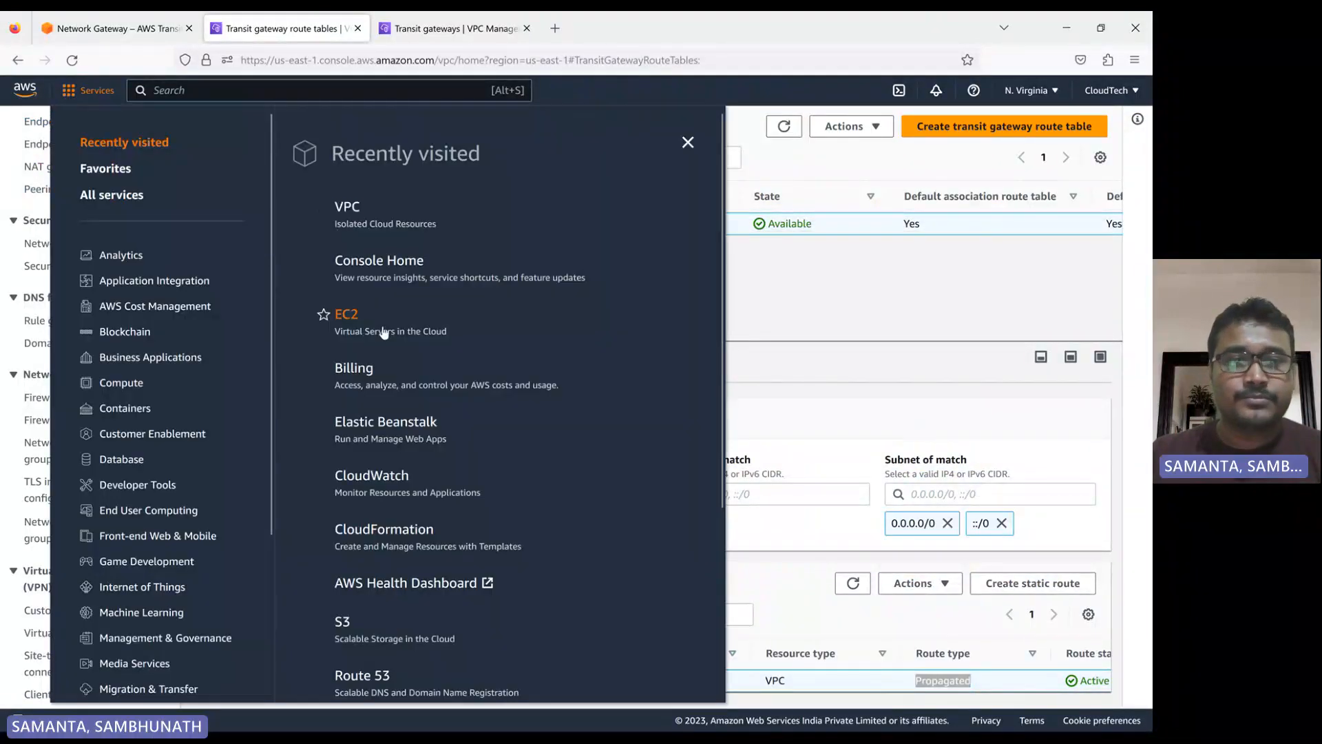
click(350, 314)
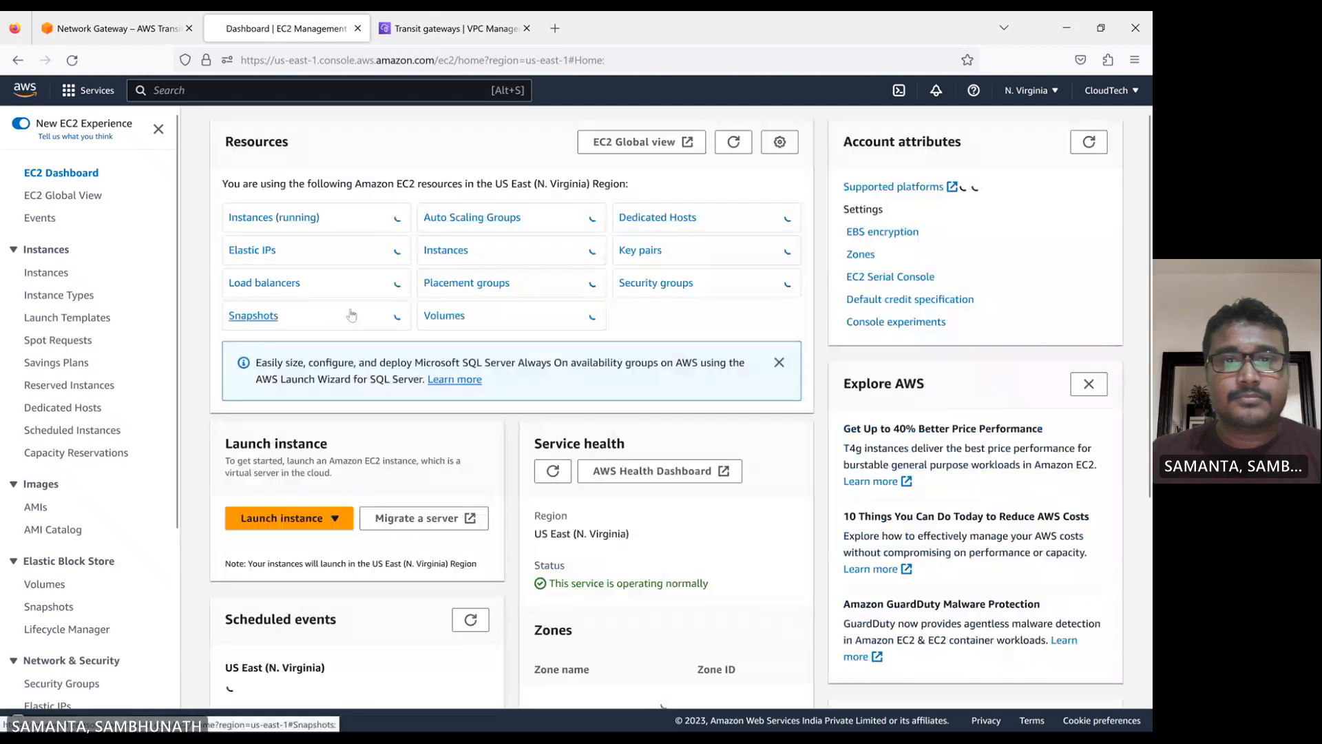
click(303, 219)
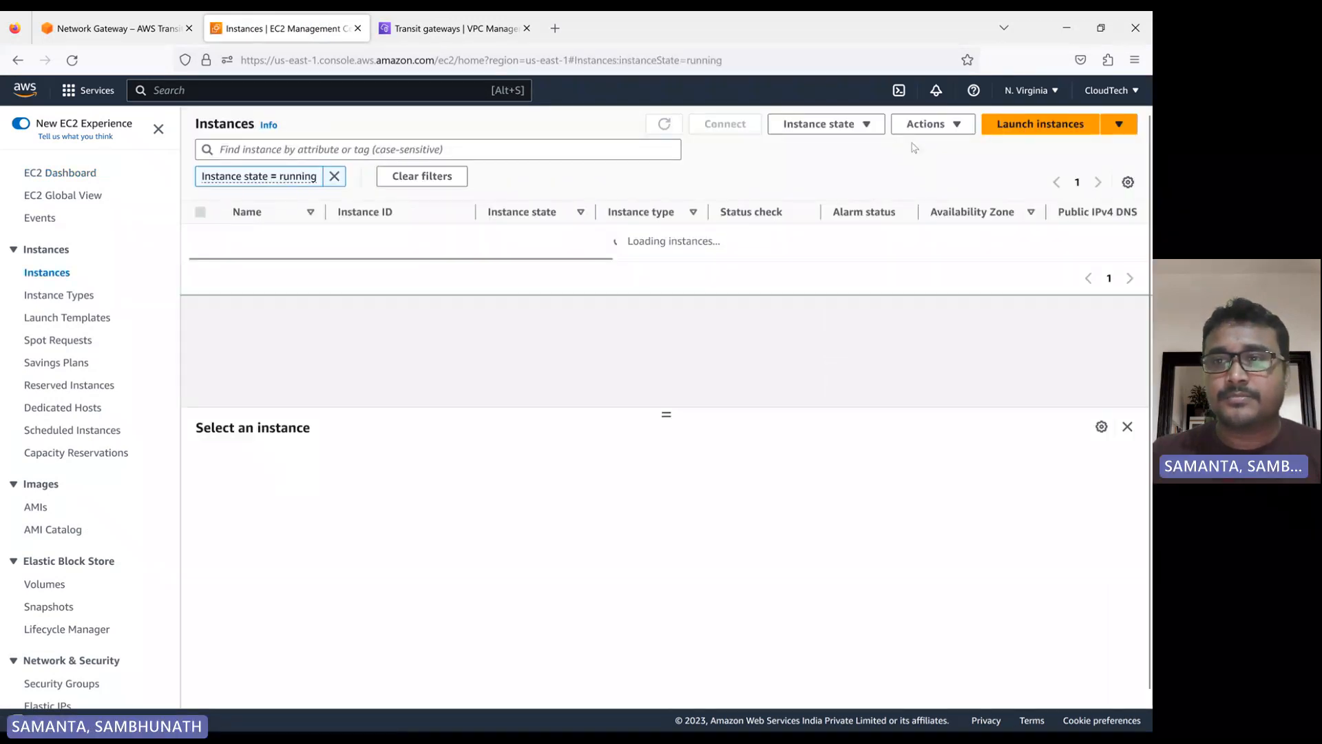
click(1047, 123)
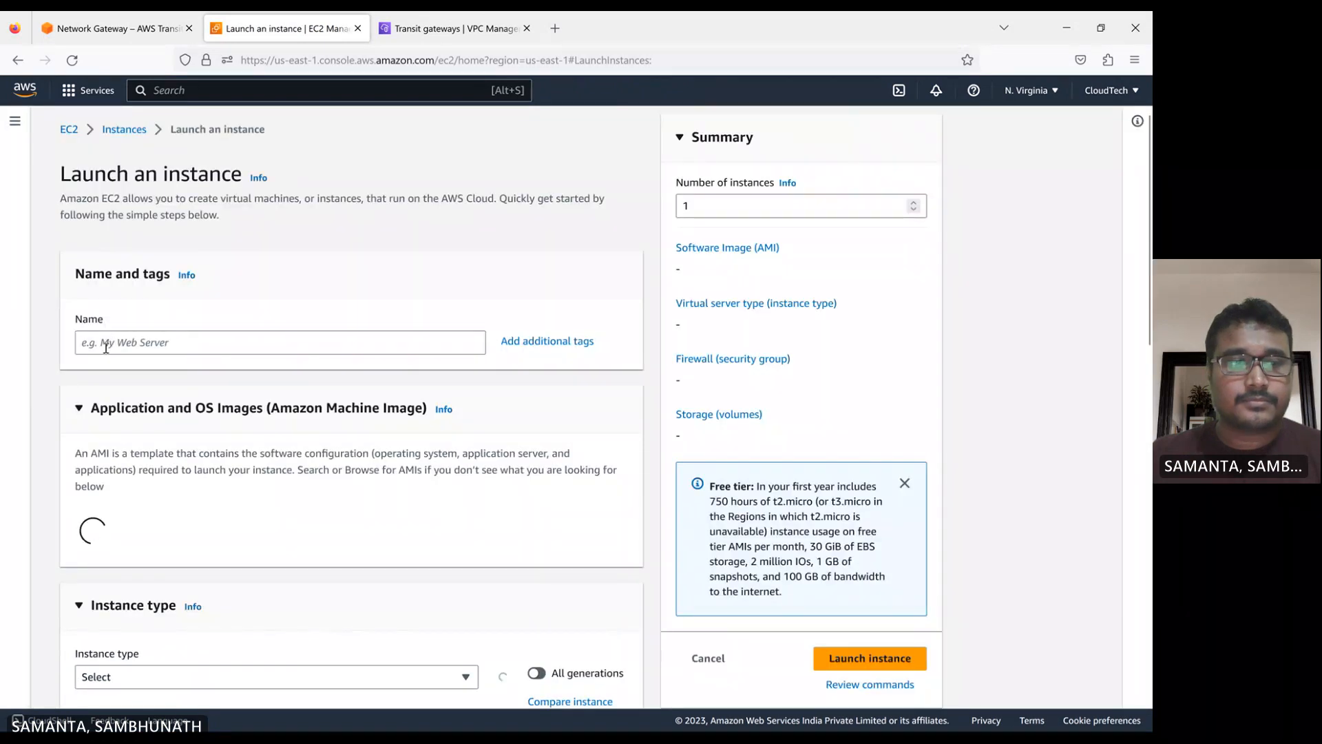
click(106, 348)
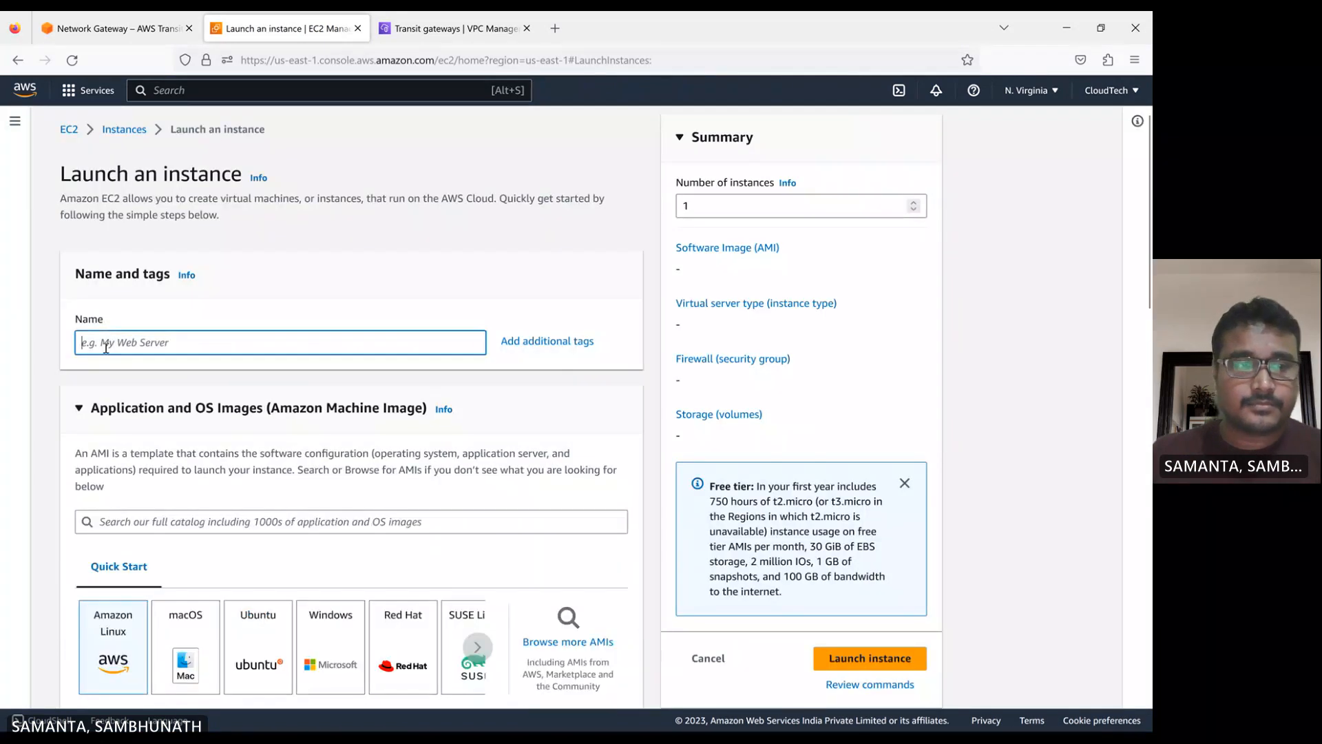
text(app)
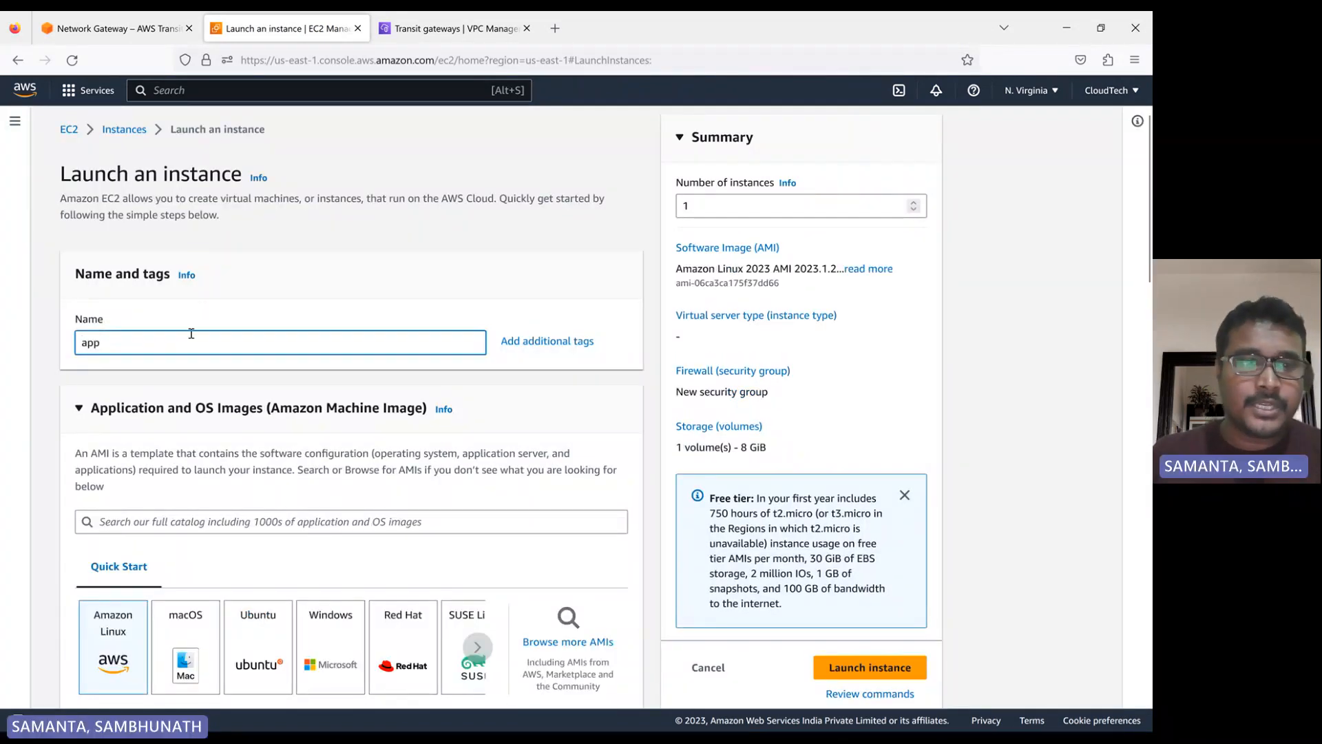
Keep the Amazon Linux 2023 image and t2.micro instance type, and choose the cloudTechPem key pair for the instance
scroll(248, 320, down, 6)
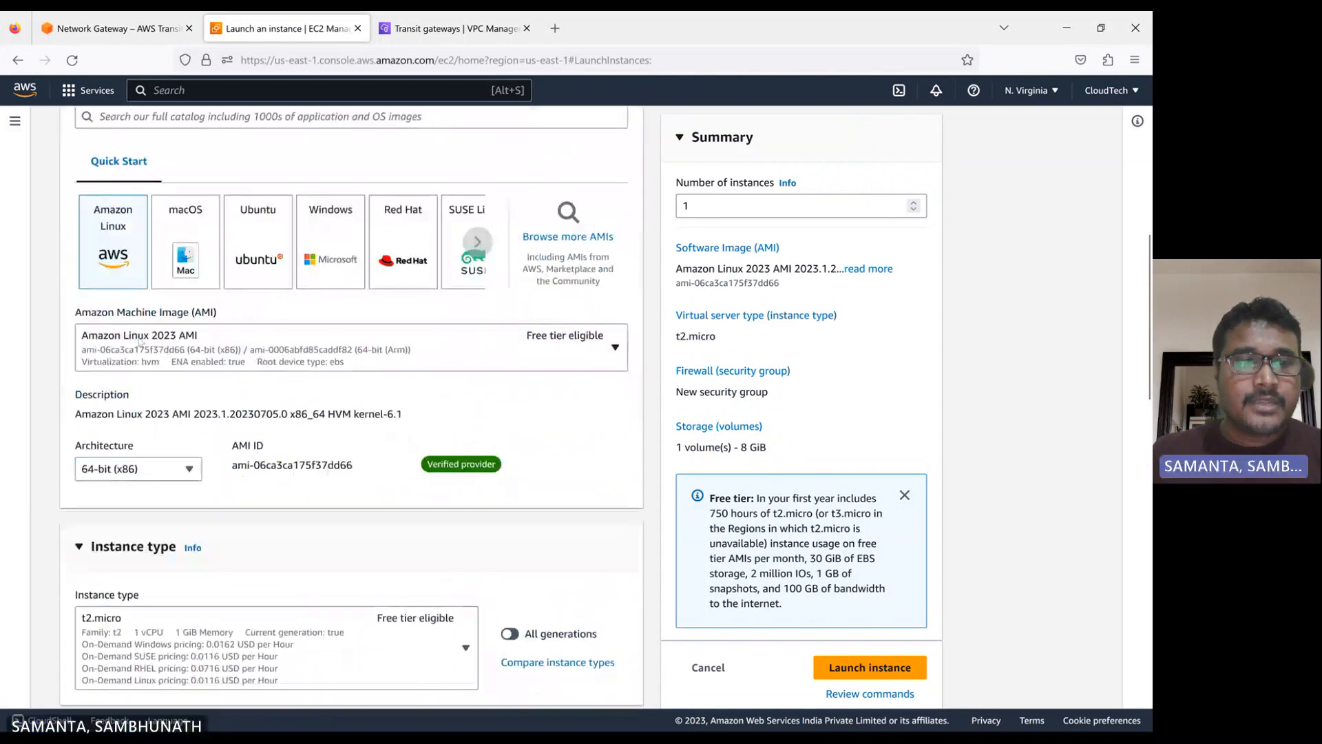
scroll(141, 329, down, 5)
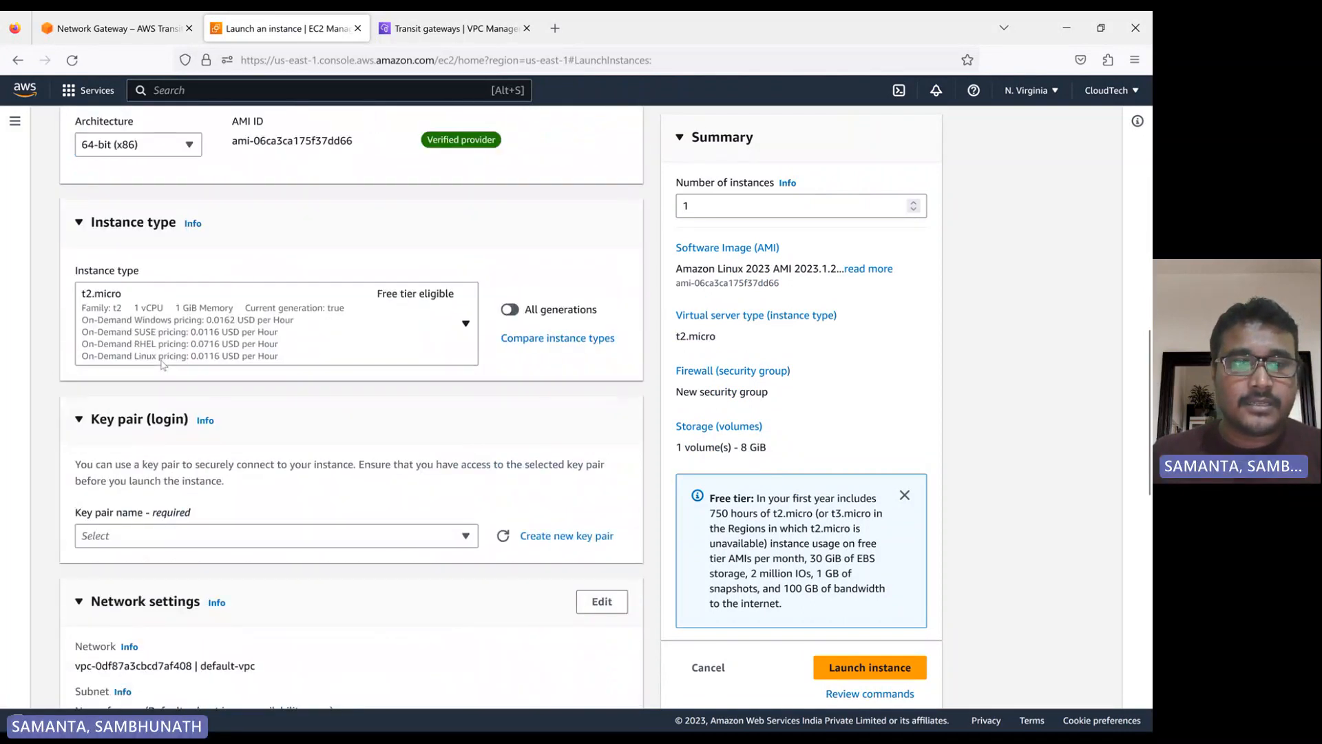
scroll(163, 365, down, 2)
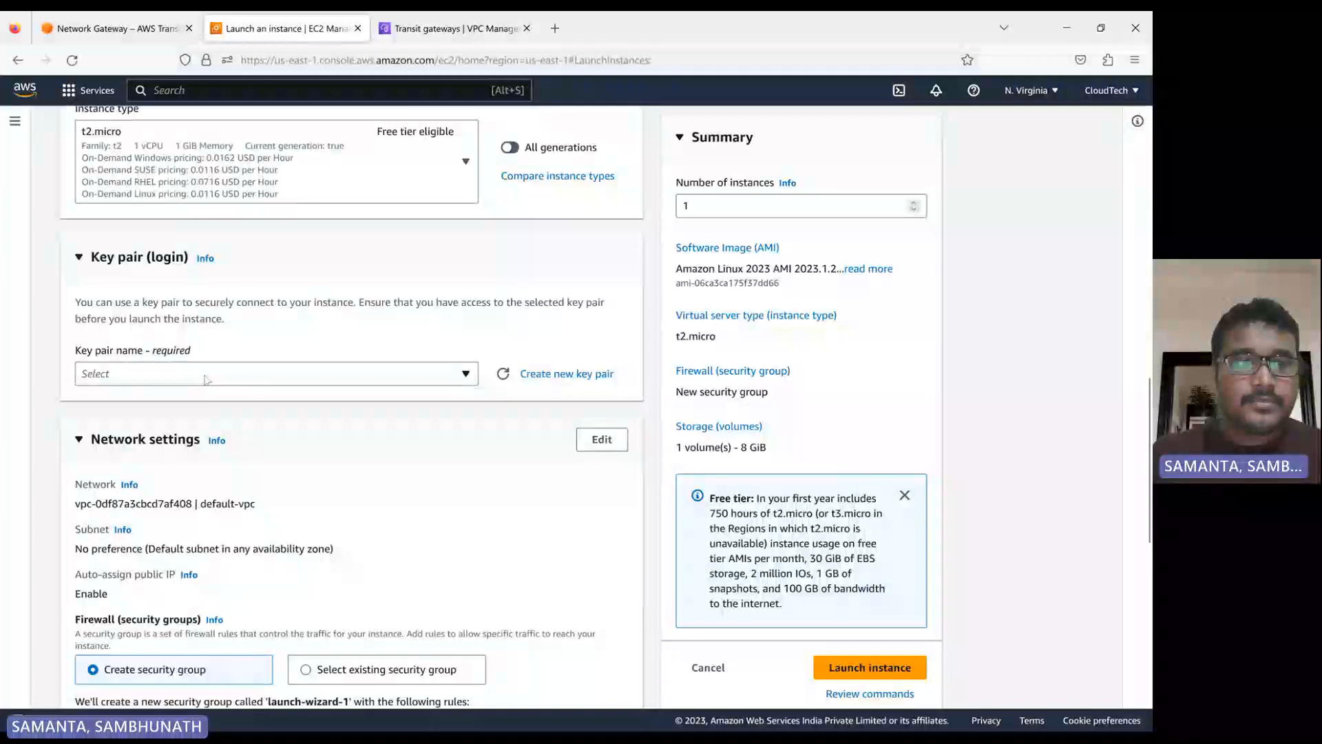
click(207, 378)
click(207, 380)
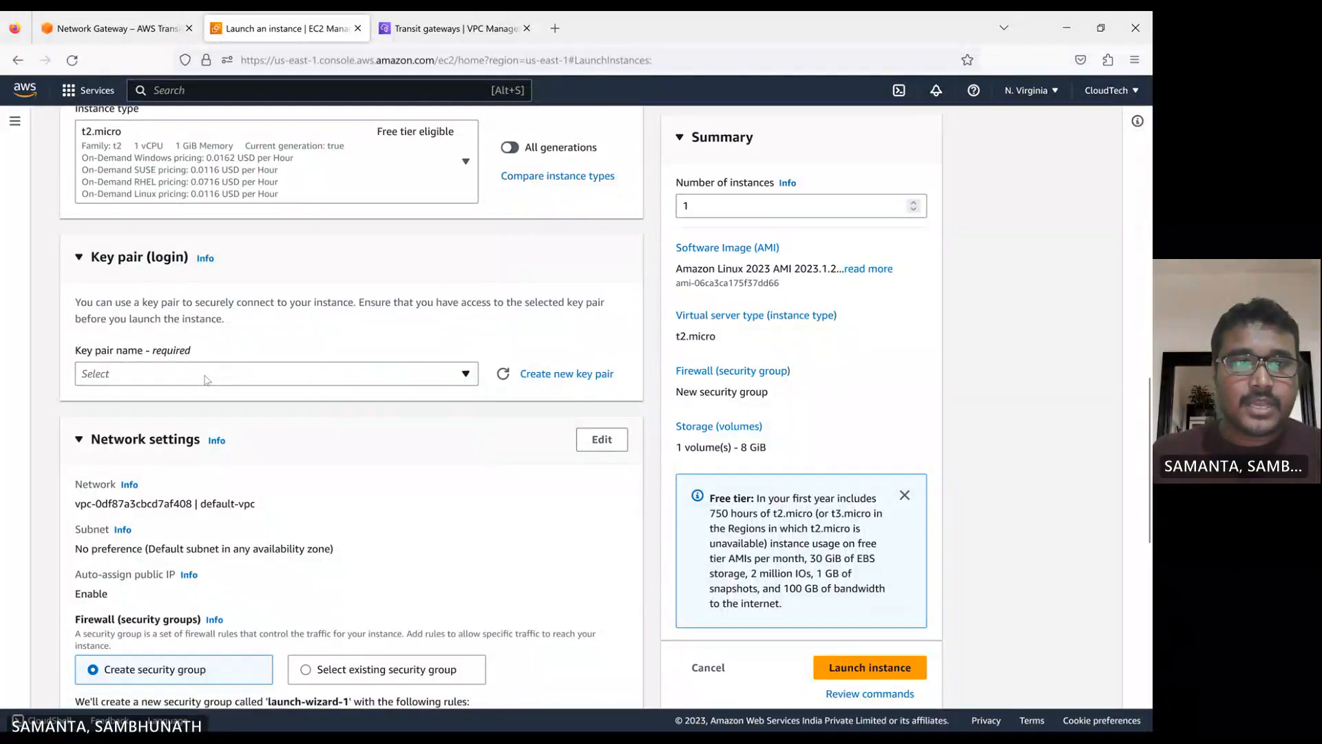
click(206, 380)
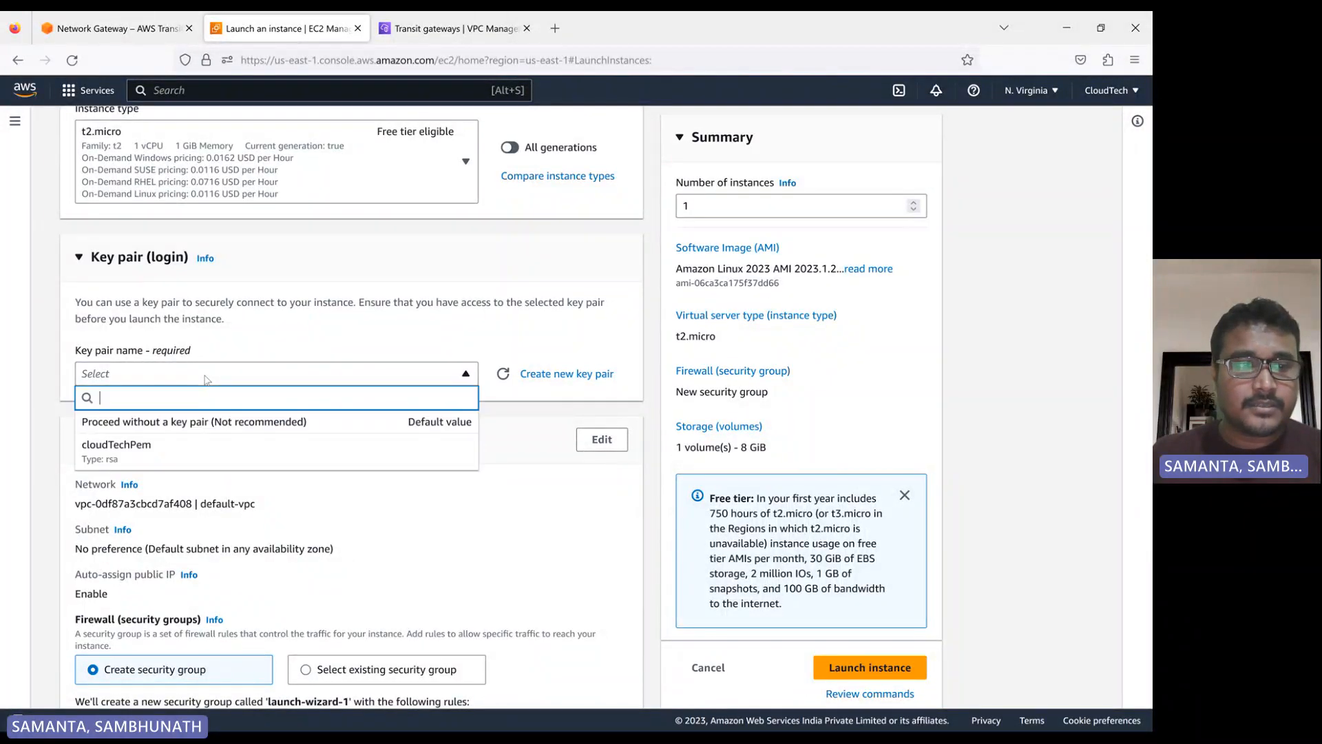
click(209, 441)
Edit the instance's network settings to use my-vpc-1 with my-vpc-1-subnet and enable auto-assignment of a public IP
scroll(311, 391, down, 3)
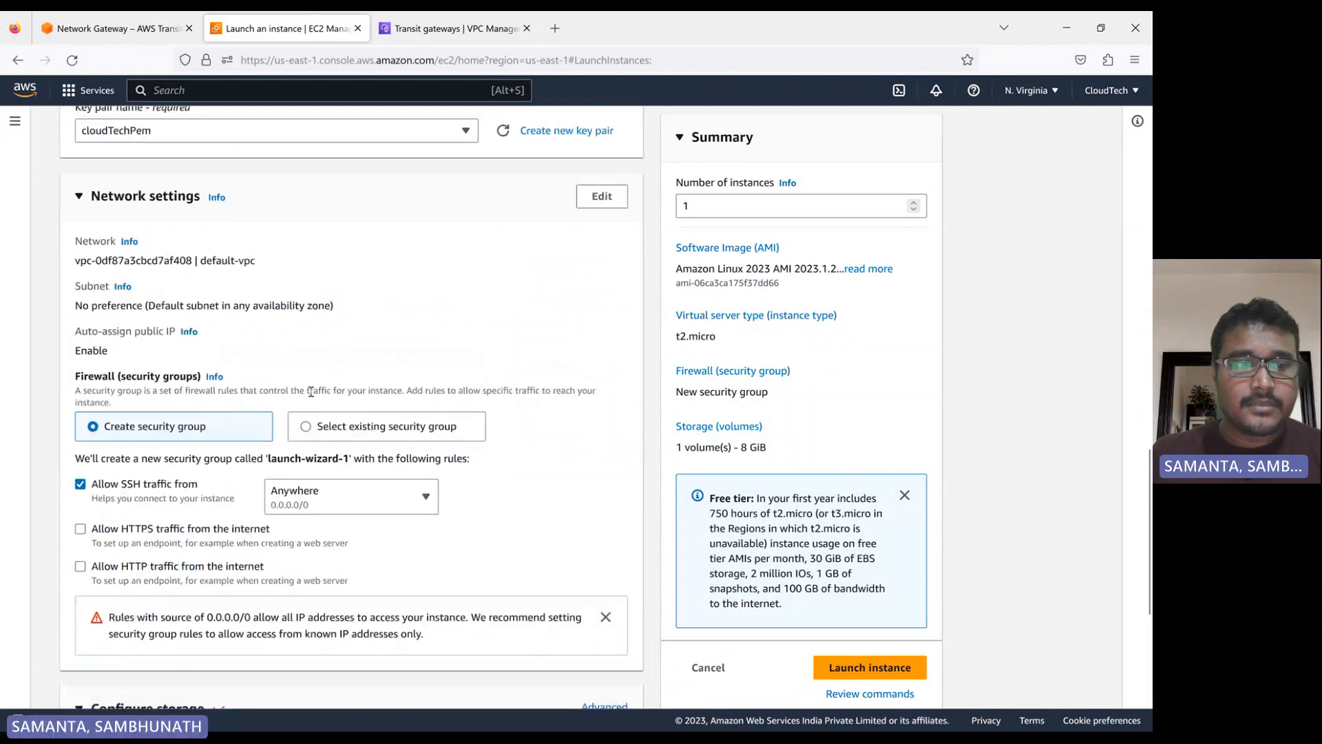
click(602, 196)
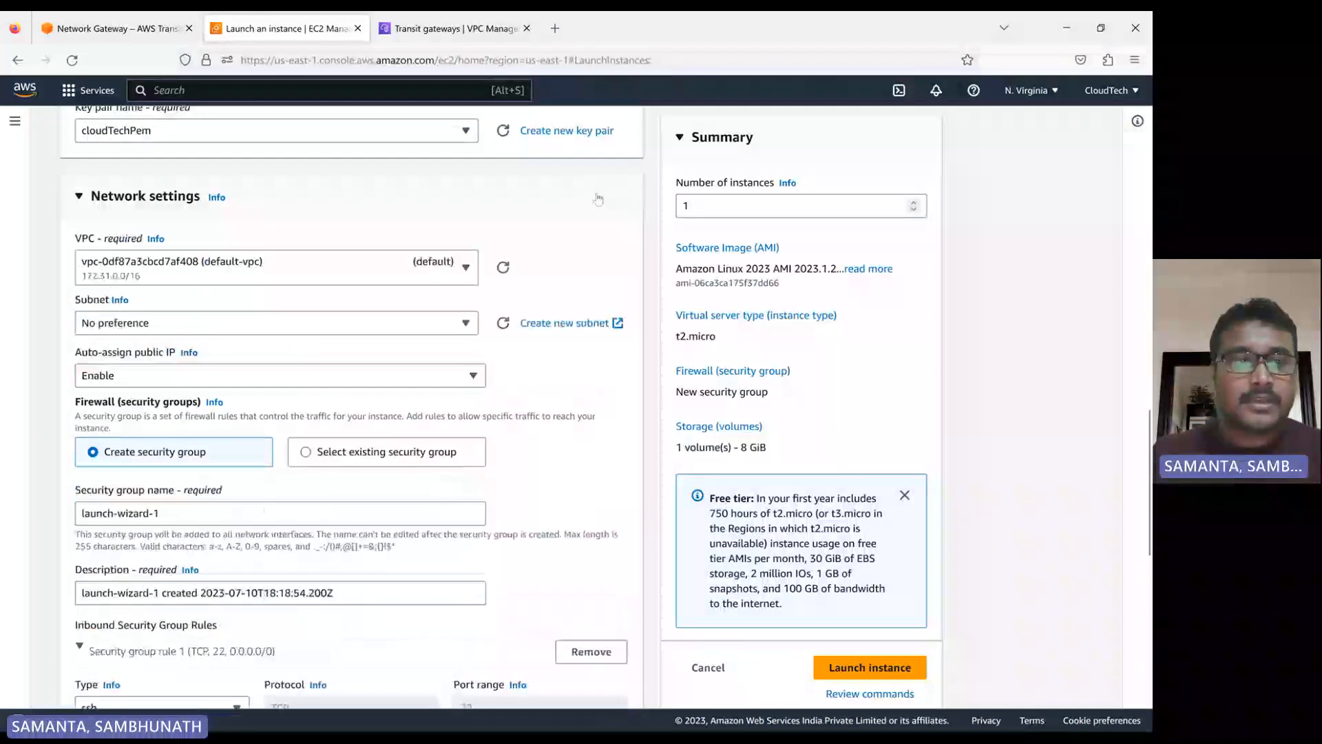
click(367, 275)
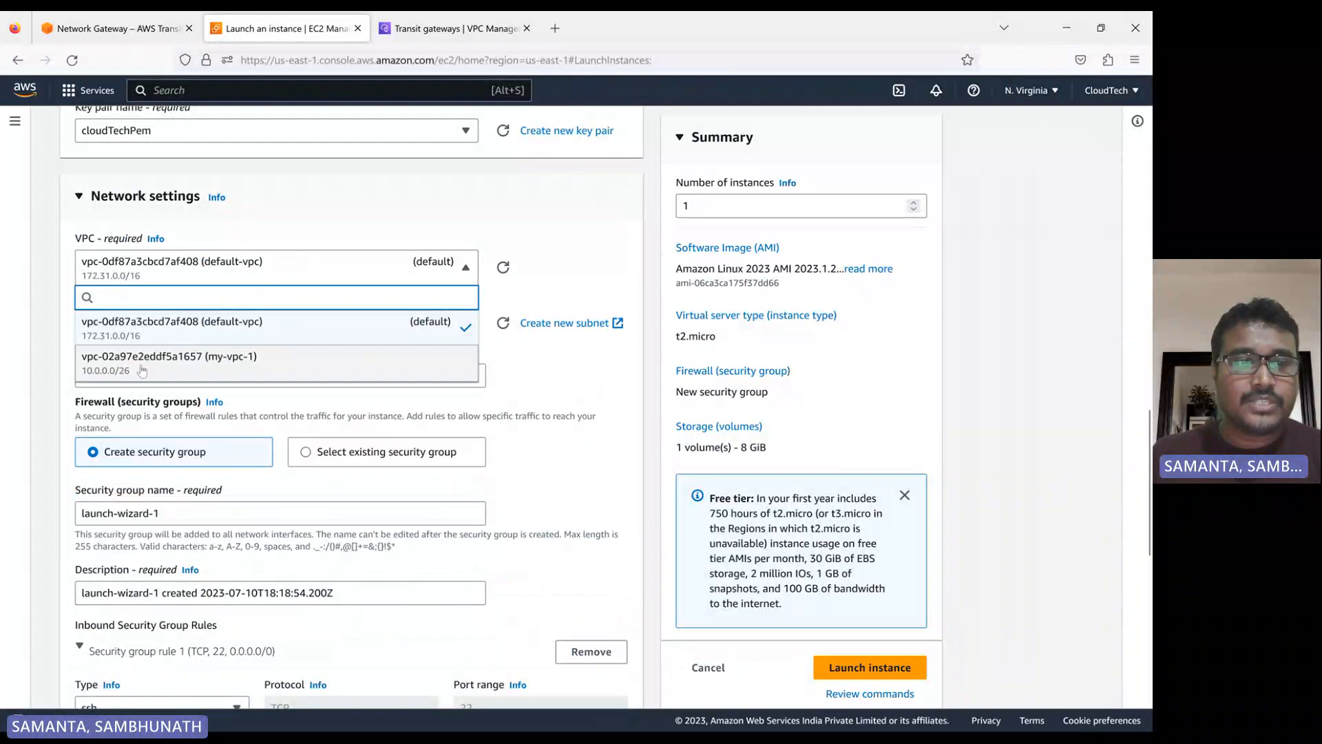
click(216, 369)
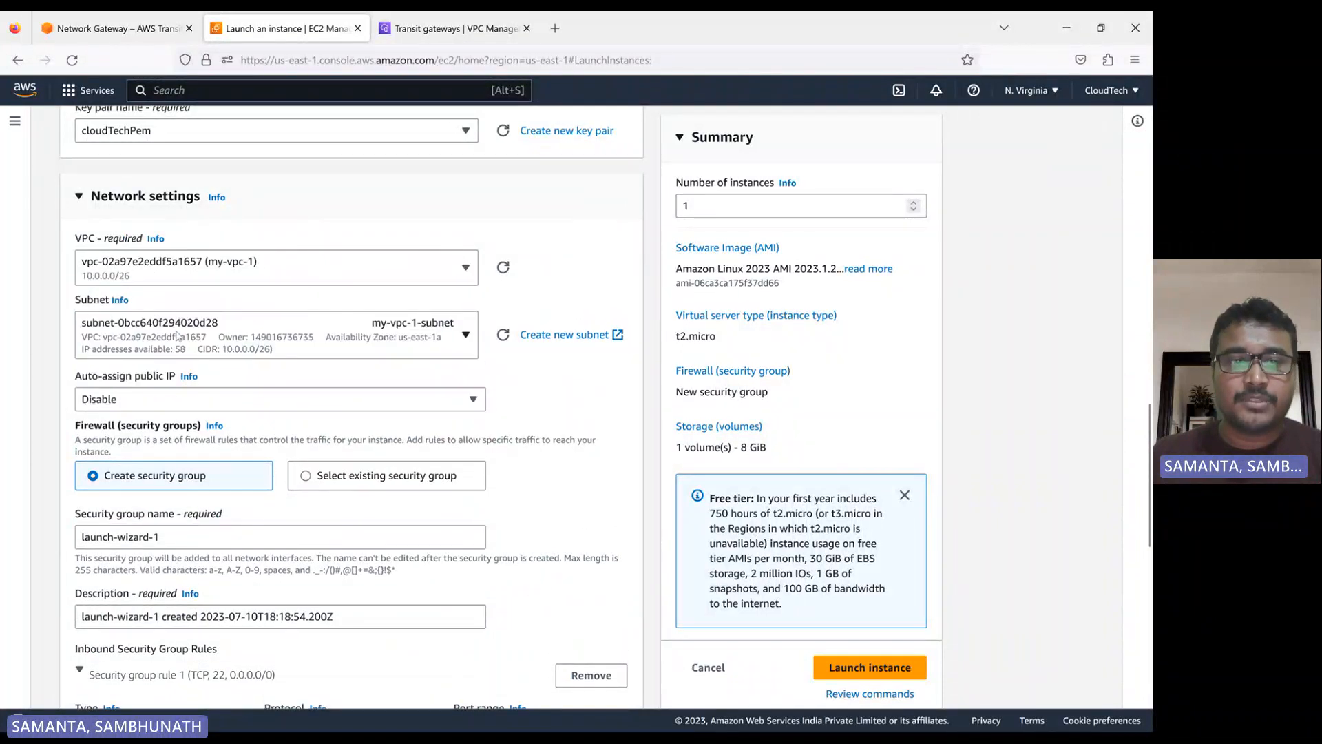
click(225, 406)
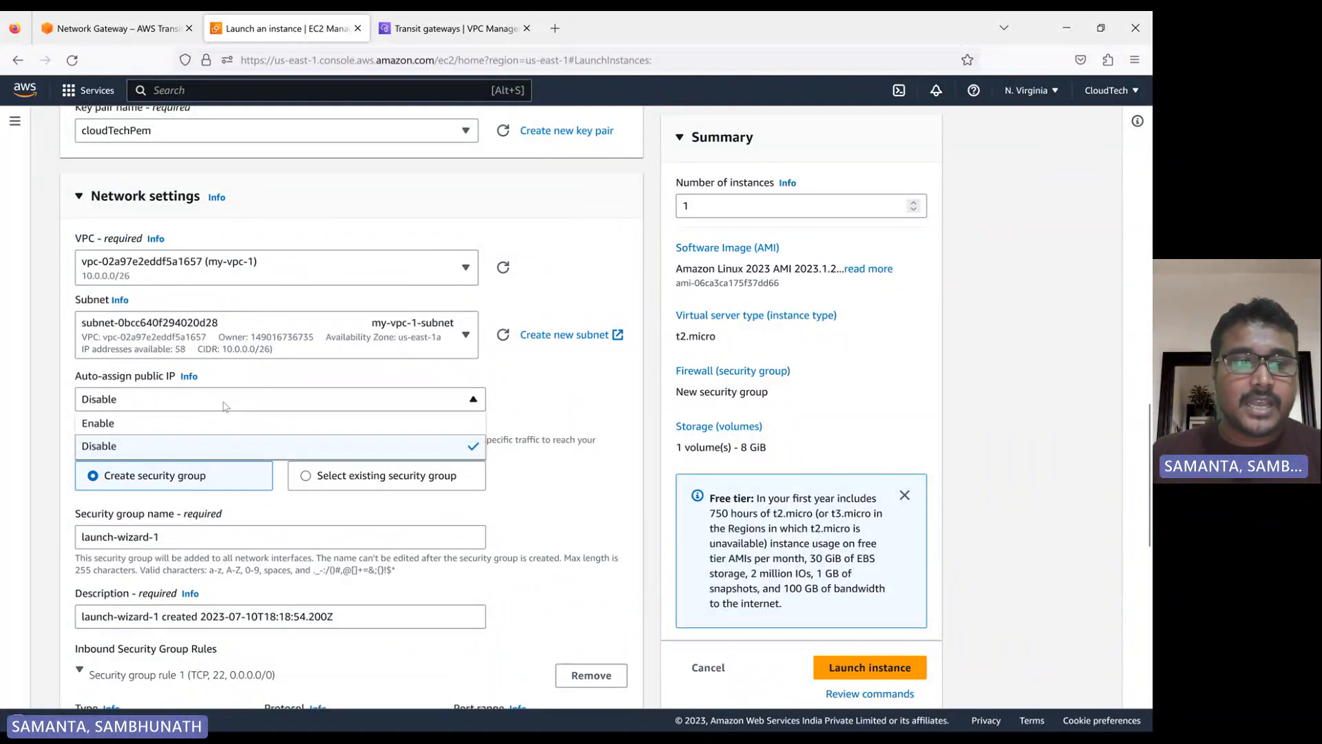
click(234, 422)
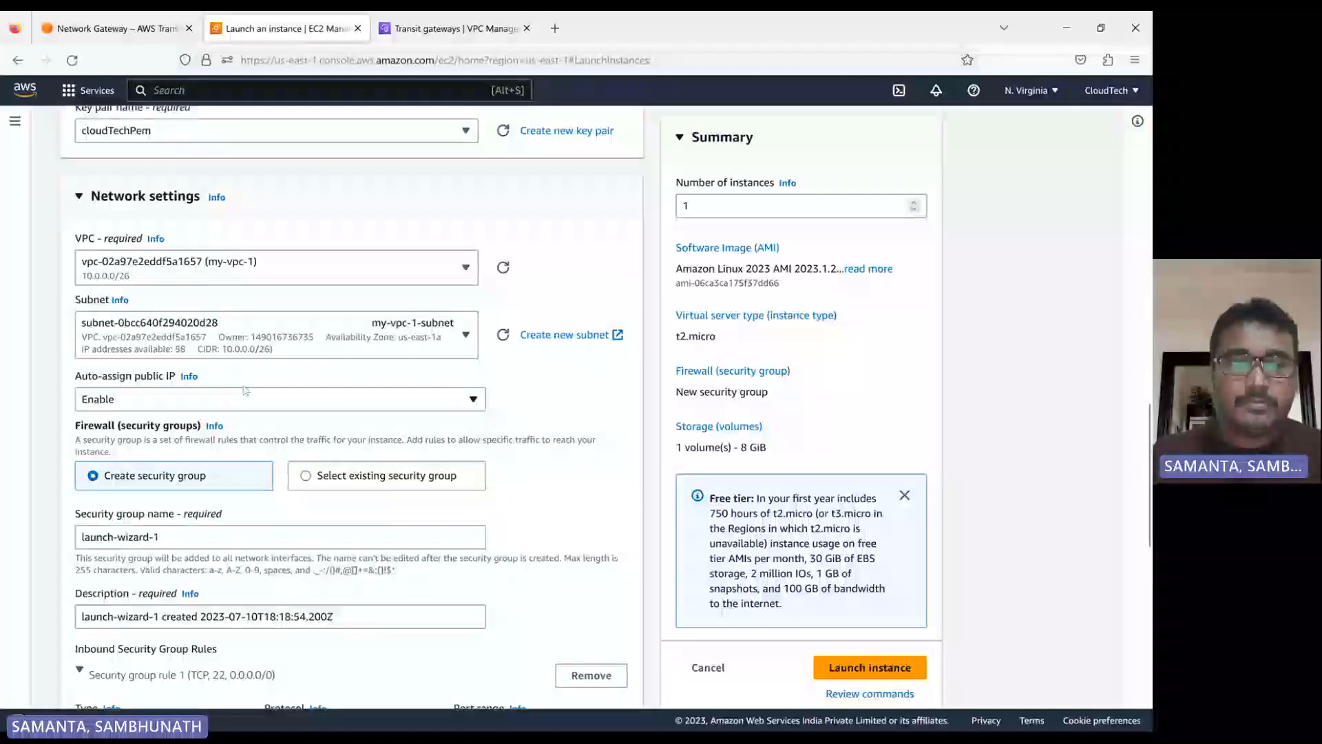
Assign the existing default security group of my-vpc-1 to the app instance and launch it
click(310, 484)
scroll(310, 484, down, 1)
scroll(309, 485, down, 1)
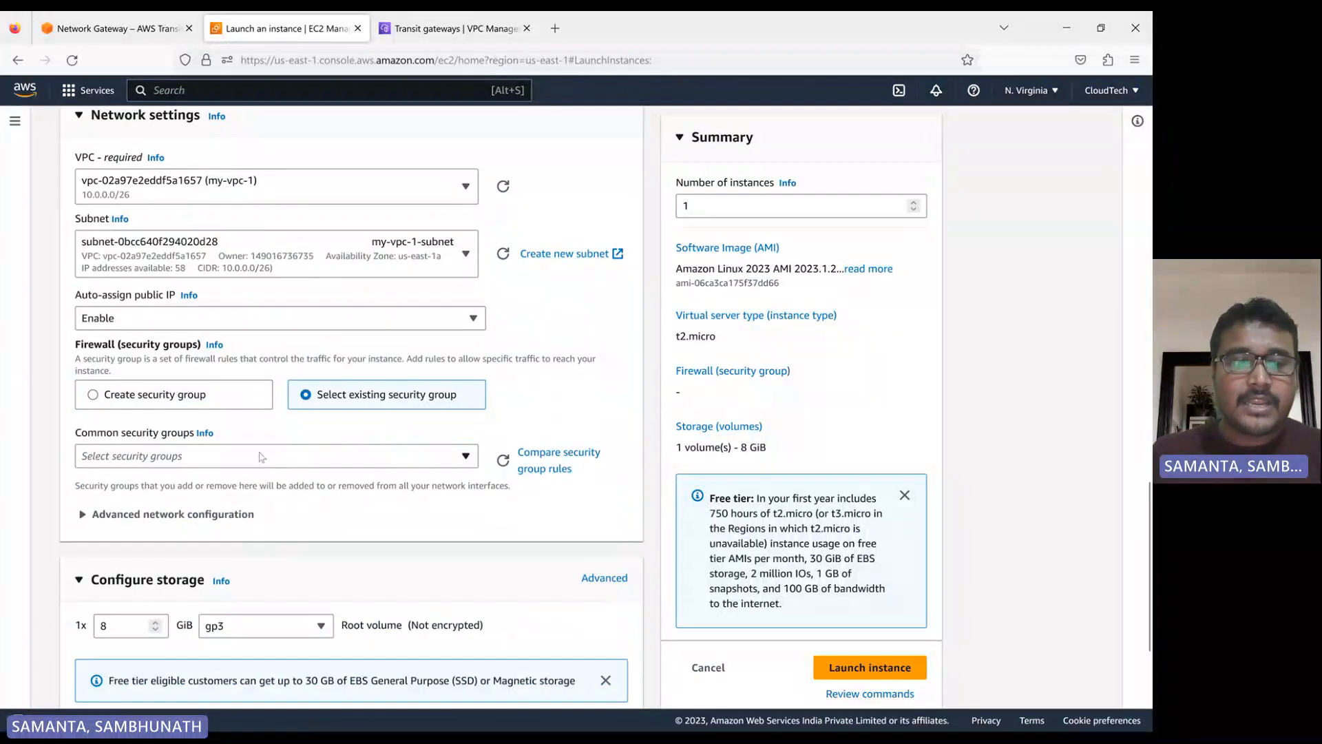
click(259, 455)
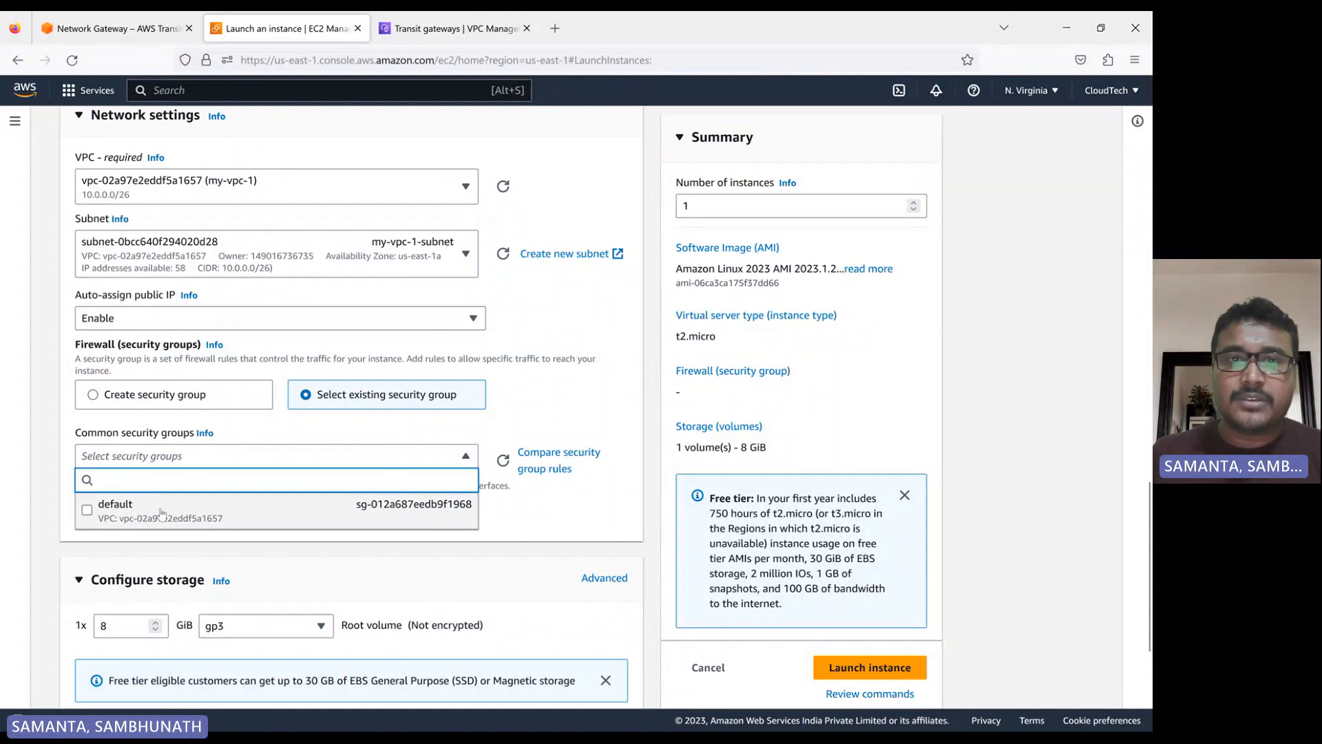
click(162, 511)
scroll(385, 523, down, 3)
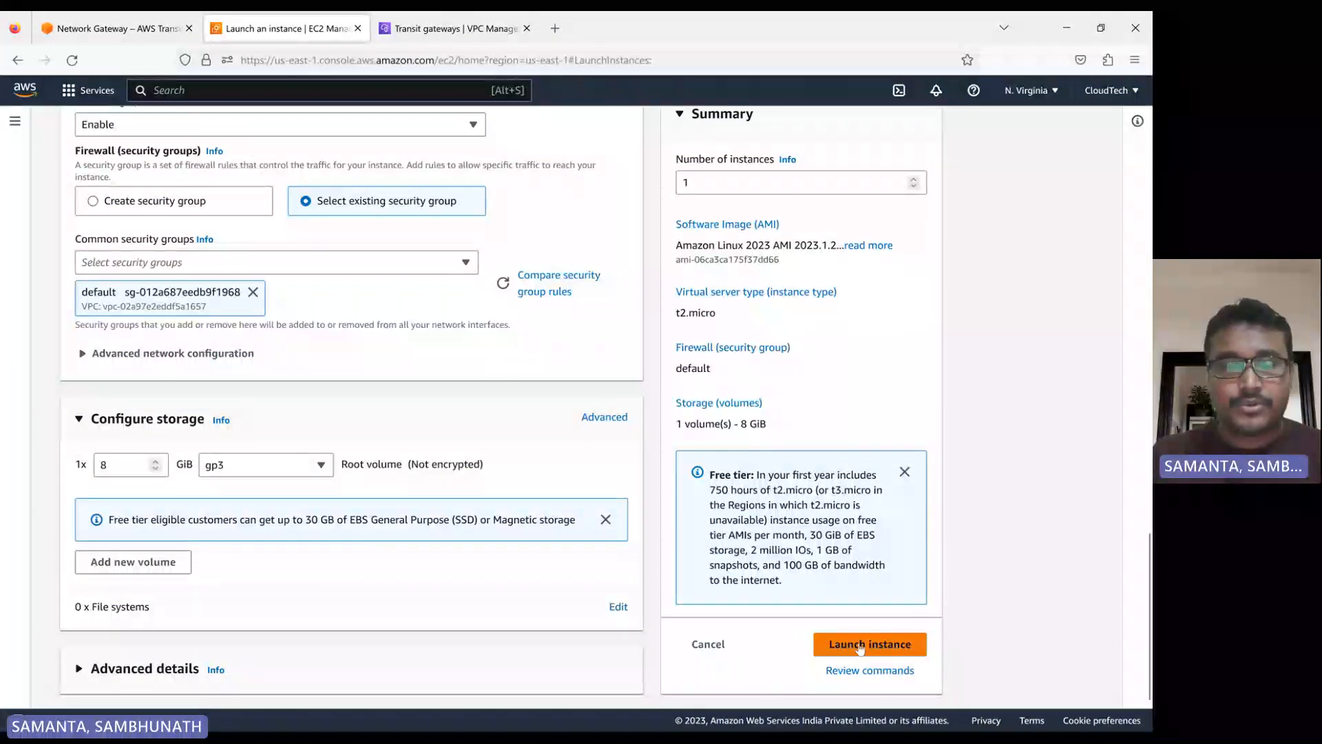
click(854, 648)
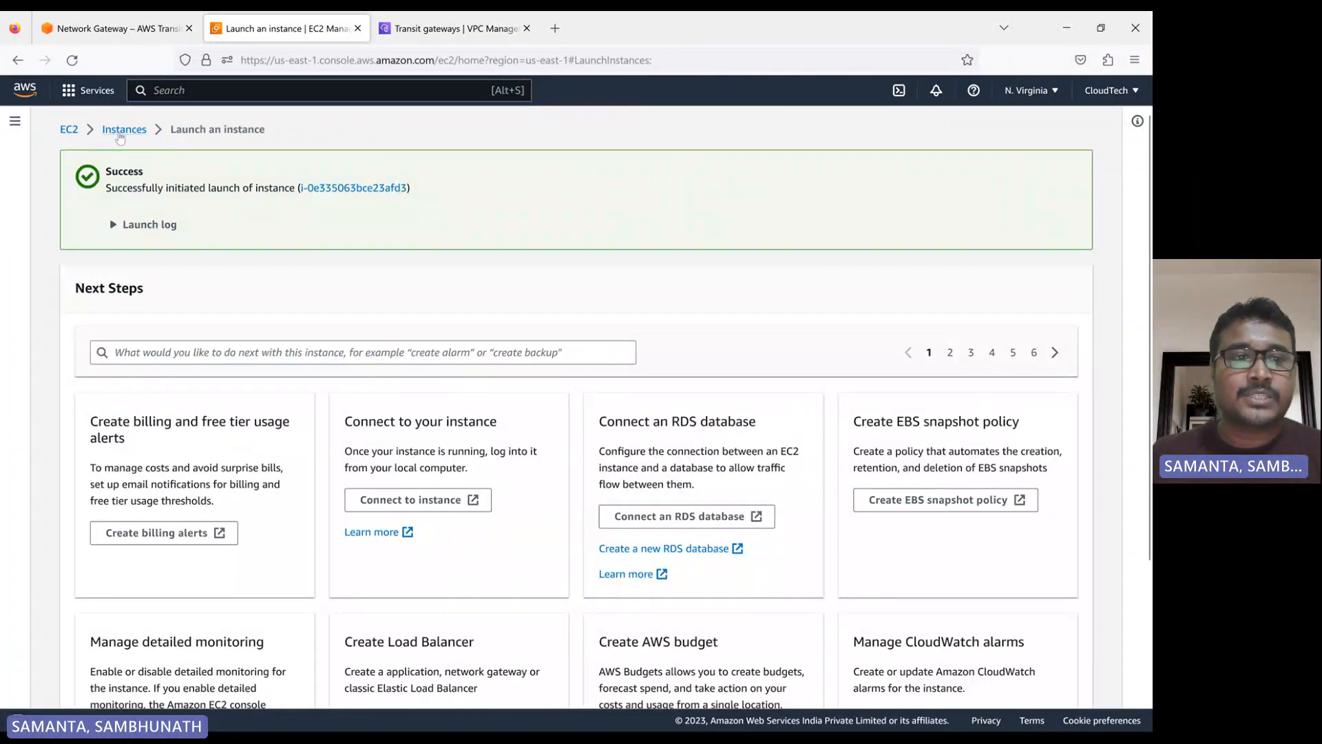
Open the EC2 instances list, go to the security groups and widen the Description column to review their VPCs and rules
click(120, 131)
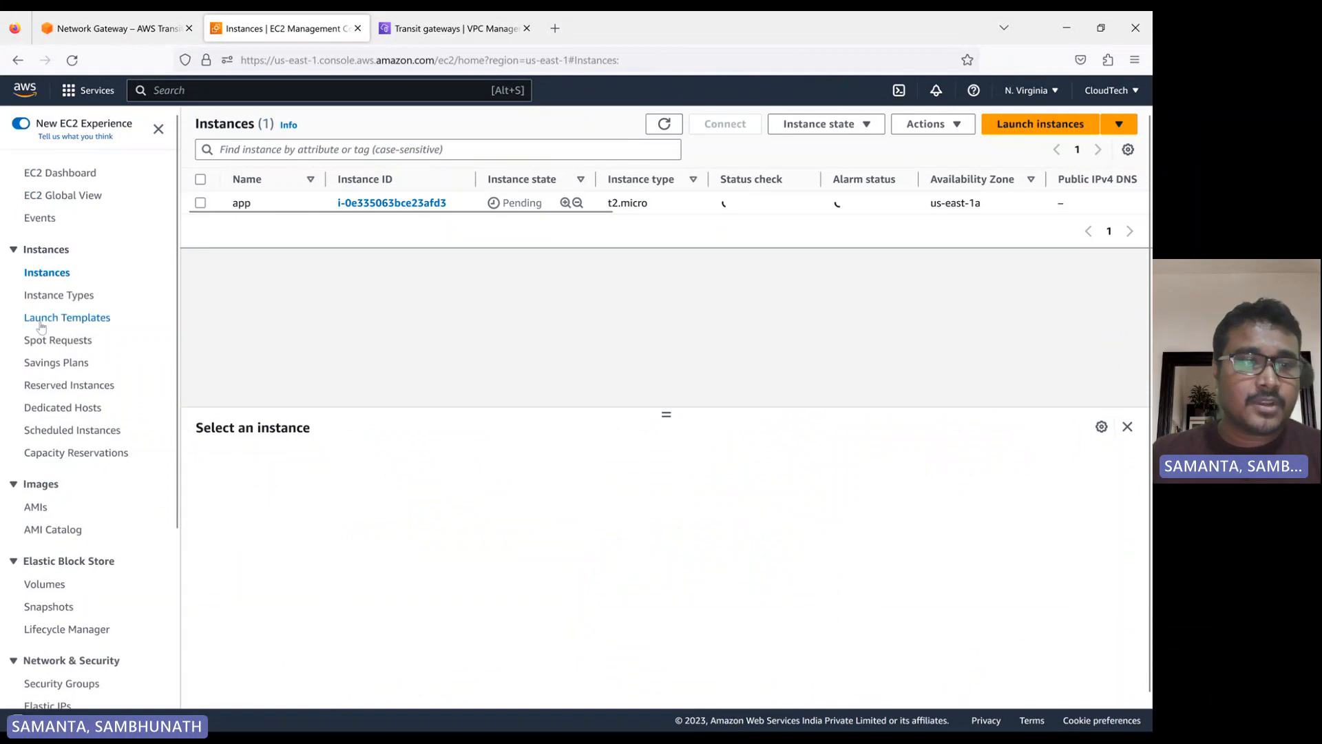
scroll(42, 327, down, 3)
click(72, 450)
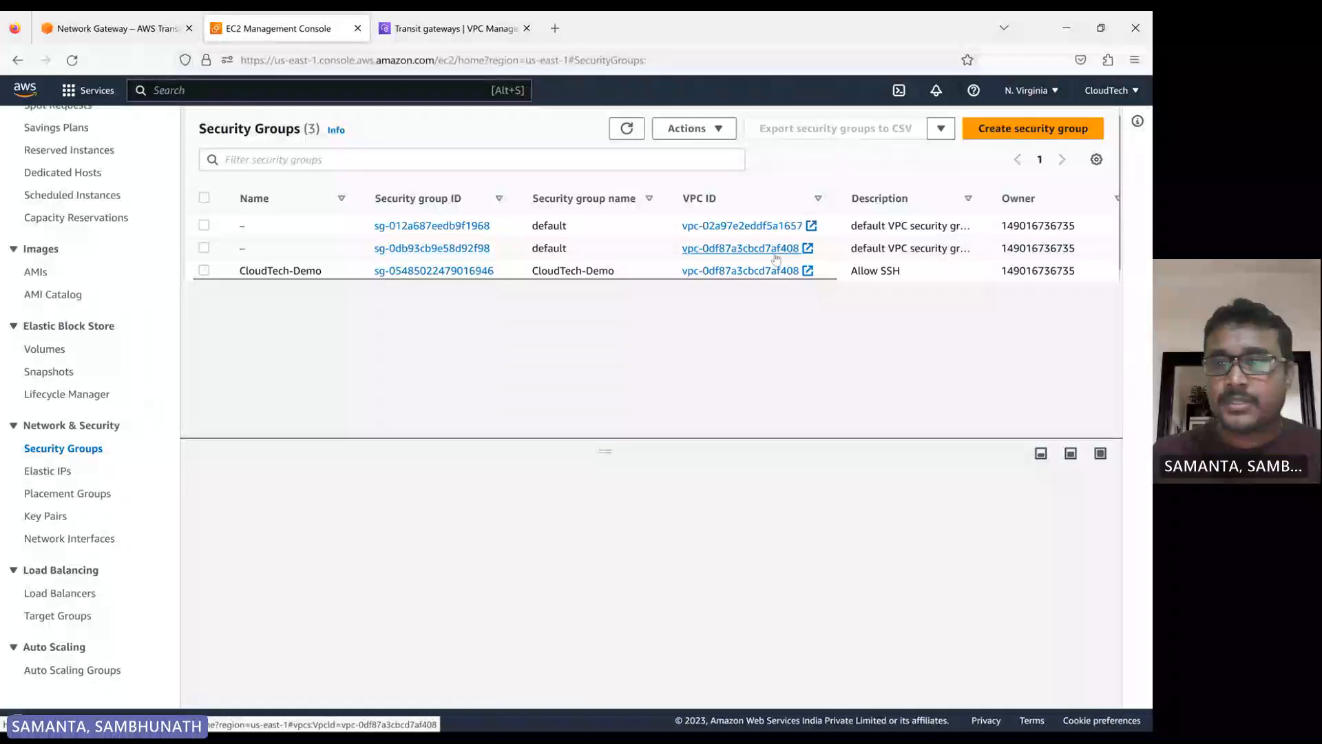
scroll(687, 286, right, 2)
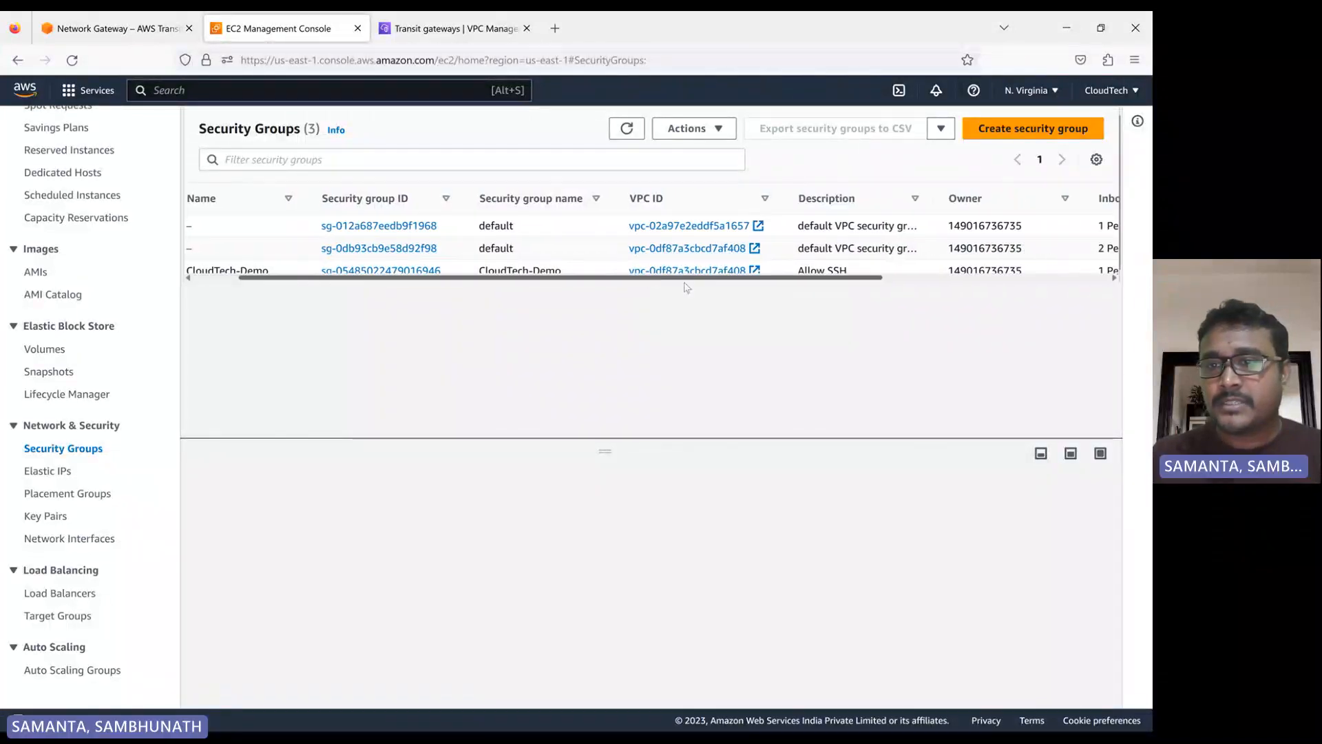
scroll(687, 286, right, 8)
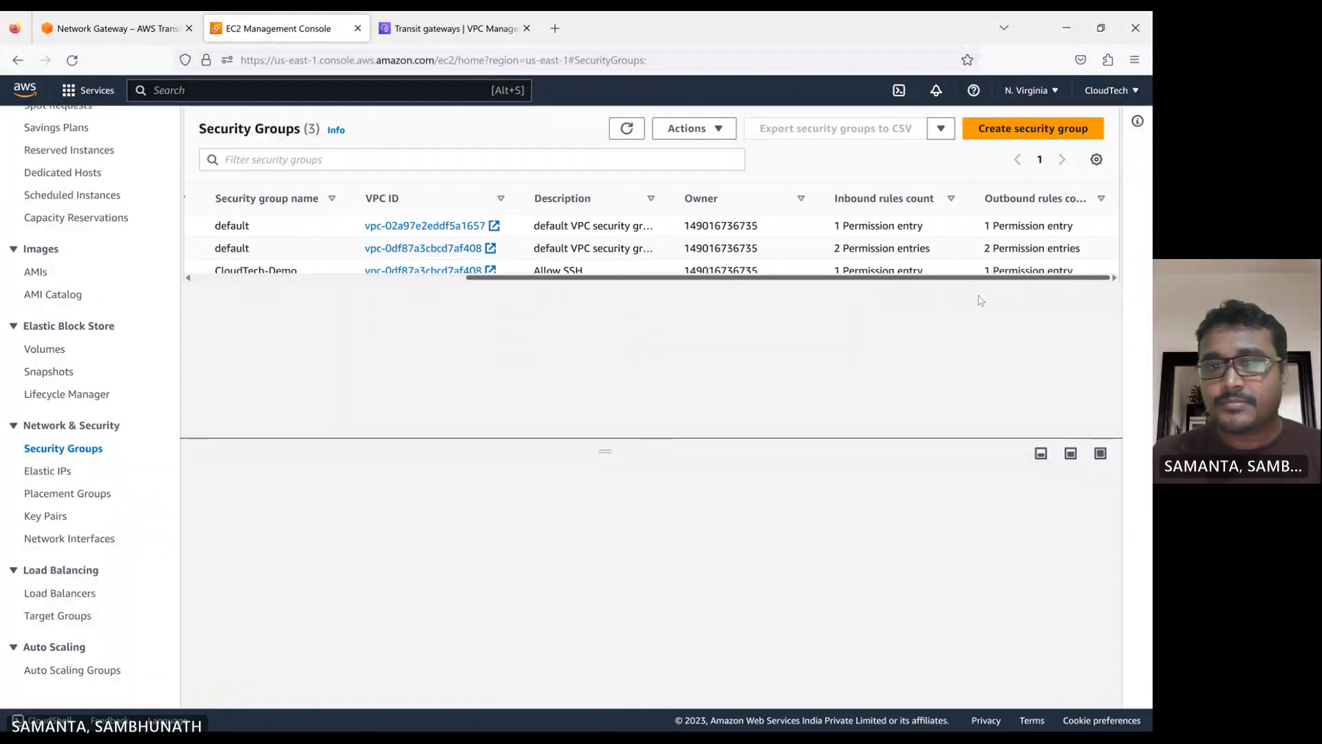
scroll(841, 295, left, 3)
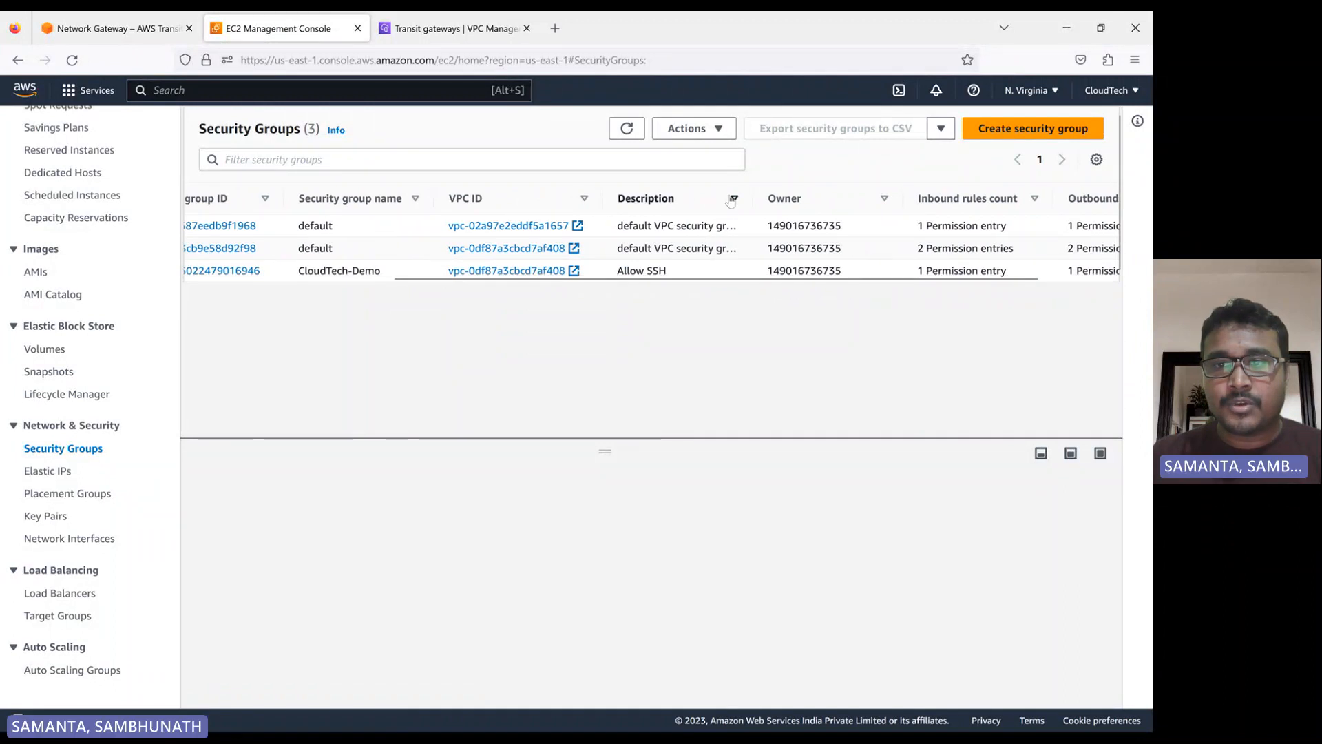
drag(751, 198, 884, 198)
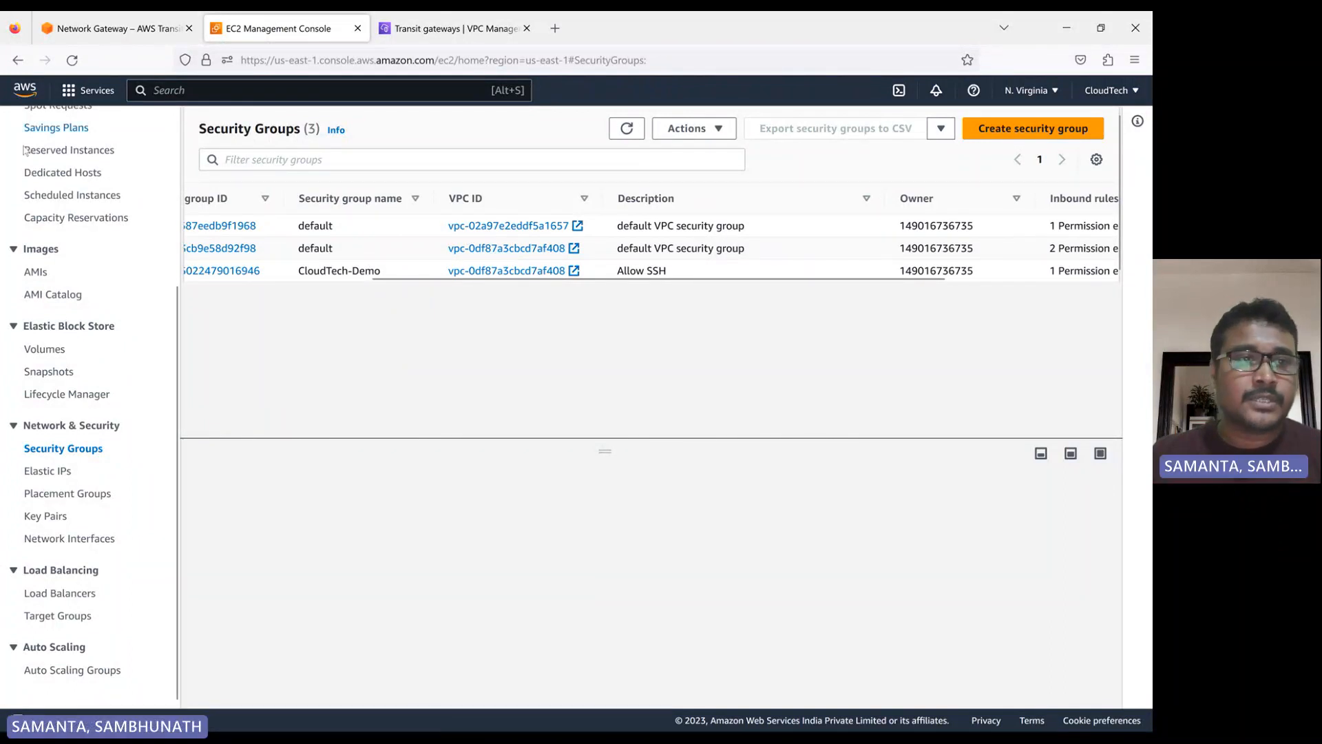
Open the VPC list in a separate browser tab to check my-vpc-1's ID, and return to the security groups
scroll(23, 150, up, 3)
click(88, 90)
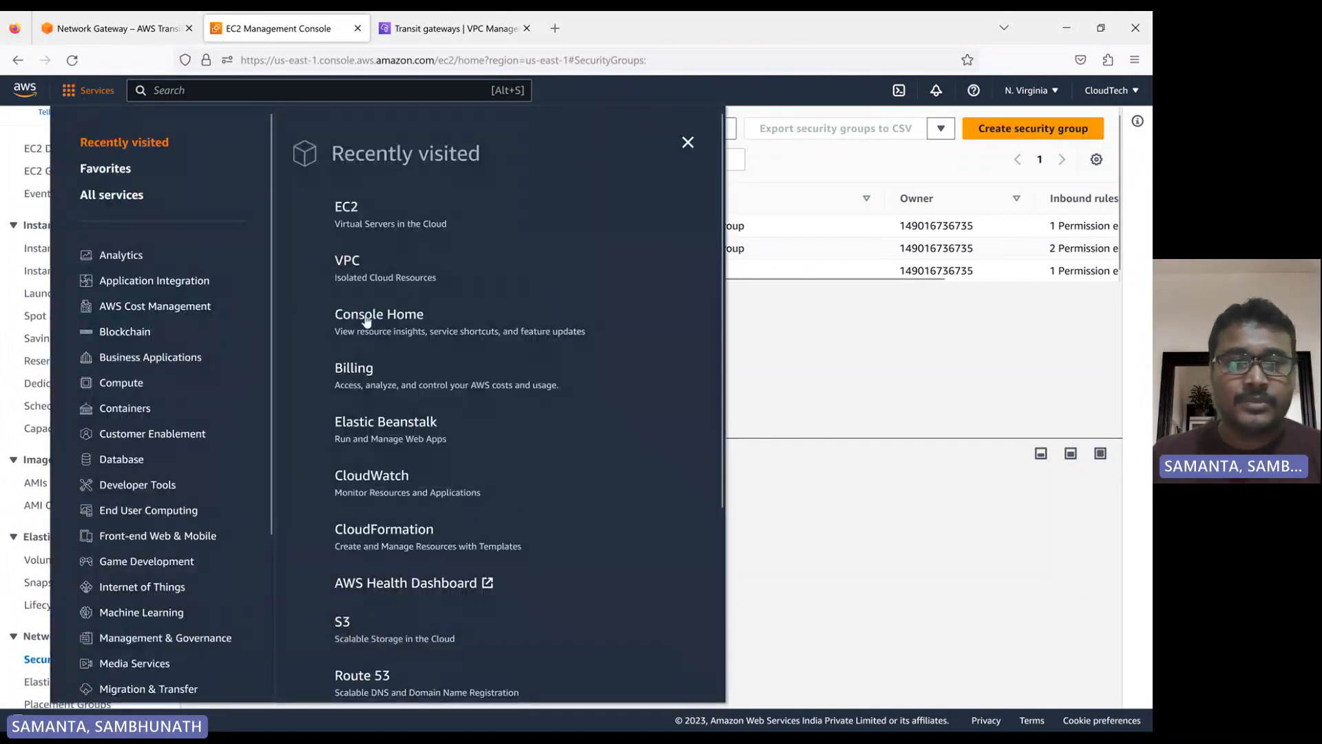
middle_click(347, 260)
click(448, 28)
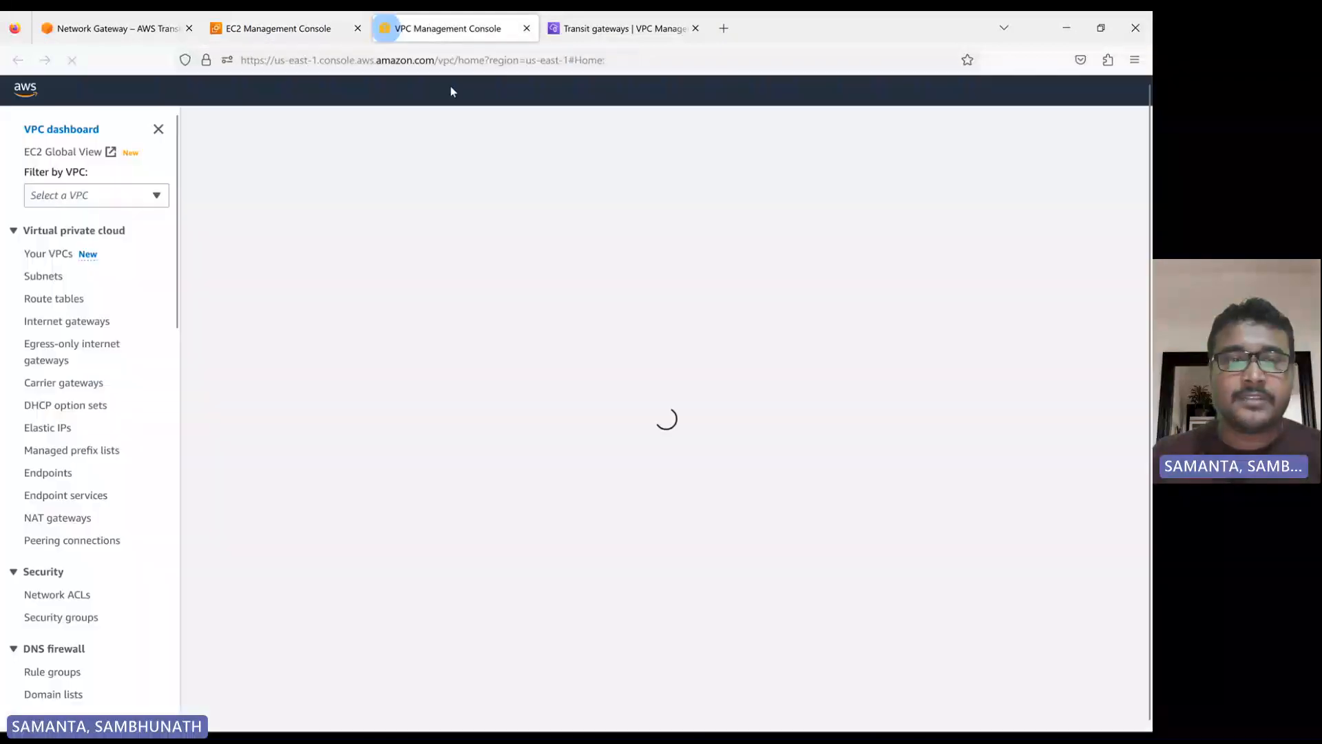
click(242, 268)
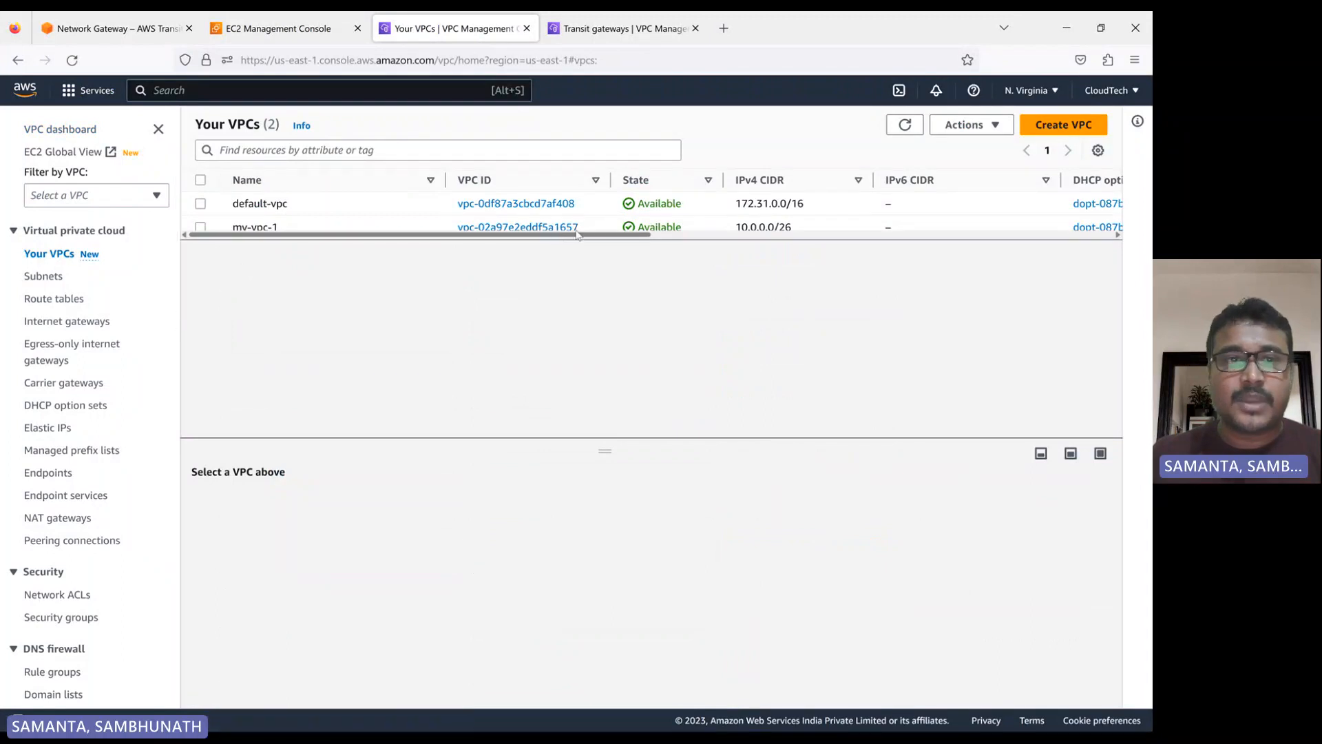
click(279, 33)
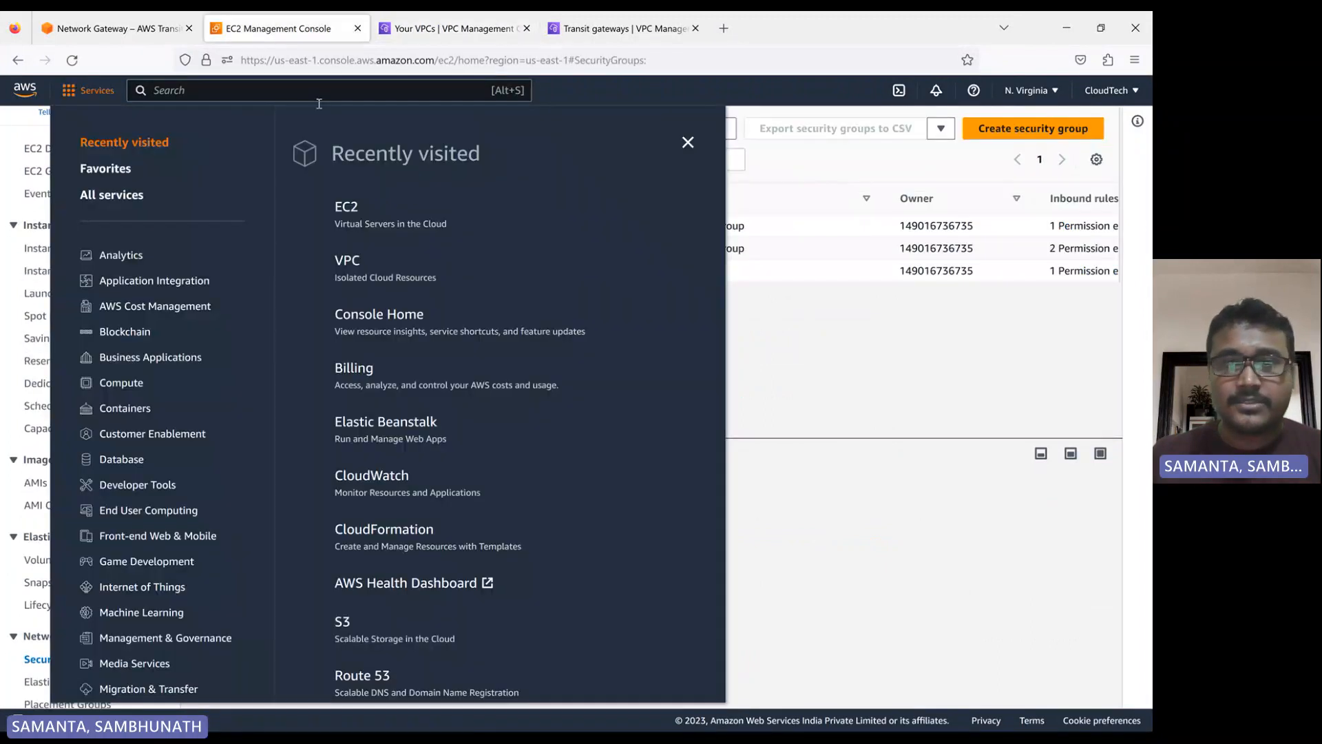
click(687, 143)
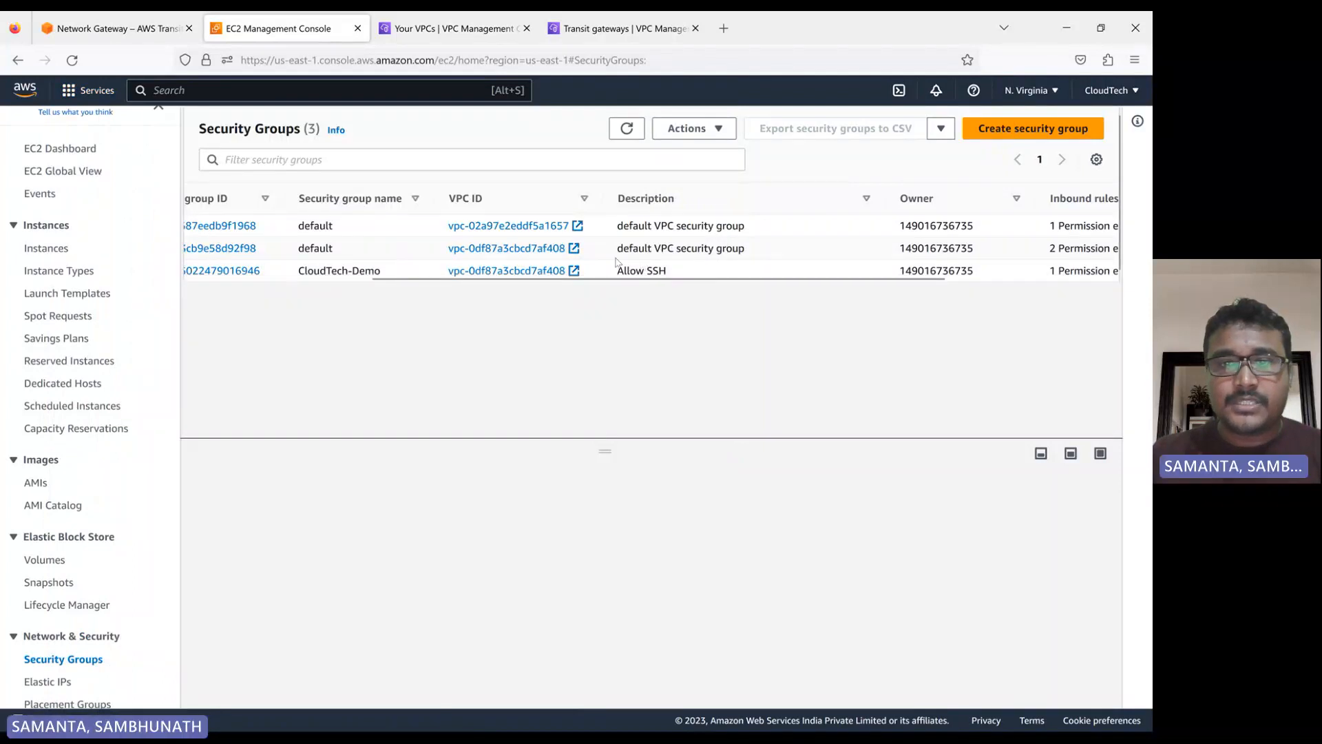
Name the default security group belonging to my-vpc-1 as my-vpc-1-sg
drag(446, 277, 268, 279)
click(242, 225)
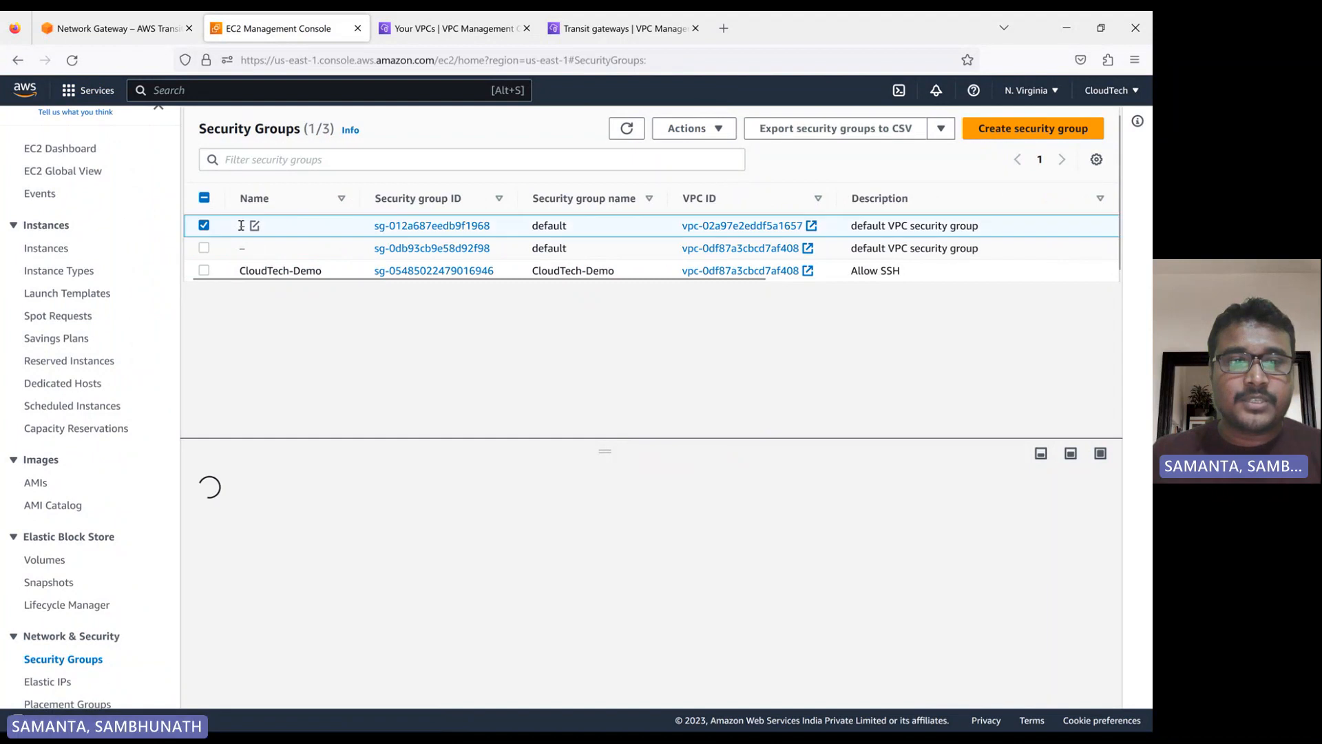
click(254, 226)
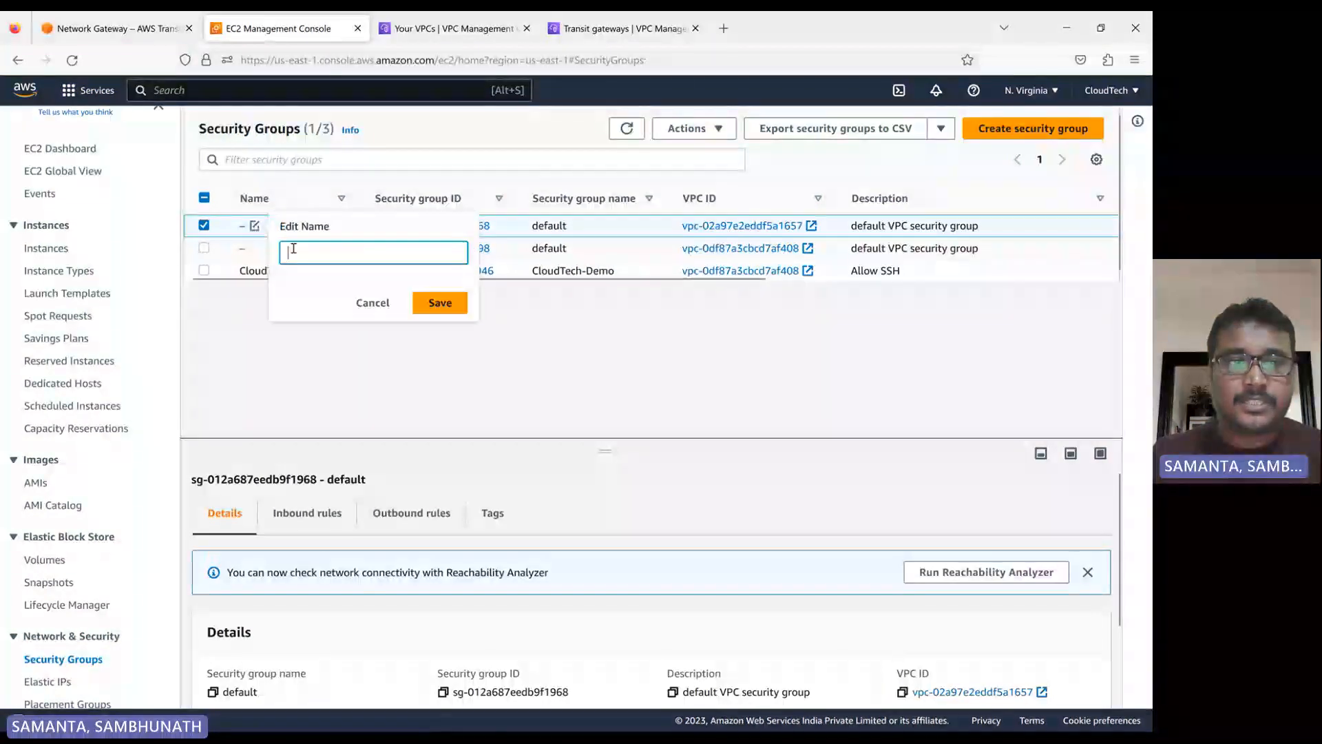
text(m)
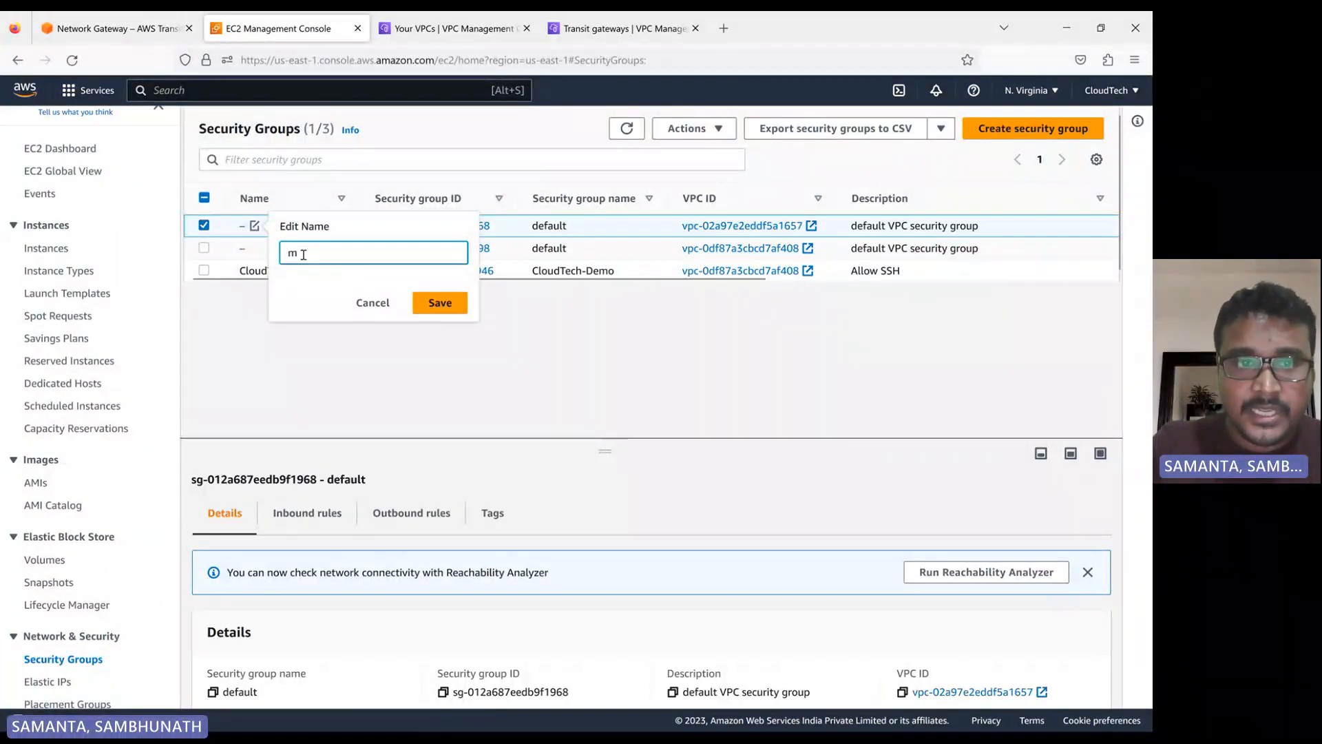
text(y-vpc)
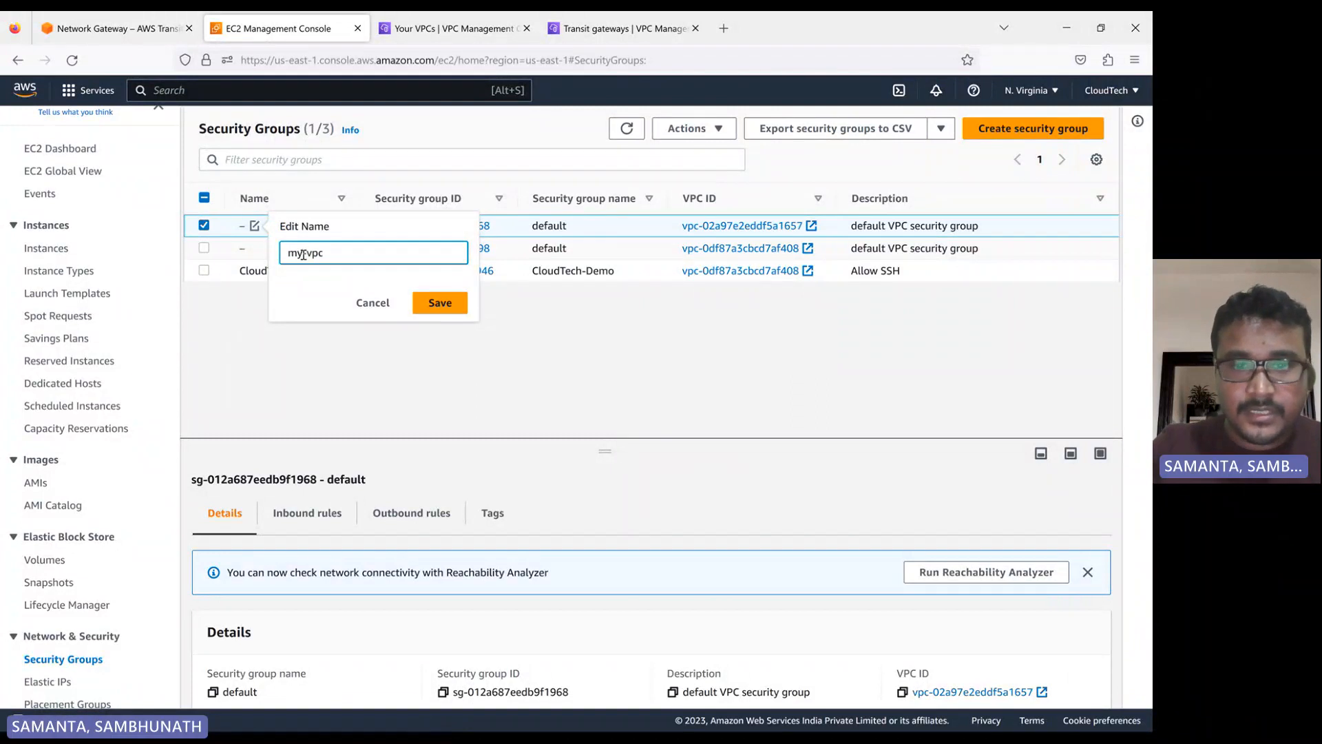
text(-1-)
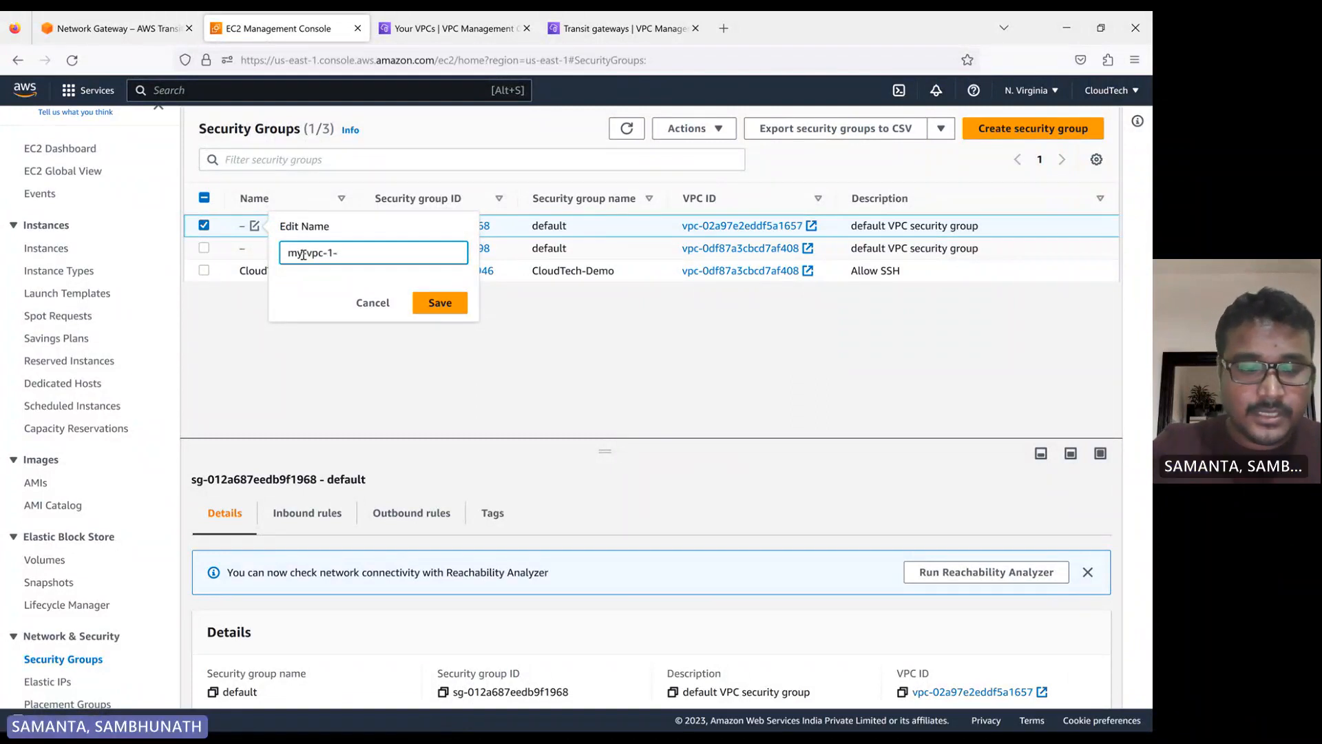
text(sg)
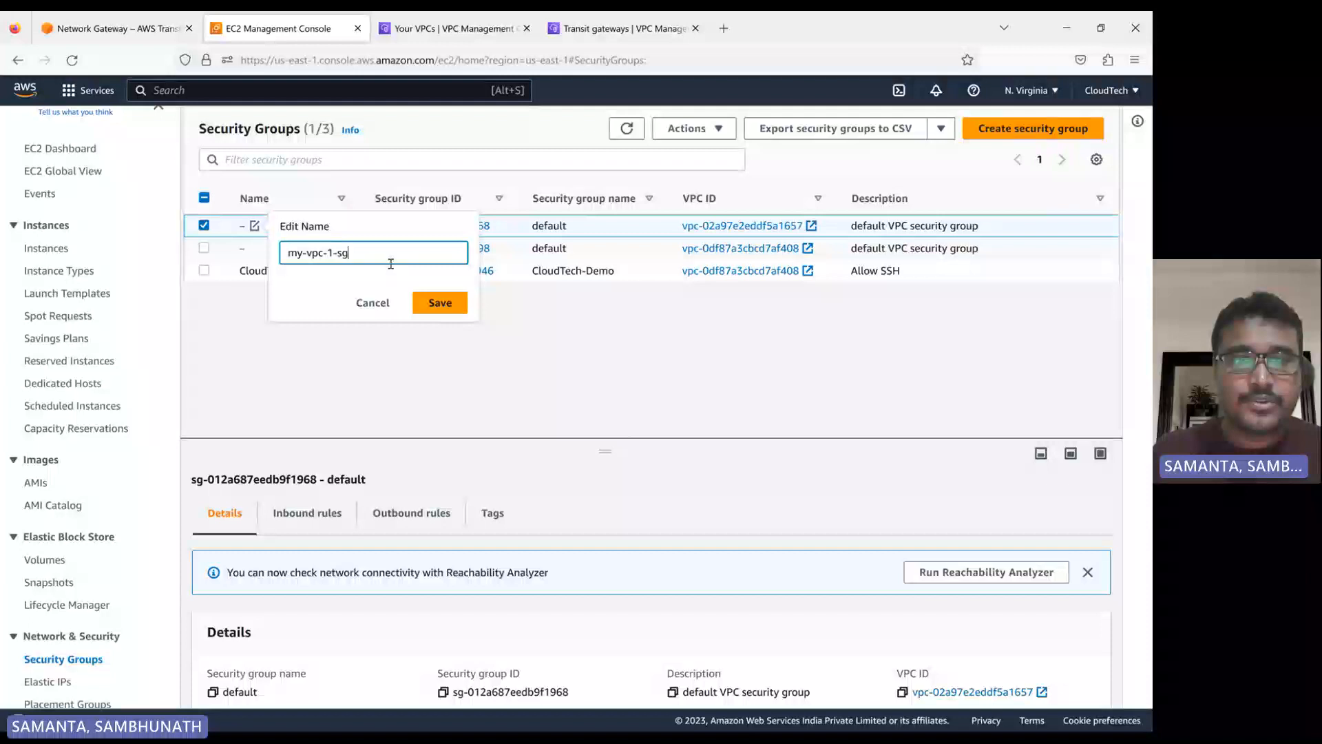
click(436, 303)
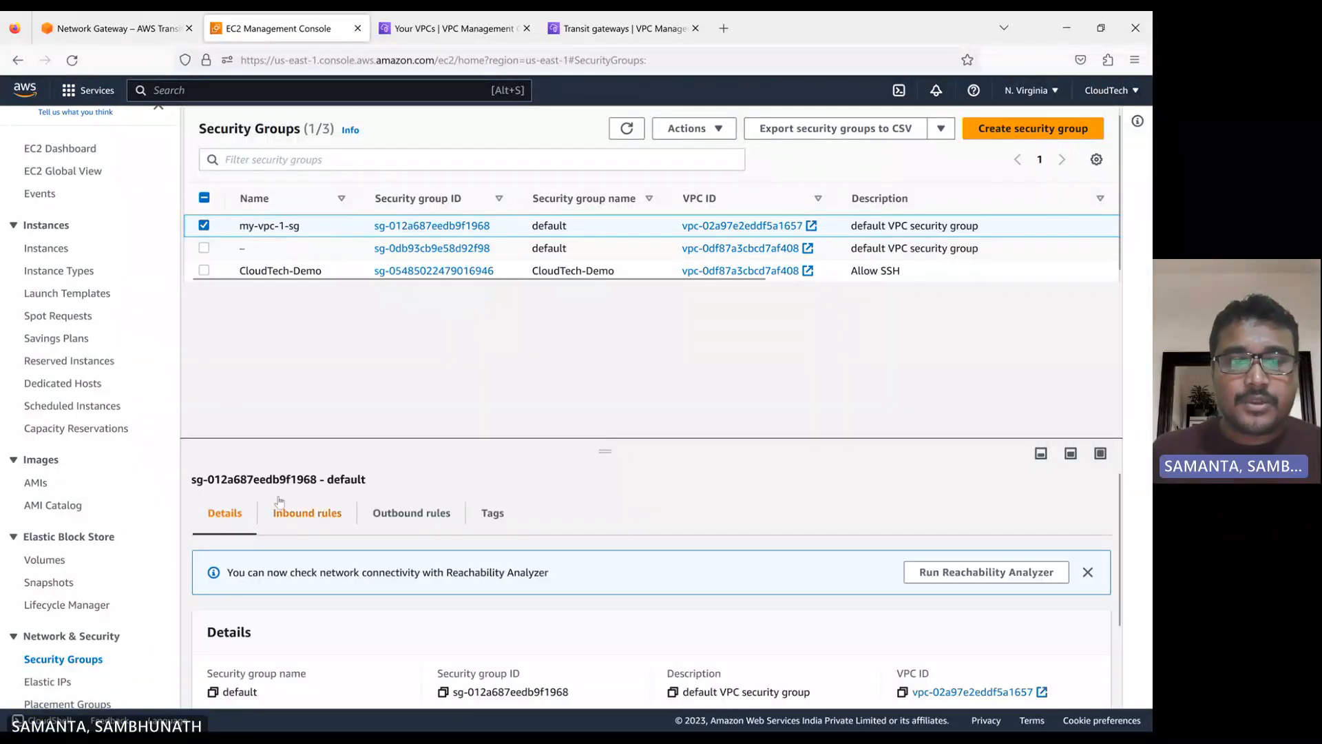
Open the inbound rules of my-vpc-1-sg for editing and check the existing rule's traffic type options
click(307, 513)
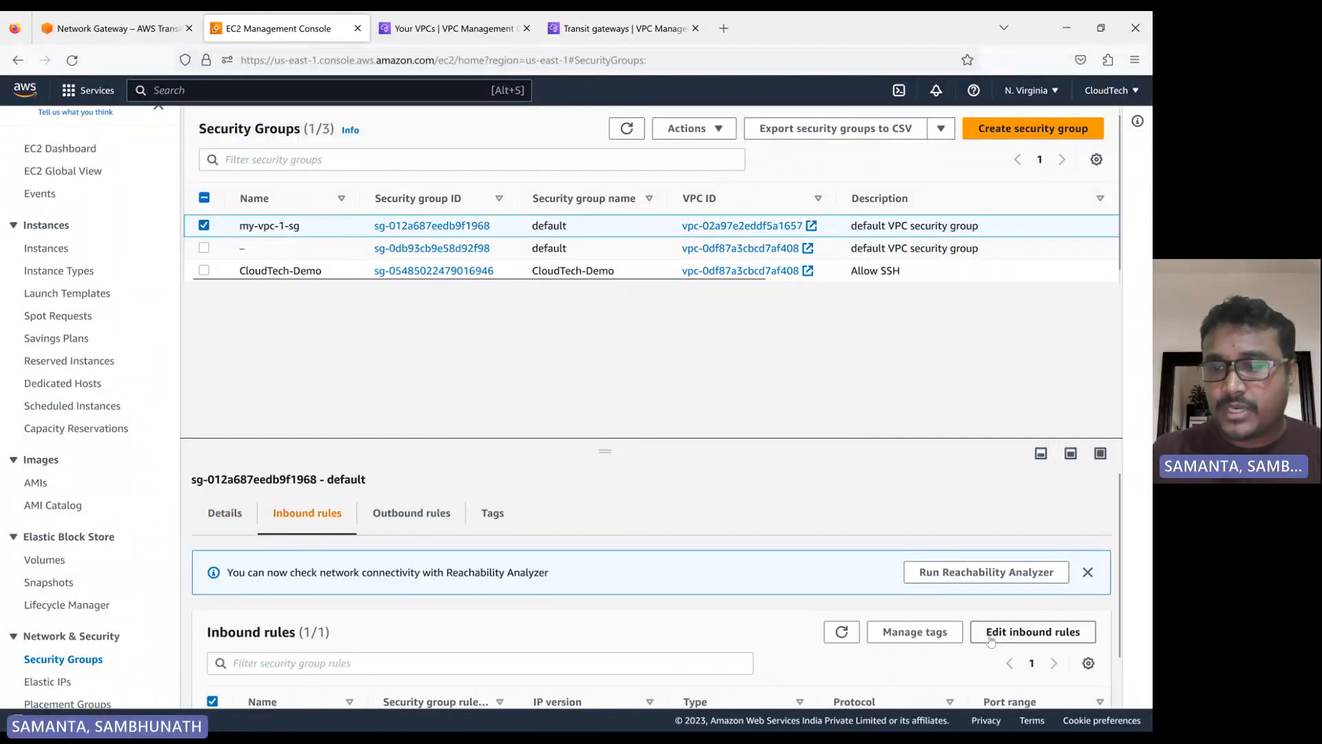
click(1015, 632)
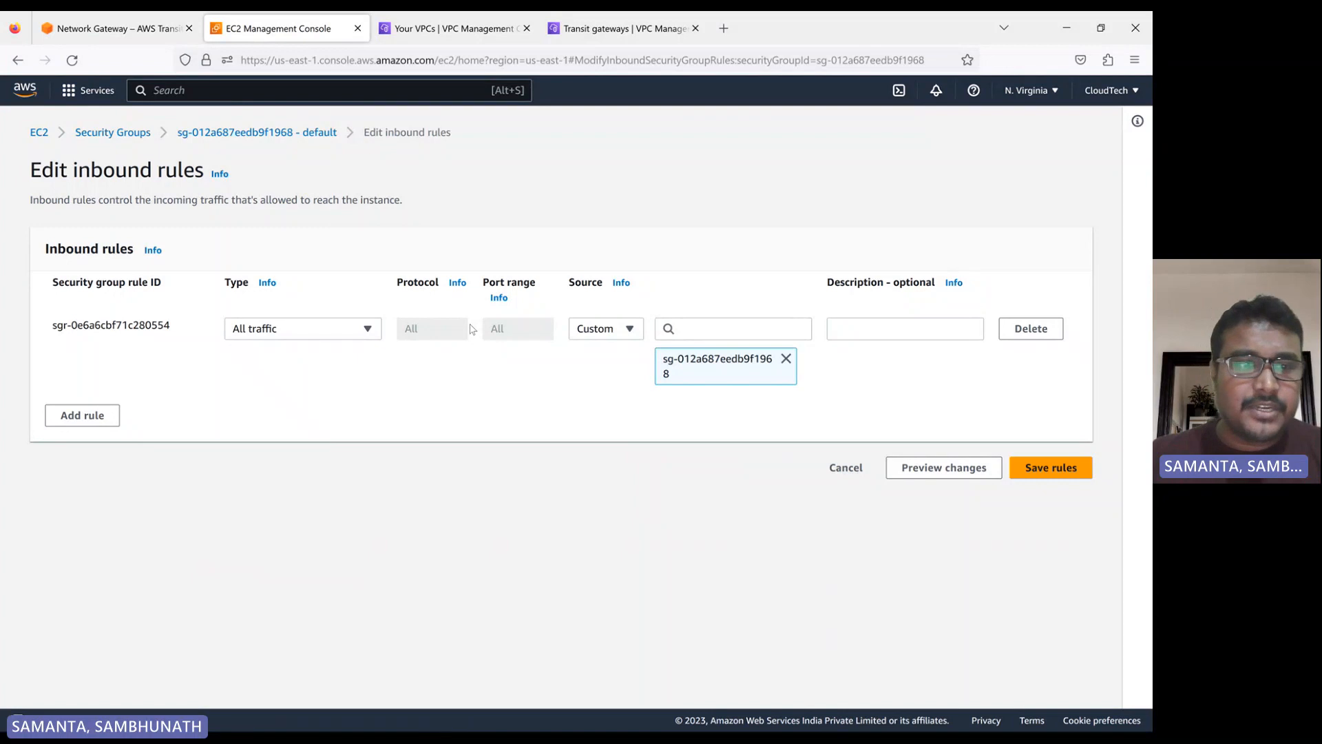
click(358, 336)
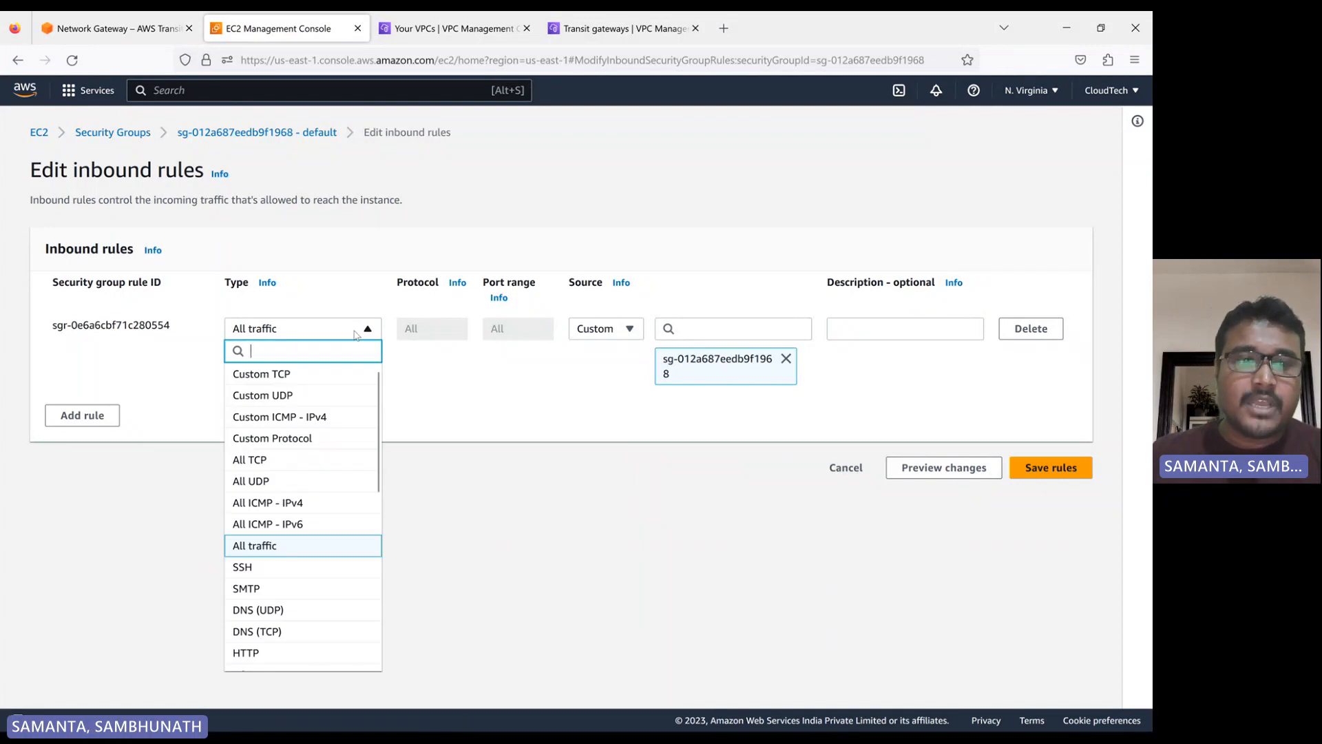
click(356, 335)
click(356, 336)
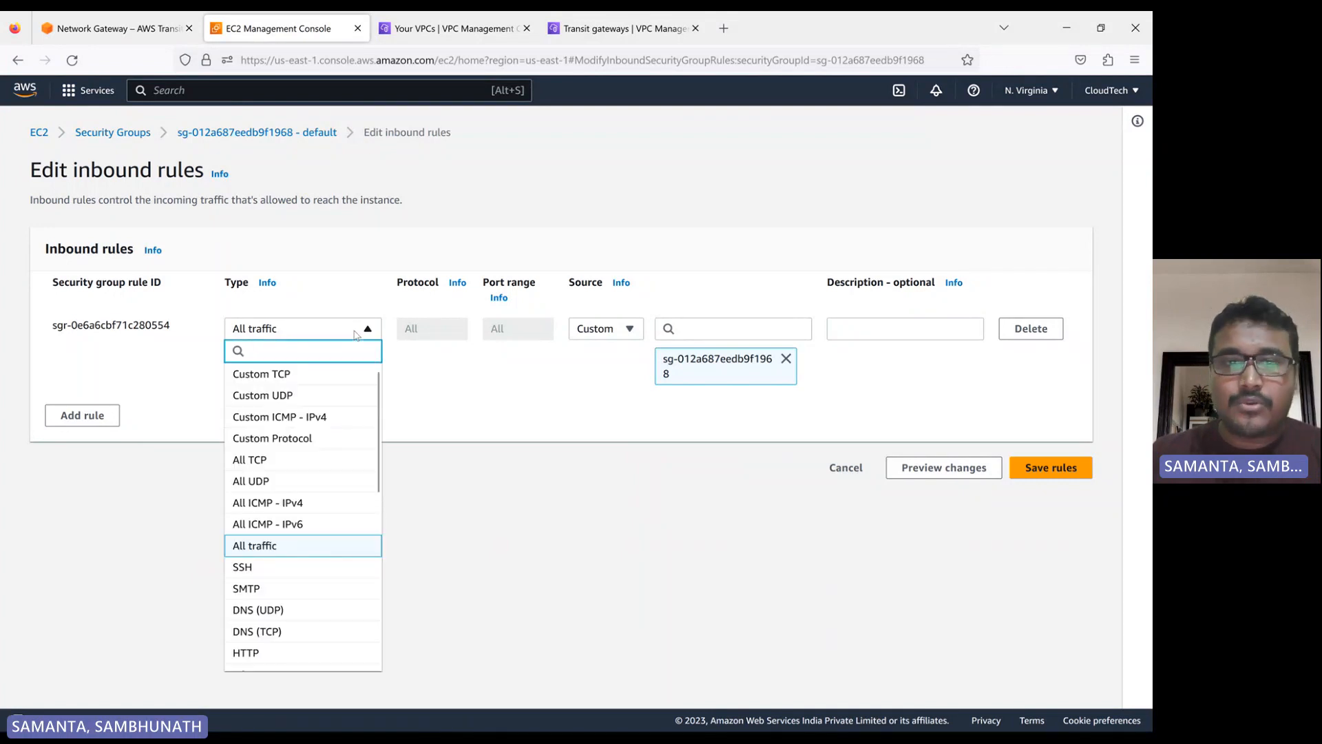
click(355, 336)
click(356, 335)
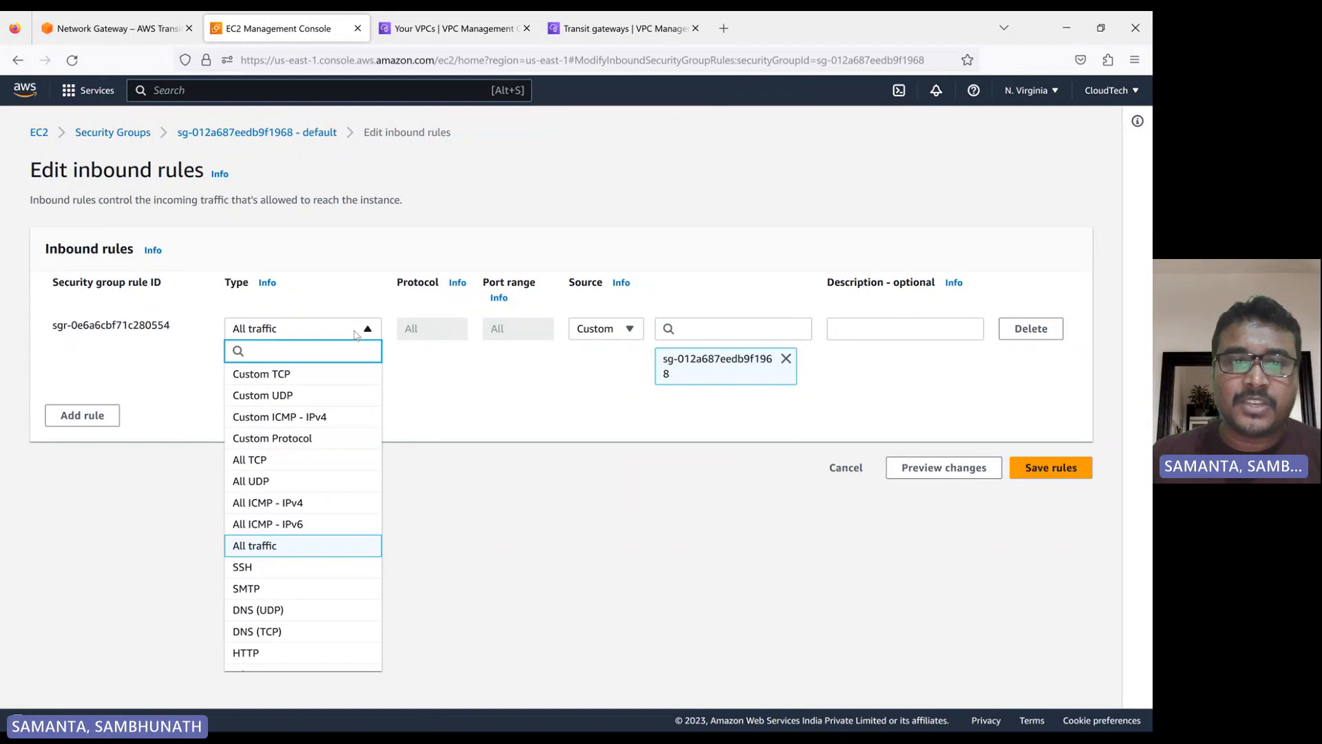
click(356, 335)
Add an inbound rule allowing All traffic from anywhere (0.0.0.0/0) and save the rules
click(81, 415)
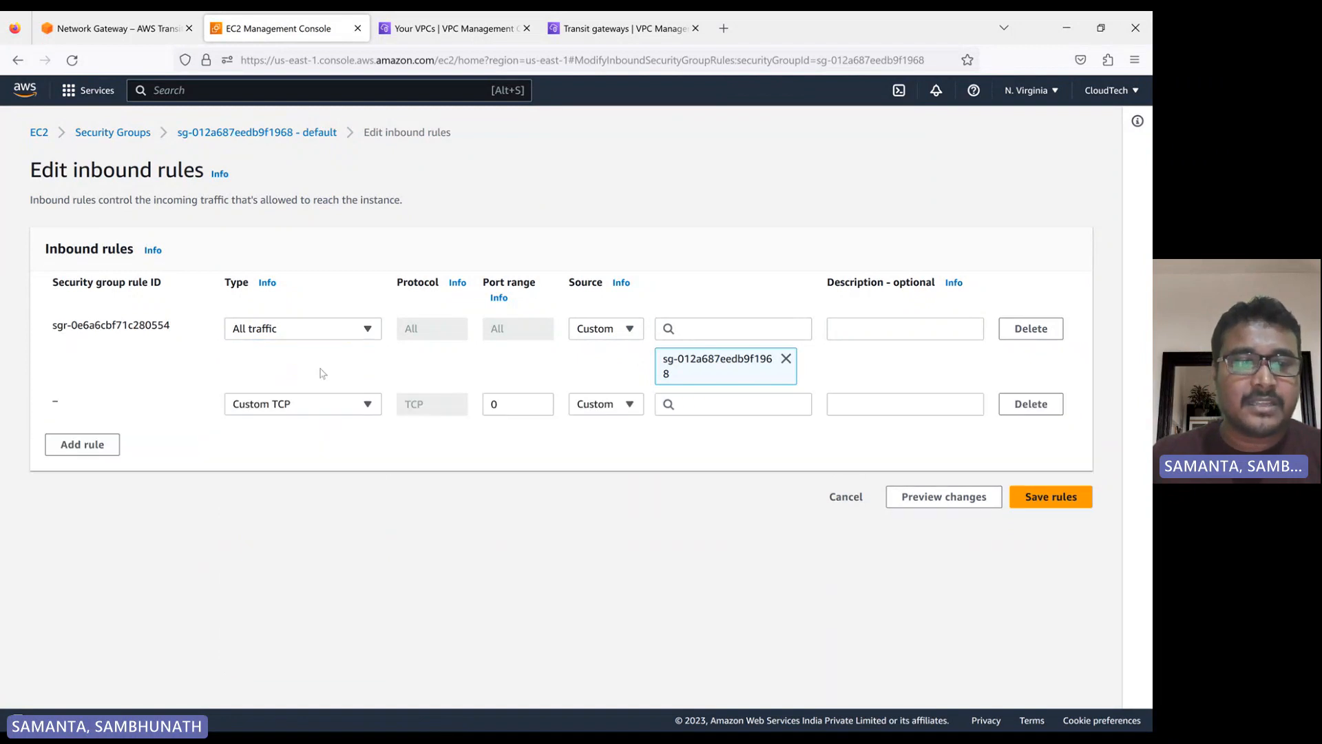
click(284, 404)
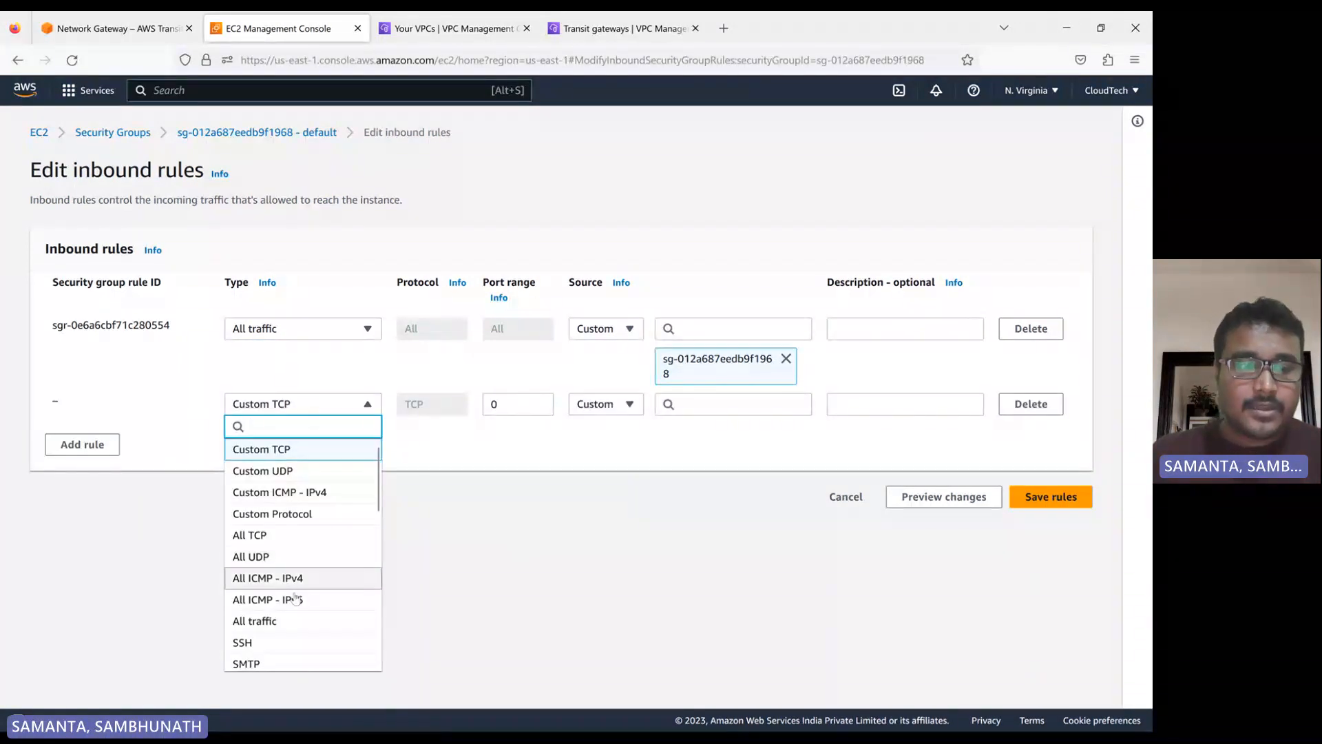
click(279, 622)
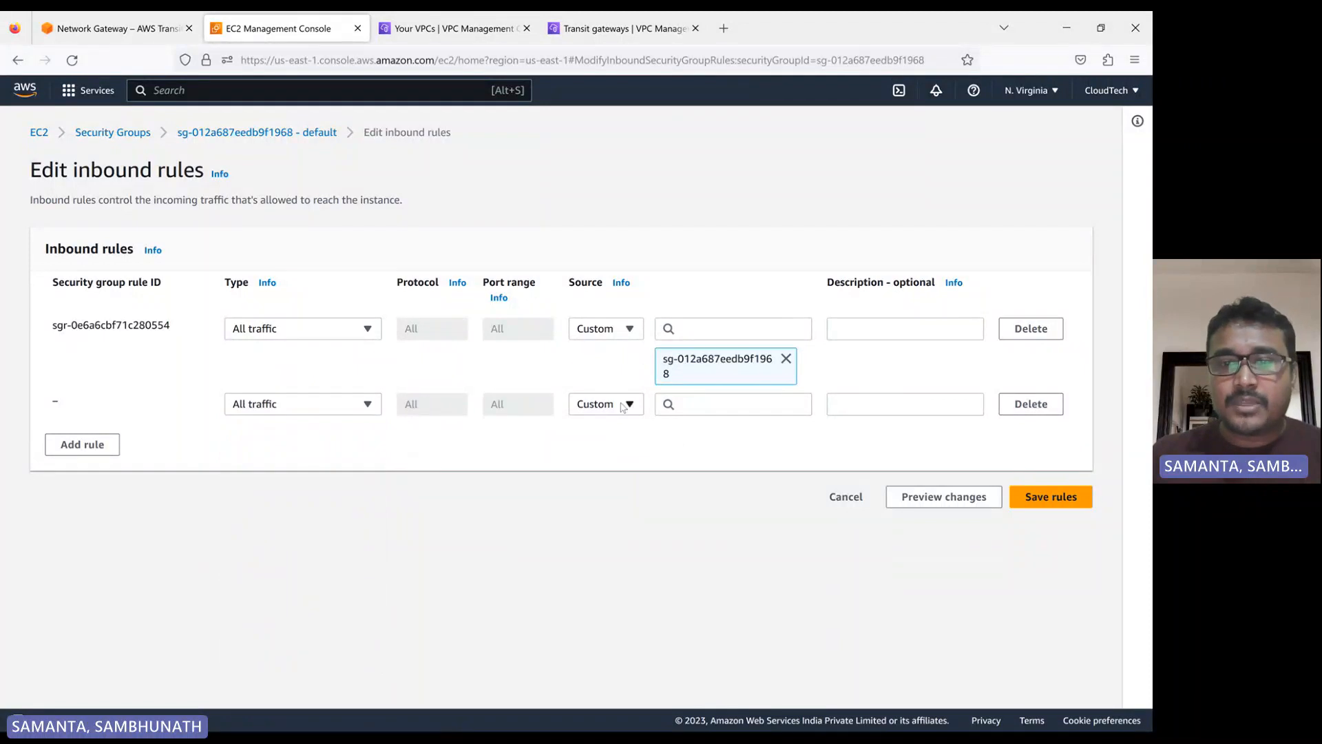
click(622, 405)
click(603, 463)
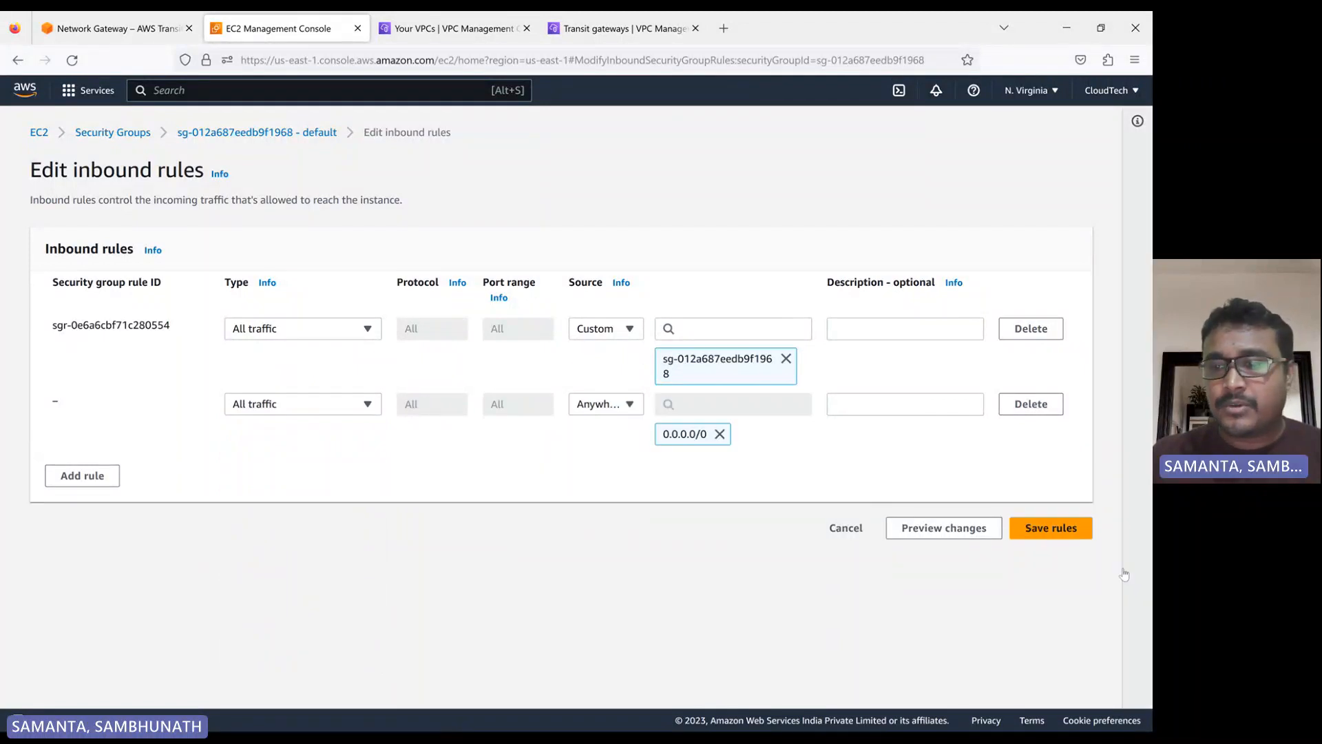
click(1046, 537)
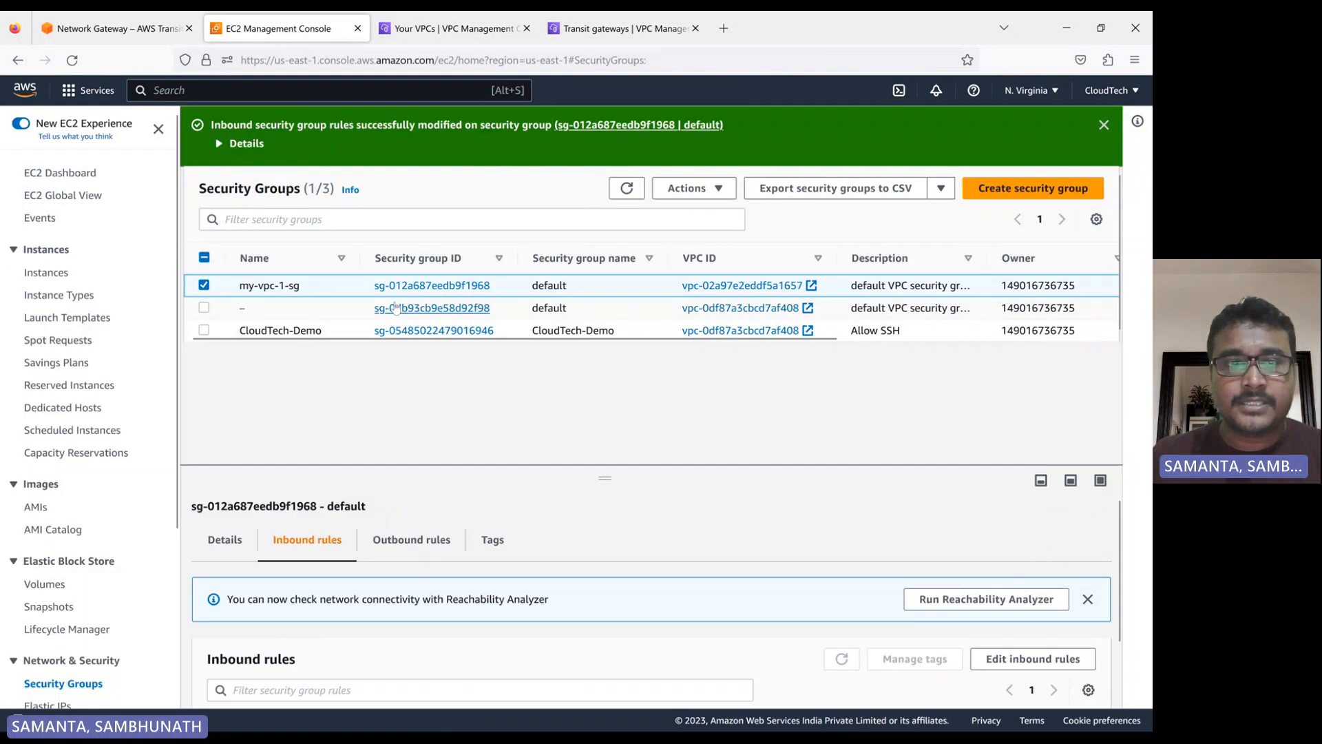
Inspect the outbound rules of my-vpc-1-sg in the rule editor and return to the security groups list
click(434, 542)
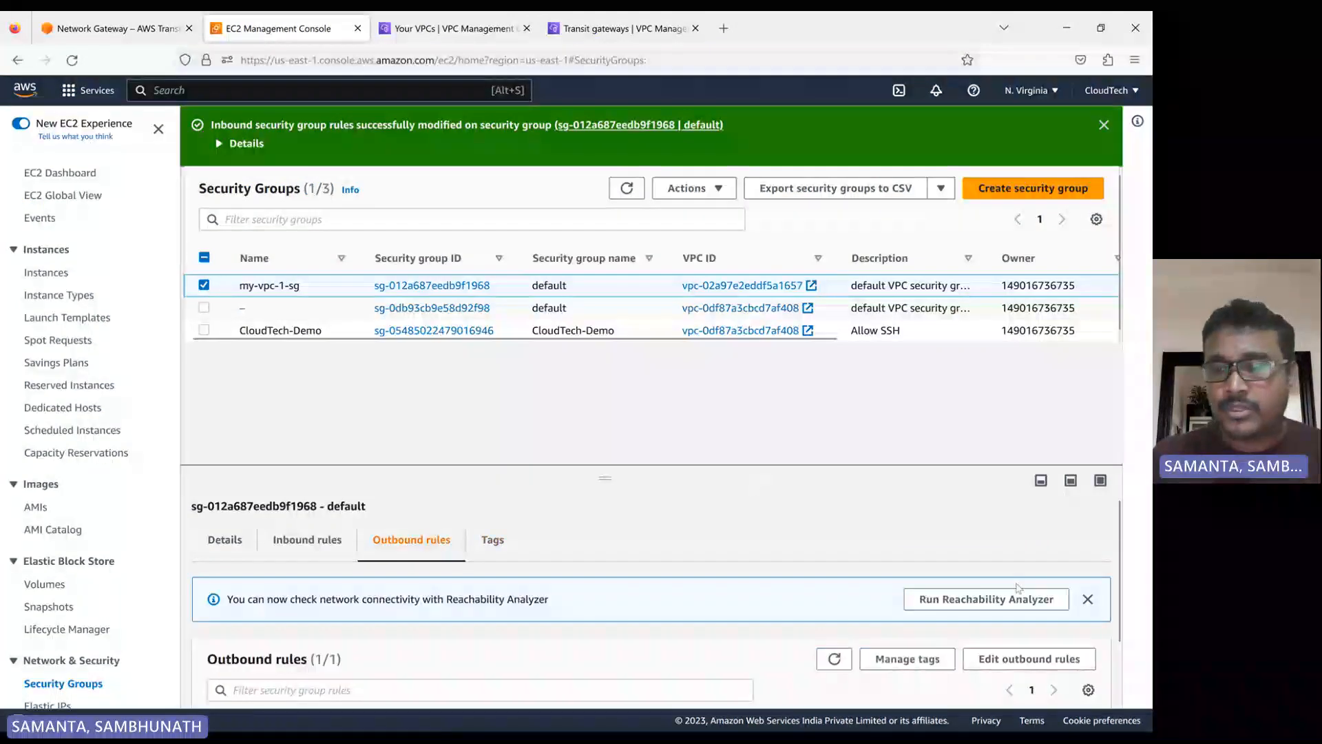
click(1021, 659)
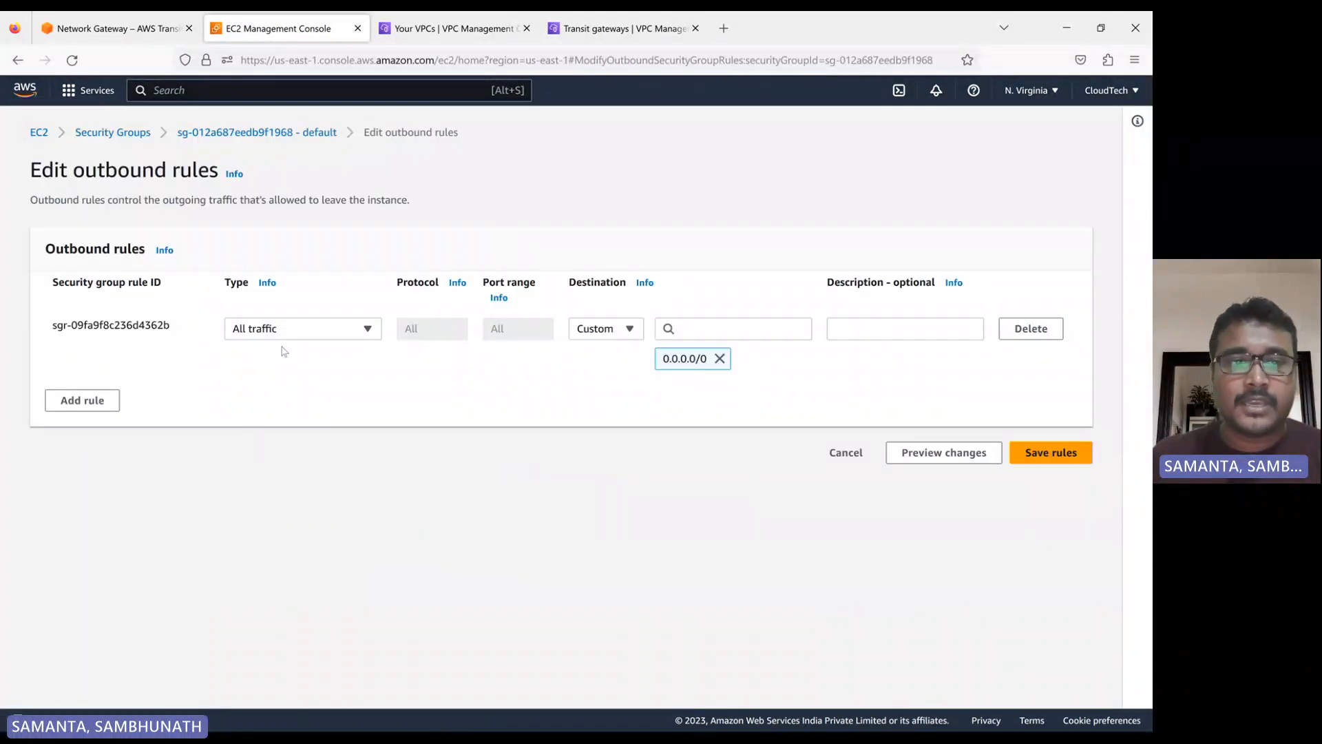
click(113, 132)
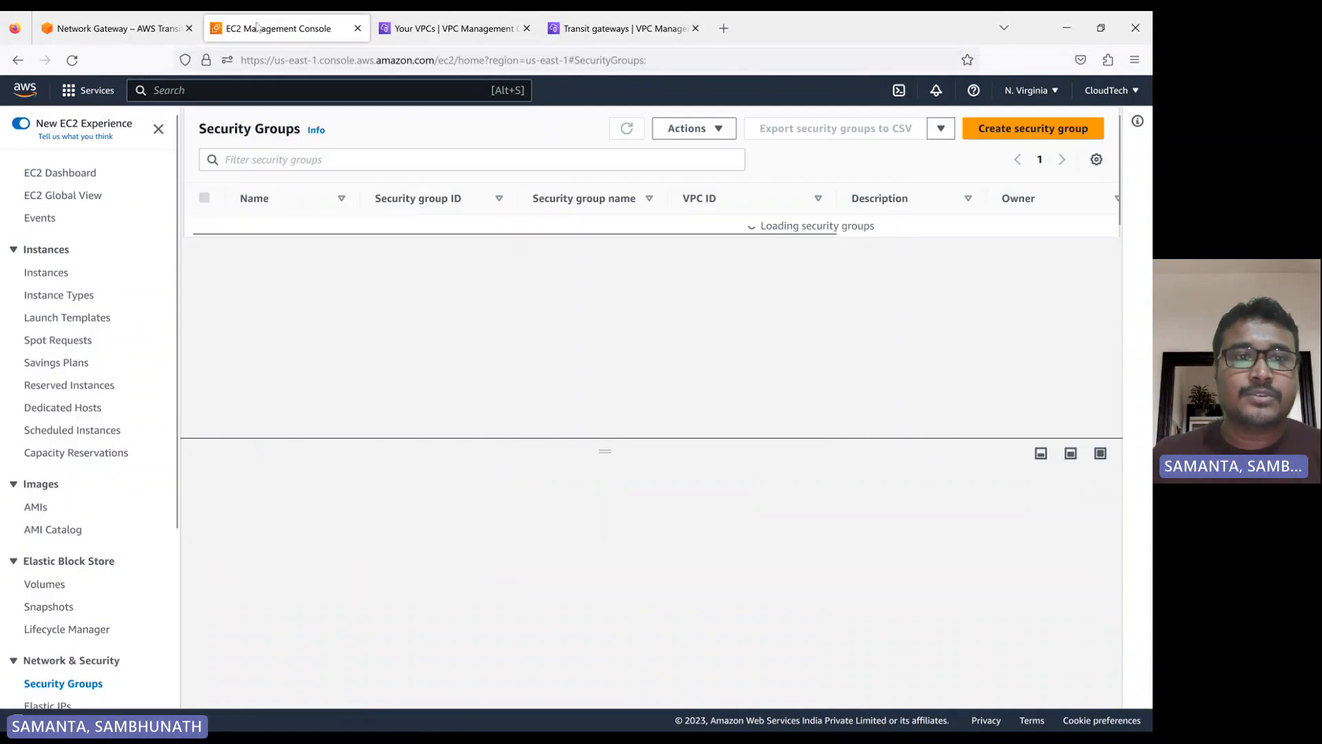
Refresh the security groups list and check the running EC2 instances in N. Virginia
click(627, 133)
click(60, 173)
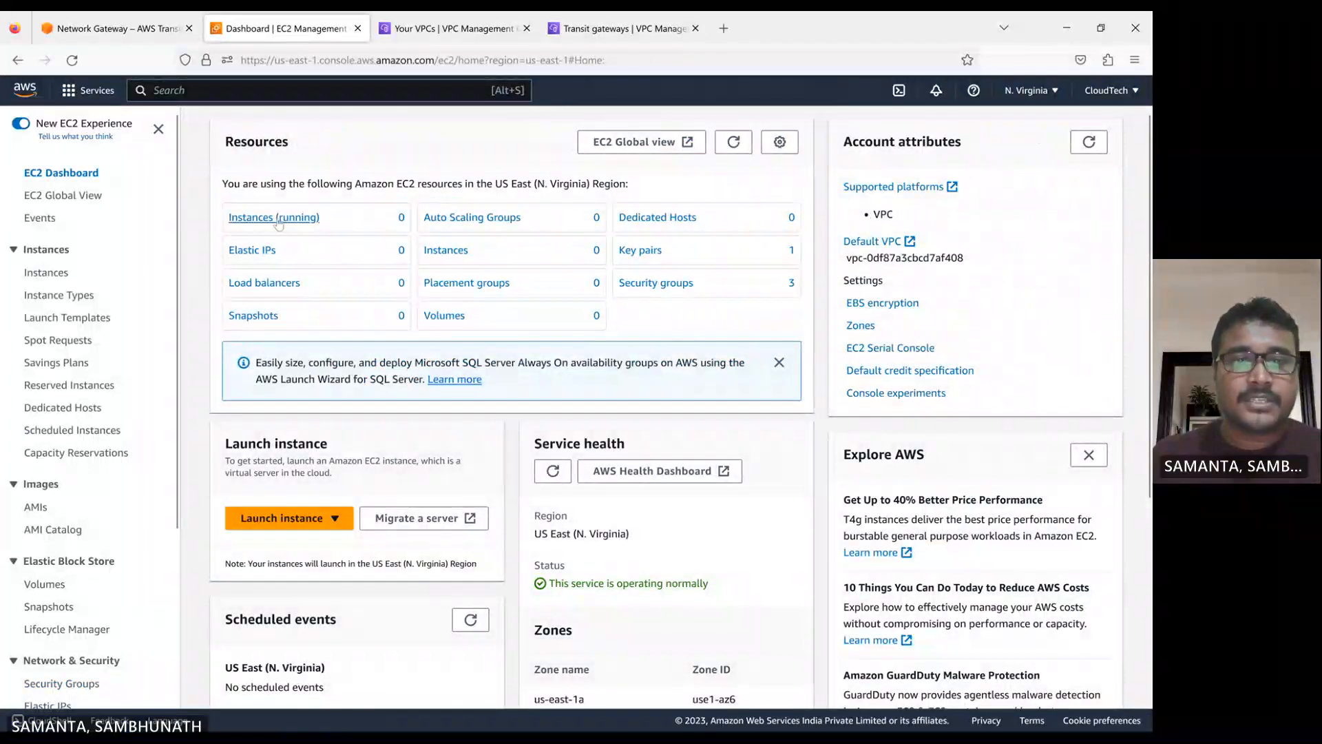
click(274, 218)
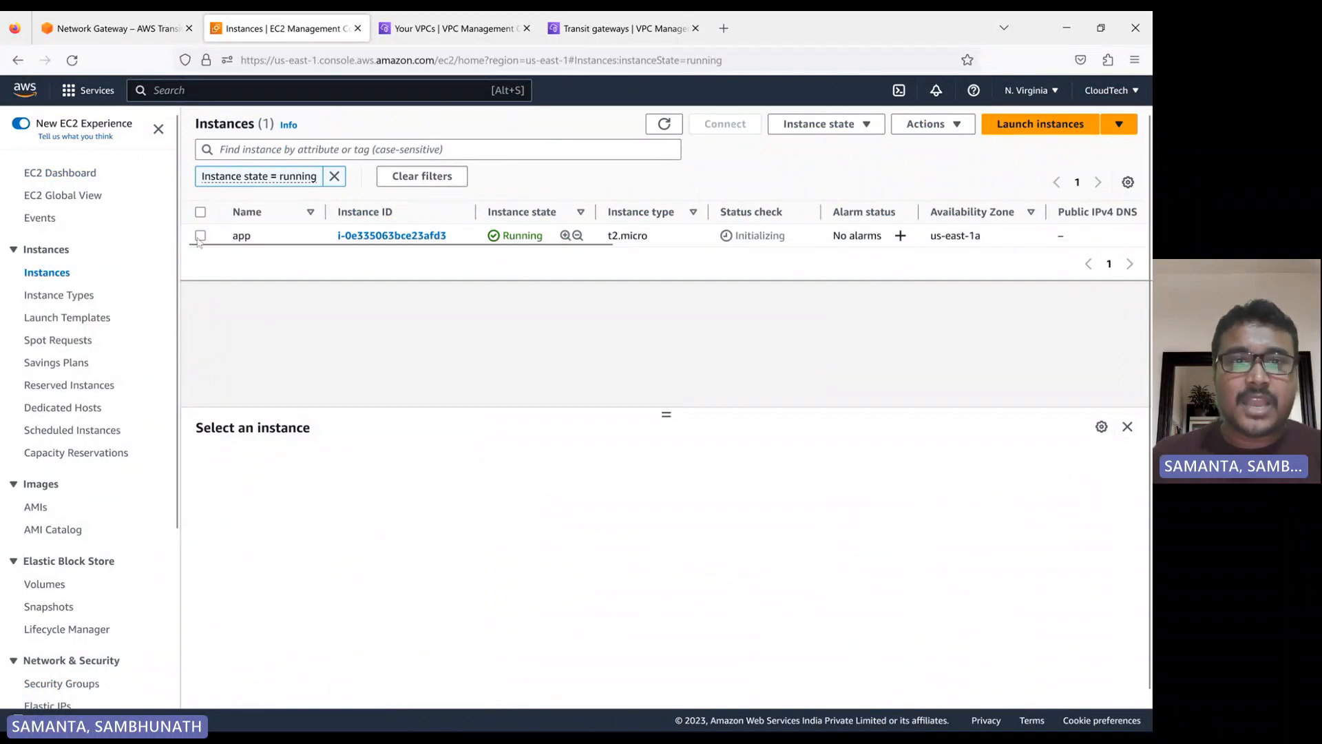
Check the N. Virginia VPC list and review the architecture diagram transit-gateways-2.png, returning to the browser
click(444, 28)
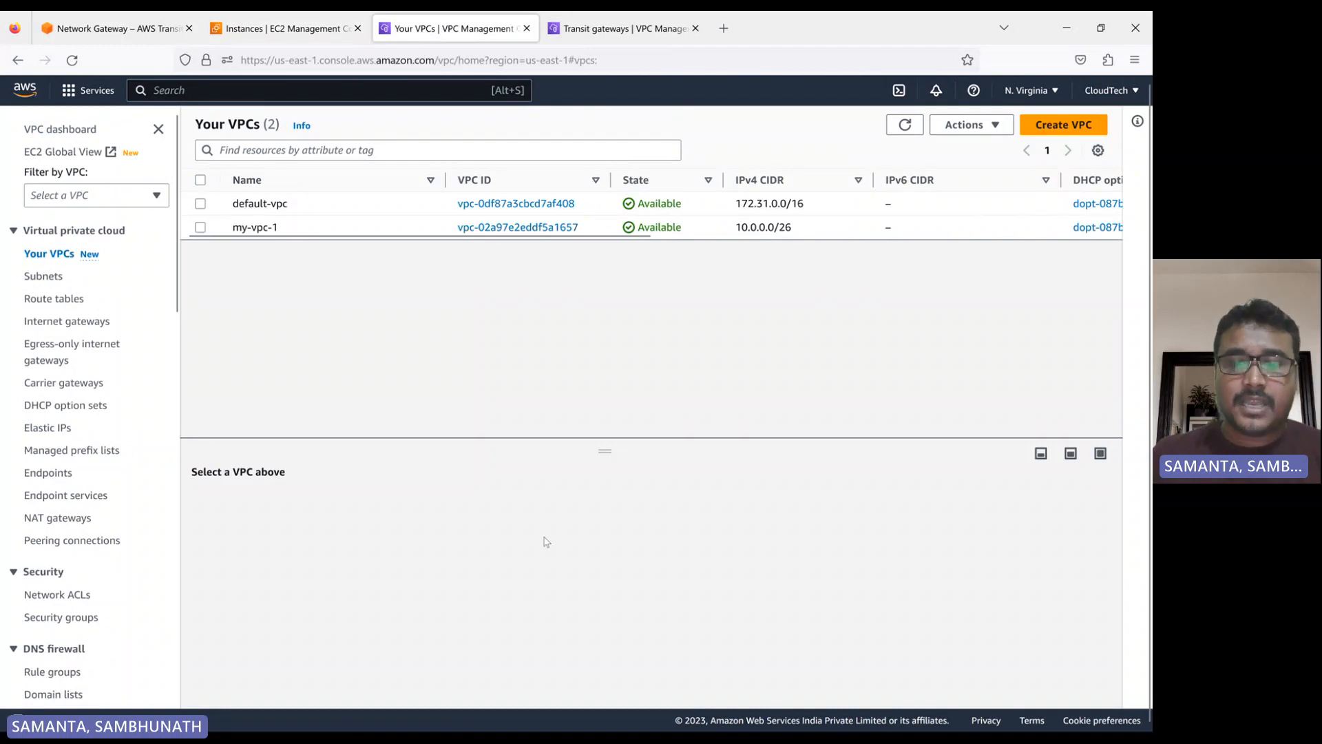
click(709, 723)
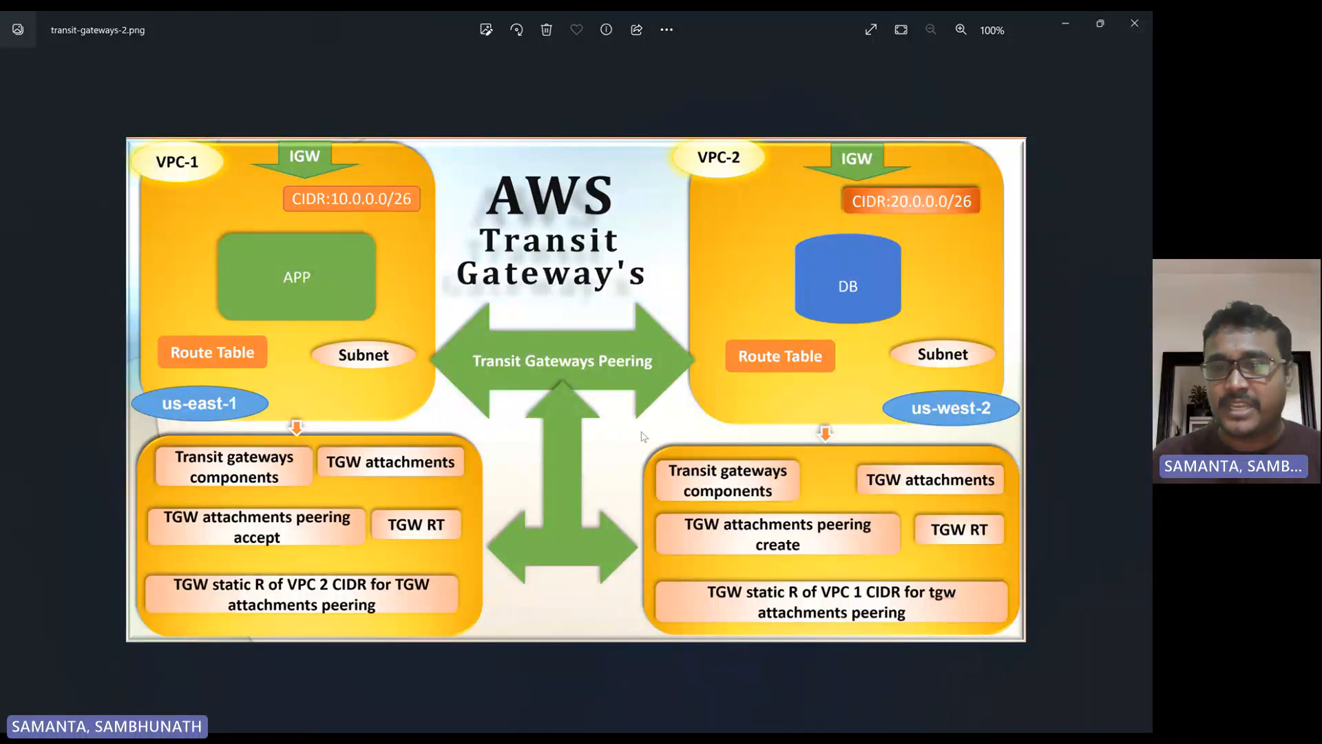
click(682, 716)
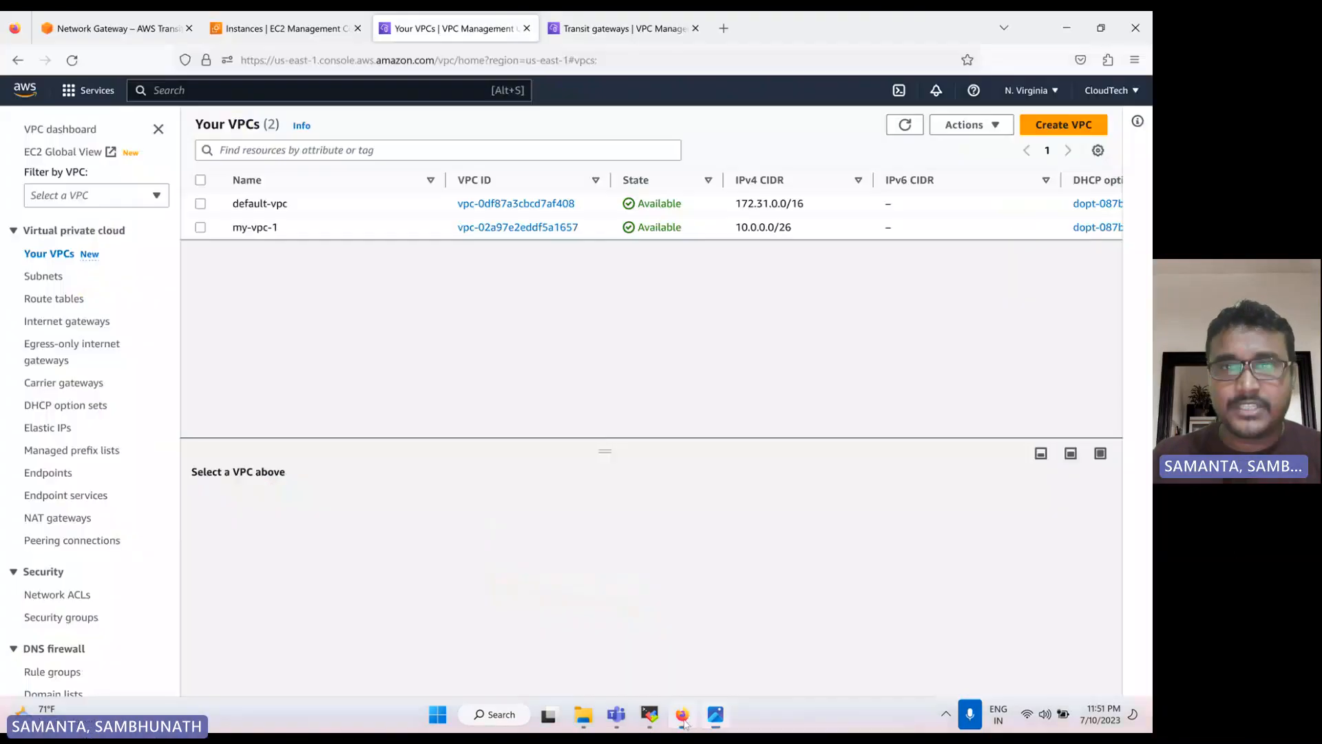
Refresh the Oregon transit gateways list and open the form for a new transit gateway attachment
click(627, 34)
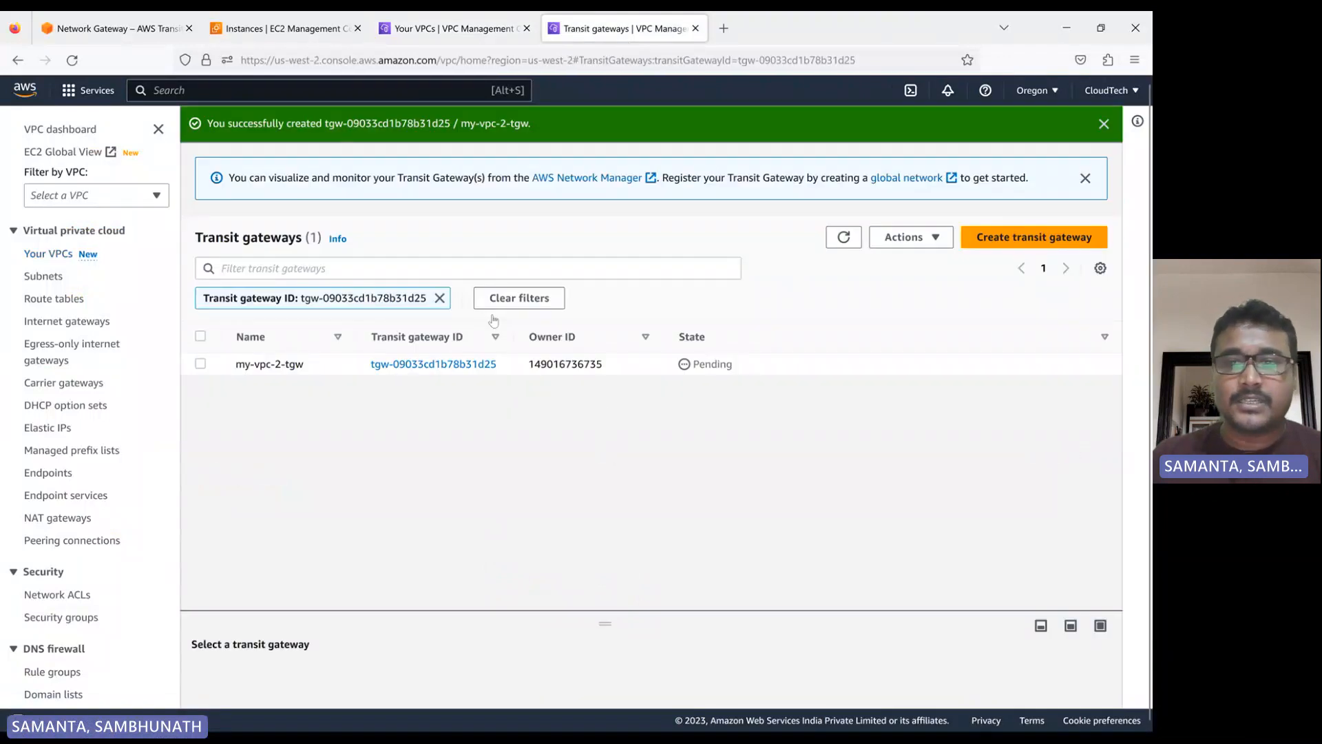
click(845, 237)
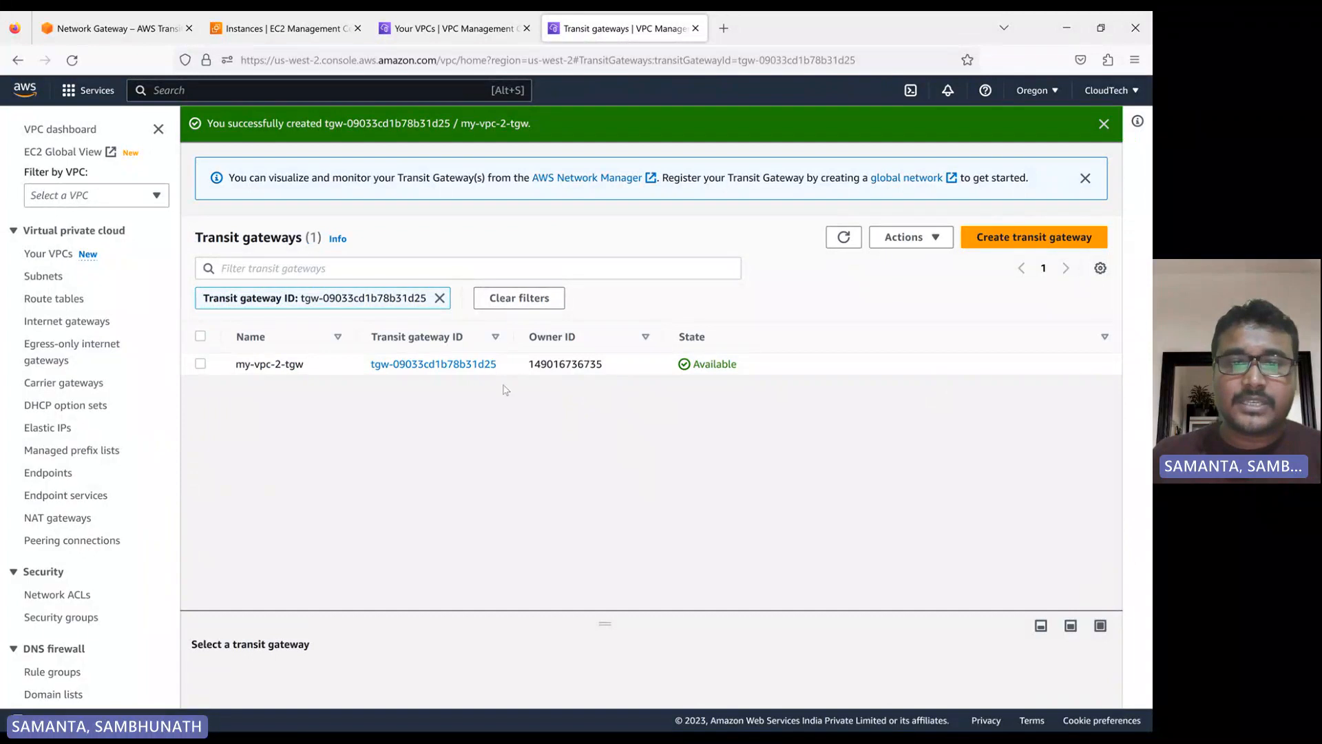
scroll(51, 352, down, 15)
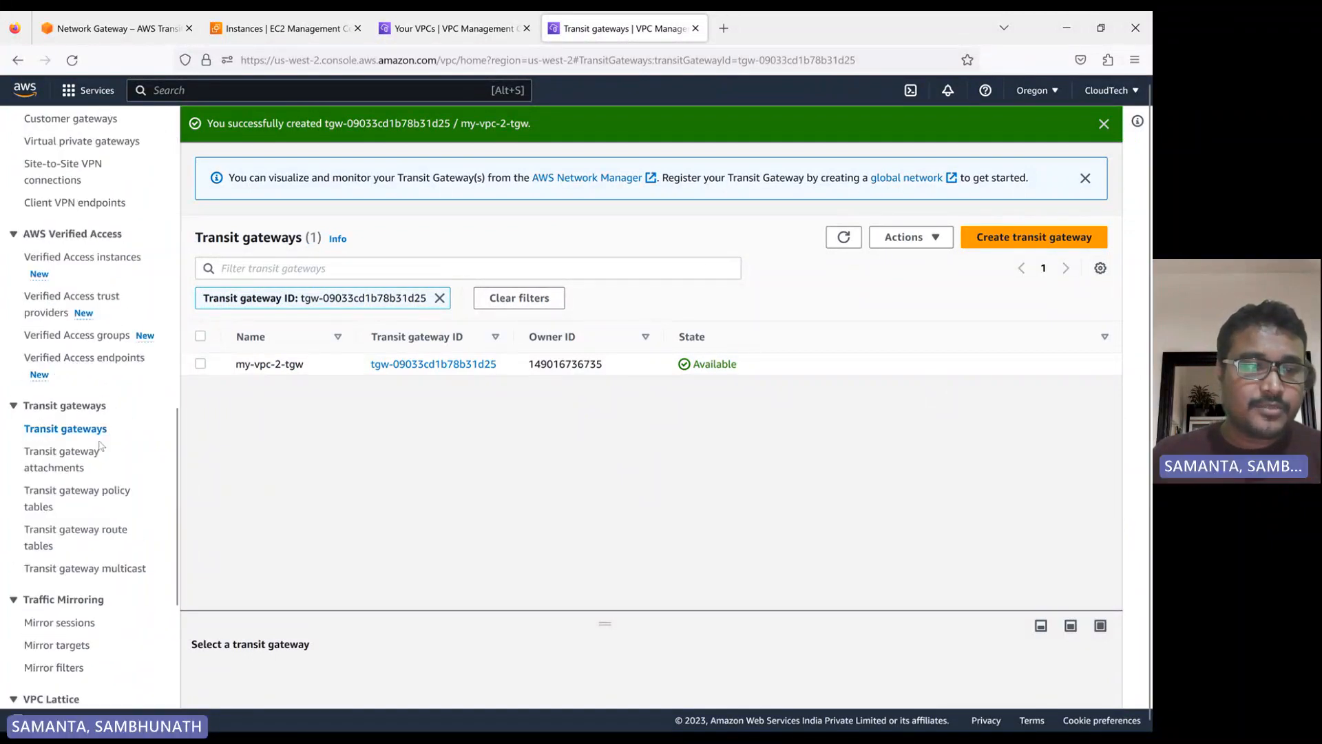
scroll(97, 417, up, 3)
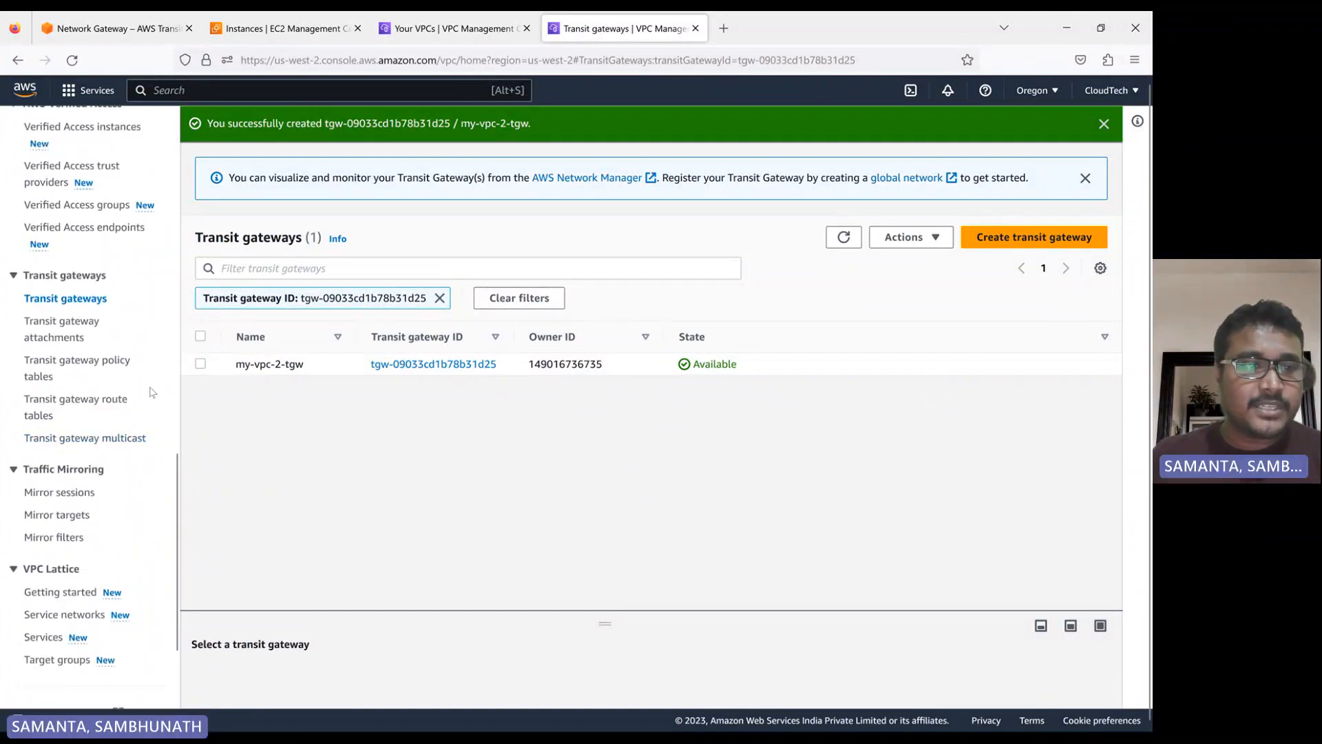
click(78, 329)
click(954, 204)
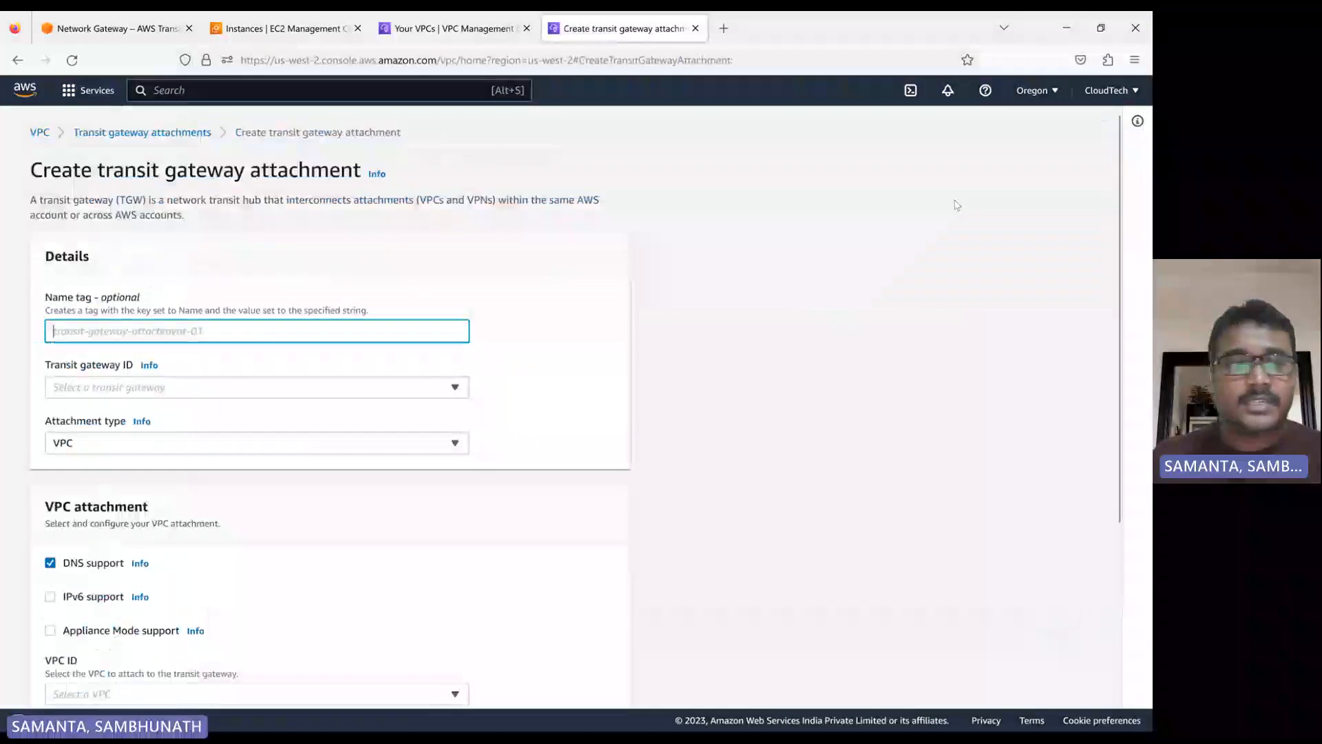
Name the attachment my-vpc-2-tgw-attm and choose my-vpc-2-tgw as its transit gateway
text(m)
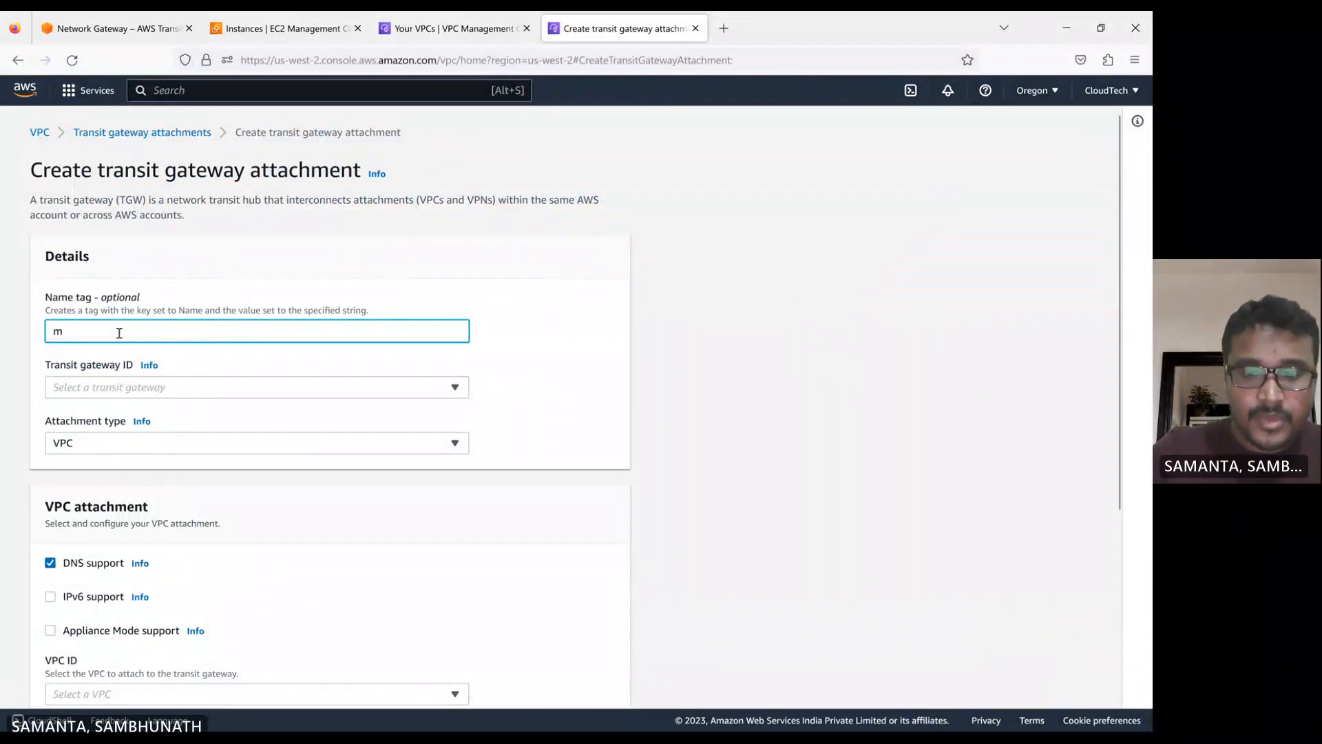
text(y-vpc)
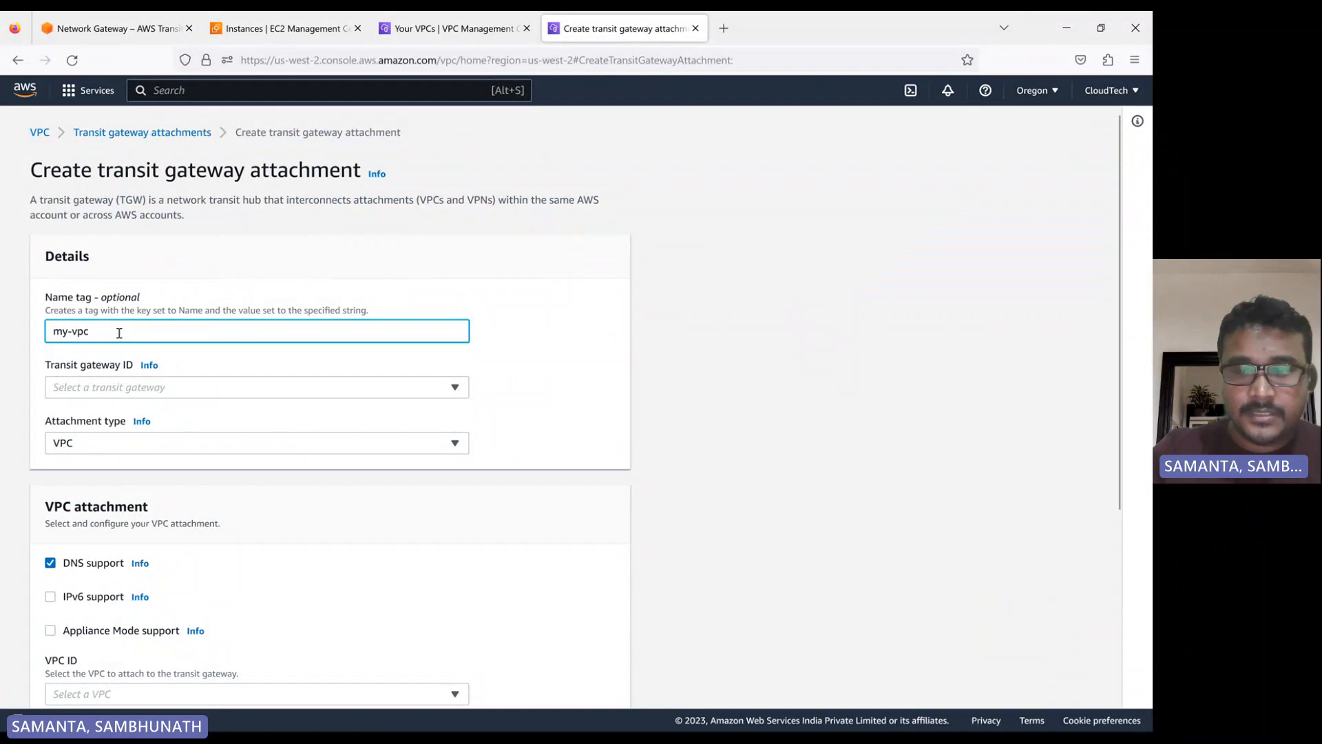
text(-2)
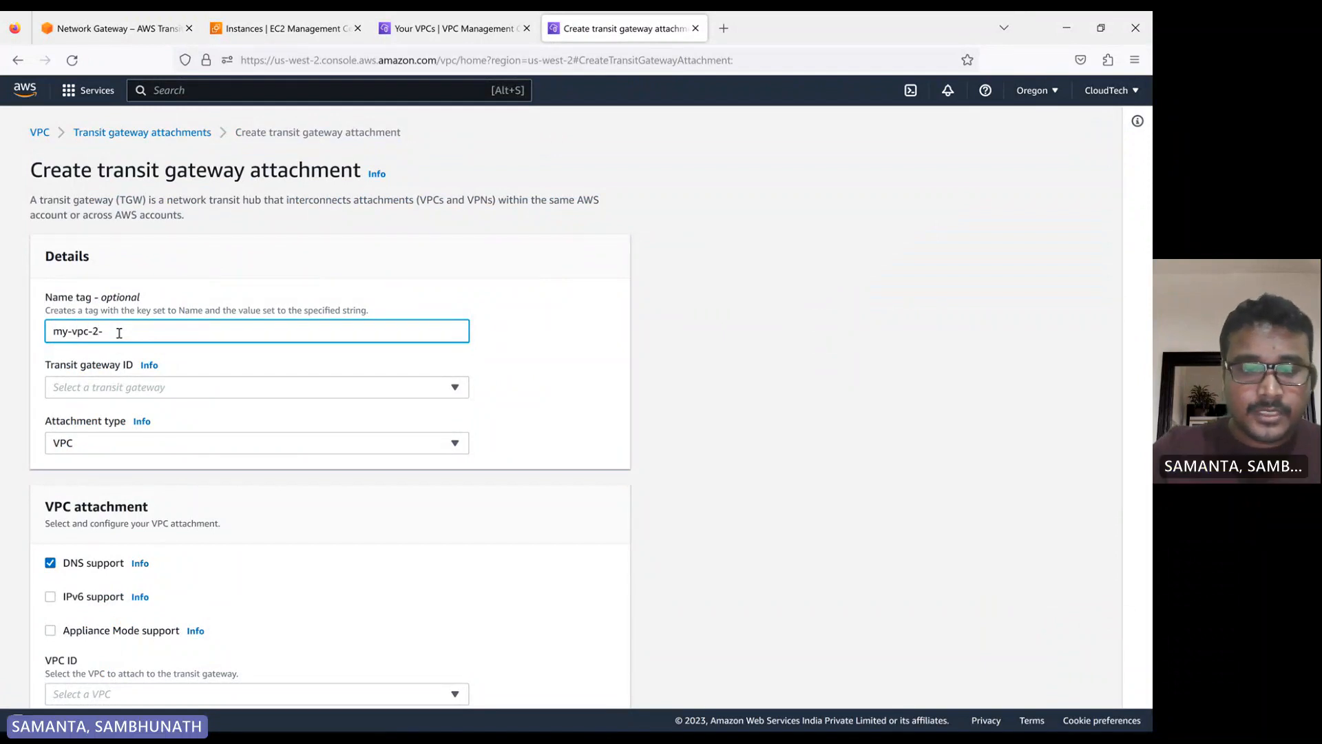
text(-tgw-attm)
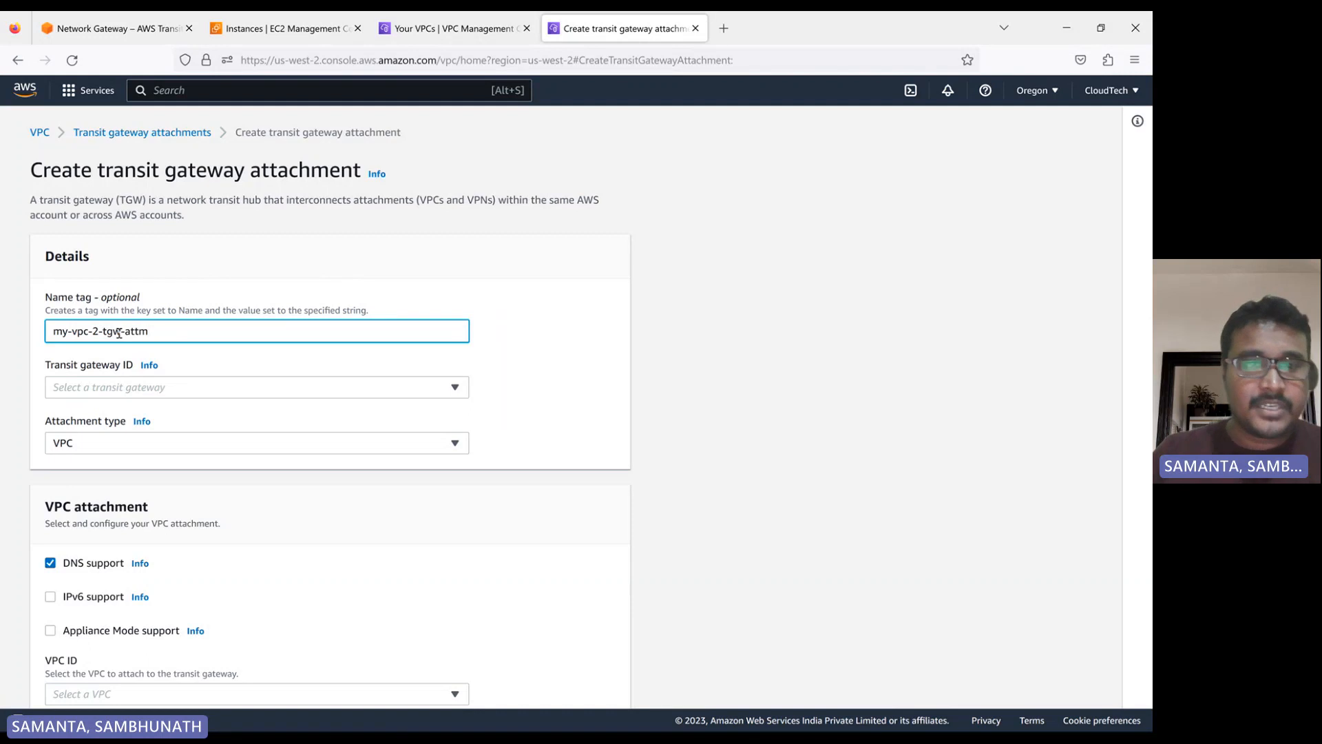
click(513, 375)
click(127, 389)
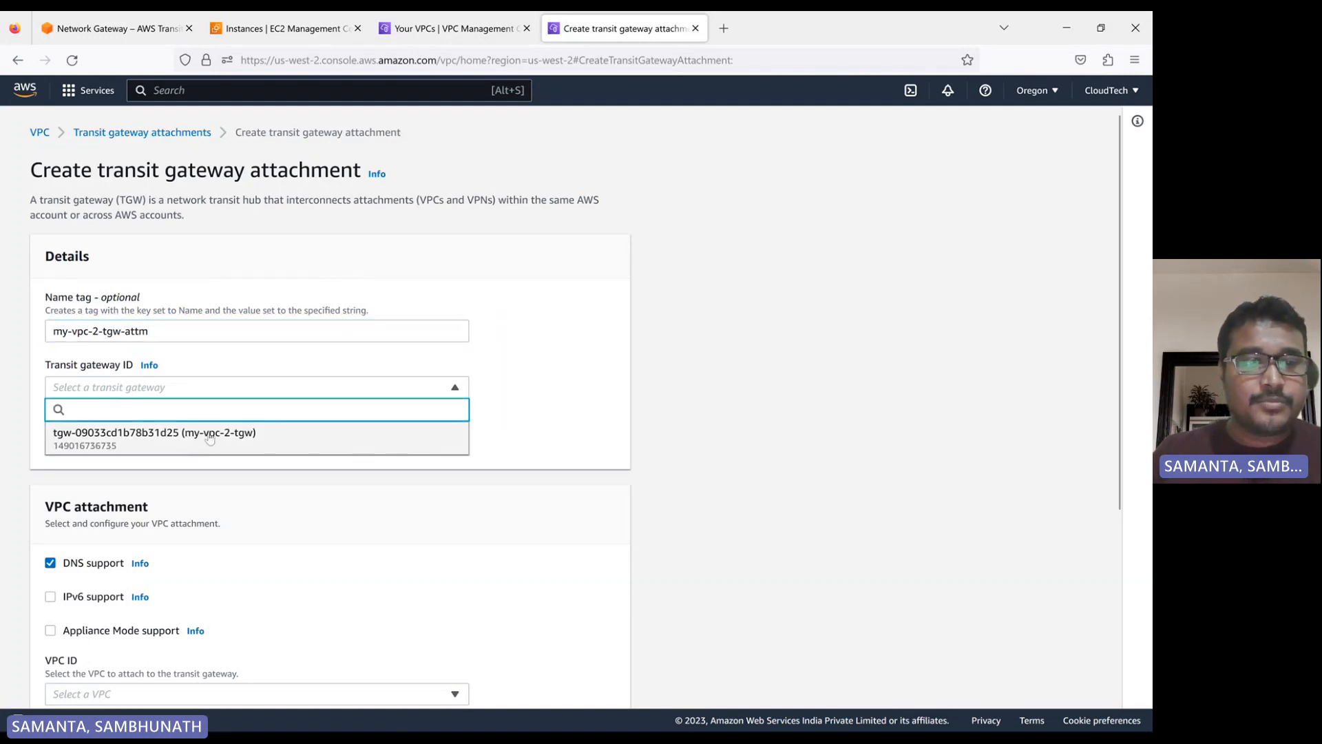
click(211, 441)
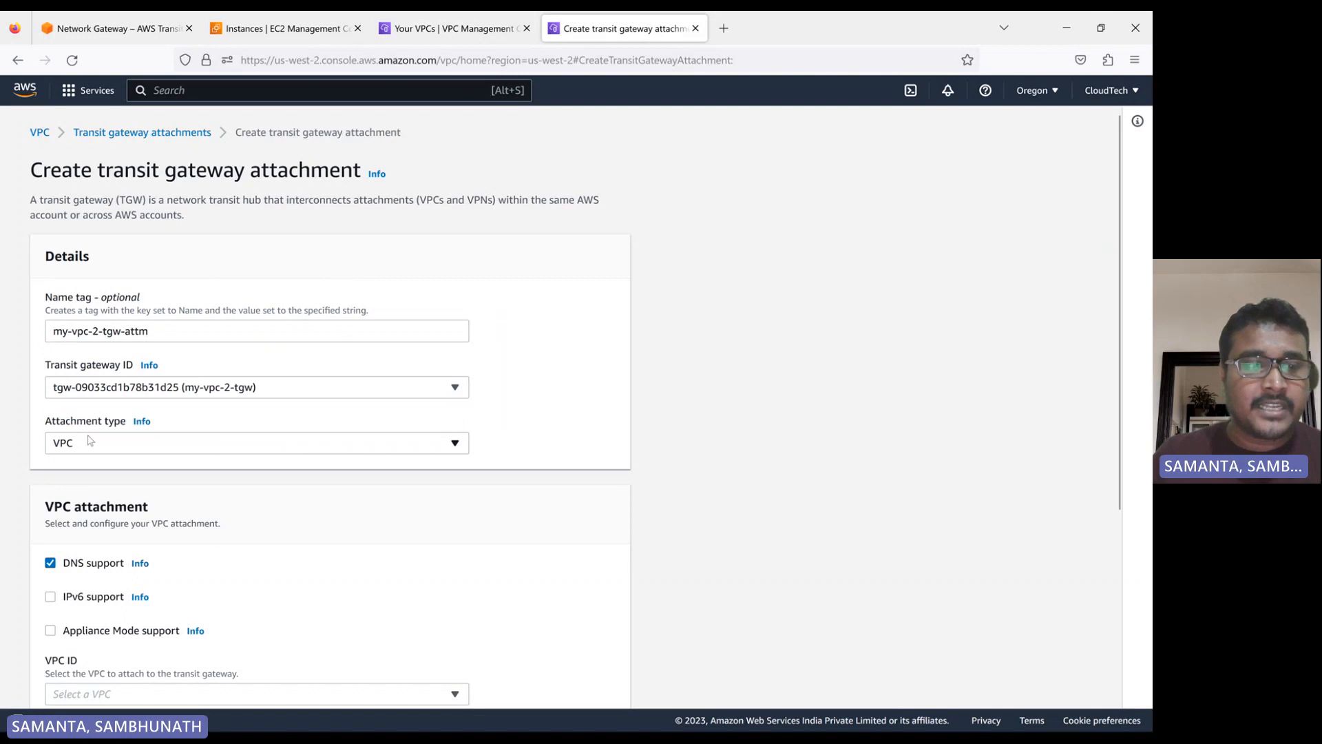
Select my-vpc-2 as the VPC to attach and create the transit gateway attachment
scroll(93, 448, down, 3)
scroll(78, 446, down, 2)
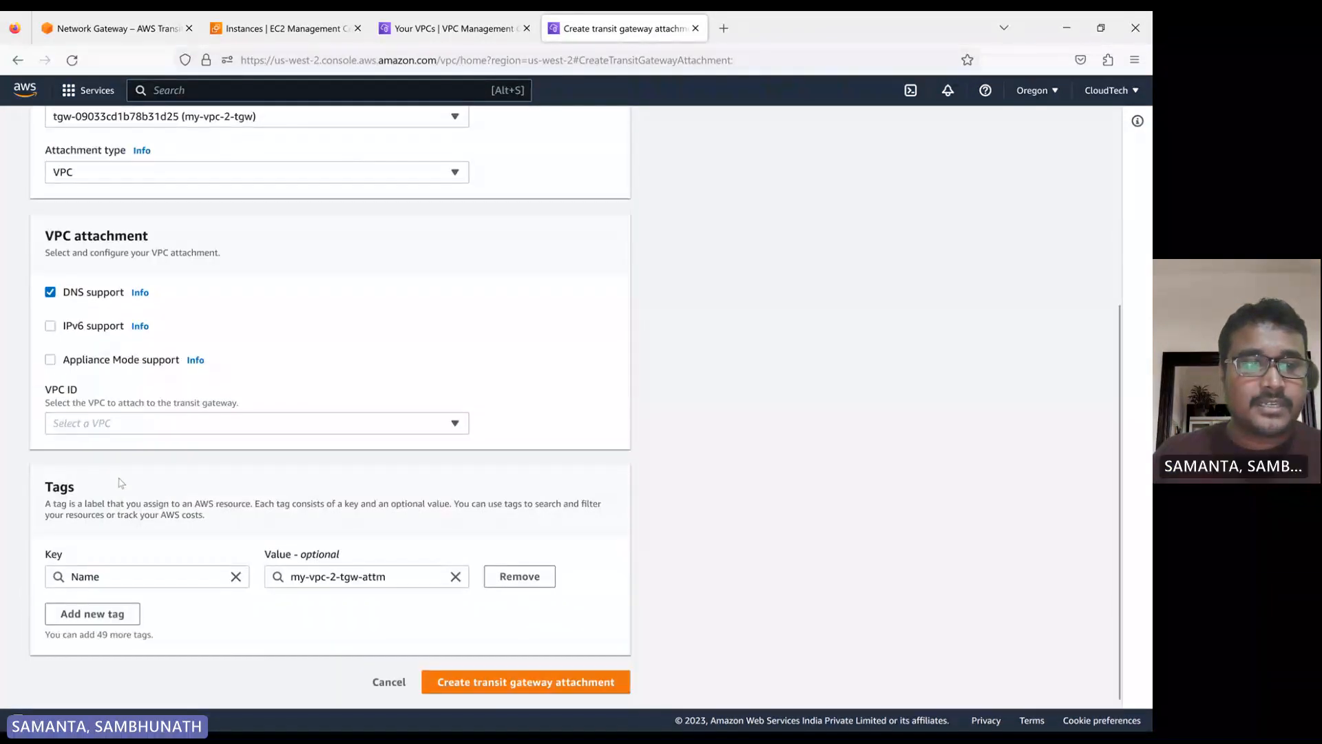
click(124, 425)
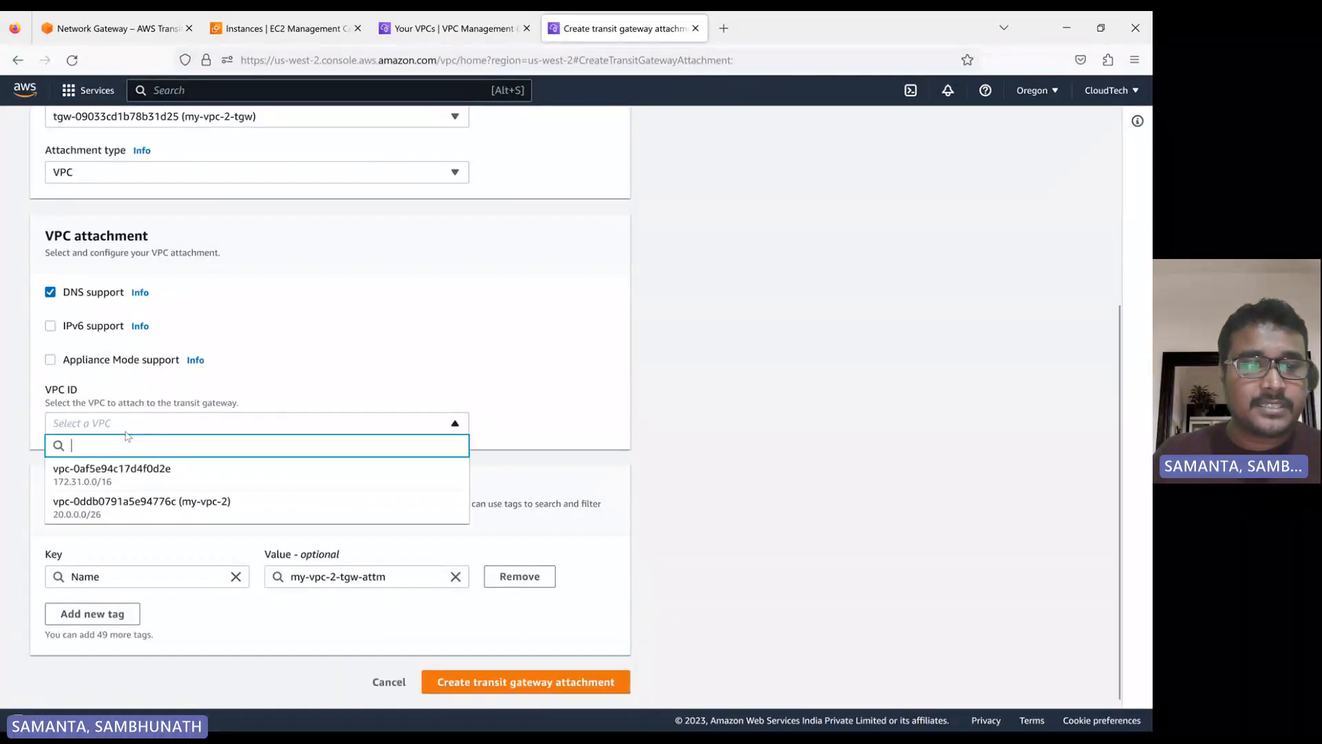
click(180, 506)
scroll(128, 289, down, 3)
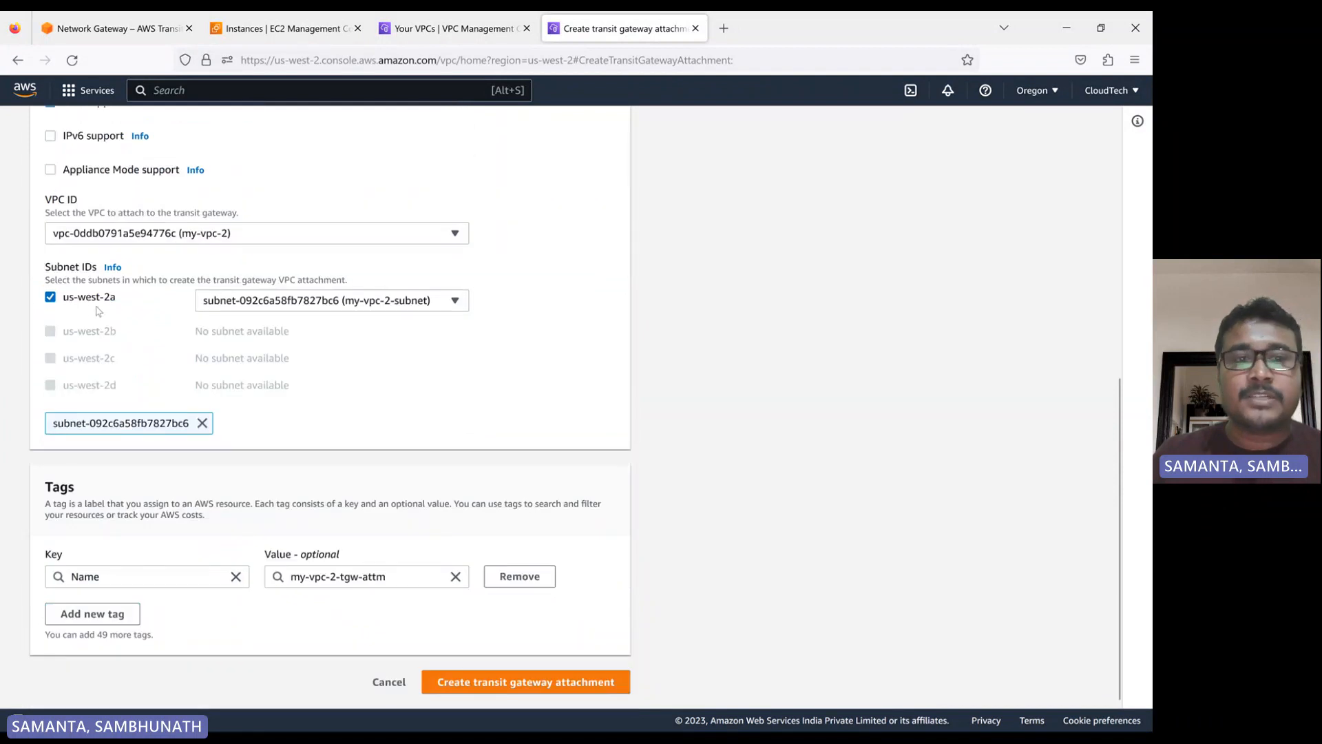
click(544, 680)
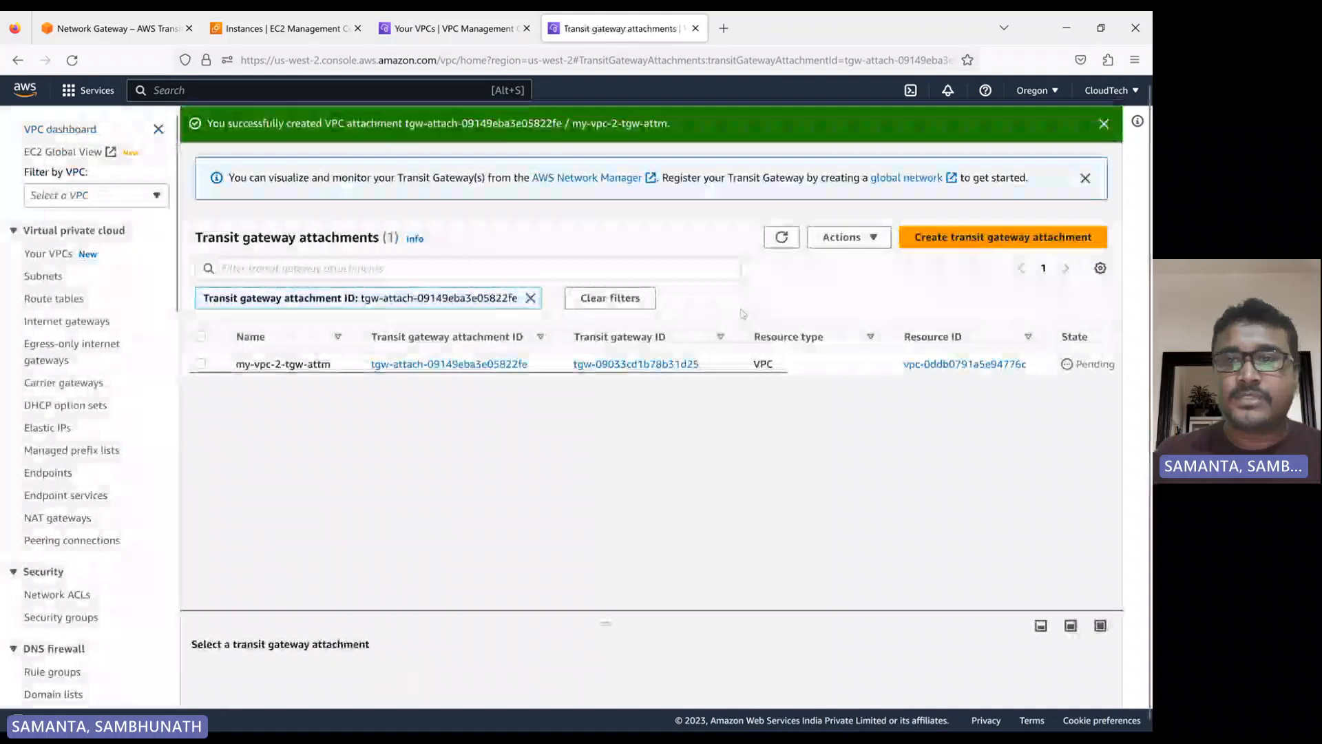
Open EC2 for Oregon in a separate browser tab and start launching a new instance from the running instances list
click(91, 93)
middle_click(324, 313)
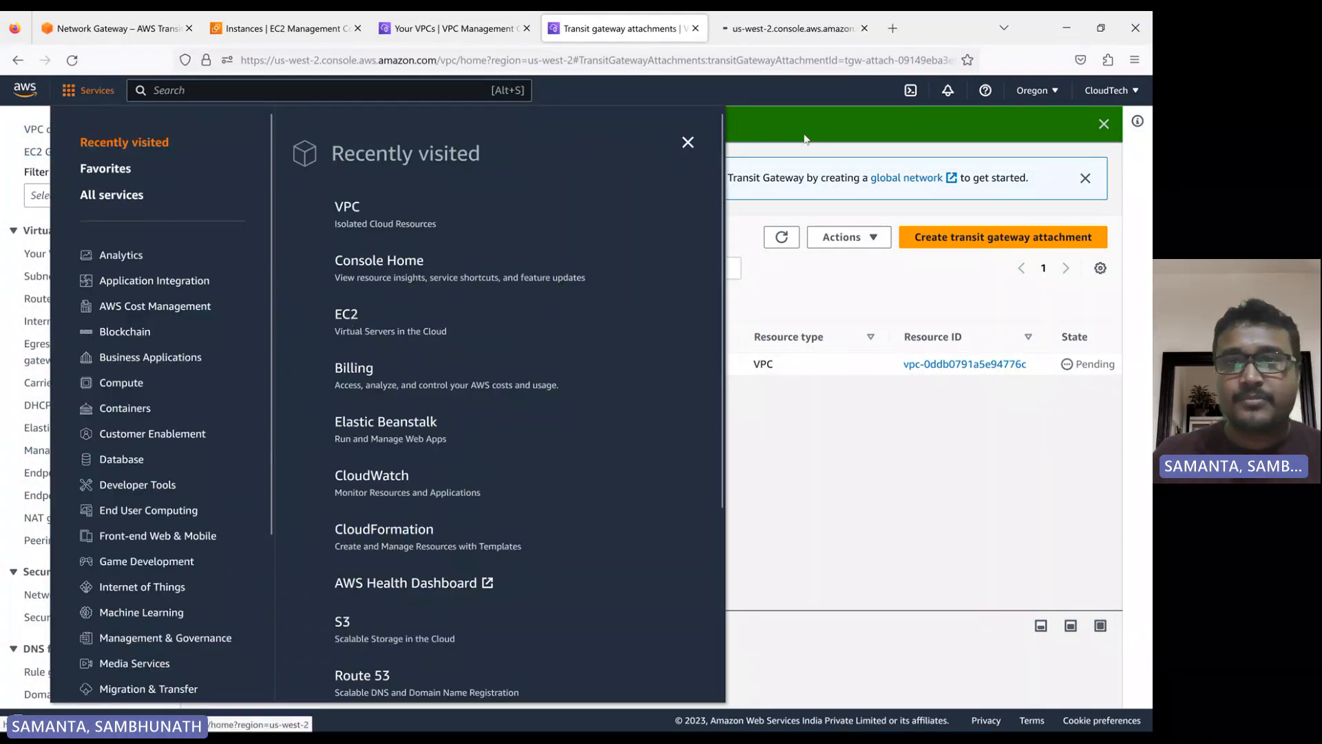
click(774, 39)
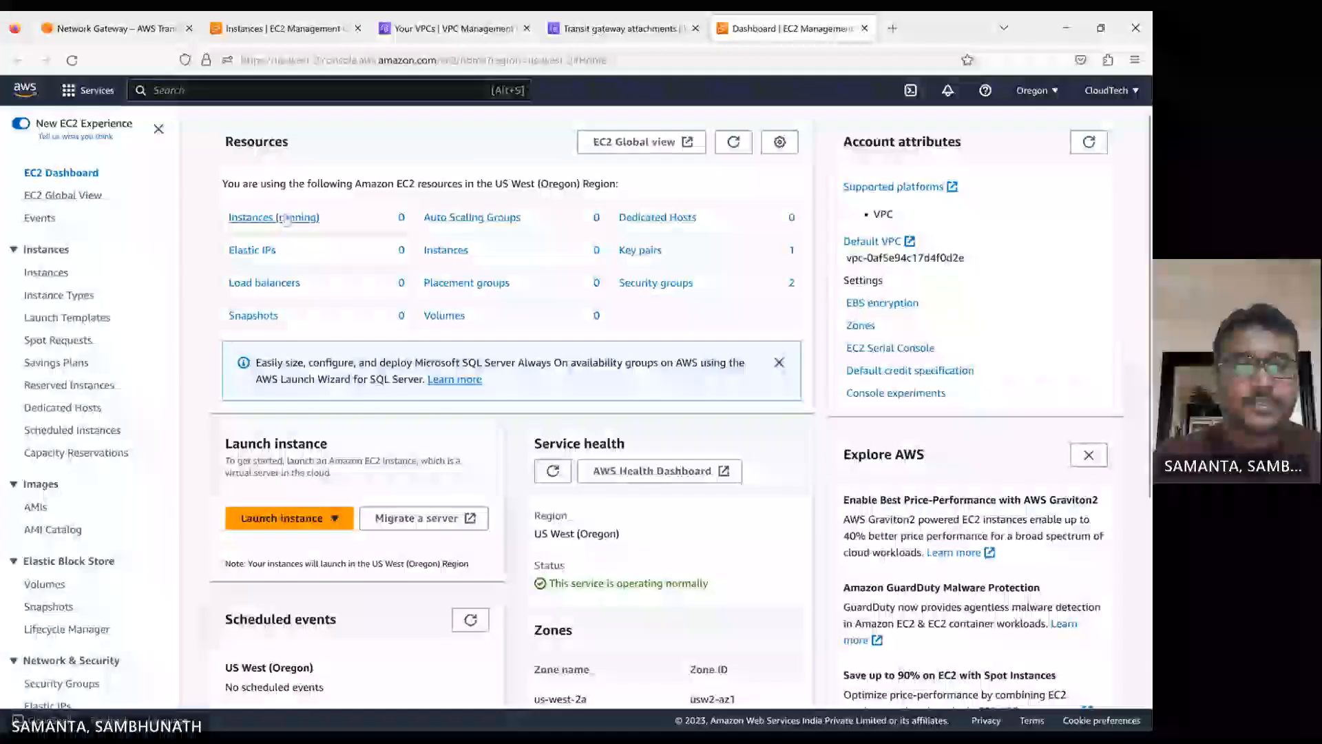
click(276, 216)
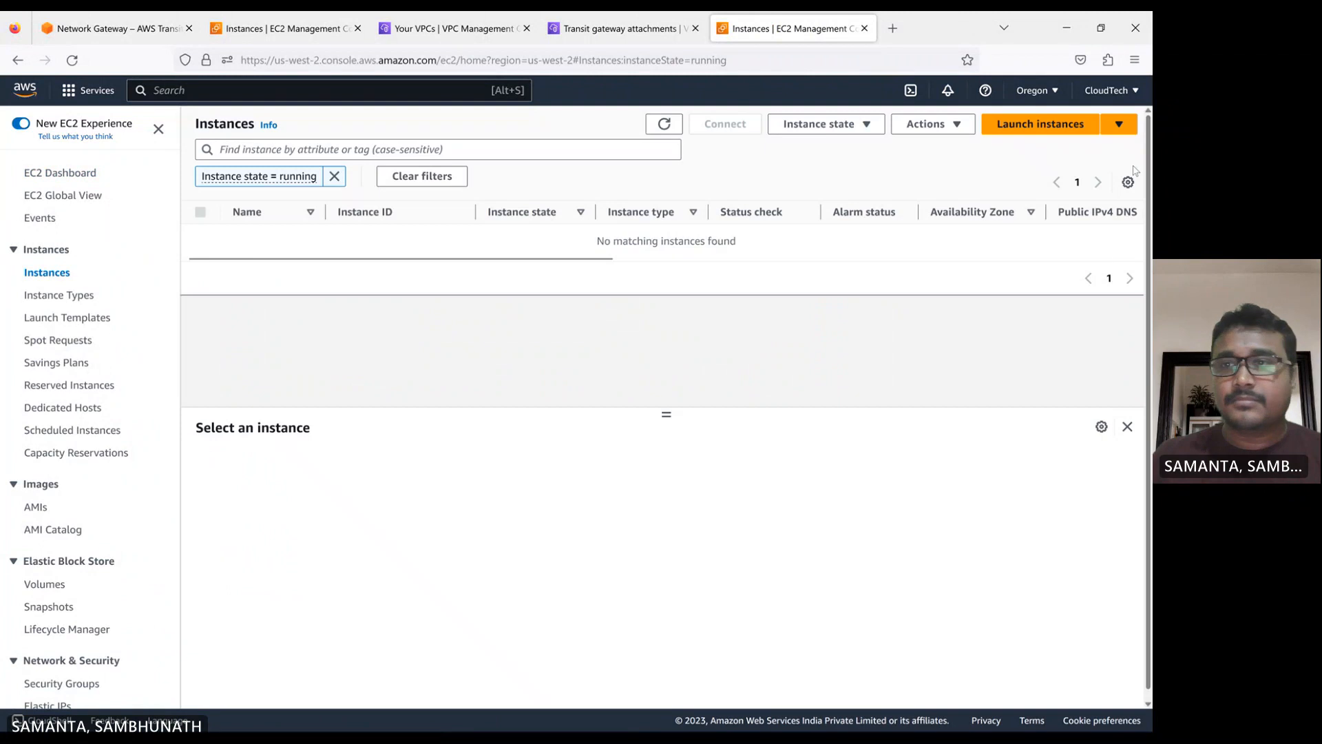
click(1037, 142)
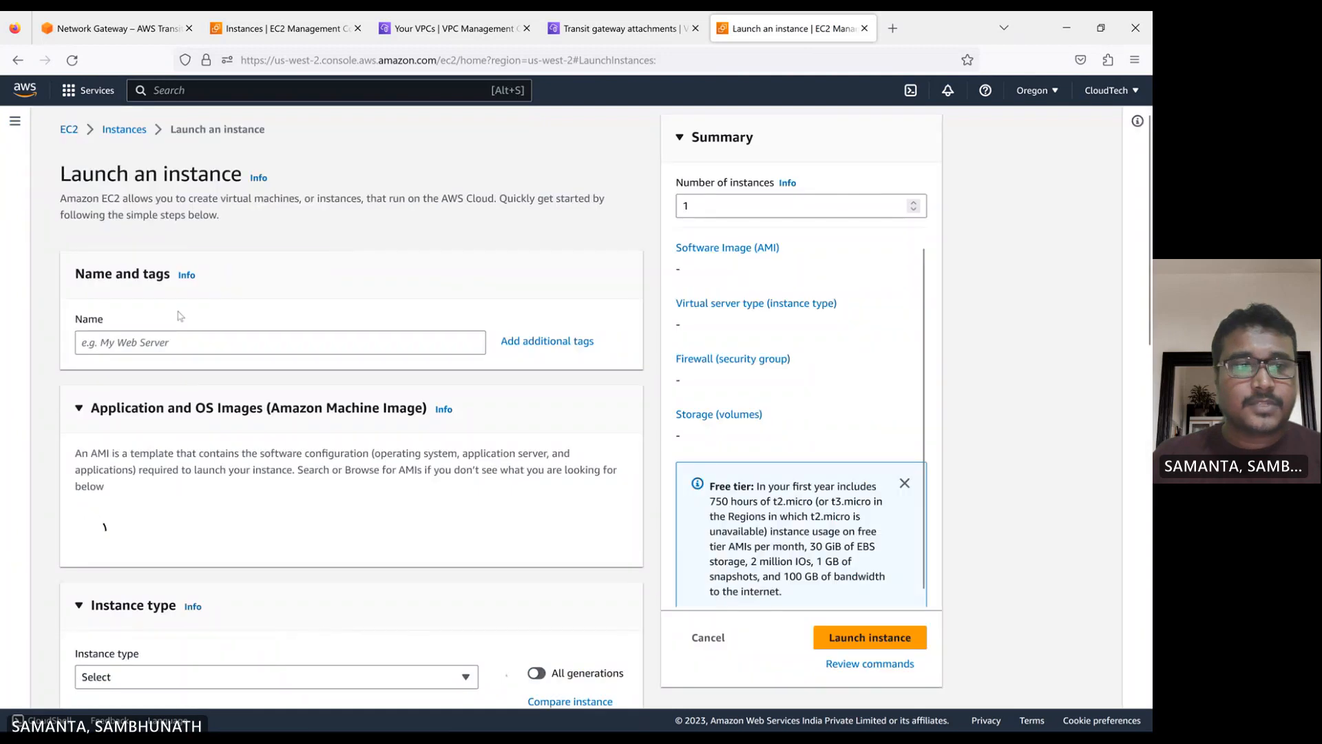
Name the new instance db and select the cloudtech key pair for login
click(147, 344)
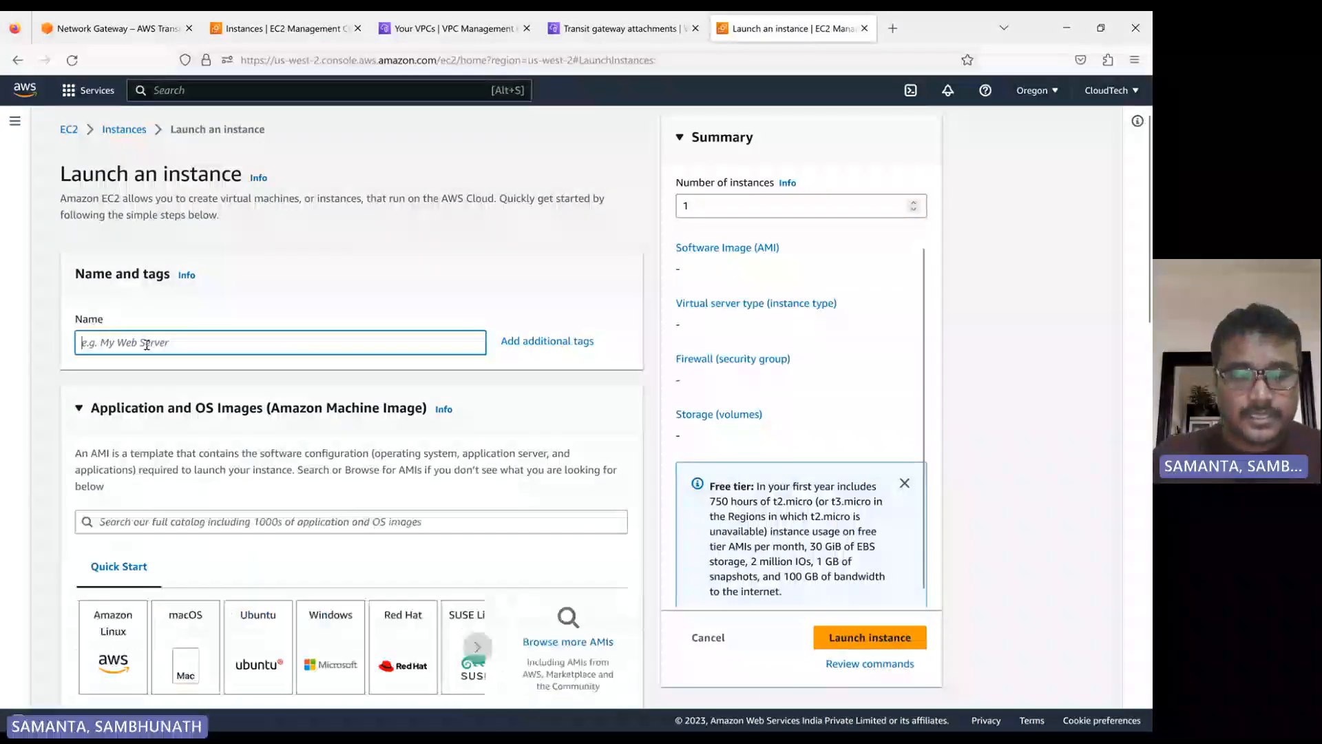
text(db)
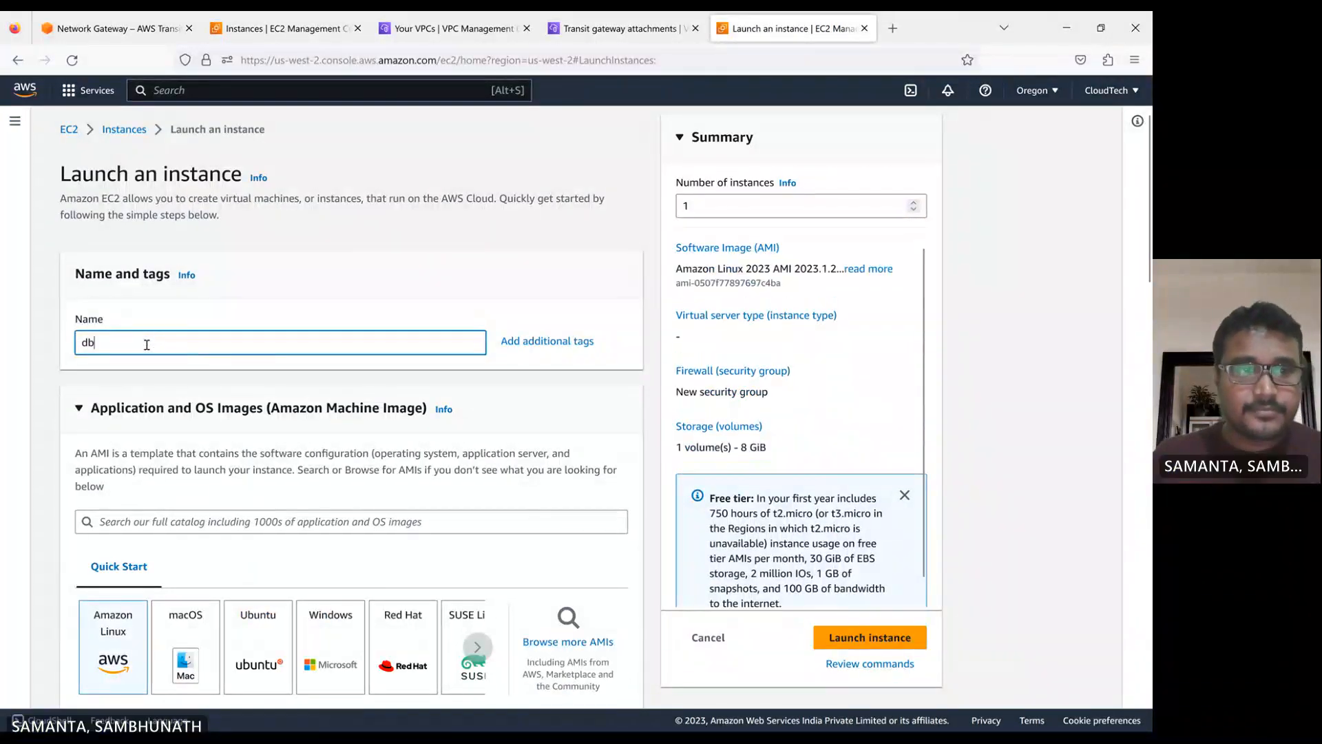
scroll(216, 323, down, 5)
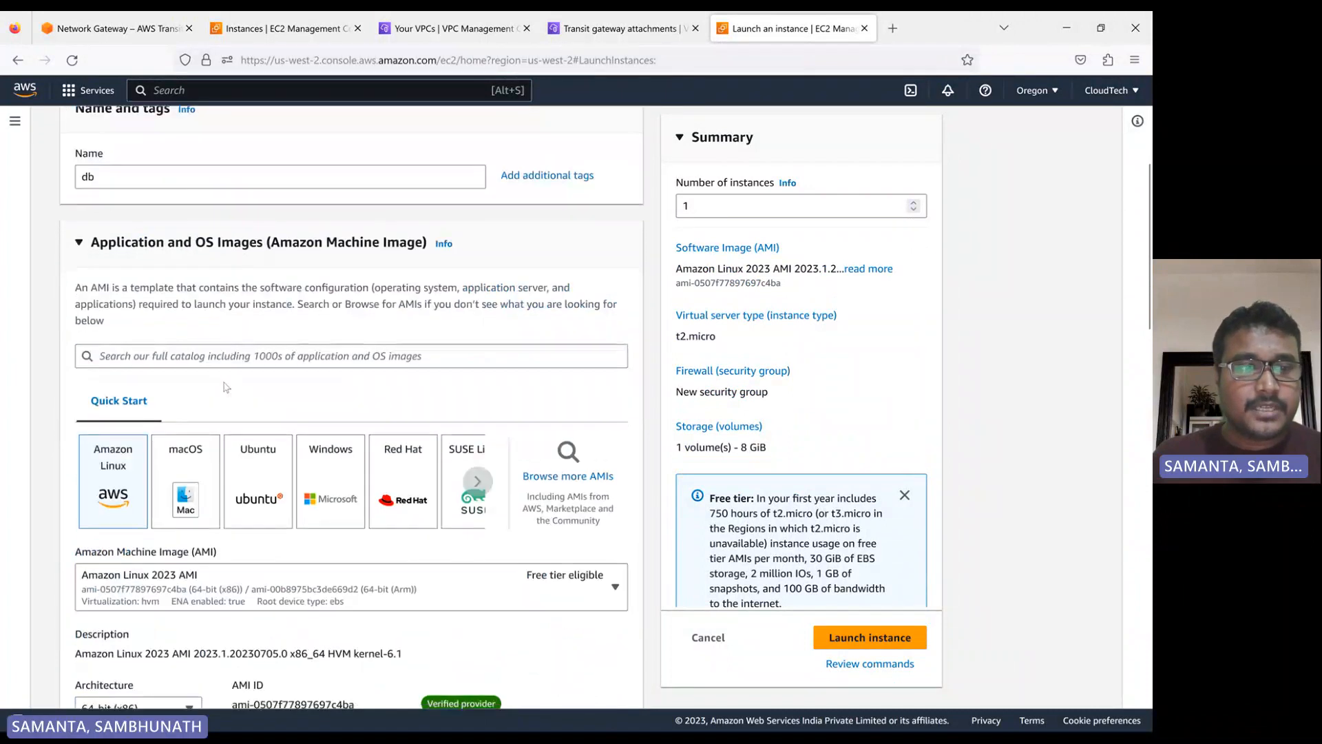
scroll(163, 484, down, 3)
scroll(174, 342, down, 3)
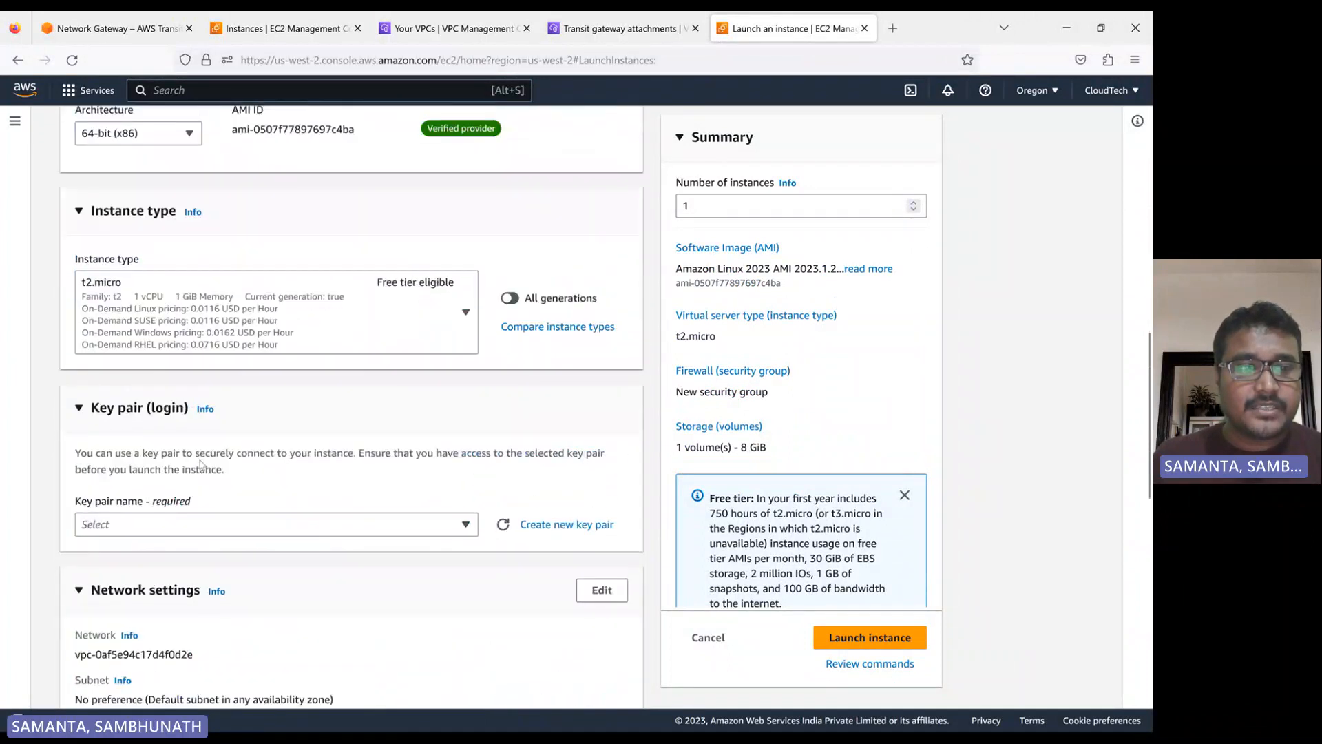
click(164, 455)
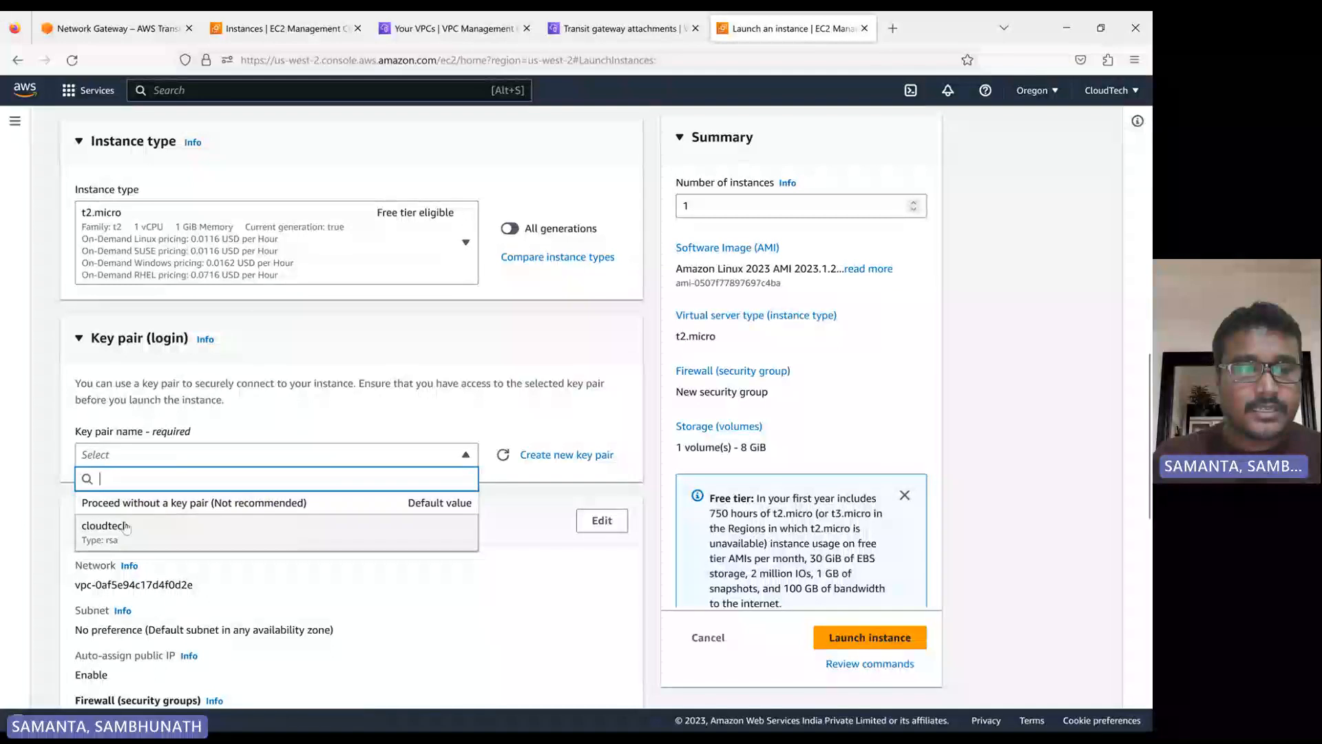
click(149, 526)
Open the db instance's network settings for editing and show the available VPC choices
scroll(250, 472, down, 2)
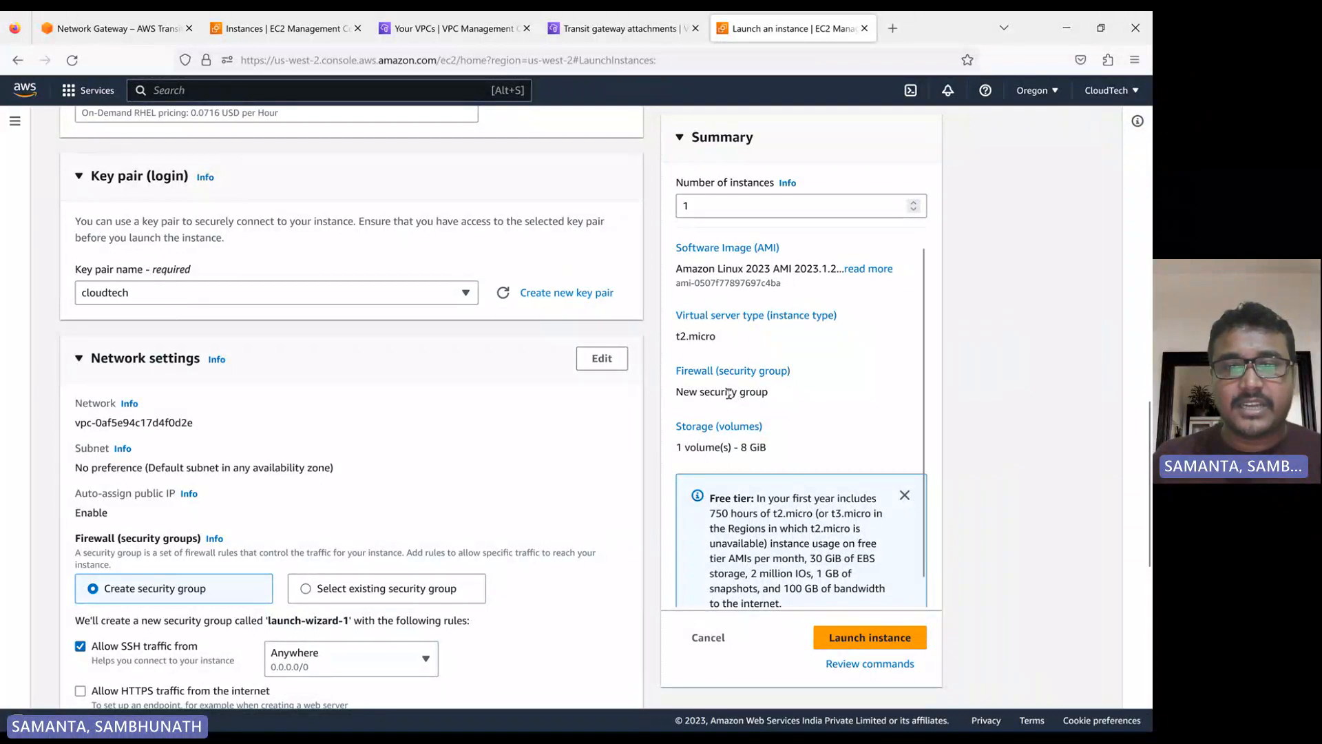
click(601, 358)
scroll(304, 407, down, 2)
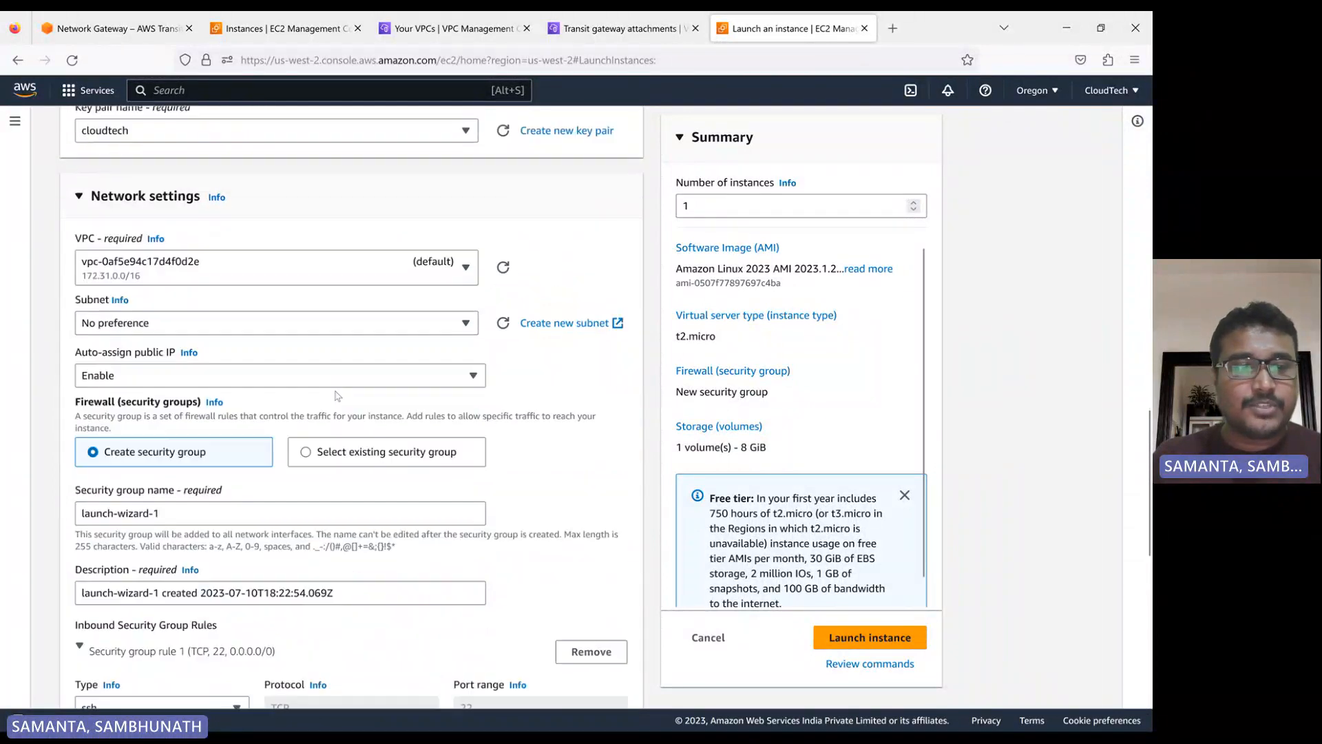
click(178, 270)
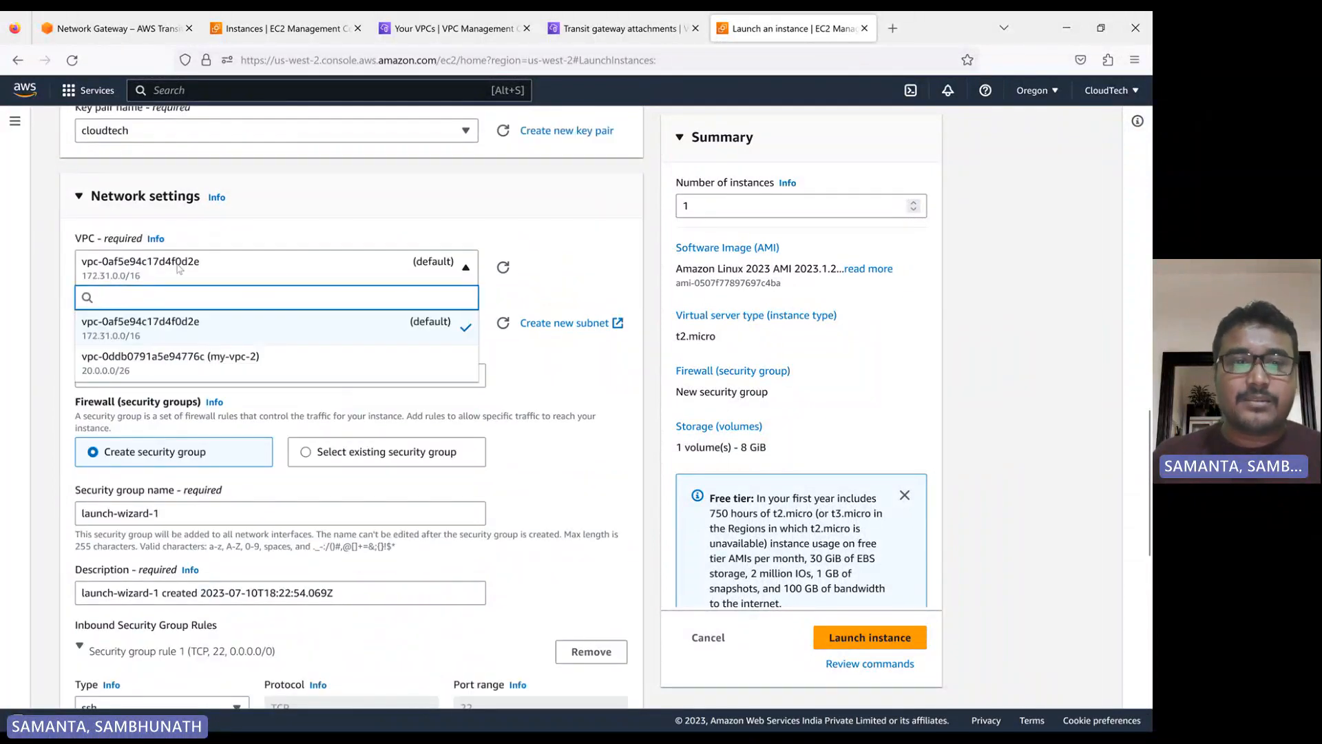
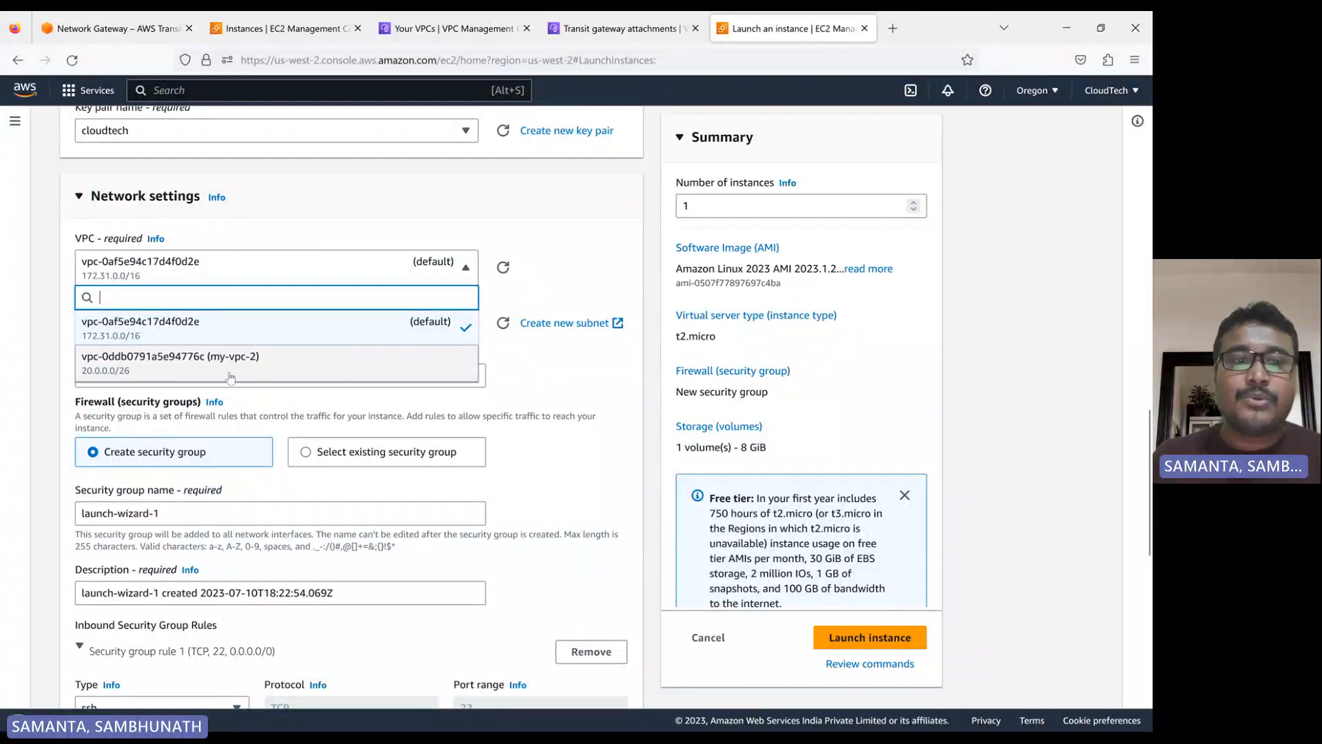
Place the db instance in my-vpc-2 and assign it the existing default security group
click(188, 363)
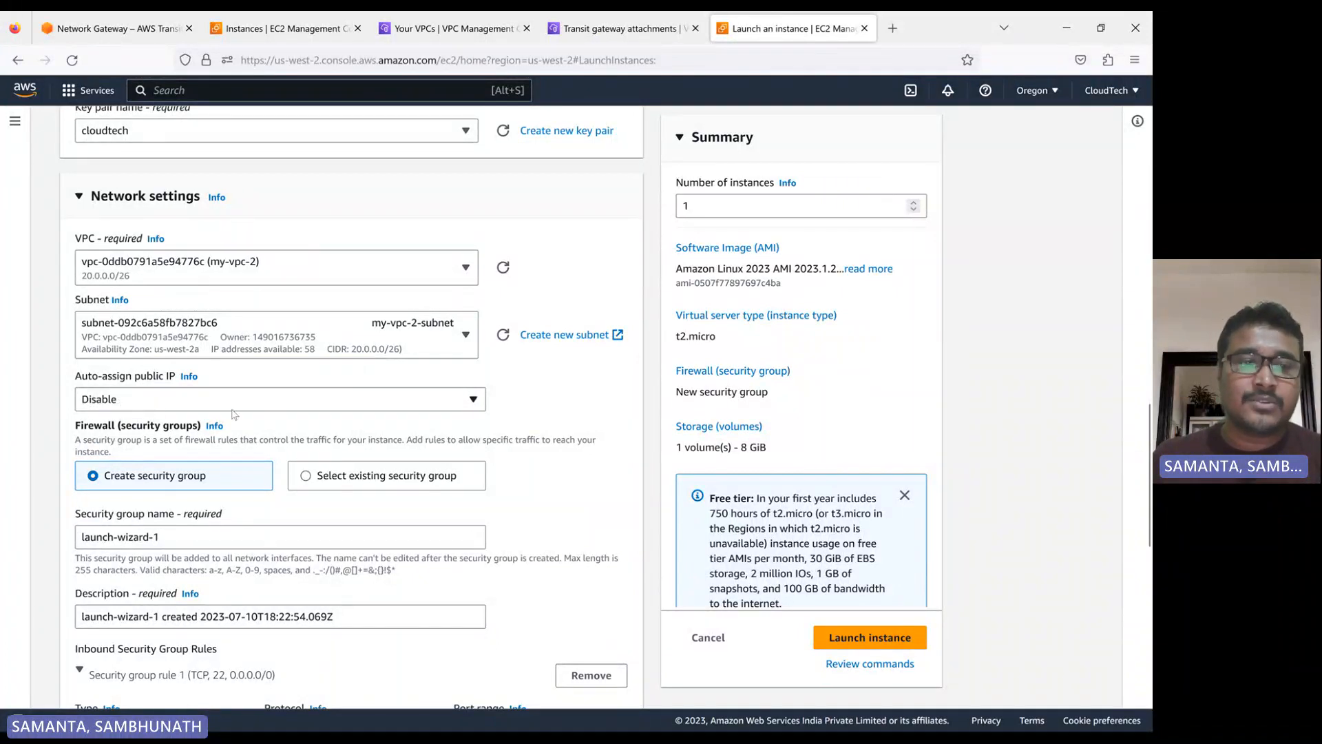
click(324, 480)
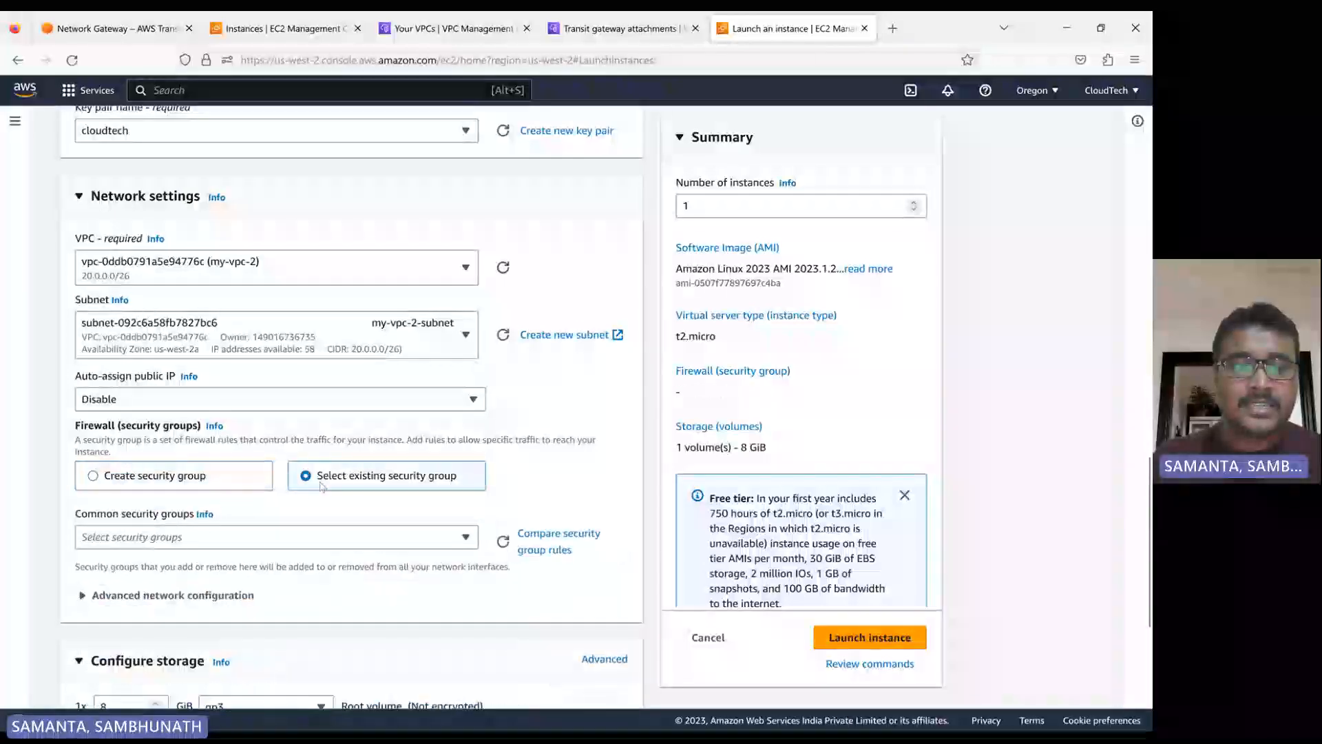
scroll(262, 482, down, 2)
click(261, 458)
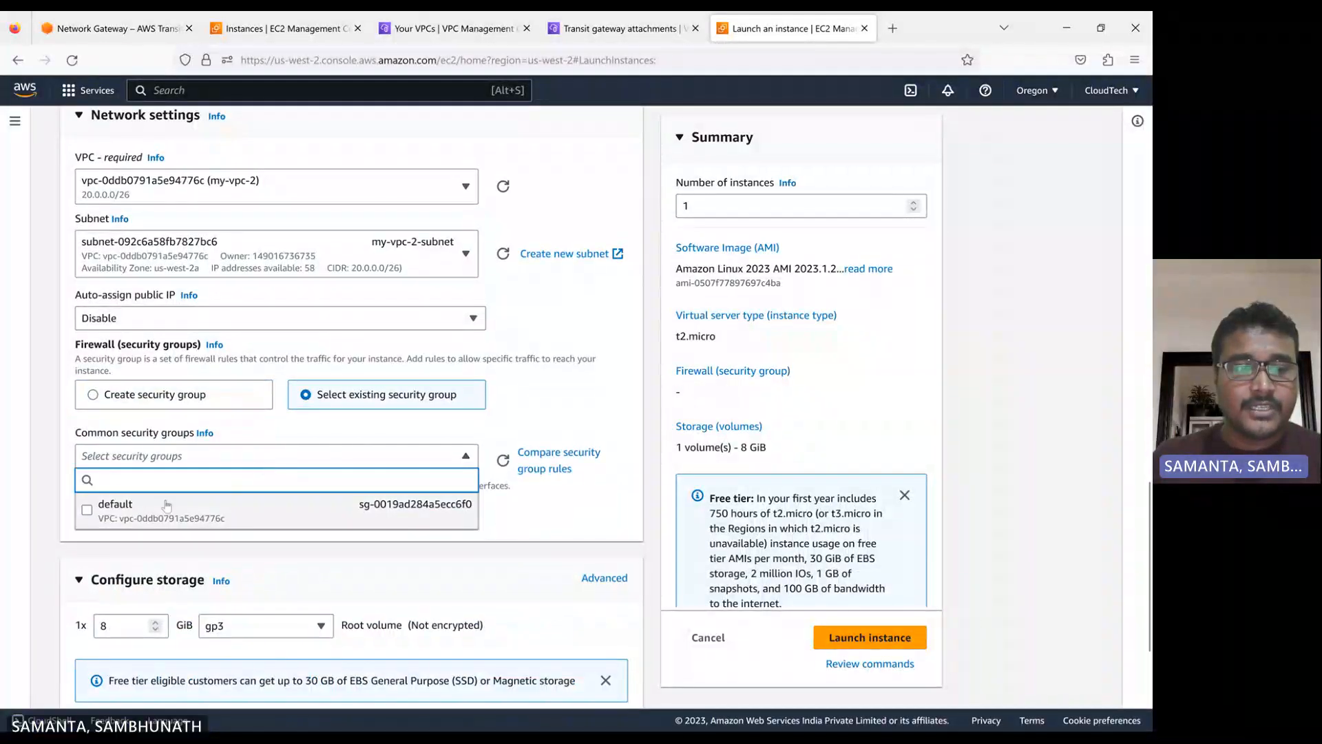
click(366, 502)
Launch the db instance and return to the instances list
scroll(366, 503, down, 5)
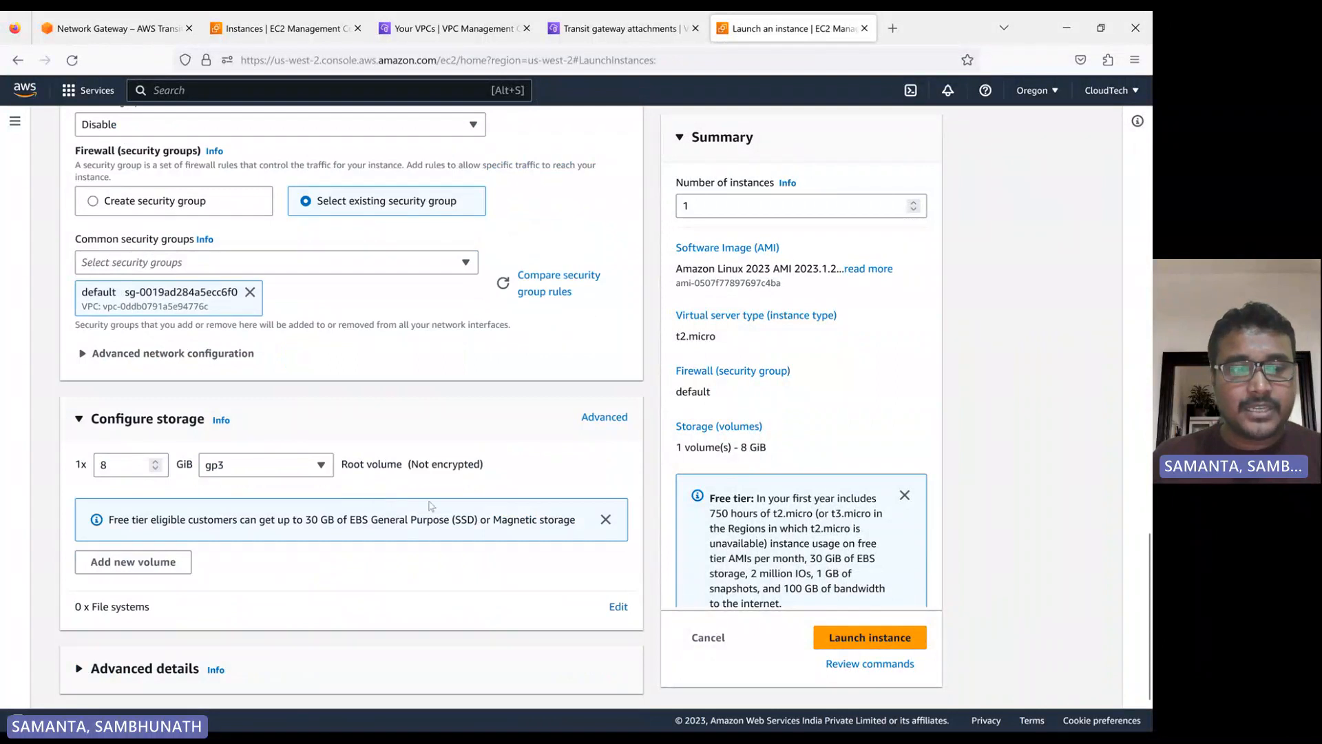
click(864, 638)
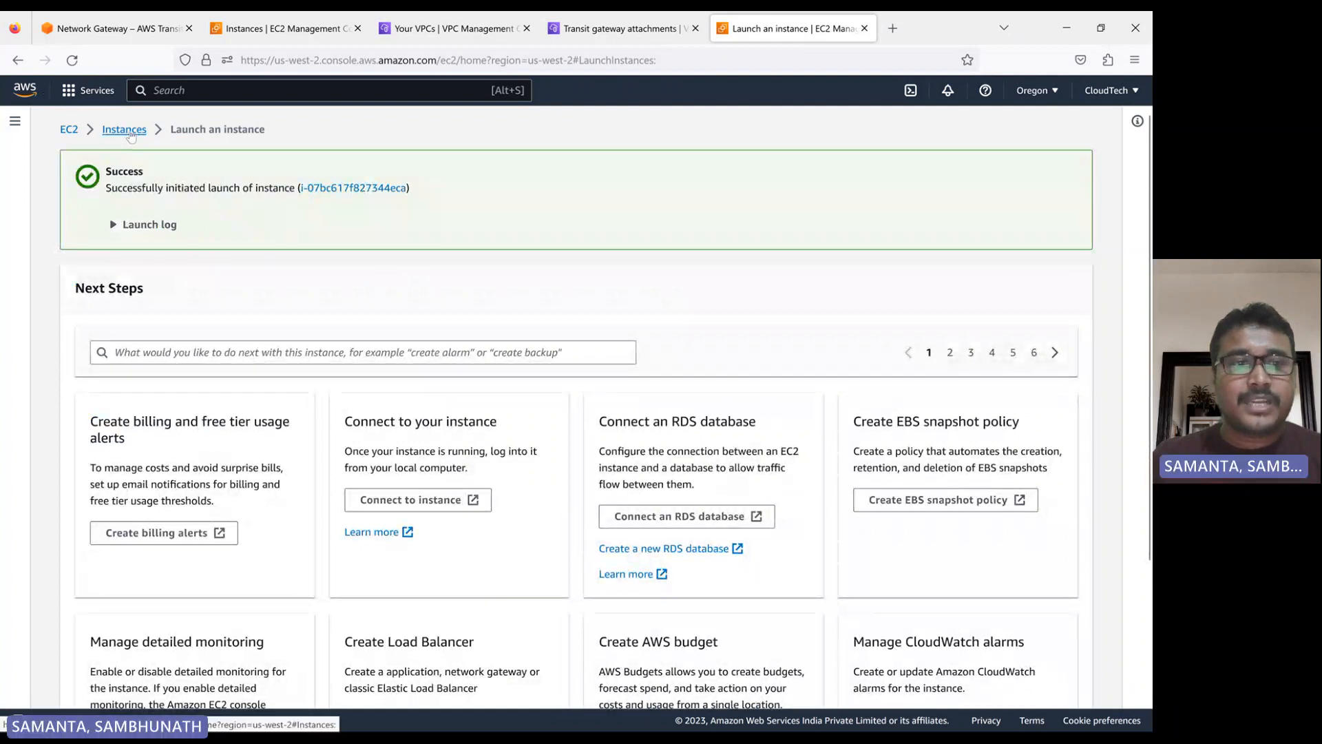
click(116, 130)
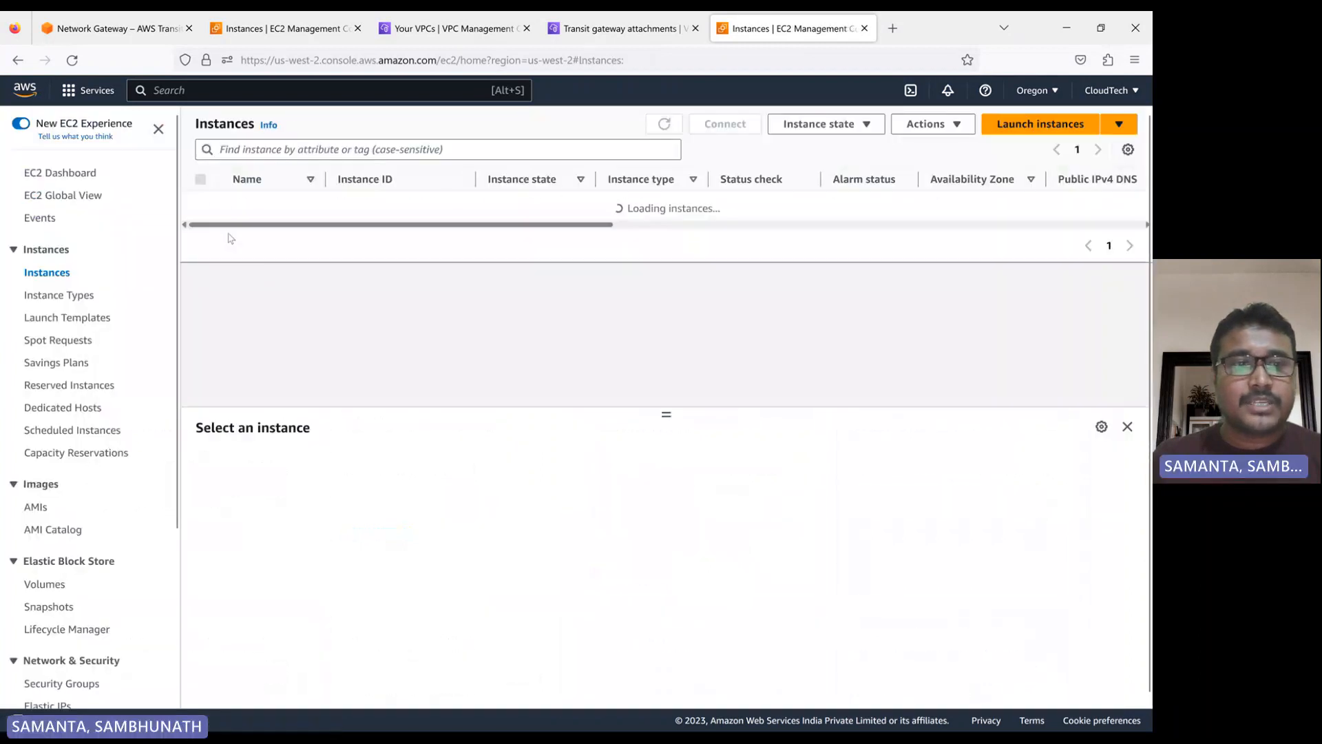
Open the Oregon security groups and name the unnamed default group of my-vpc-2 my-vpc-2-sg
scroll(86, 447, down, 3)
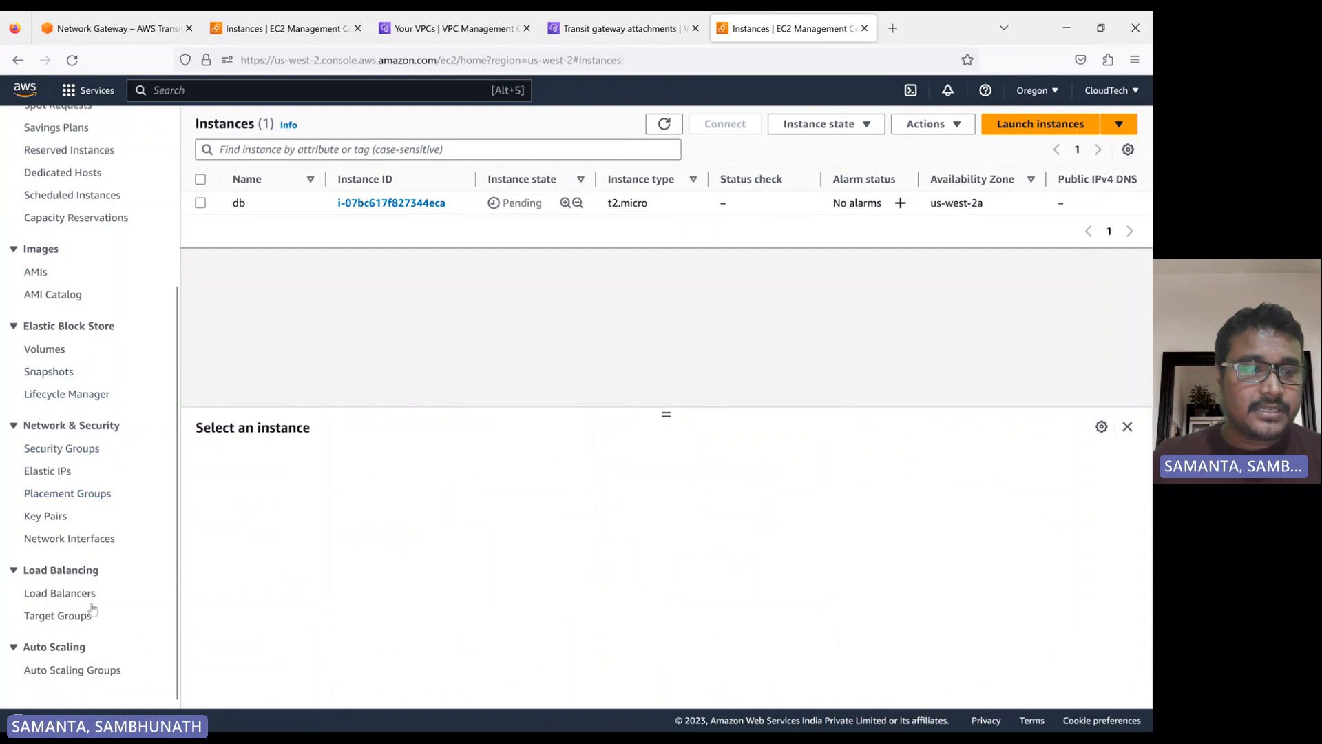
scroll(91, 509, up, 3)
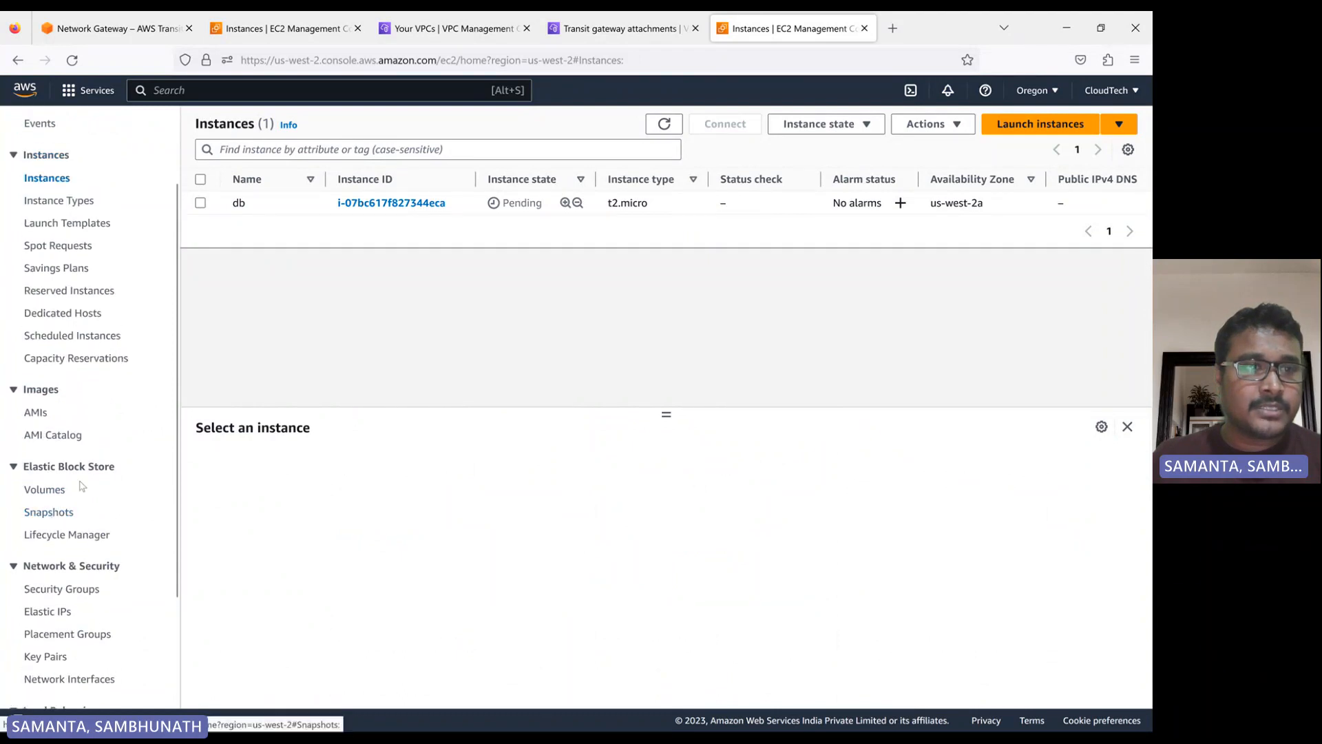
scroll(81, 486, down, 3)
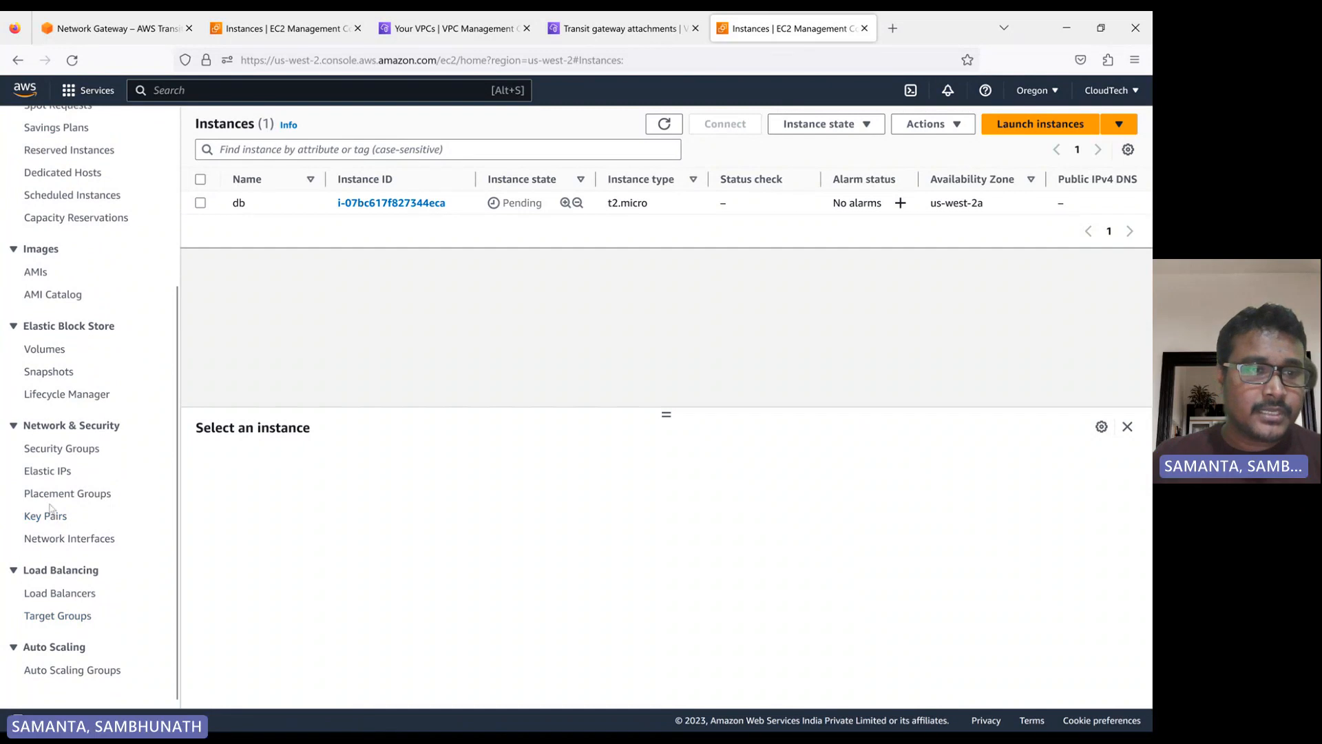
click(63, 451)
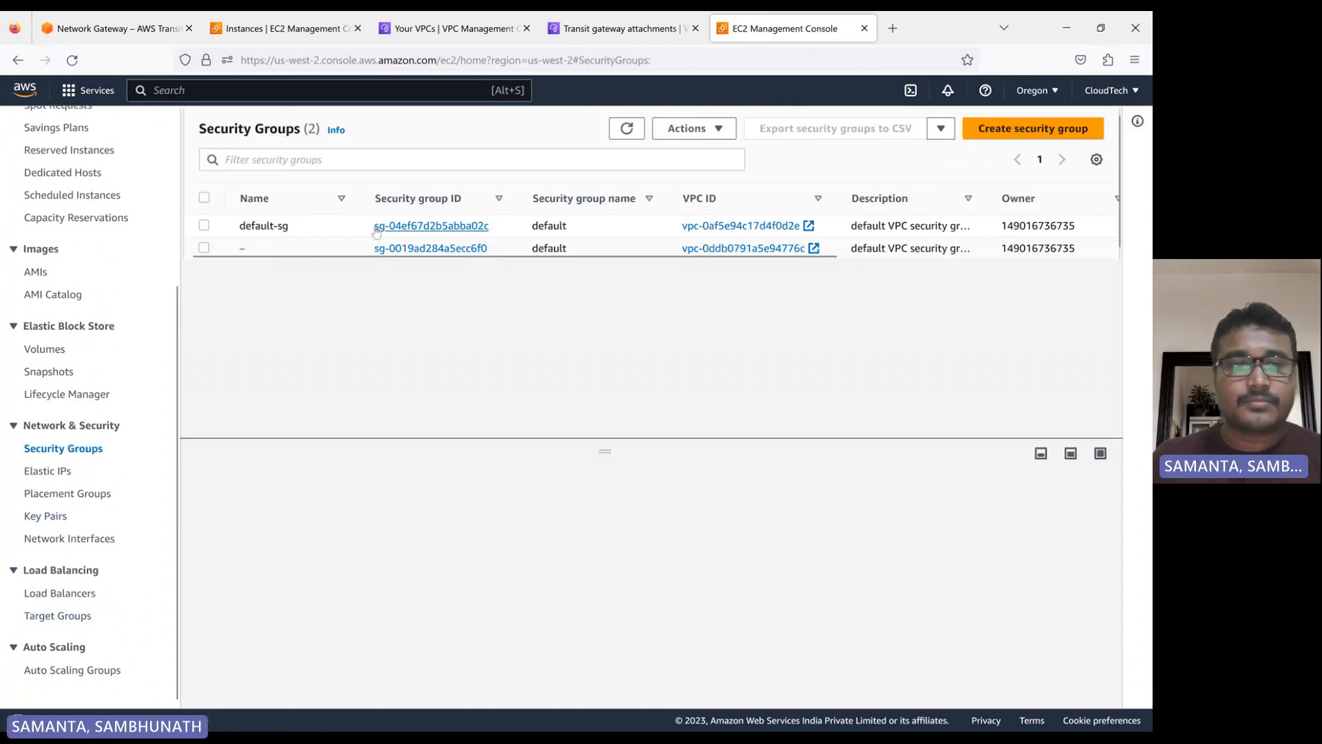
click(254, 248)
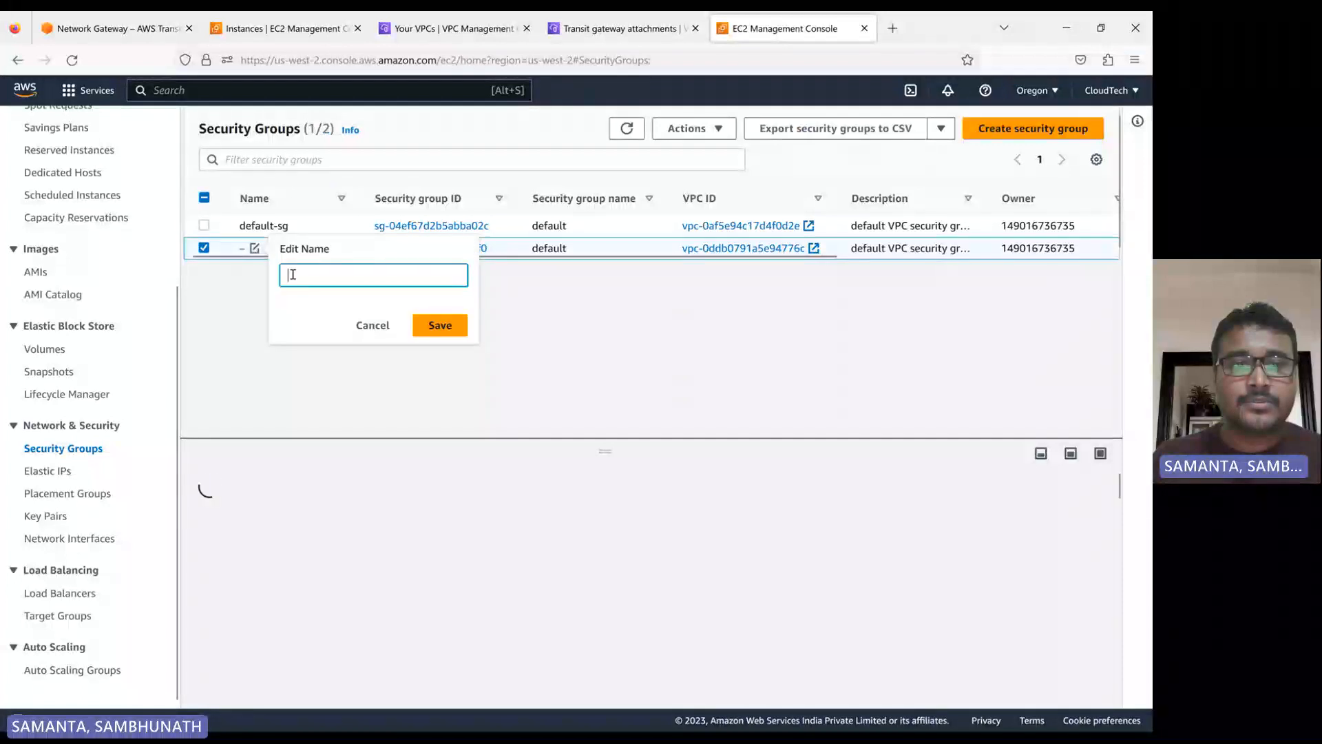
text(my)
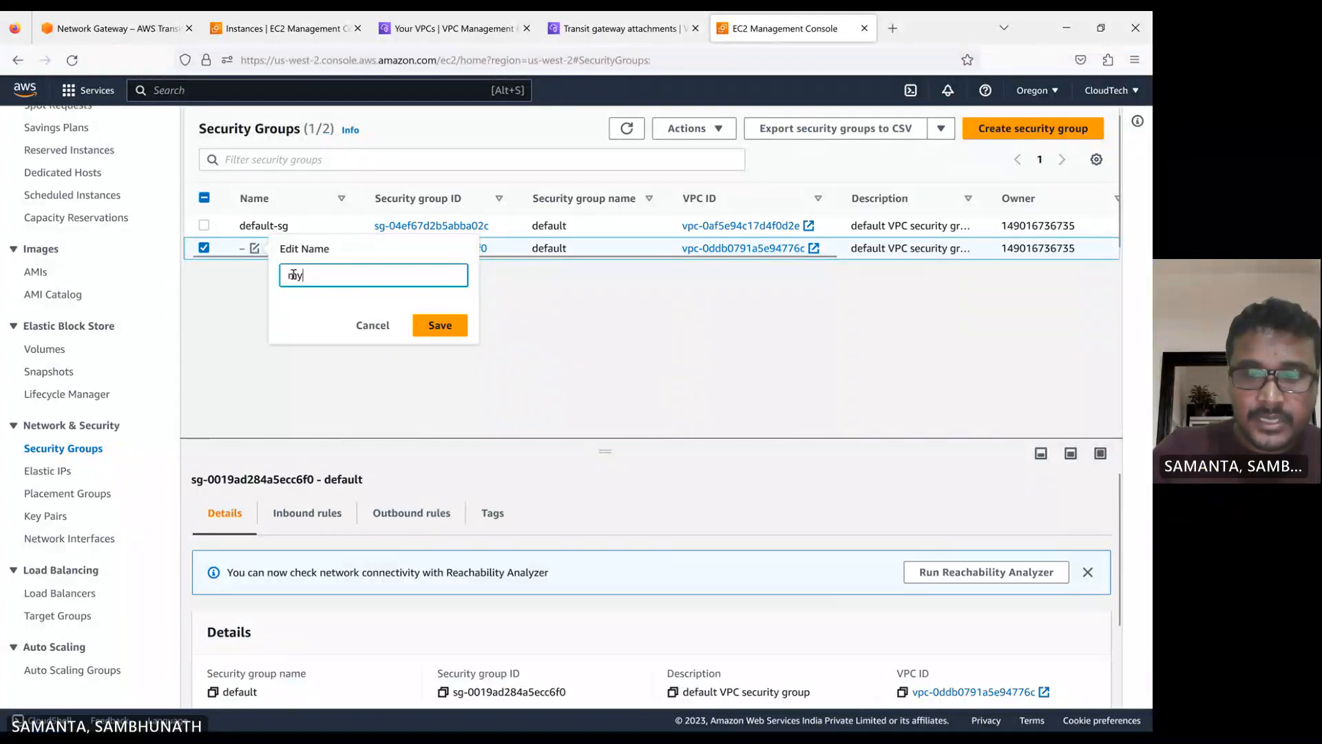
text(-vpc-)
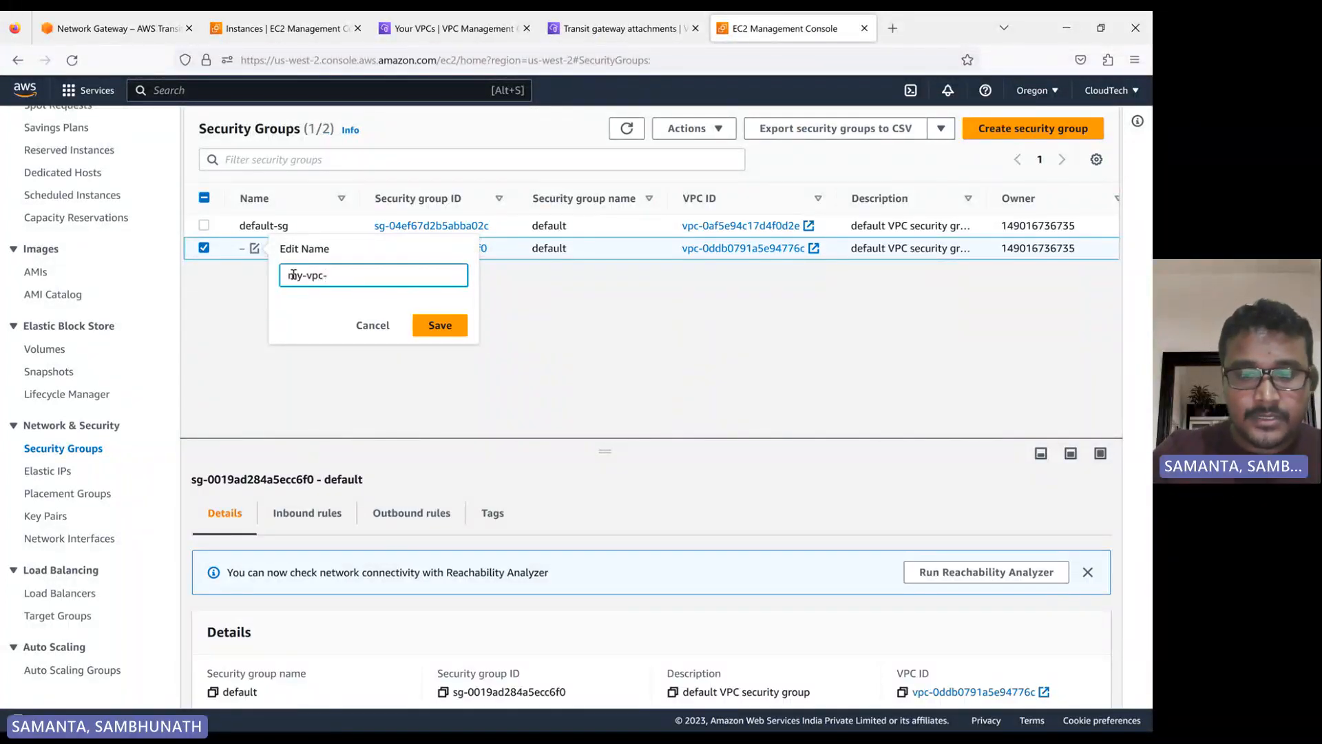
text(2-sg)
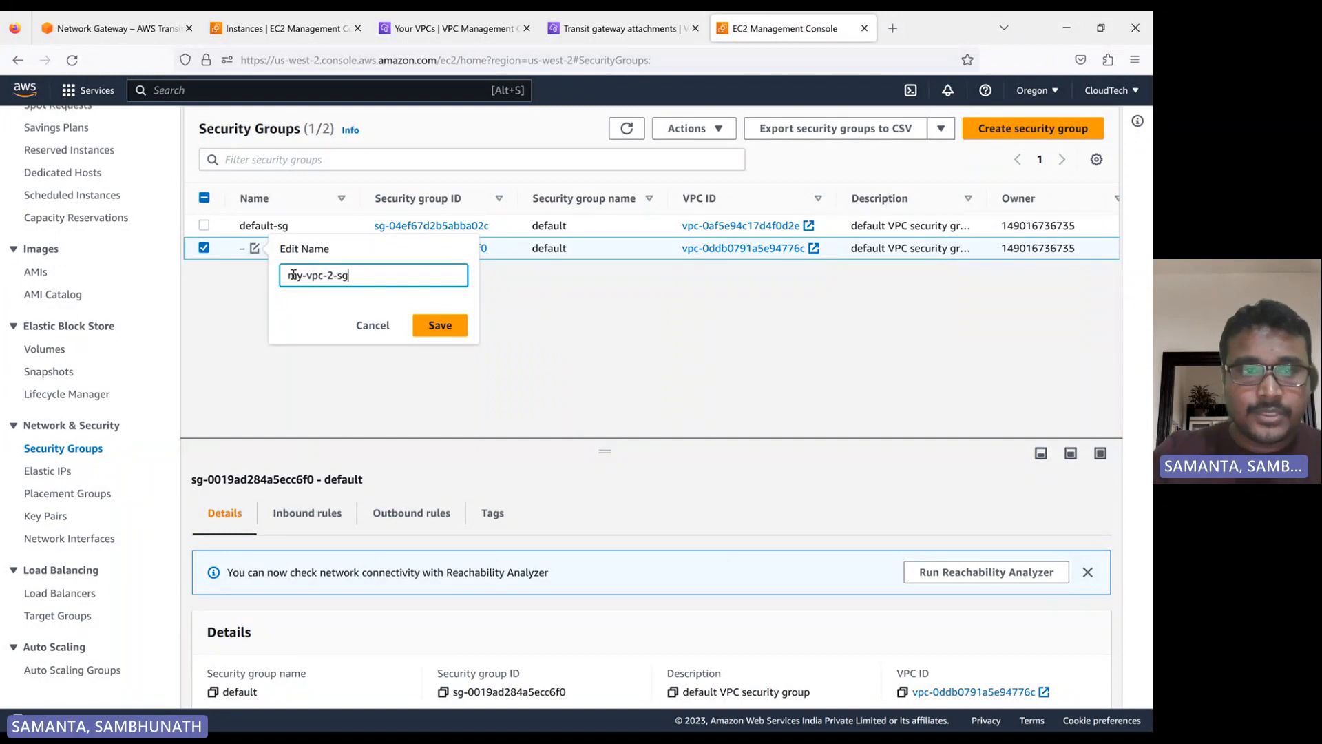
click(440, 325)
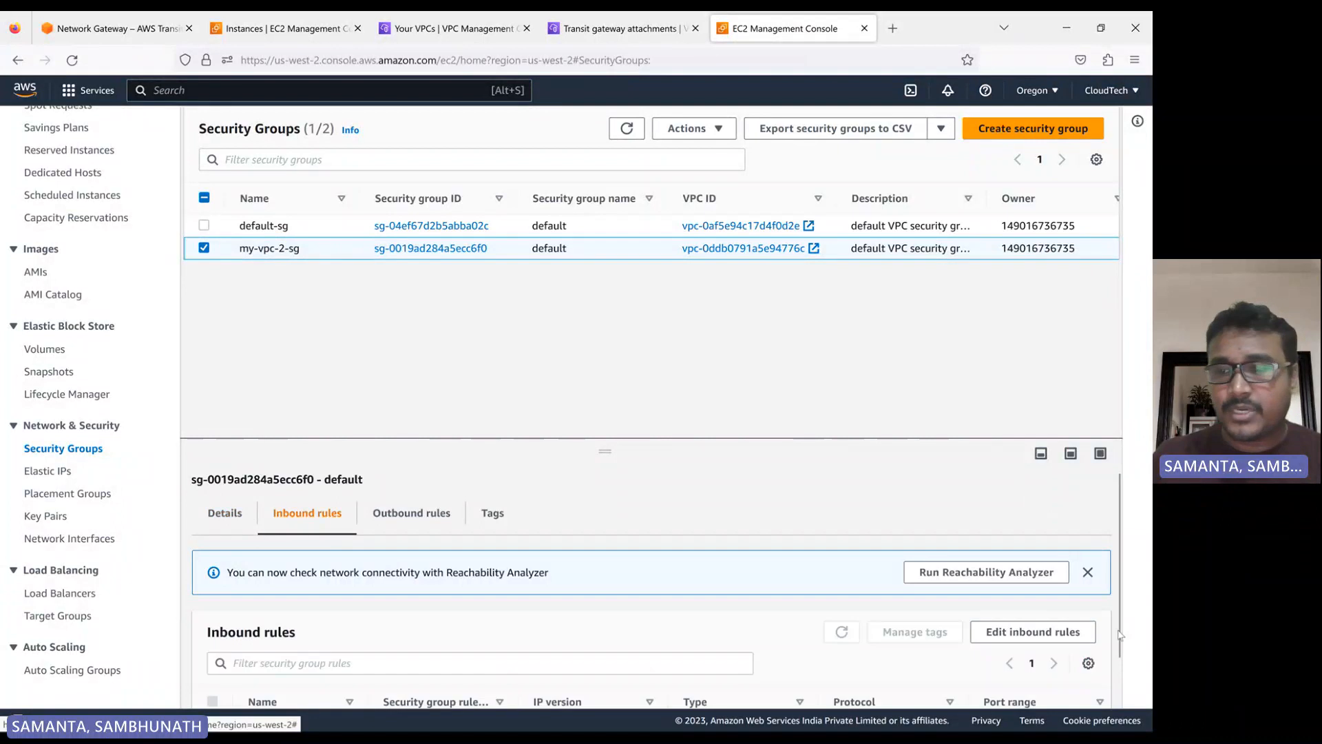
Add an inbound rule to my-vpc-2-sg allowing All traffic from Anywhere-IPv4 and save the rules
click(1013, 632)
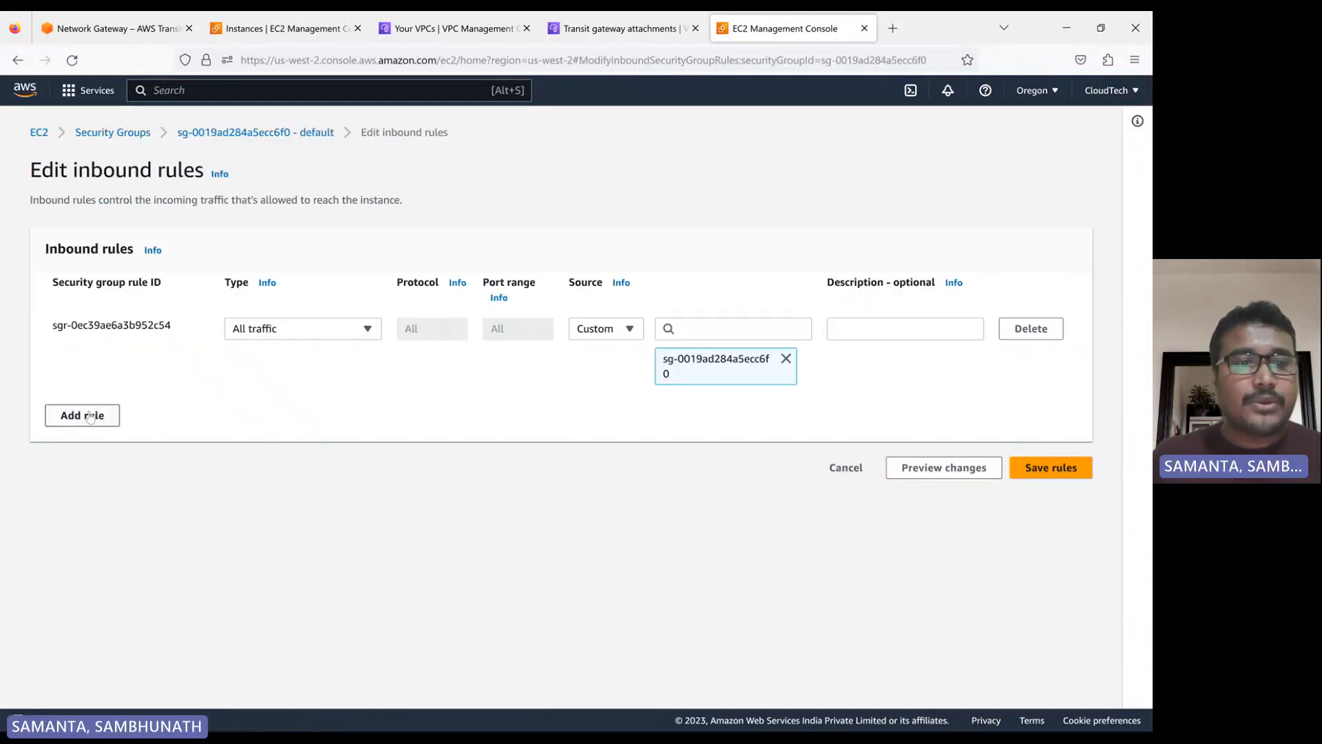
click(90, 416)
click(281, 407)
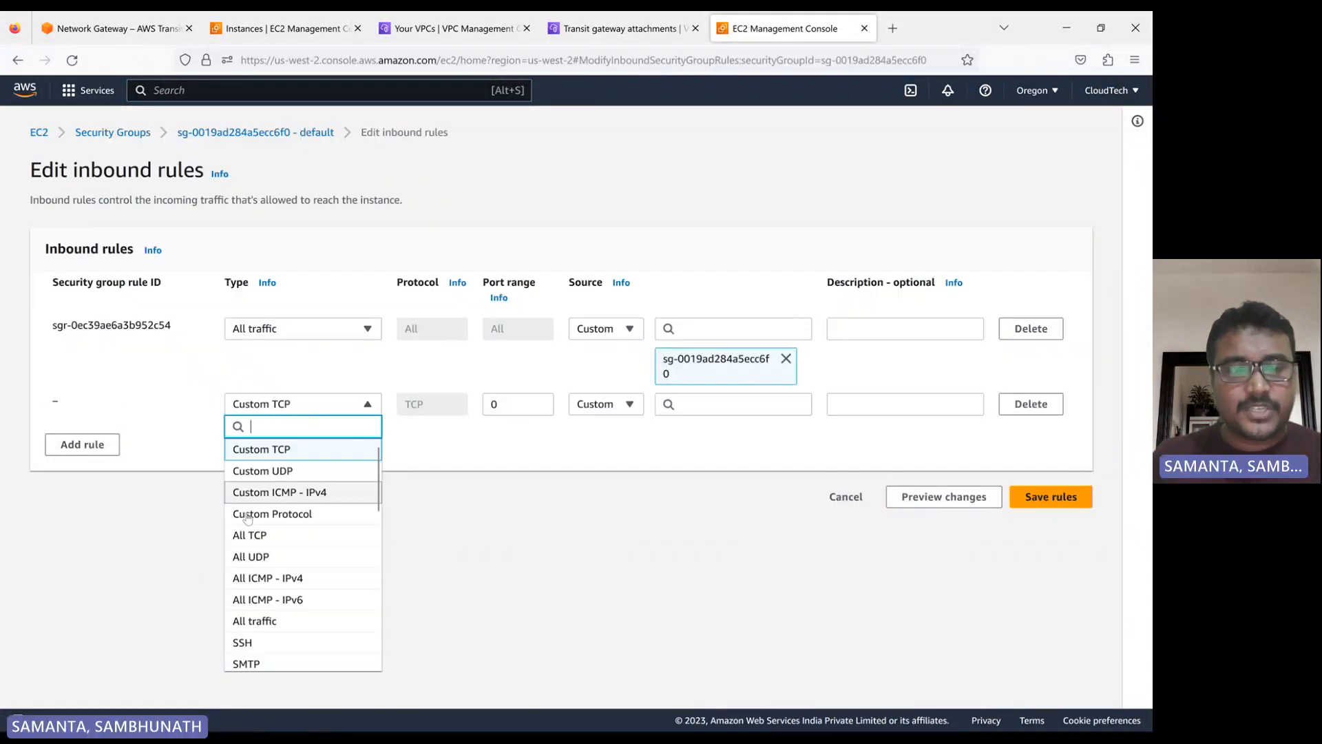
click(259, 623)
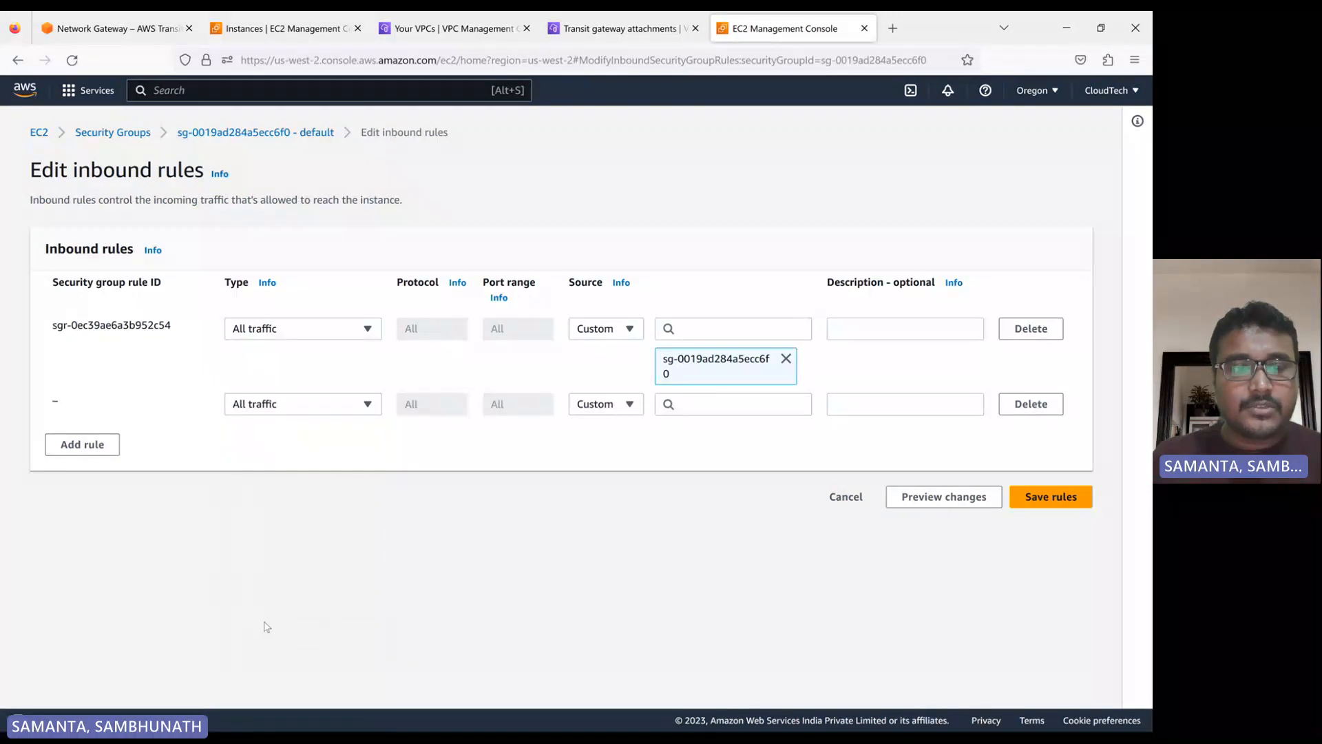
click(615, 406)
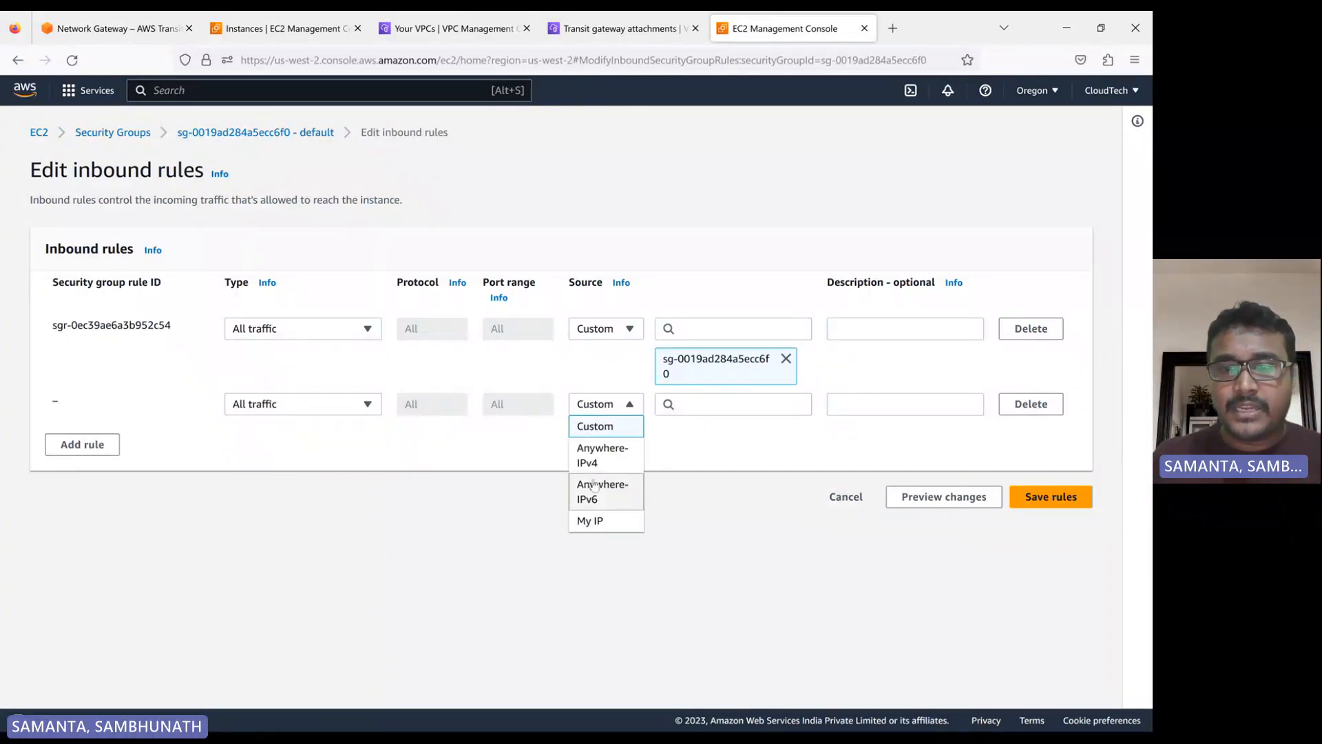
click(607, 456)
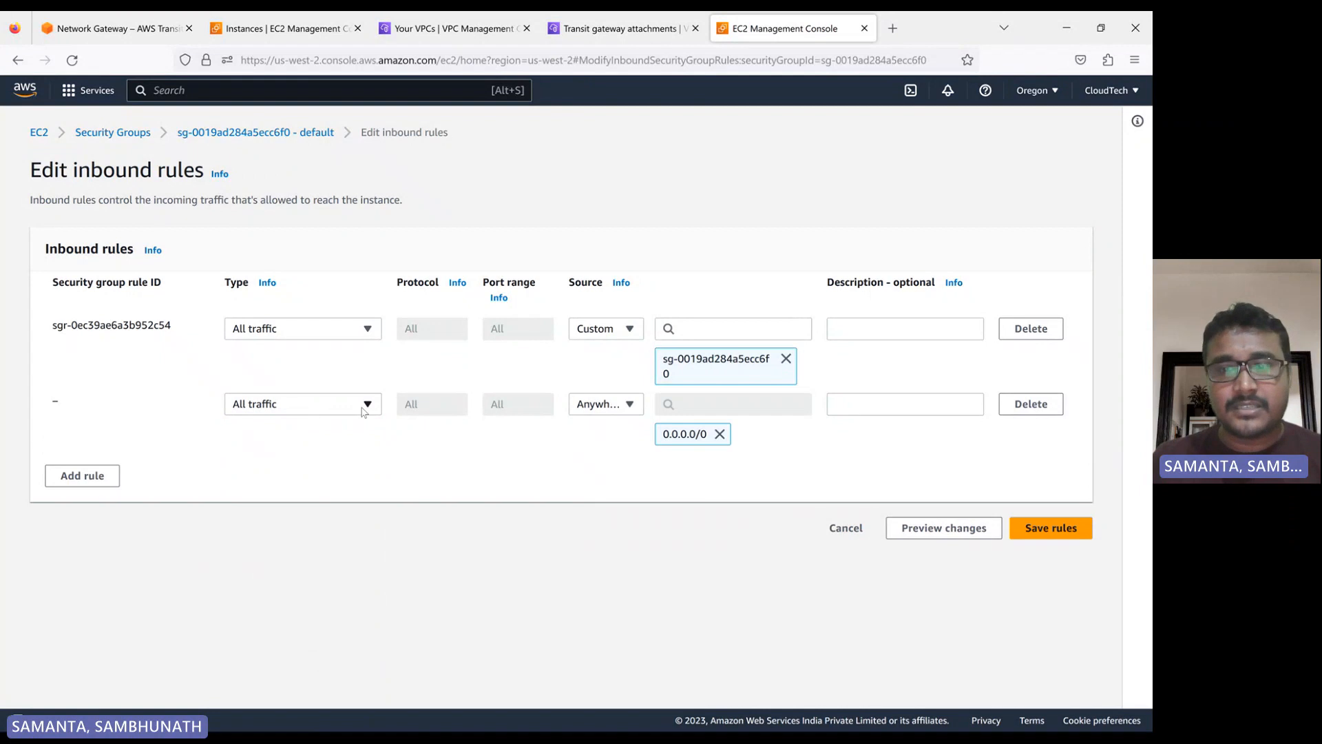
click(308, 406)
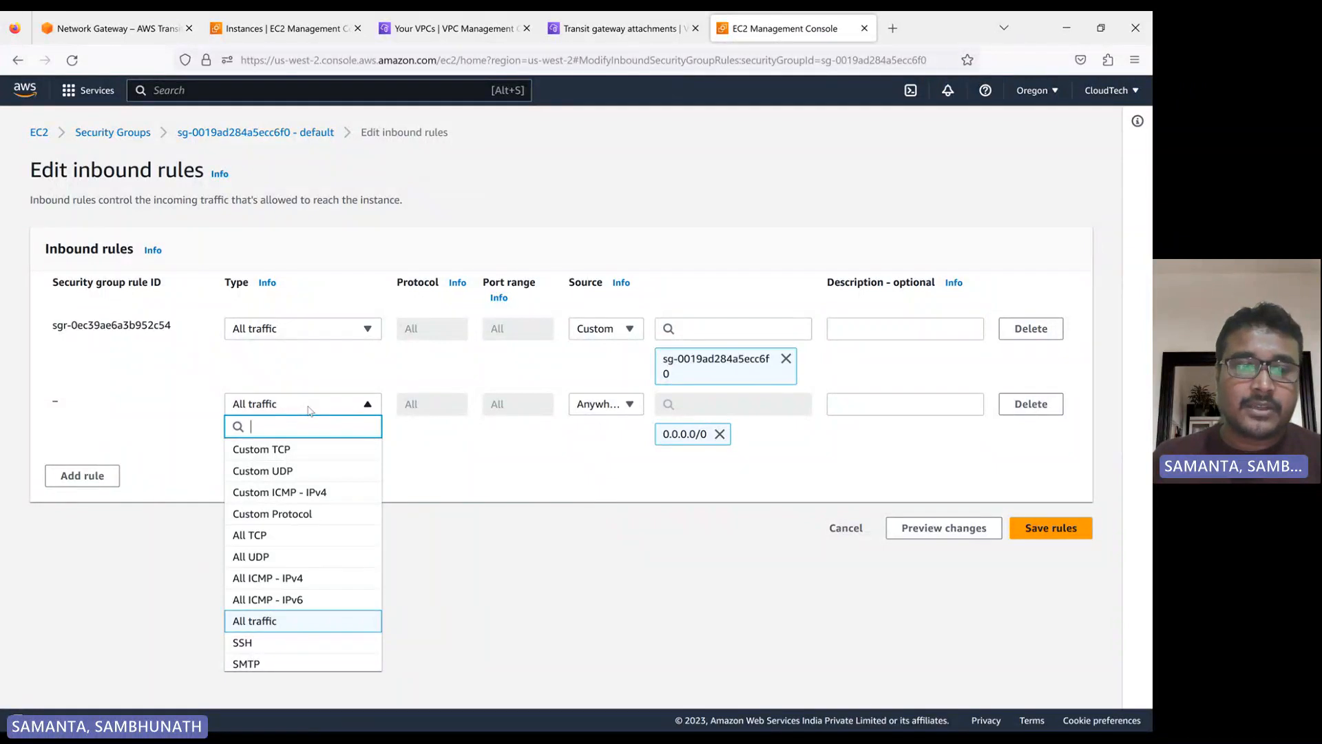
click(308, 411)
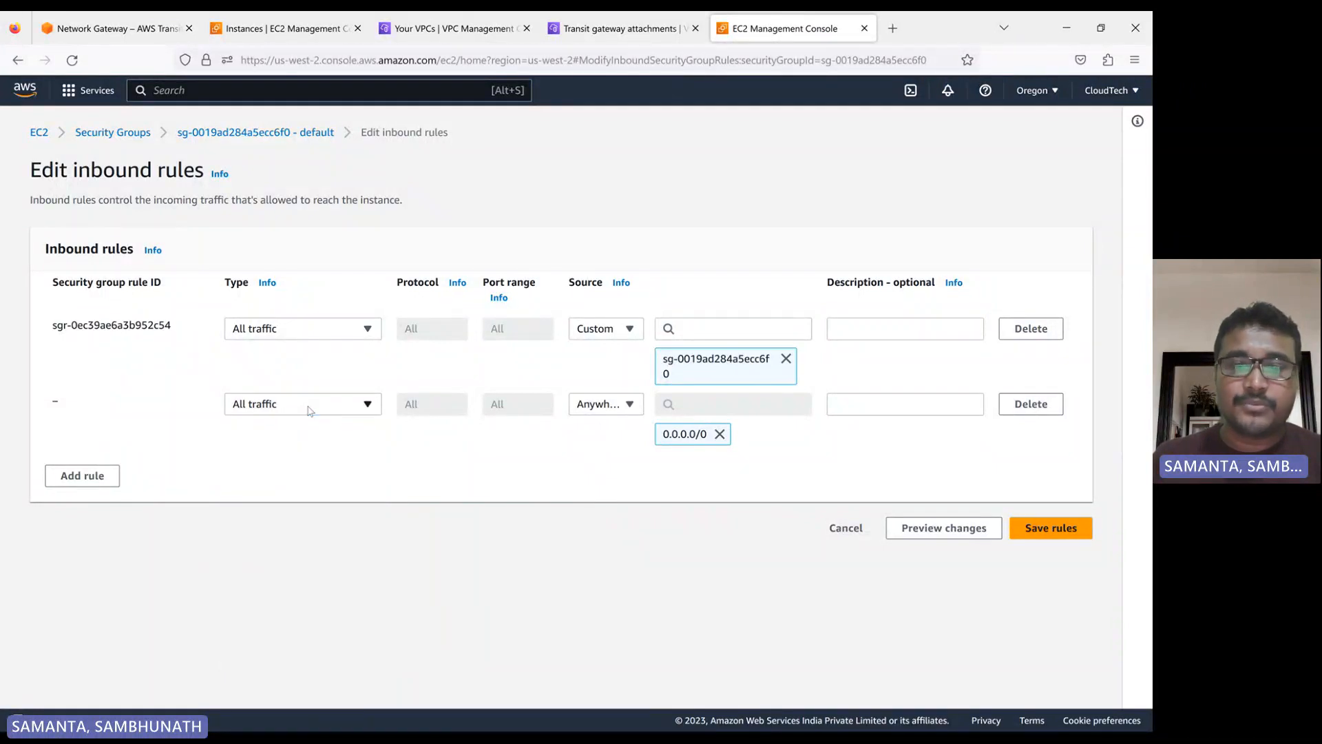
click(307, 406)
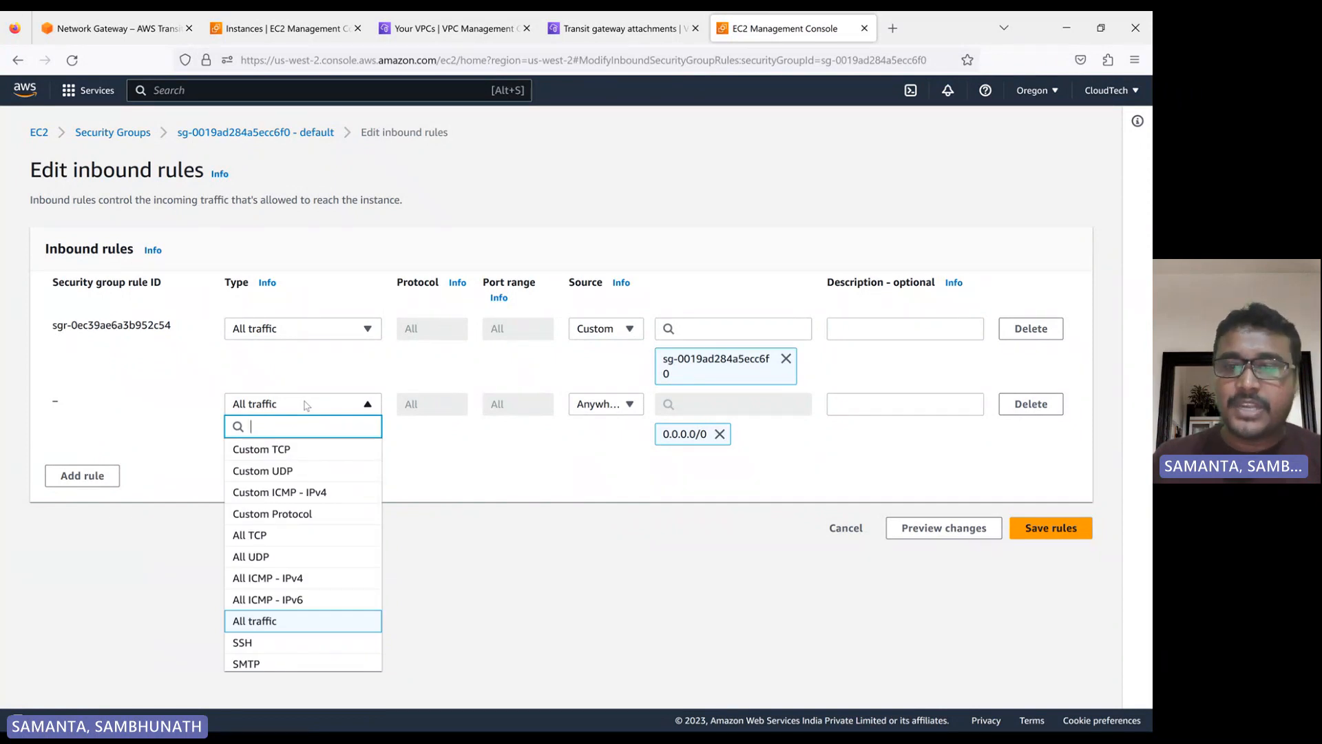
click(306, 405)
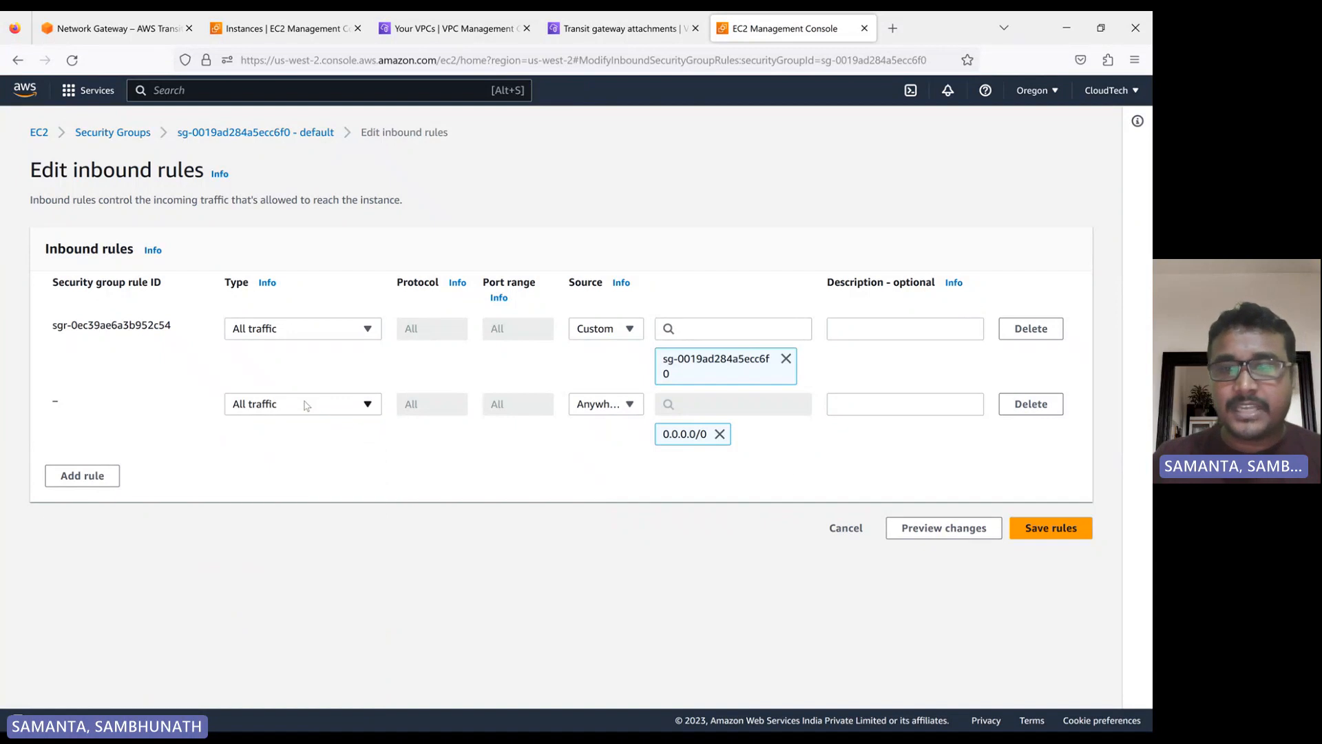
click(1059, 534)
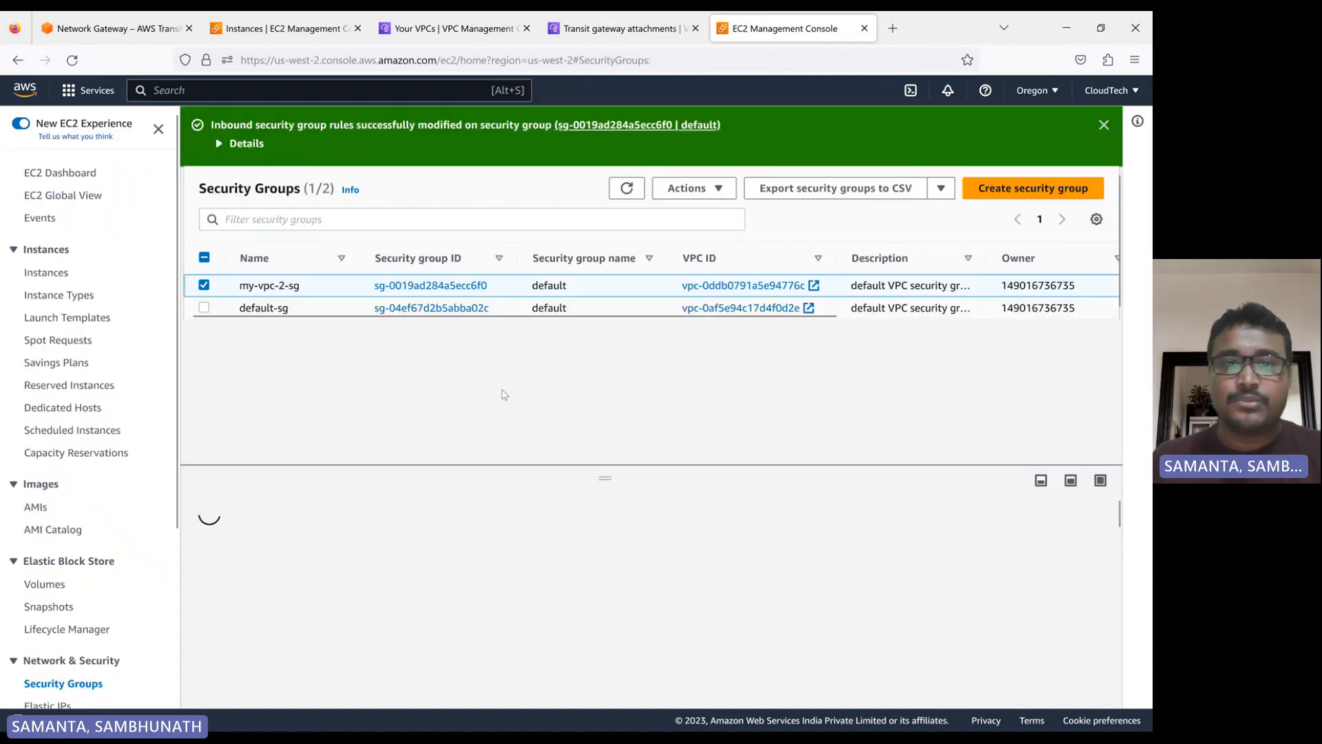
Review the outbound rules of my-vpc-2-sg in the rule editor and leave it without saving
click(412, 539)
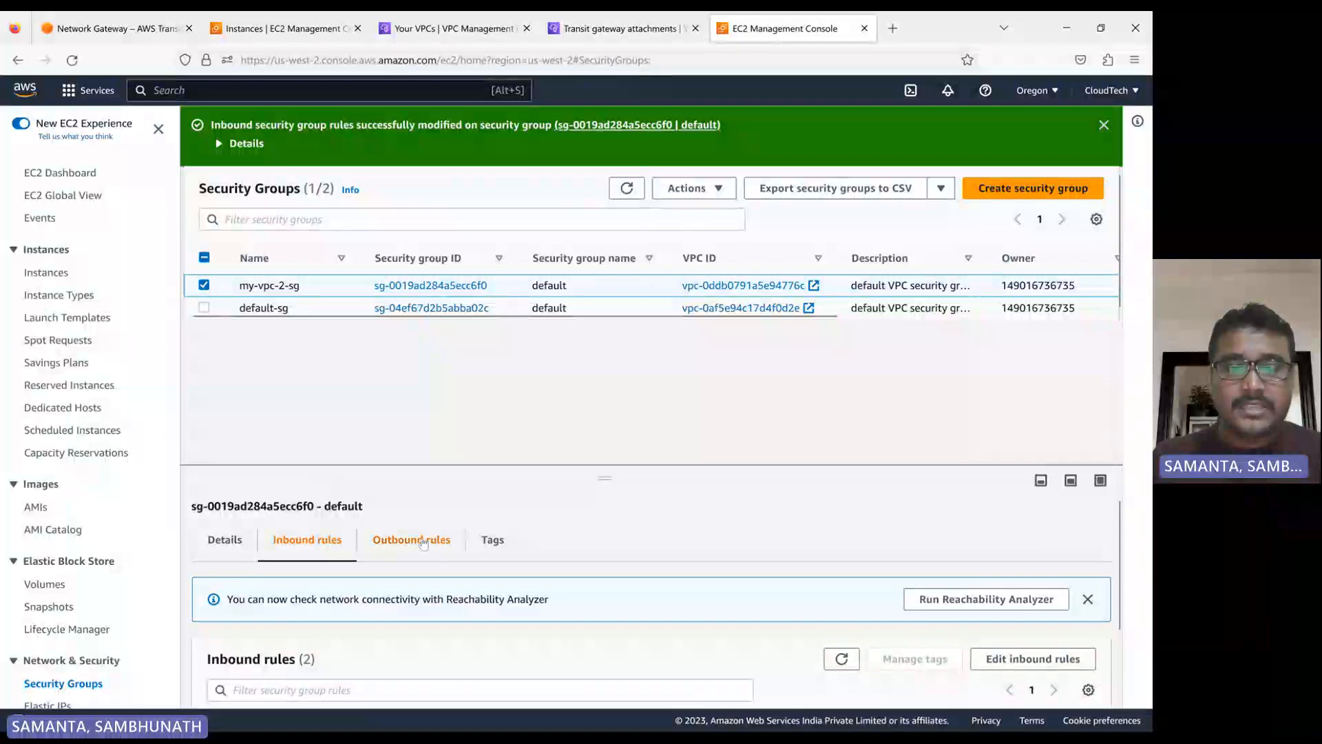
scroll(681, 498, down, 2)
click(1030, 587)
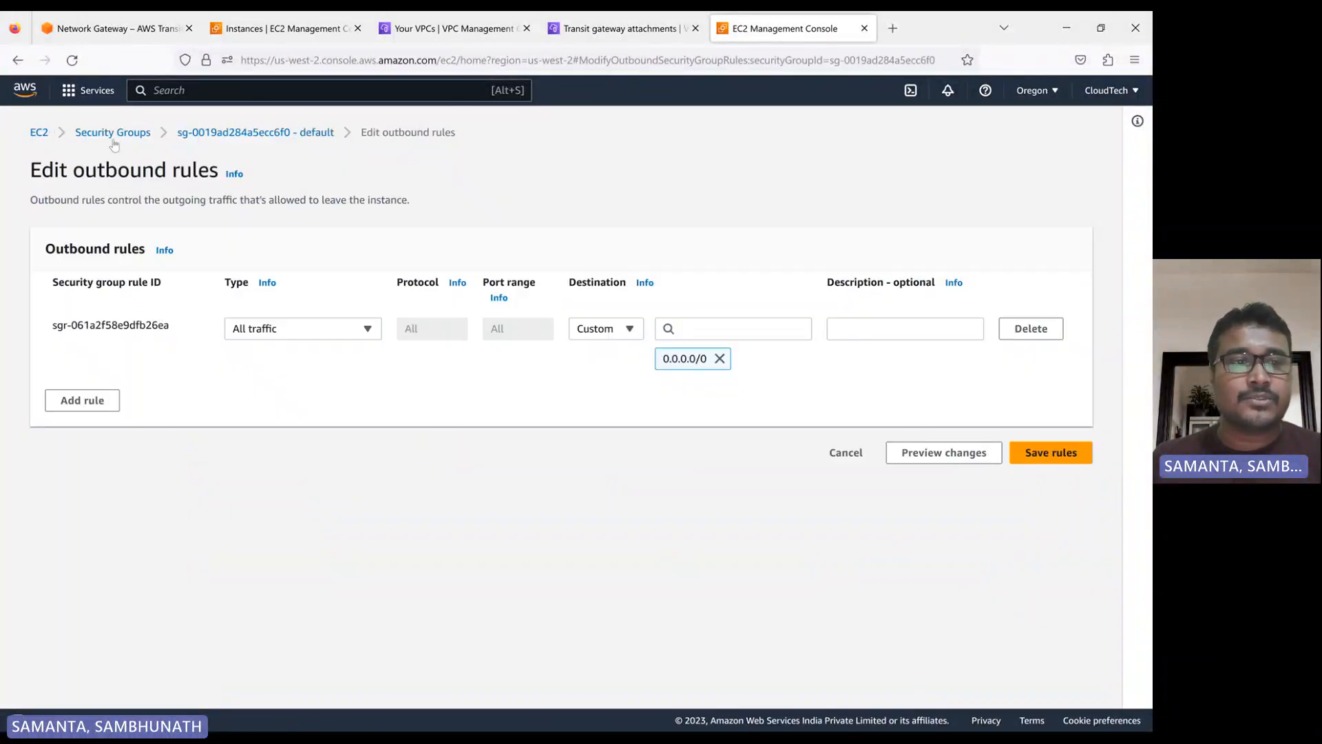
click(105, 138)
Check the db instance's state in the refreshed list of running Oregon instances
click(84, 174)
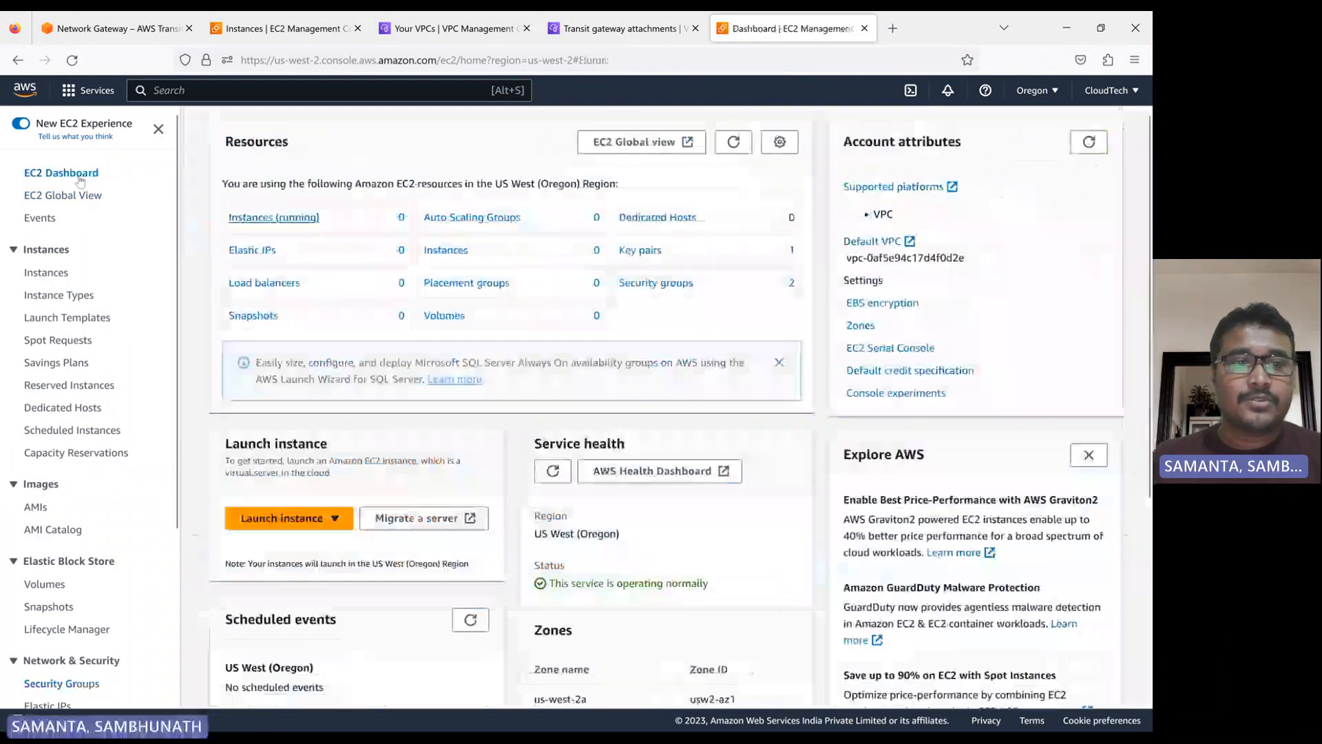
click(281, 217)
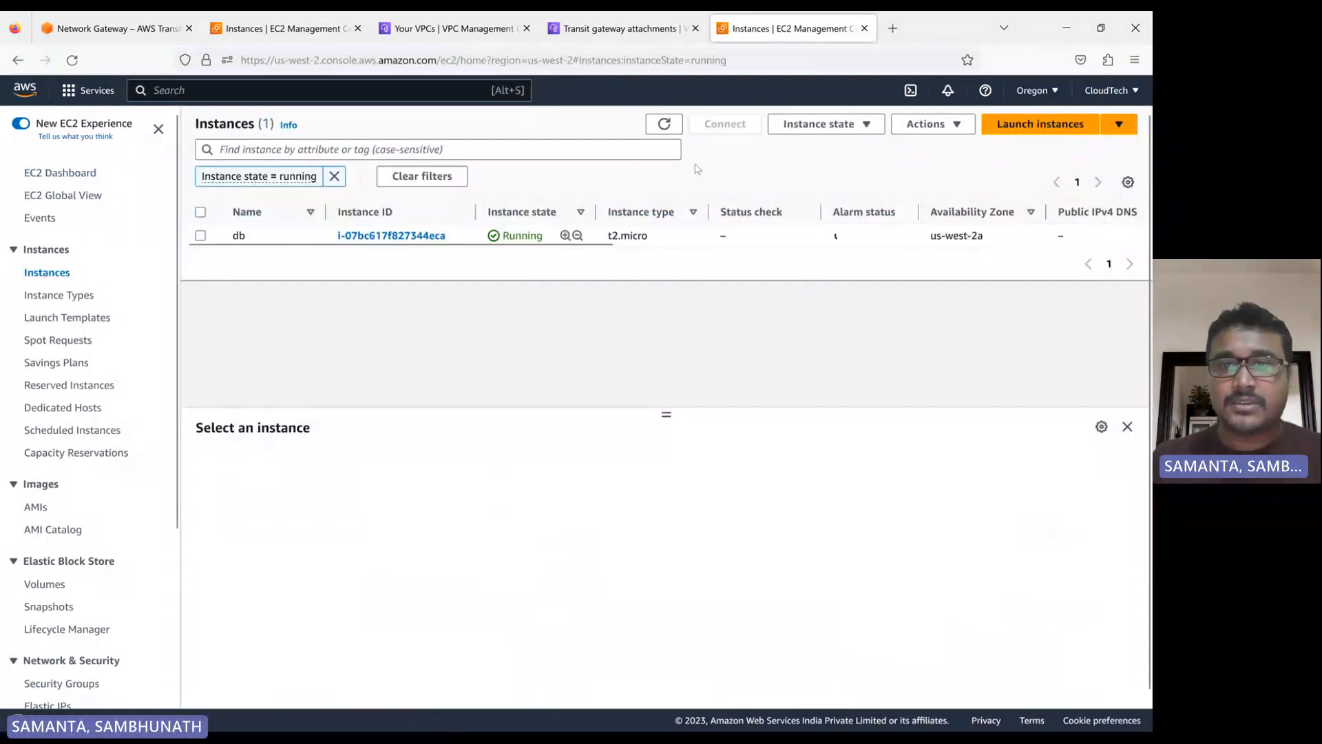
click(663, 131)
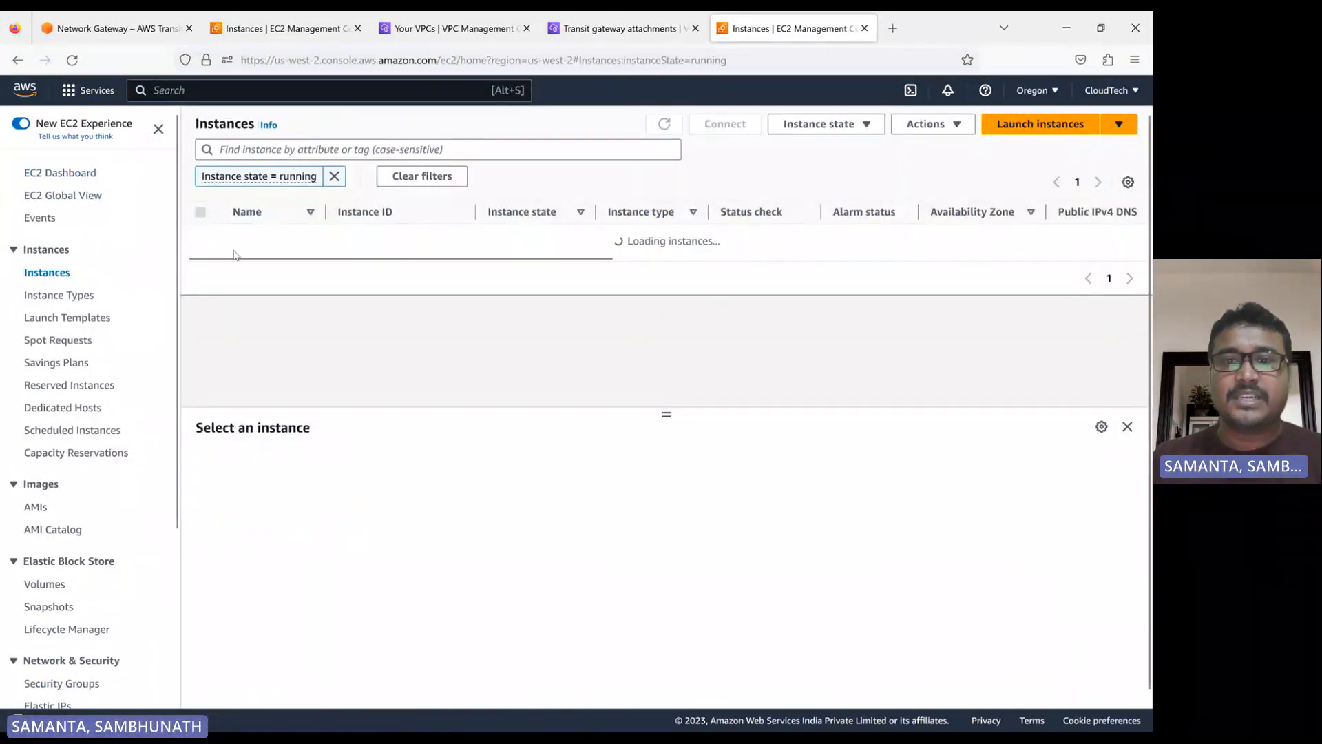
Switch to the transit gateway attachments and refresh the list to check the state of my-vpc-2-tgw-attm
click(620, 28)
click(688, 142)
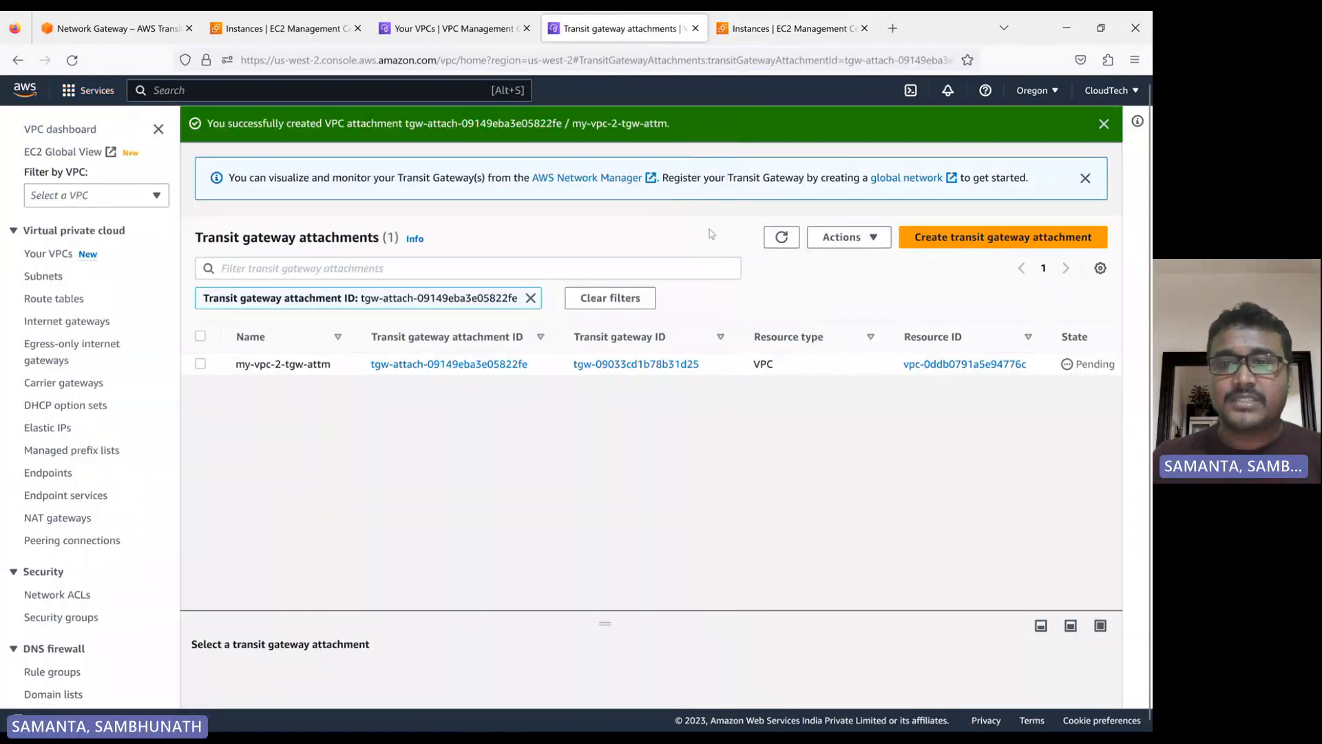
click(780, 238)
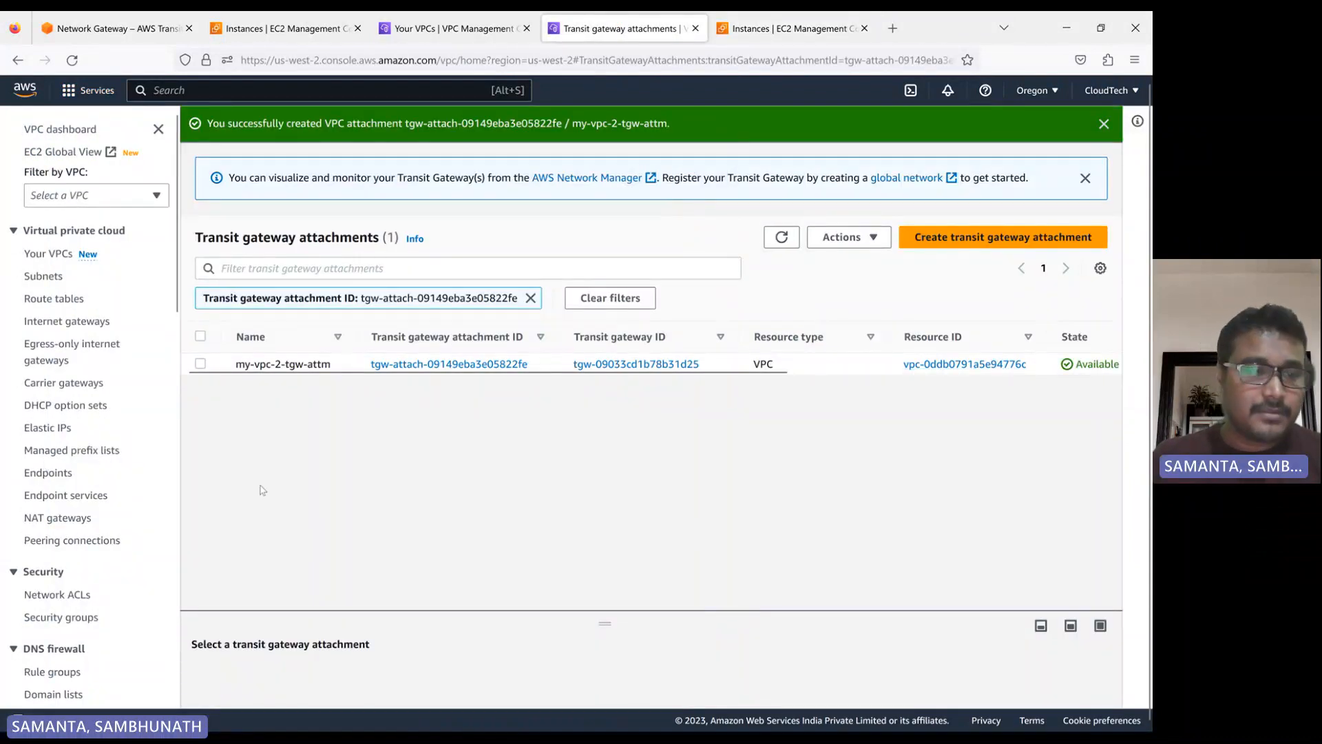
Open the transit gateway route tables, select the Oregon gateway's route table and enlarge its details area
scroll(107, 503, down, 10)
scroll(107, 503, down, 5)
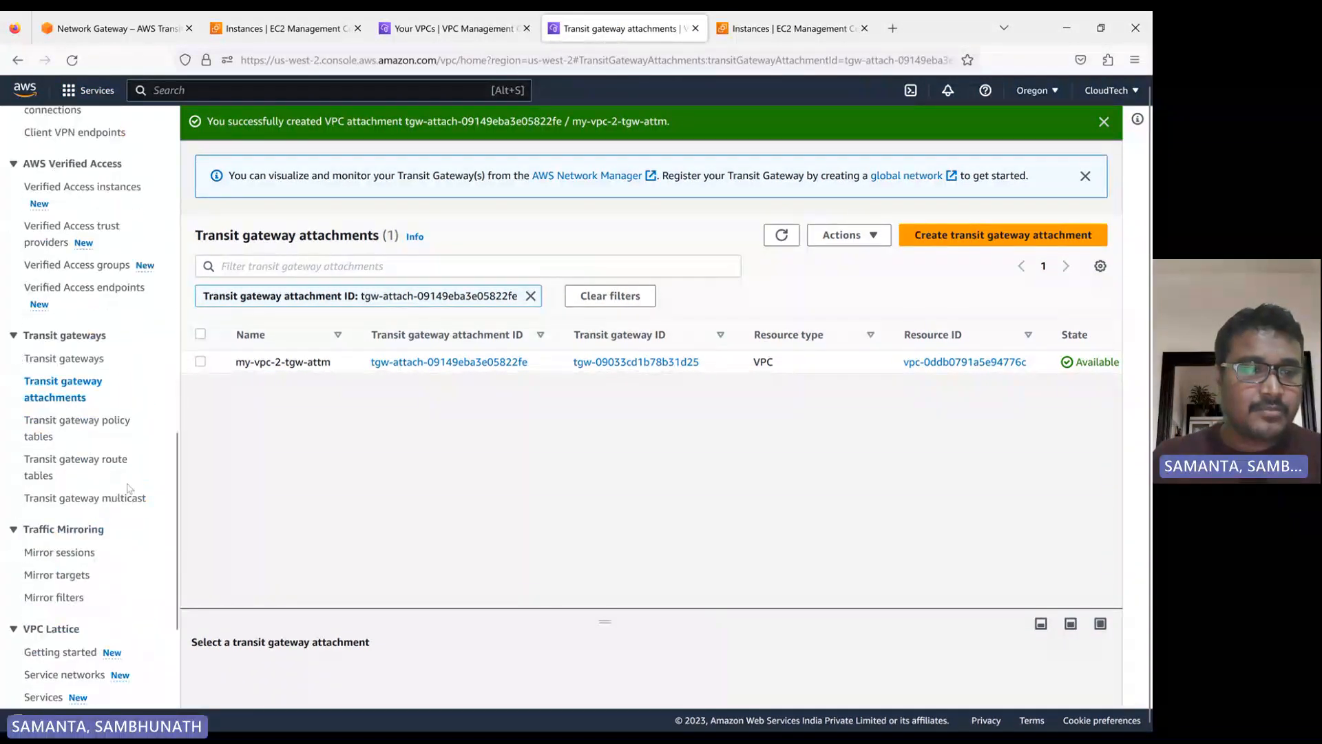
click(58, 468)
click(783, 126)
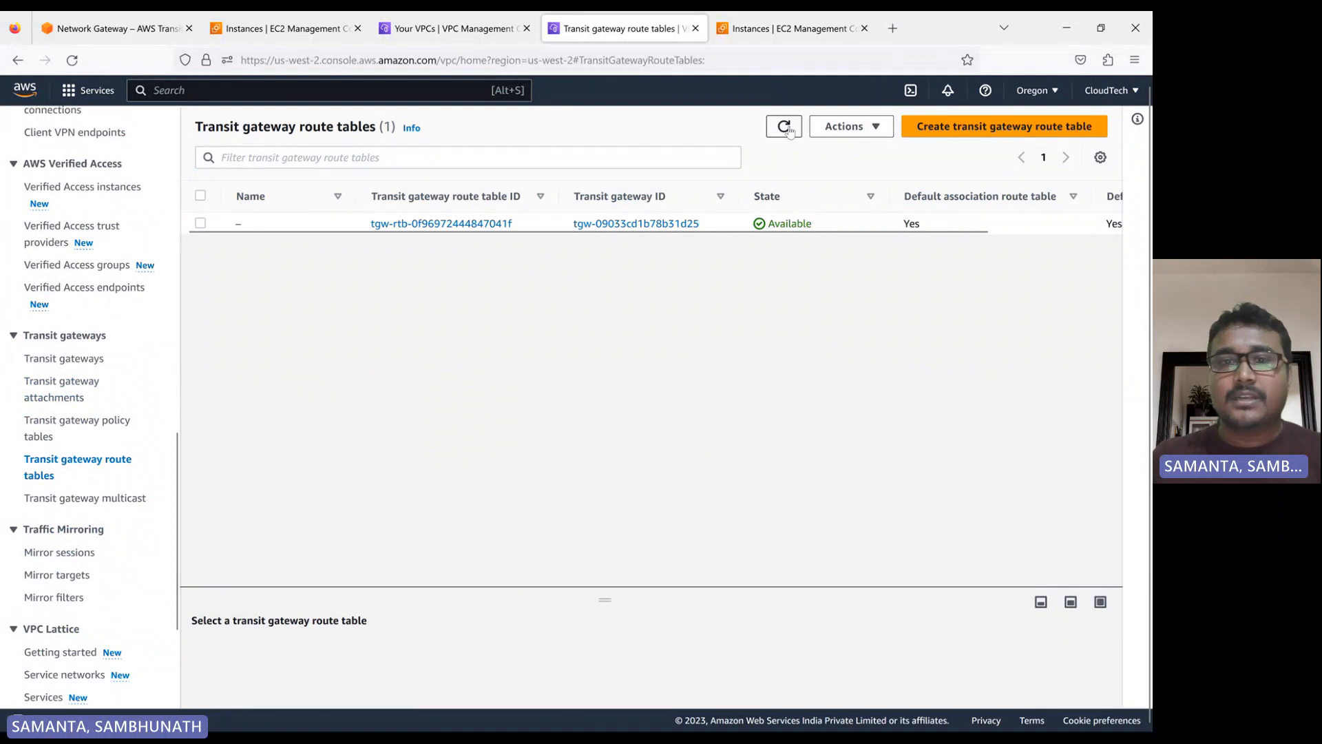
click(201, 223)
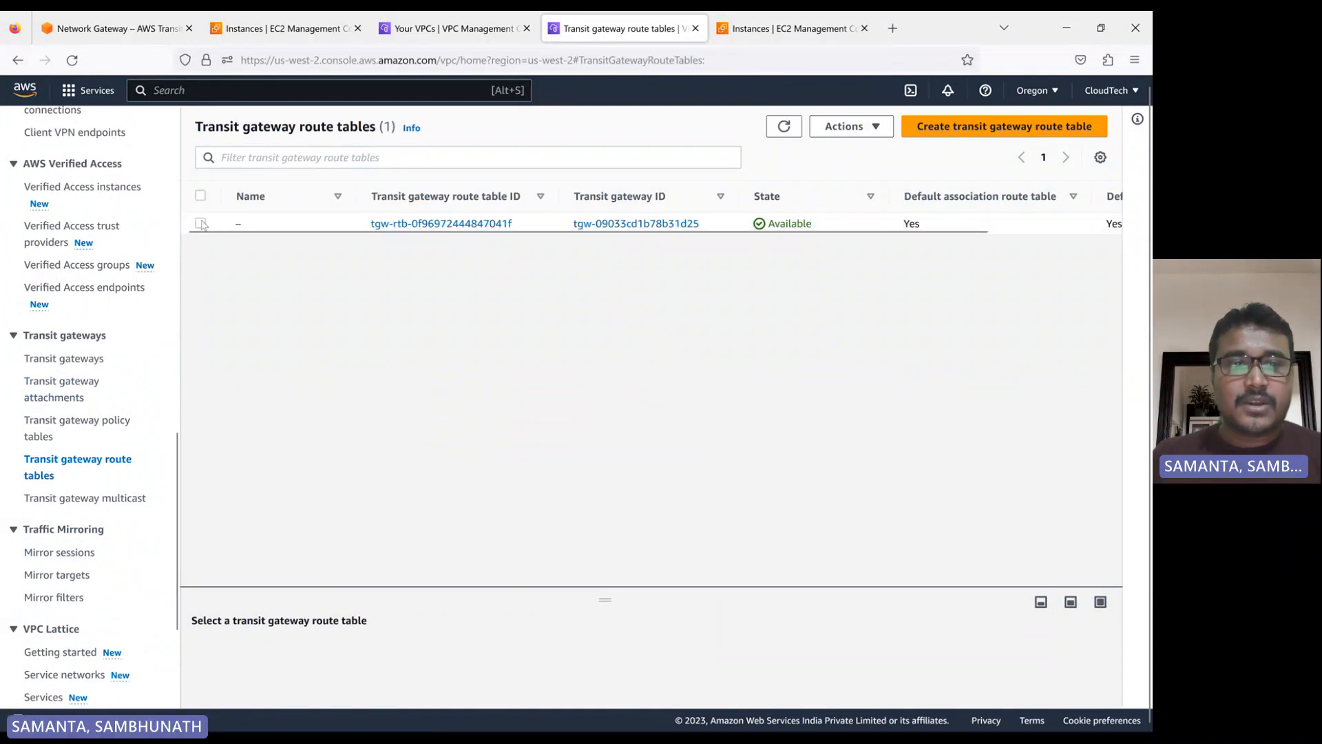
drag(606, 599, 593, 305)
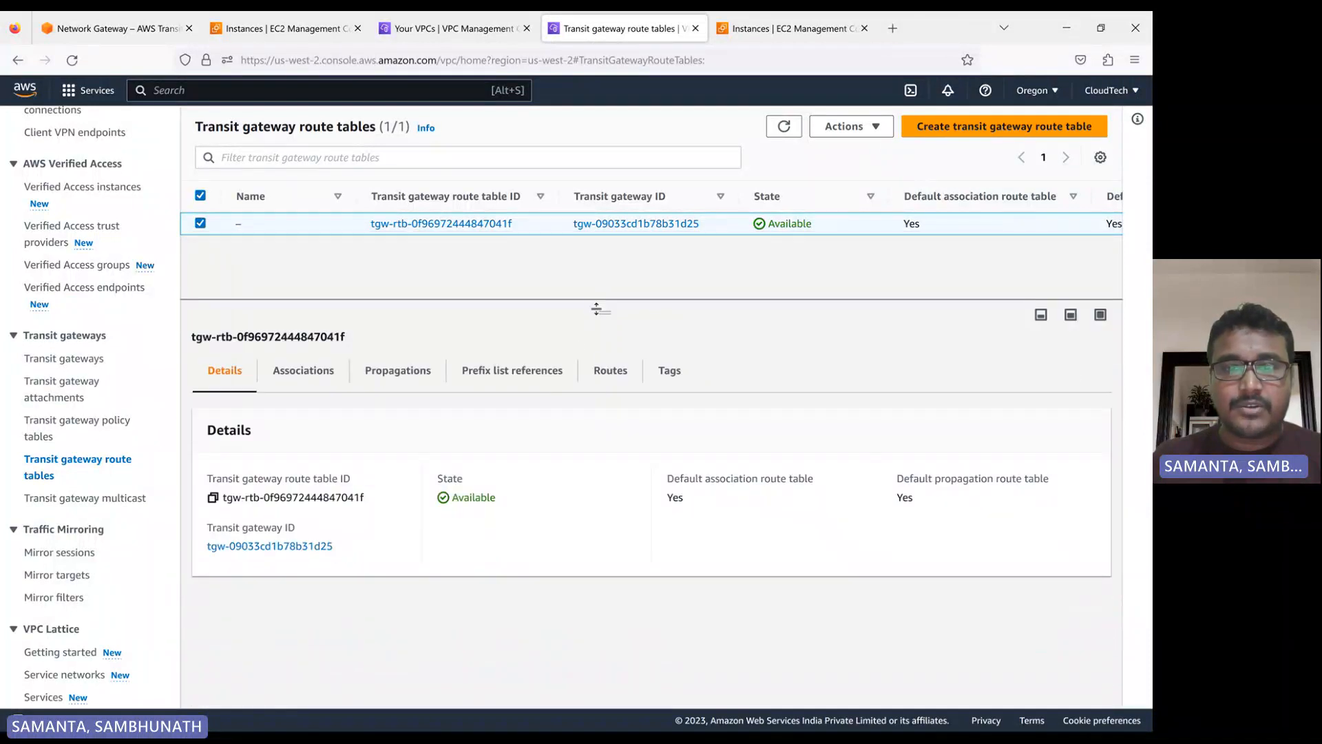
Examine the routes and propagations of the selected transit gateway route table
click(611, 372)
scroll(583, 490, down, 1)
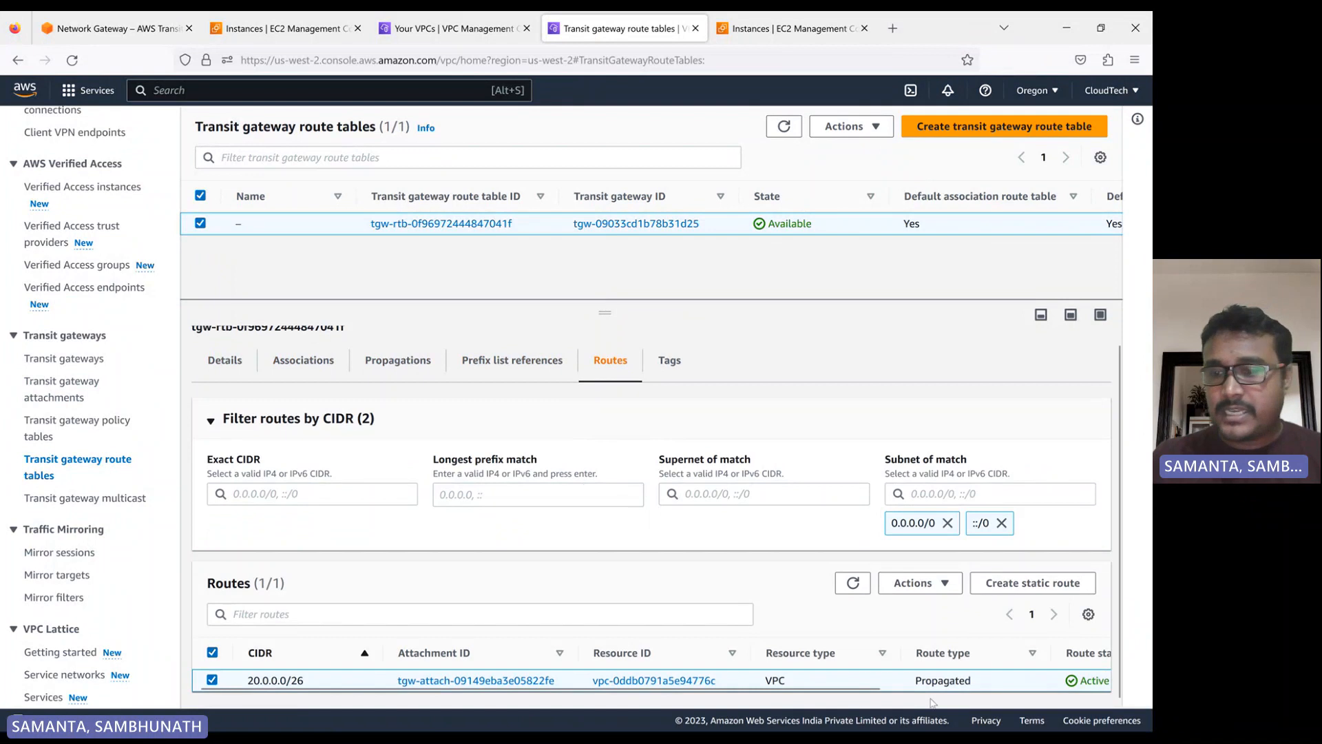
click(399, 359)
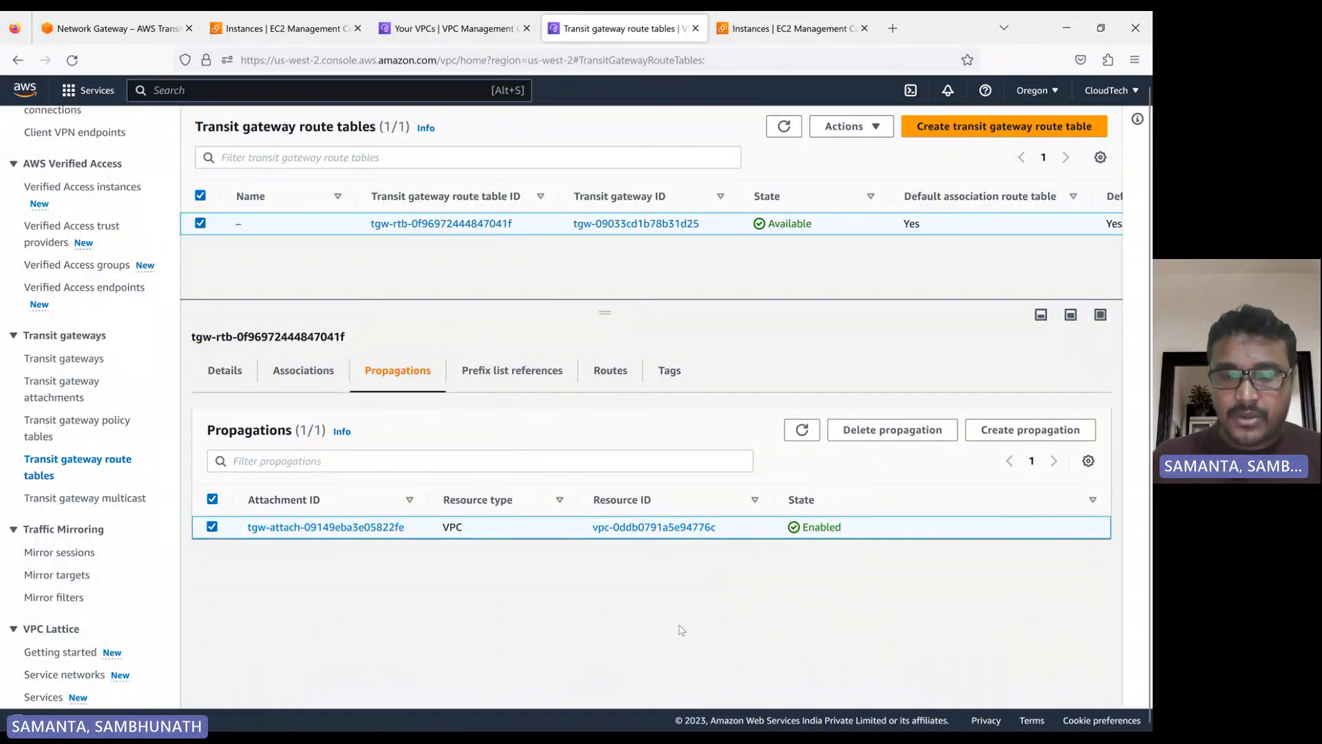
Switch to the image viewer with transit-gateways-2.png to review the transit gateway peering diagram
click(715, 717)
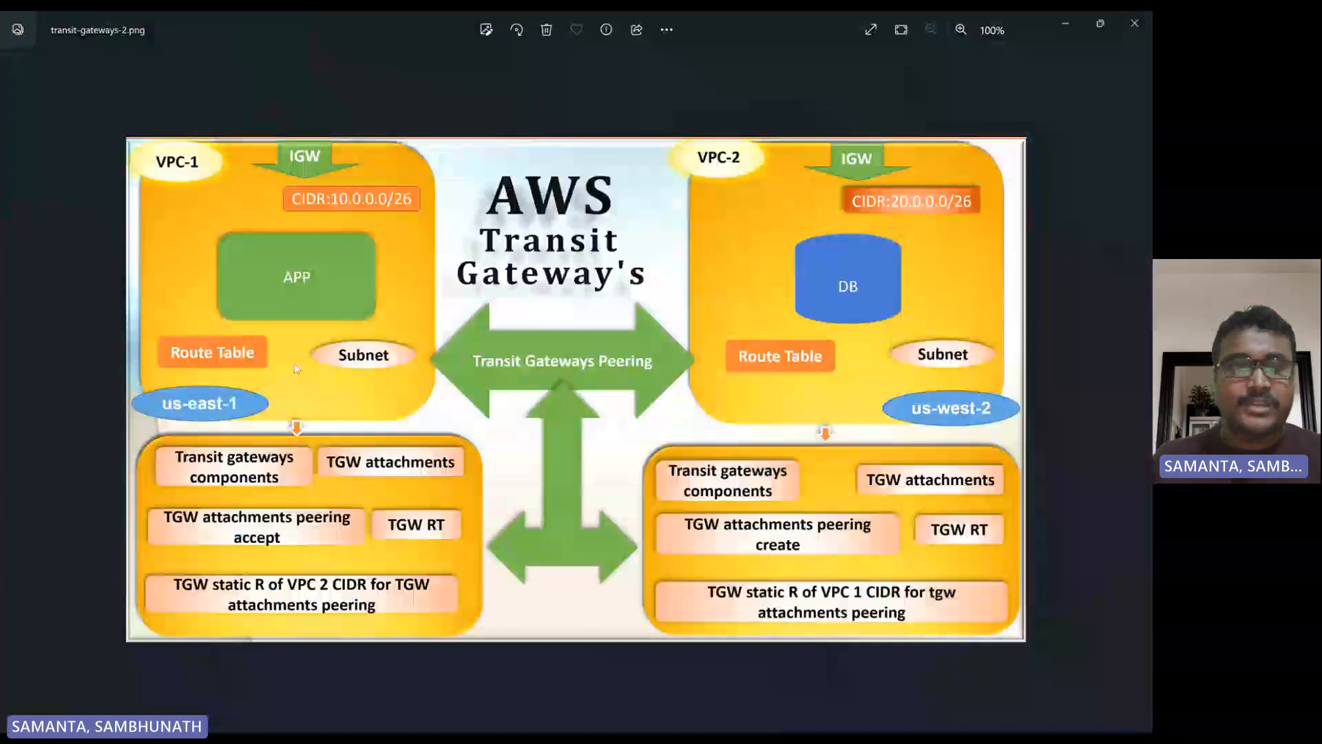
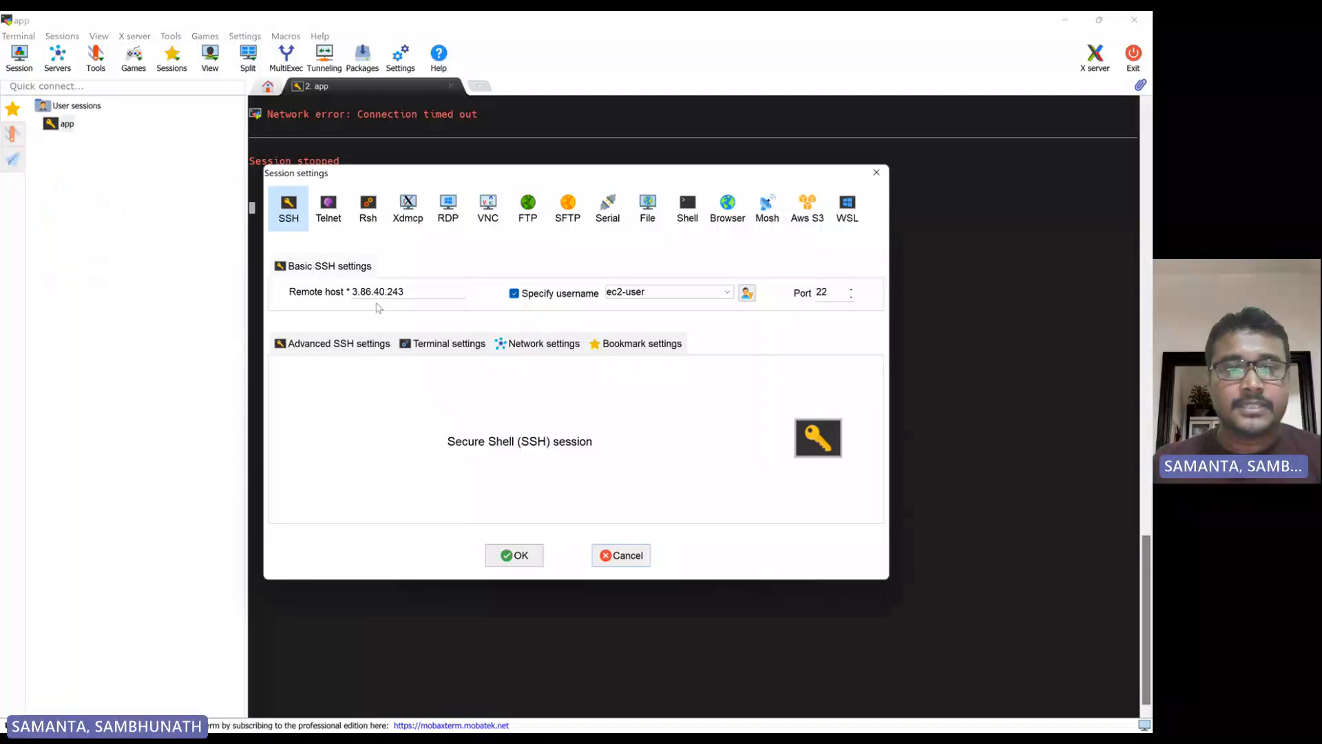
Set the app SSH session's remote host to 34.229.212.16, save the settings and open the session
double_click(403, 289)
text(34.229.212.16)
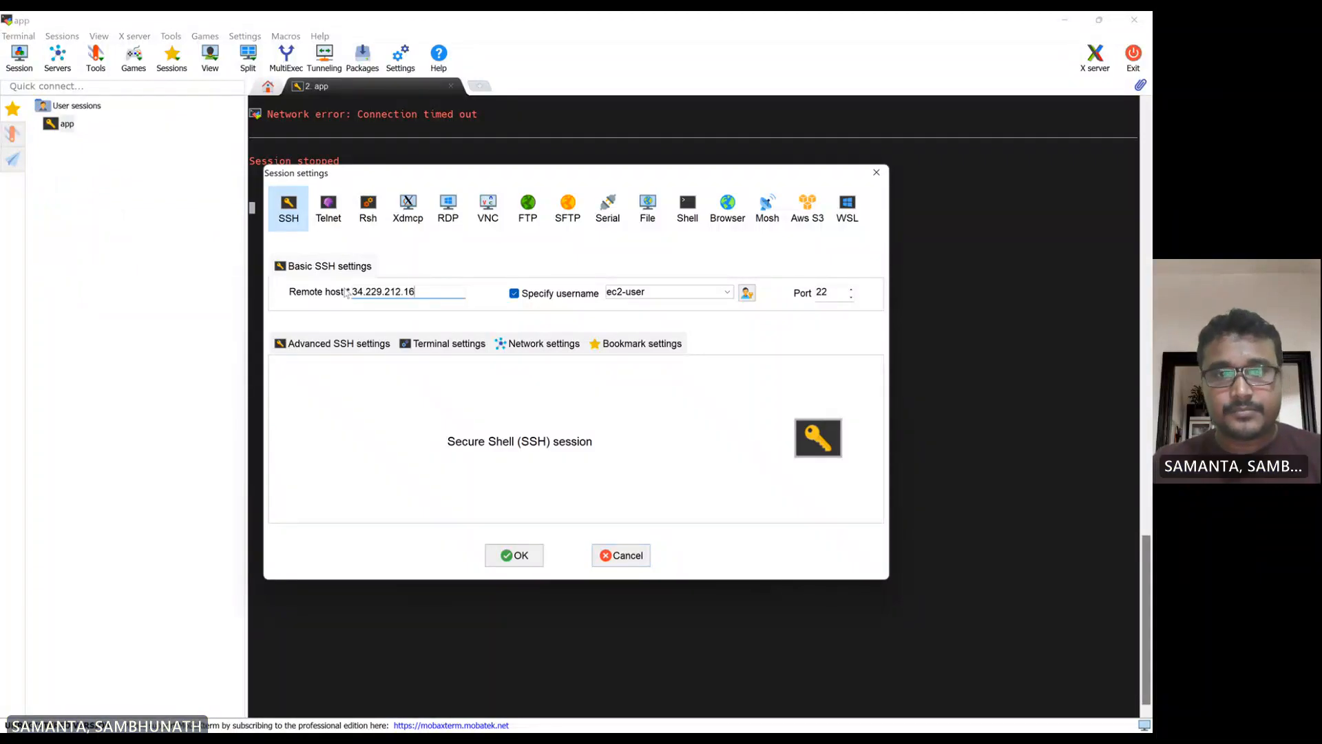
click(522, 555)
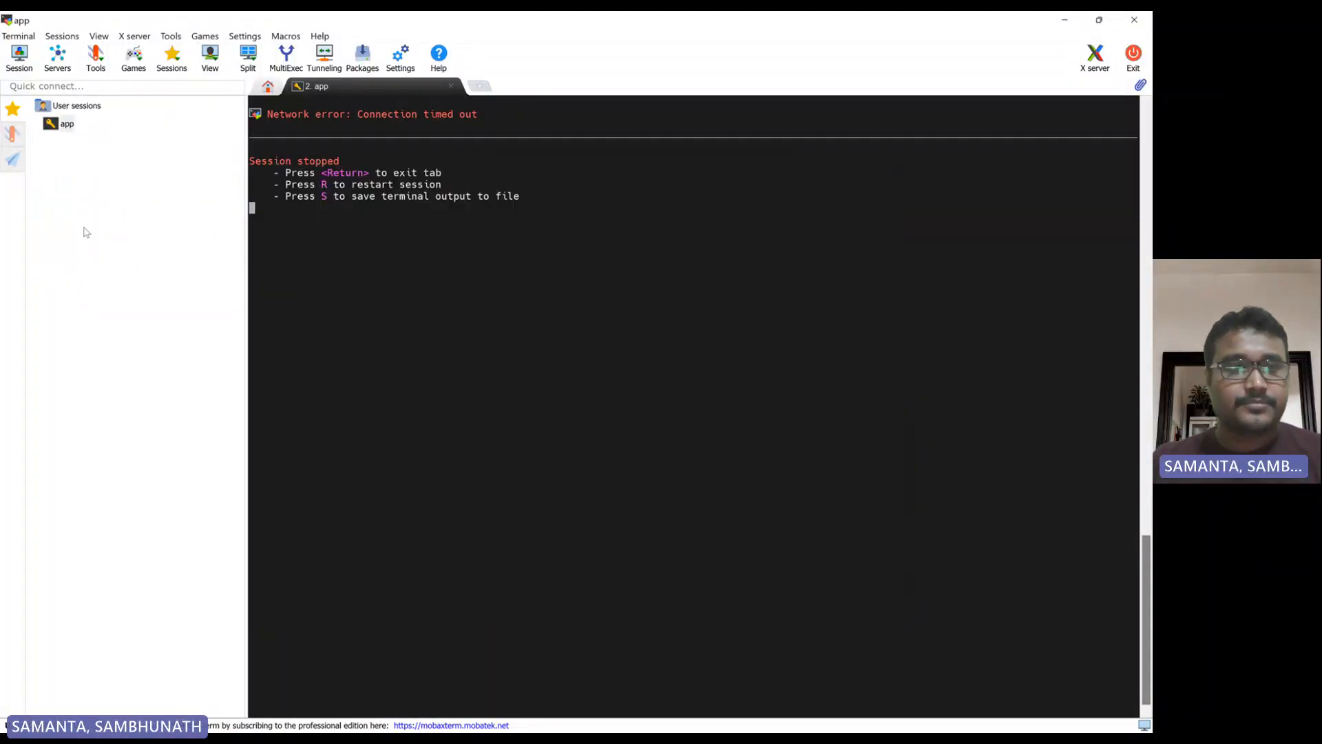
double_click(67, 125)
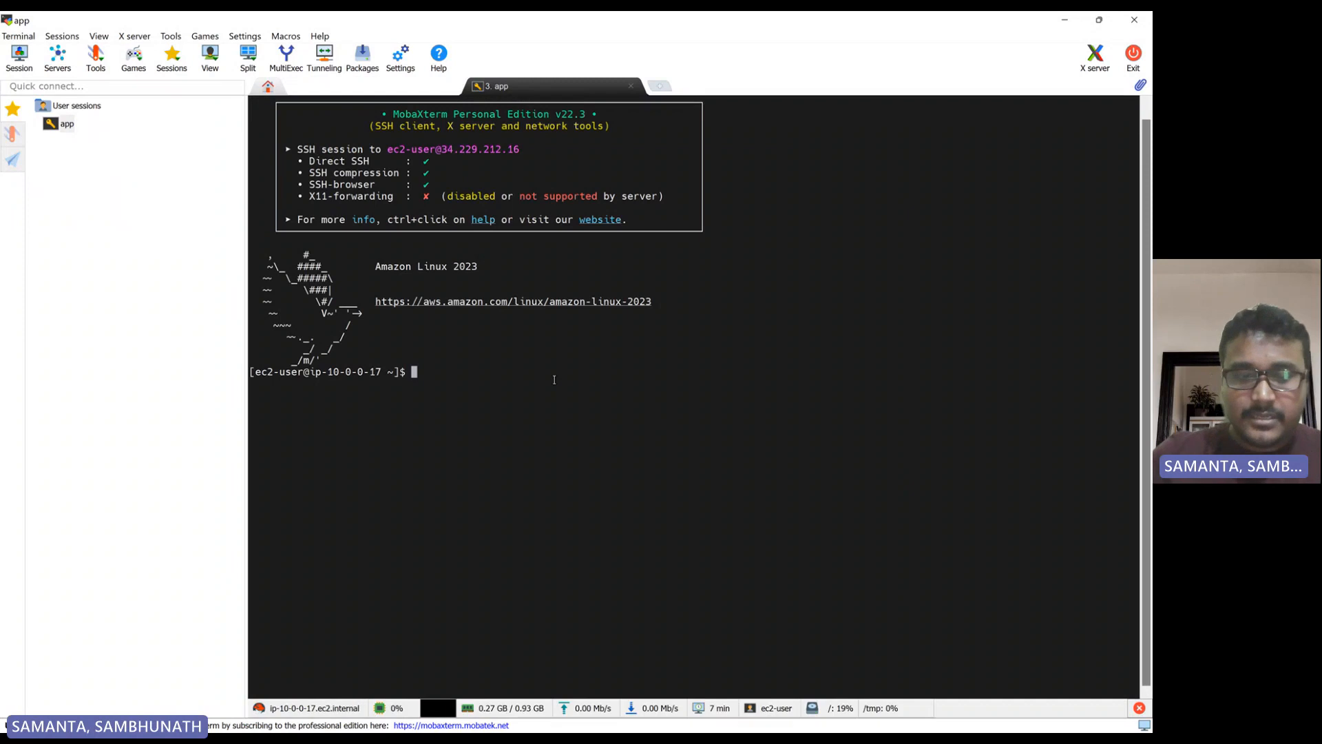
Switch to the root user on the app instance with sudo su
text(sudo)
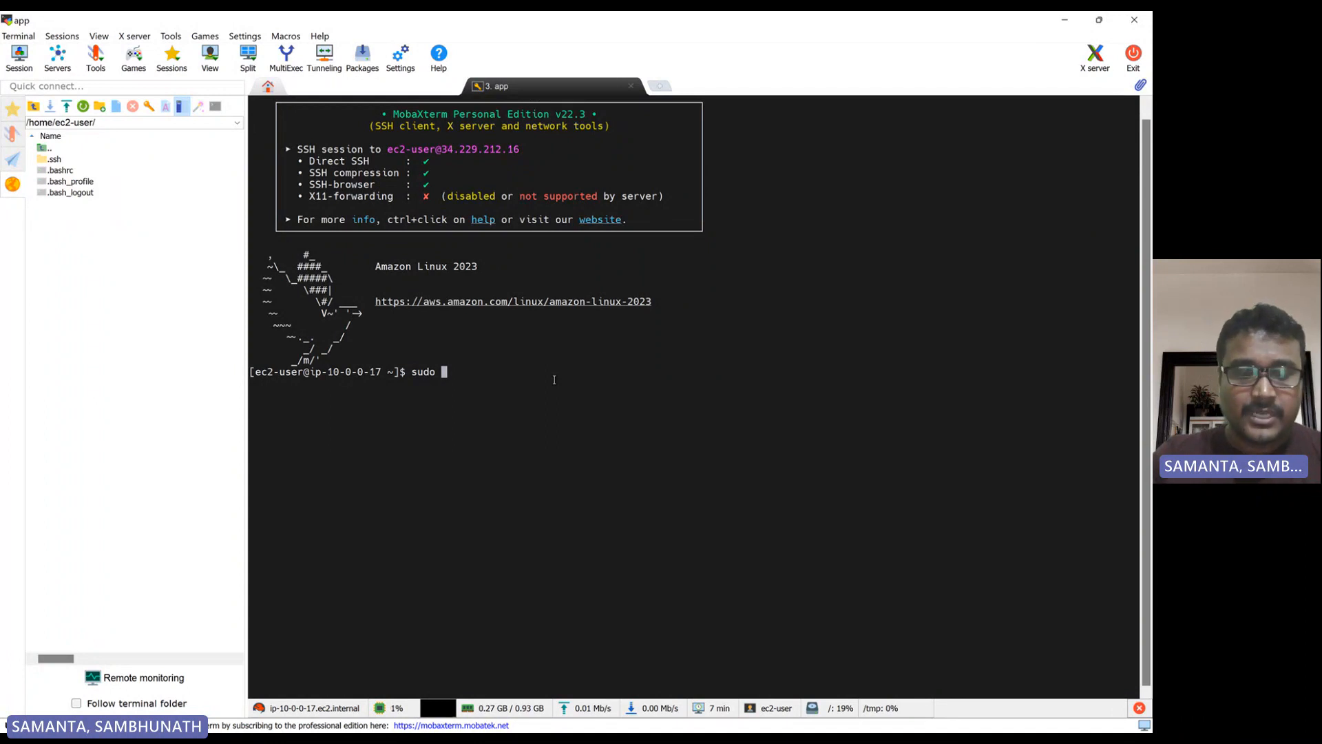
text(su)
key(Return)
key(Return)
key(Return)
key(Return)
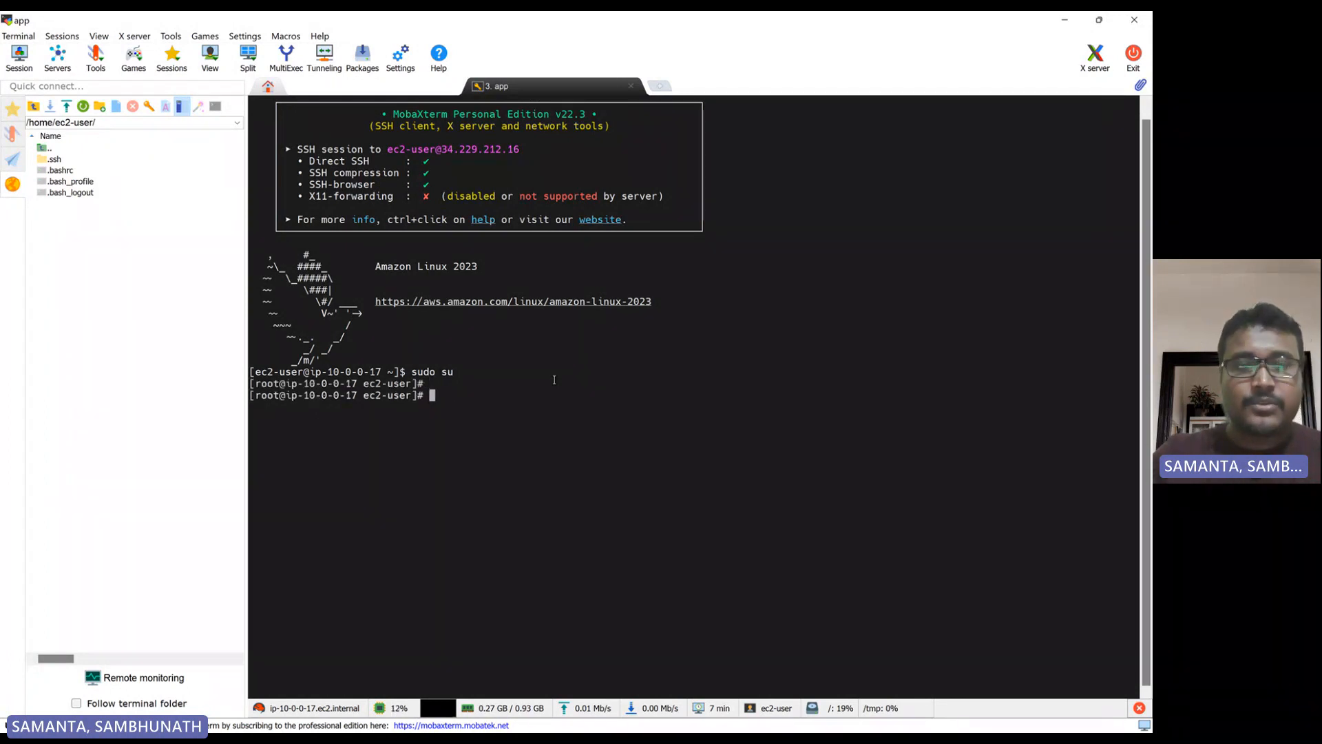
key(Return)
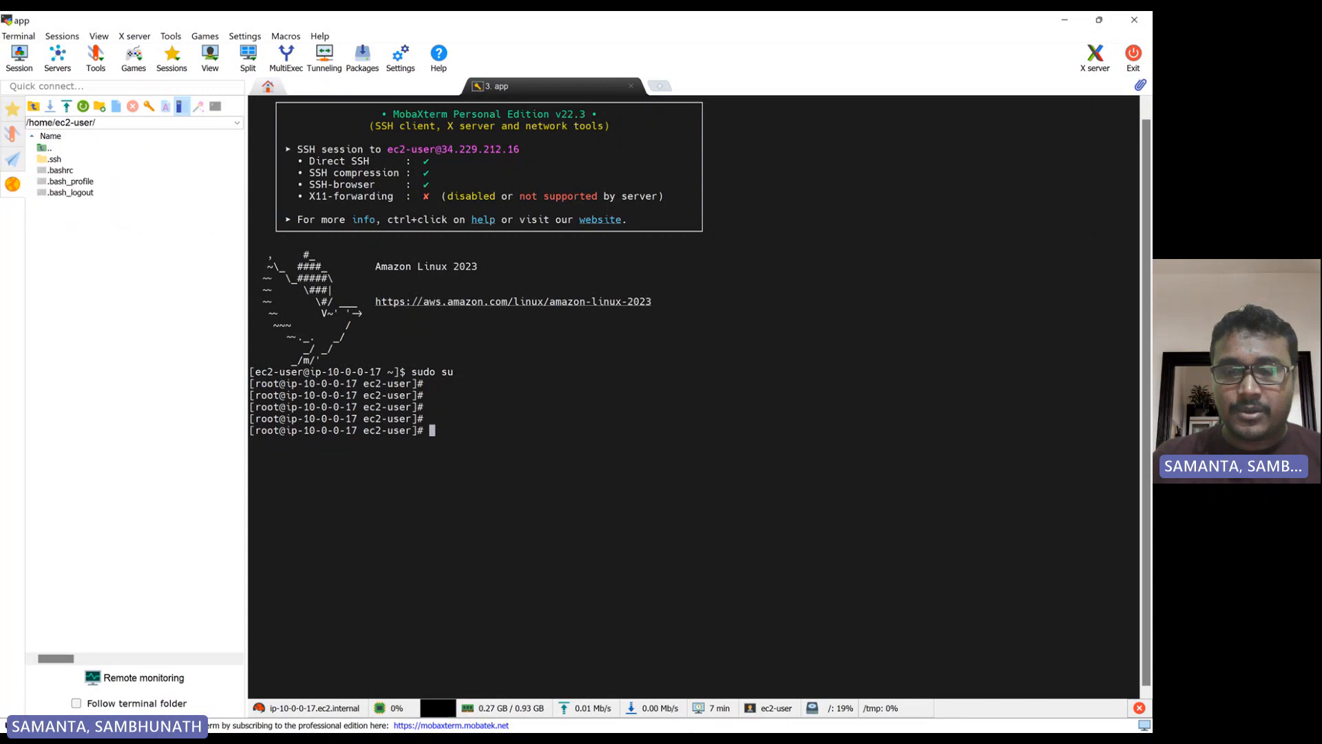
Switch to the browser's Oregon EC2 instances and copy the db instance's private IPv4 address
click(650, 718)
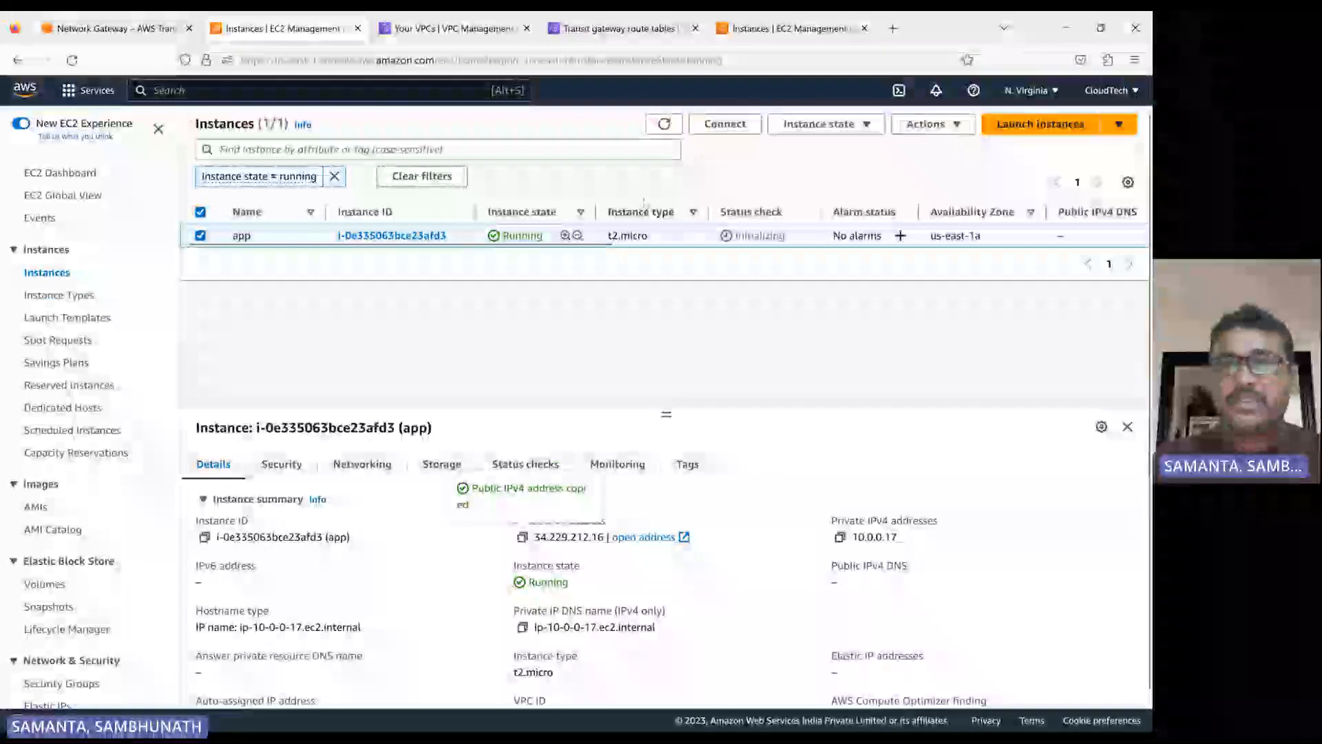
click(793, 29)
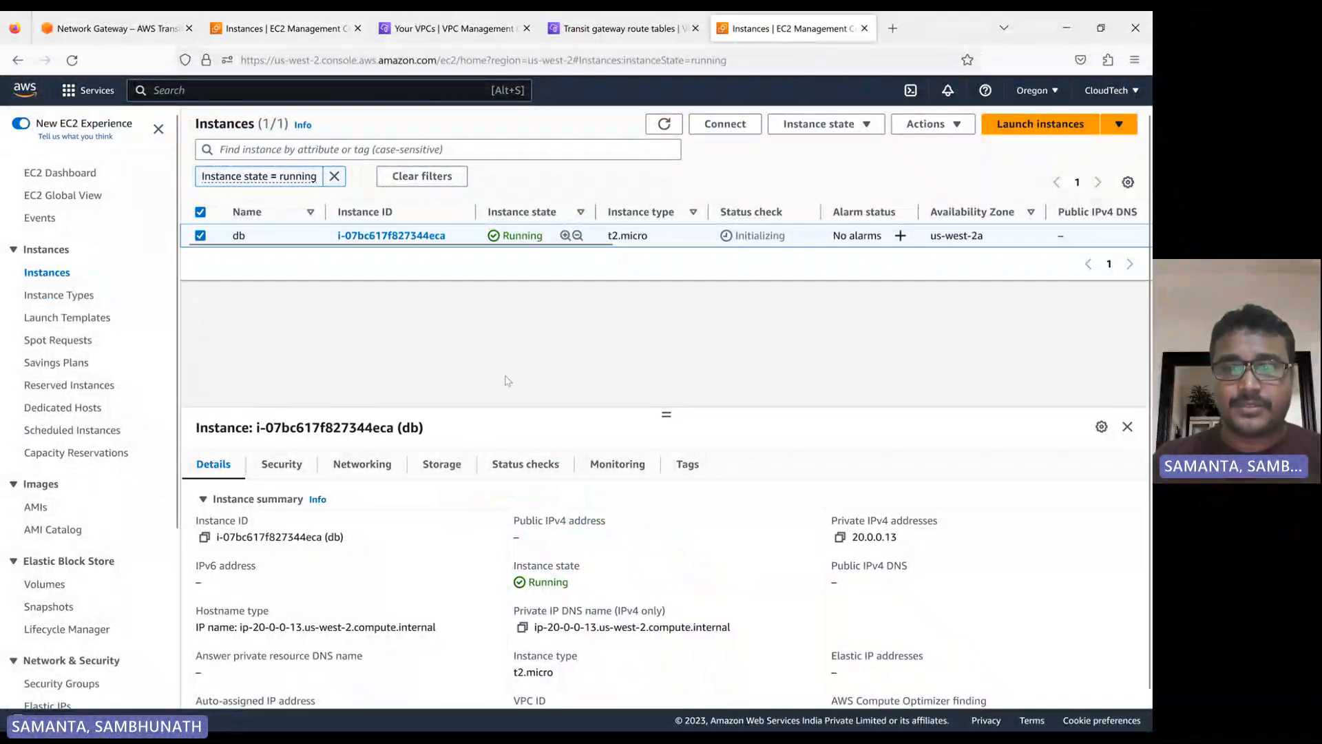
click(839, 536)
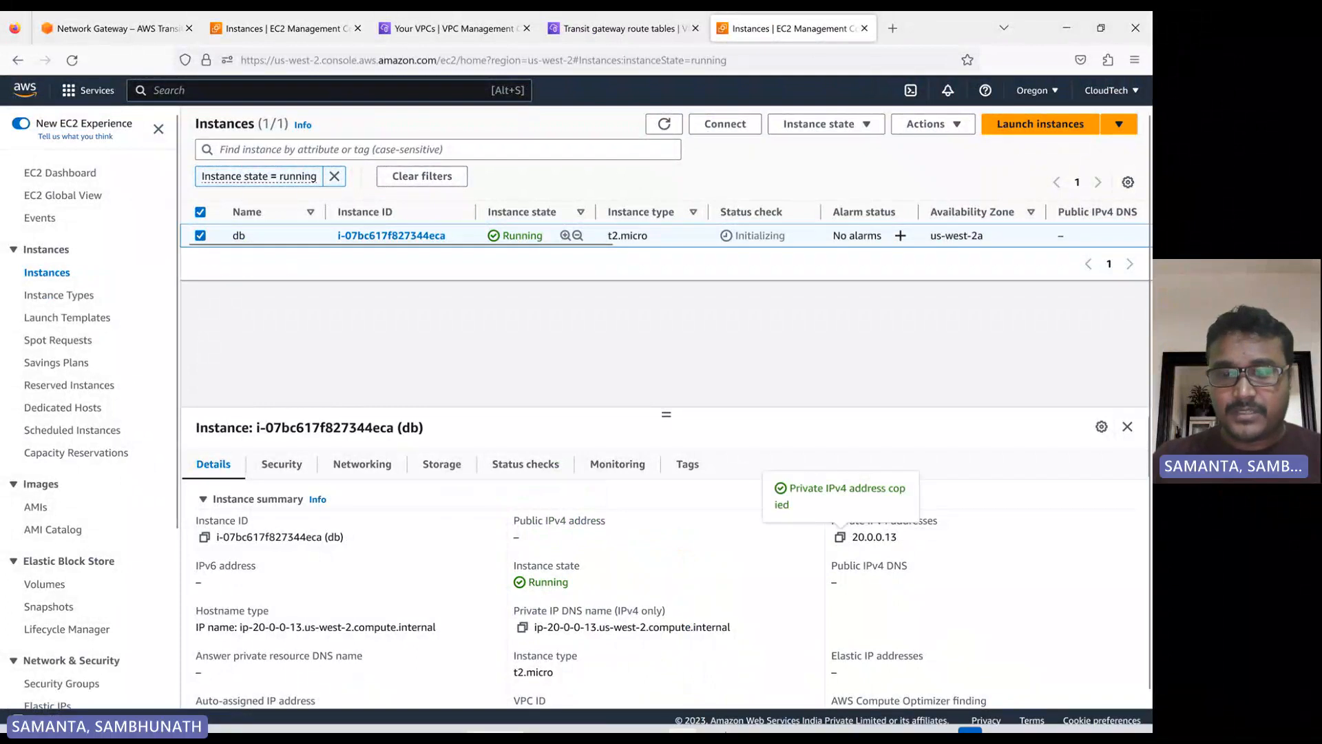
Return to the MobaXterm session, ping the db instance at 20.0.0.13 from the app instance and stop the ping
click(650, 716)
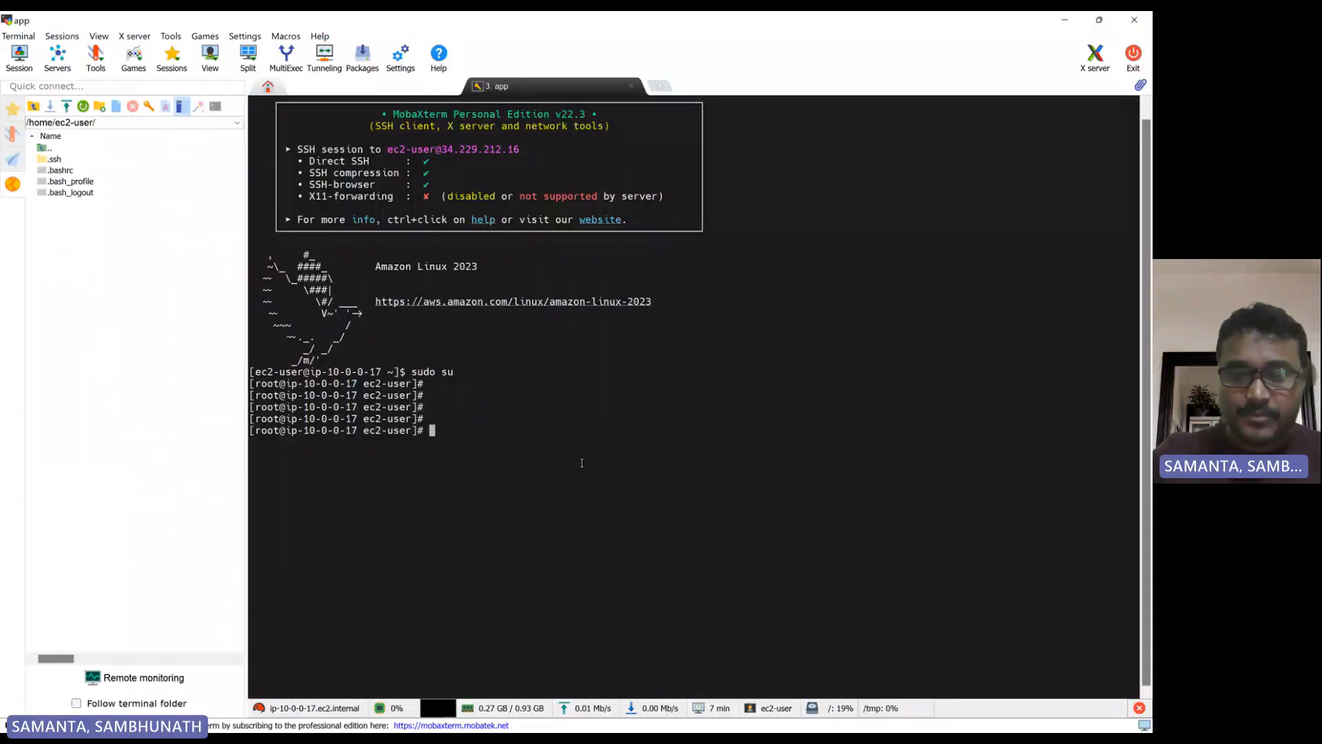
text(ping)
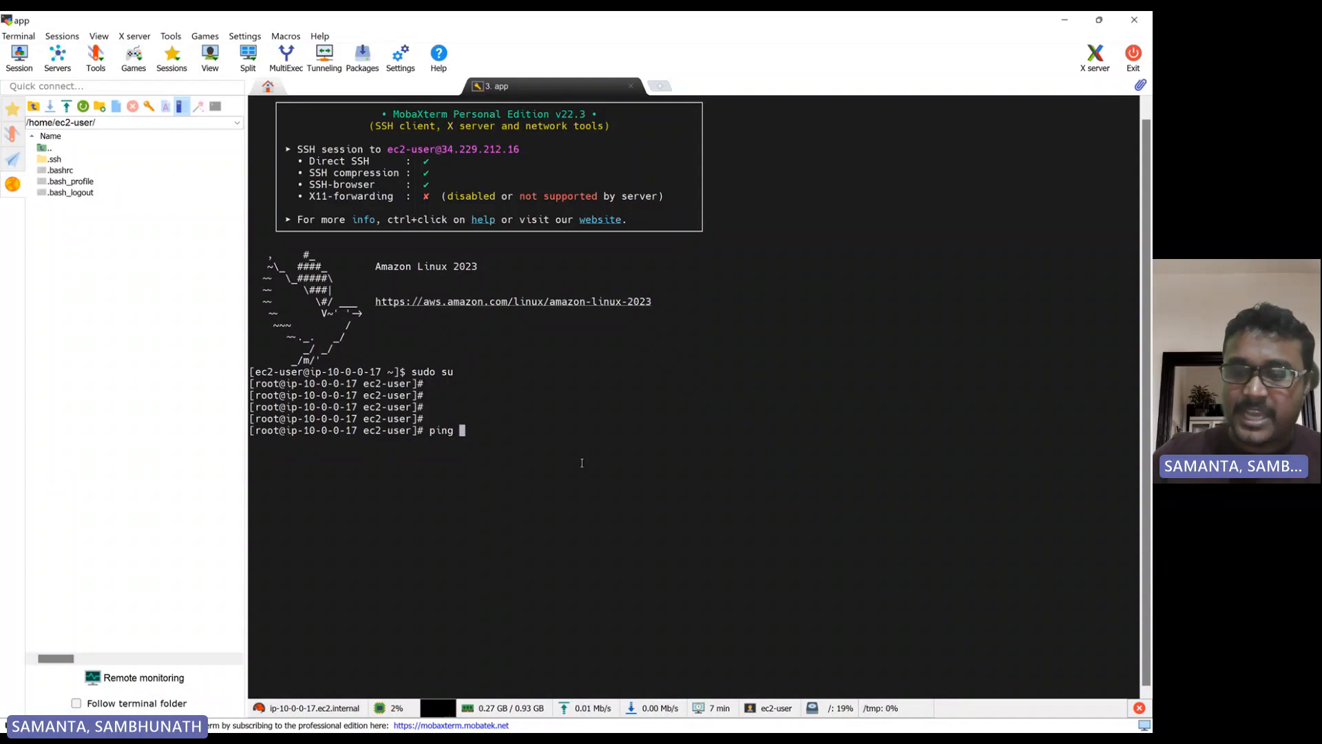
right_click(582, 463)
key(Return)
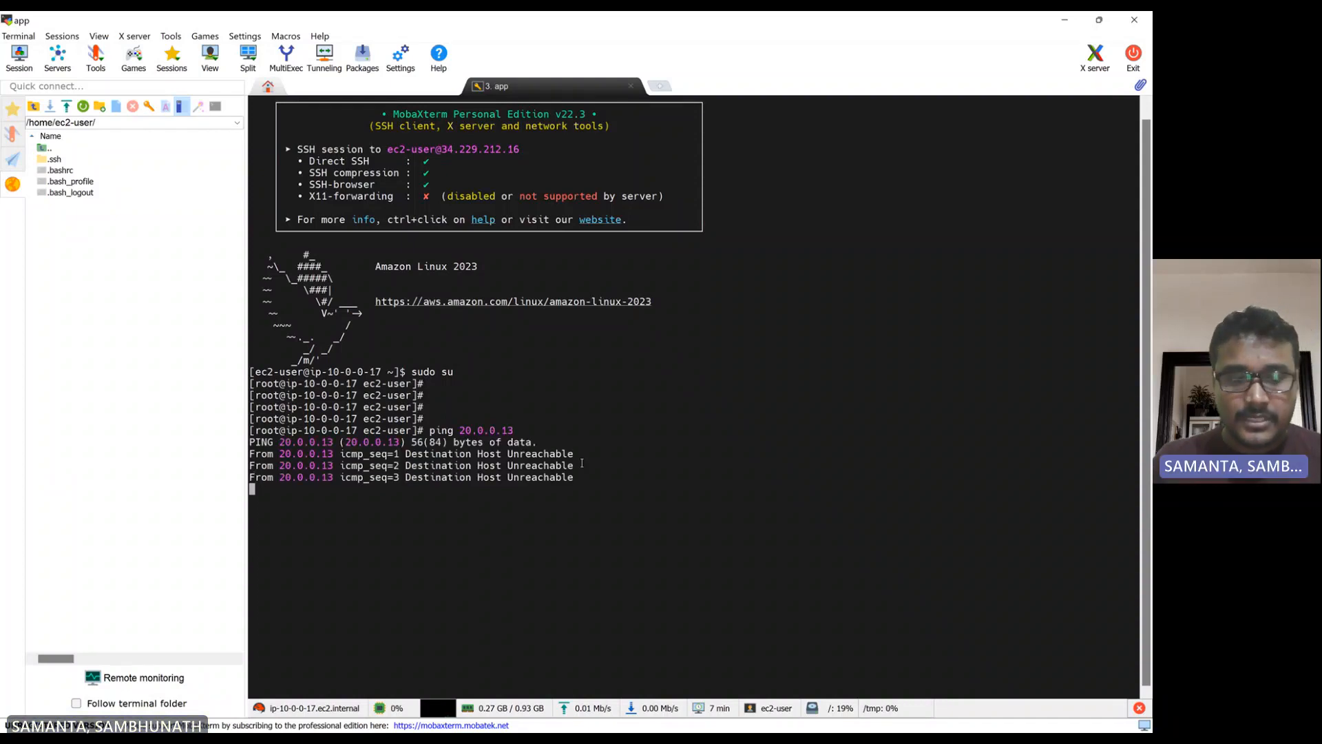
key(ctrl+c)
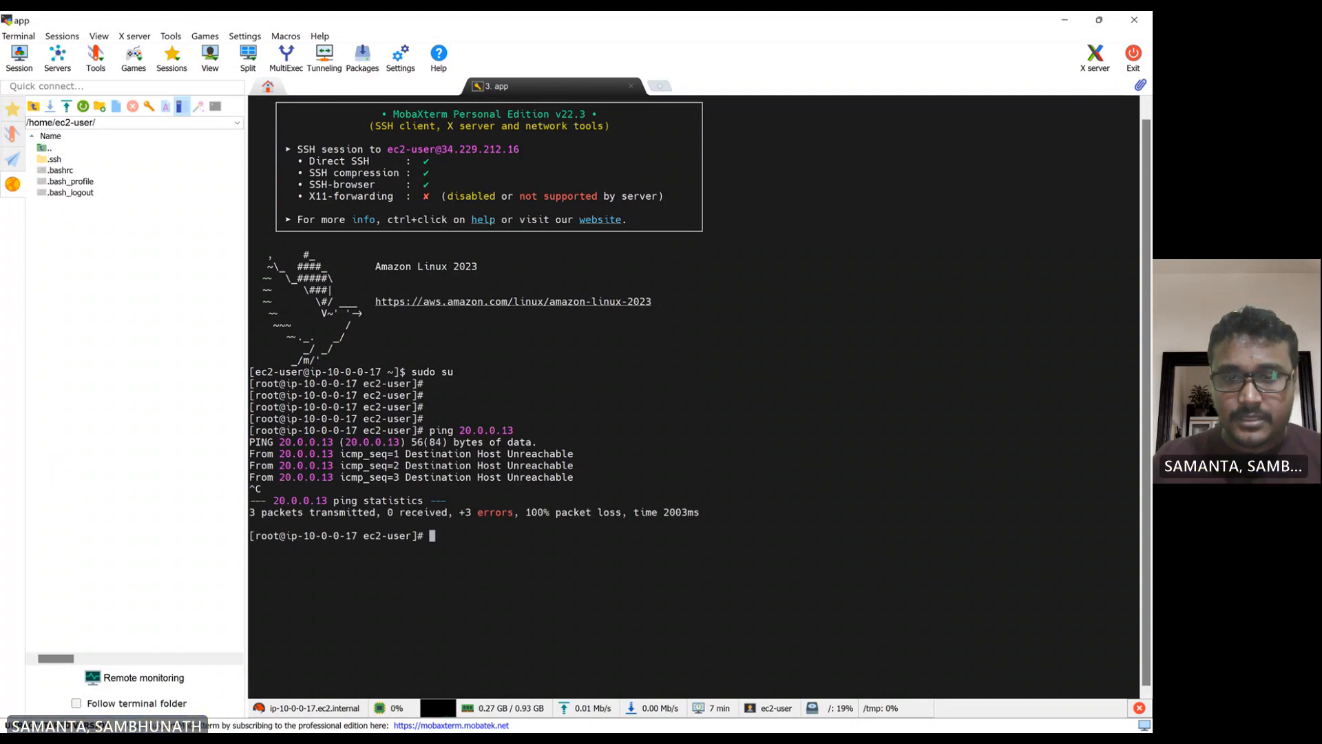
Switch to the browser, refresh the Oregon instances, reselect db and examine its status check and networking details
click(682, 715)
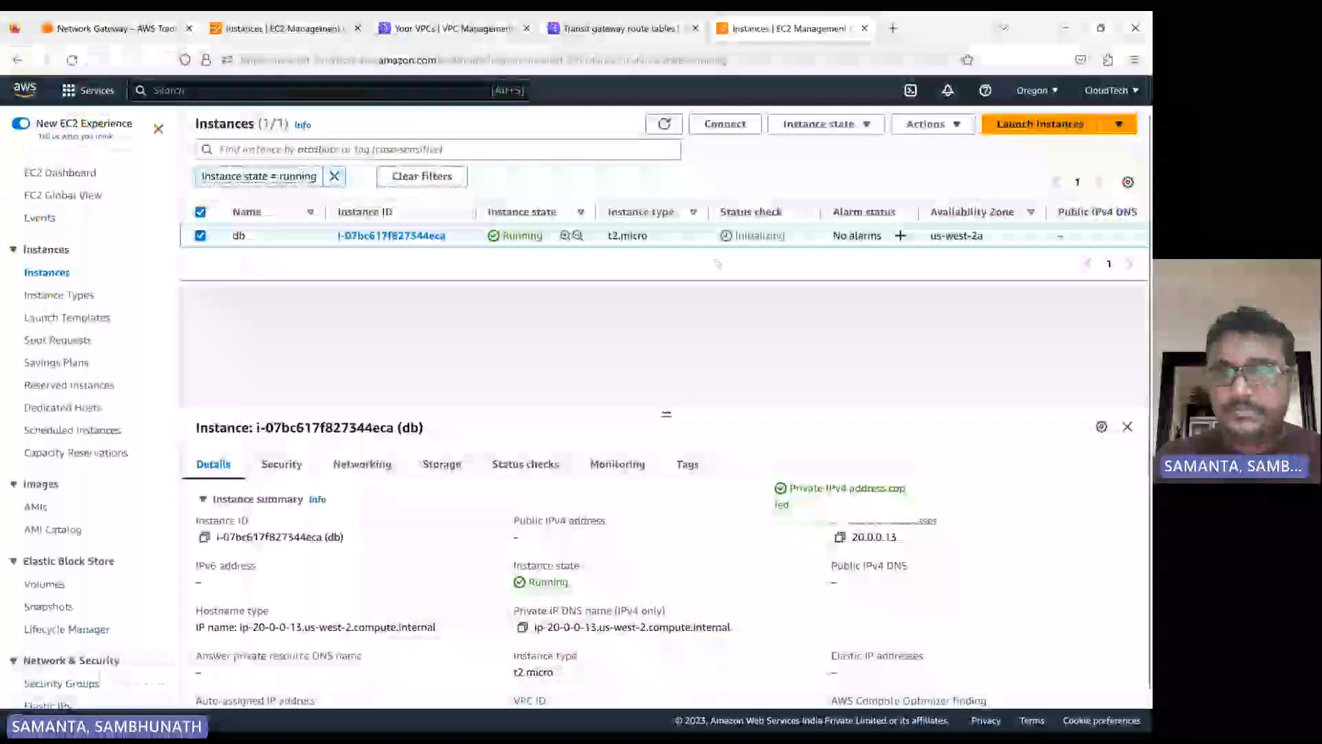
click(664, 124)
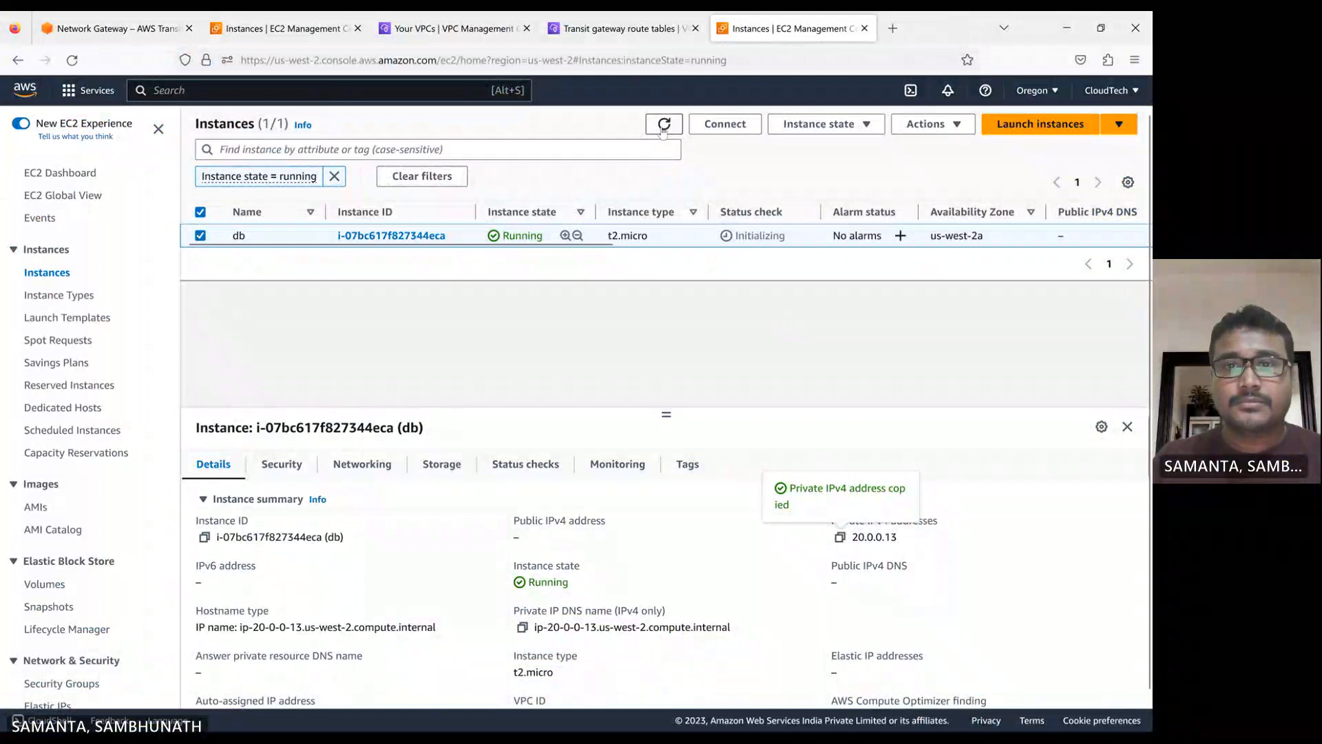
click(202, 236)
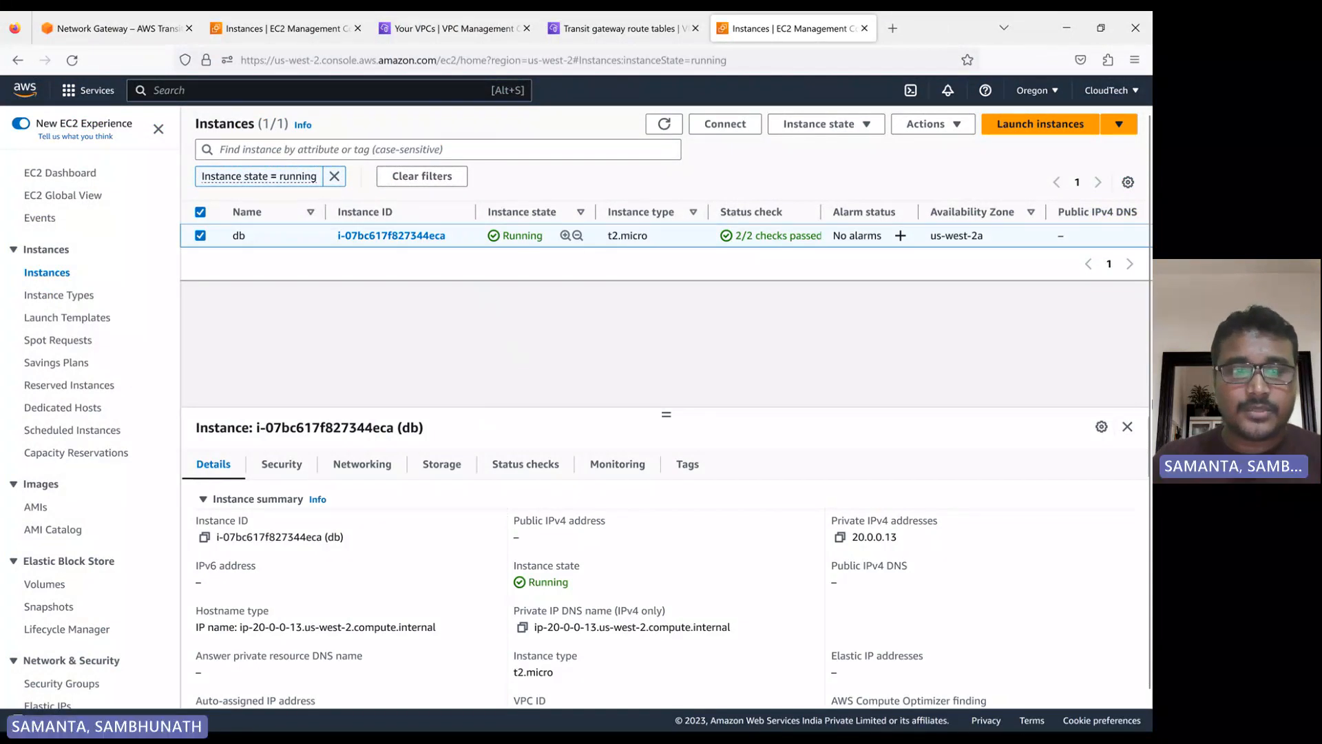
click(355, 471)
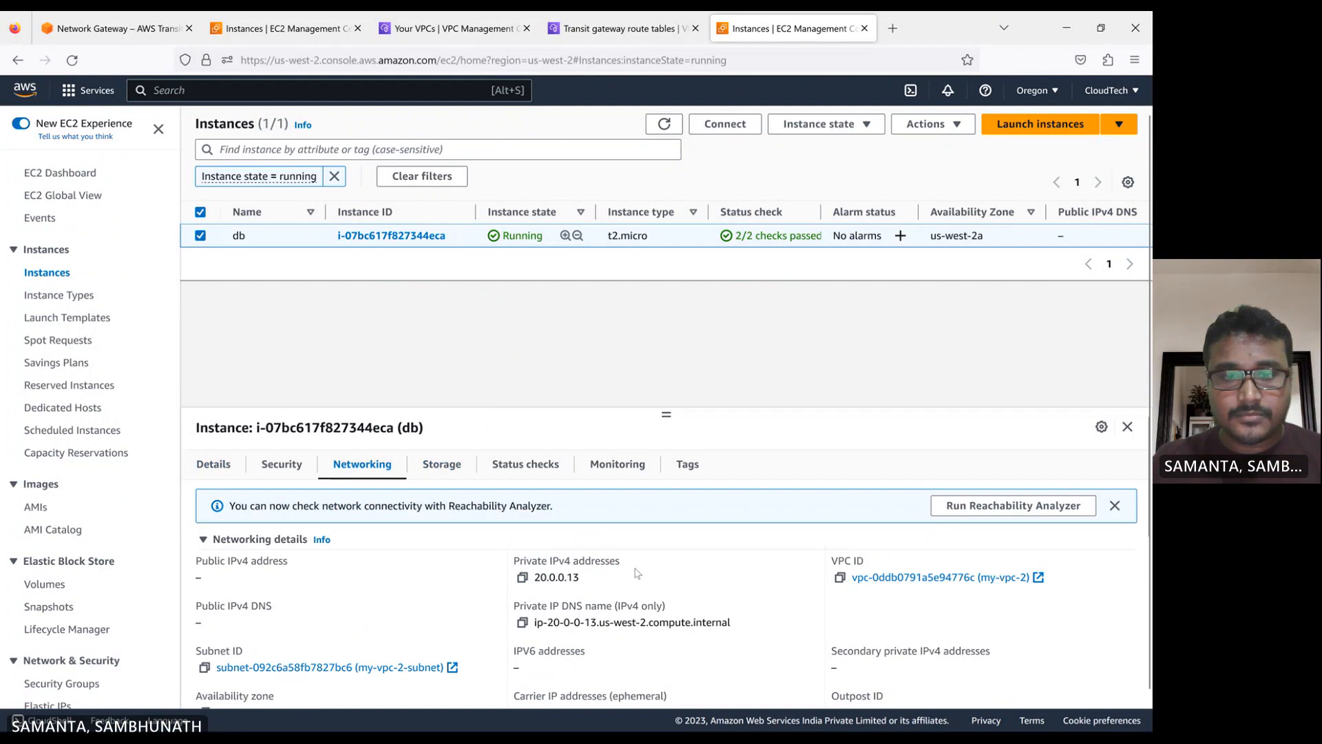
scroll(633, 573, down, 3)
scroll(389, 538, up, 3)
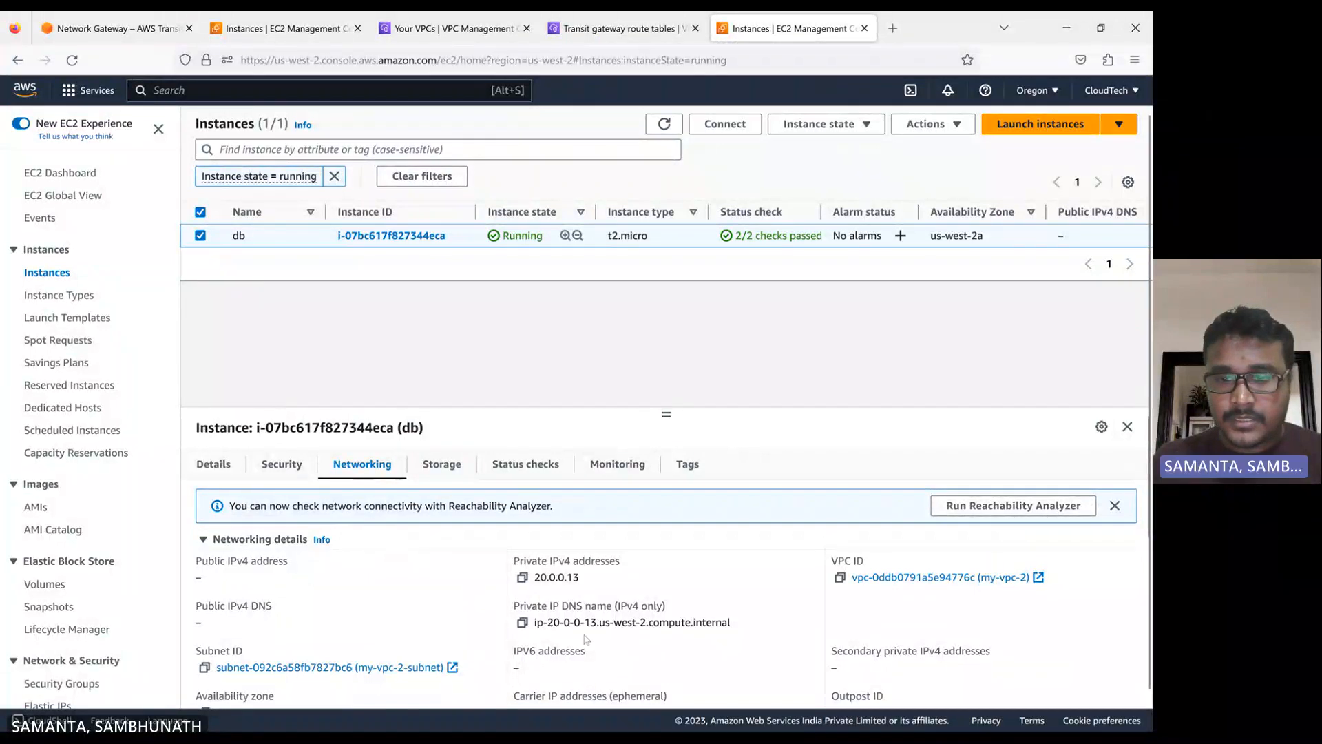
scroll(823, 617, down, 3)
scroll(823, 618, up, 3)
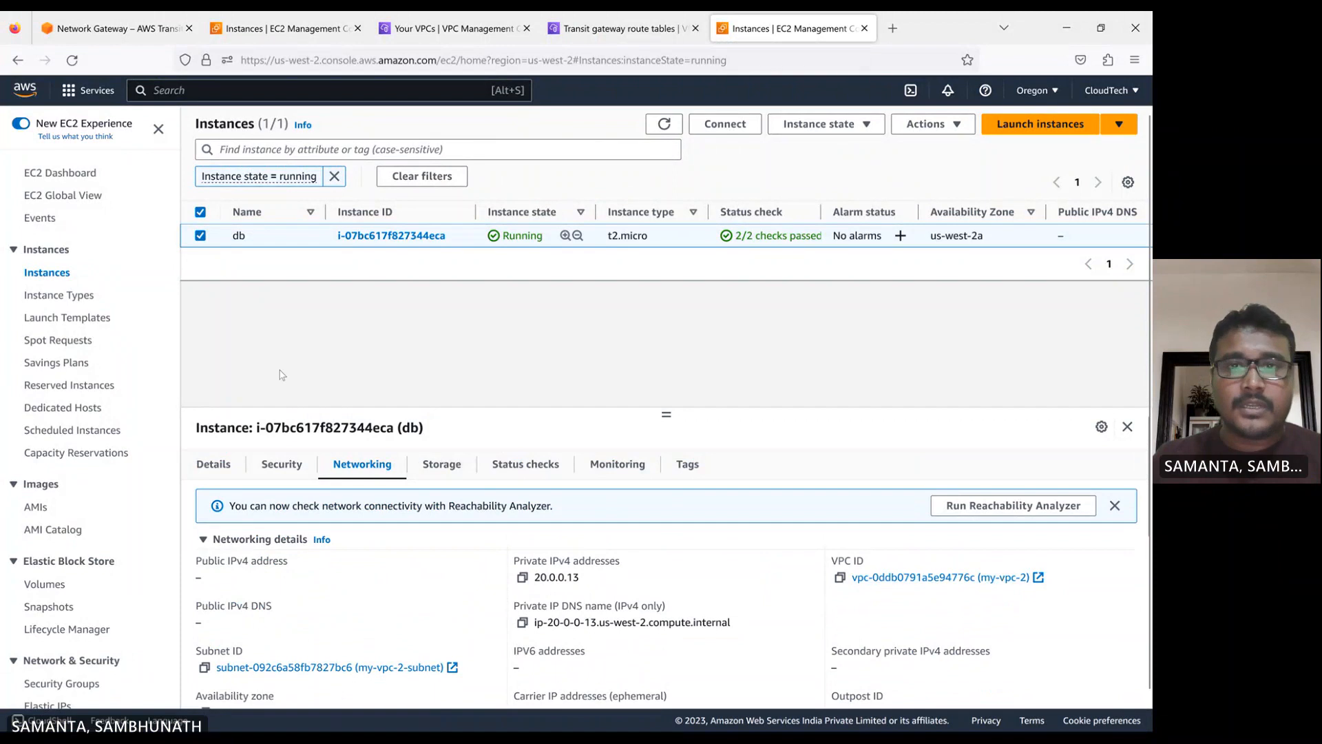
Check the app instance in N. Virginia and copy the private IPv4 address from the Oregon db instance's details again
click(269, 29)
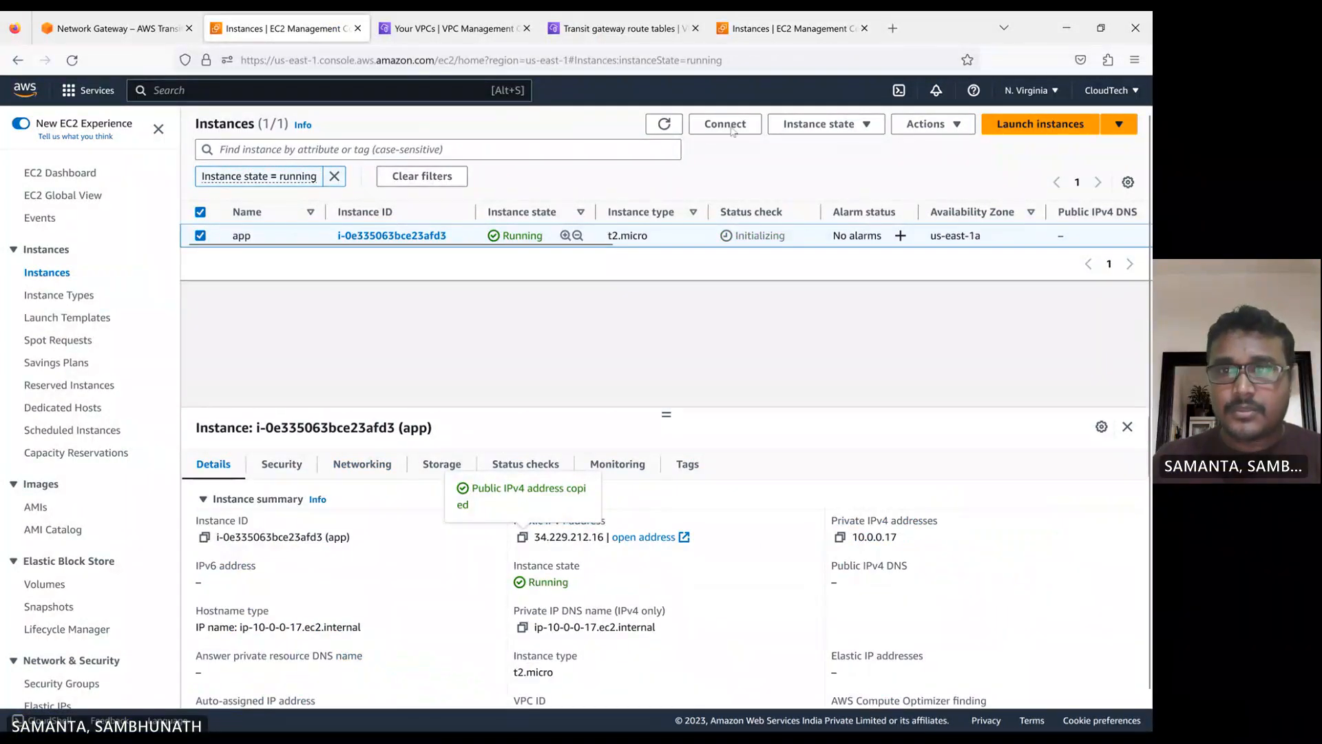
click(778, 28)
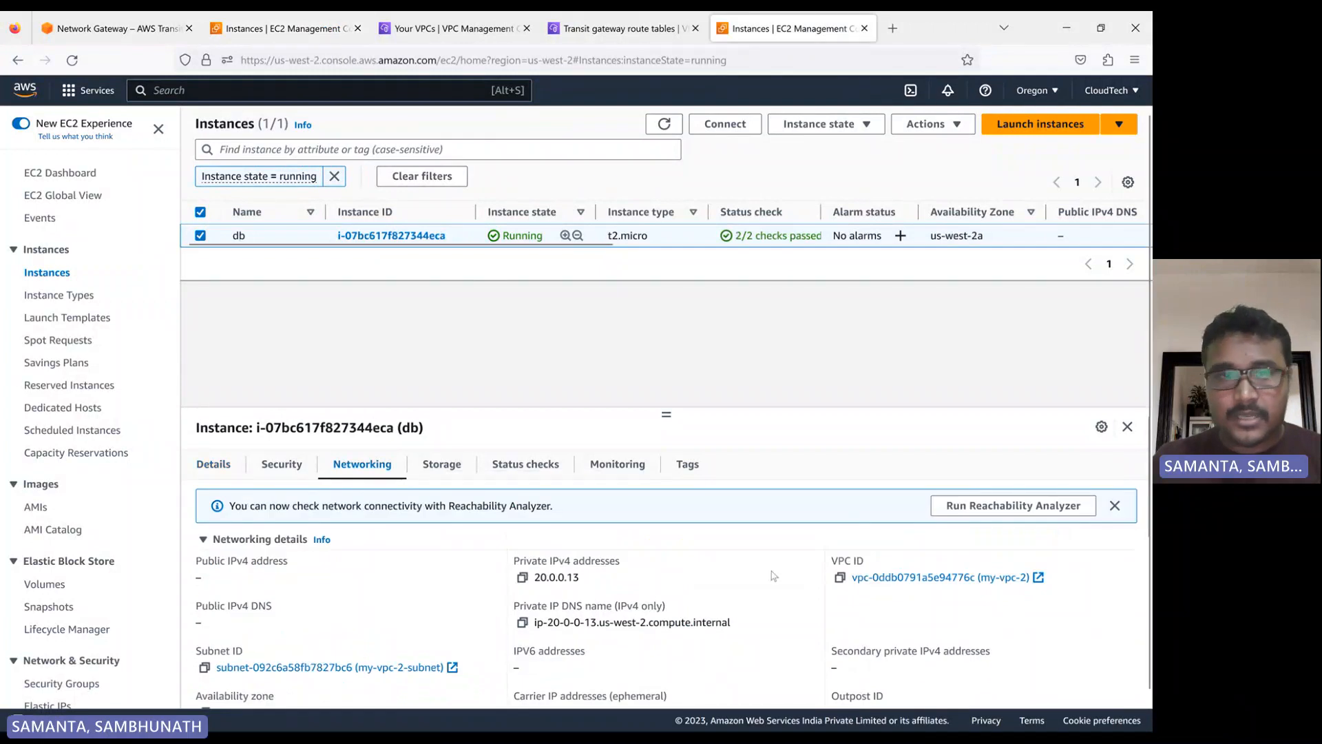
click(214, 464)
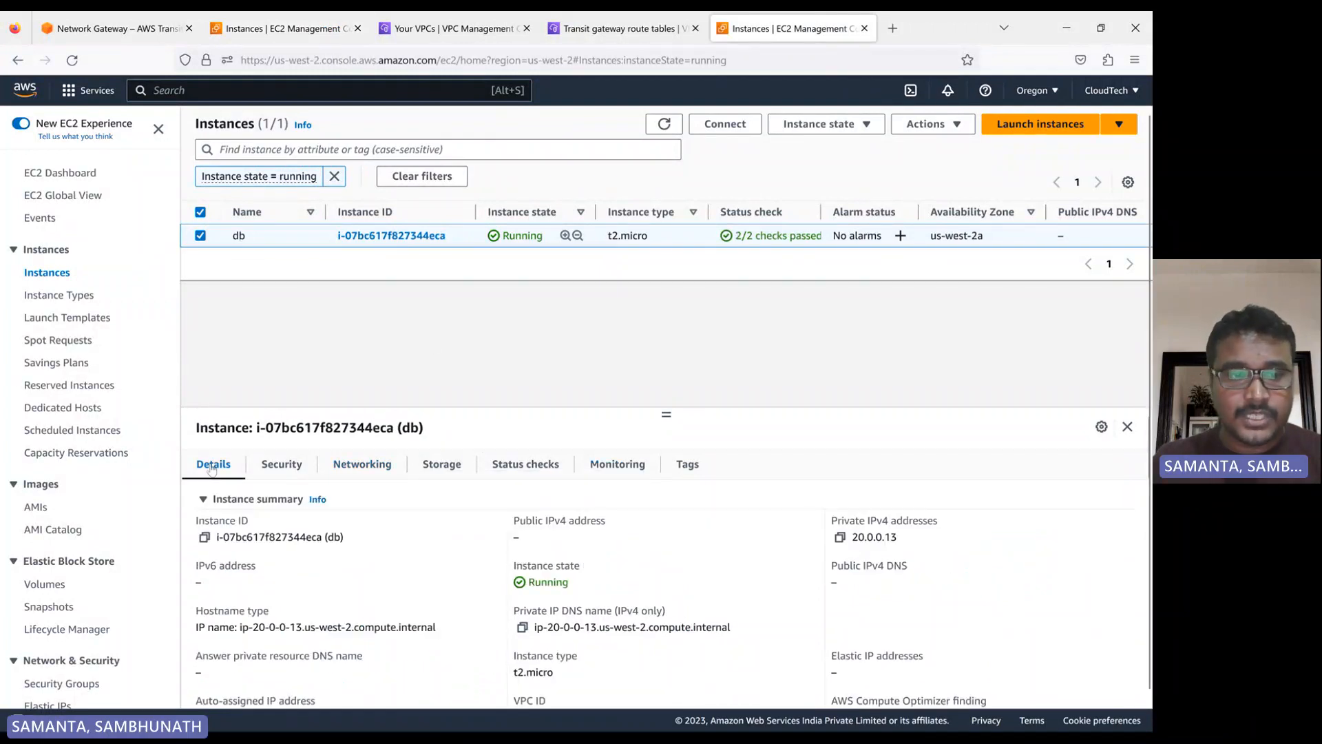
click(839, 538)
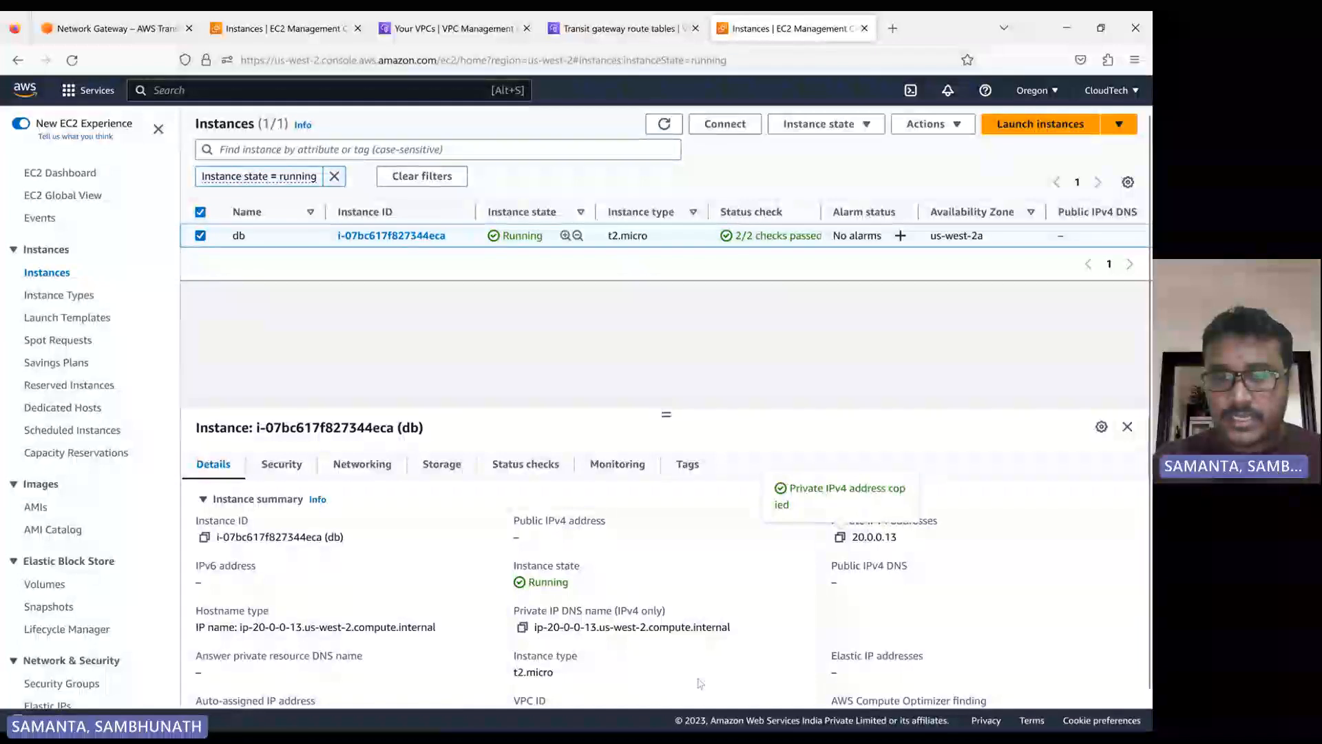
Switch to MobaXterm, ping 20.0.0.13 once more, stop it and highlight the packet loss figure in the statistics
click(651, 716)
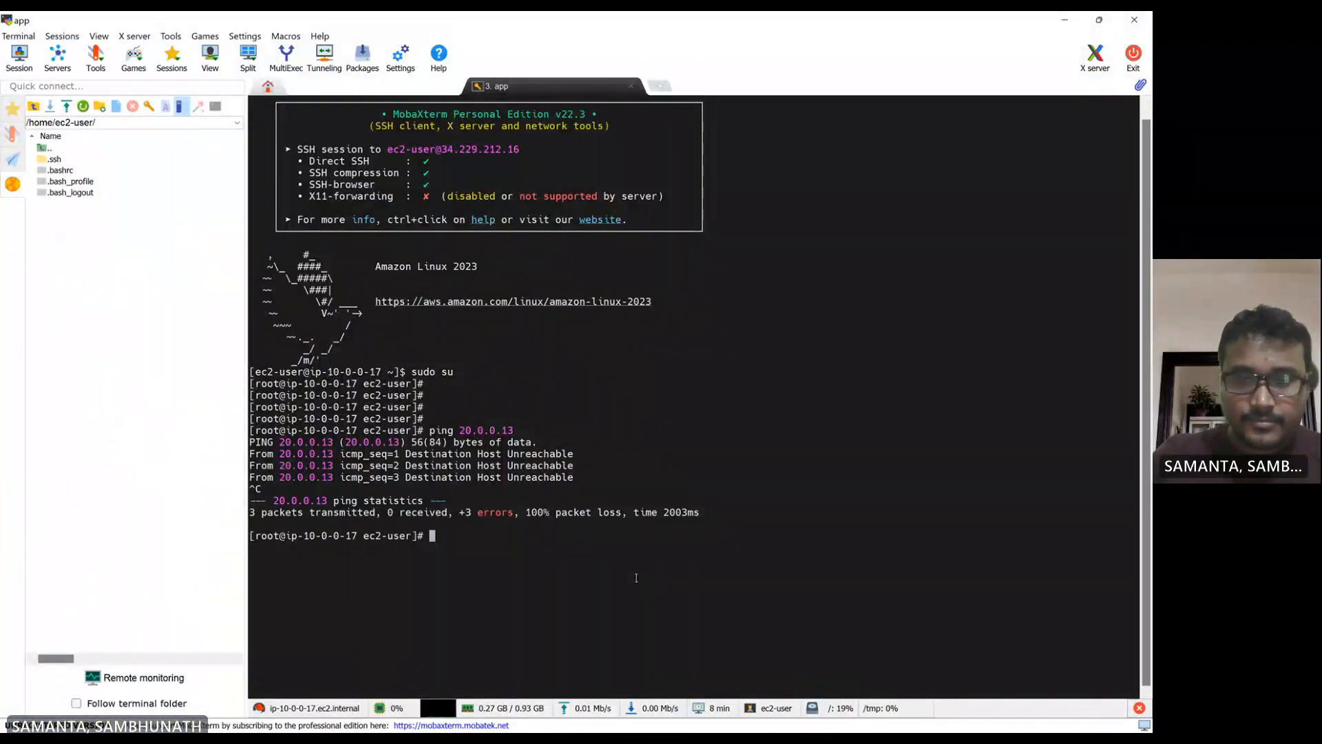
text(ping)
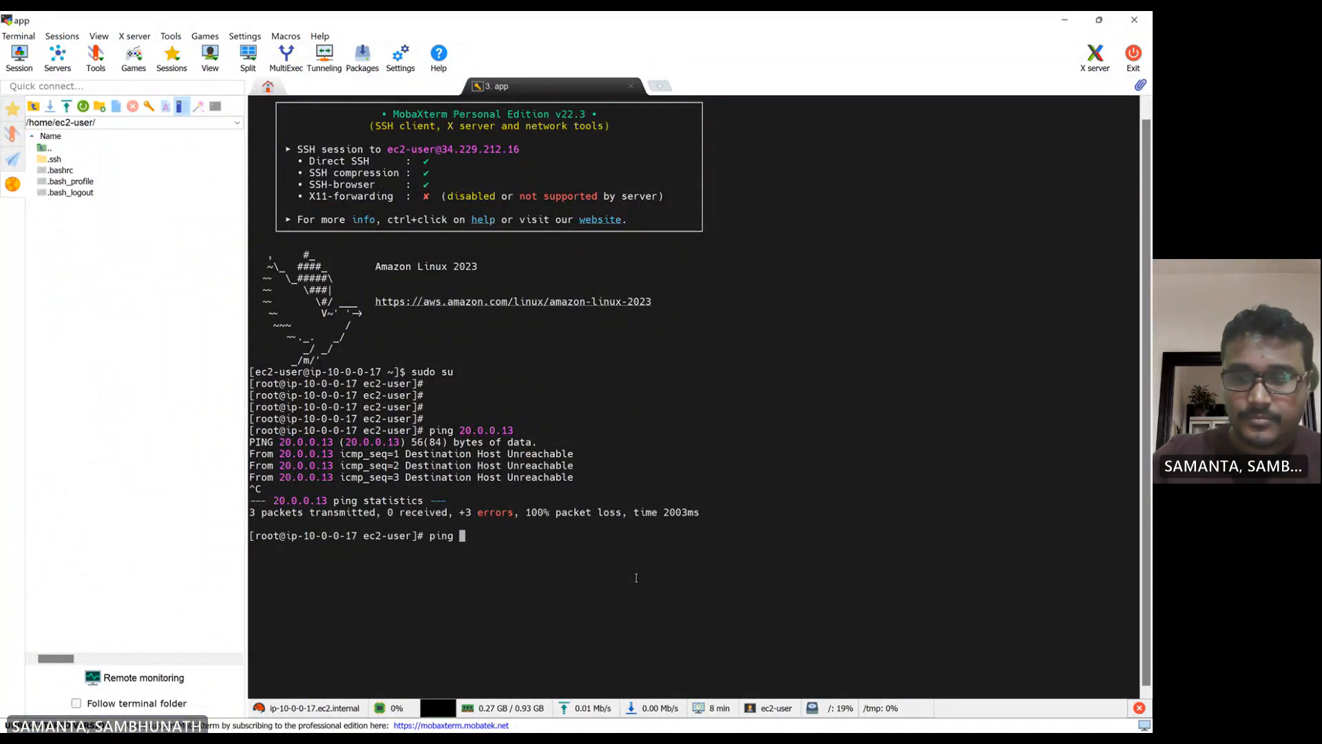
right_click(636, 578)
key(Return)
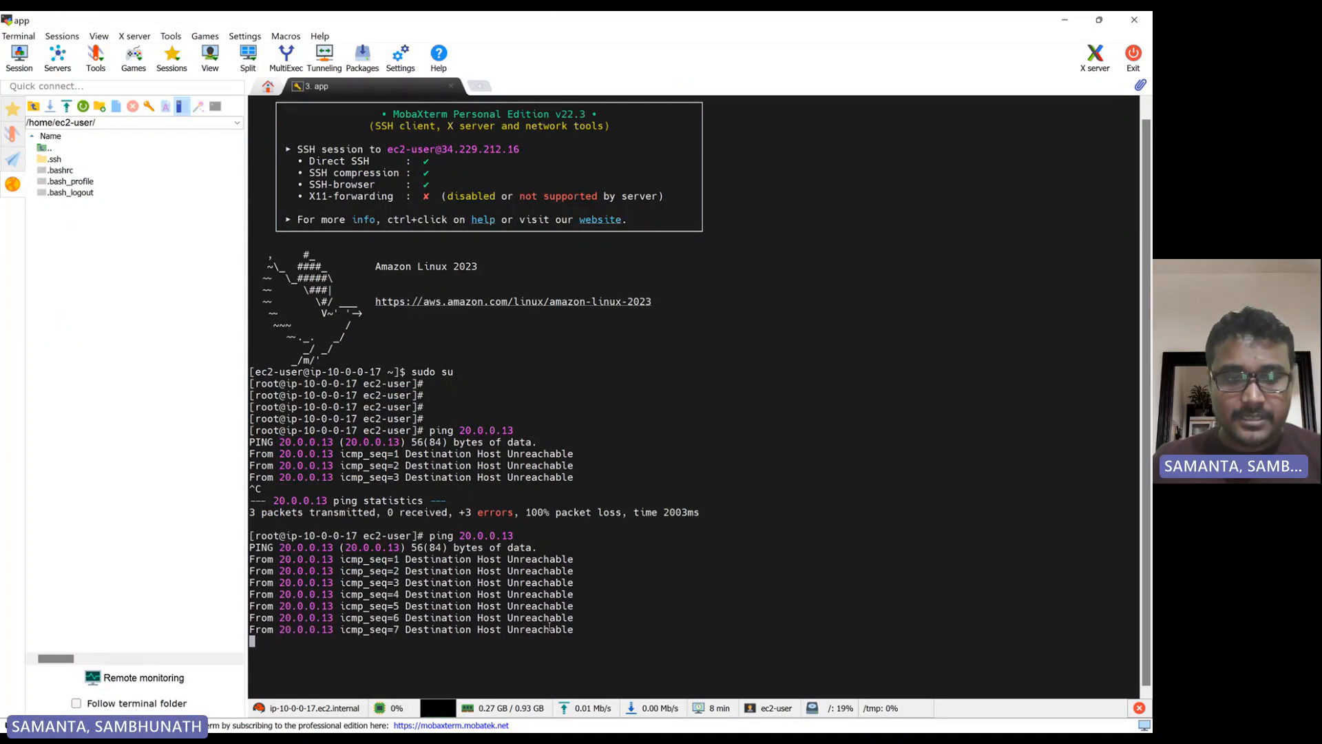
key(ctrl+c)
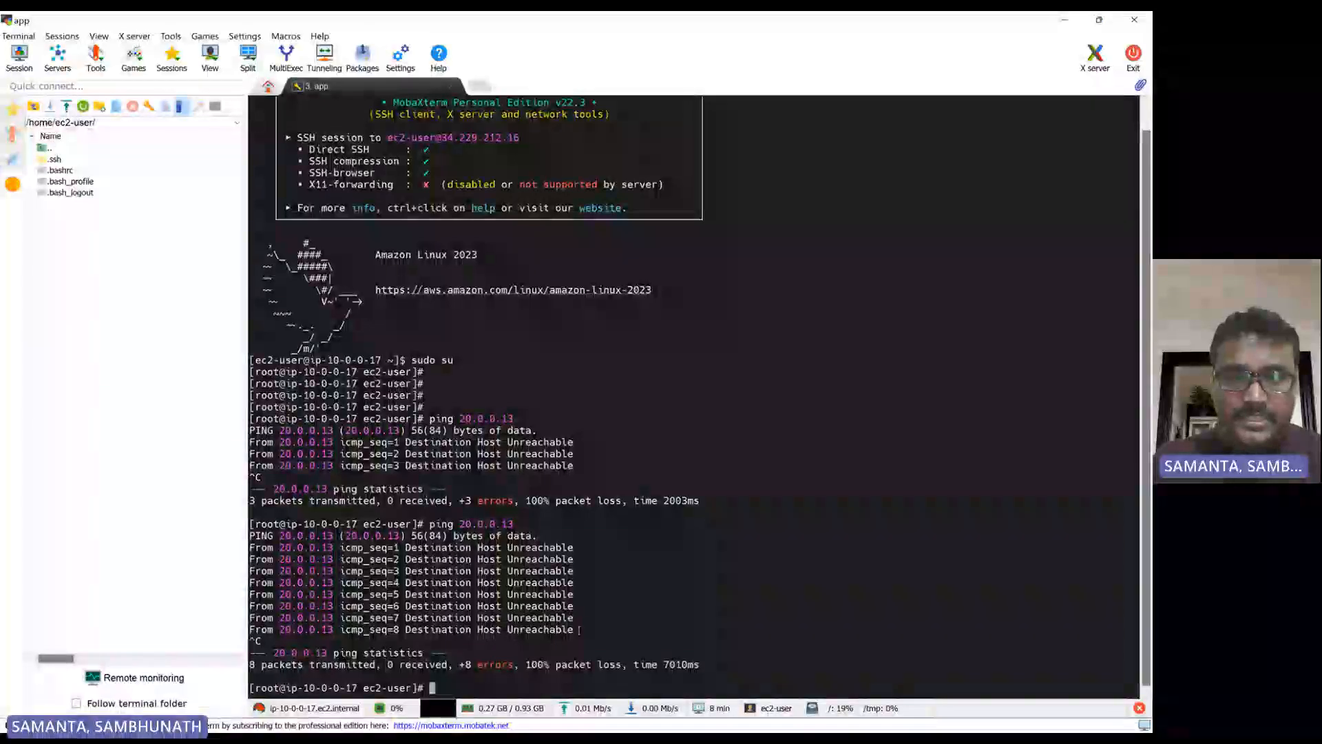
drag(527, 663, 713, 663)
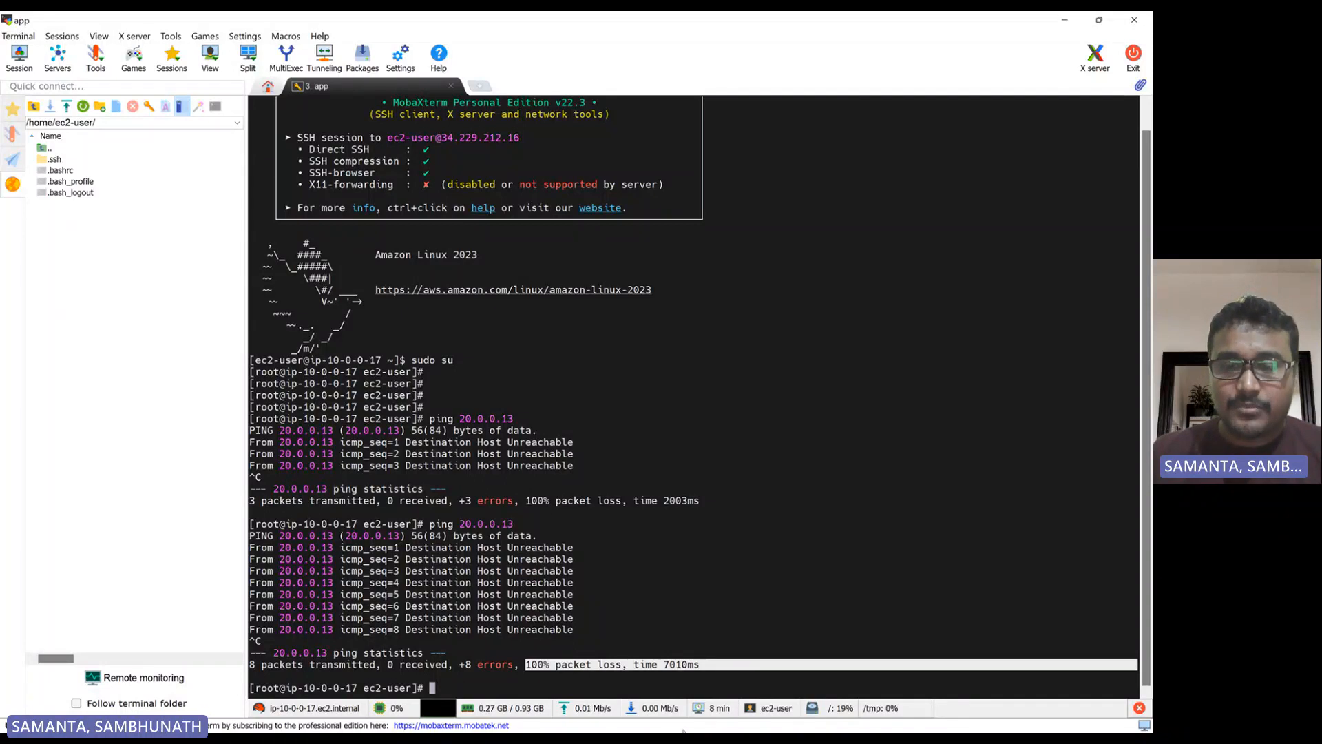
View the transit gateway diagram, switch to the browser and start creating a new transit gateway attachment in the Oregon region
click(715, 720)
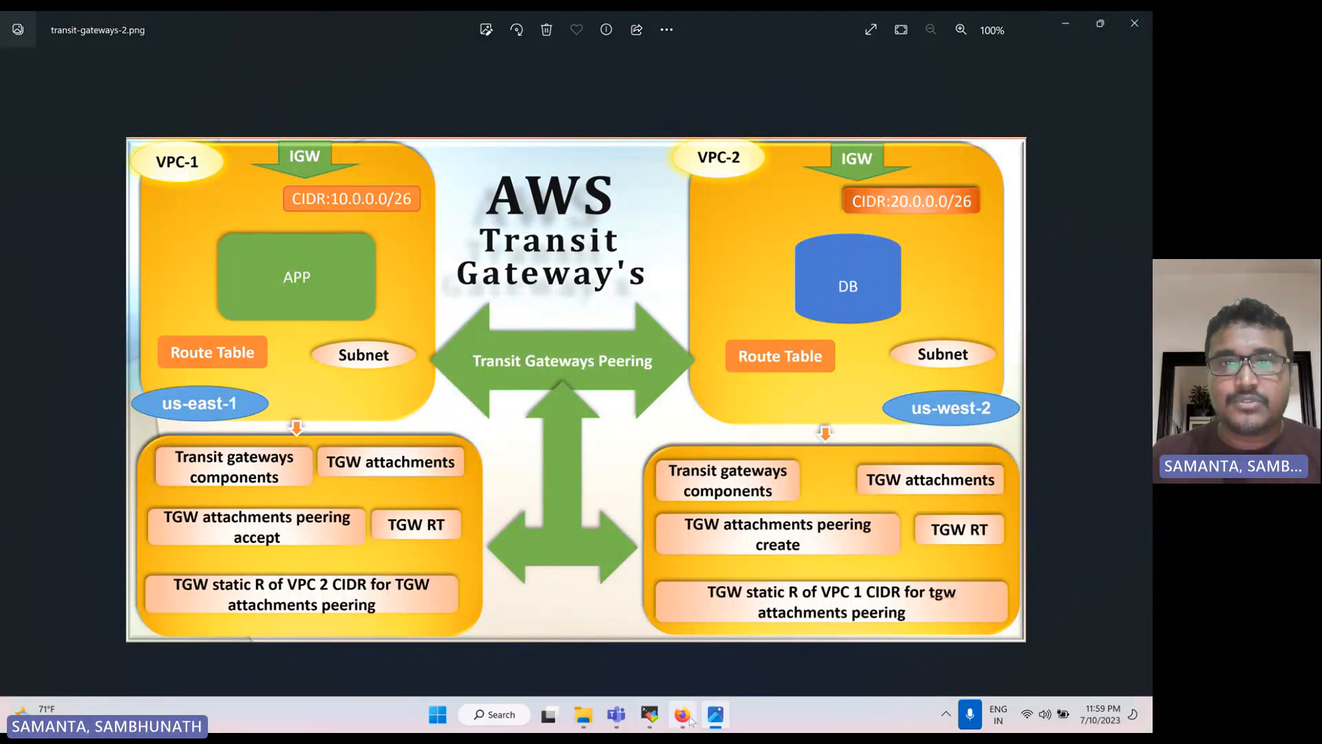
click(683, 716)
click(616, 29)
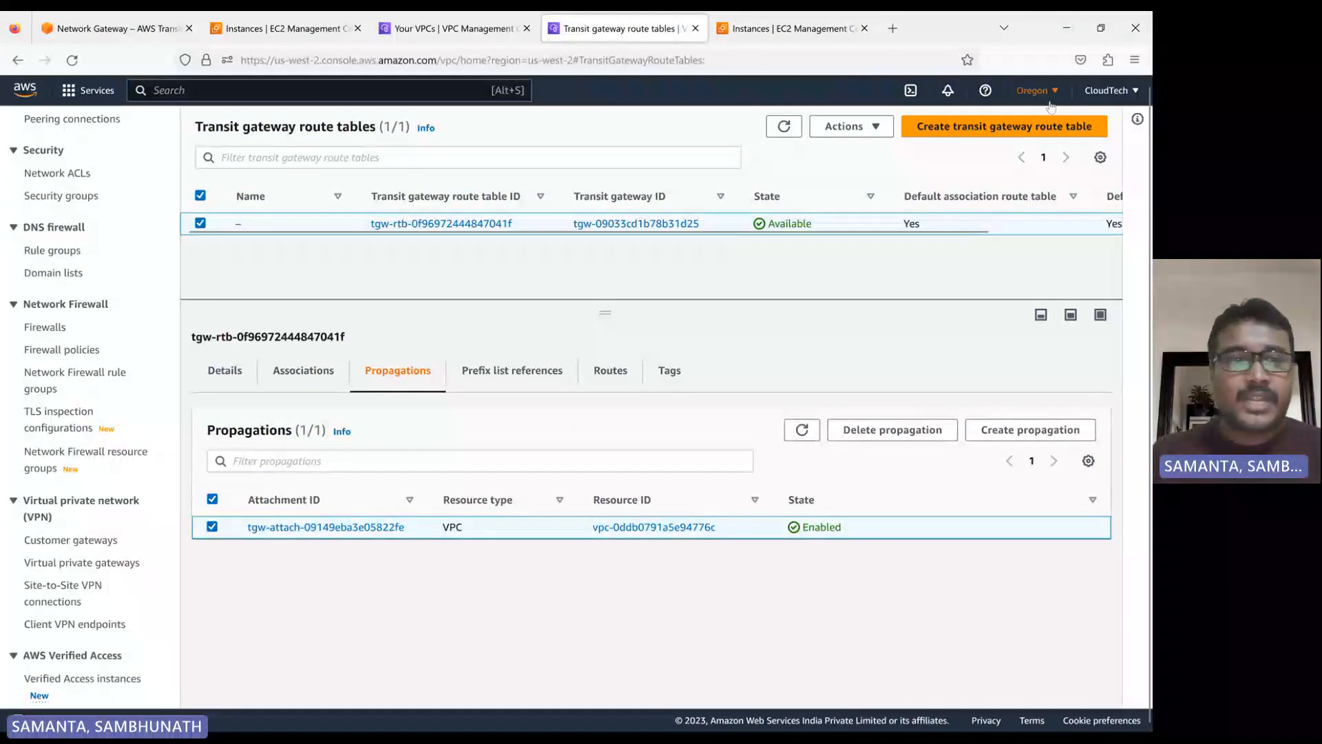
click(200, 223)
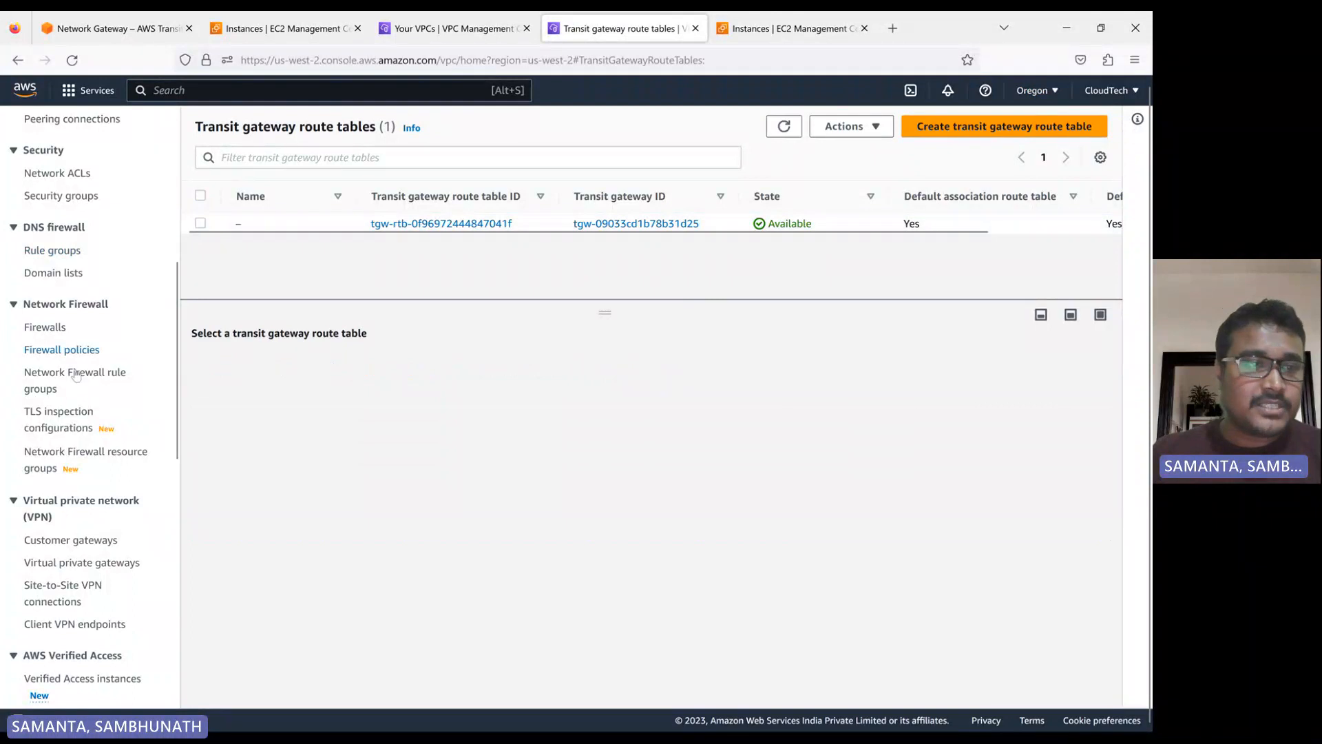
scroll(81, 418, down, 10)
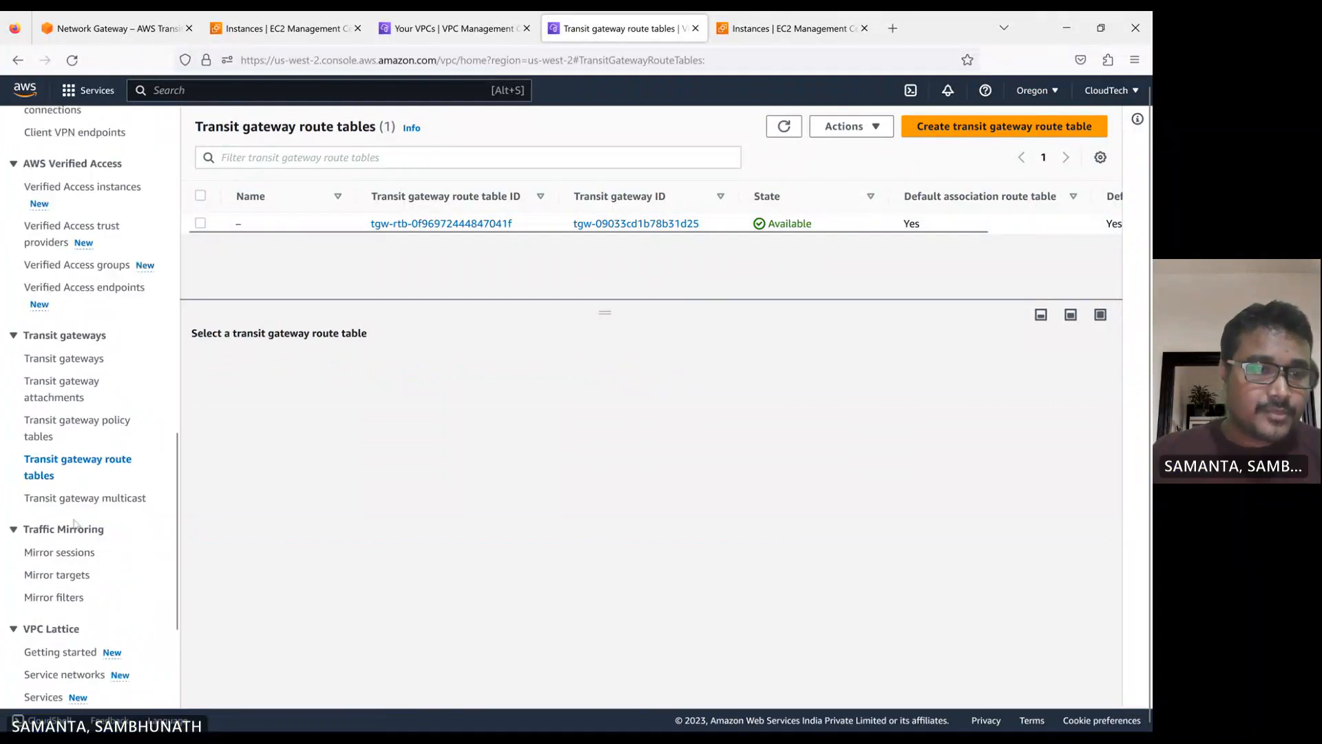
scroll(83, 496, up, 5)
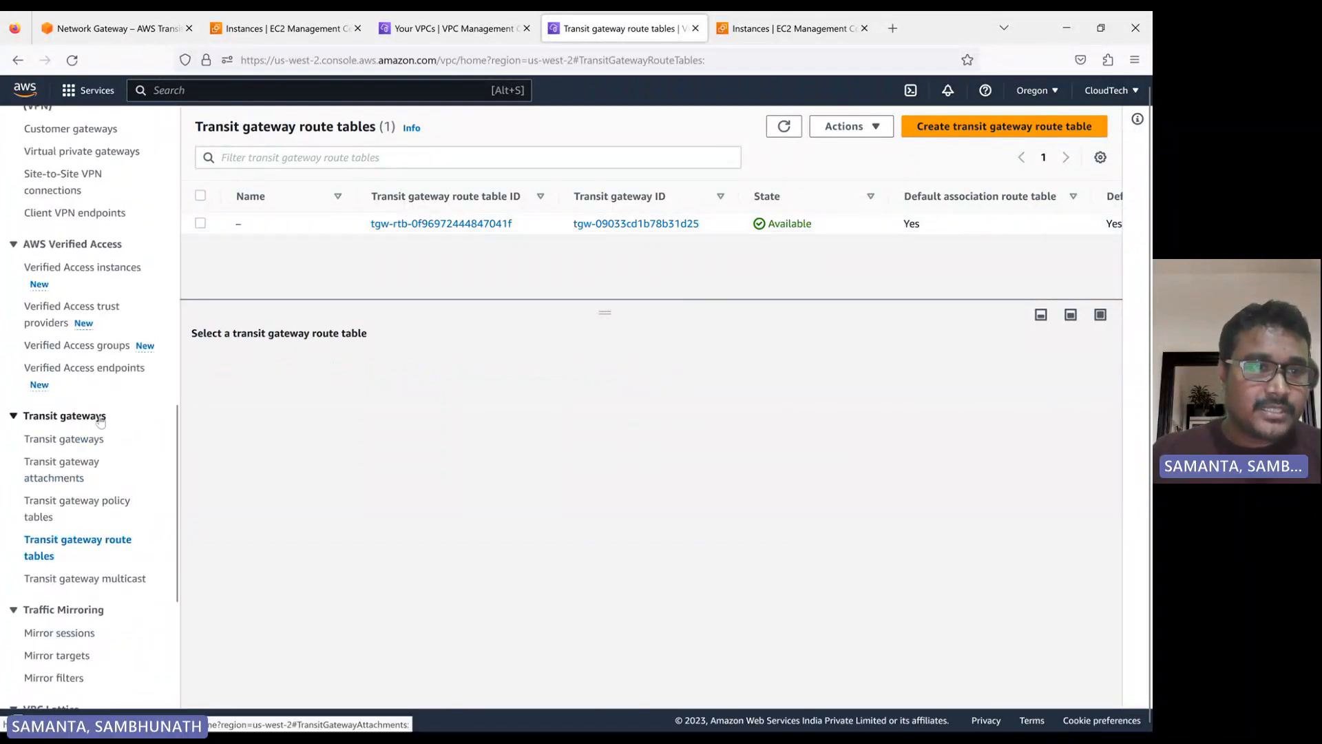
click(72, 467)
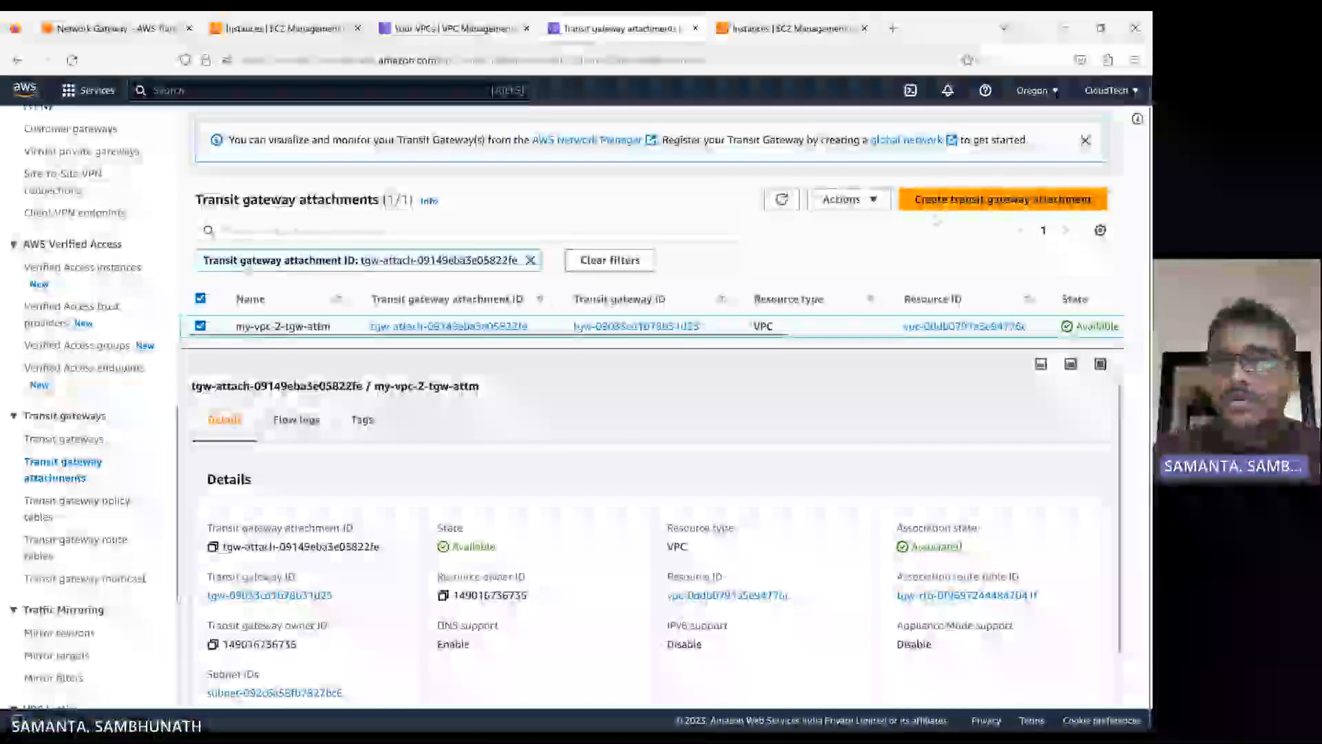
click(964, 201)
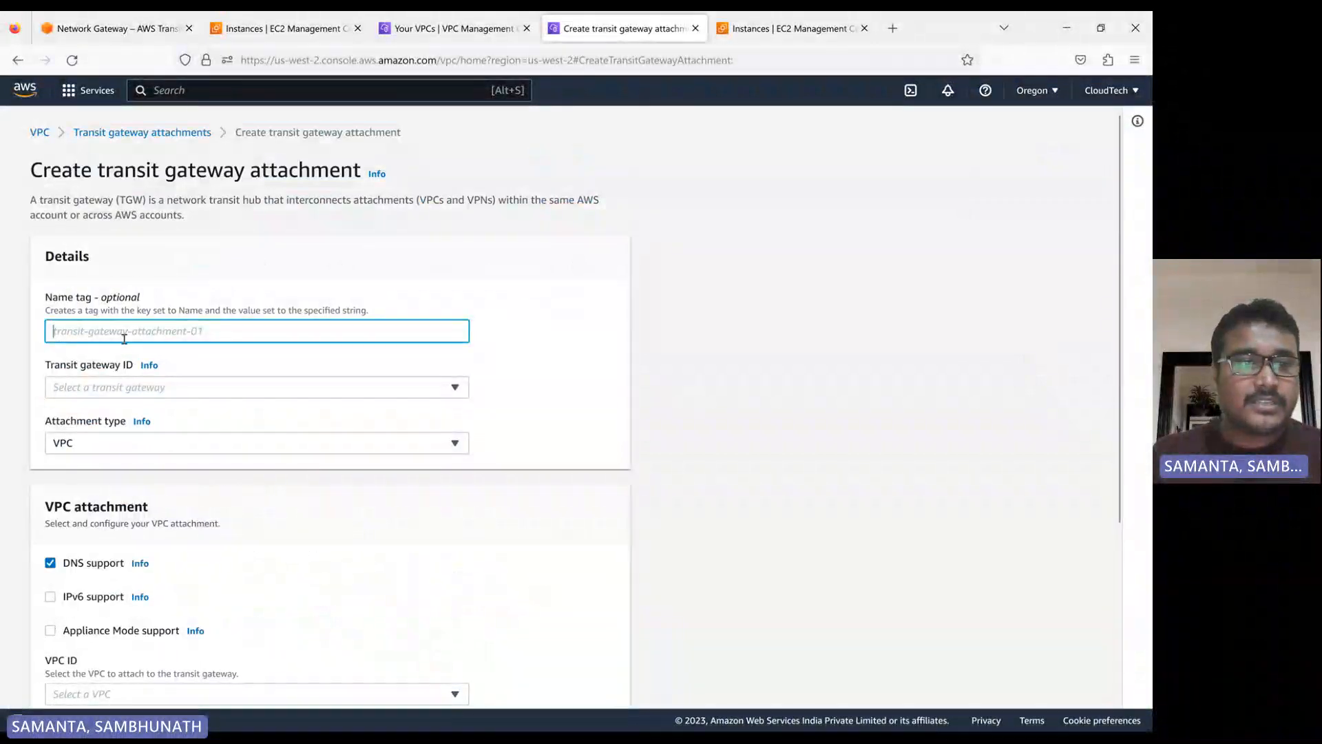
Enter my-vpc-1-vpc-2-tgw-attm as the name tag of the new transit gateway attachment
text(my)
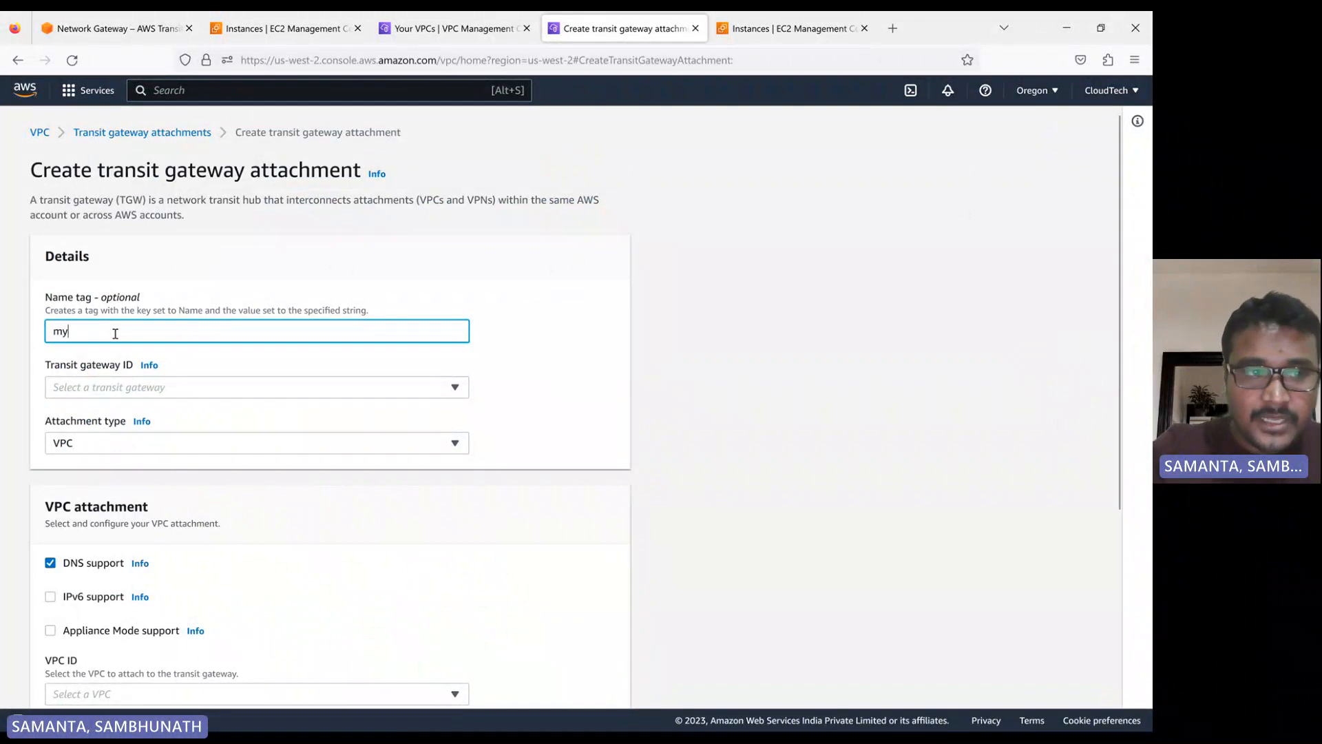
text(-)
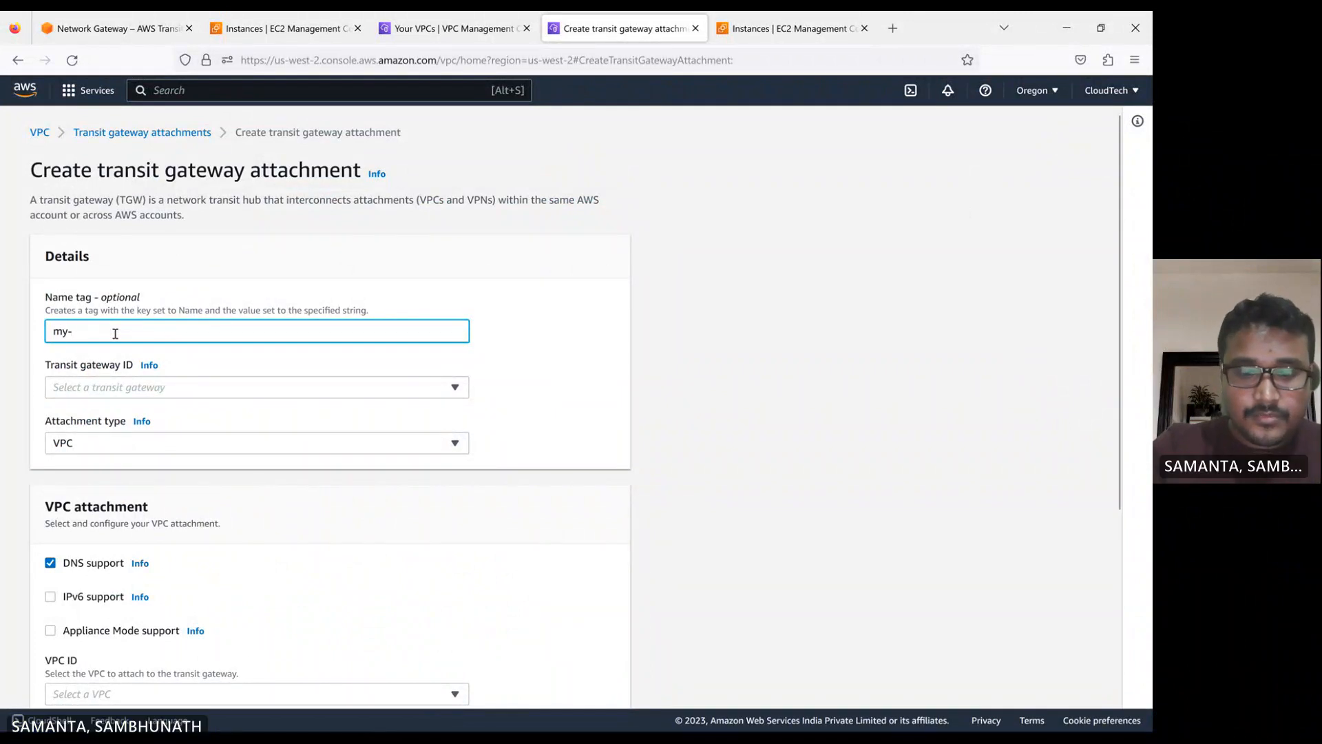
text(vpc-1)
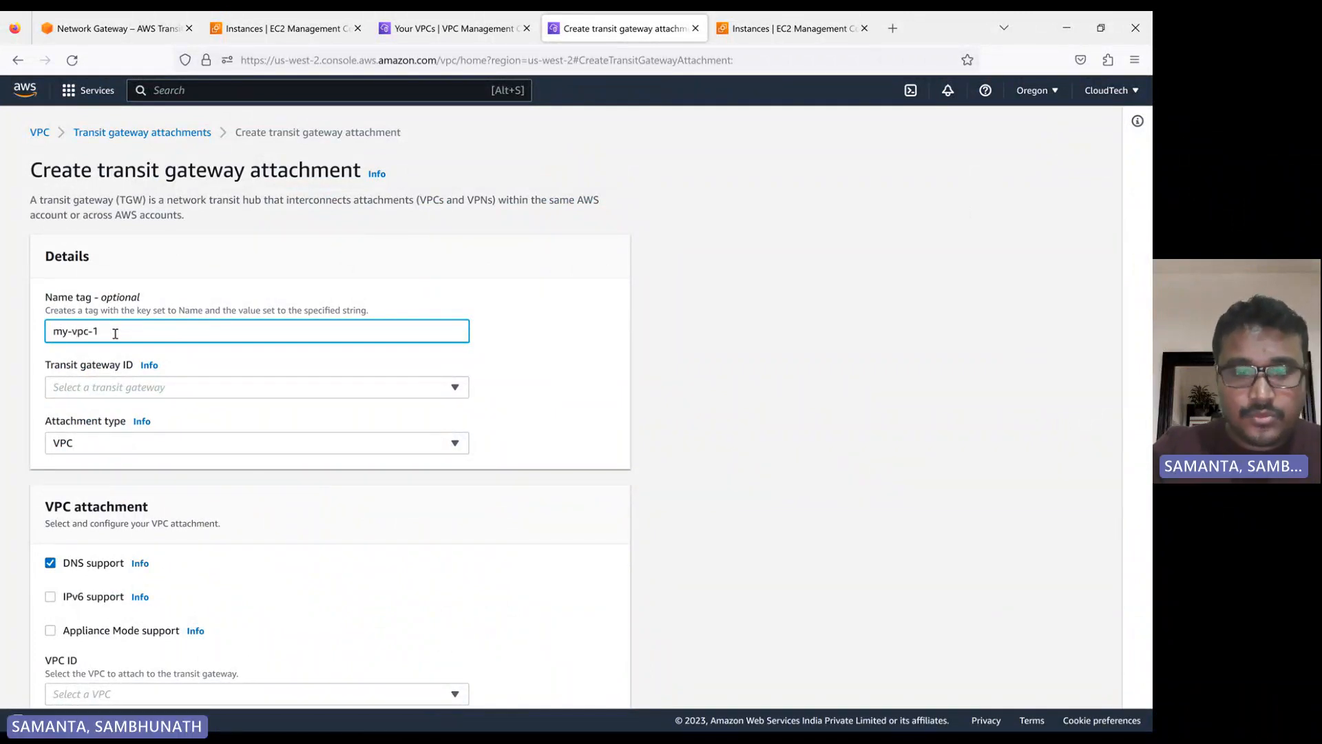
text(-m)
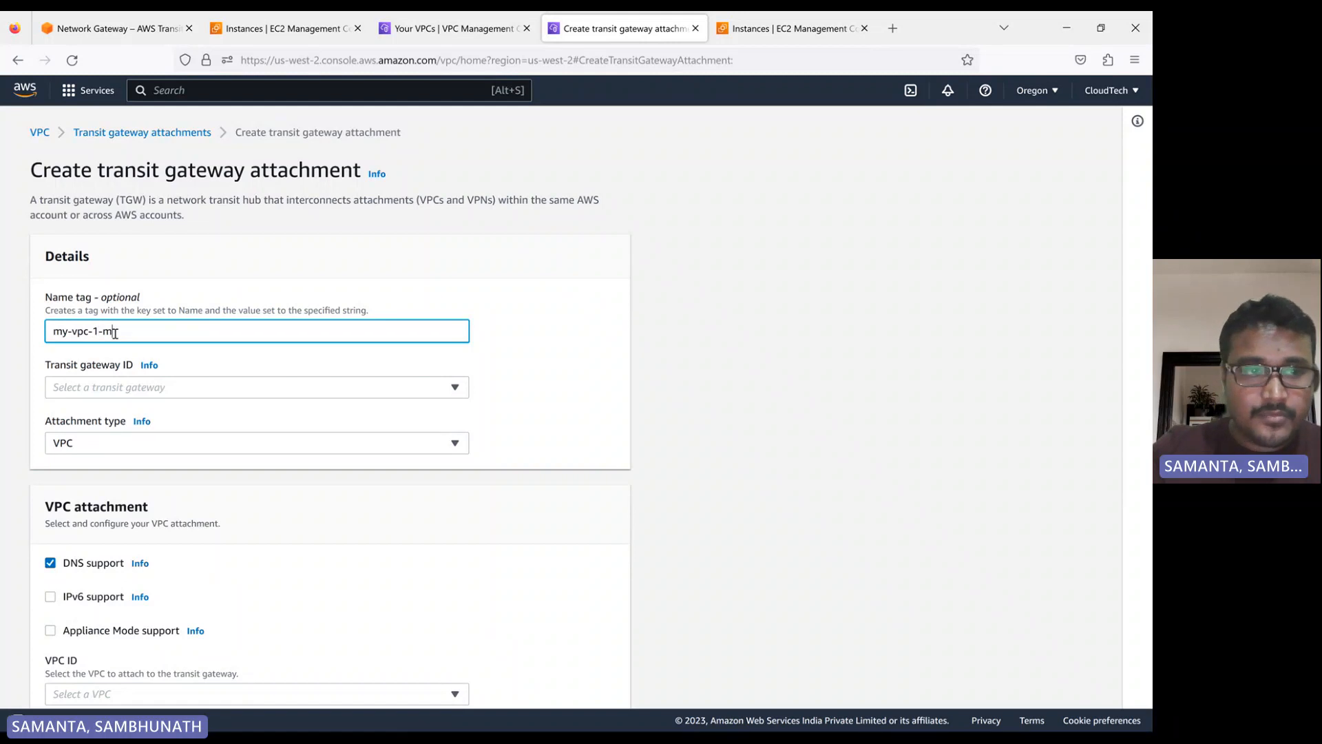
key(BackSpace)
text(vpc)
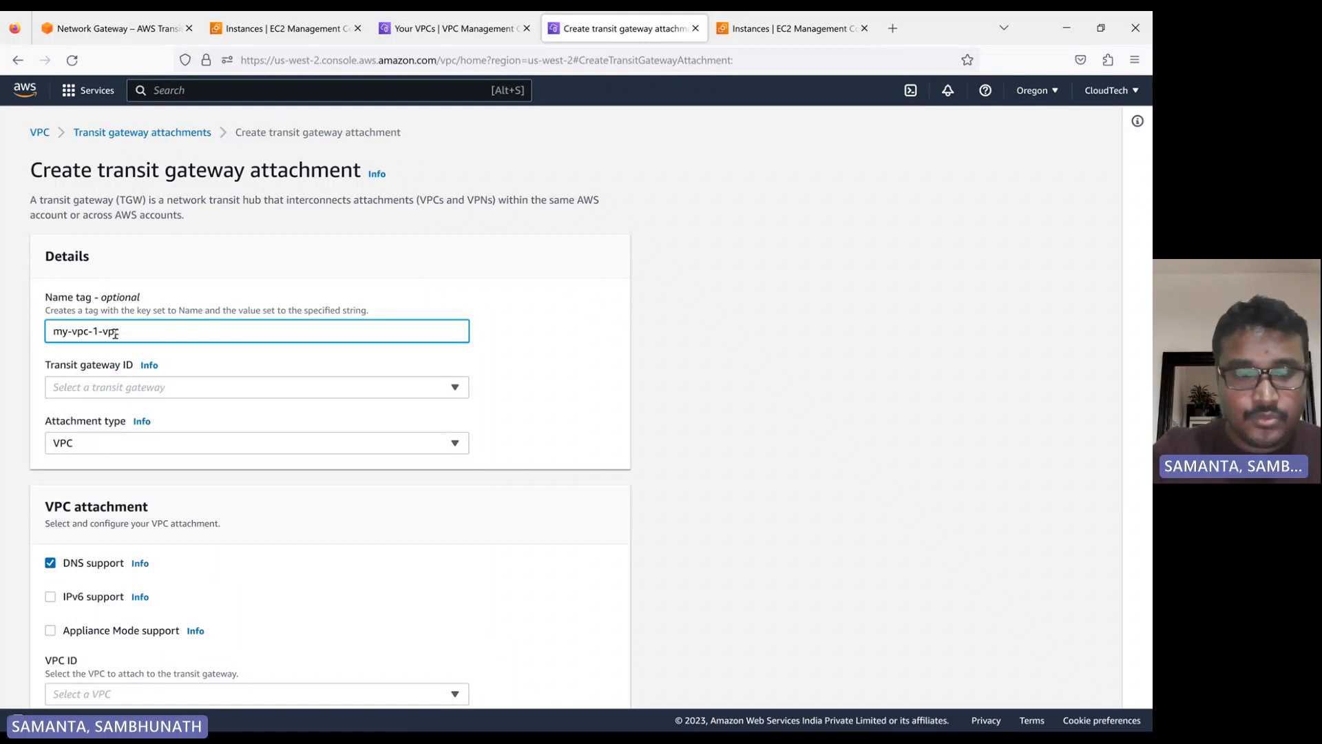
text(-2-t)
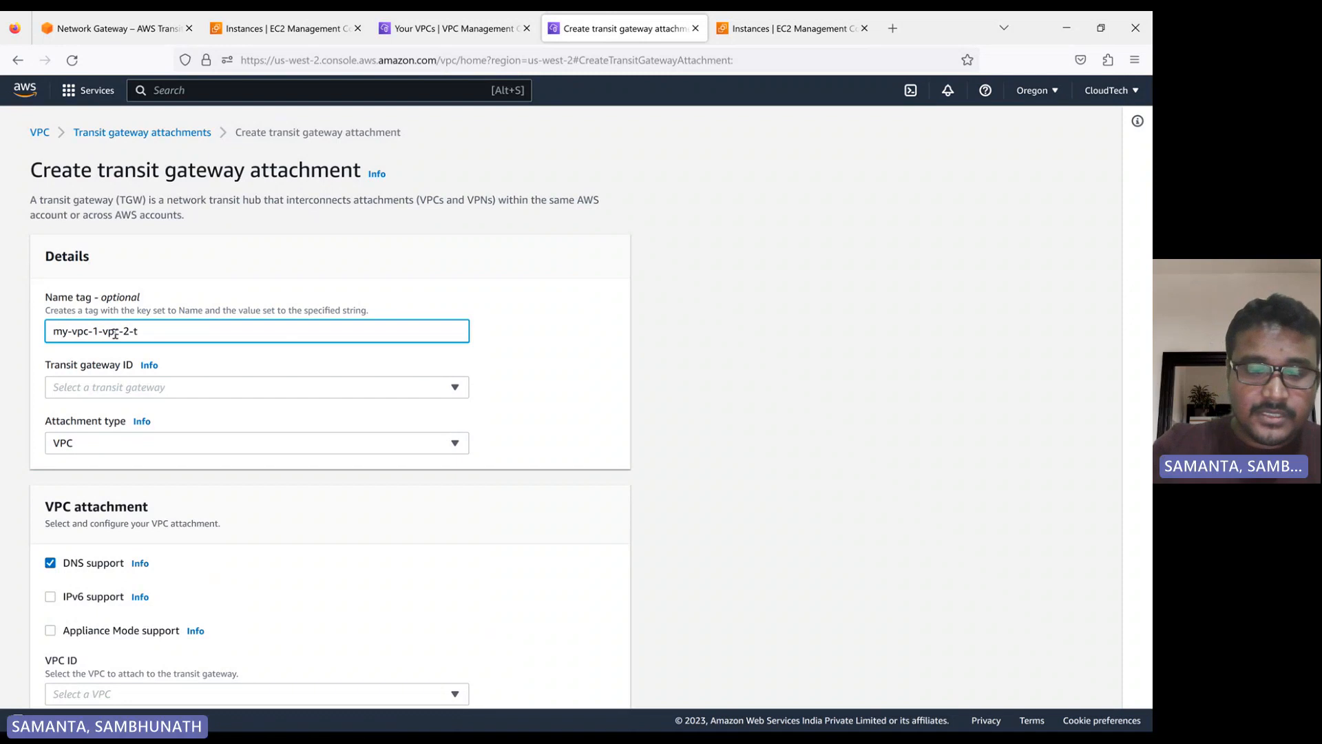
text(gw-)
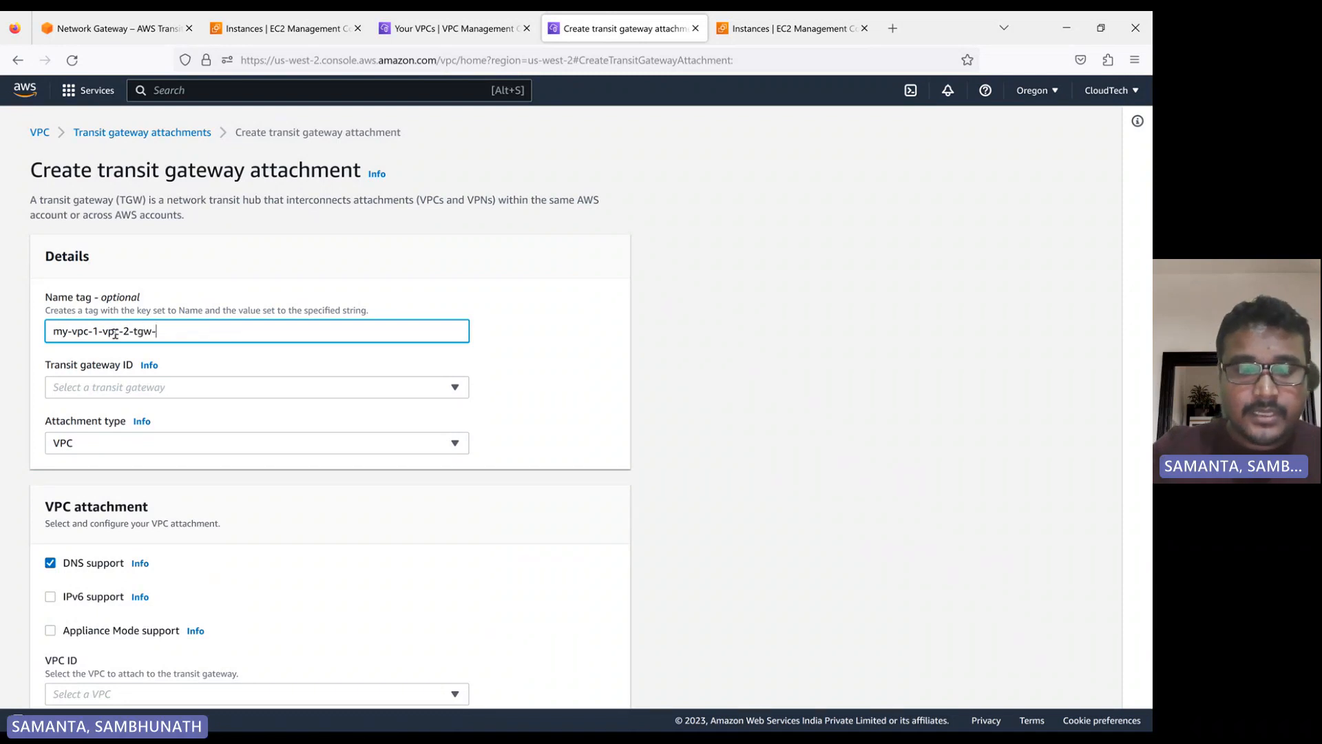
text(attm)
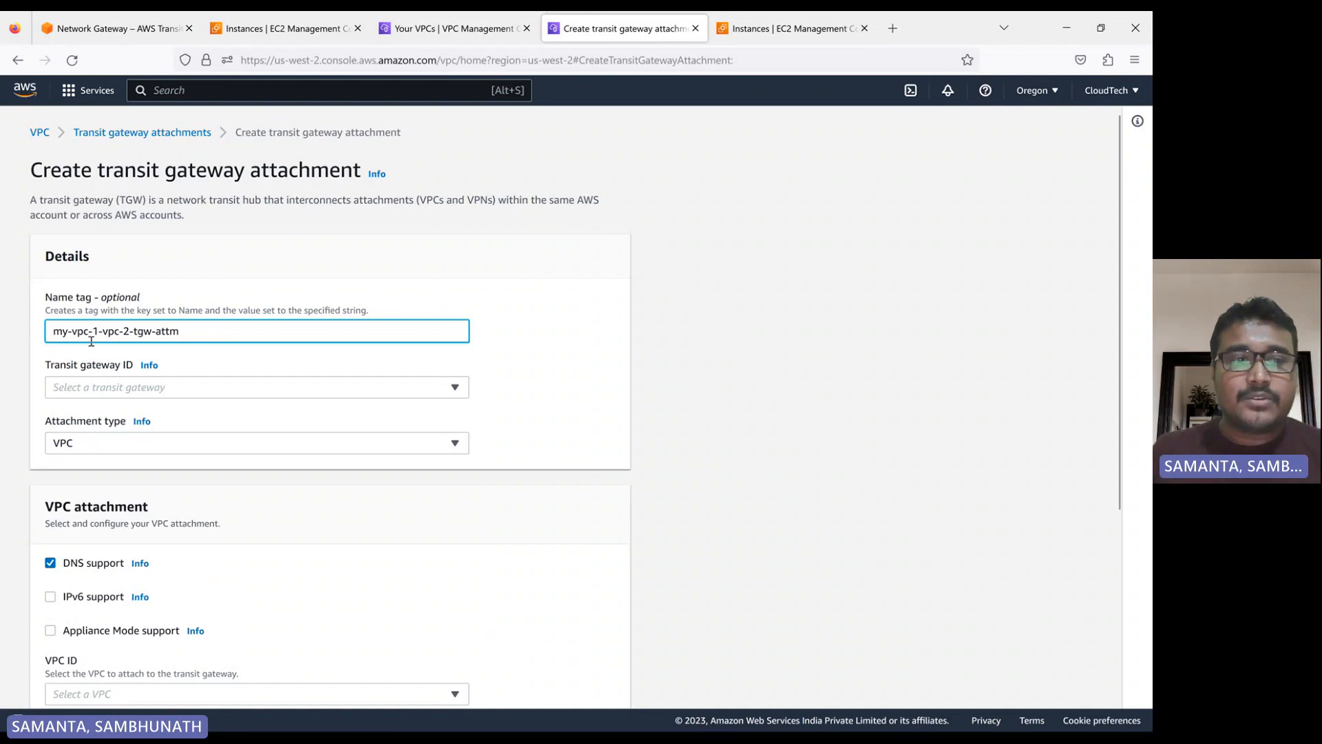
Swap the VPC numbers in the attachment's name tag so it reads my-vpc-2-vpc-1-tgw-attm
click(103, 336)
key(BackSpace)
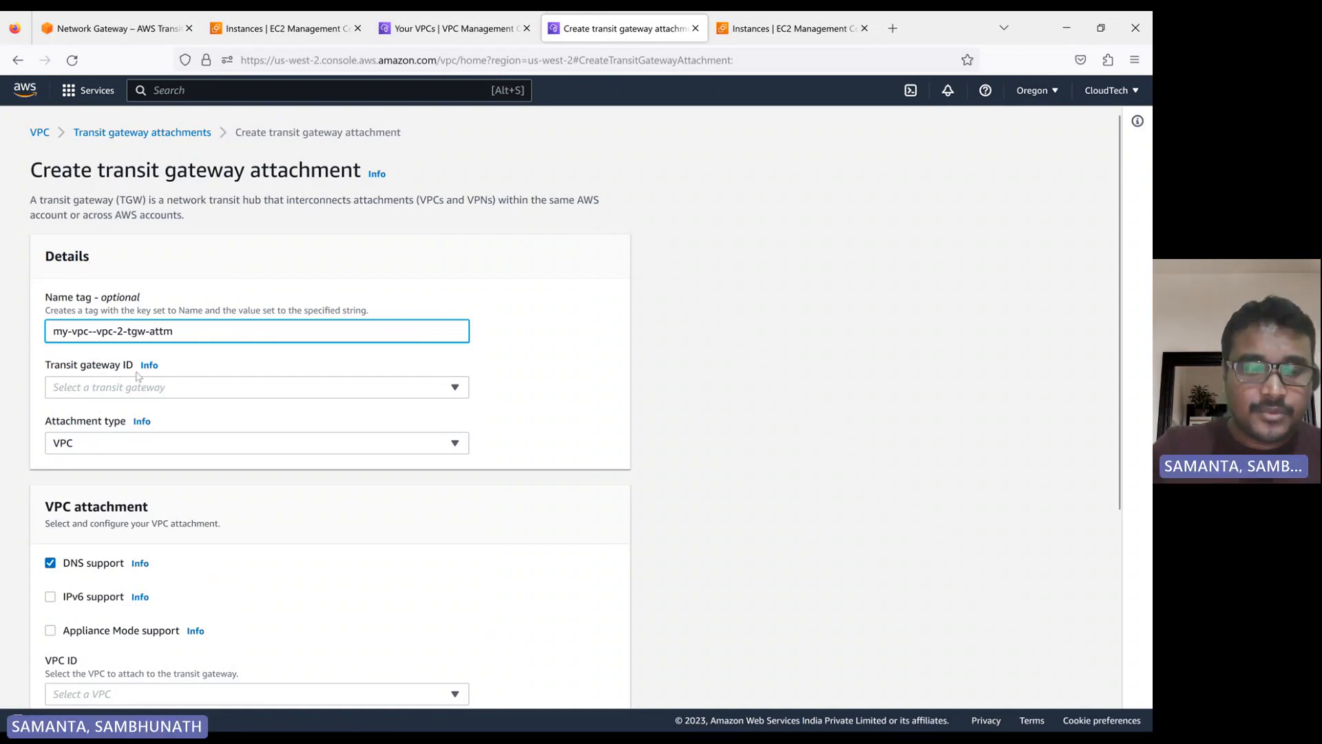
text(2)
key(Right)
key(Right)
key(Right)
key(Right)
key(Right)
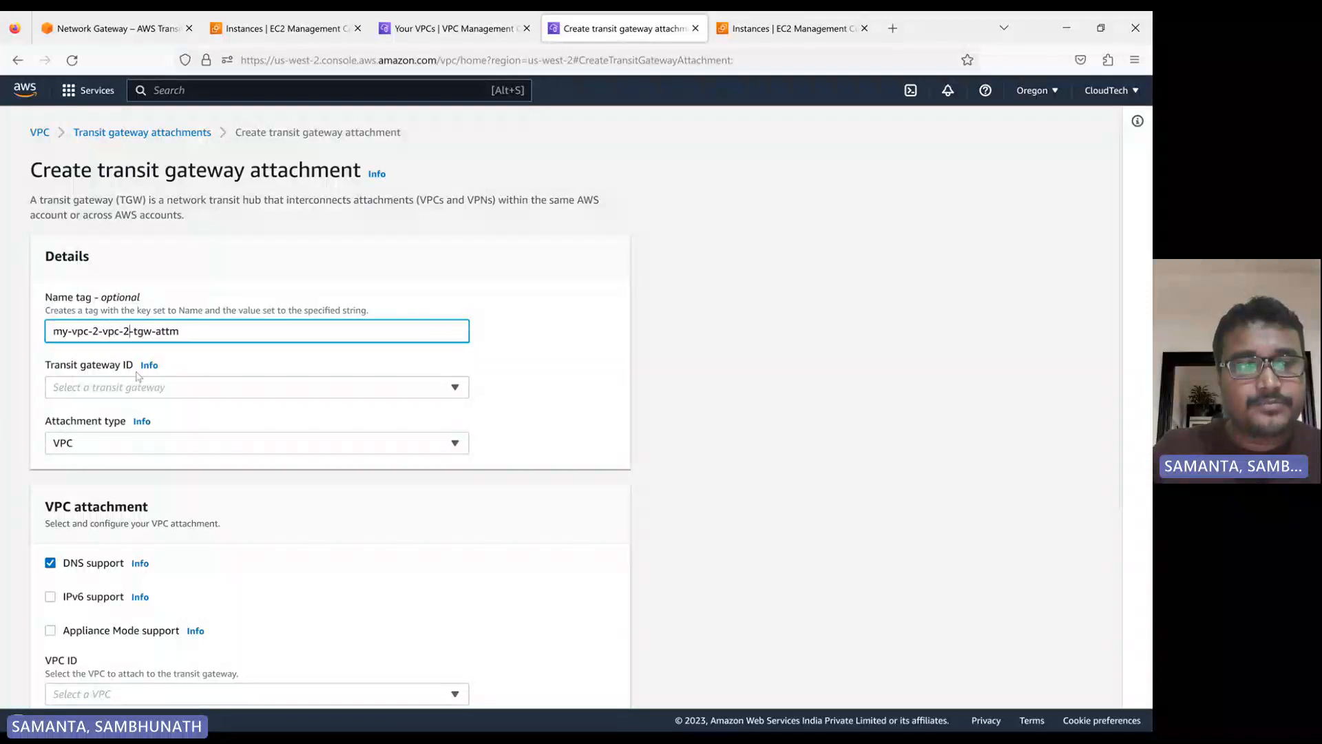
key(Delete)
key(Delete)
text(1-)
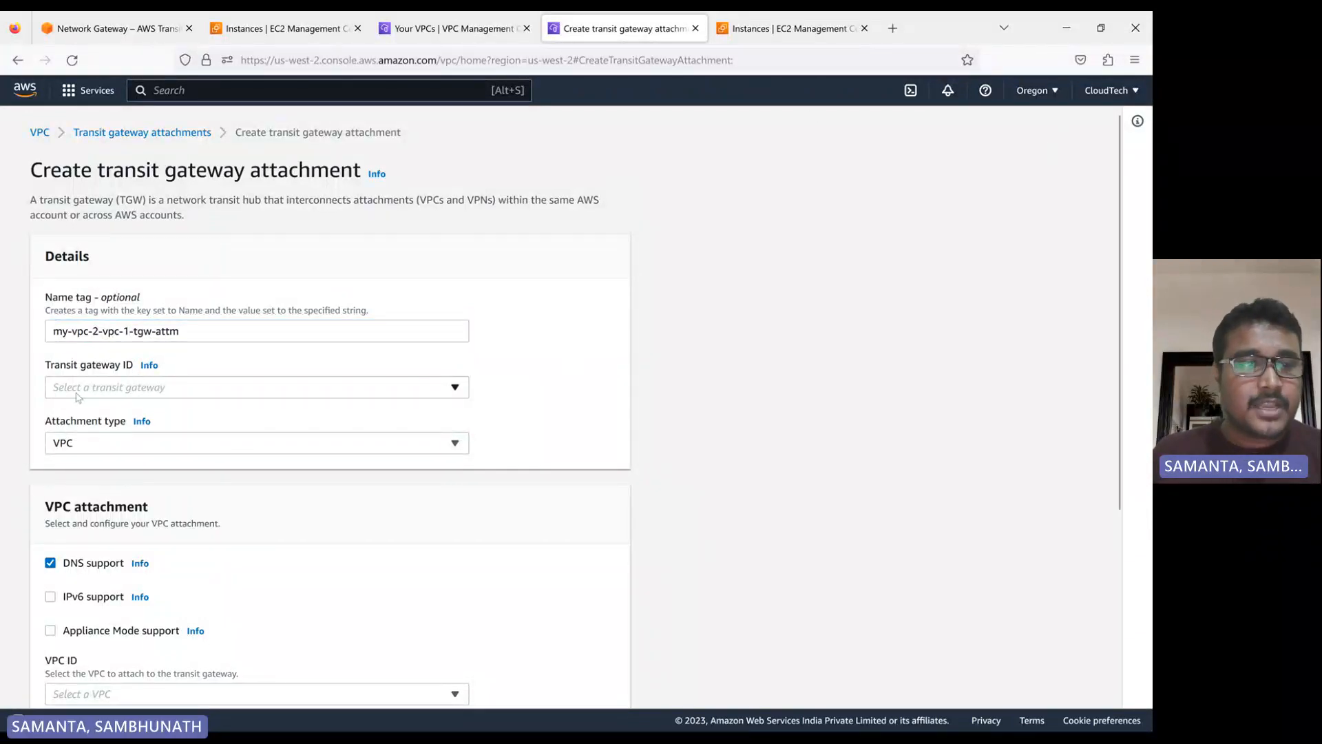
Select the my-vpc-2-tgw transit gateway for the attachment and set its attachment type to Peering Connection
click(114, 396)
click(197, 442)
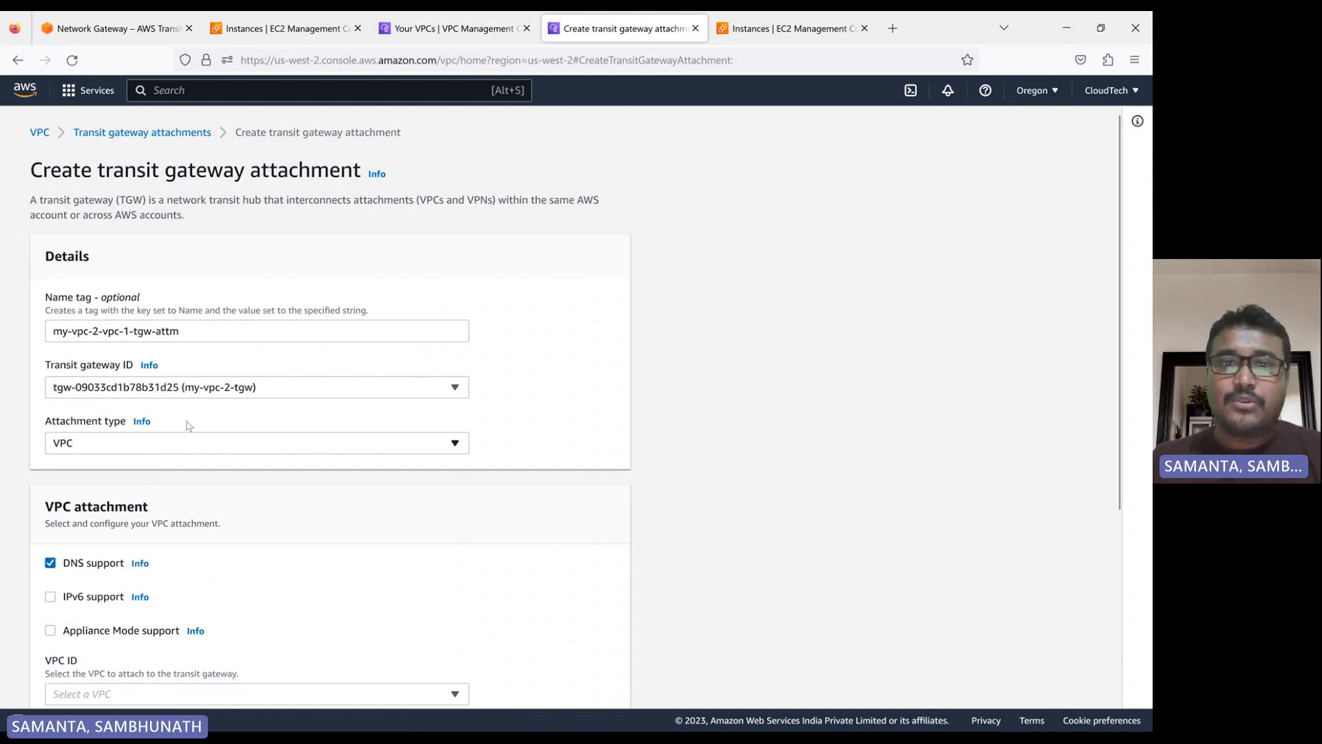
click(452, 33)
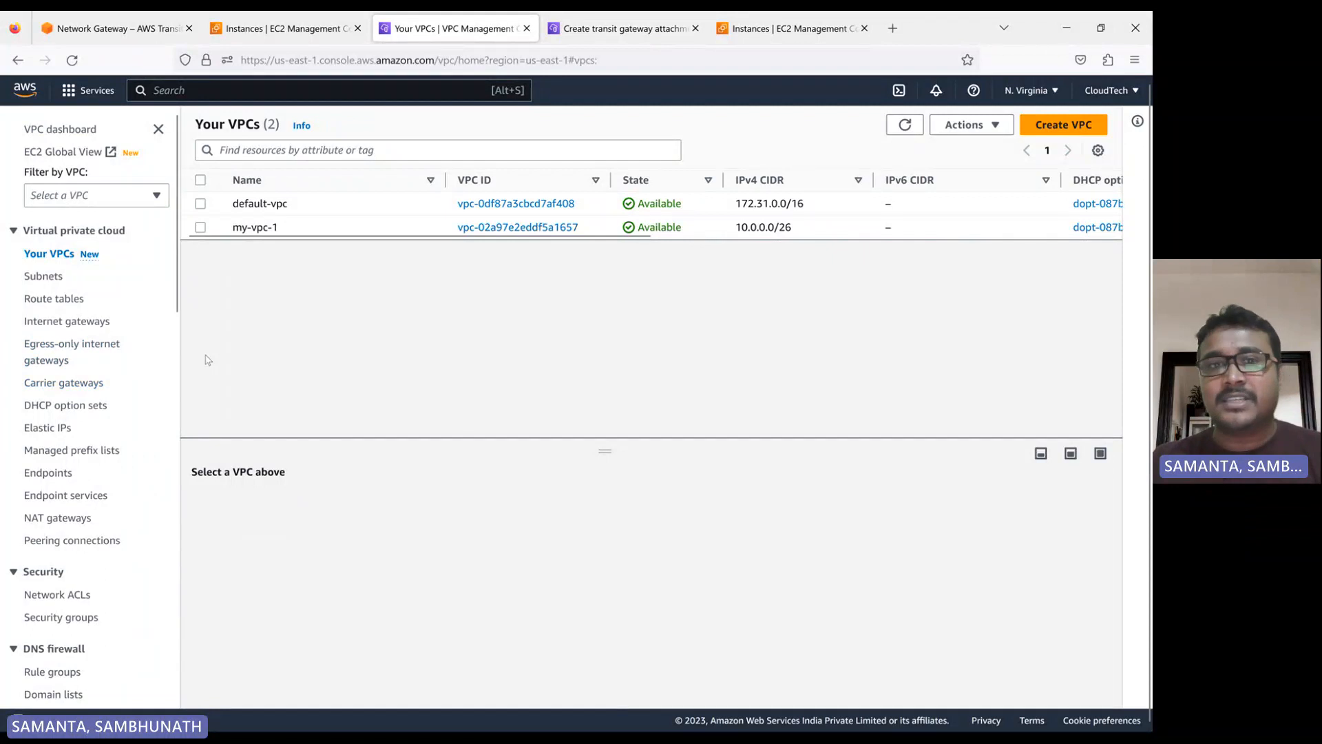
click(666, 31)
scroll(128, 435, down, 2)
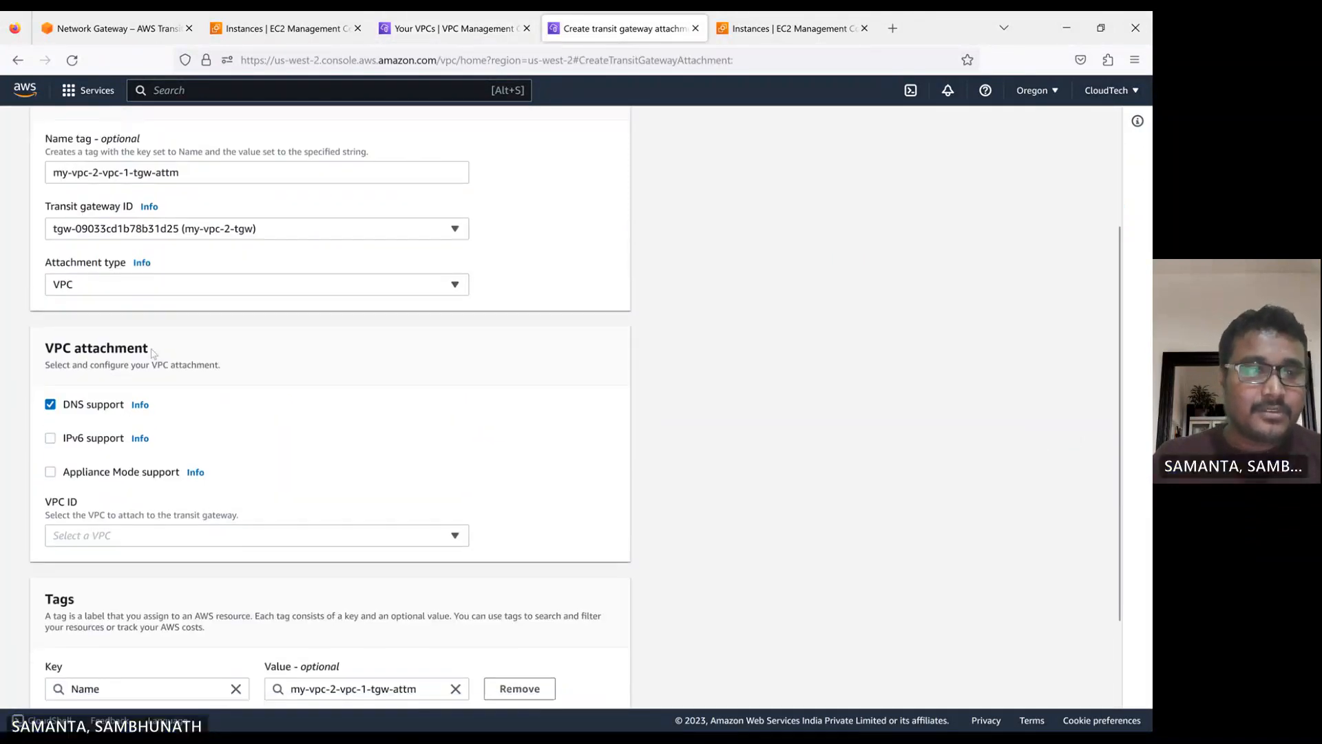
click(165, 292)
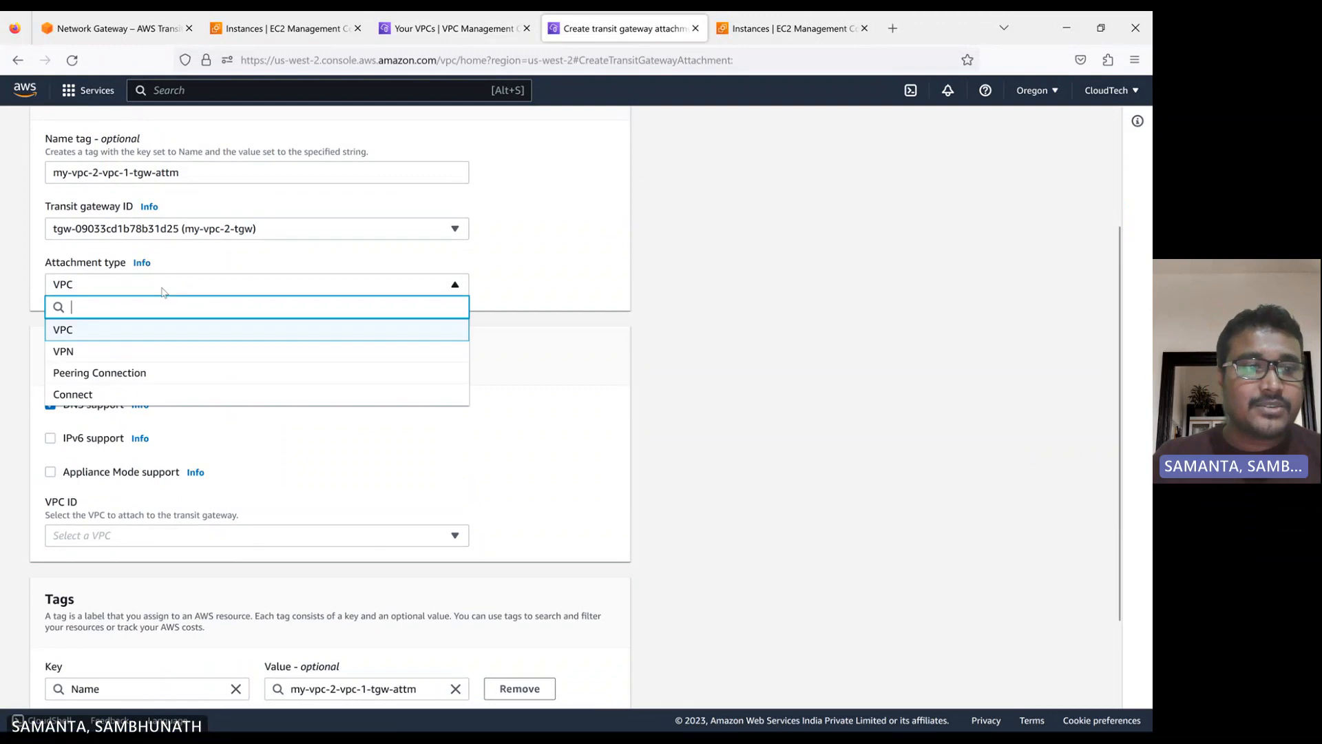
click(123, 376)
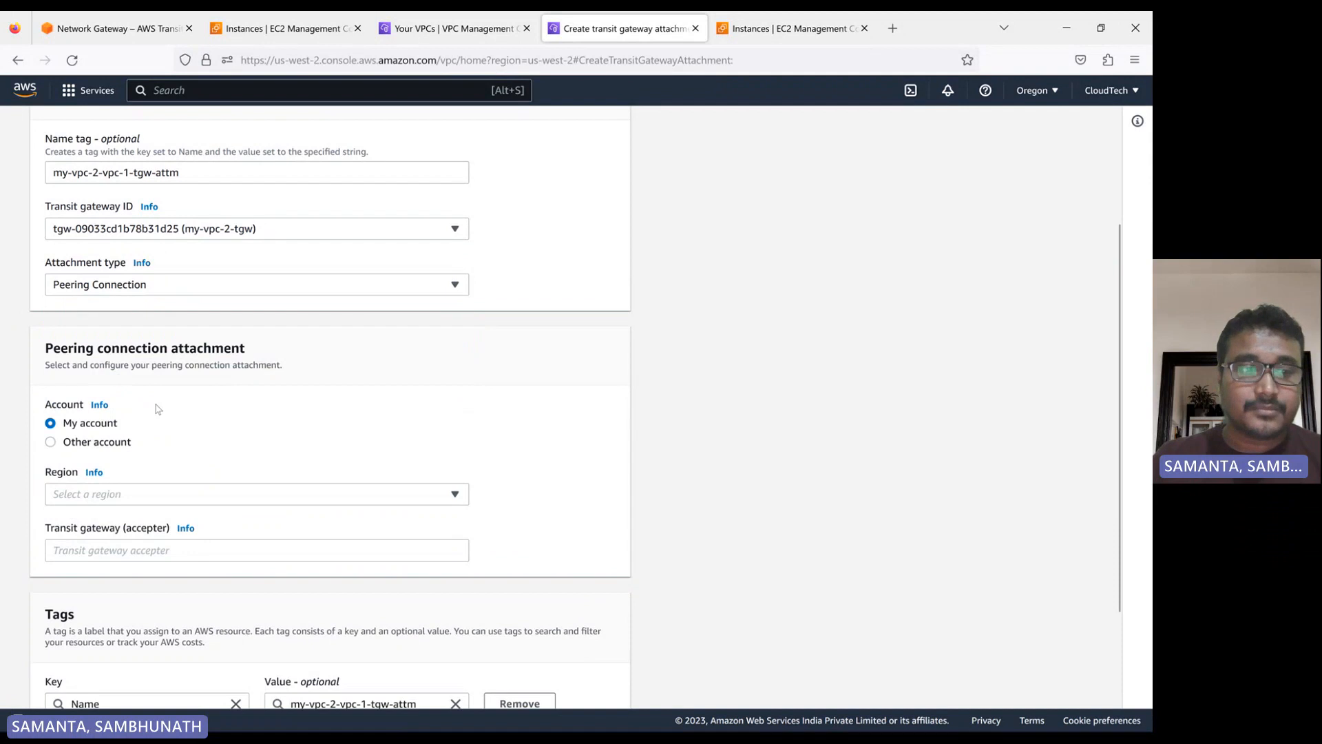
Look at the Other account option, return to My account and set the peering region to US East (N. Virginia) (us-east-1)
scroll(158, 409, down, 3)
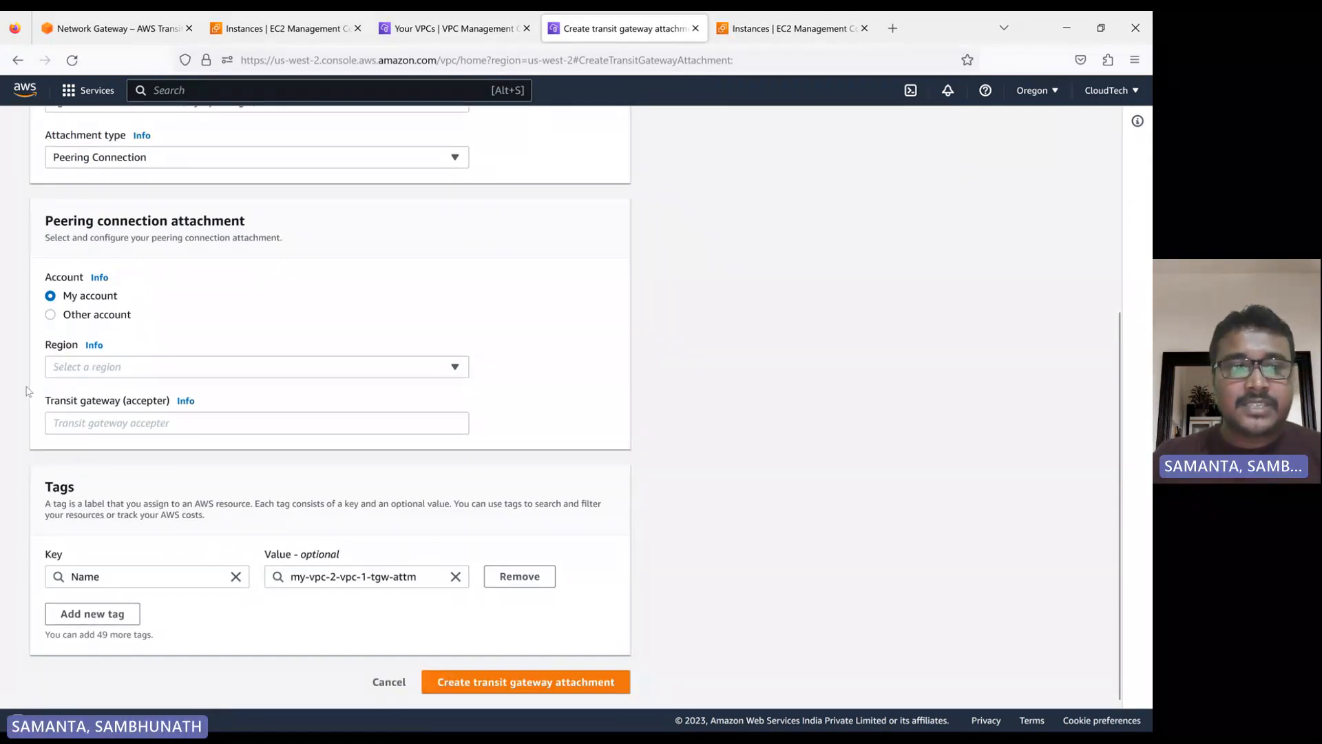
click(51, 315)
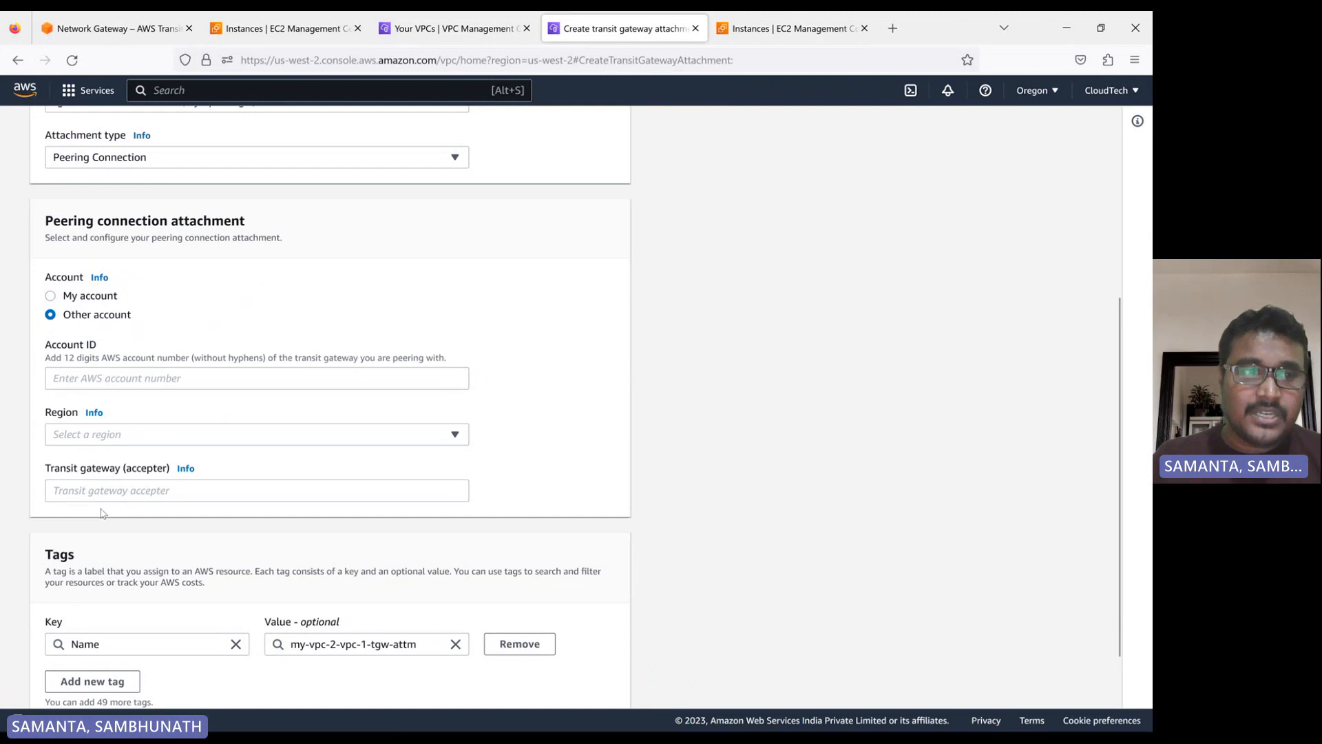
click(51, 296)
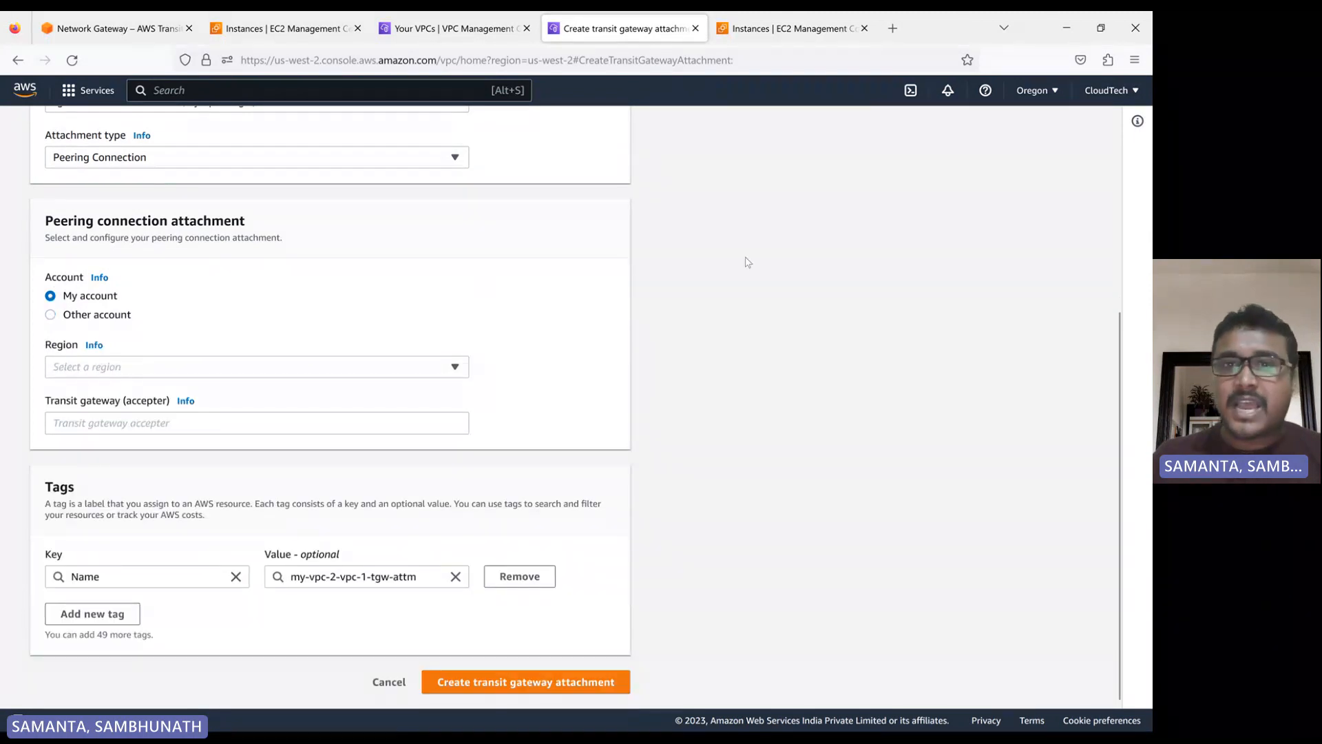
click(133, 368)
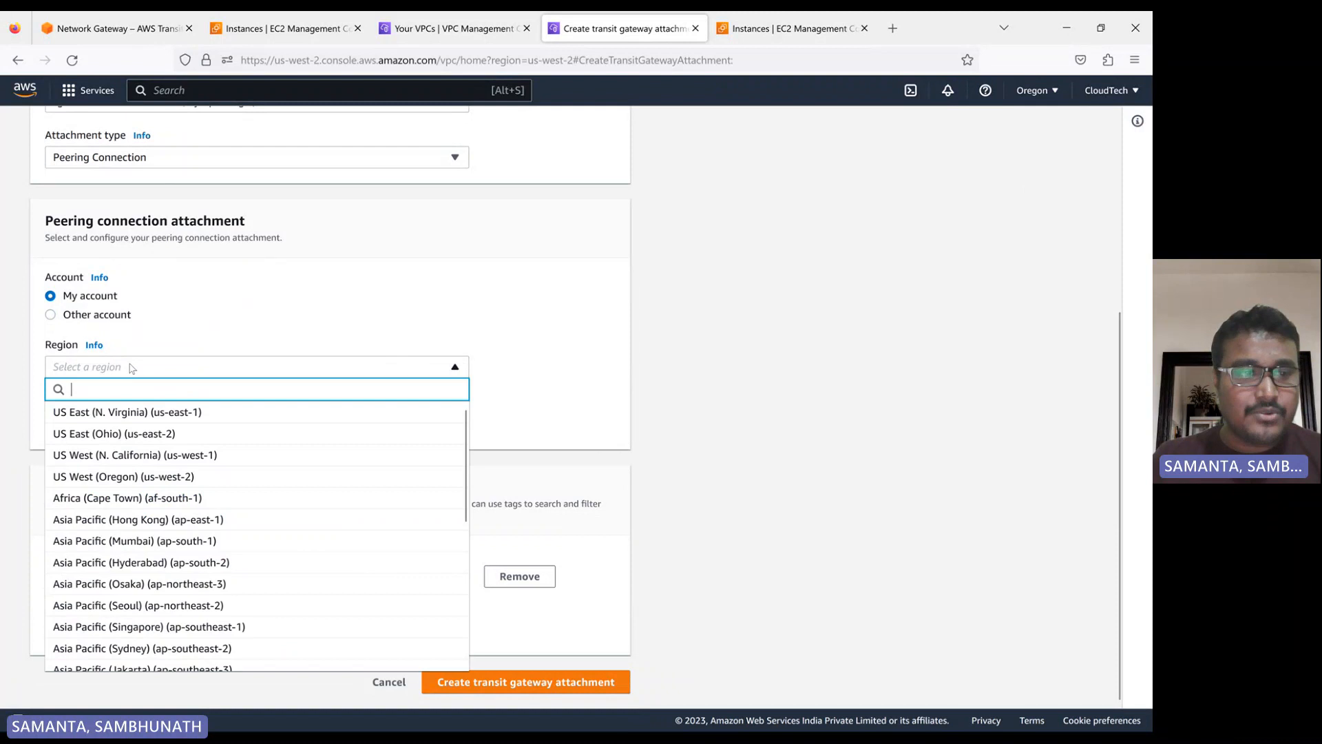
click(128, 413)
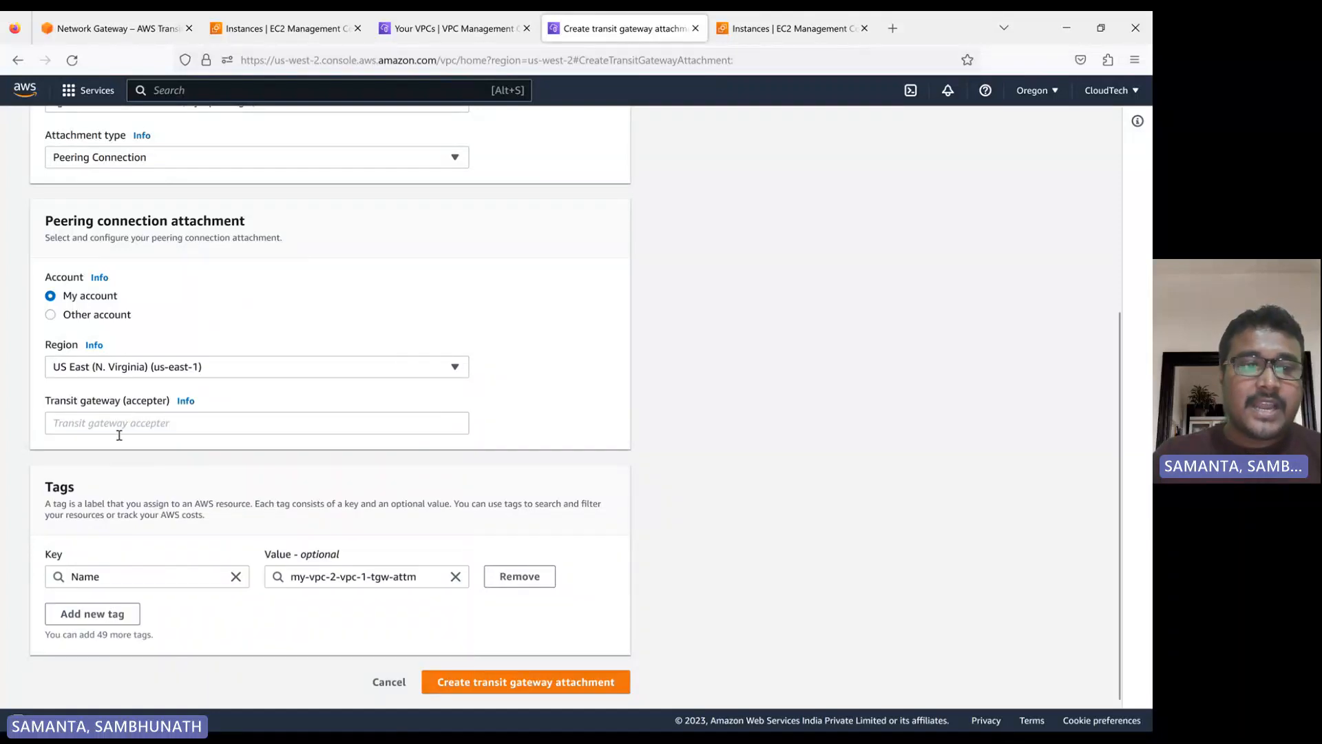
Read the help for the Transit gateway (accepter) field and highlight its instruction about which ID to enter
click(125, 434)
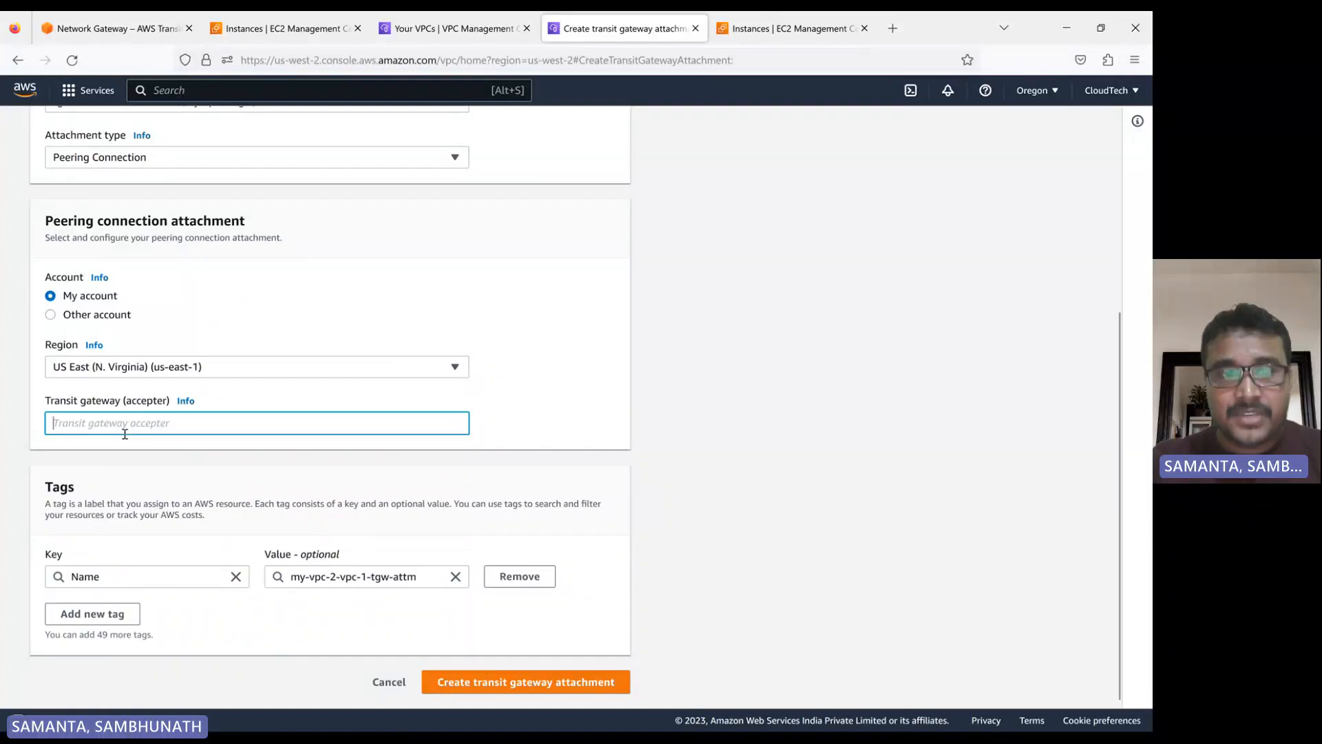
click(185, 401)
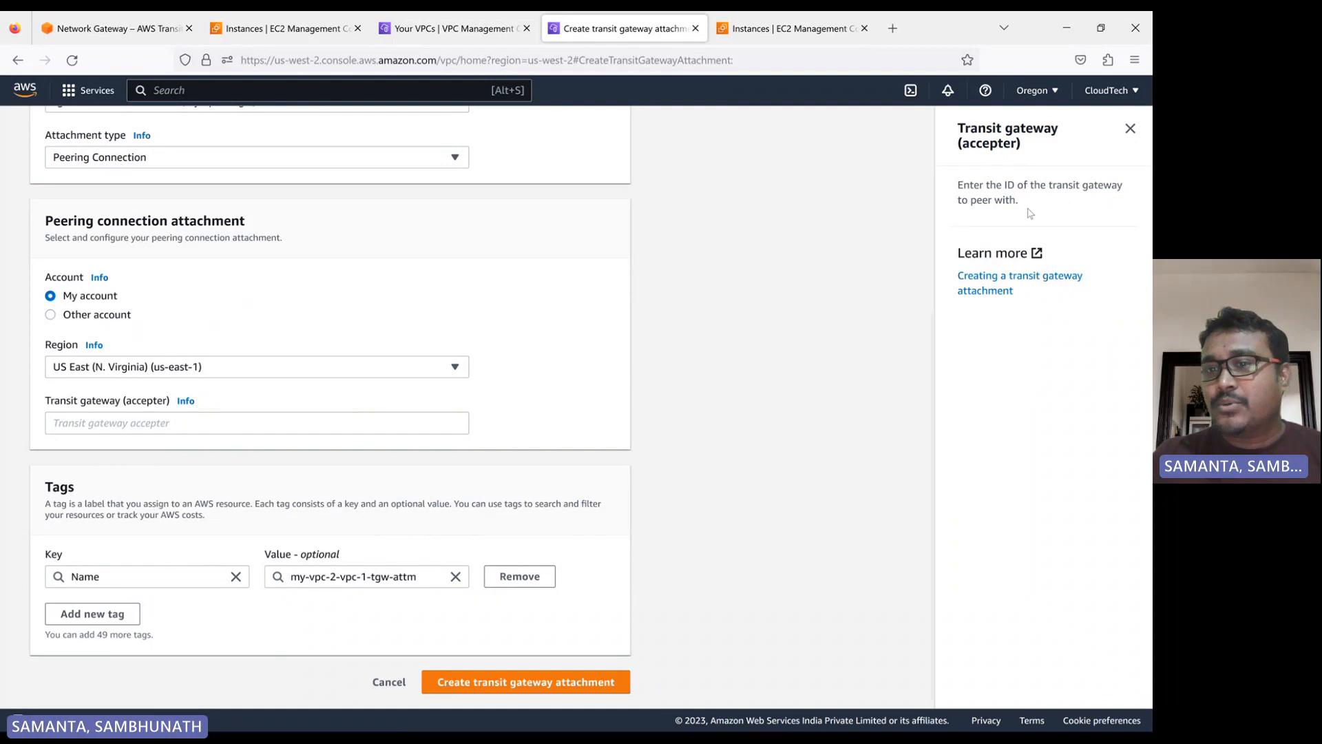
drag(1030, 213, 959, 190)
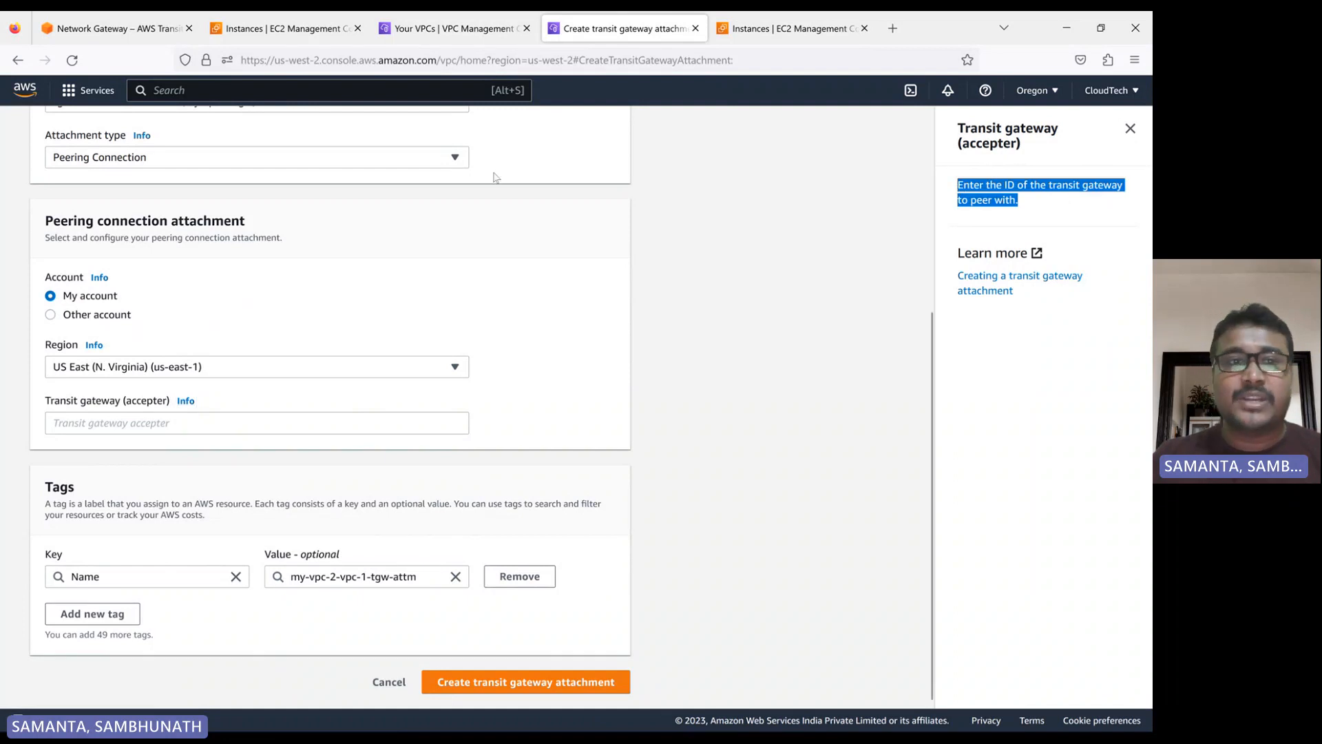
Open the list of transit gateways in the N. Virginia VPC console to find the accepter gateway
click(417, 28)
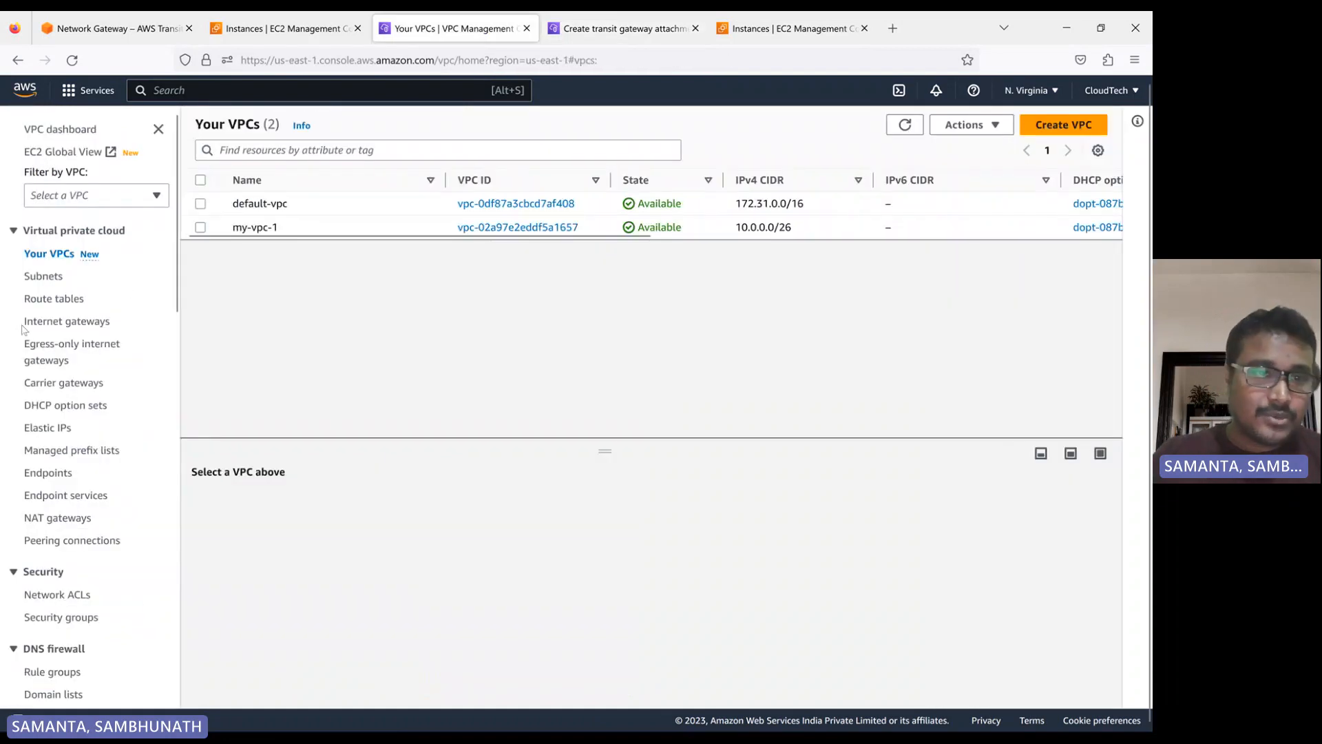
scroll(77, 413, down, 8)
scroll(78, 444, down, 1)
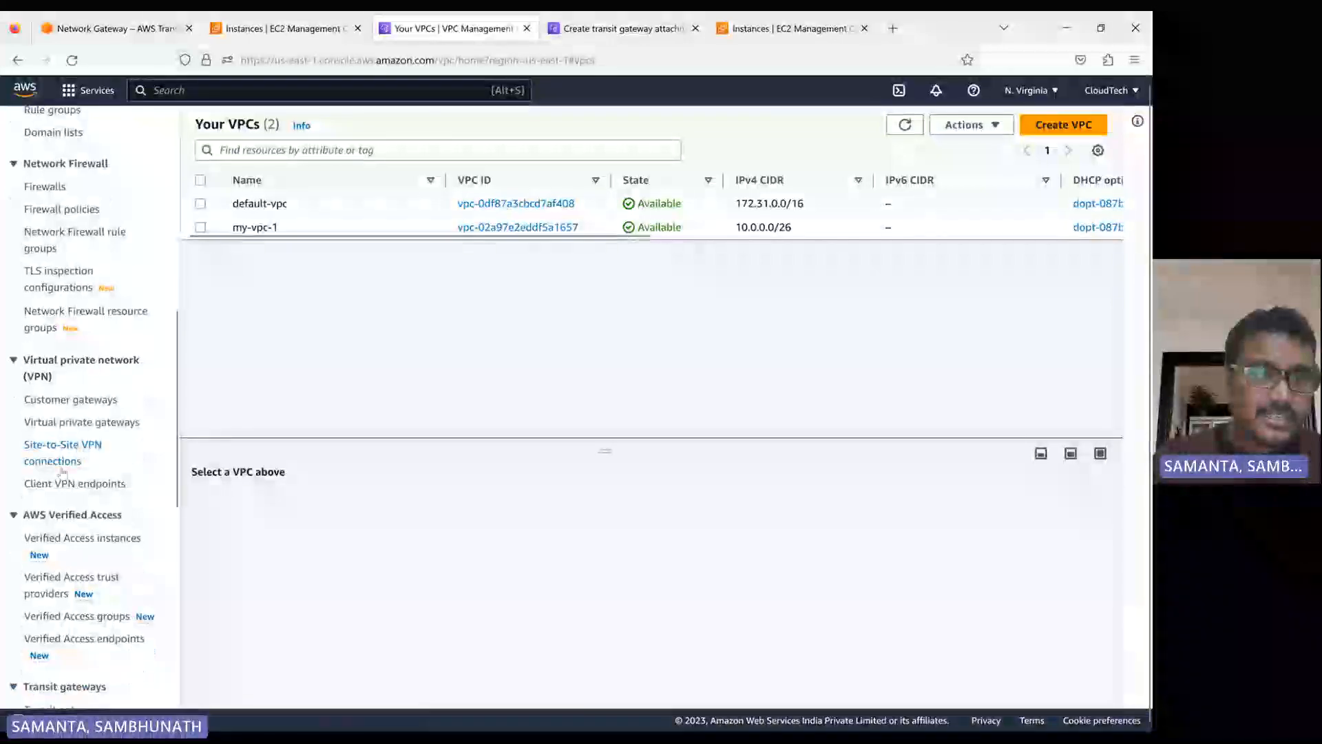
scroll(78, 427, down, 5)
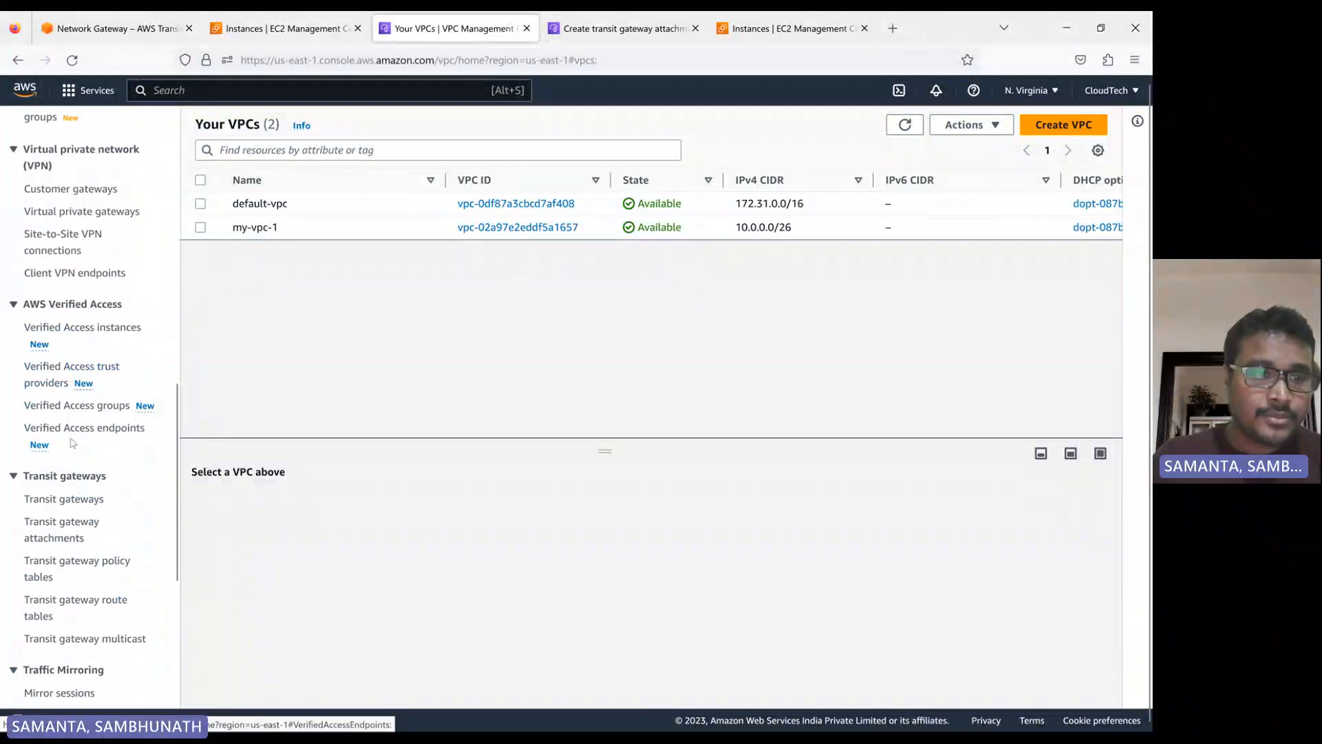
click(66, 498)
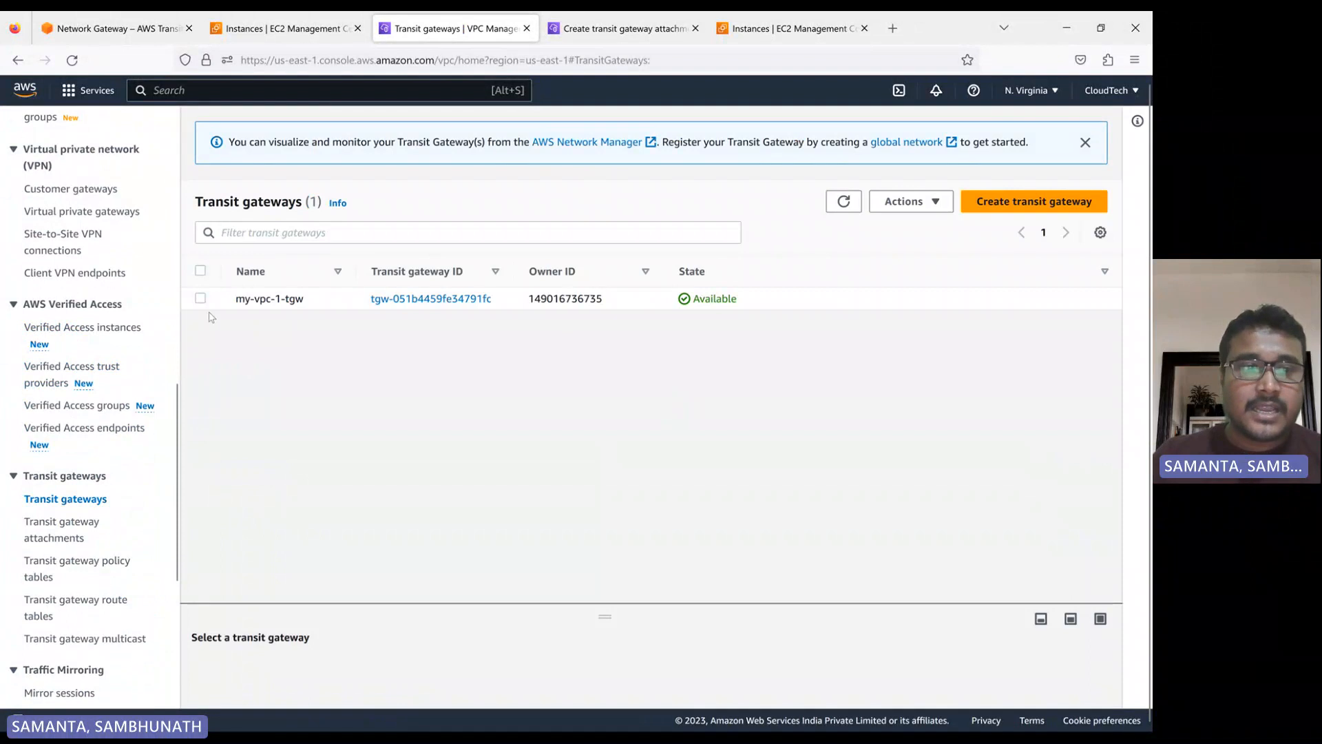
Copy the ID of the my-vpc-1-tgw transit gateway and enter it, tgw-051b4459fe34791fc, as the accepter of the Oregon peering attachment
click(200, 299)
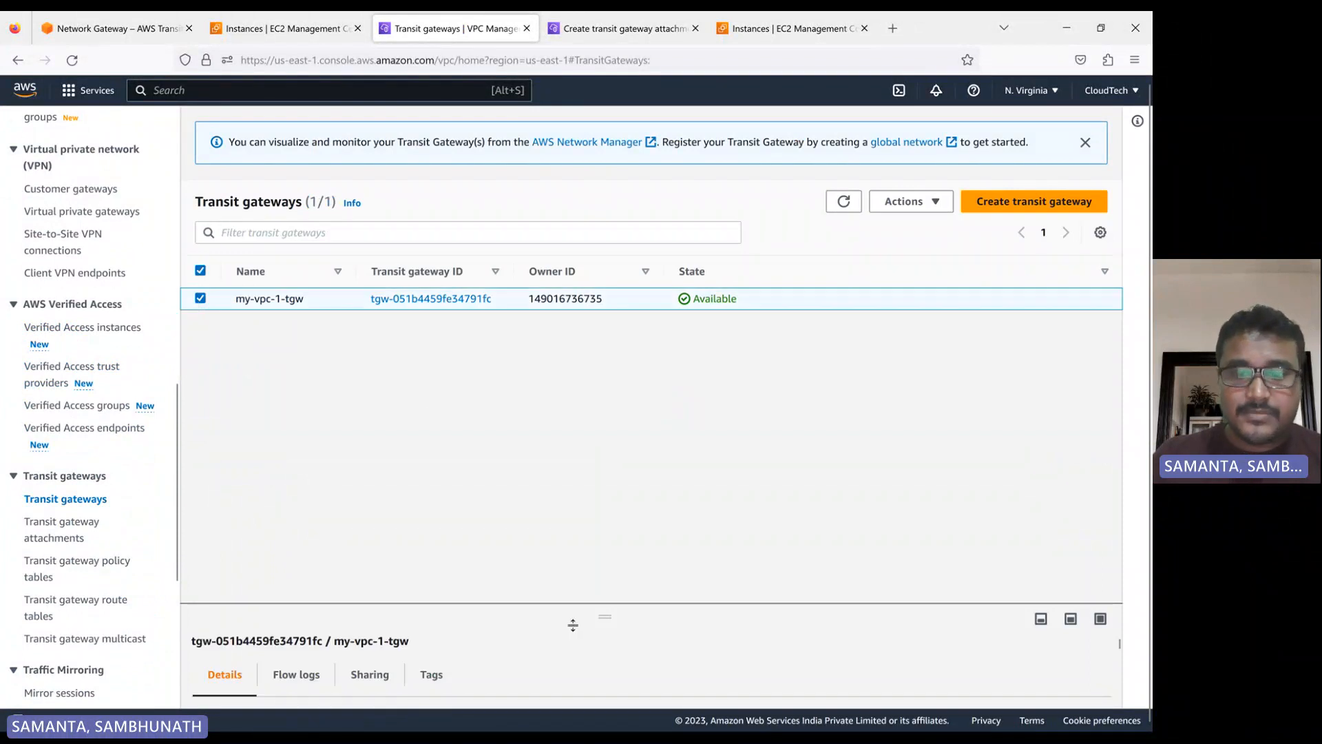
drag(573, 625, 592, 356)
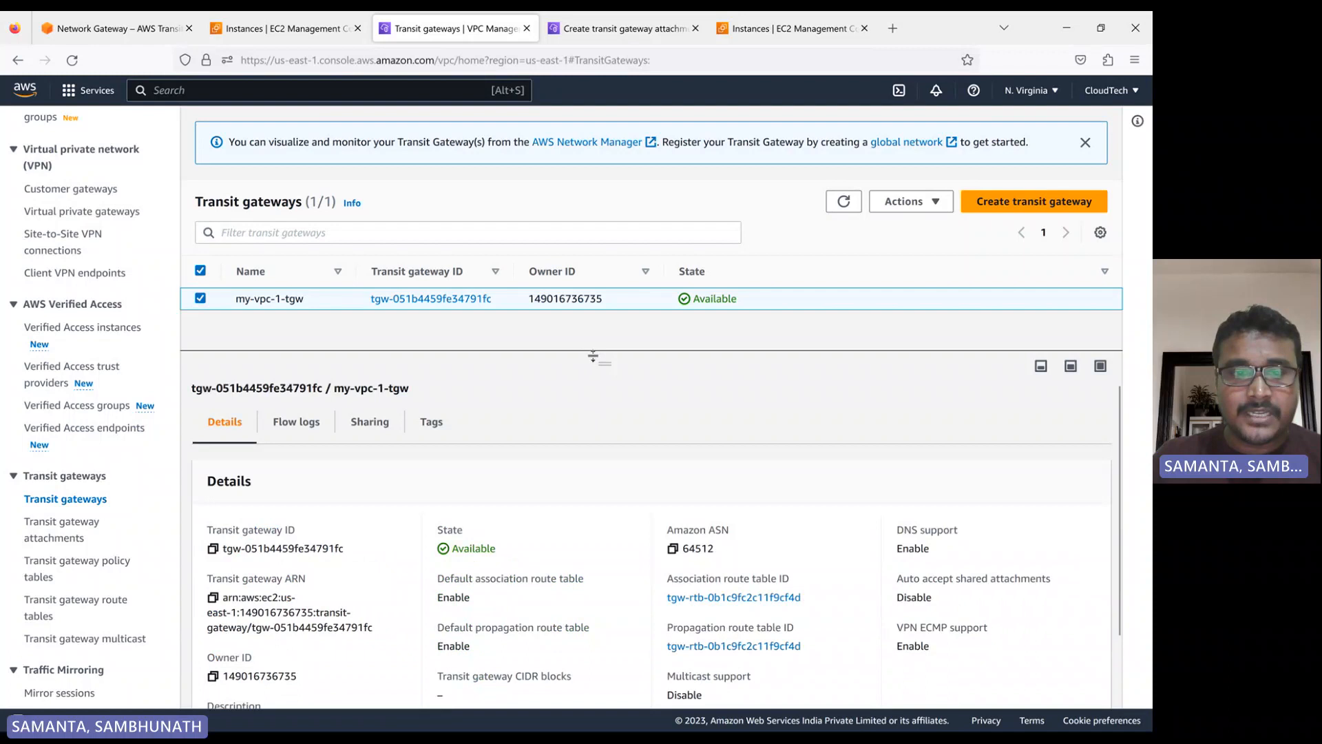
click(213, 548)
click(623, 29)
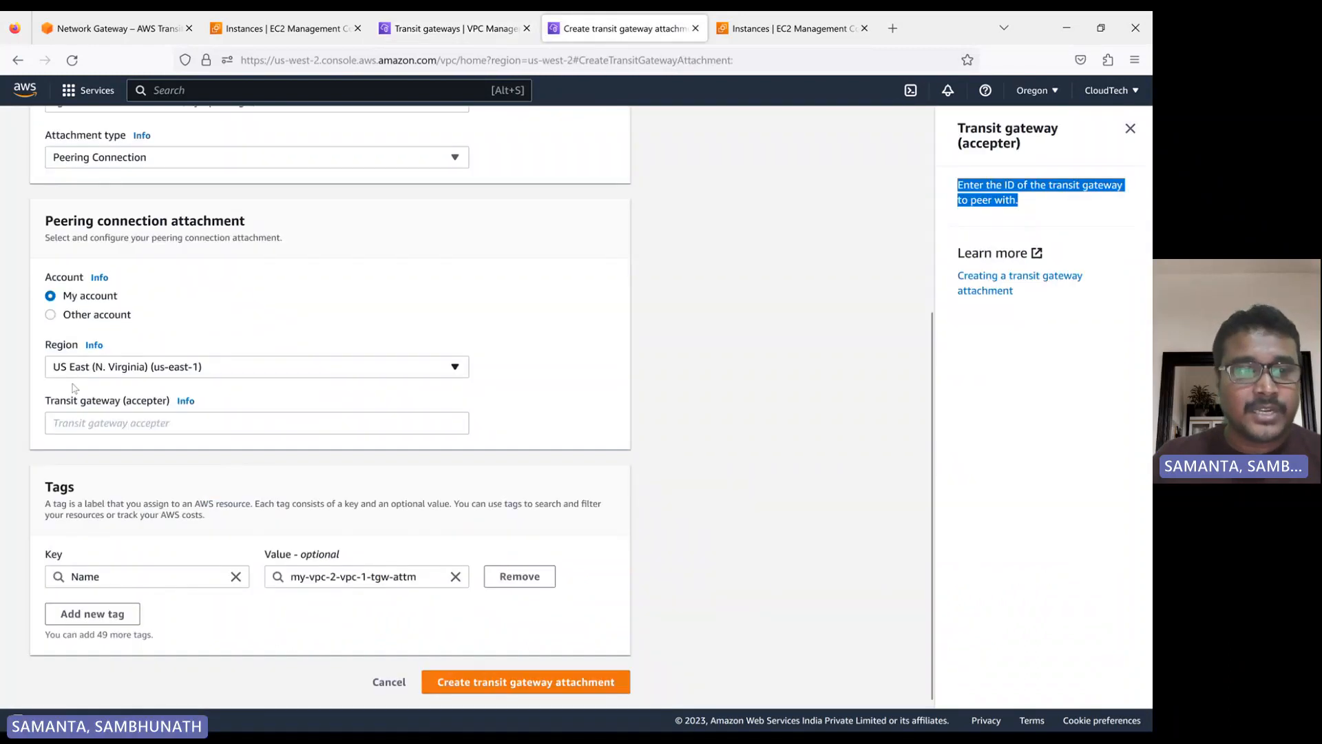
click(76, 419)
key(ctrl+v)
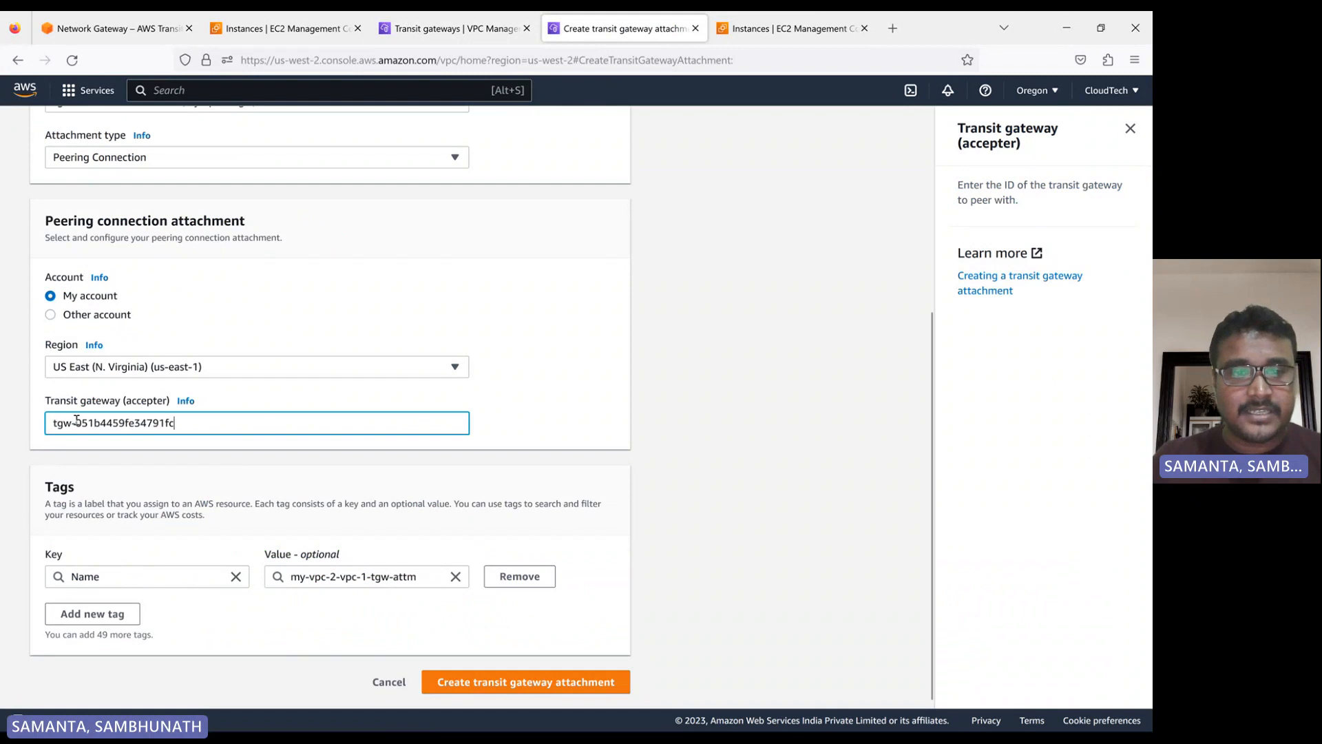
click(564, 391)
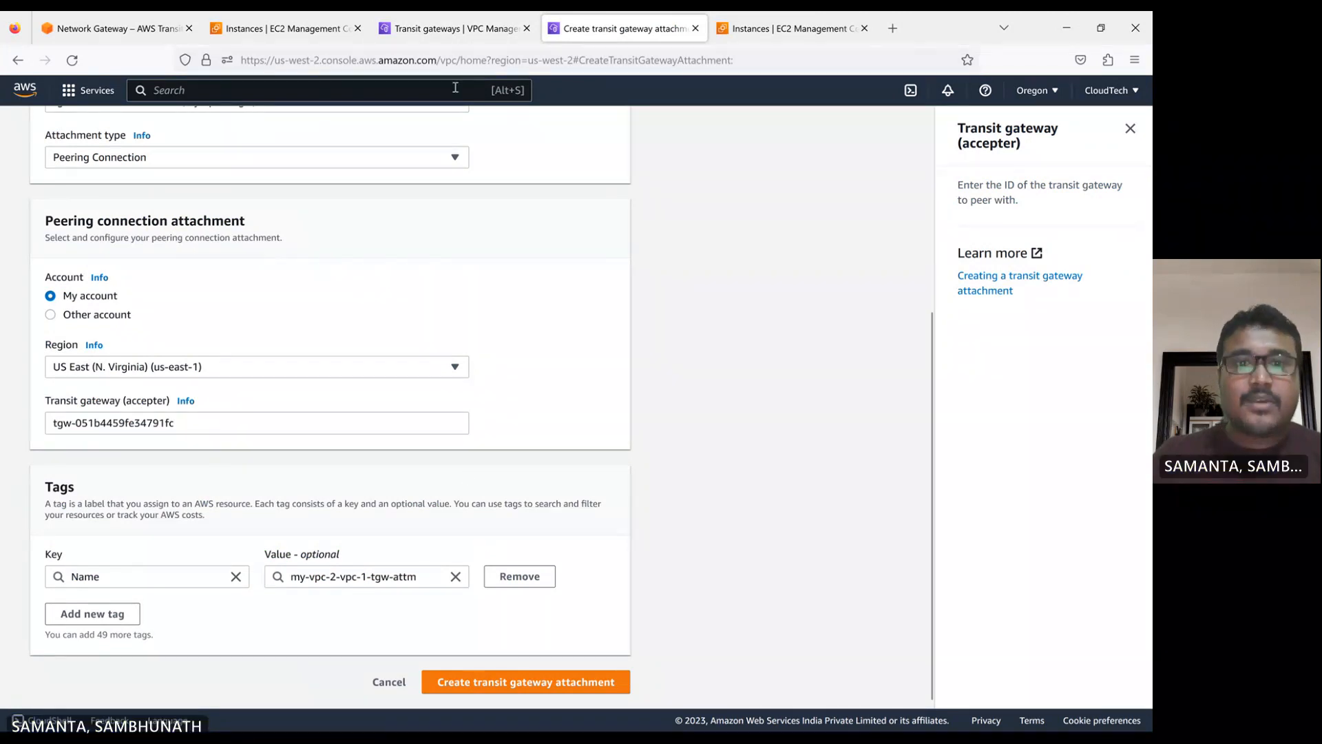
Examine the routes in the N. Virginia transit gateway route table
click(452, 28)
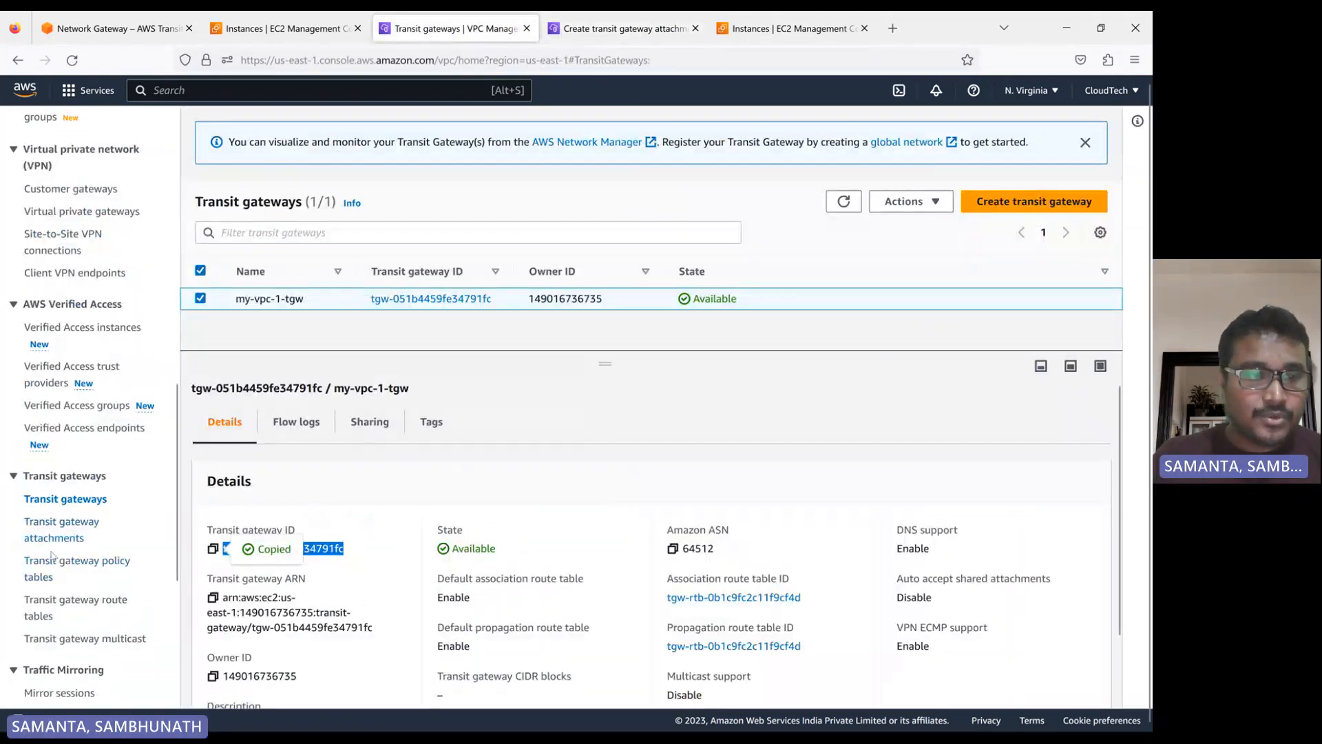
click(67, 605)
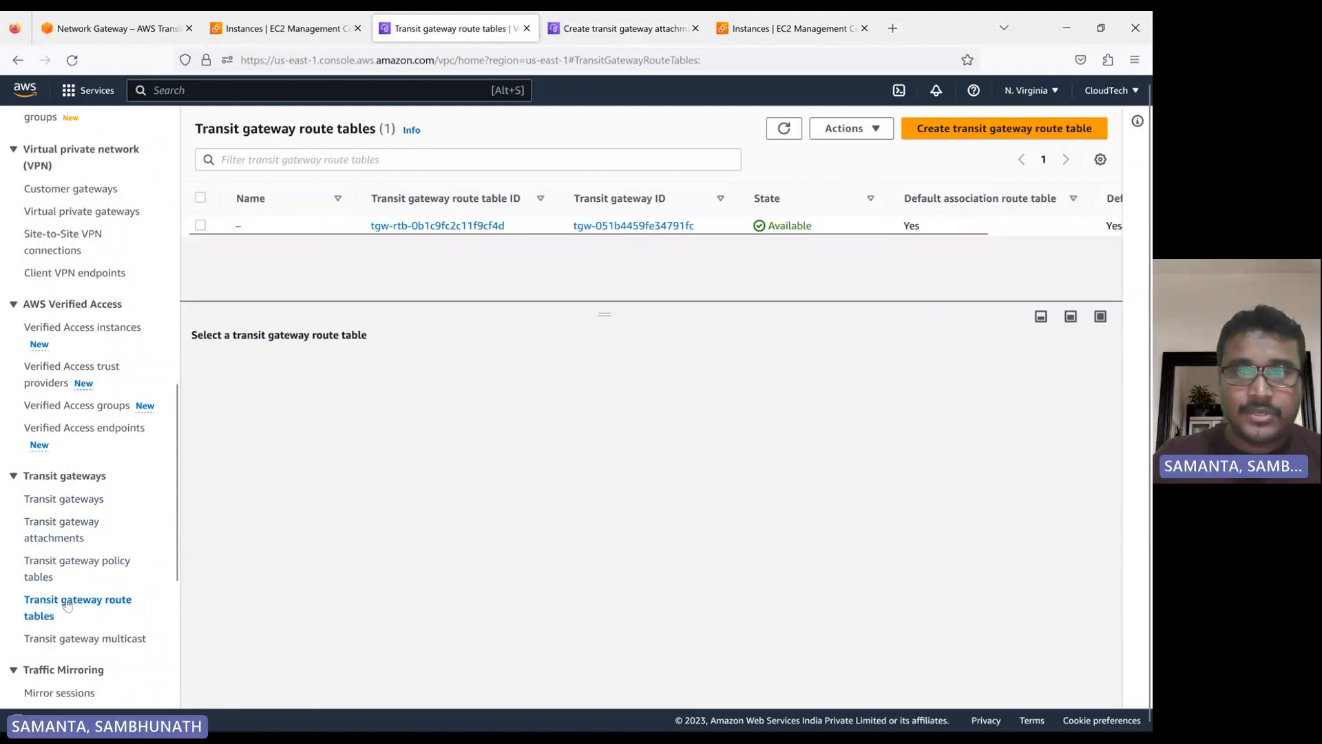
click(201, 225)
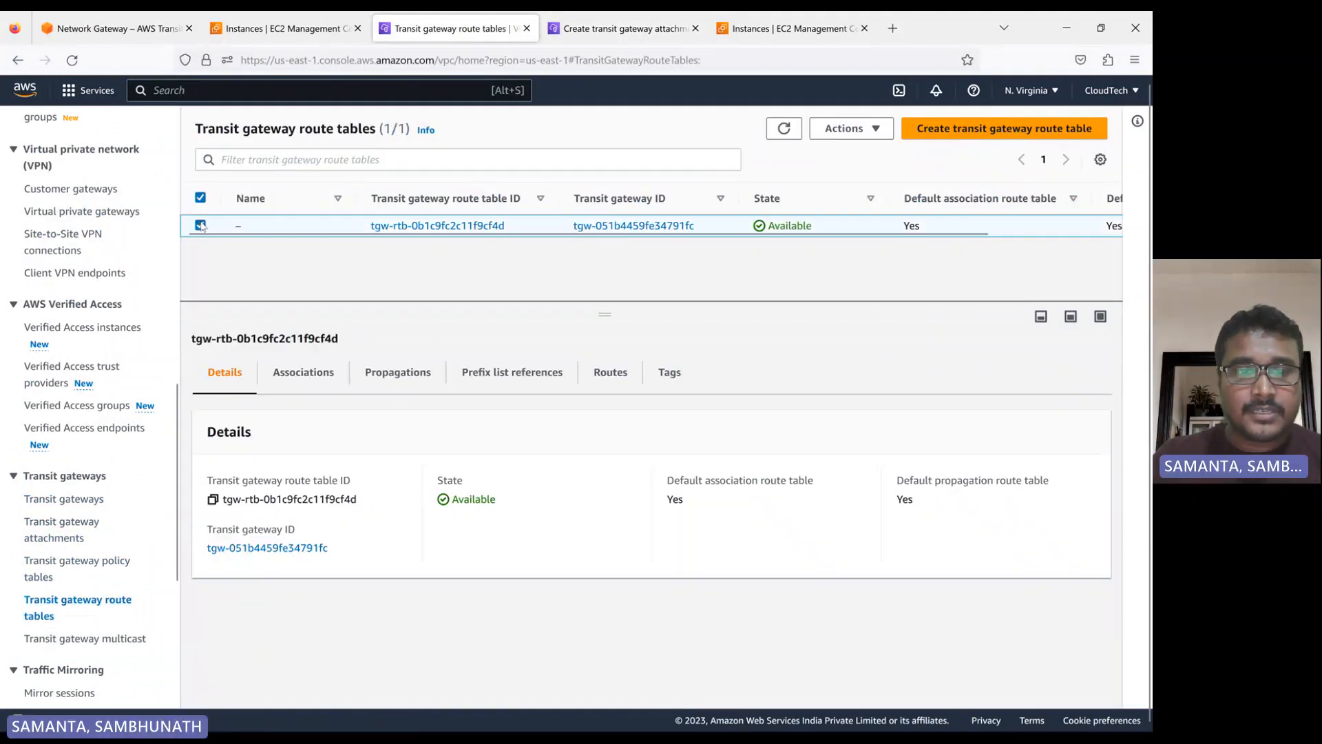
click(623, 376)
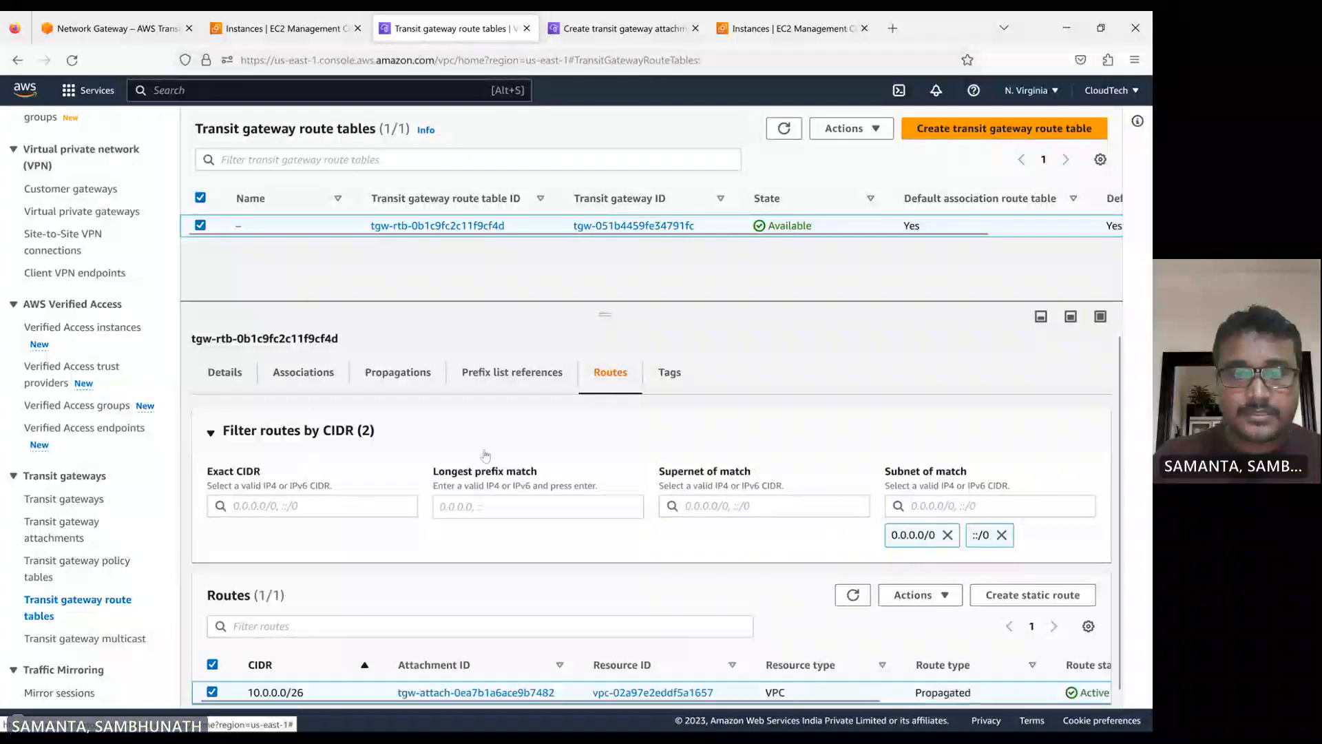
Create the my-vpc-2-vpc-1-tgw-attm peering attachment in Oregon, refresh the attachment list and check which actions it offers
click(651, 17)
click(534, 690)
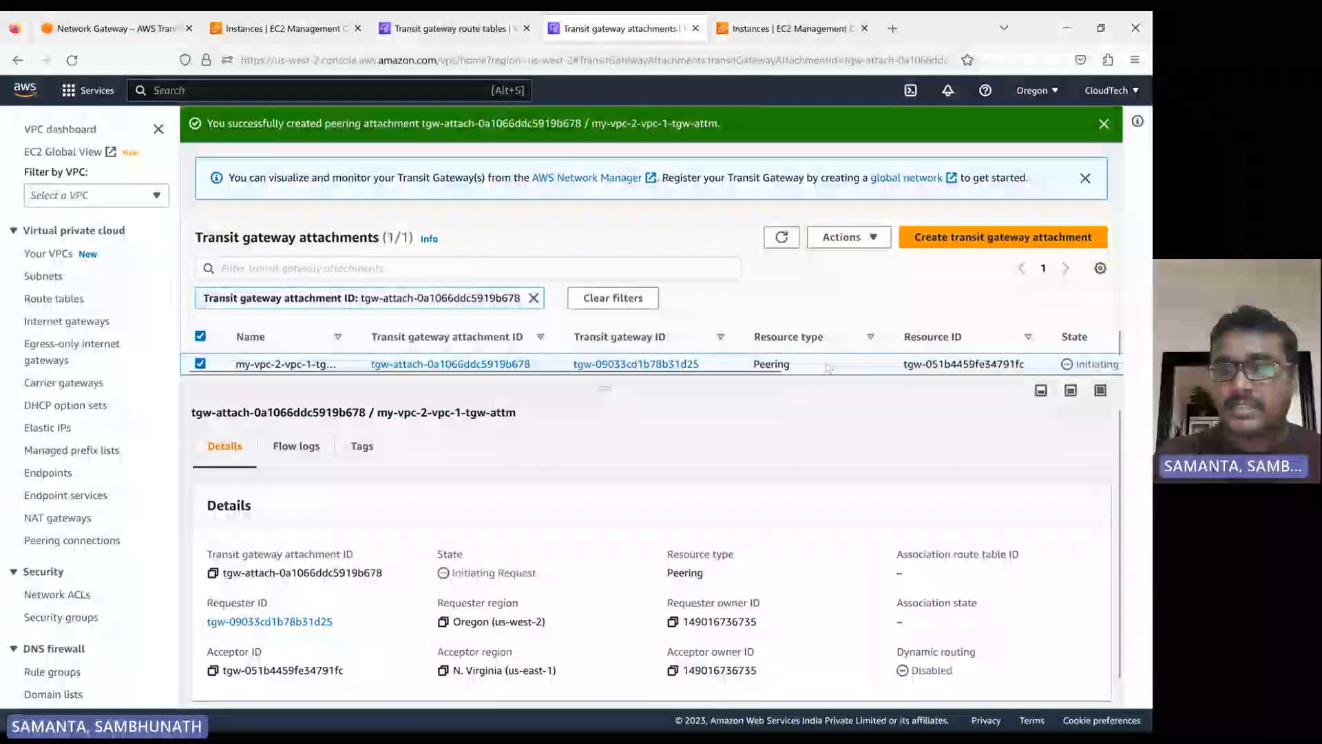
click(780, 238)
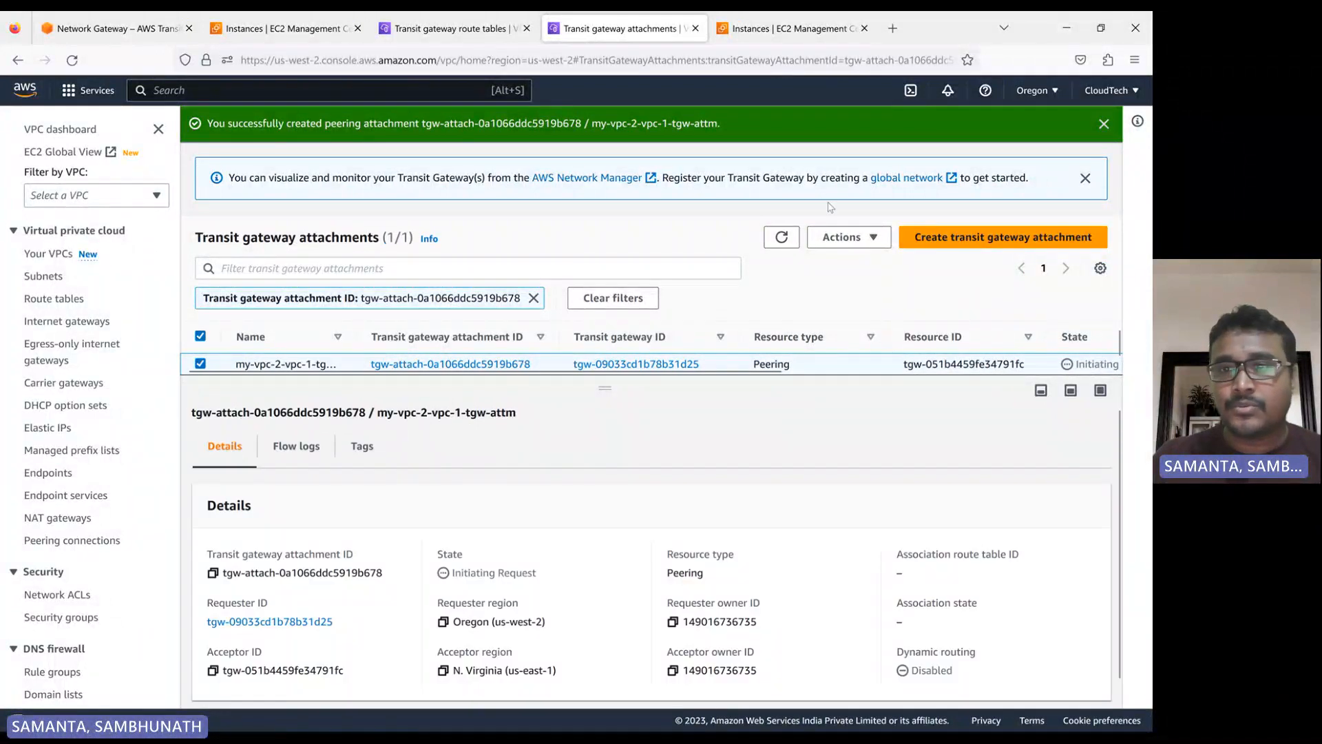
click(841, 236)
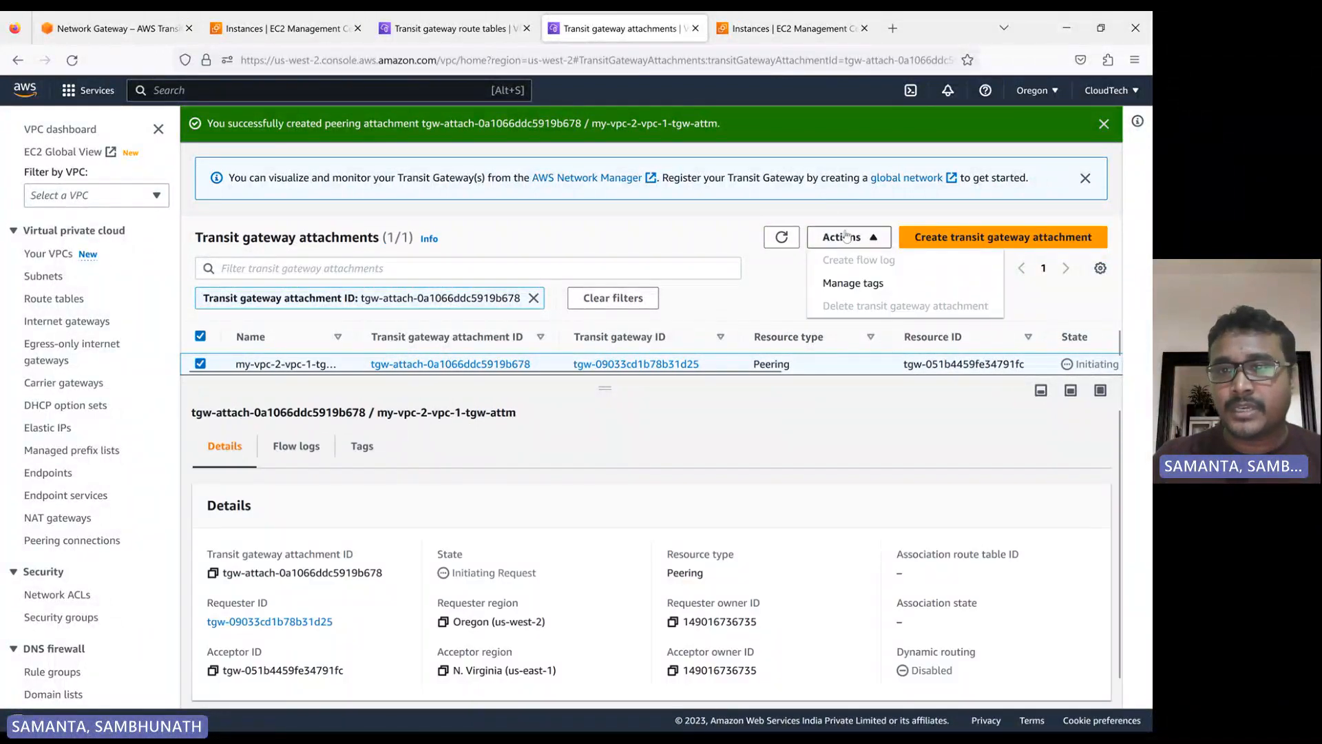
click(770, 303)
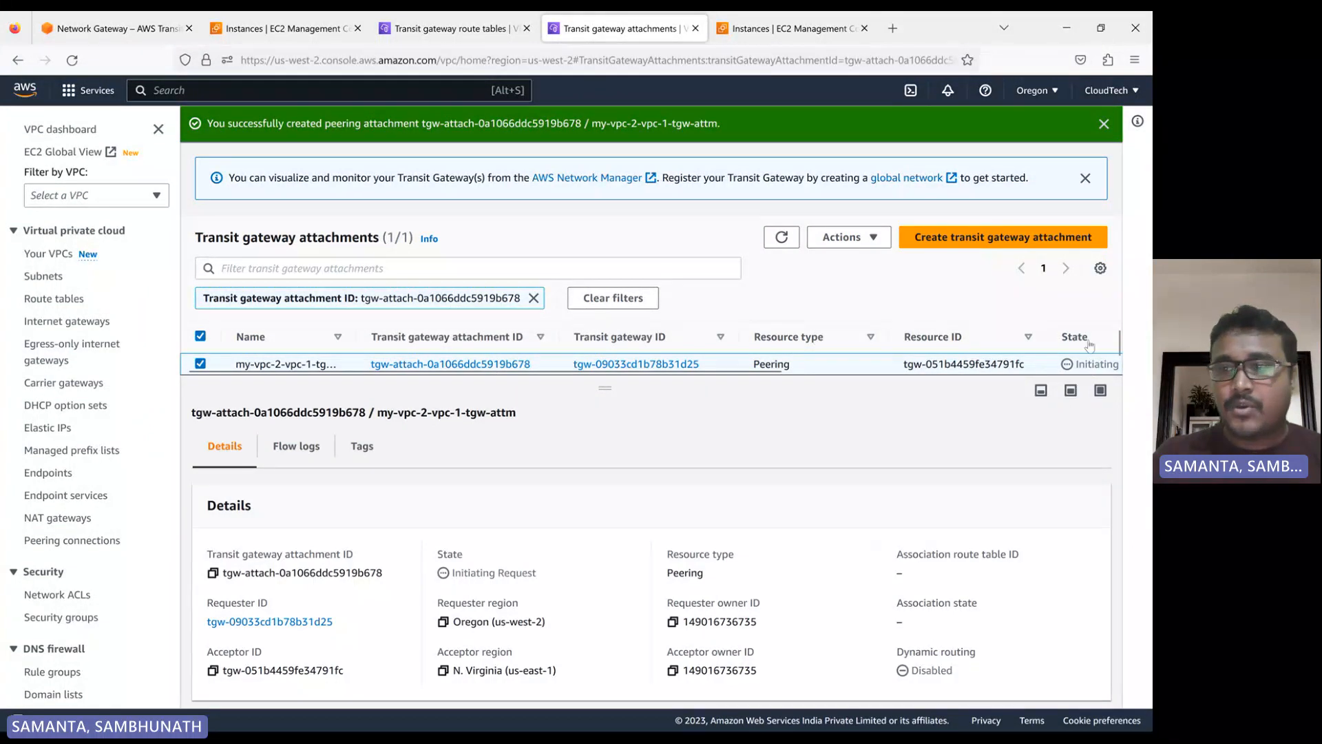
Check the N. Virginia transit gateway attachments and route tables for the incoming peering attachment
click(451, 28)
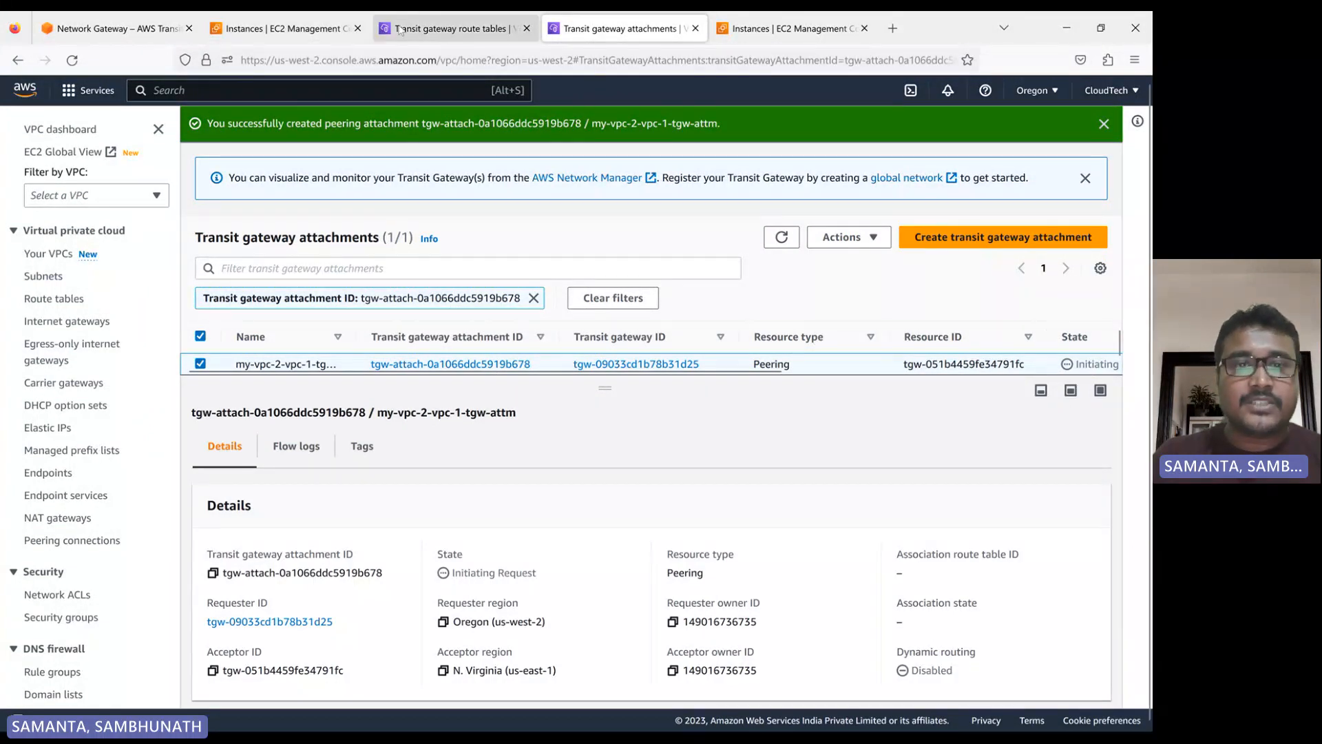
click(787, 134)
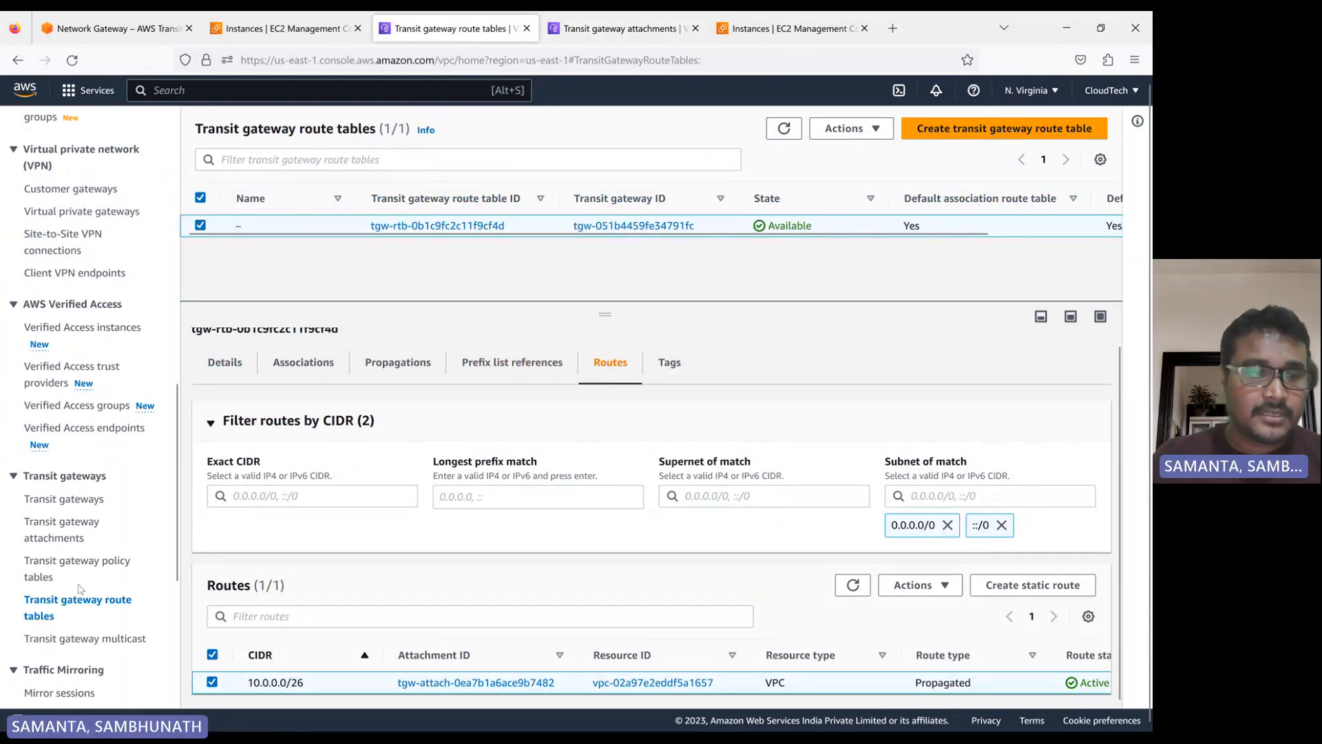
click(66, 530)
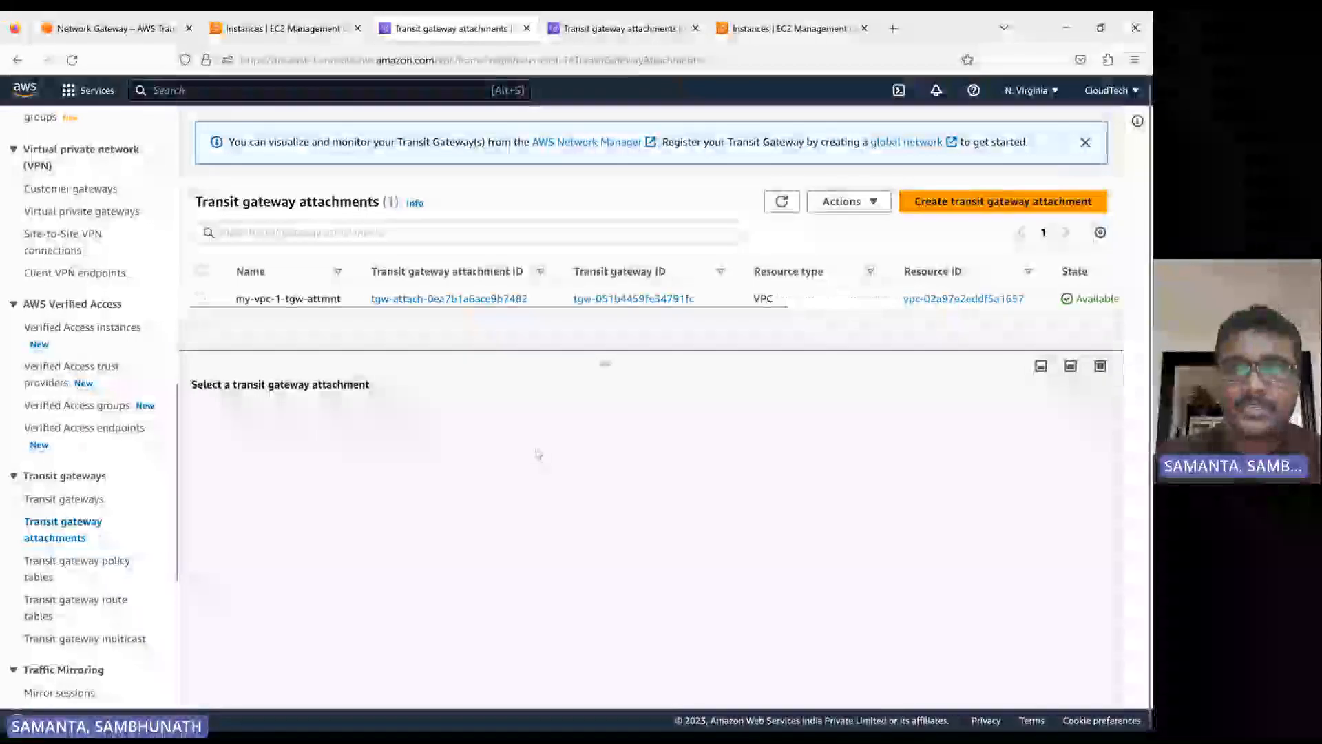
click(786, 205)
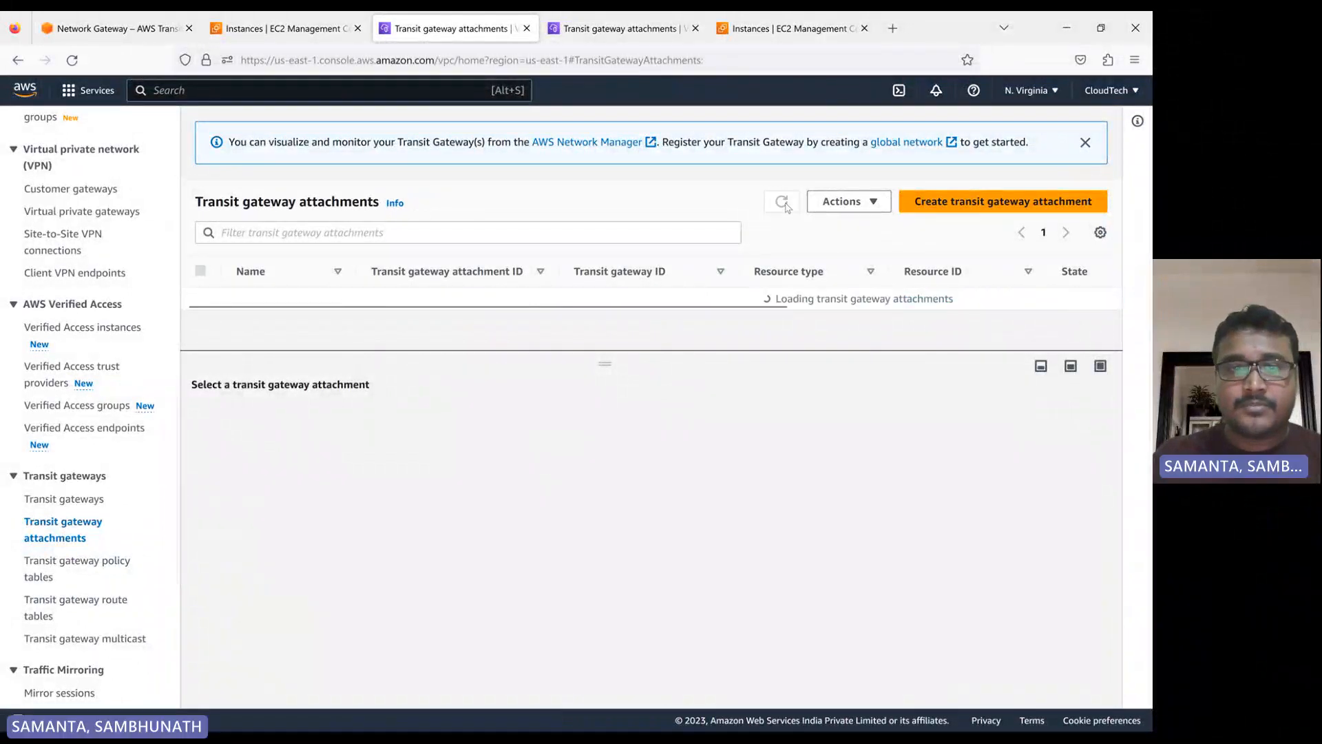
click(75, 607)
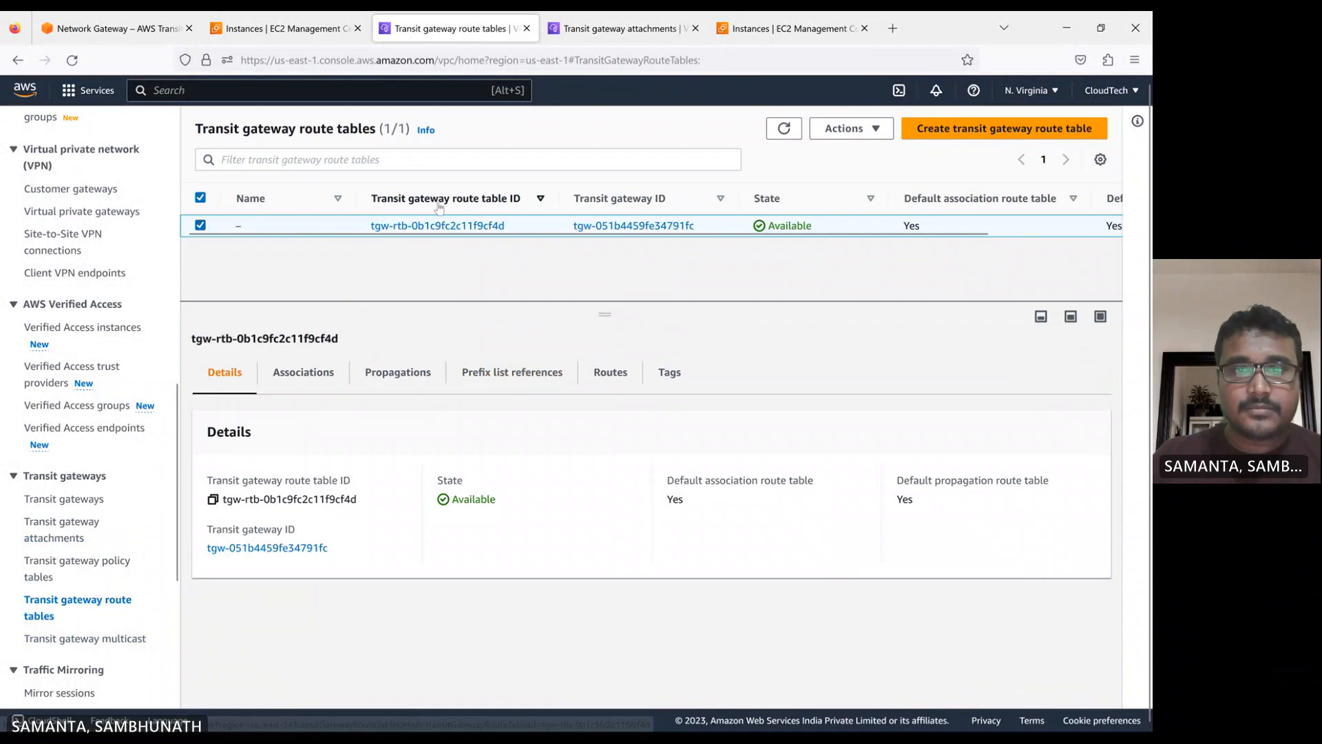
click(200, 225)
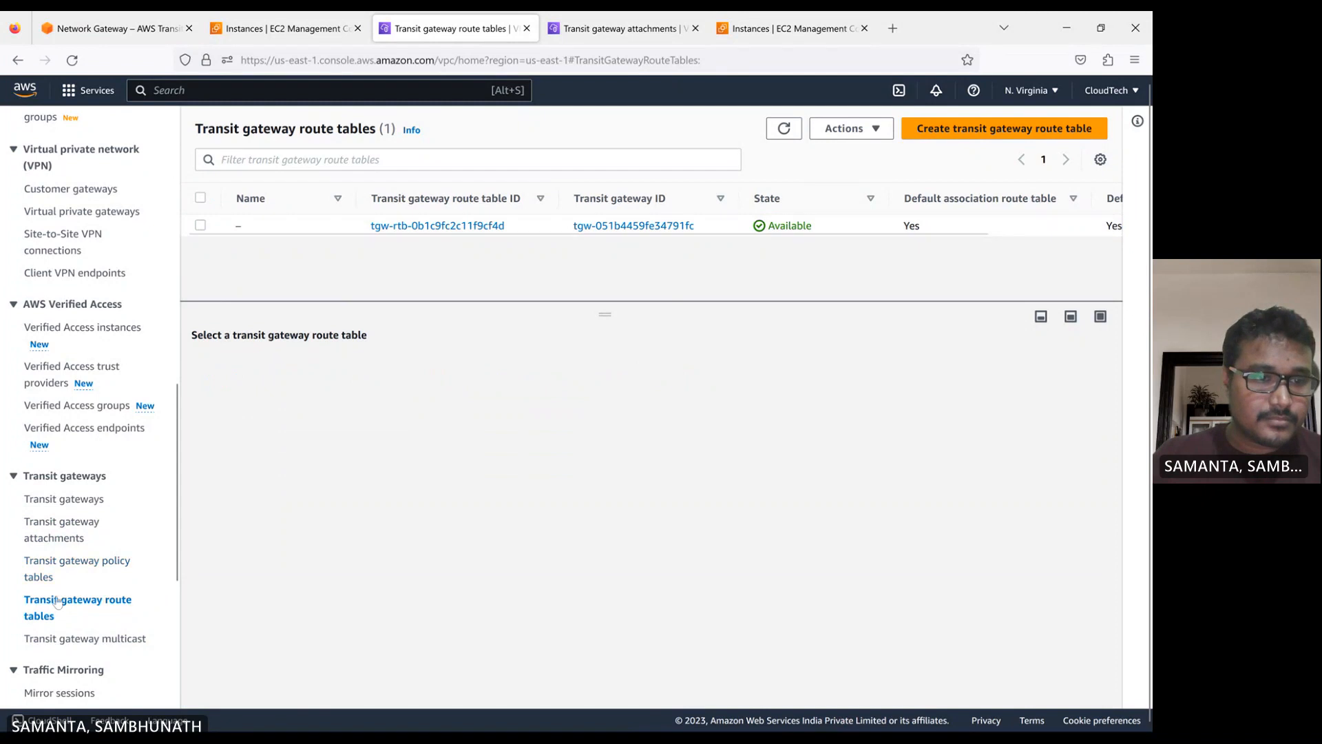
click(67, 525)
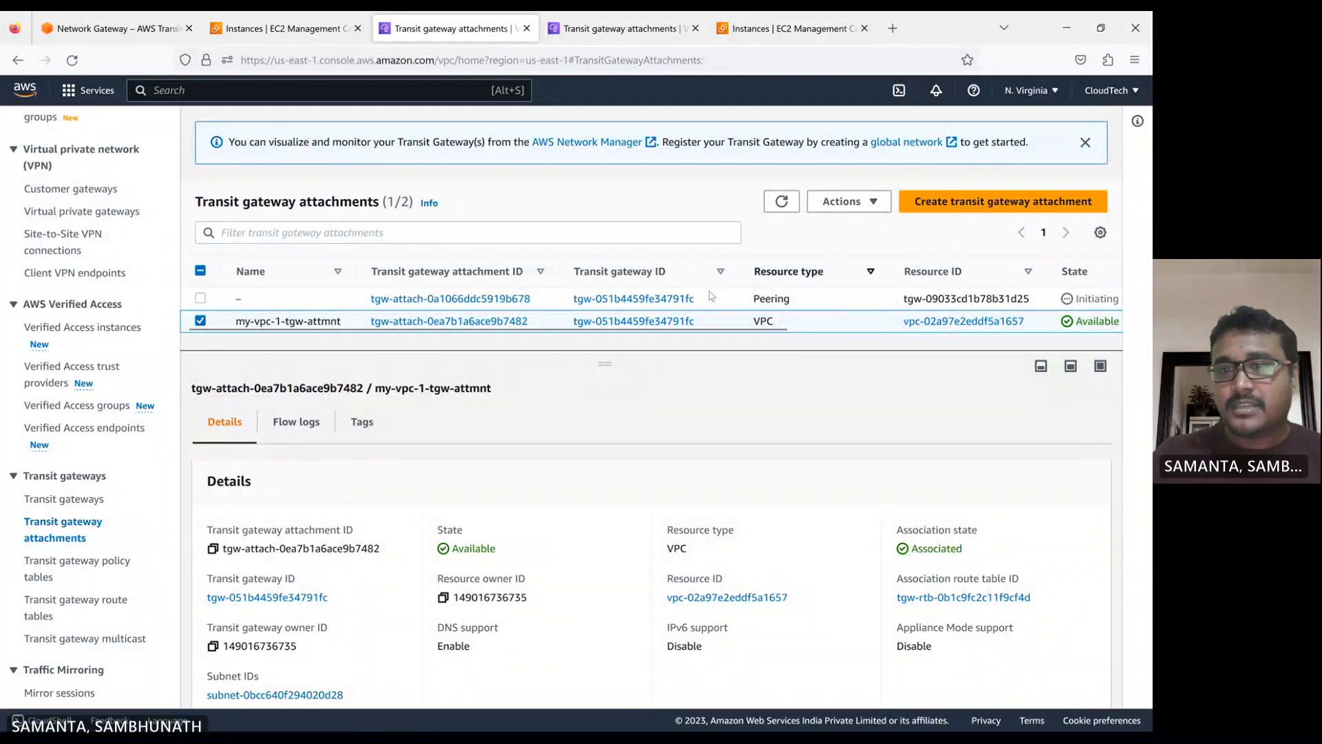
Refresh the Oregon attachment list, remove its attachment ID filter and check the peering attachment's full state
click(616, 28)
click(781, 237)
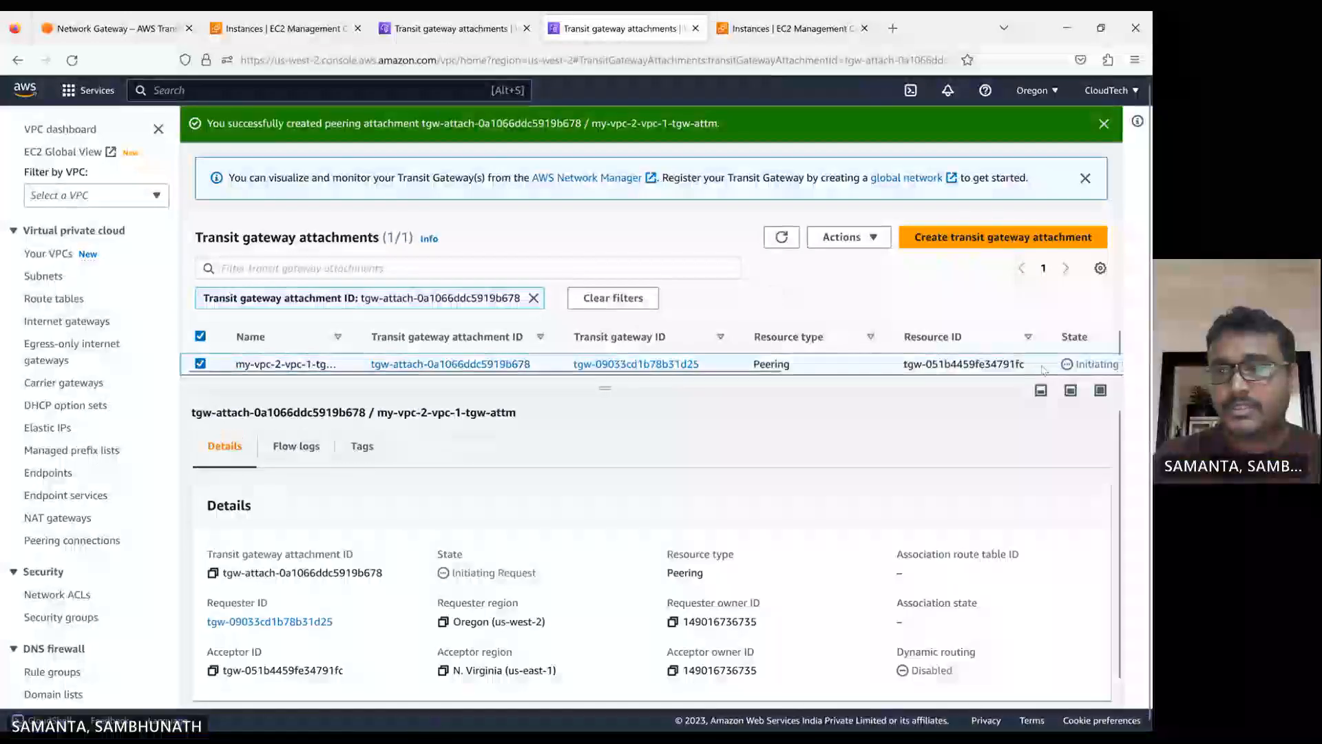
click(534, 298)
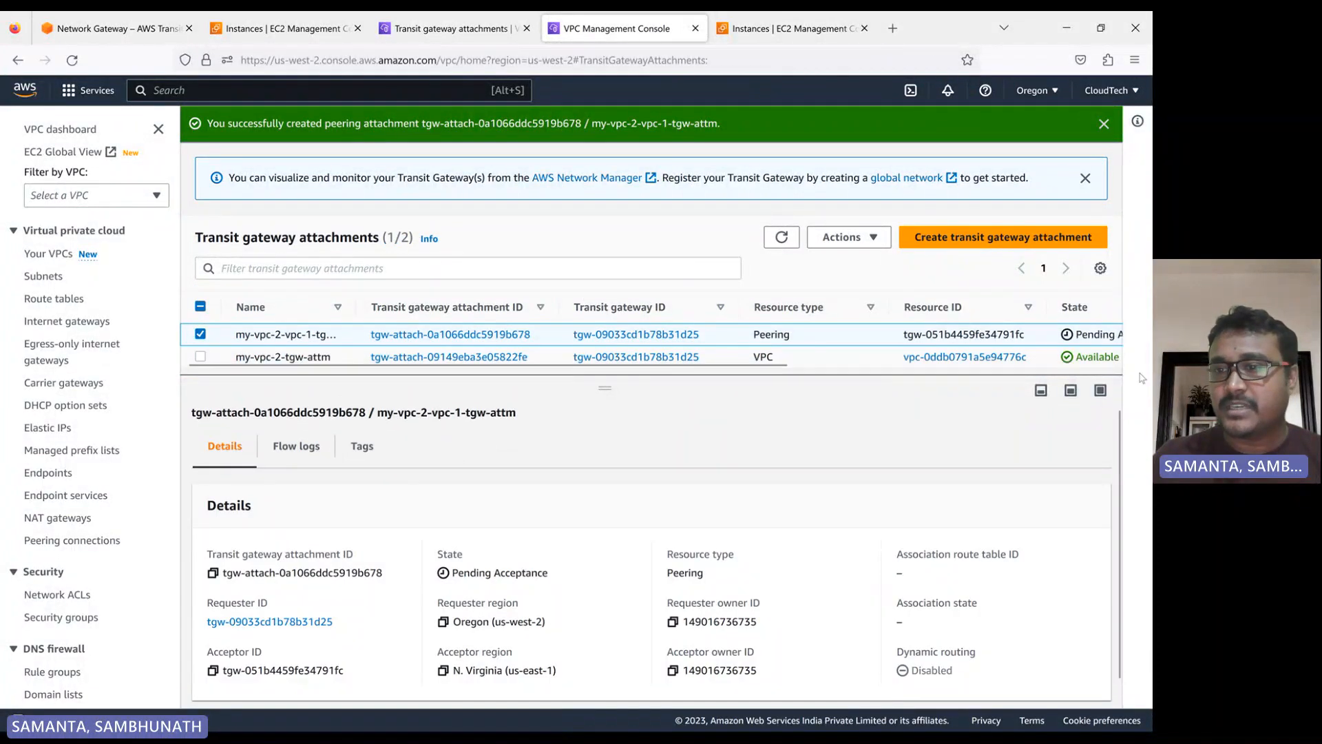
drag(684, 364, 787, 365)
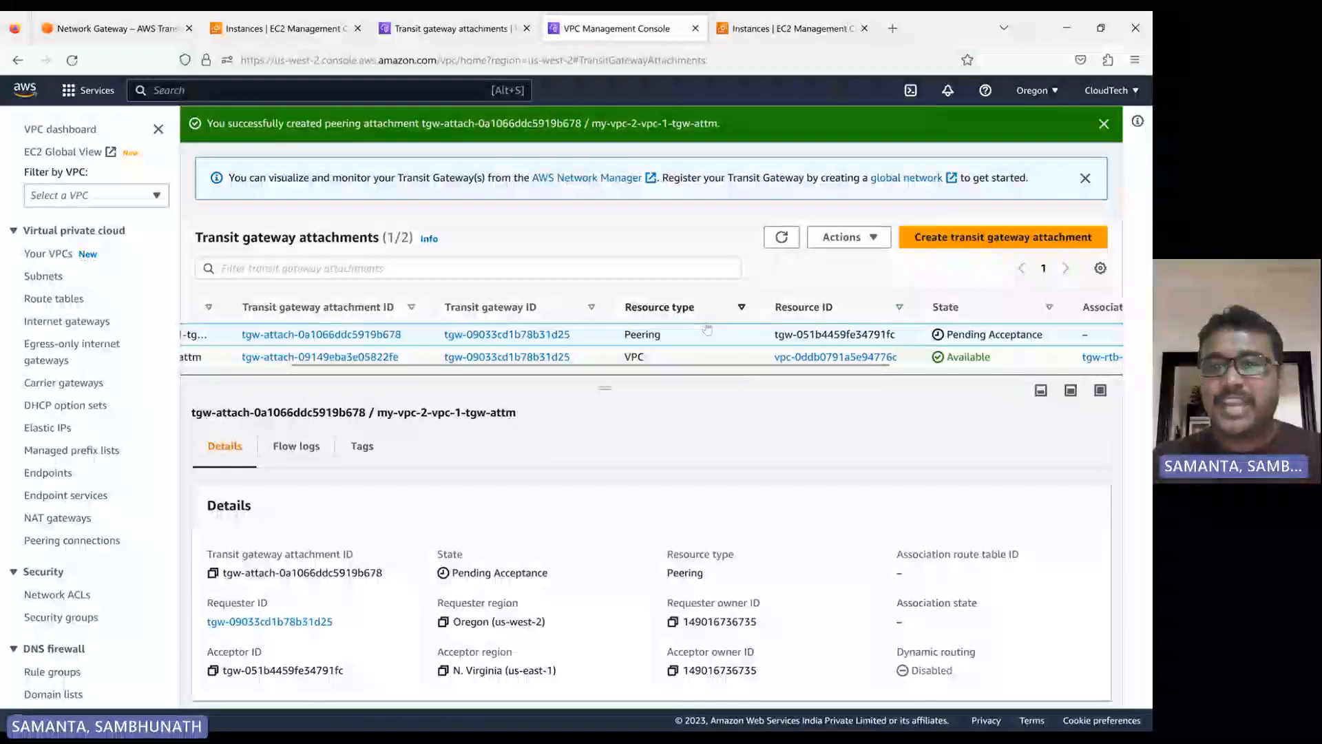
Select only the unnamed peering attachment in N. Virginia, refresh its state and accept the transit gateway attachment
click(451, 29)
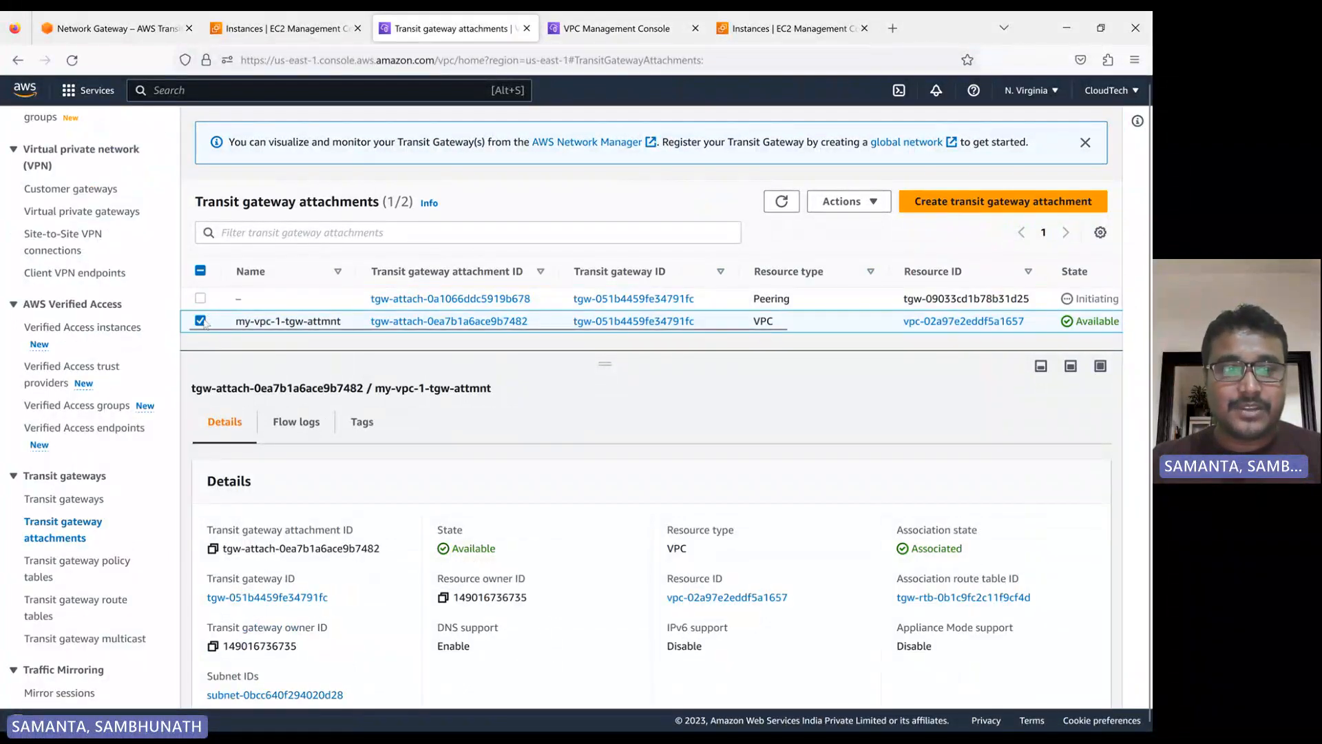
click(200, 321)
click(200, 298)
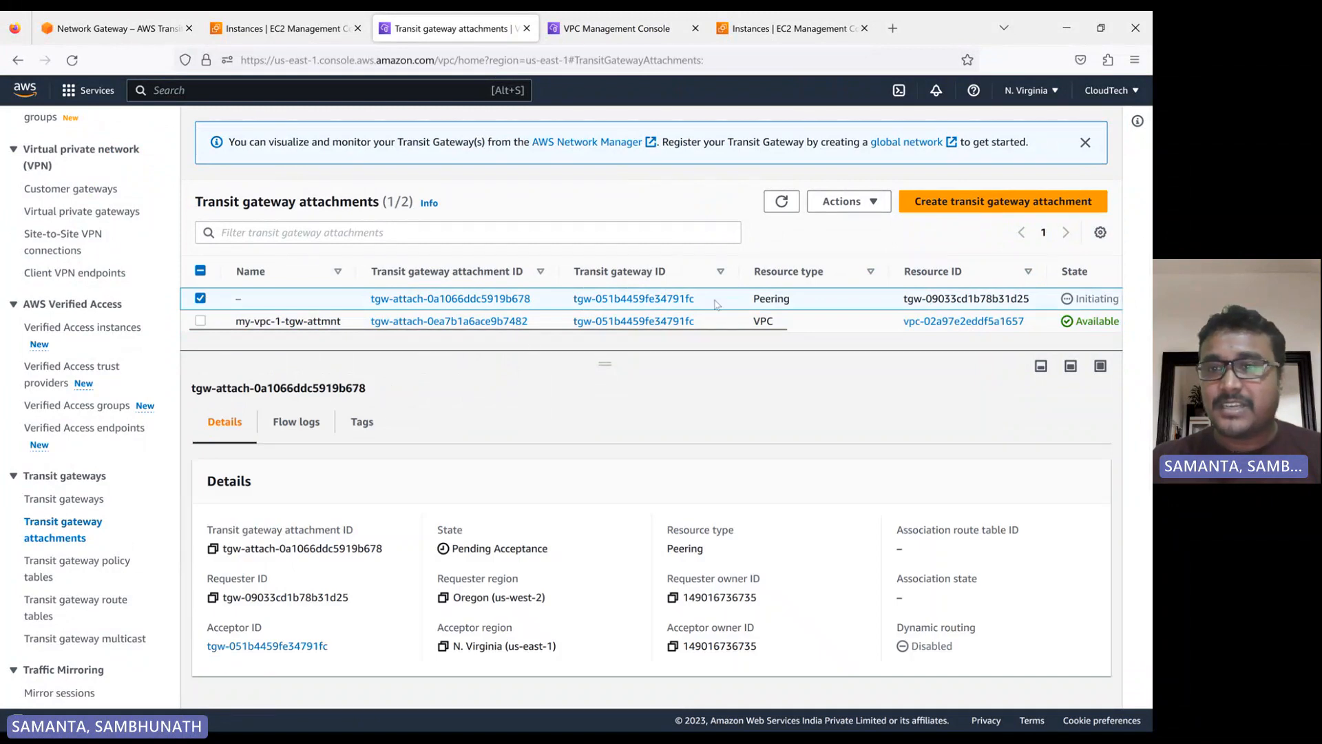
click(875, 202)
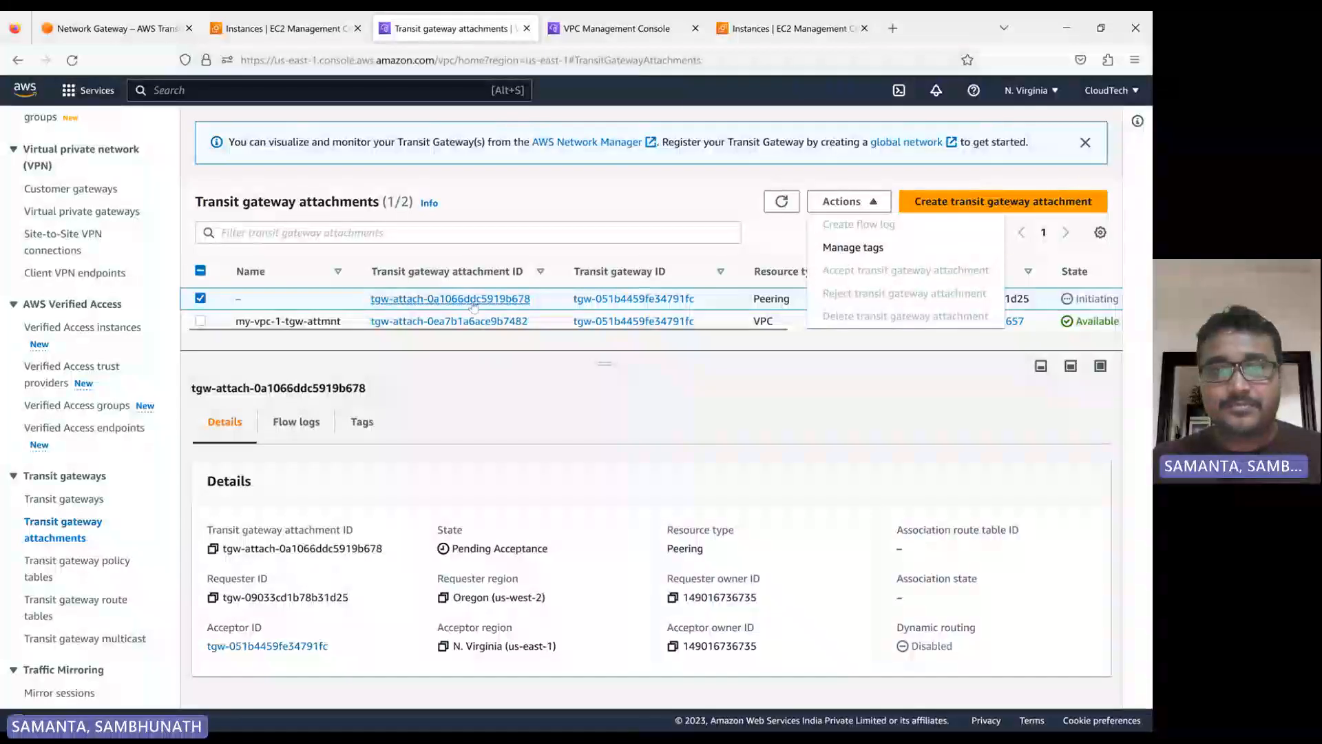
click(603, 444)
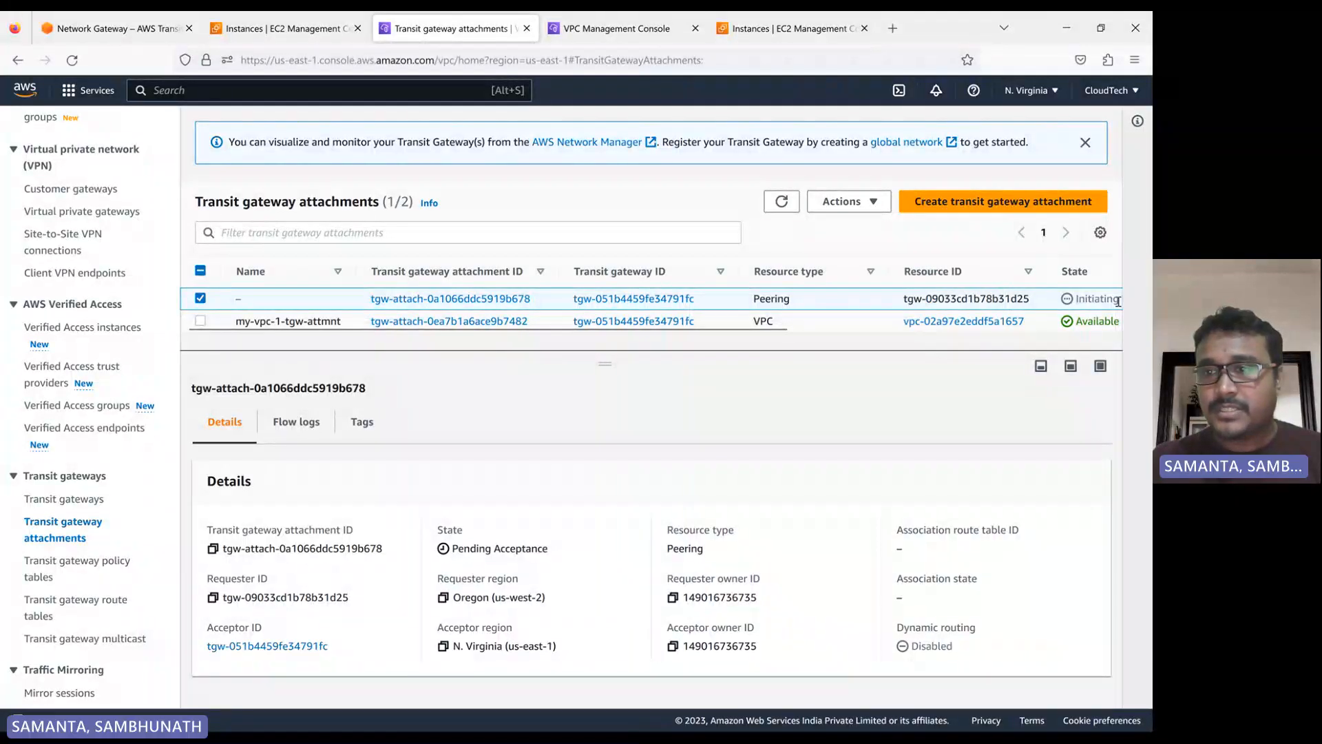
click(774, 200)
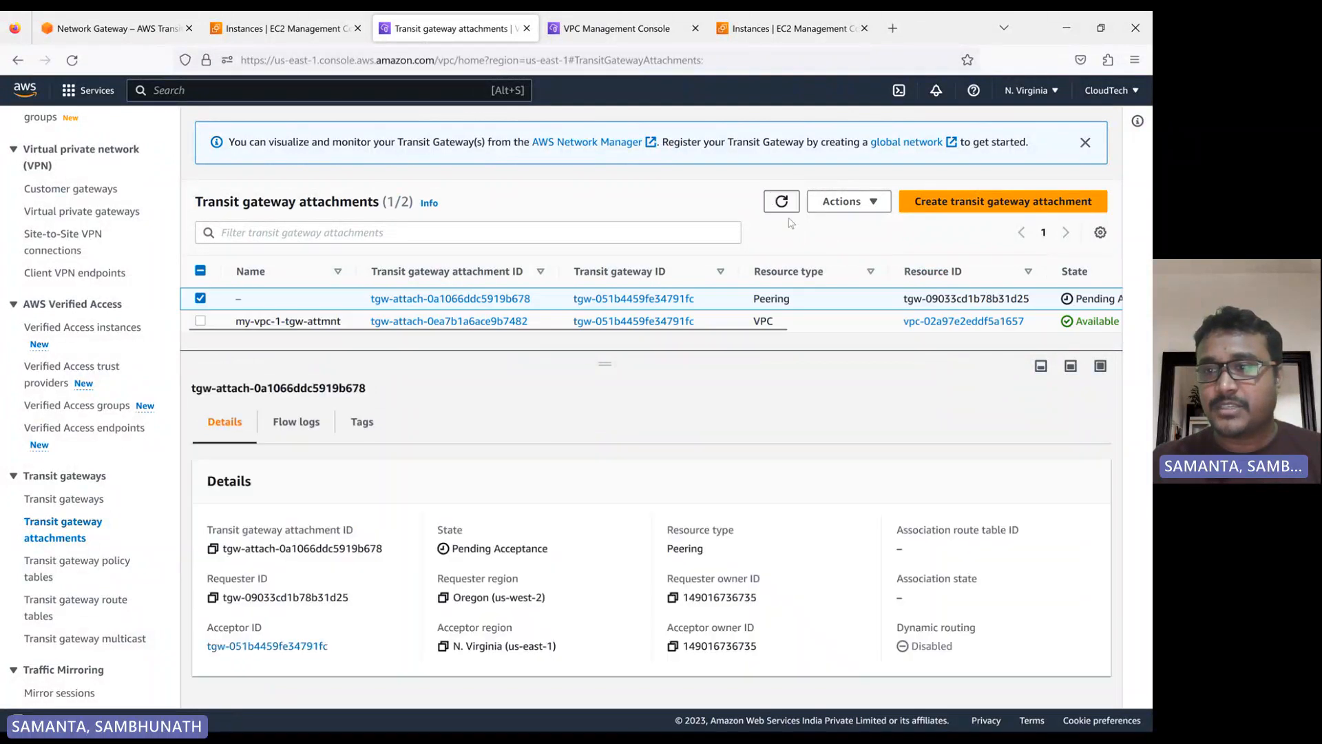
drag(676, 329, 485, 330)
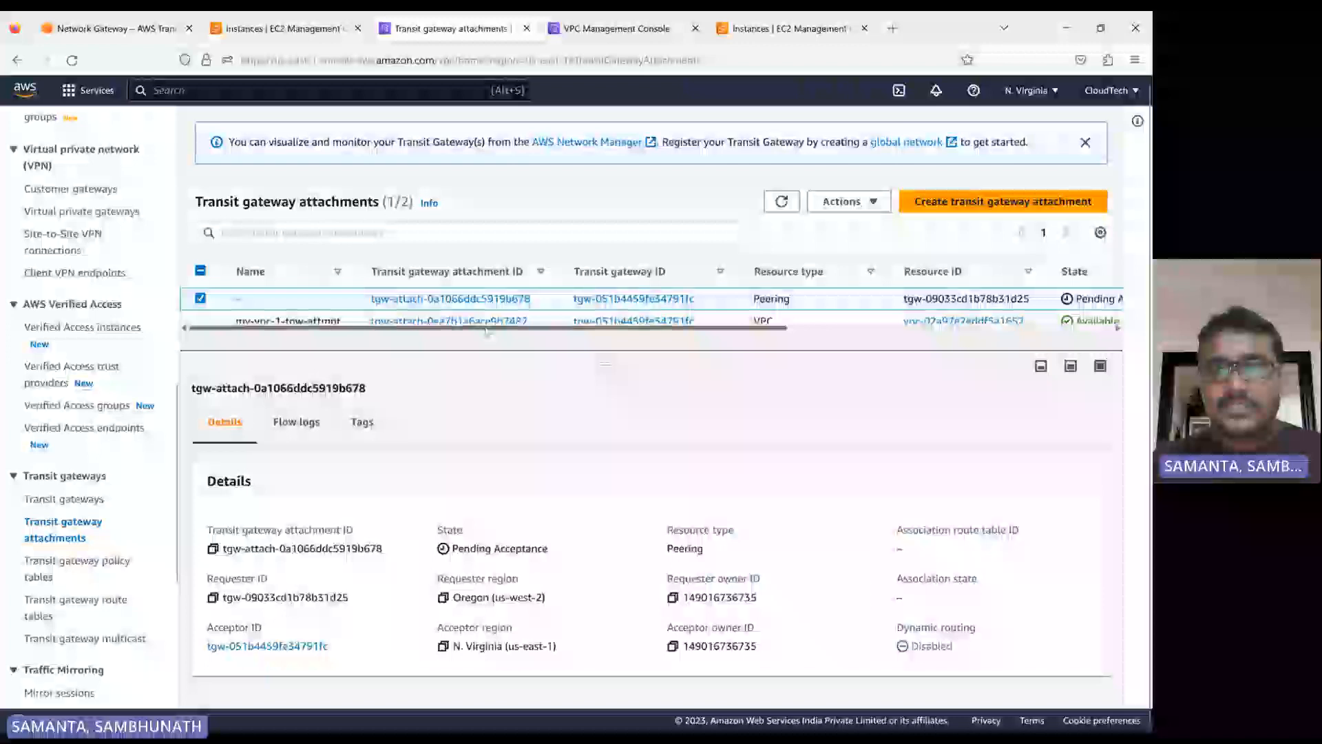
click(843, 201)
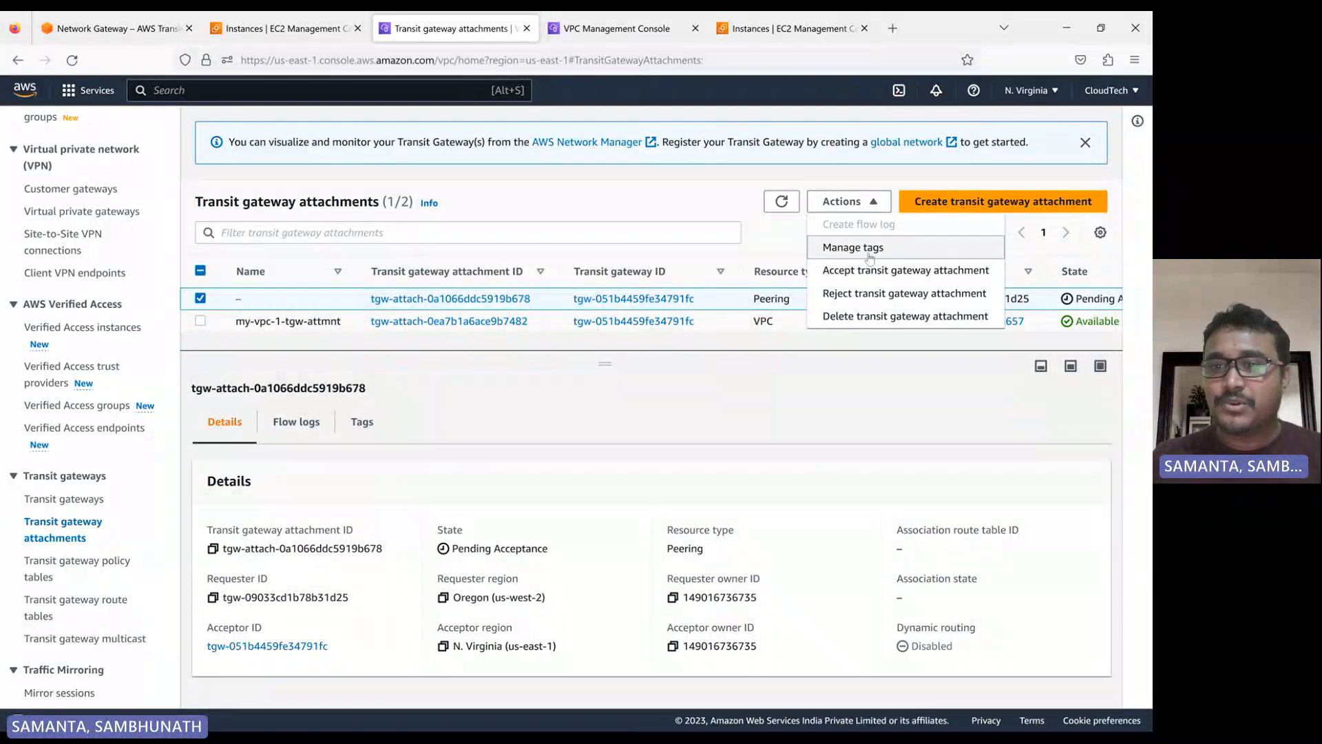
click(852, 276)
click(998, 449)
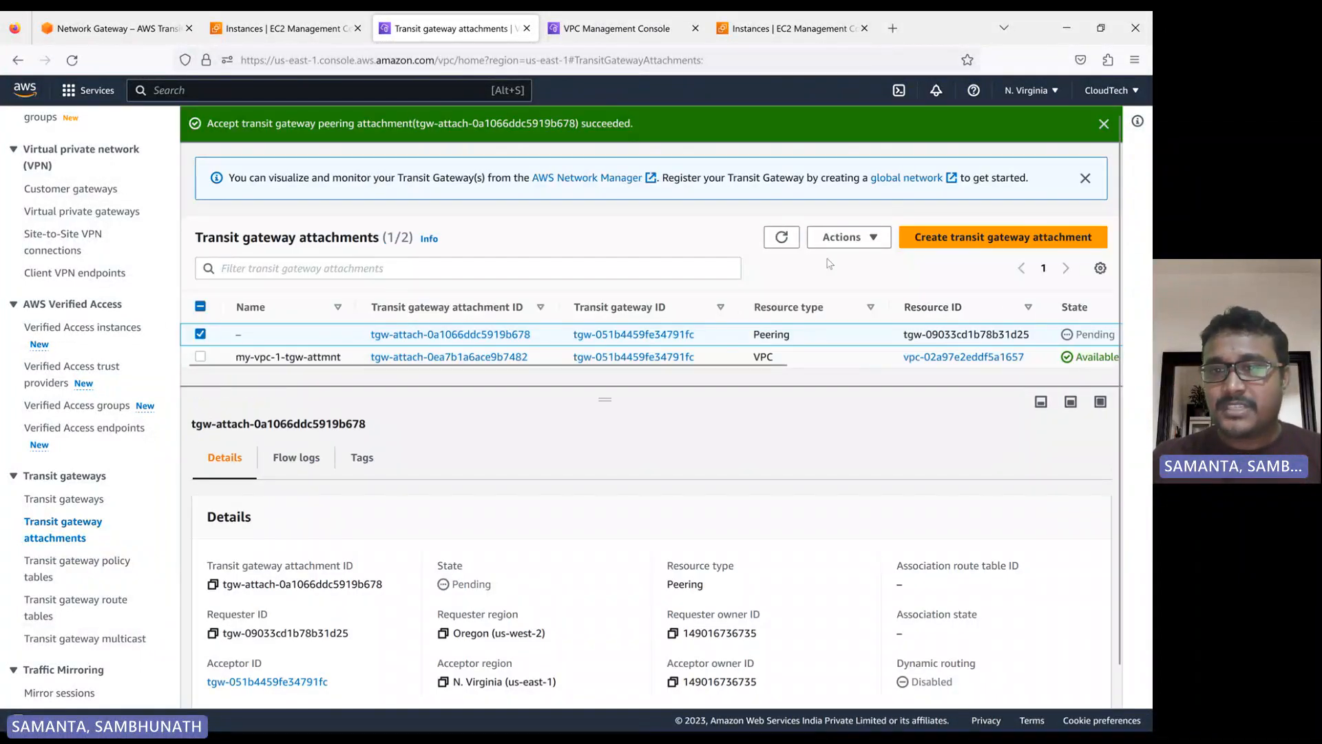
Refresh the attachment lists in N. Virginia and Oregon to check the peering attachment's state on both sides
click(781, 238)
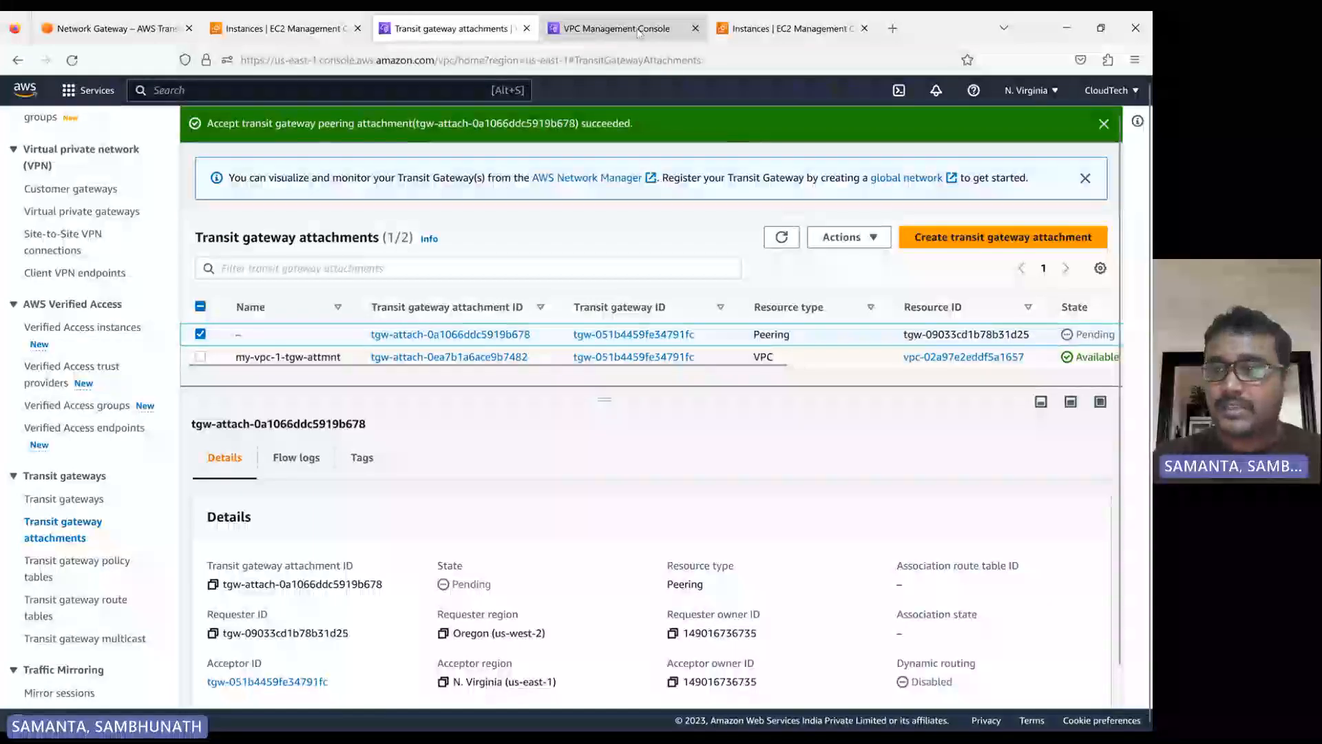
click(639, 28)
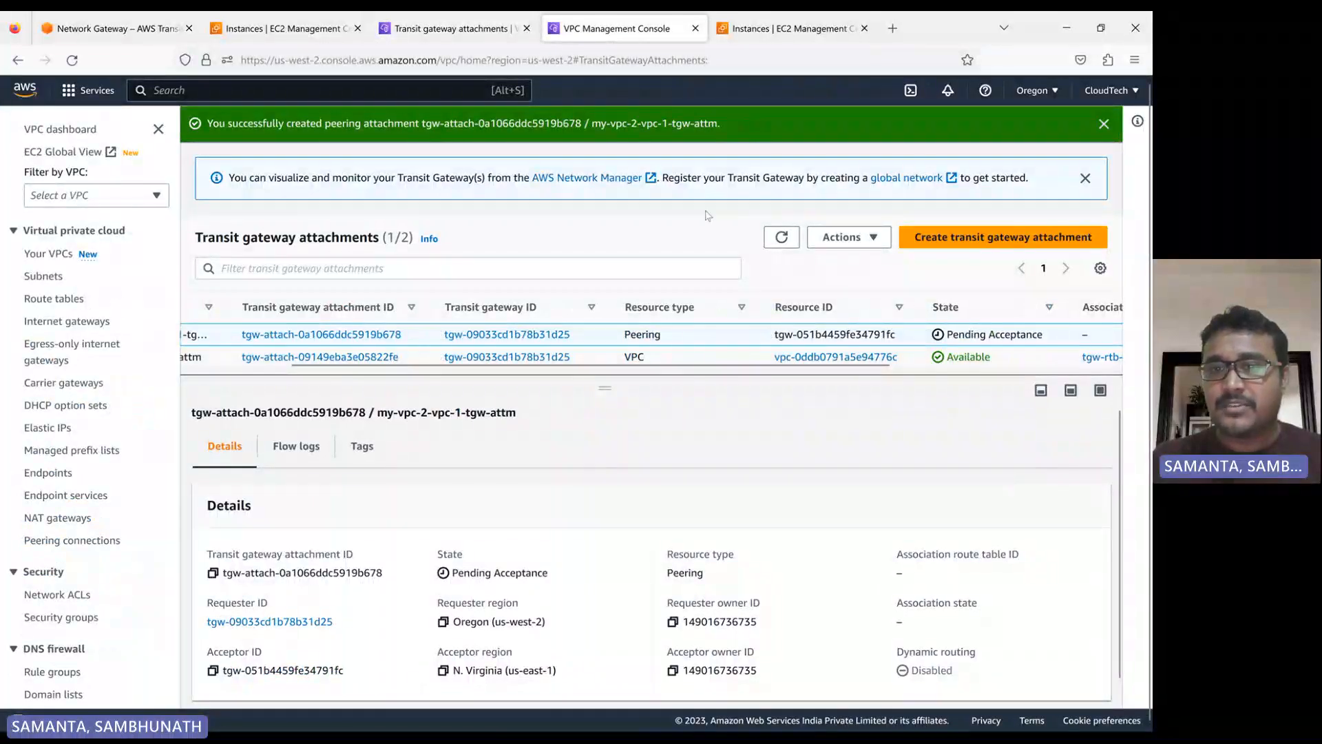
click(781, 237)
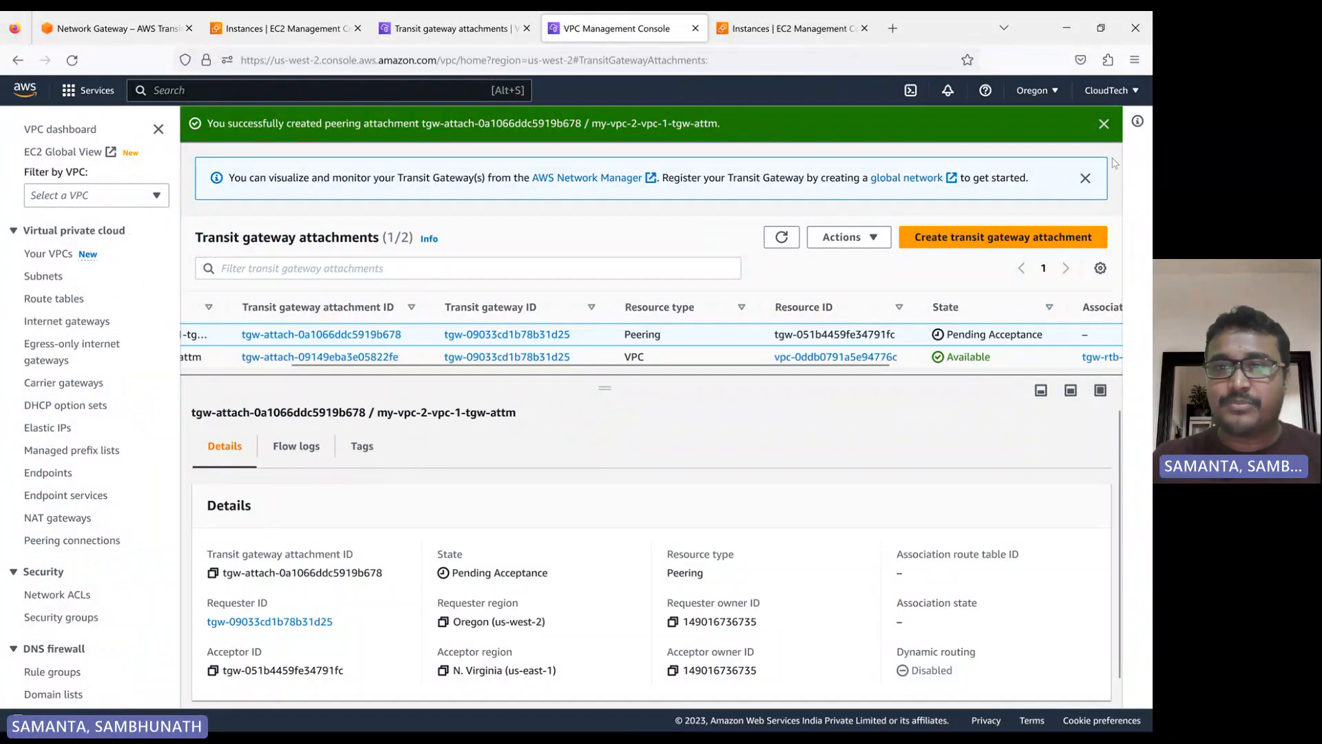
click(781, 237)
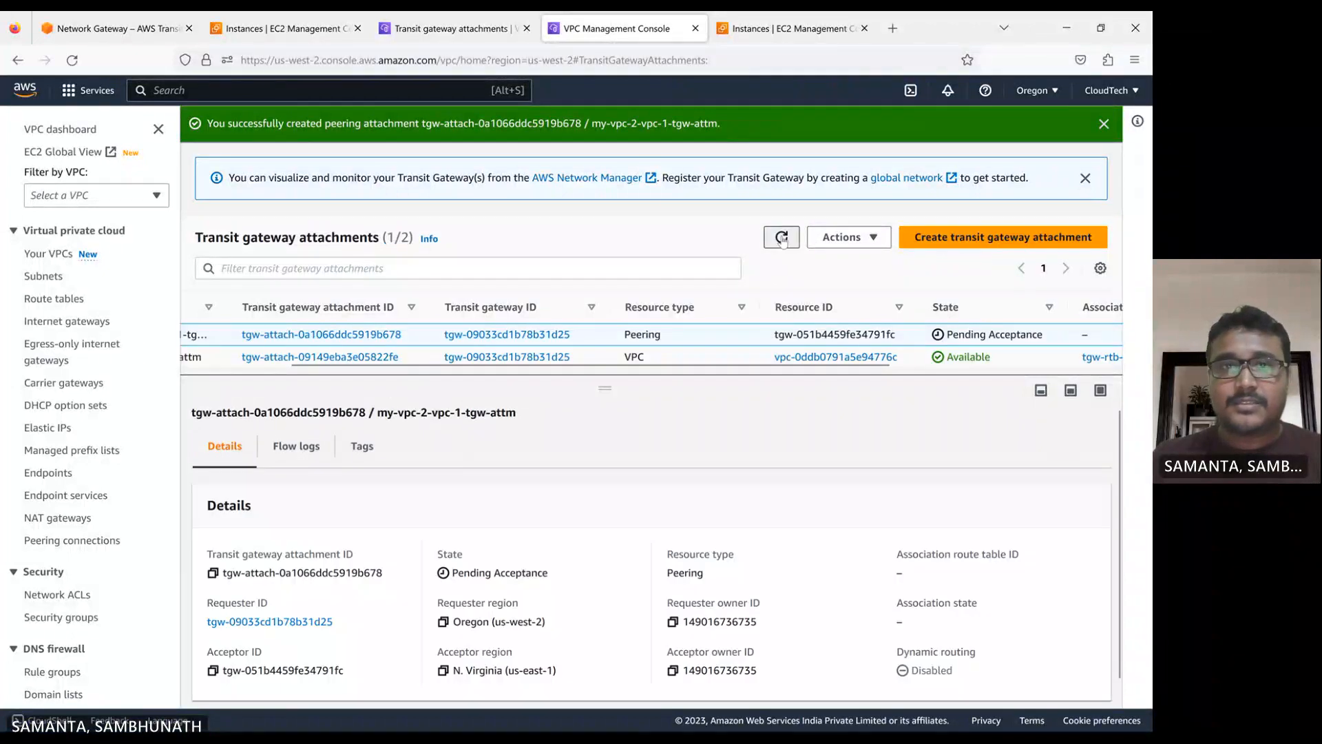
Recheck the peering attachment's state by reloading the transit gateway attachments alternately in the N. Virginia and Oregon consoles
key(ctrl+shift+Tab)
click(782, 237)
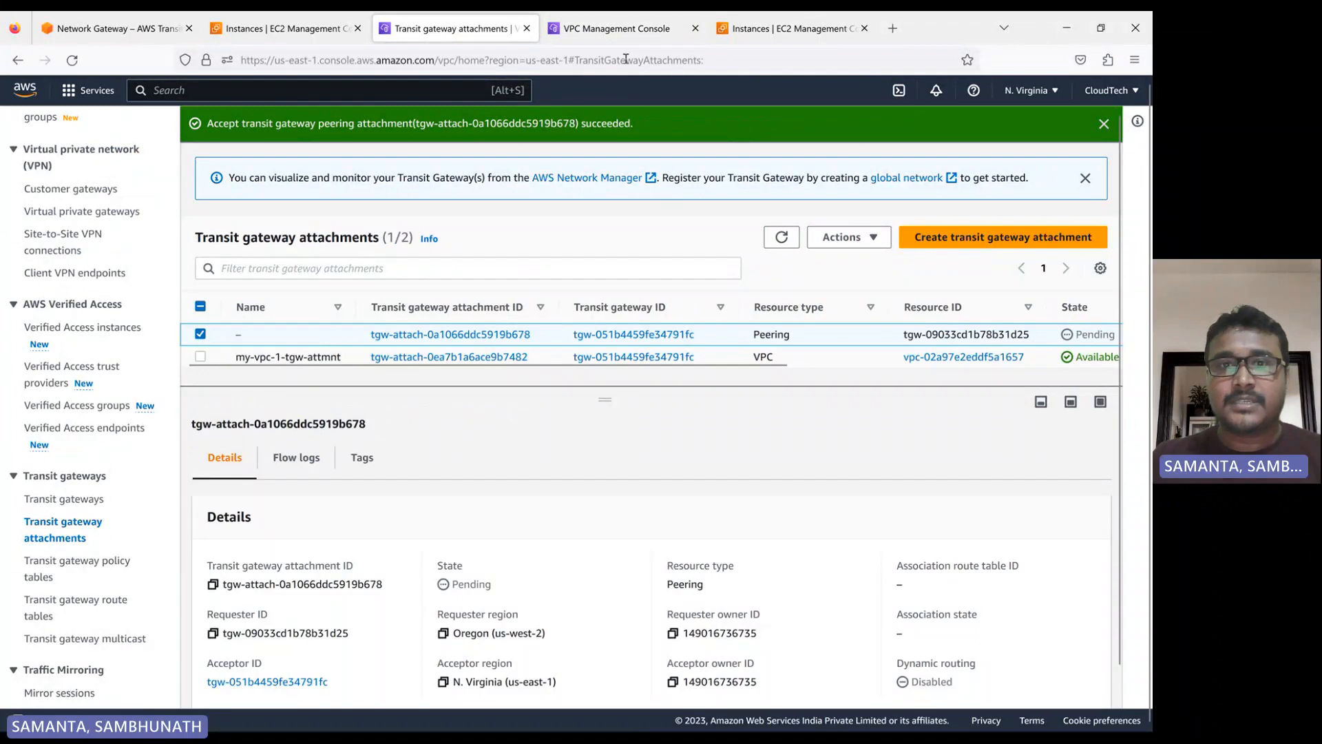
key(ctrl+Tab)
click(783, 241)
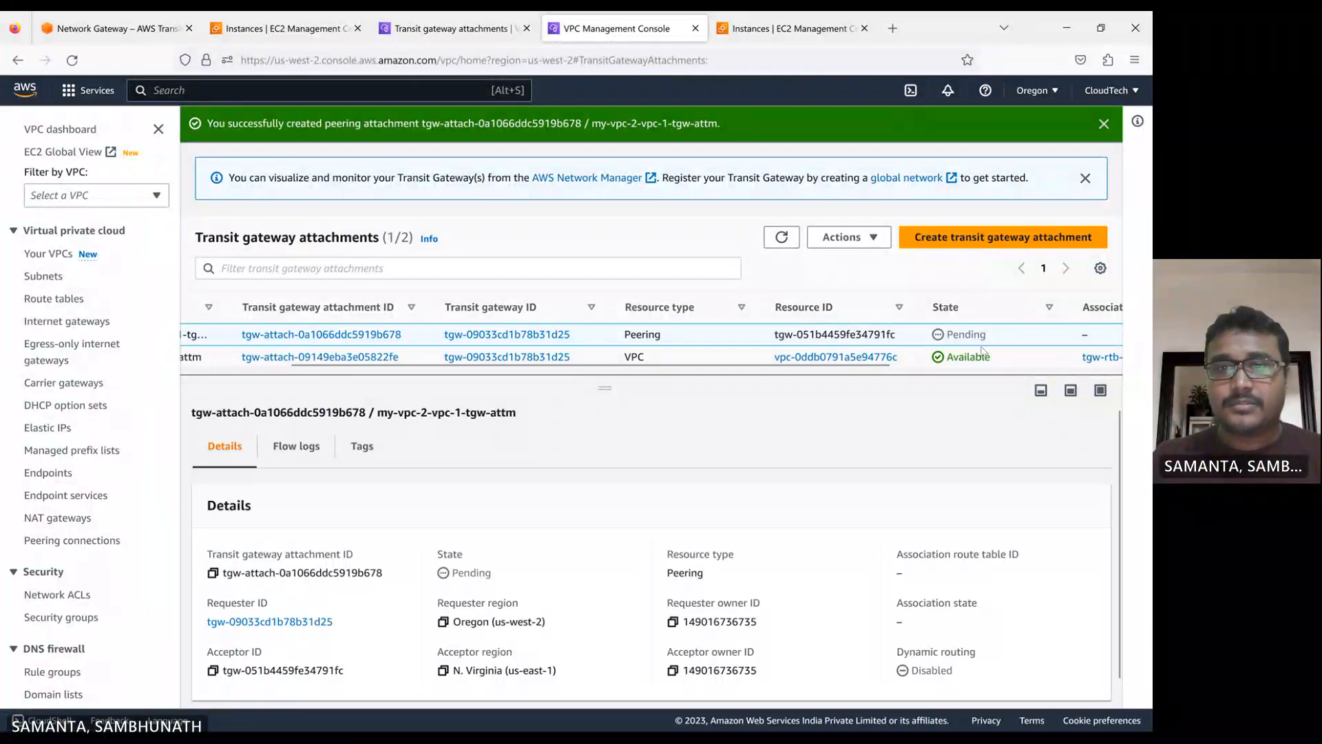
key(ctrl+shift+Tab)
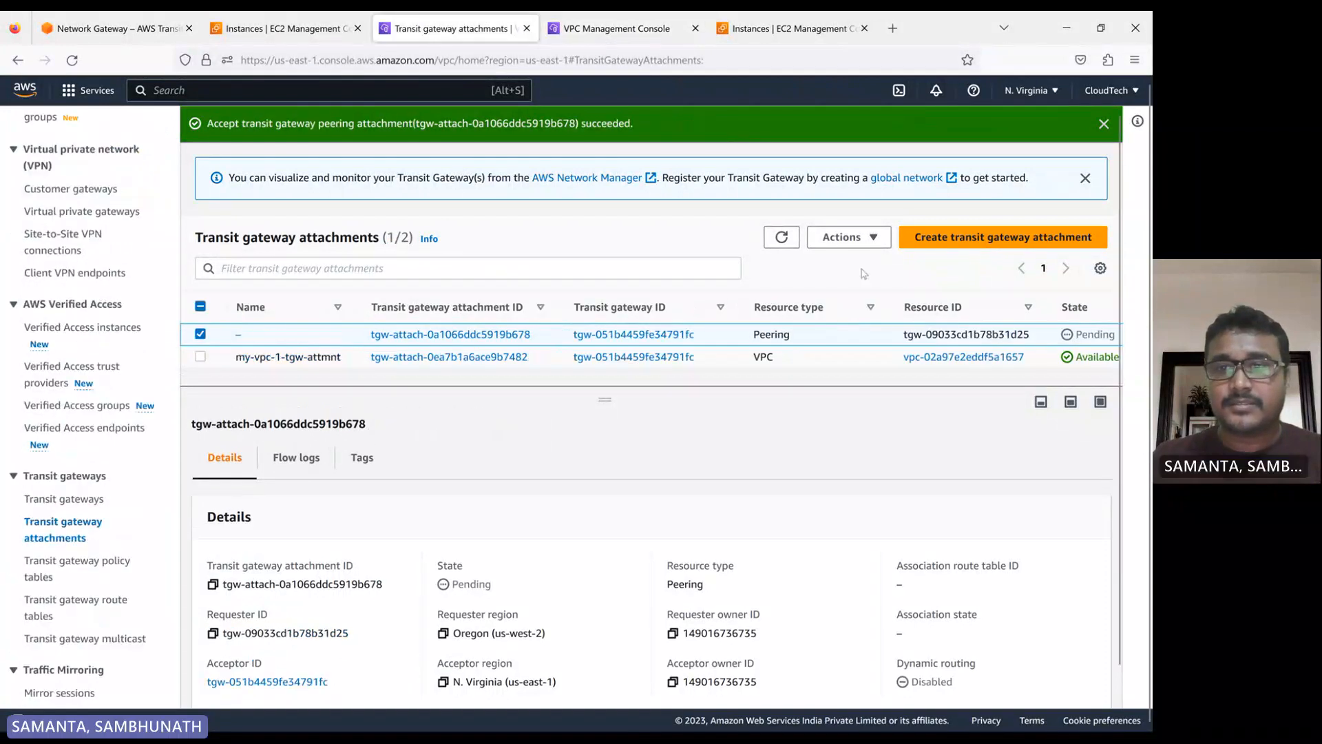
click(781, 238)
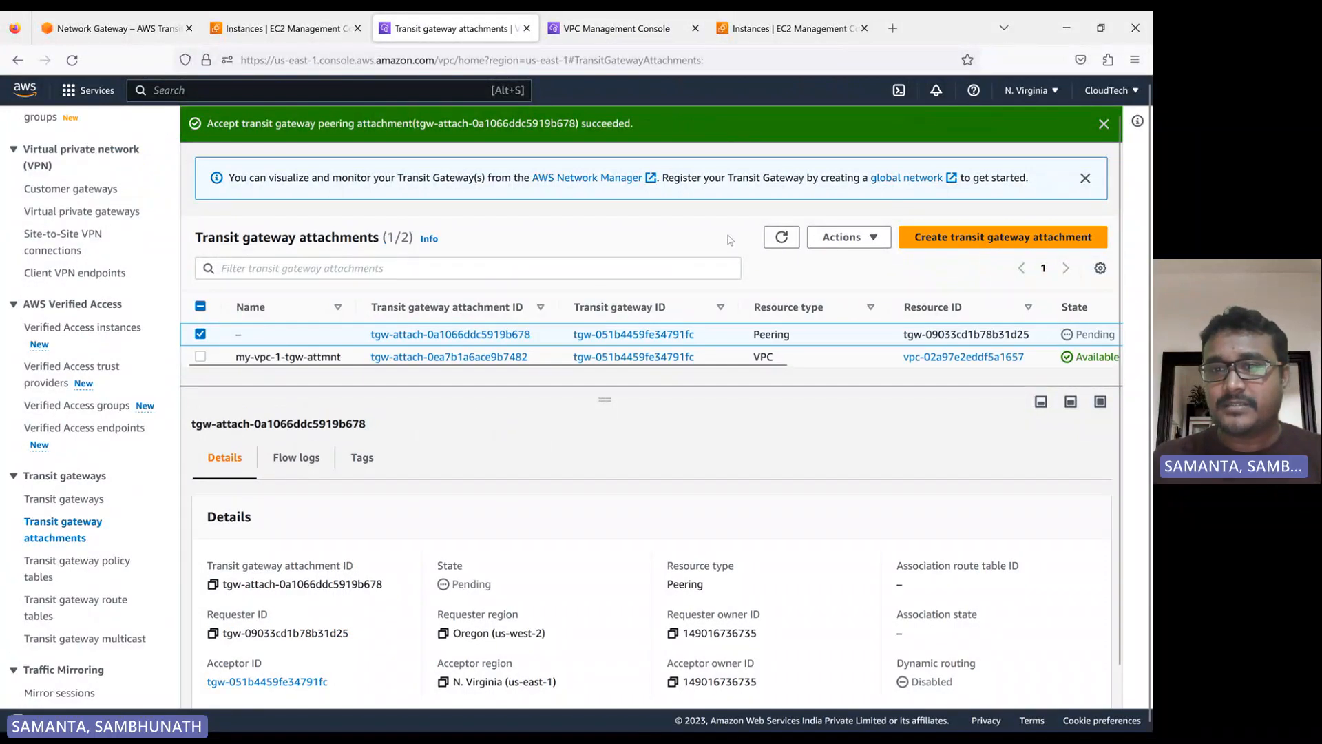
click(781, 237)
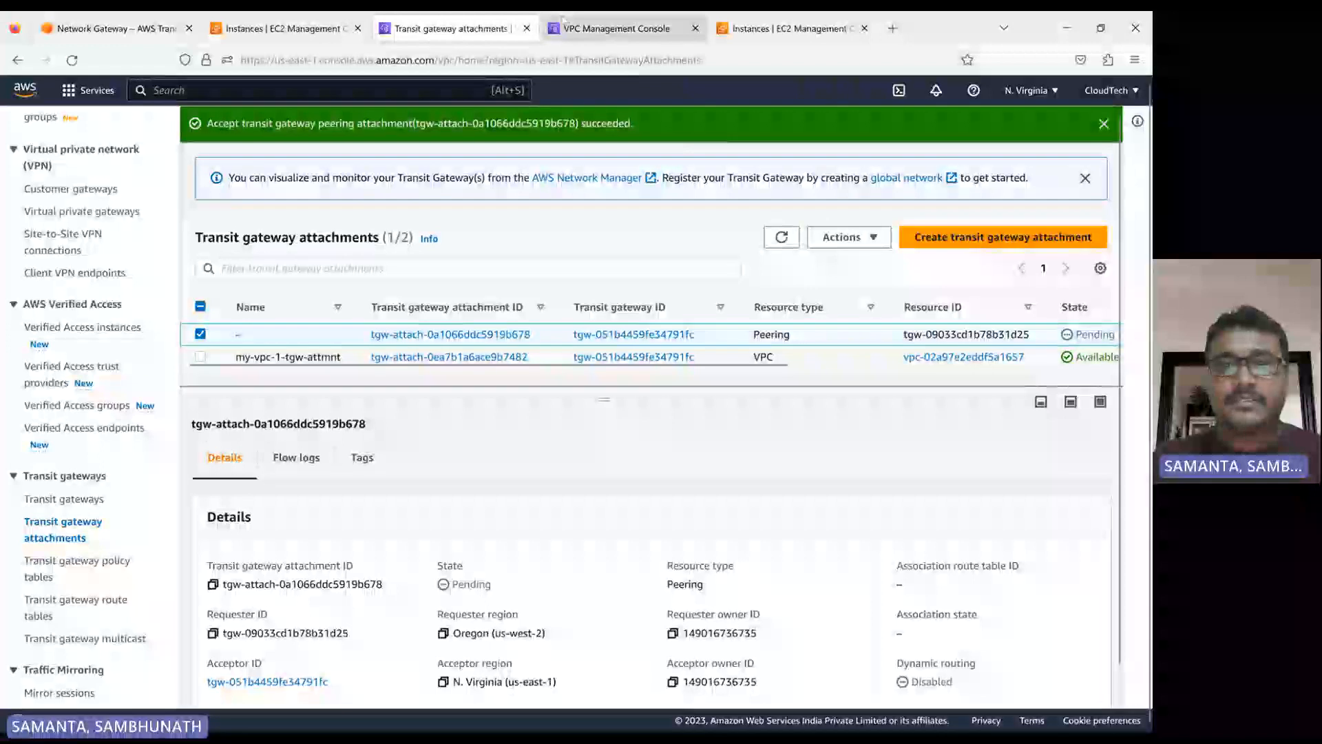
click(625, 29)
click(778, 238)
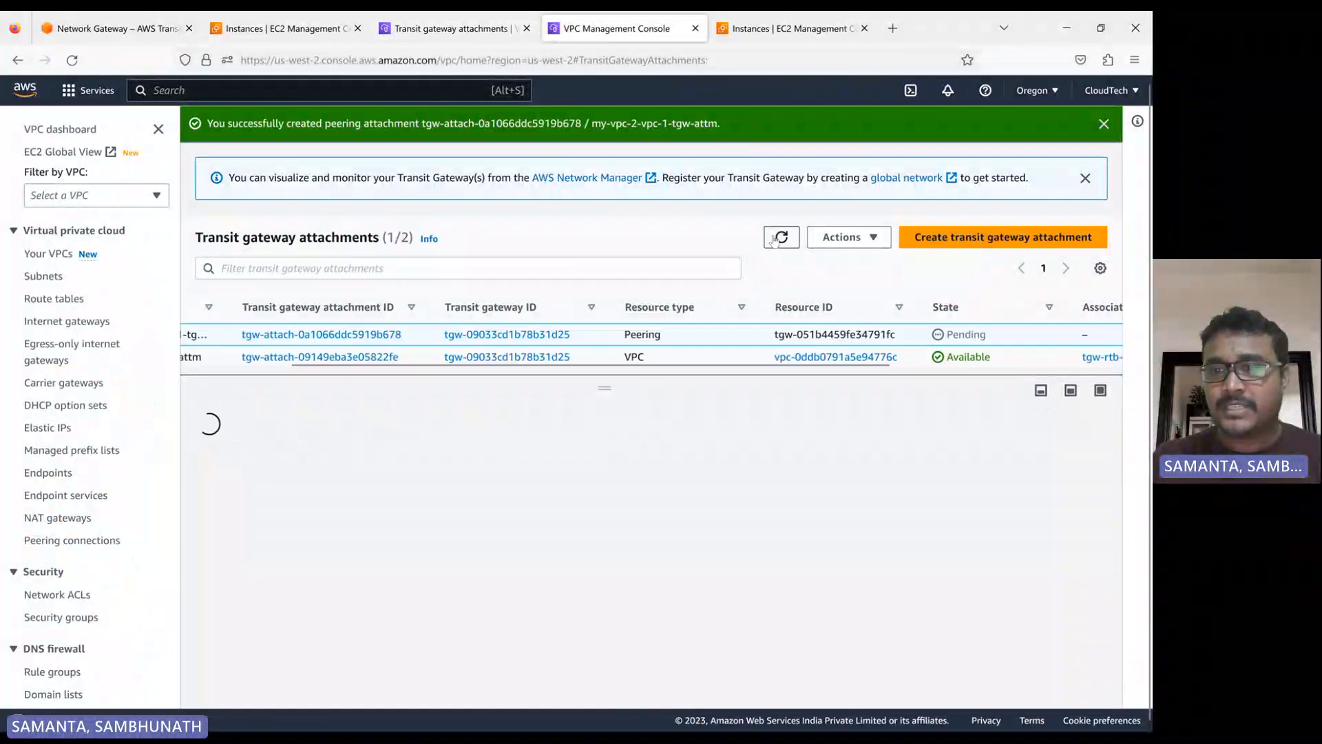
Select the N. Virginia transit gateway route table and check its routes
click(448, 29)
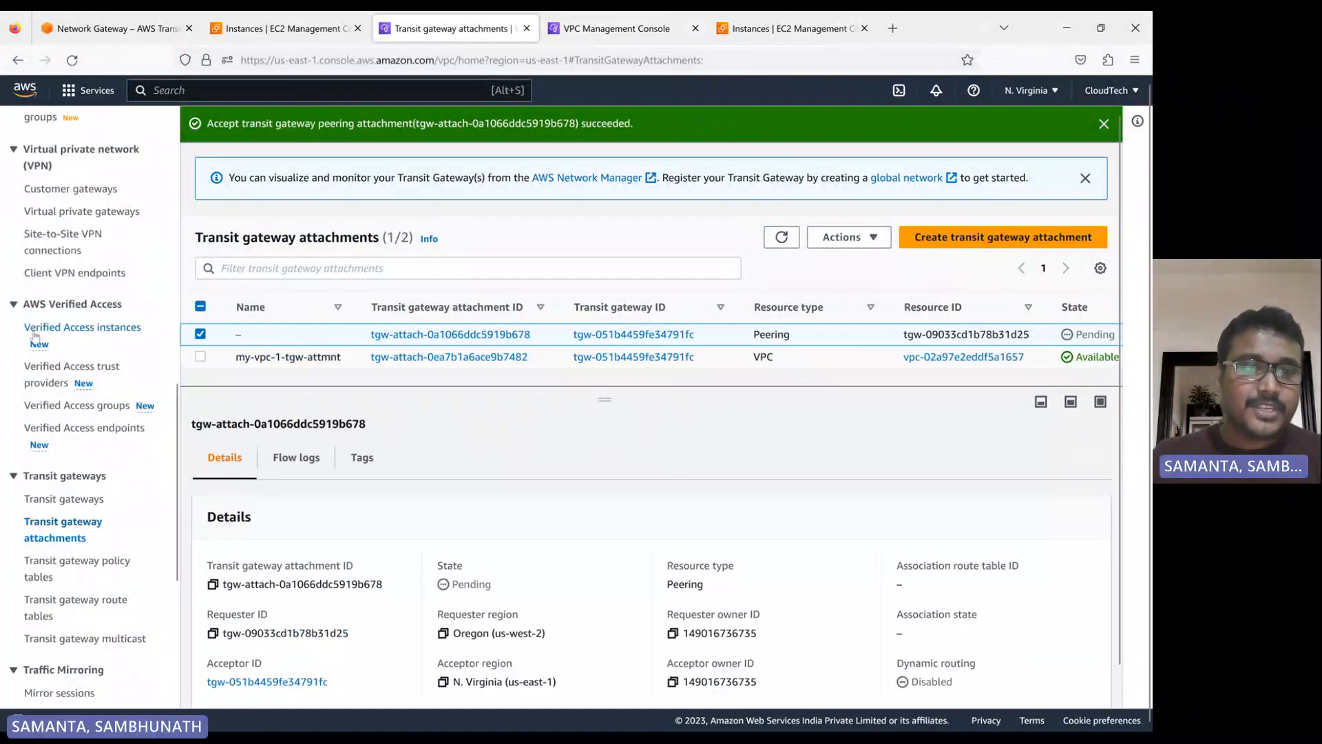
scroll(100, 449, down, 3)
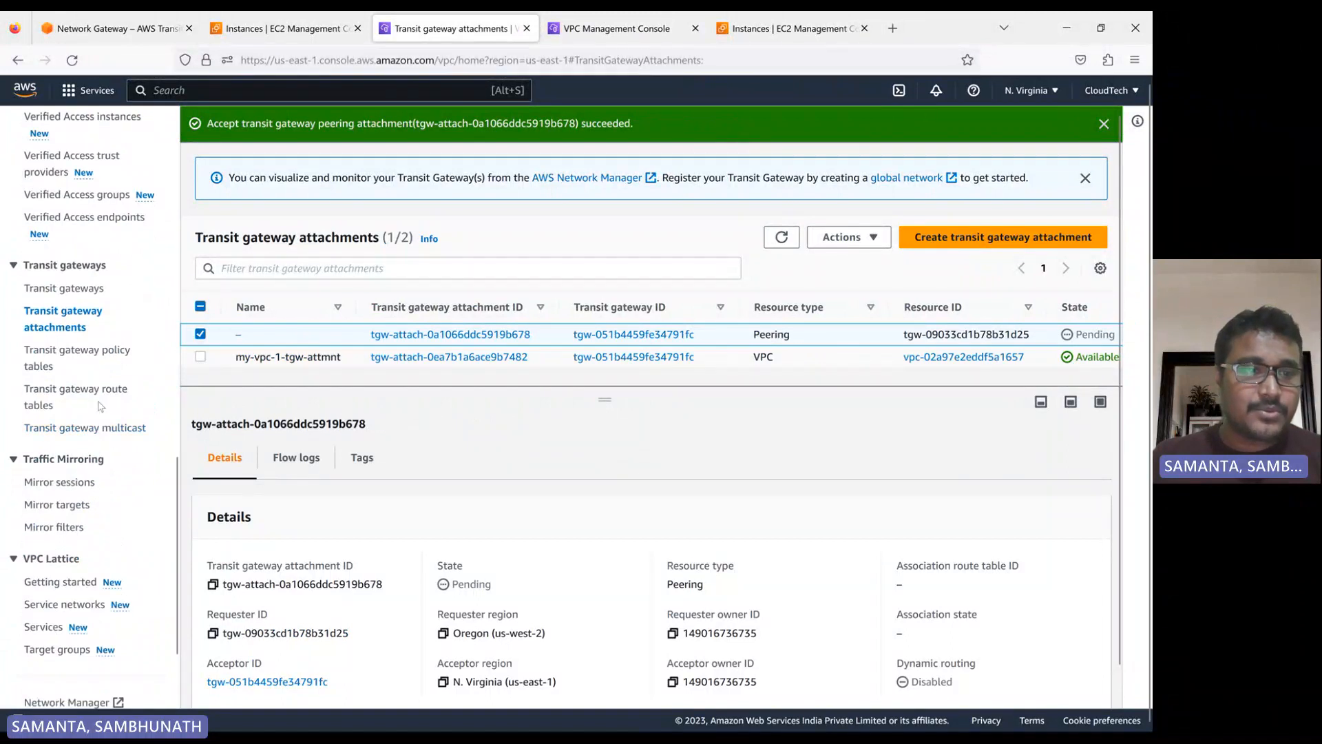
click(71, 397)
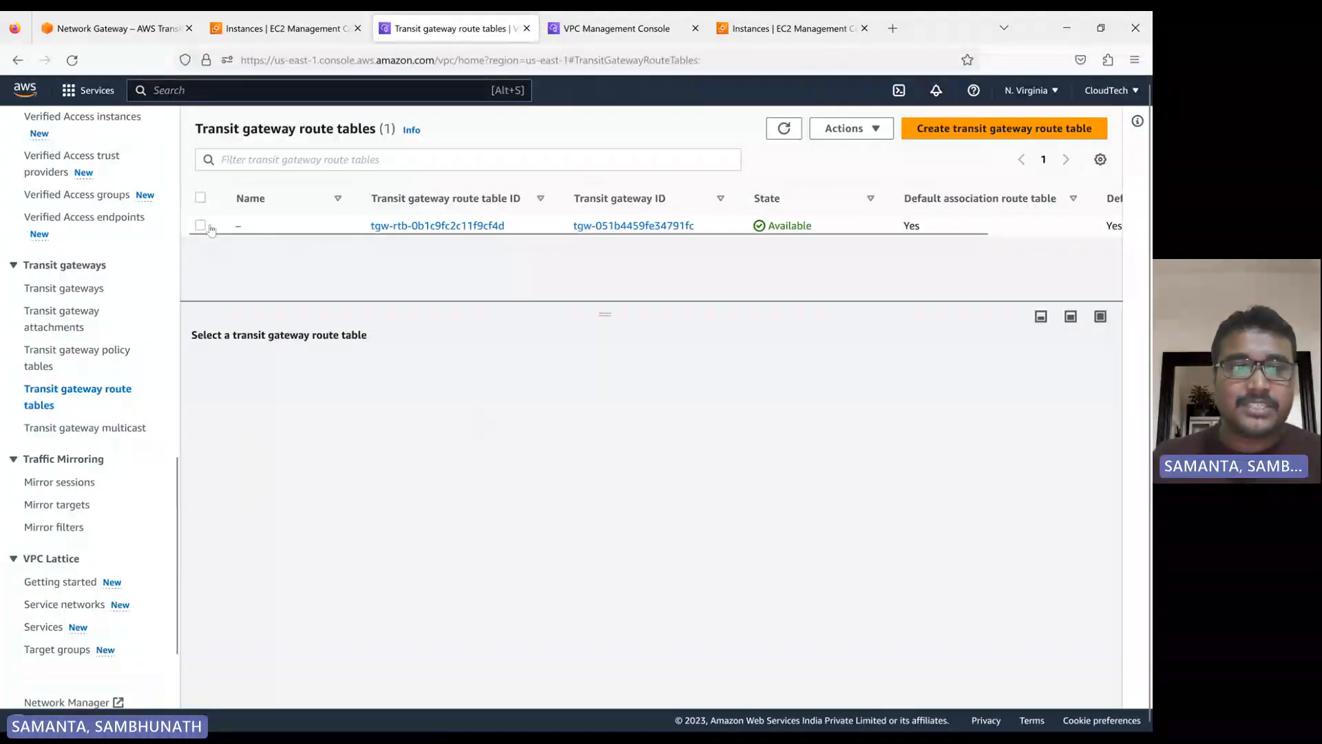
click(199, 225)
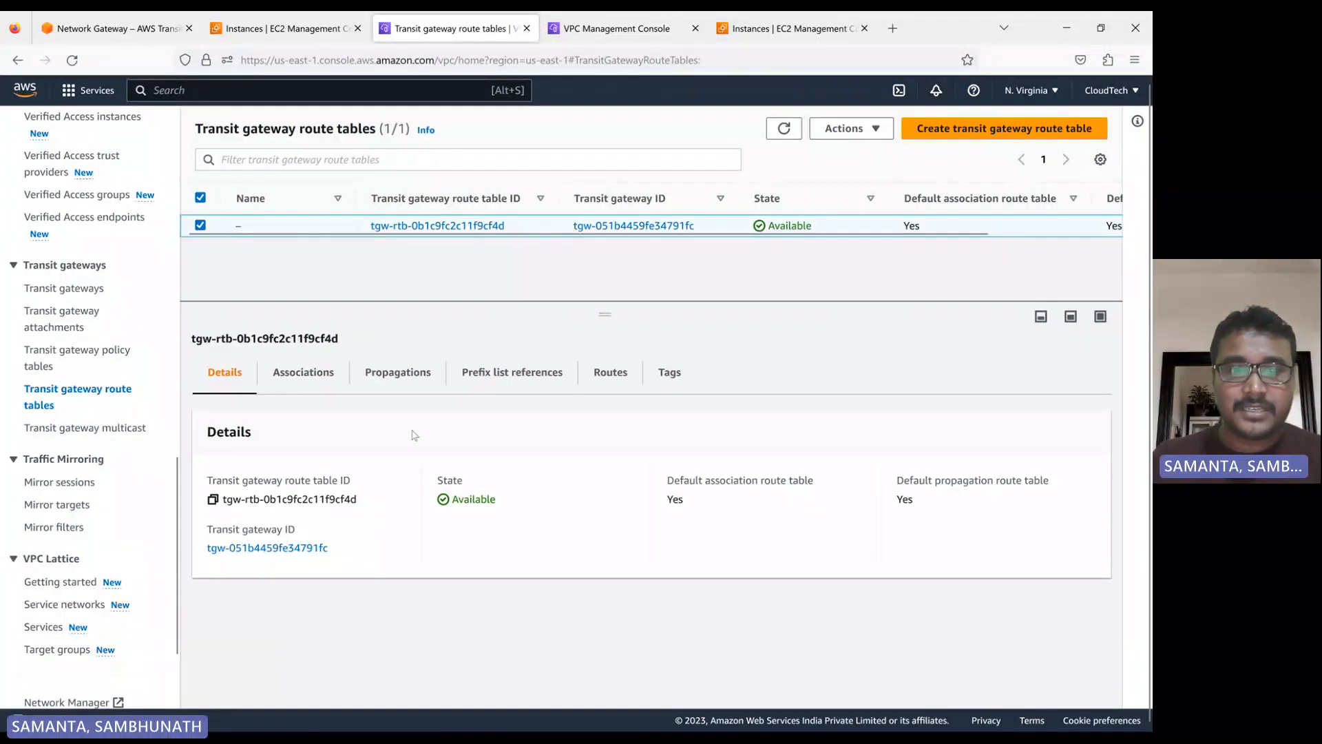
click(609, 372)
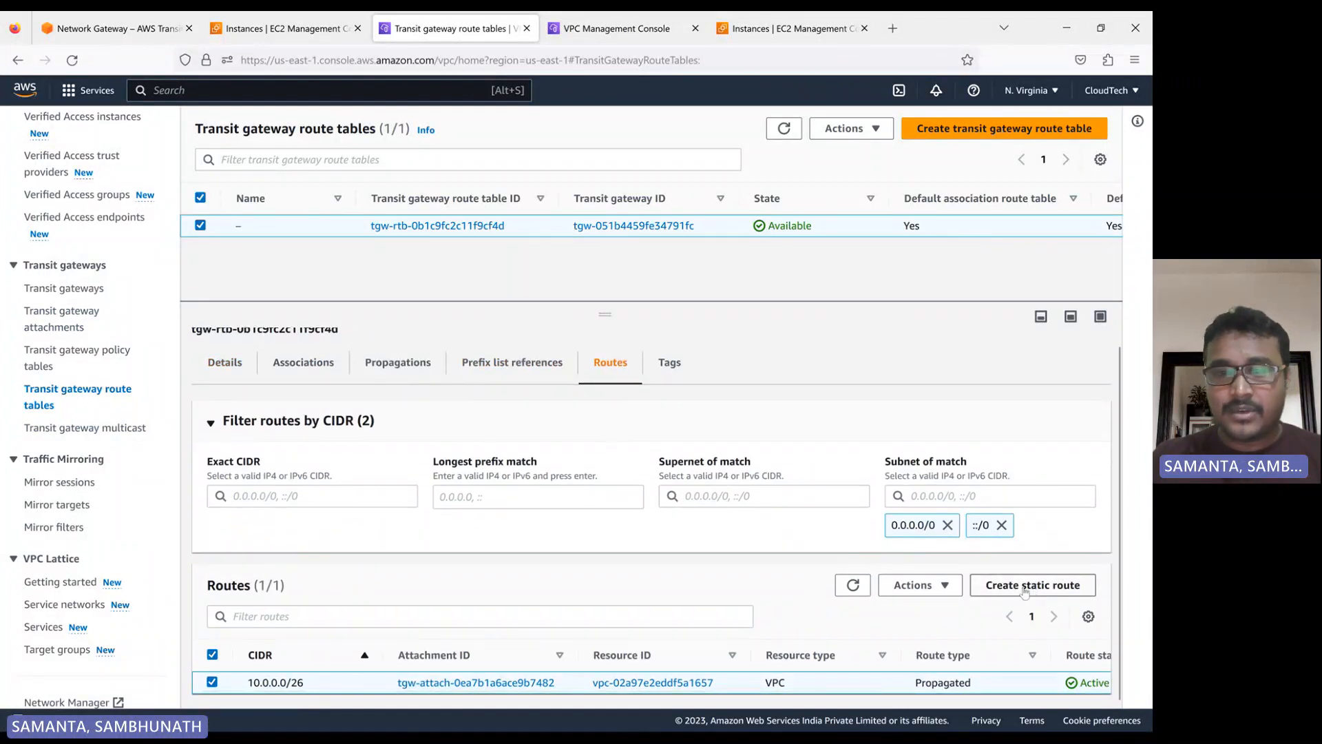
Select my-vpc-1-rt among the N. Virginia VPC route tables and show its routes in an enlarged details pane
scroll(95, 422, up, 5)
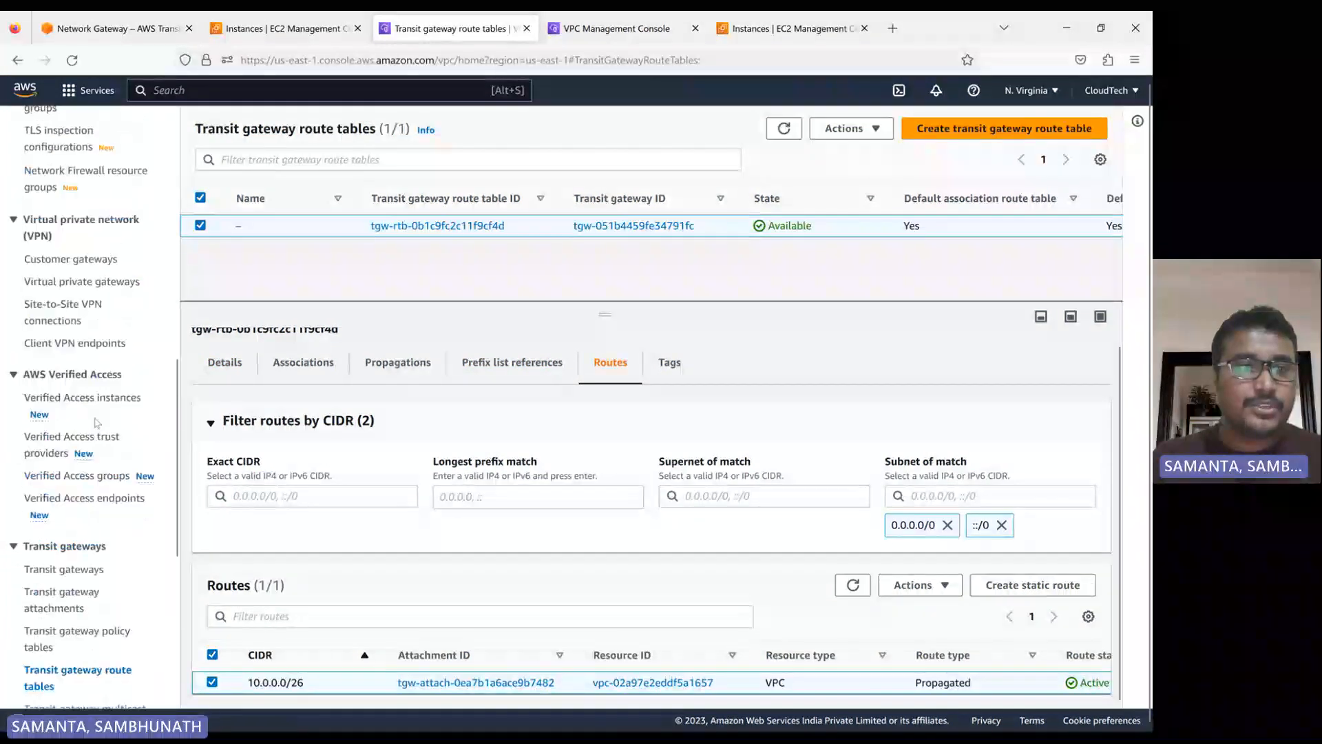
scroll(96, 423, up, 6)
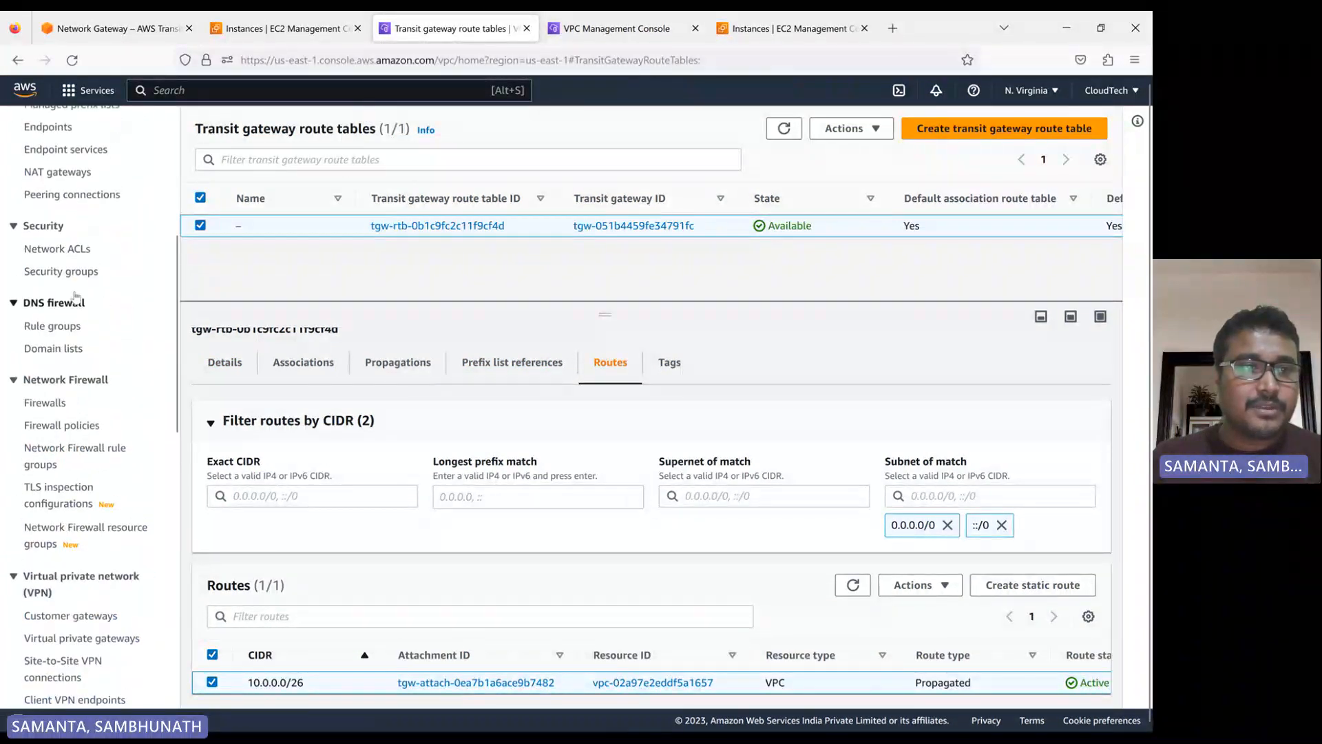
scroll(77, 297, up, 2)
click(61, 234)
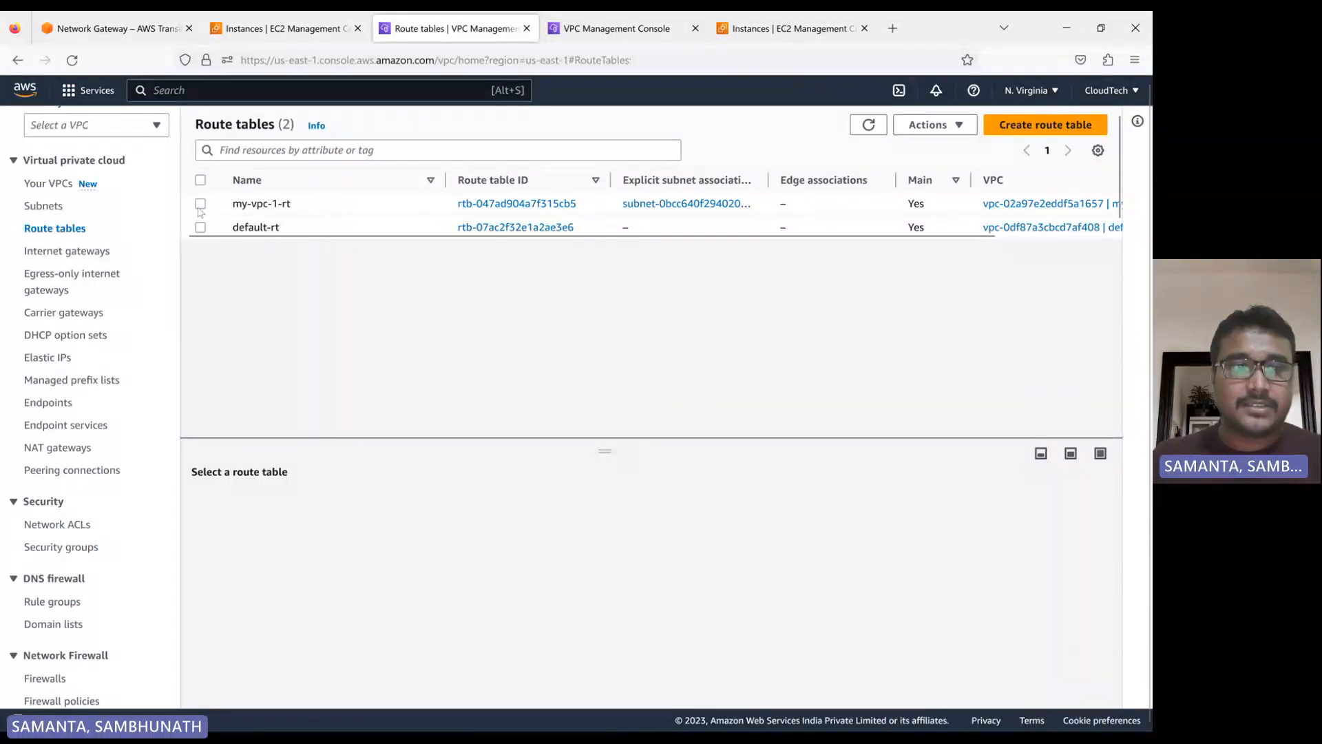
click(201, 204)
click(302, 505)
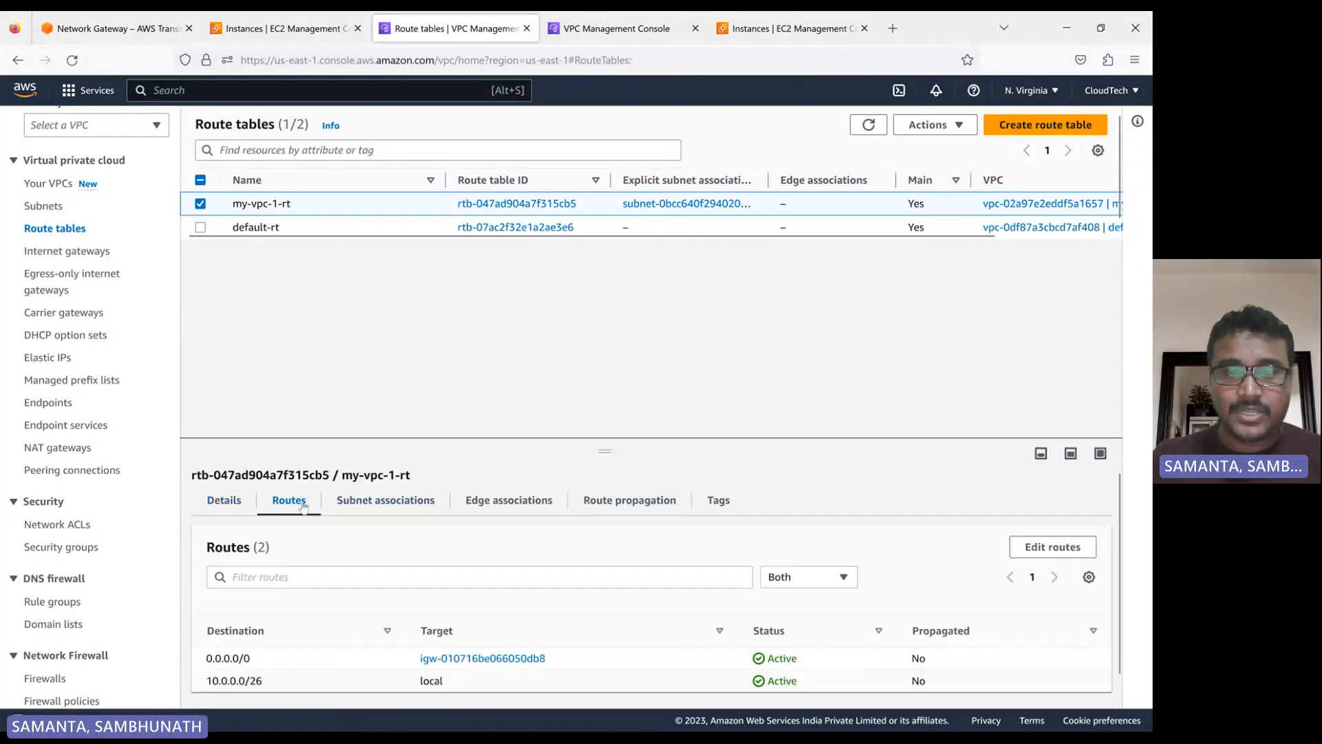
drag(606, 453, 606, 313)
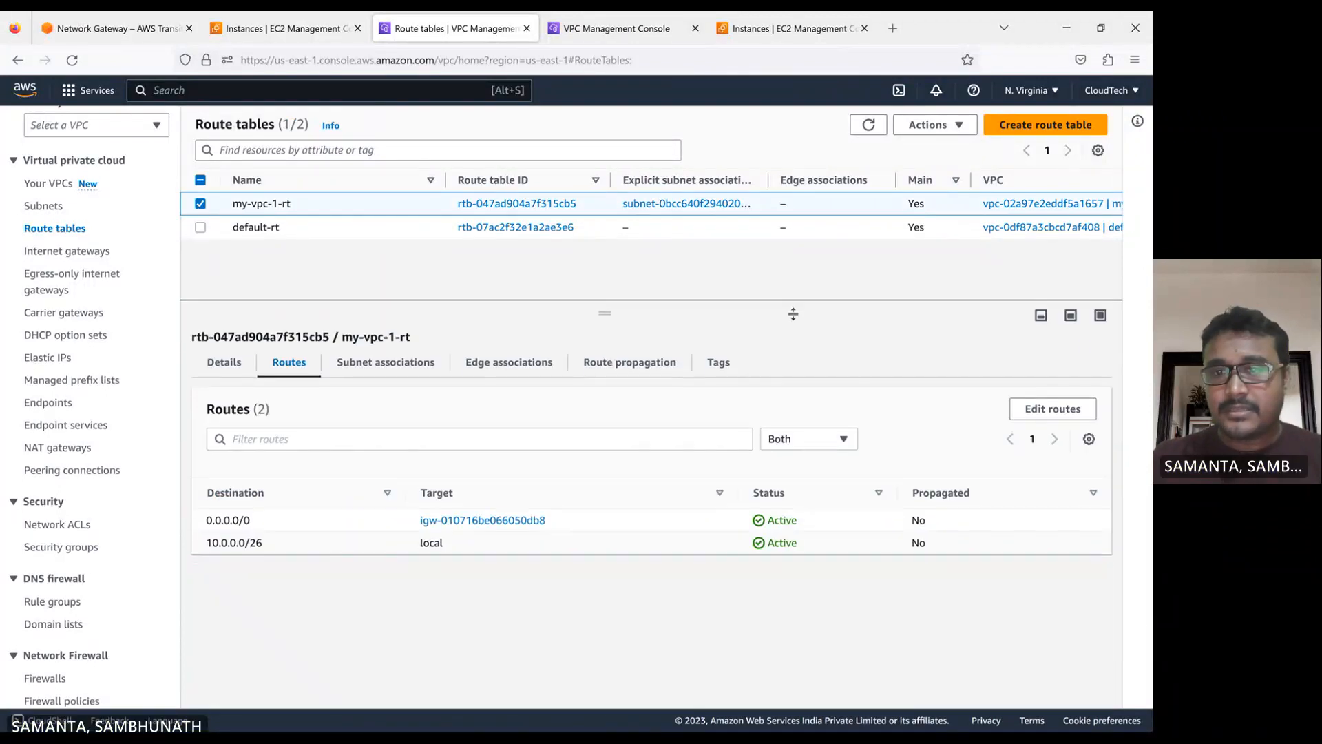
Add a route to my-vpc-1-rt with destination 20.0.0.0/26 and transit gateway tgw-051b4459fe34791fc as target, and save the changes
click(1052, 410)
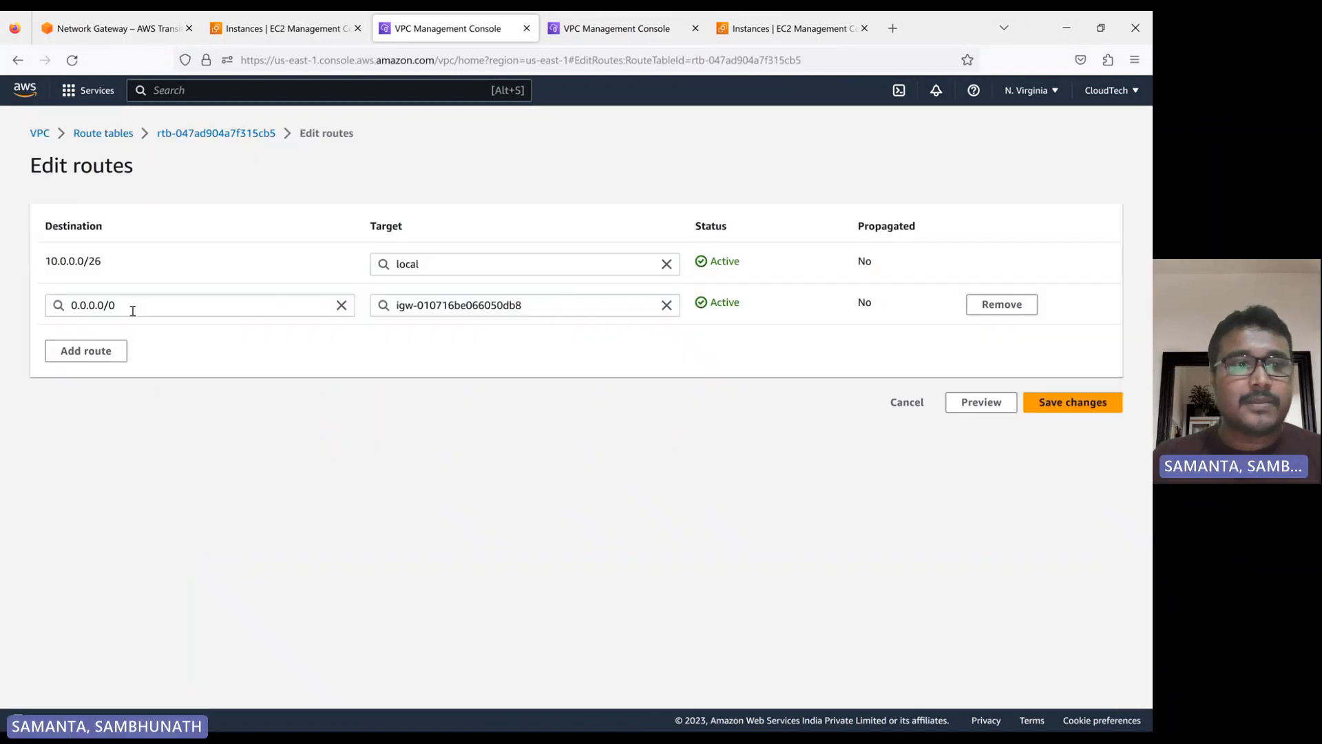
click(87, 351)
click(89, 354)
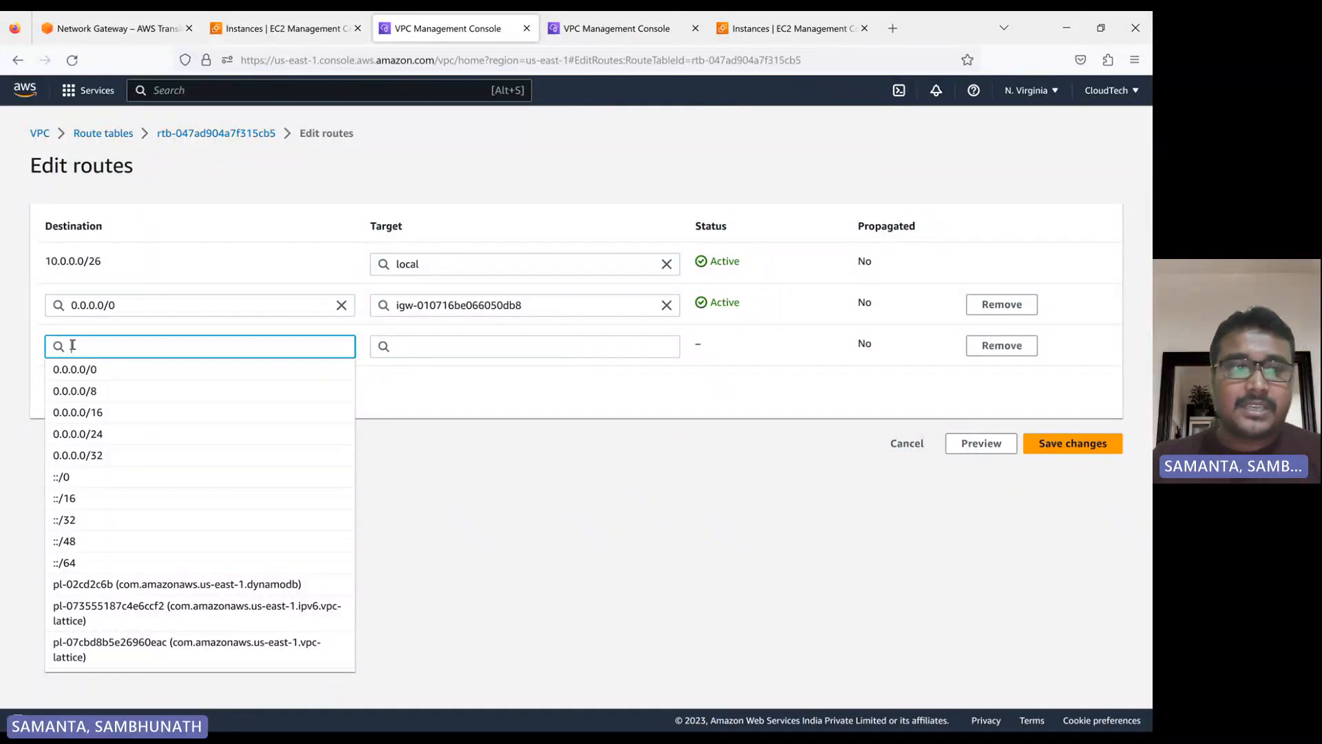
text(20)
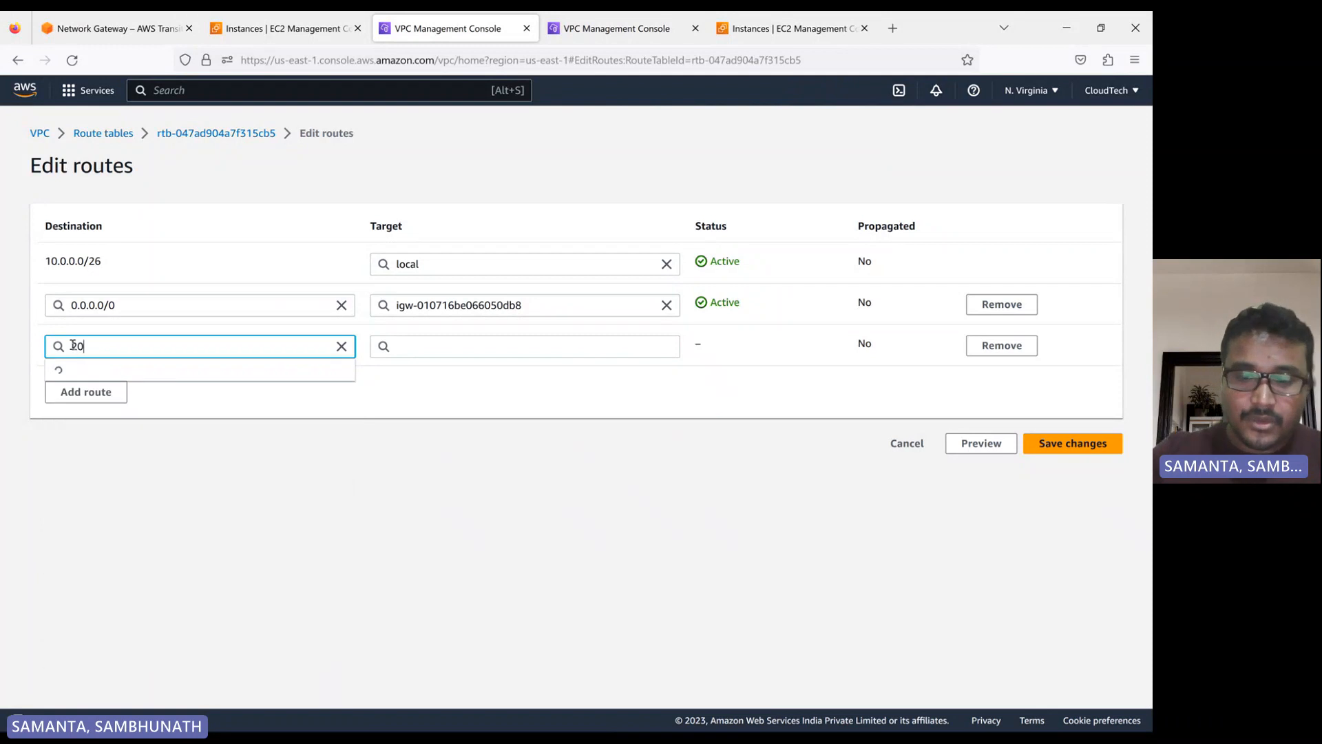
text(.0.0.0)
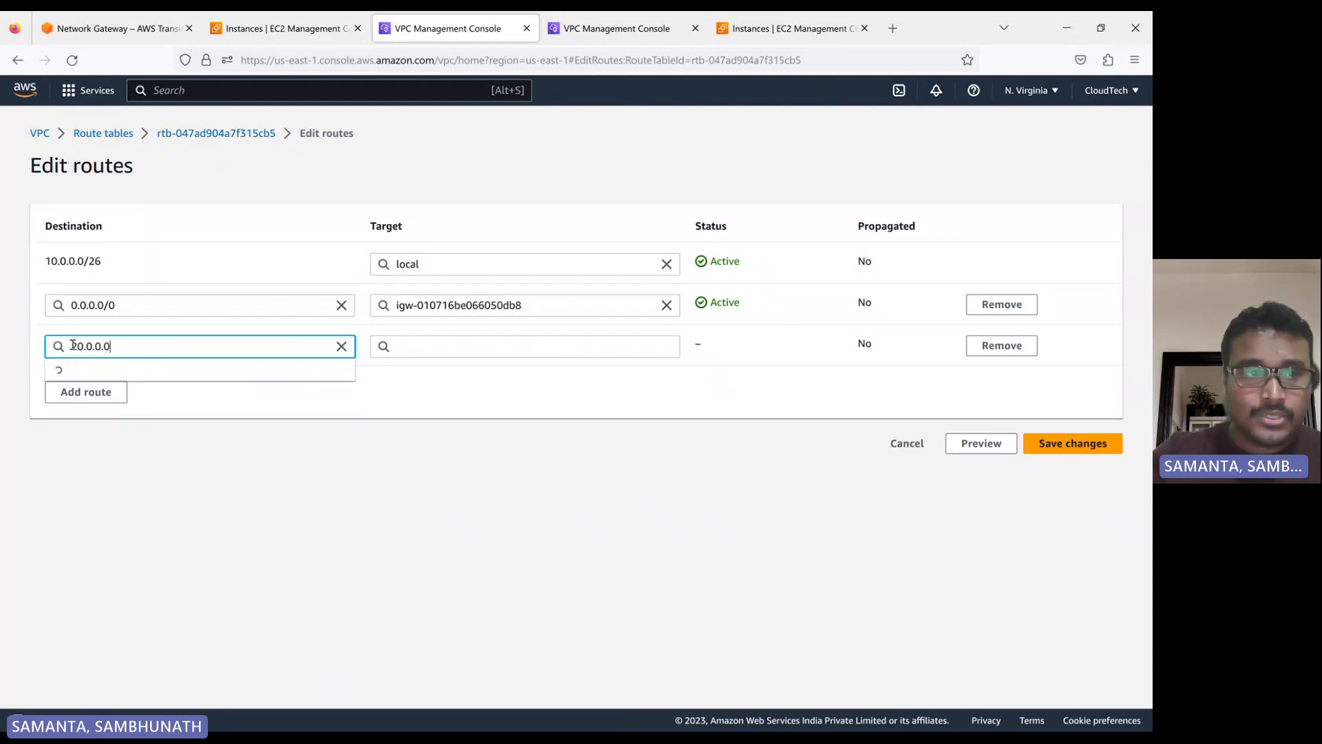
text(/26)
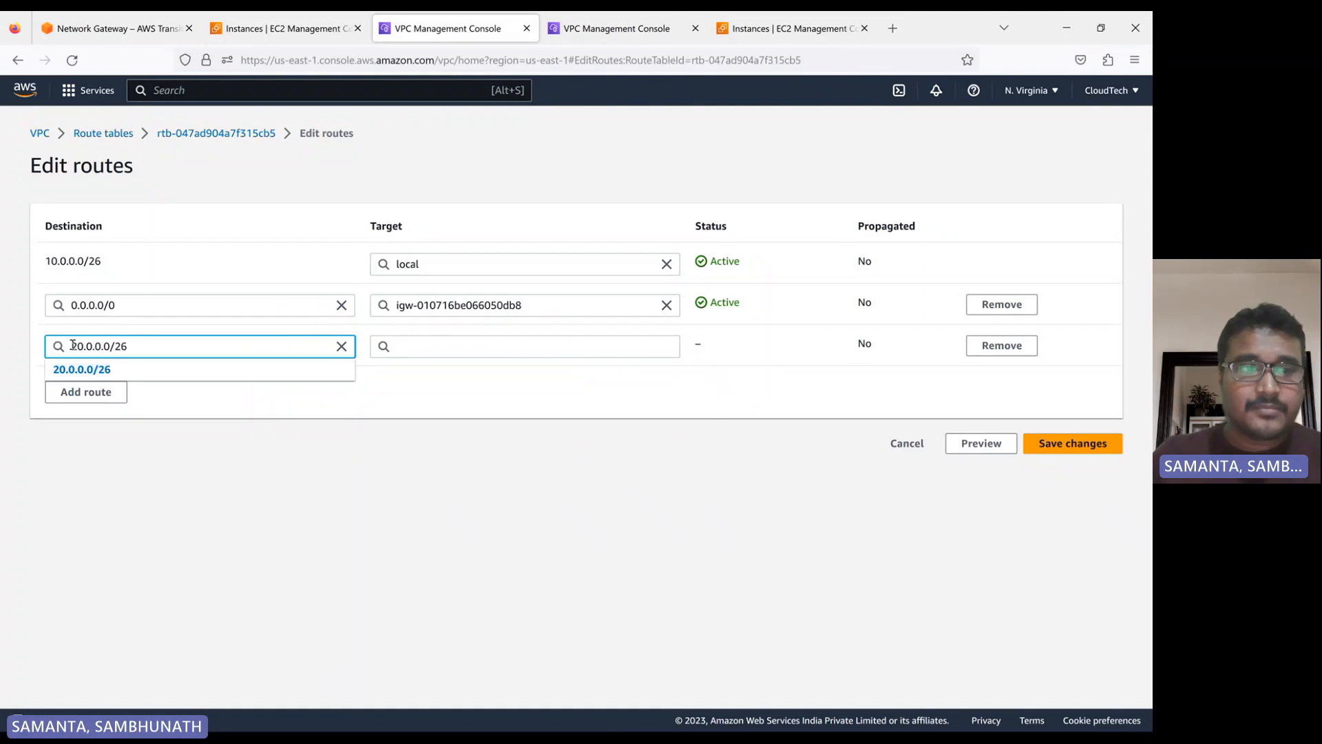
click(432, 347)
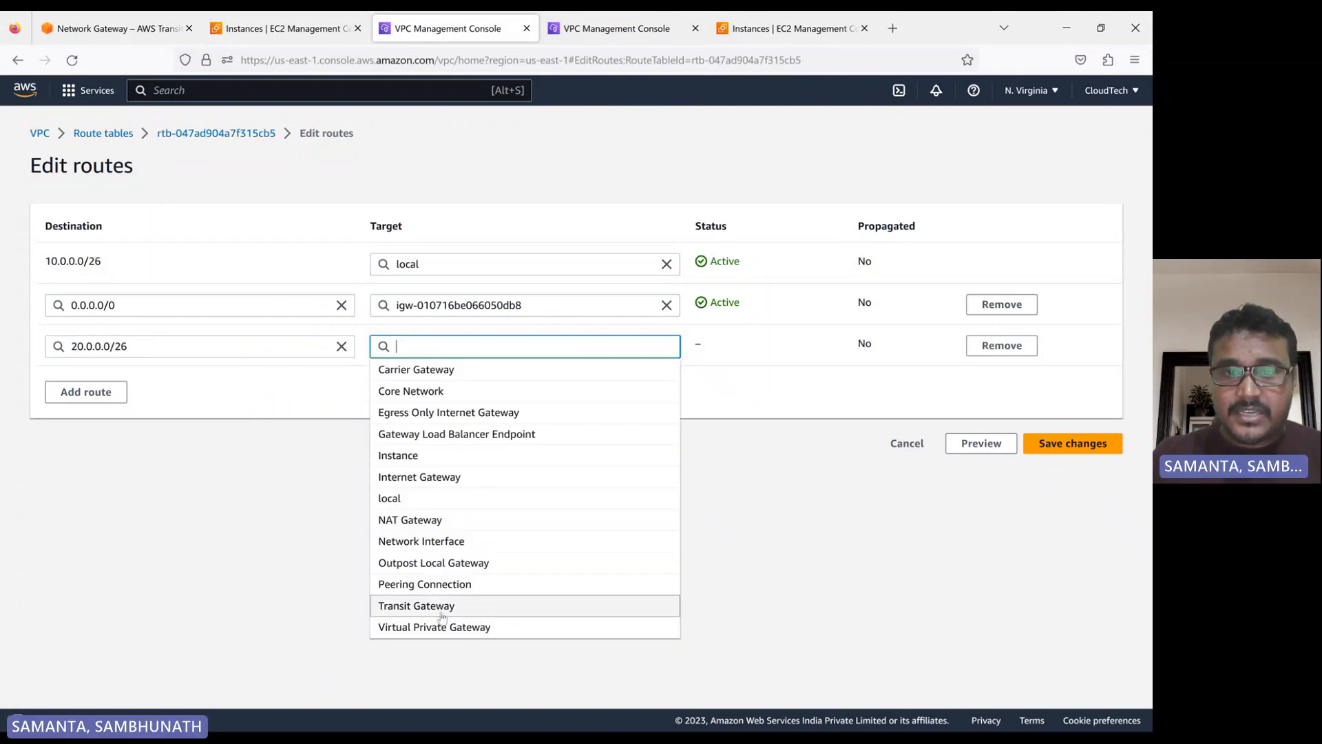
click(416, 605)
click(527, 370)
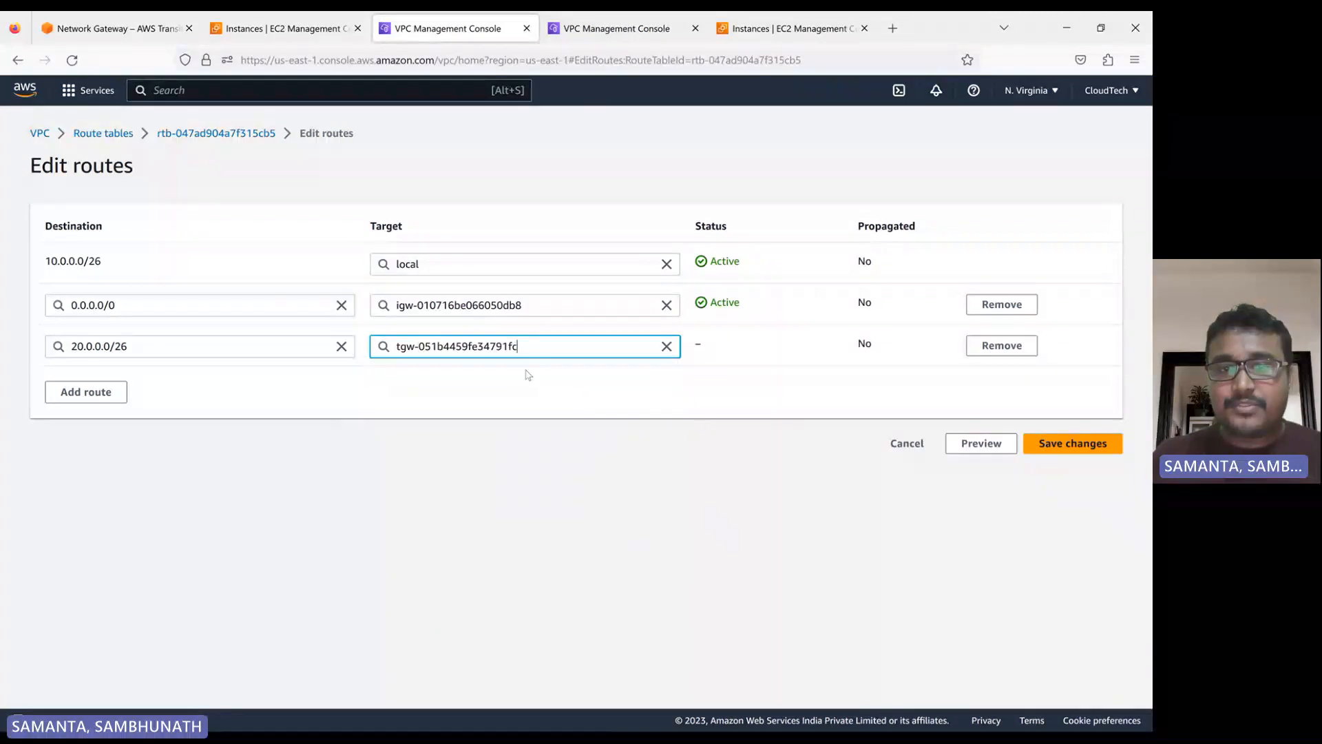
click(1118, 448)
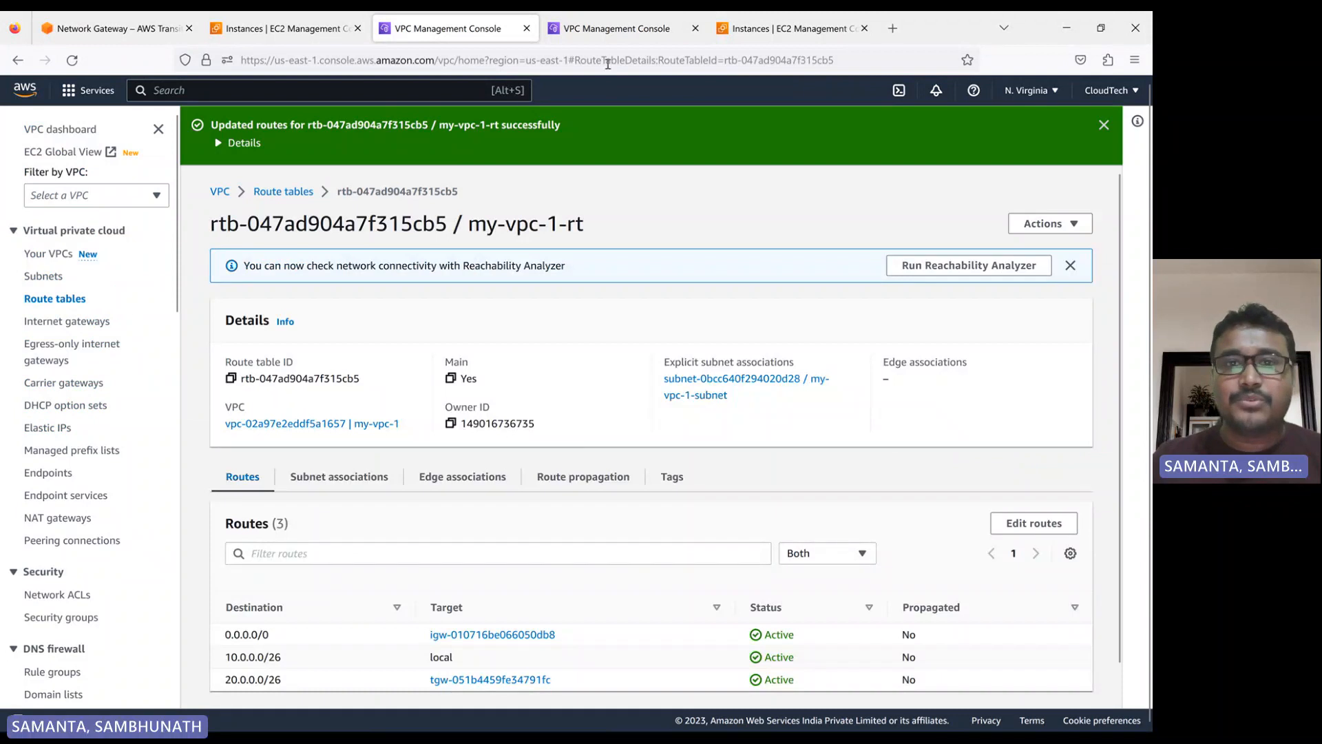
Switch to the Oregon VPC route tables, select my-vpc-2-rt and show its routes
click(610, 29)
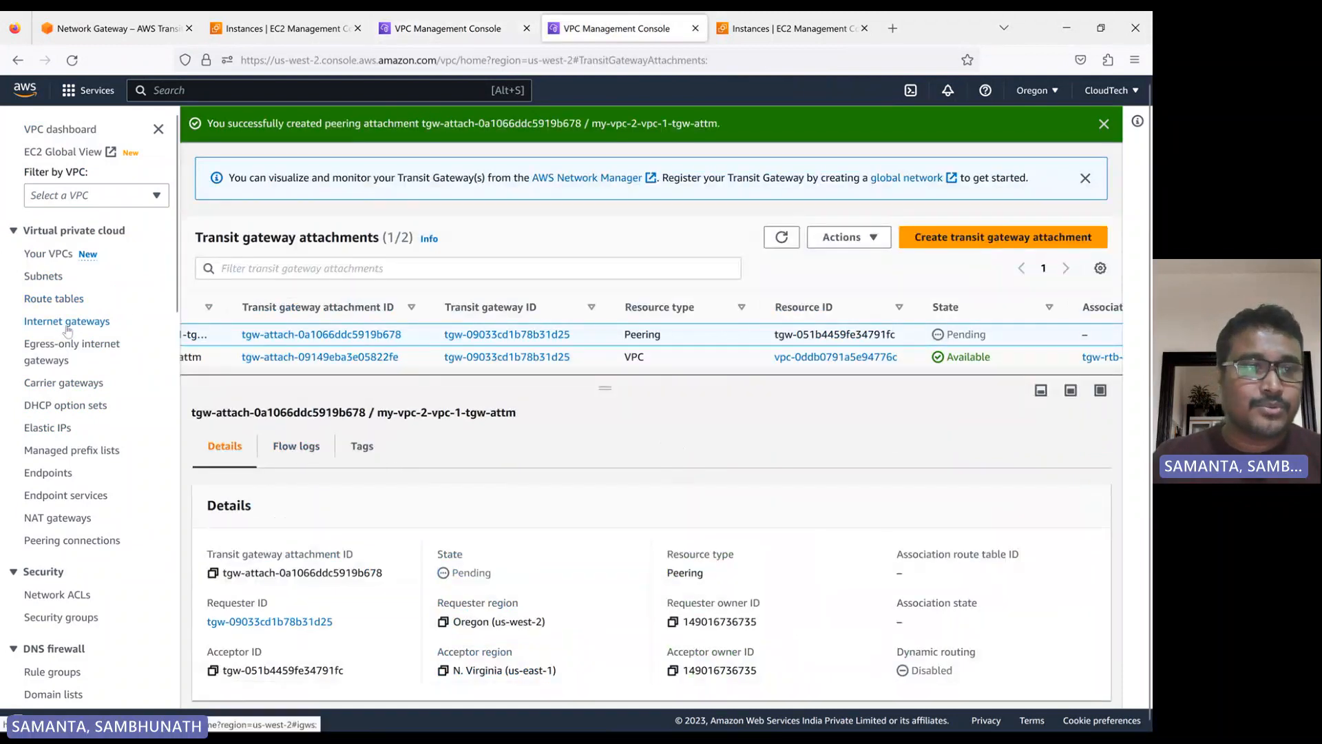
click(54, 298)
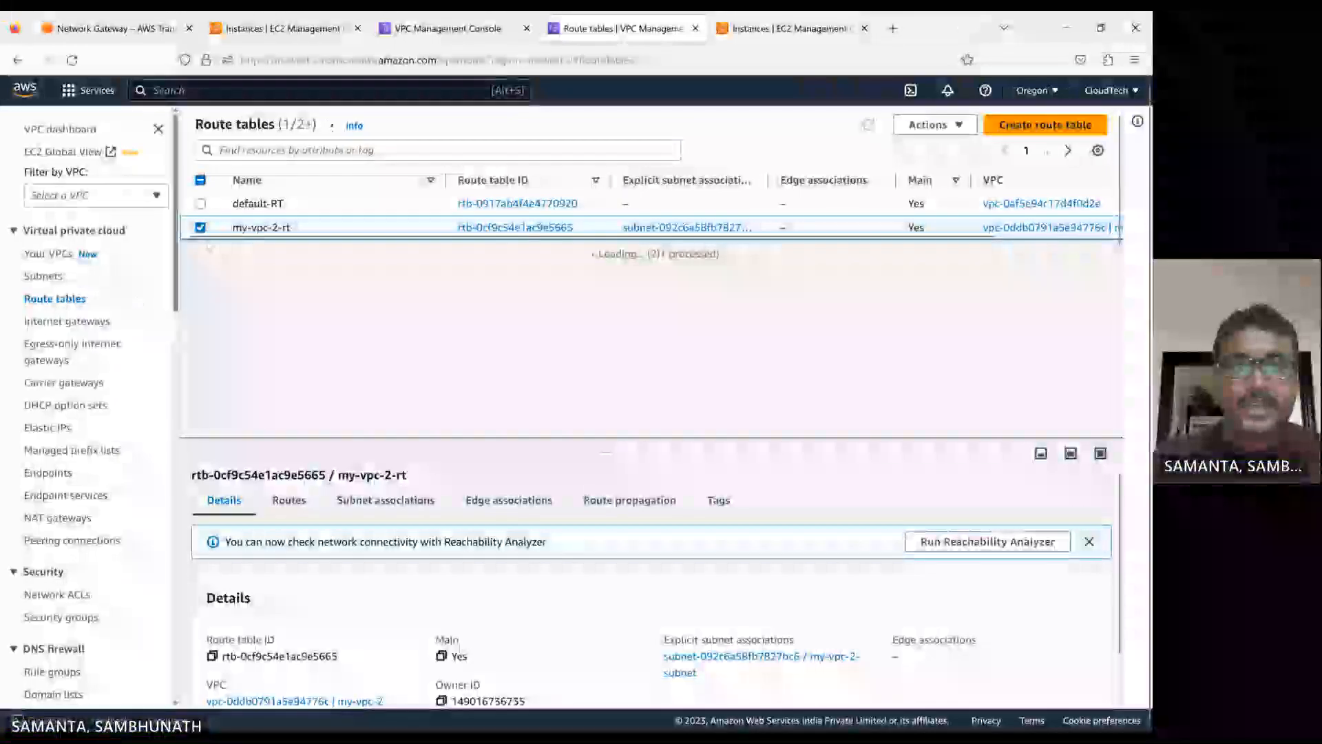
click(279, 510)
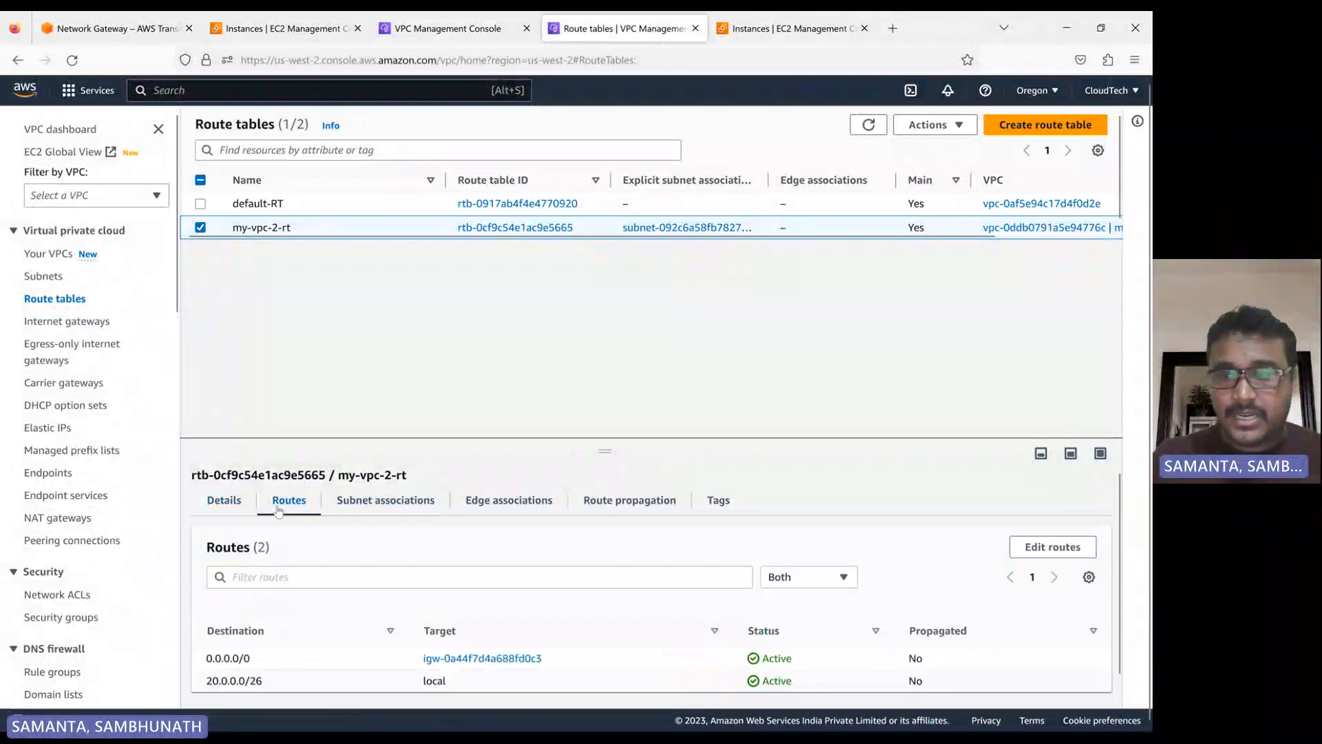
Add a route to my-vpc-2-rt with destination 10.0.0.0/26 and transit gateway tgw-09033cd1b78b31d25 as target, and save the changes
click(1053, 547)
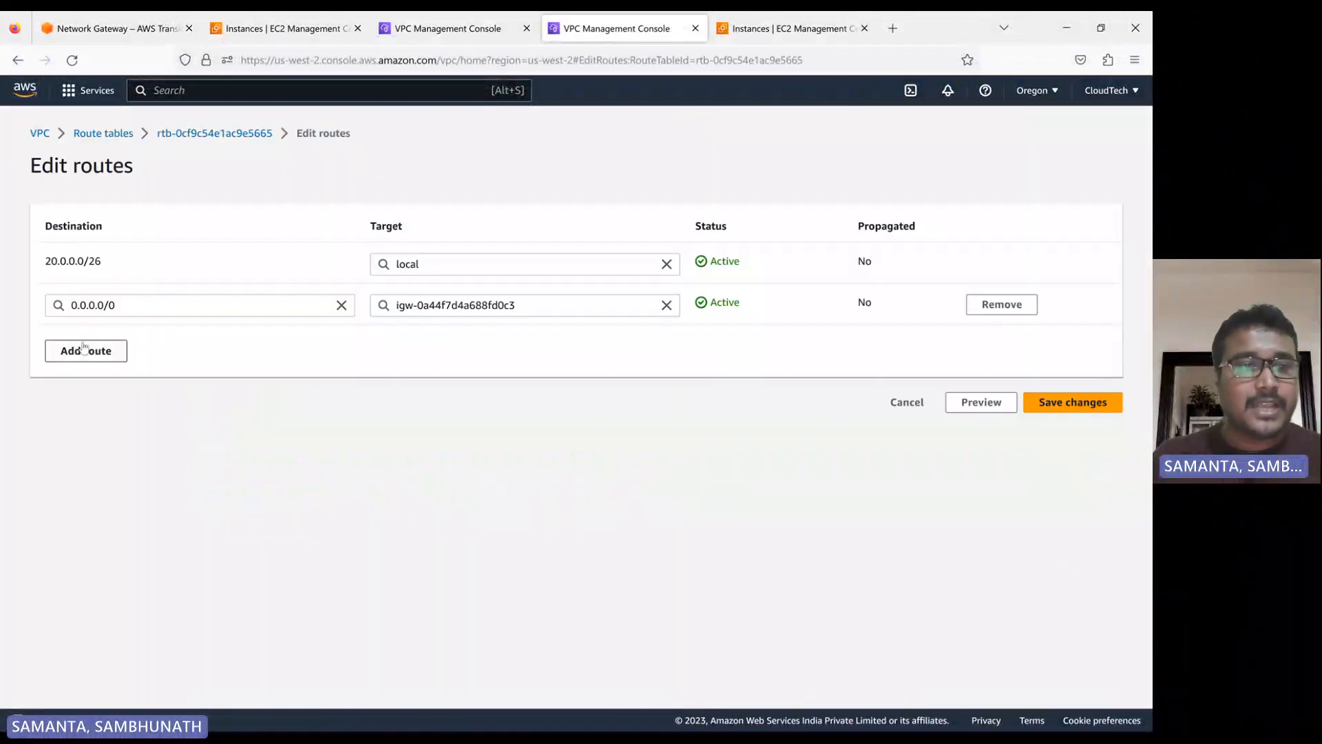
click(83, 348)
click(100, 350)
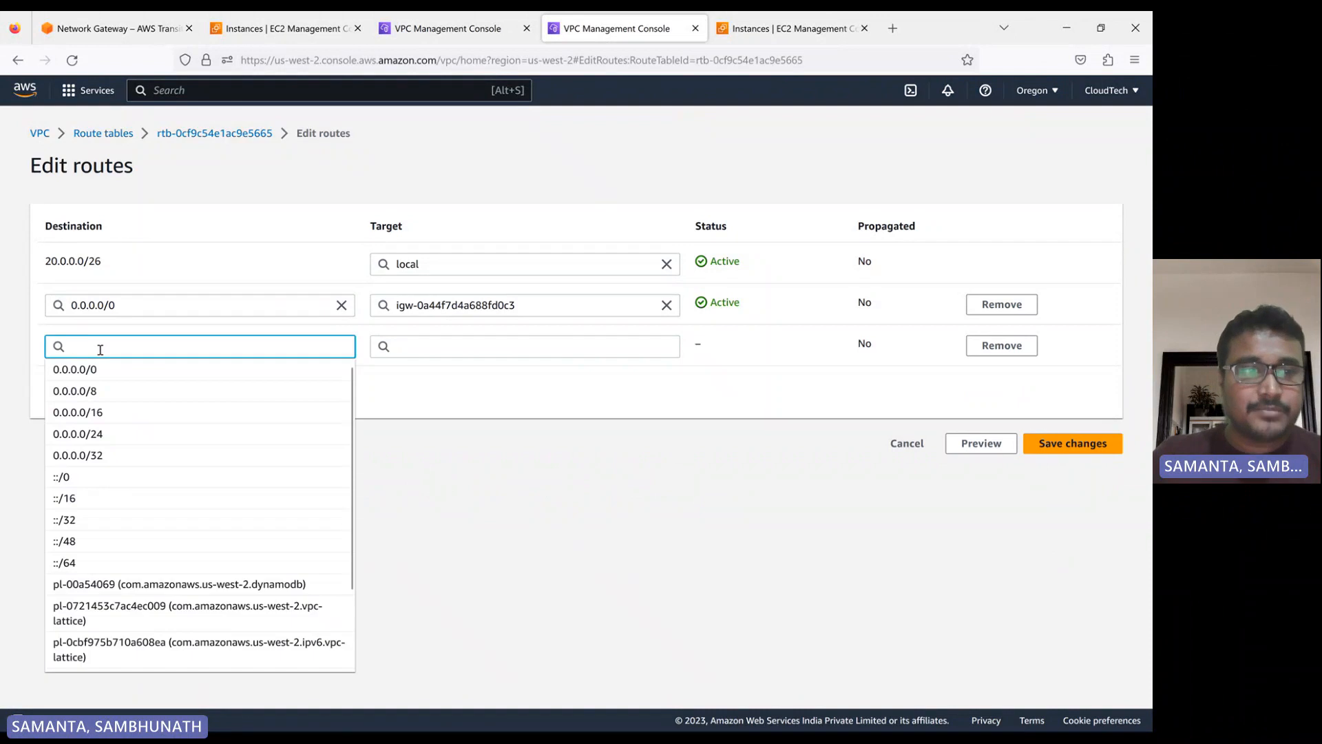
text(10.0)
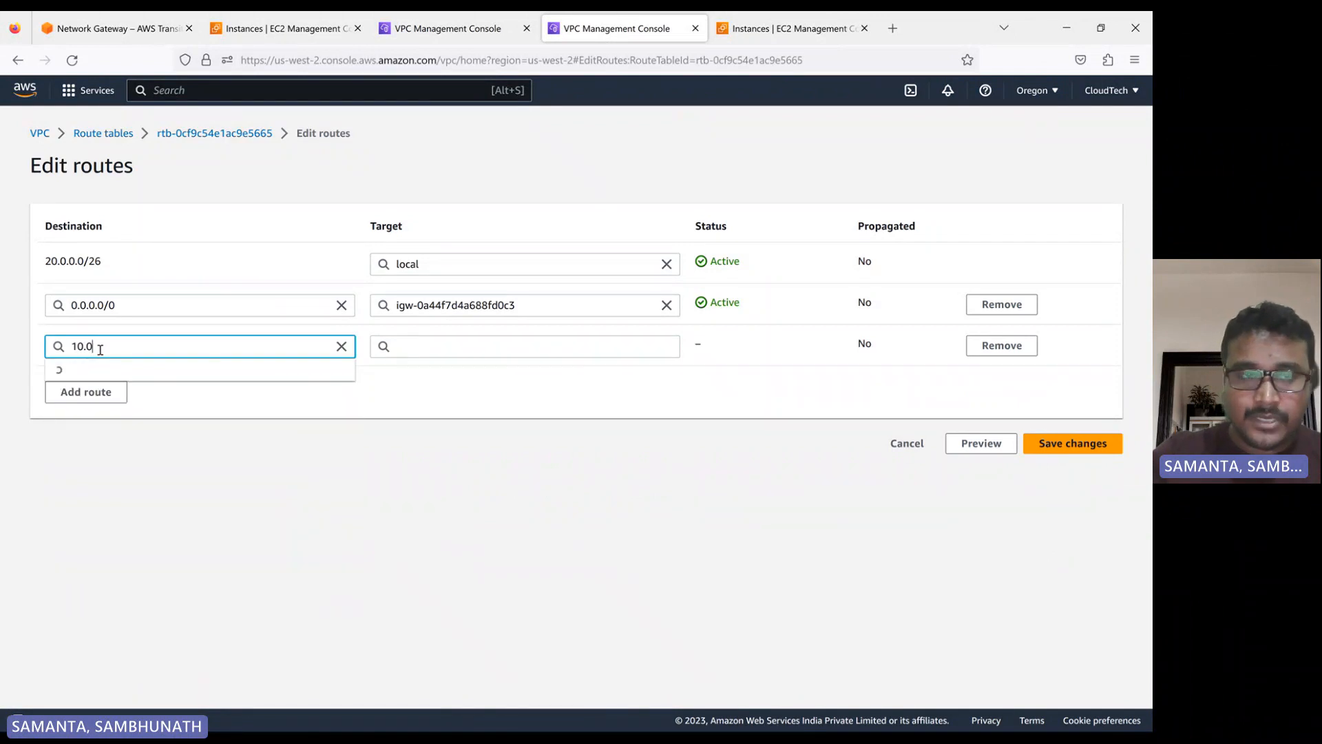
text(.0.0.)
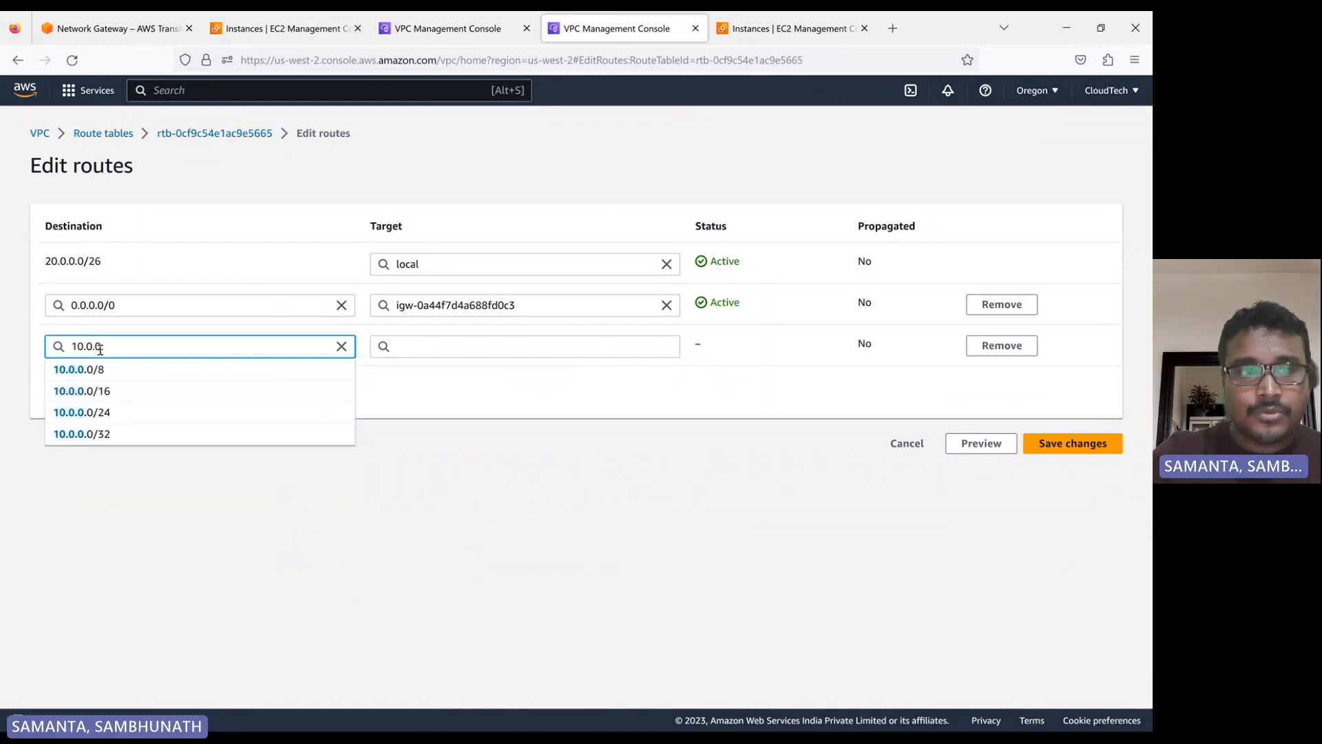
text(/26)
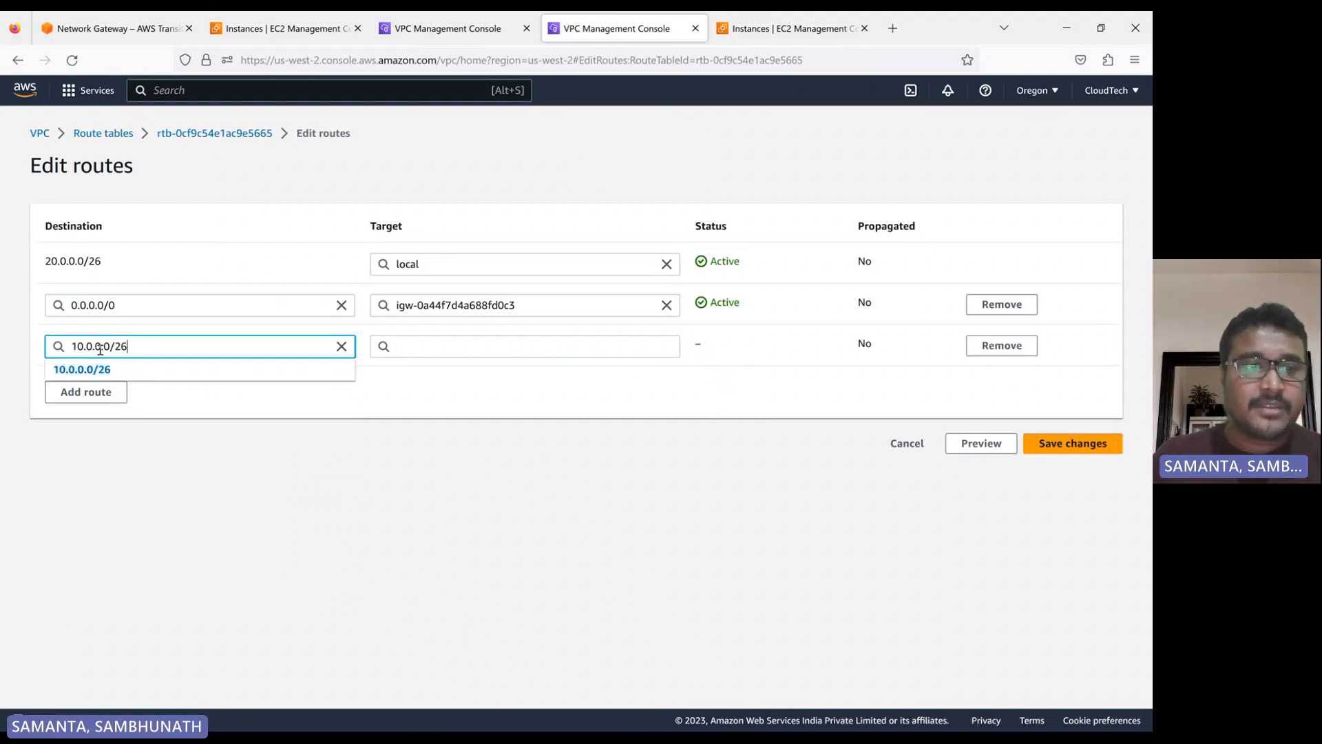
click(102, 370)
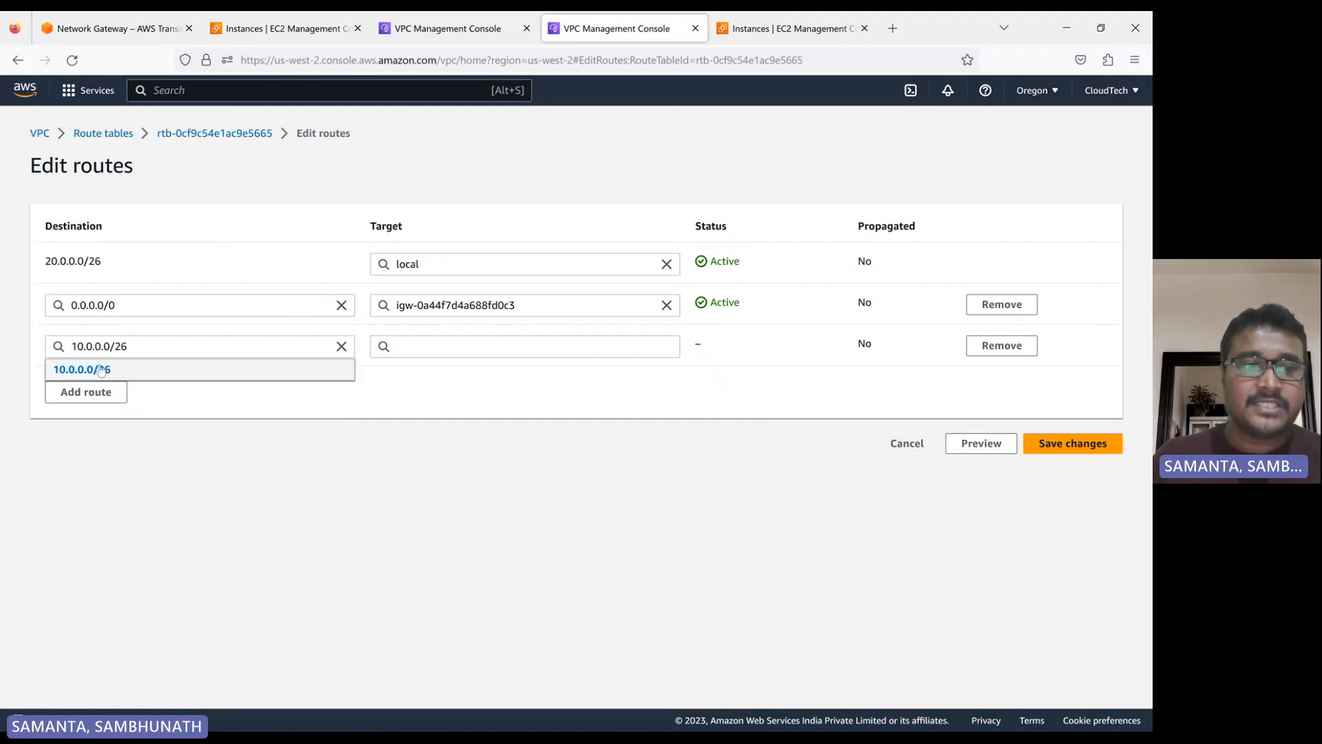
click(413, 348)
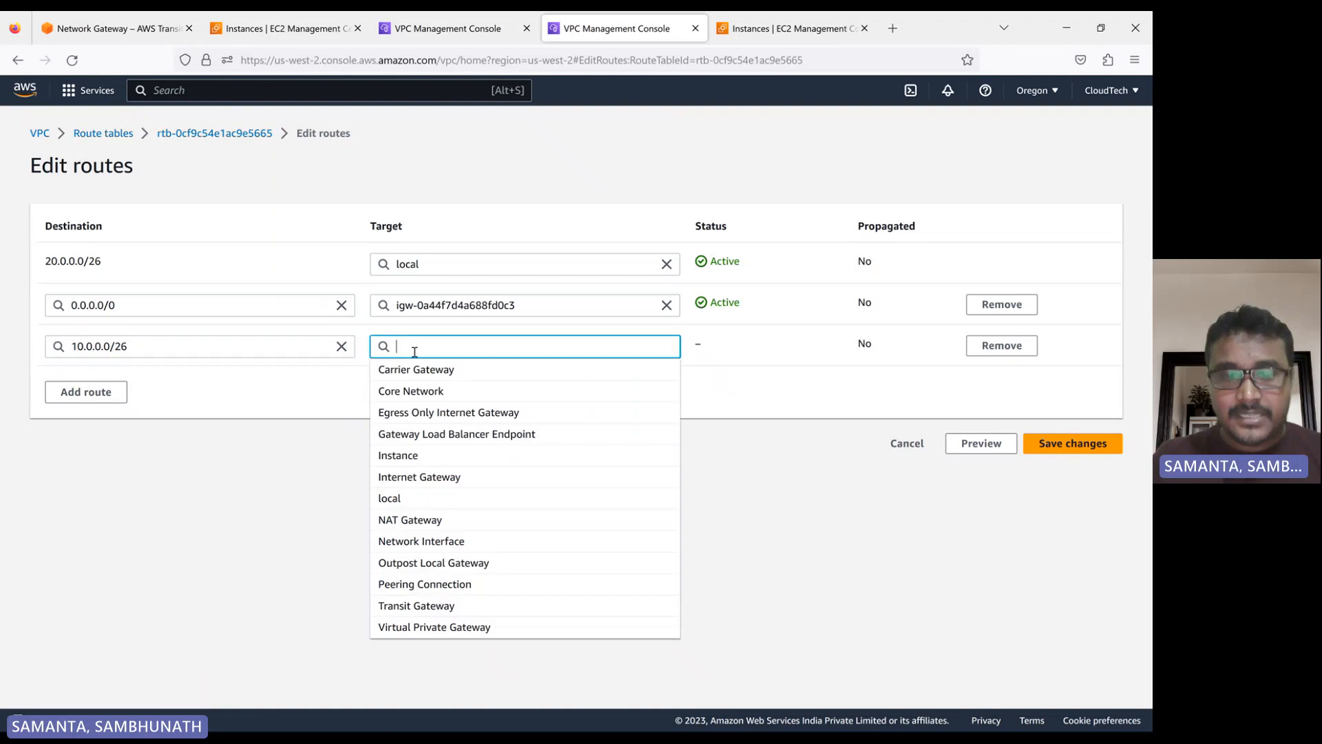
click(418, 609)
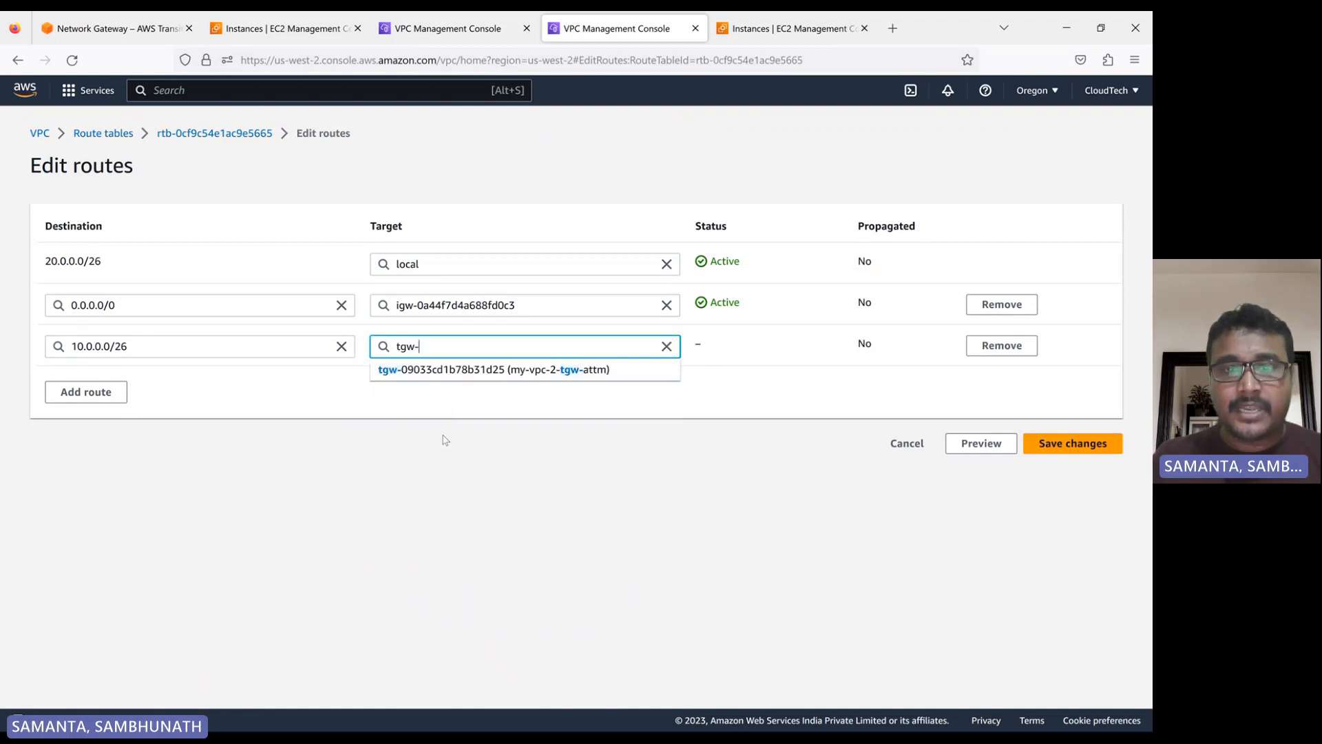
click(485, 371)
click(1073, 443)
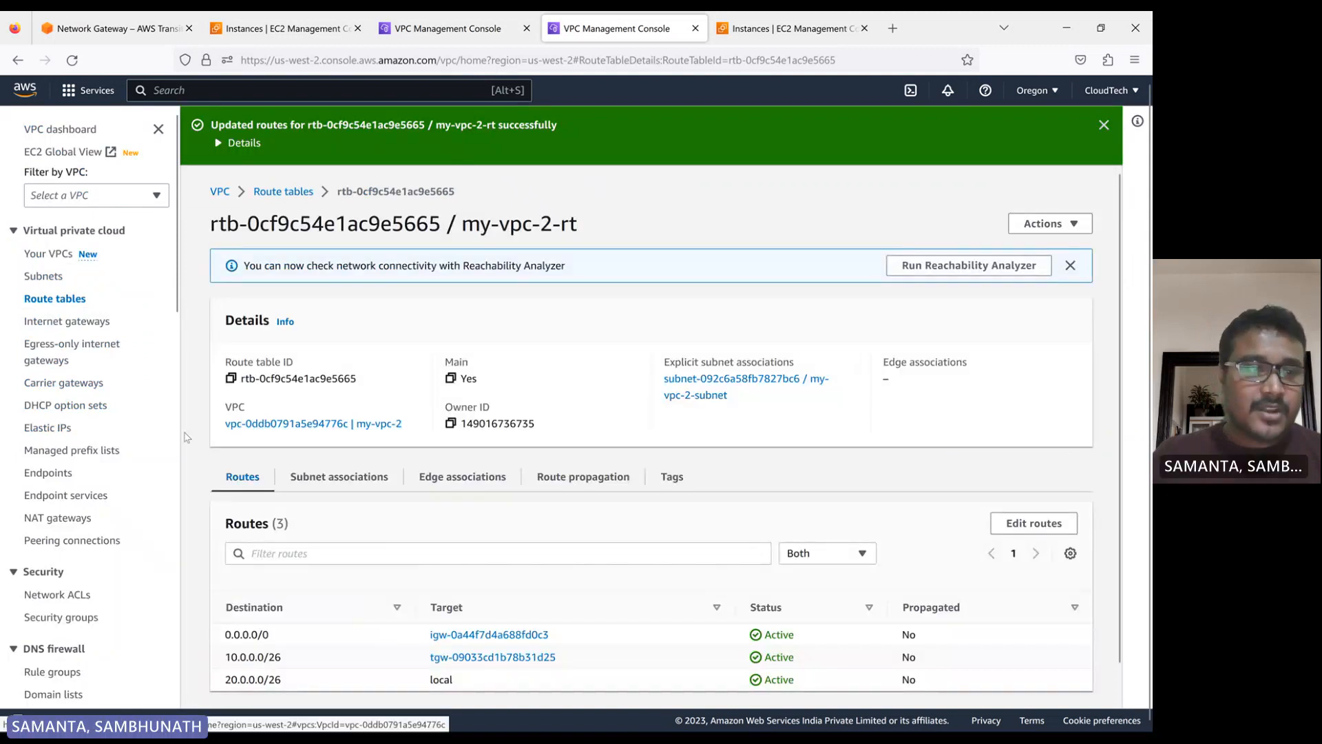
Refresh the Oregon transit gateway attachments to check the peering attachment's state, clear its selection and open the transit gateway route tables
scroll(107, 503, down, 8)
scroll(106, 503, down, 4)
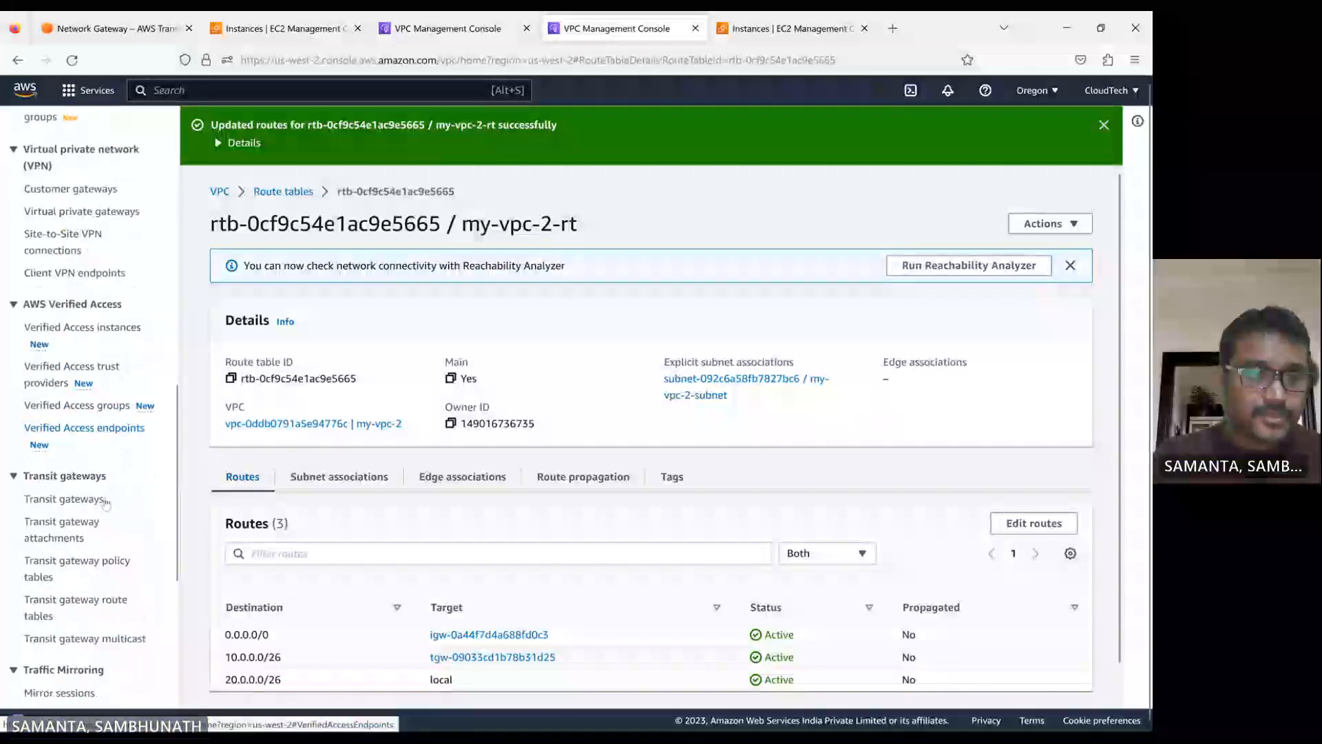
click(55, 530)
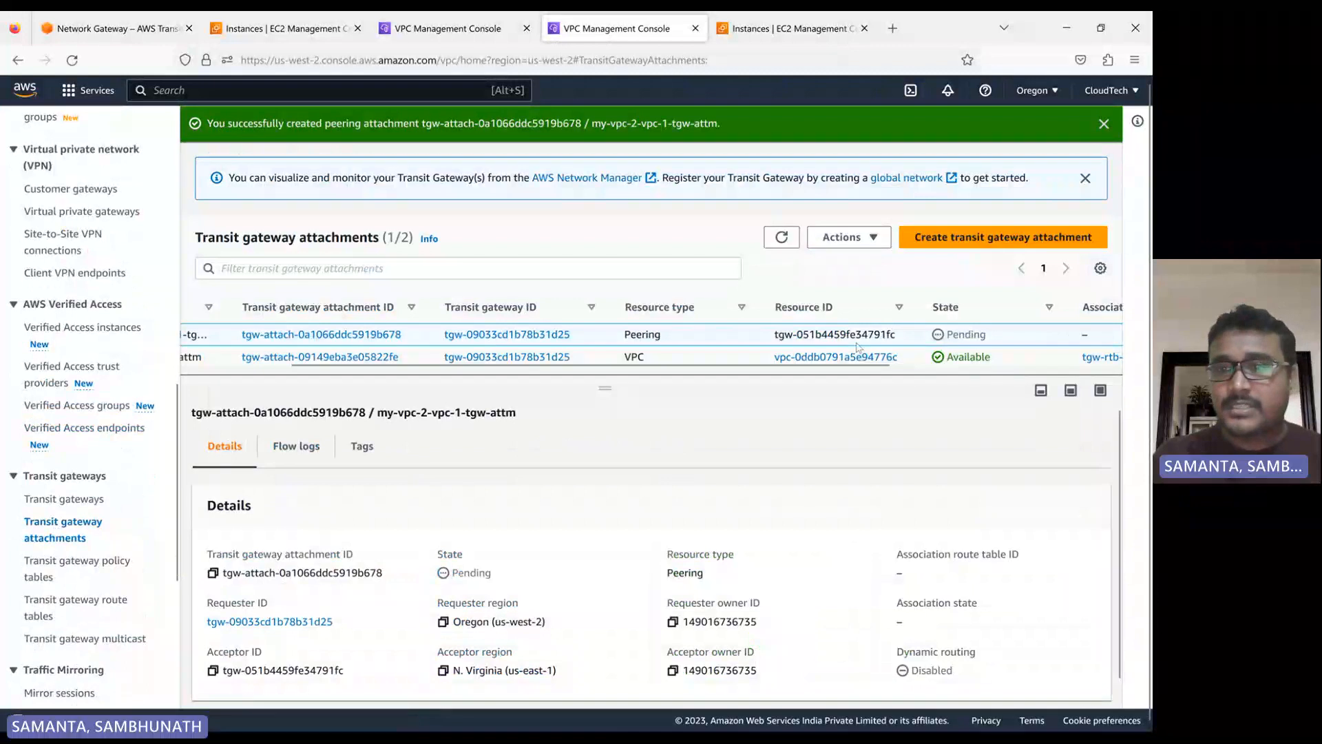
click(784, 237)
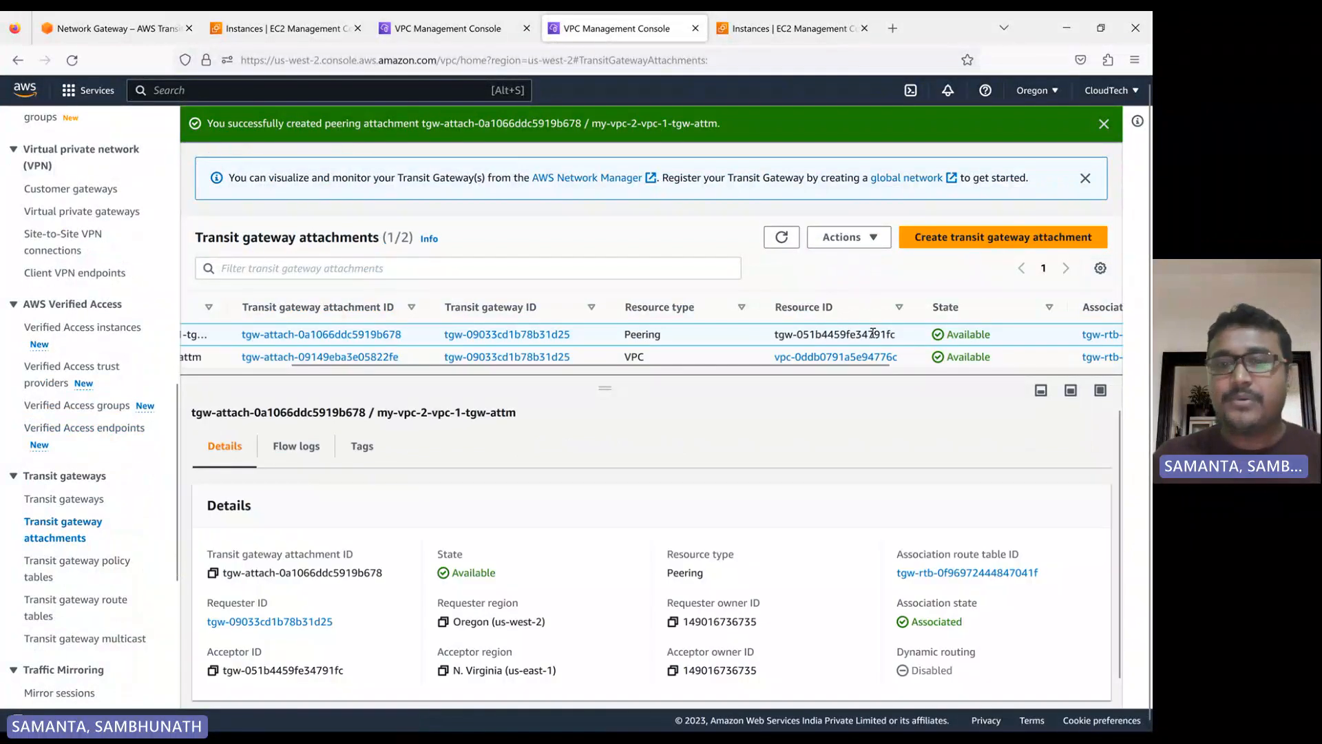
drag(356, 366, 238, 376)
click(200, 335)
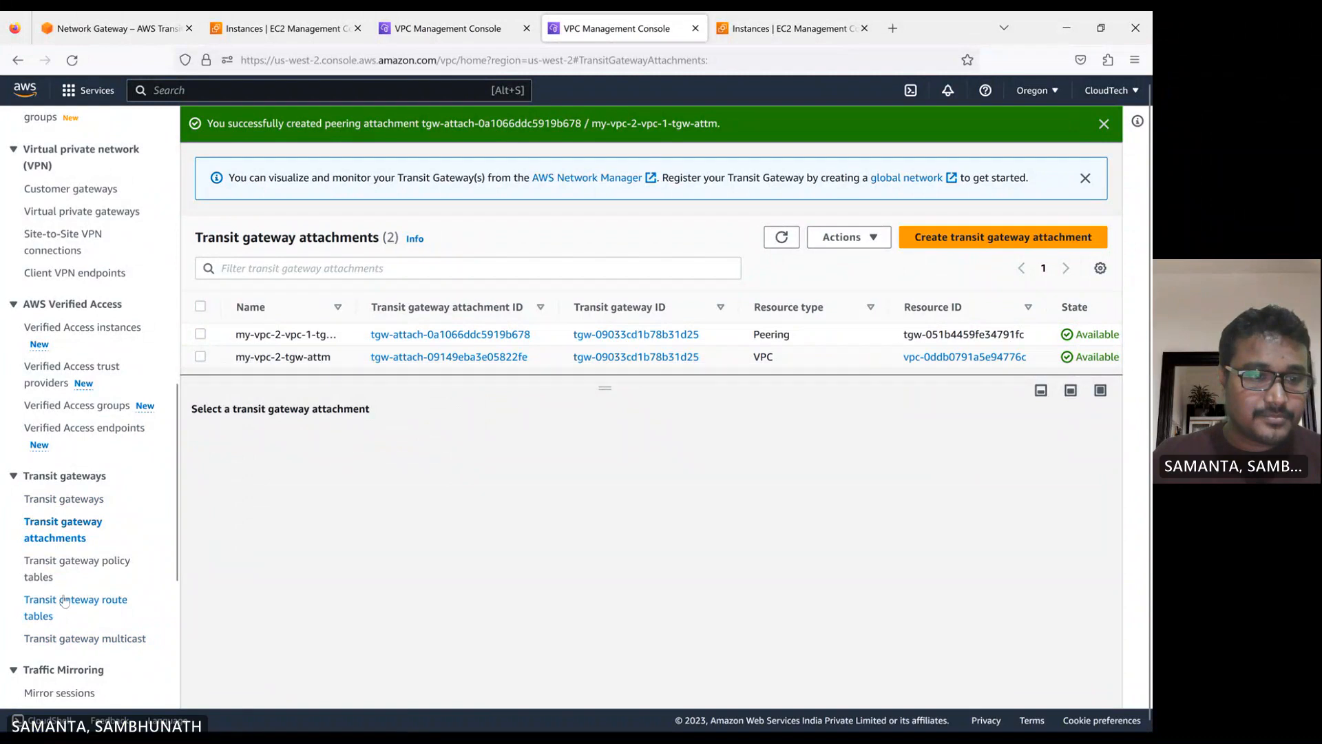
click(60, 605)
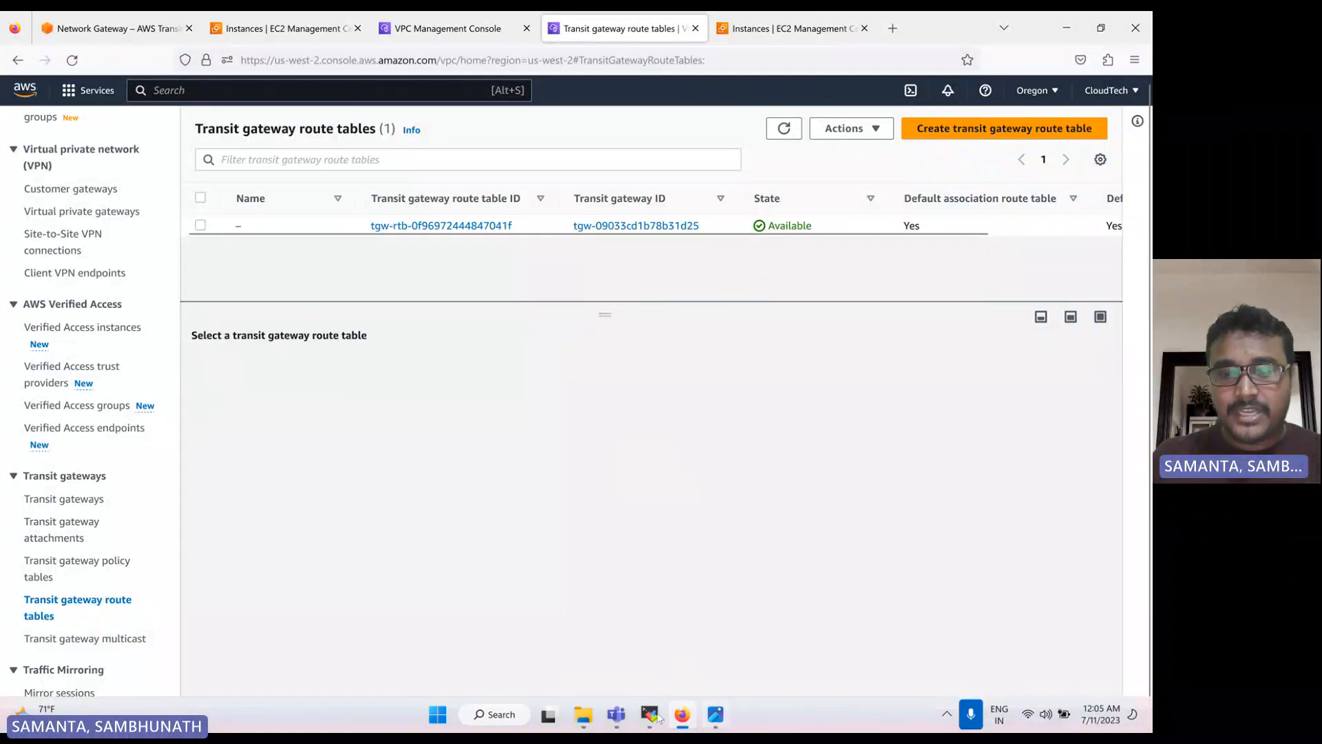
Switch to the MobaXterm session of the app instance, ping 20.0.0.13 again and stop the ping
click(650, 716)
key(Return)
key(Return)
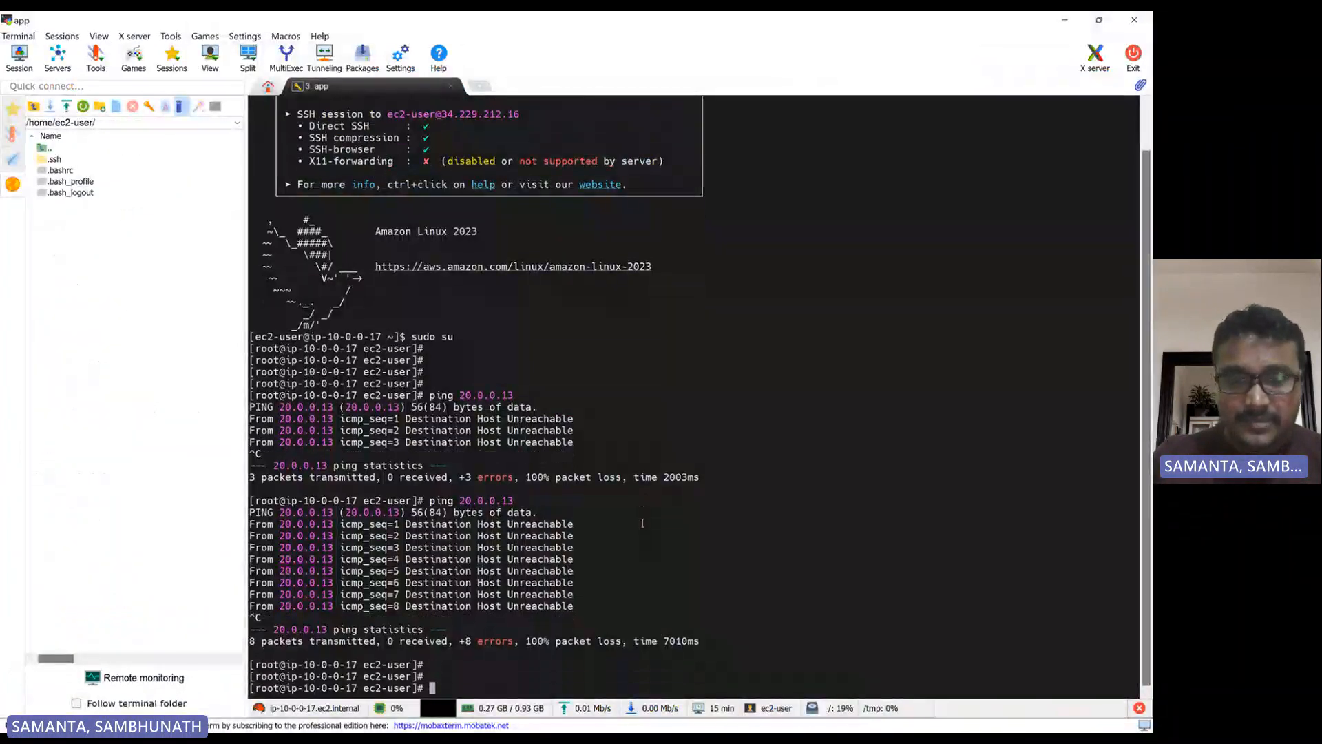
key(Up)
key(Return)
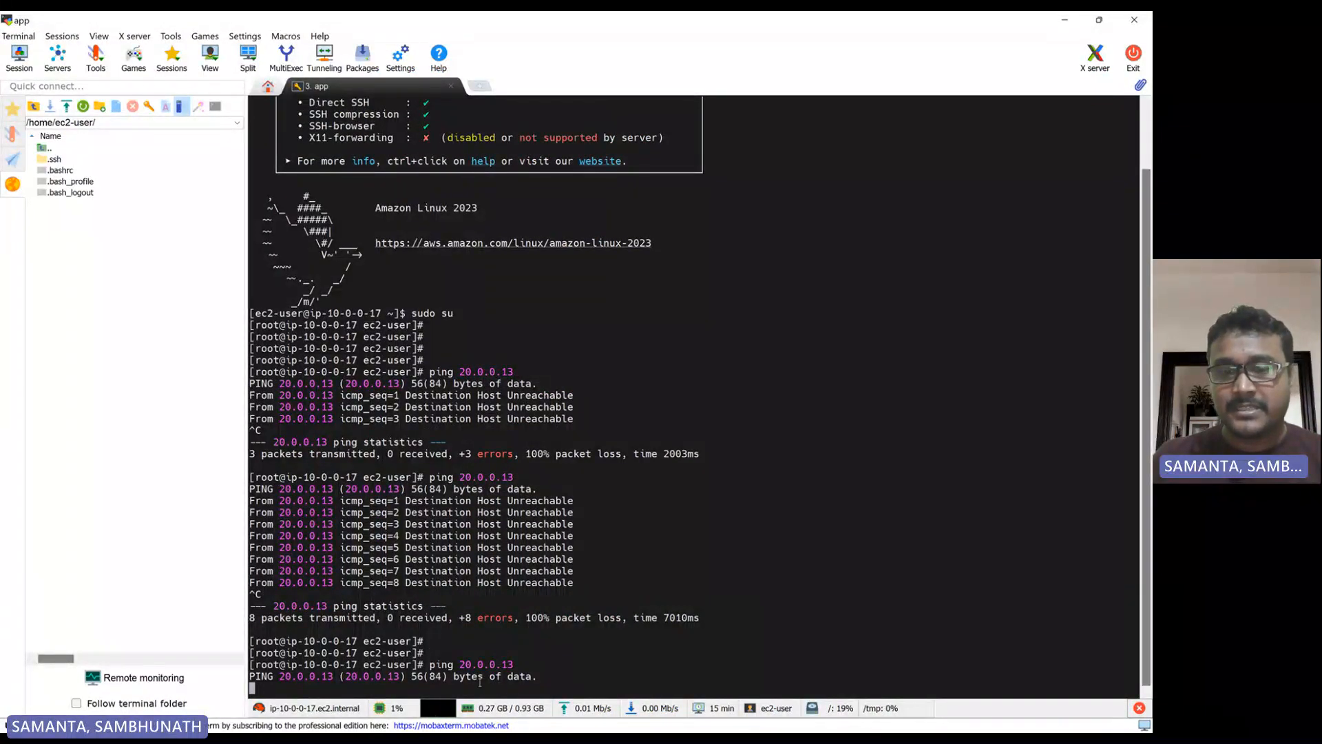
key(ctrl+c)
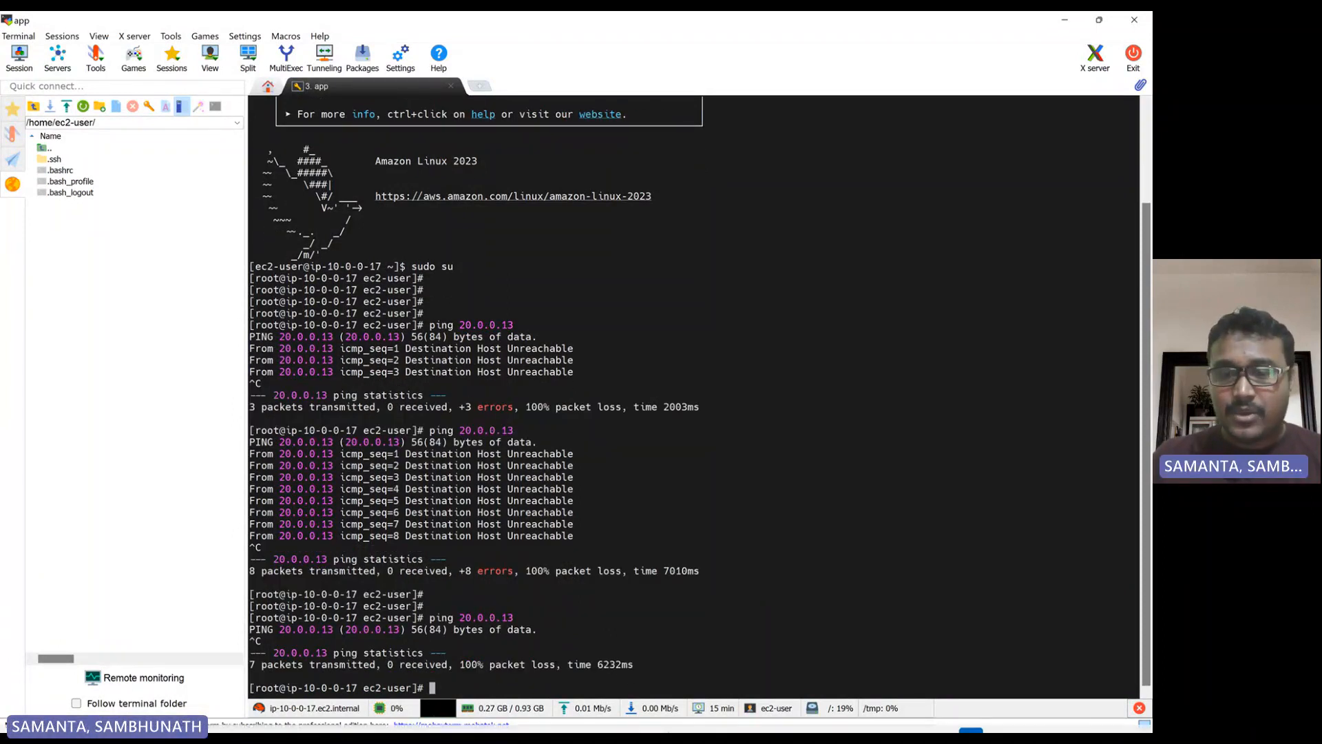
View the transit gateway diagram, return to the browser and show the routes of the Oregon transit gateway route table
click(714, 619)
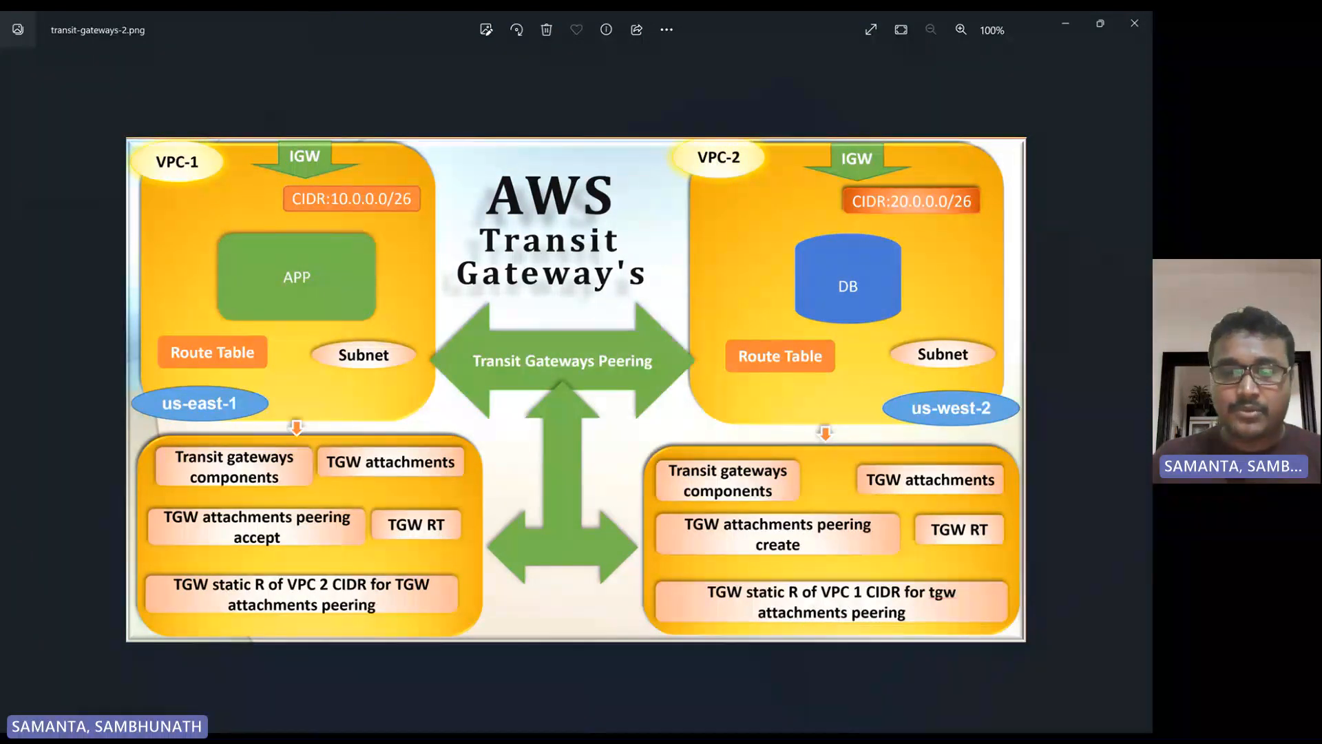
click(680, 717)
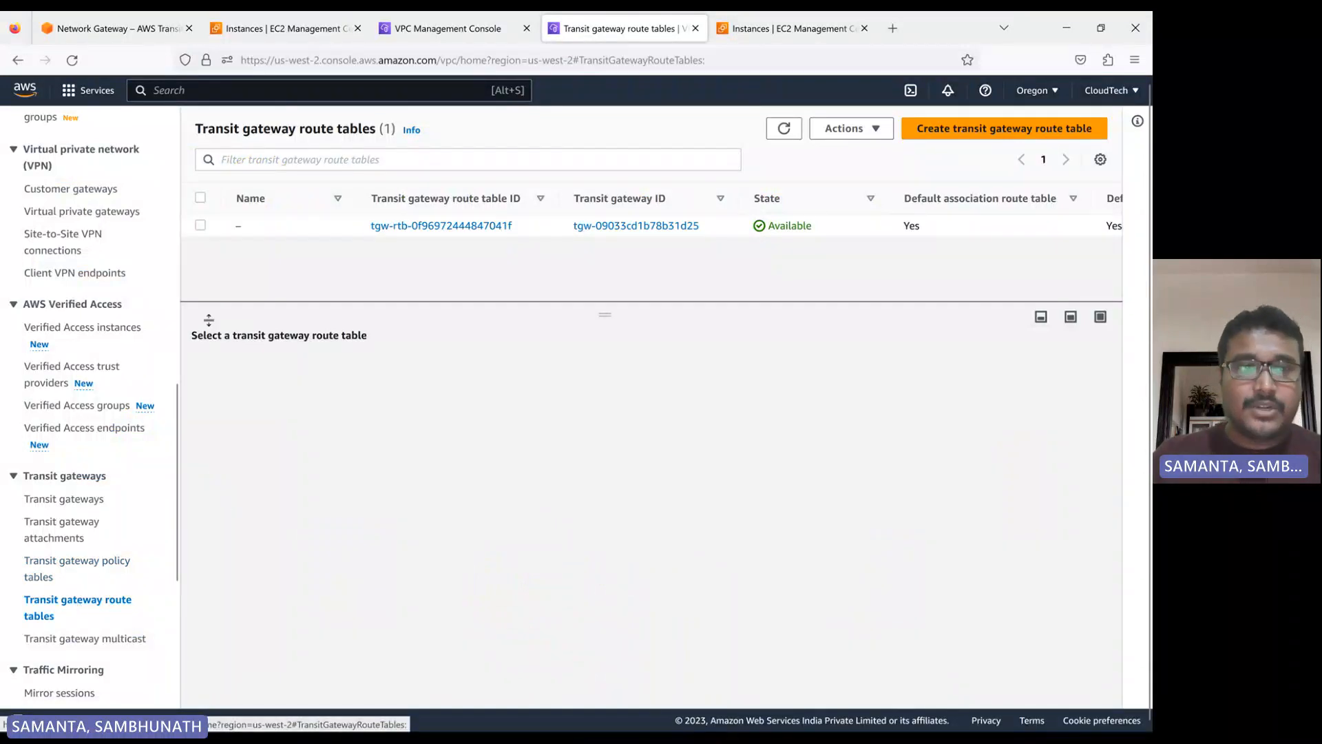
click(201, 225)
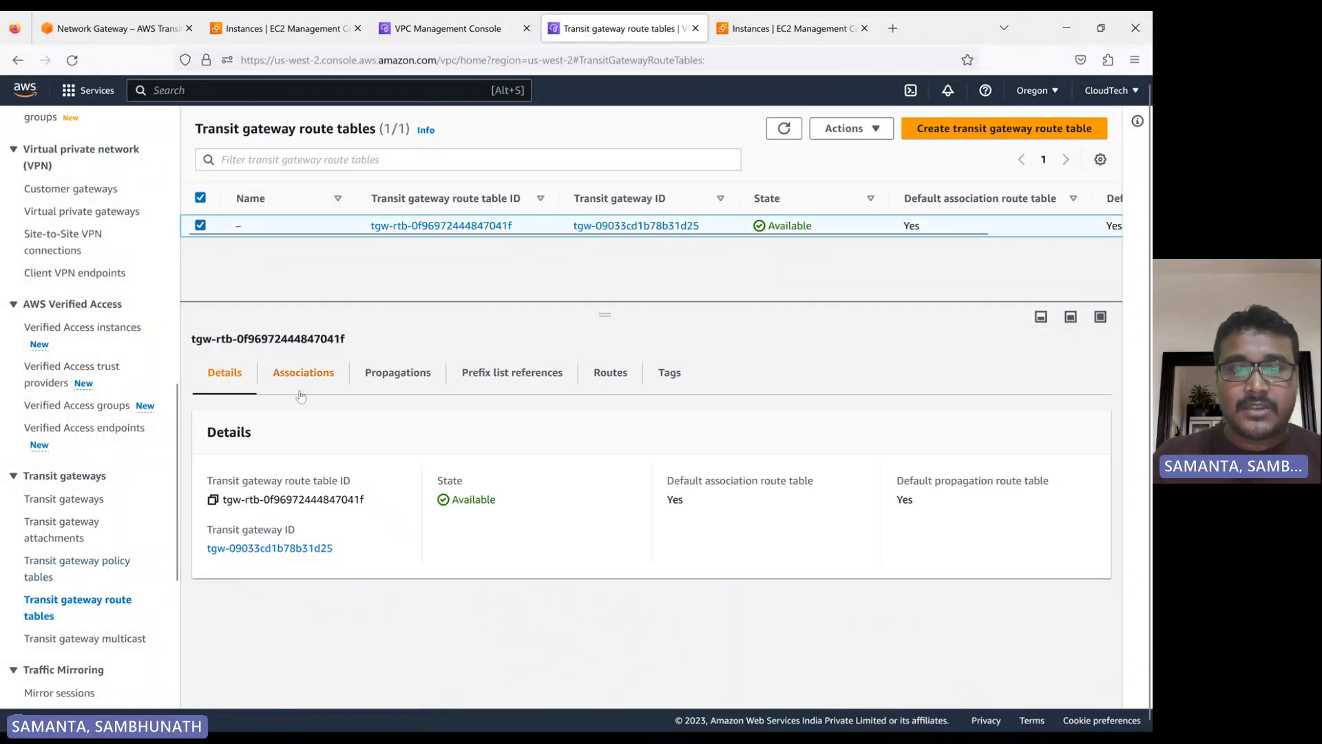
click(619, 377)
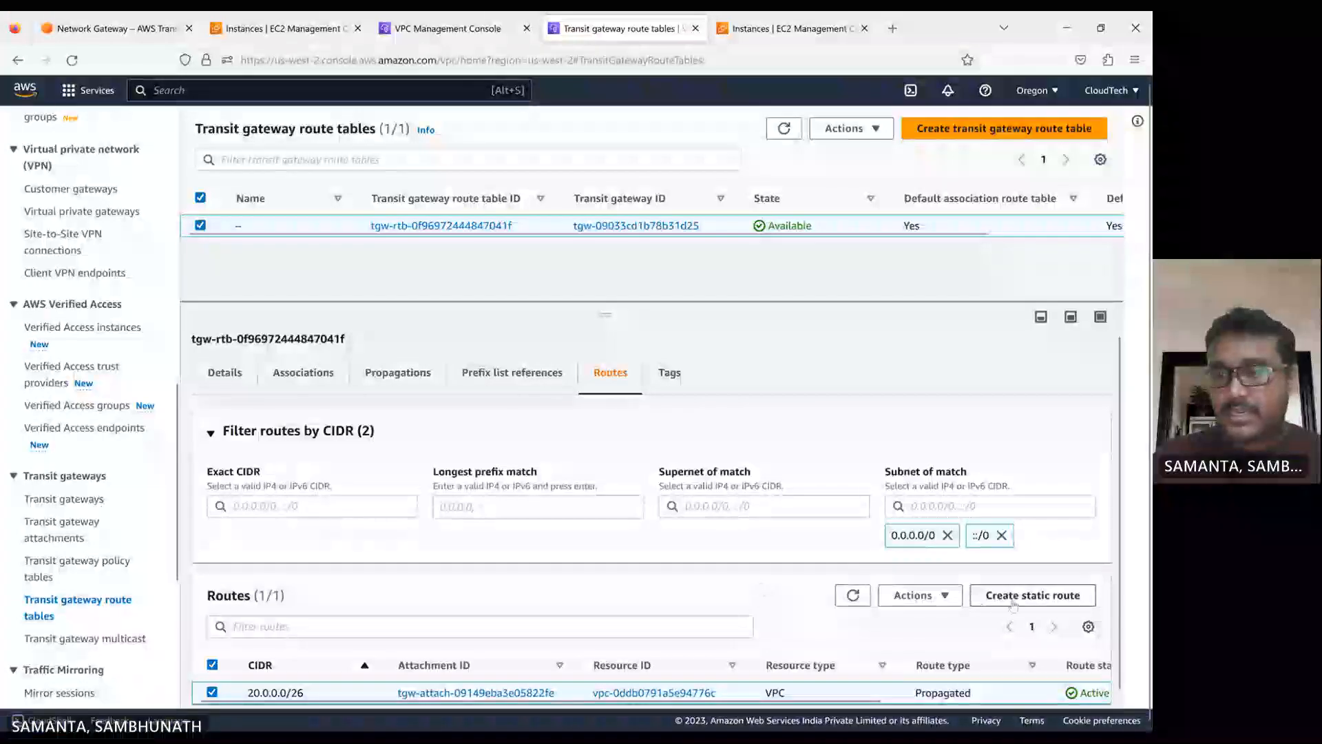
Start a static route in the Oregon transit gateway route table and set its CIDR to 10.0.0.0/26
click(1045, 594)
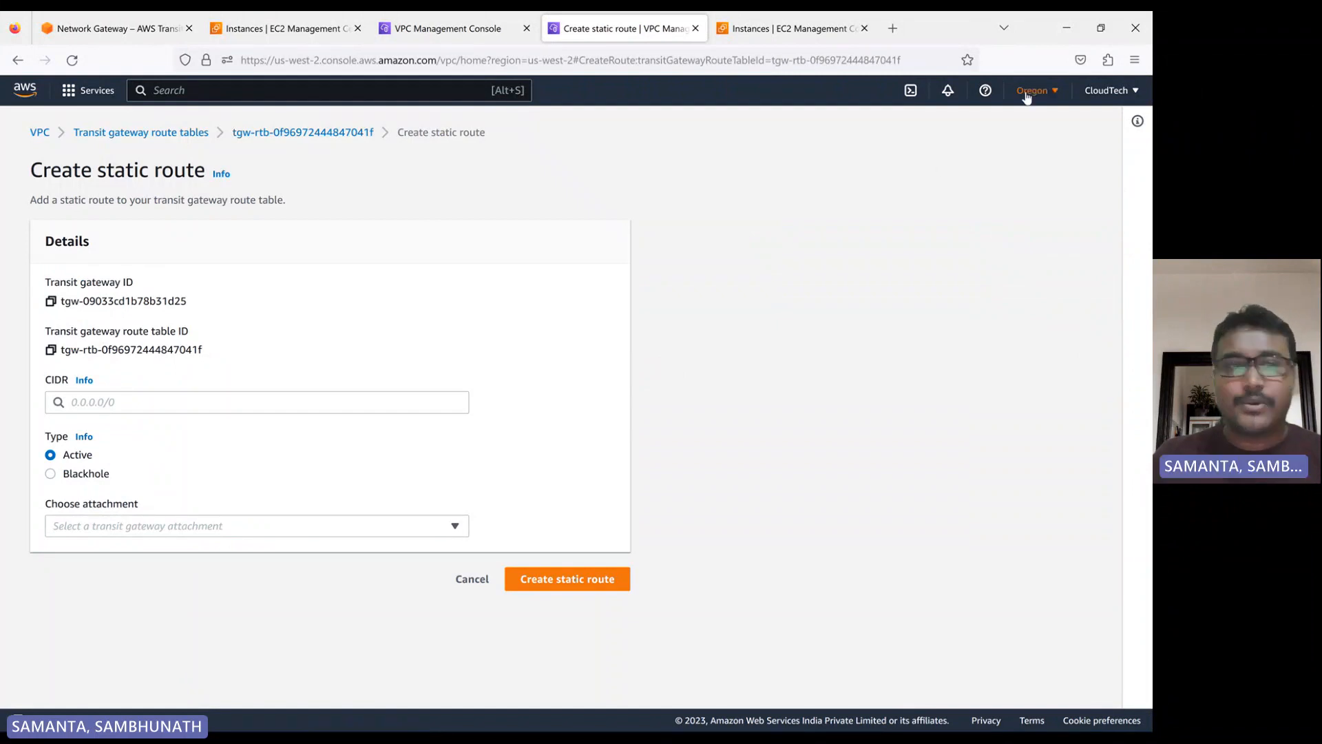
click(82, 406)
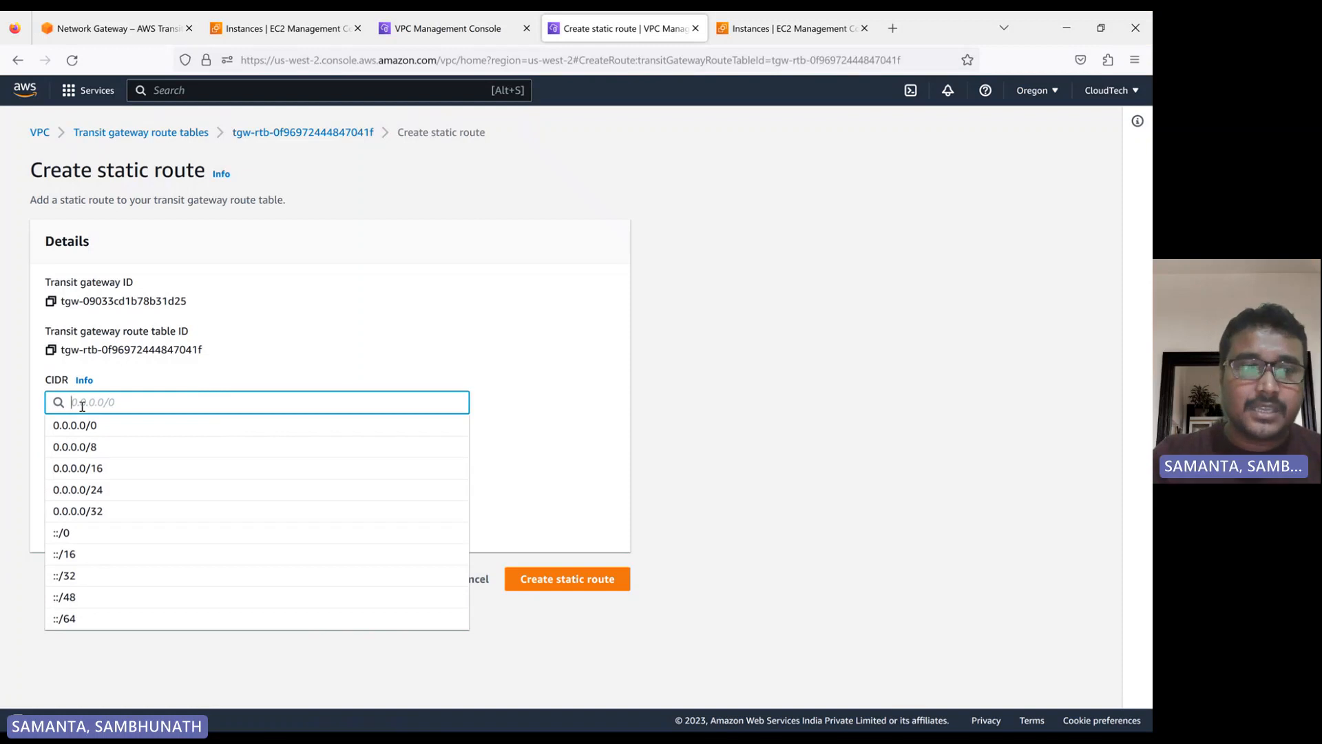
text(10)
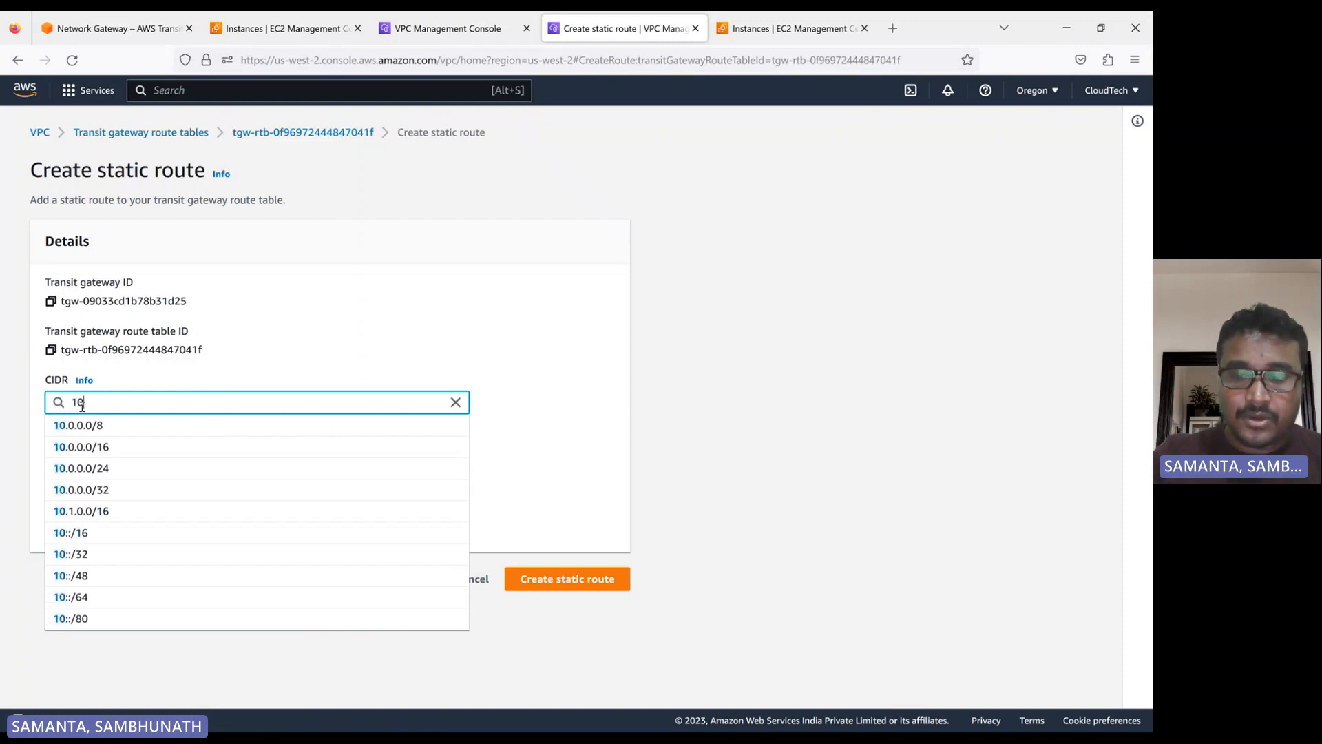
text(.0.0.0.)
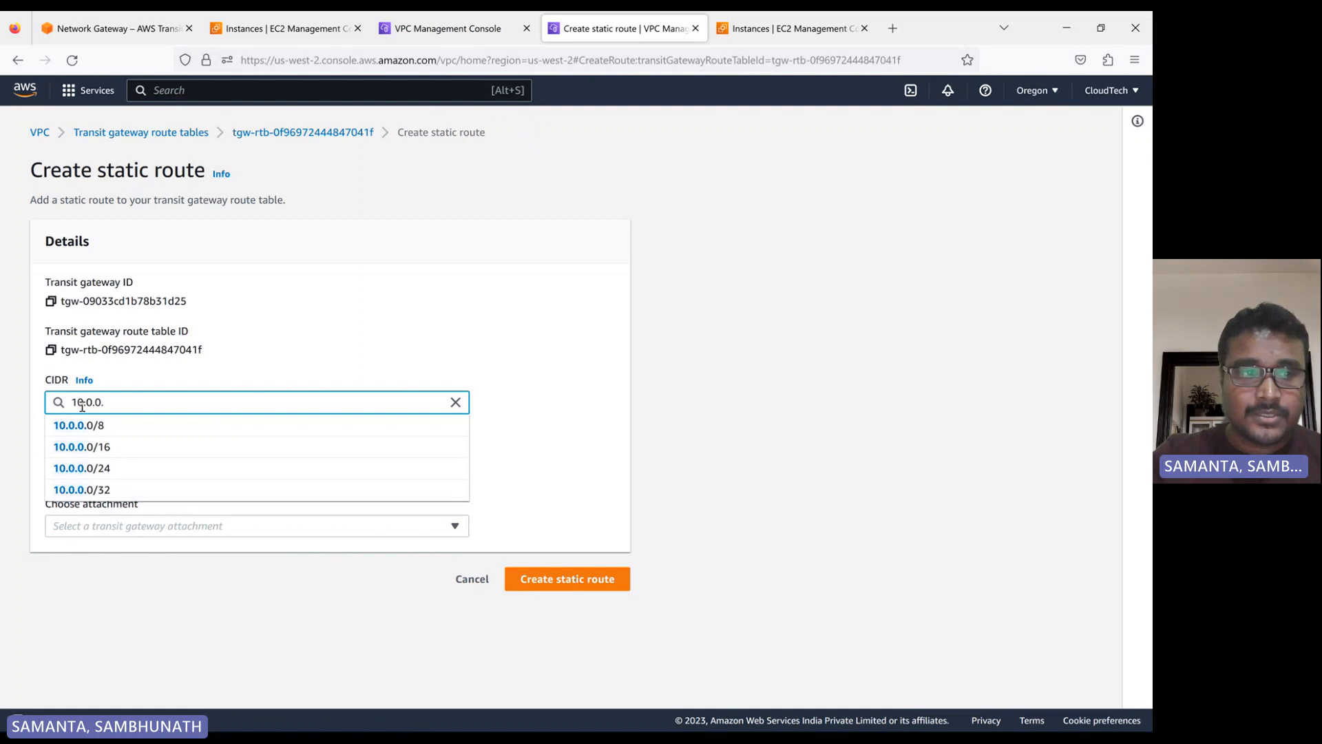
text(0/2)
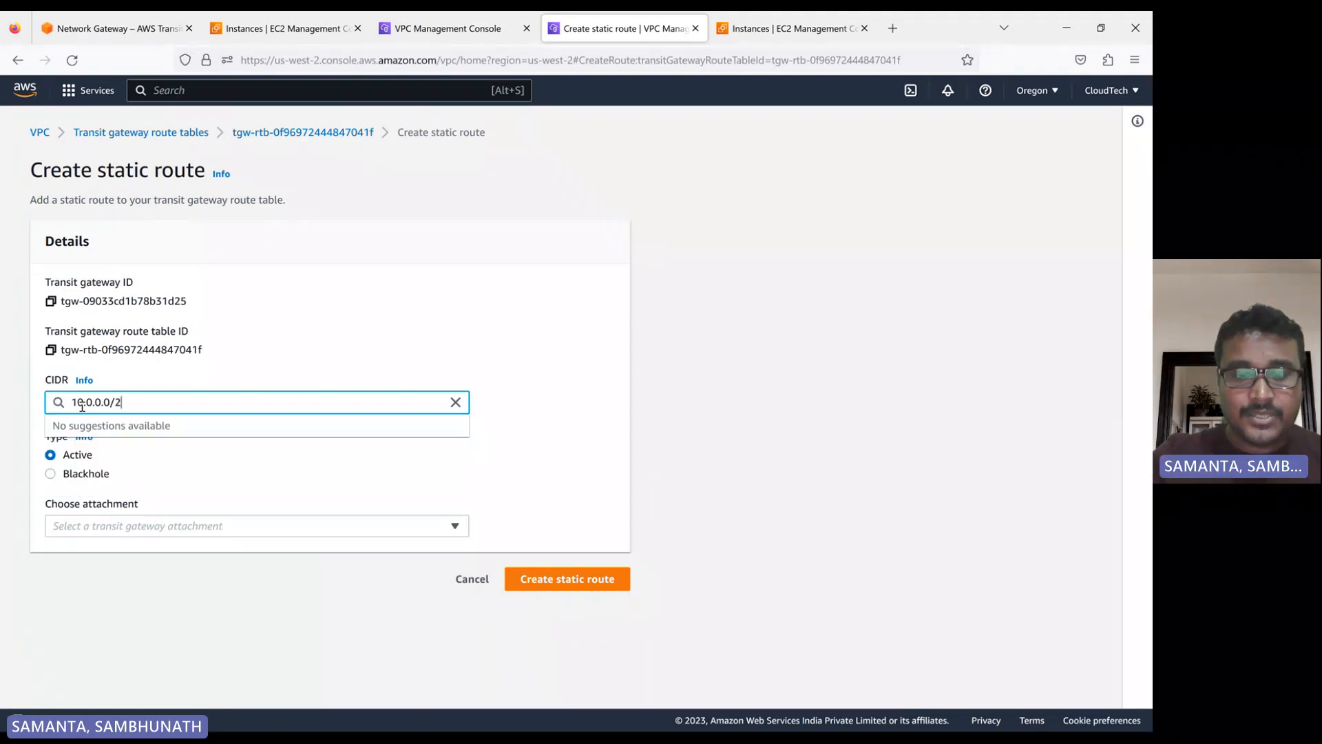
text(6)
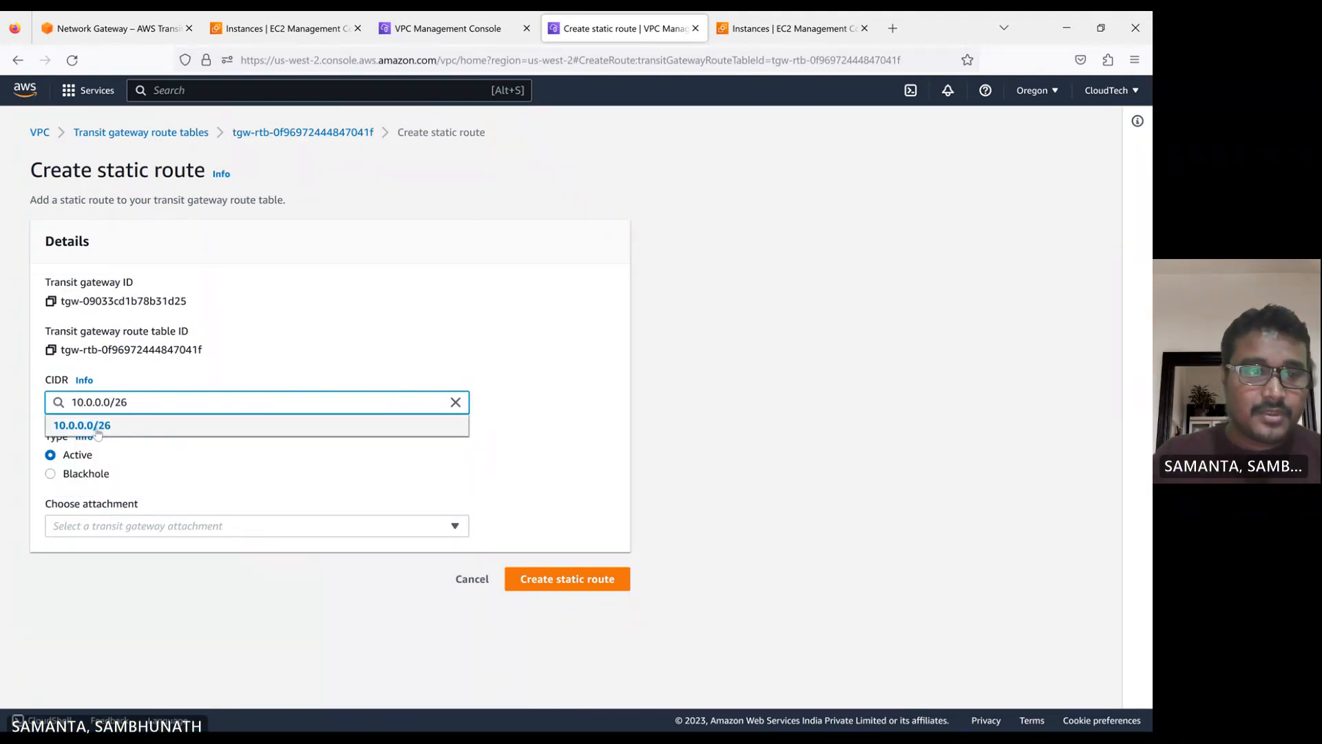
click(88, 425)
Choose the peering attachment my-vpc-2-vpc-1-tgw-attm for the route and create the static route
click(143, 527)
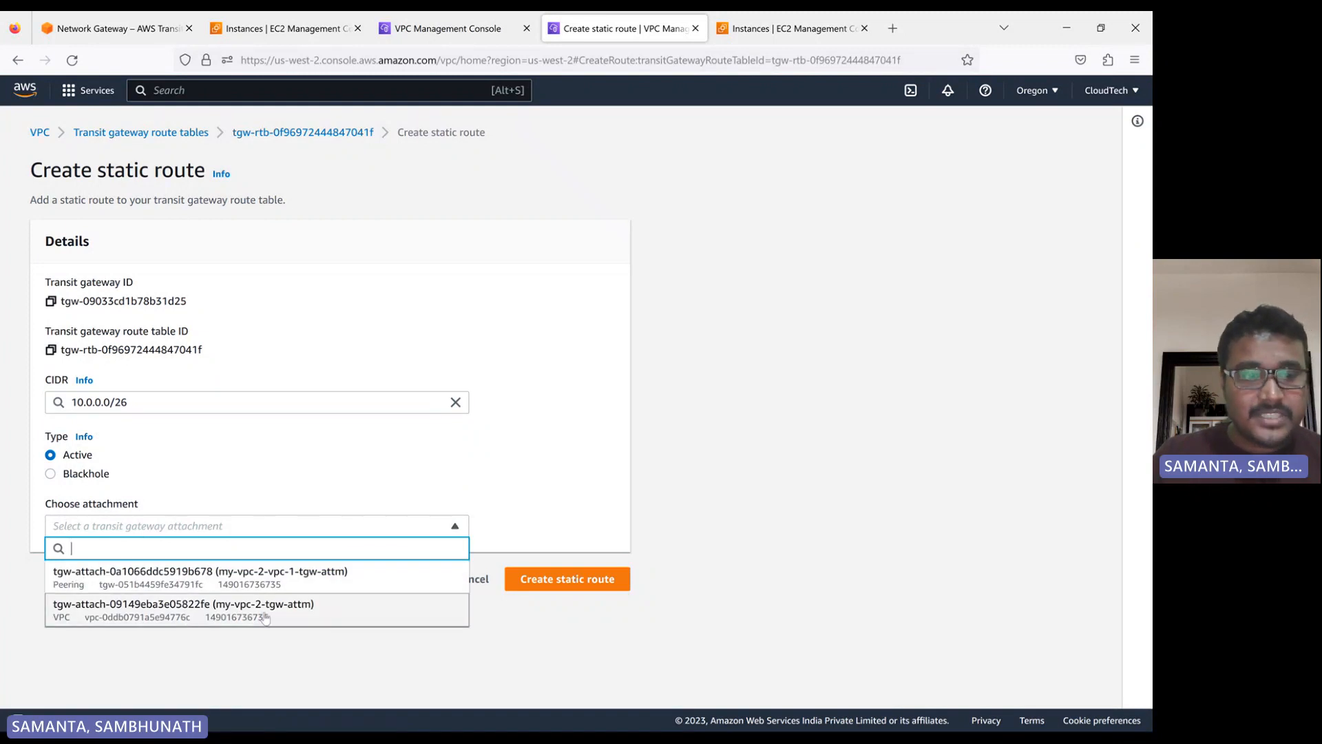
click(170, 585)
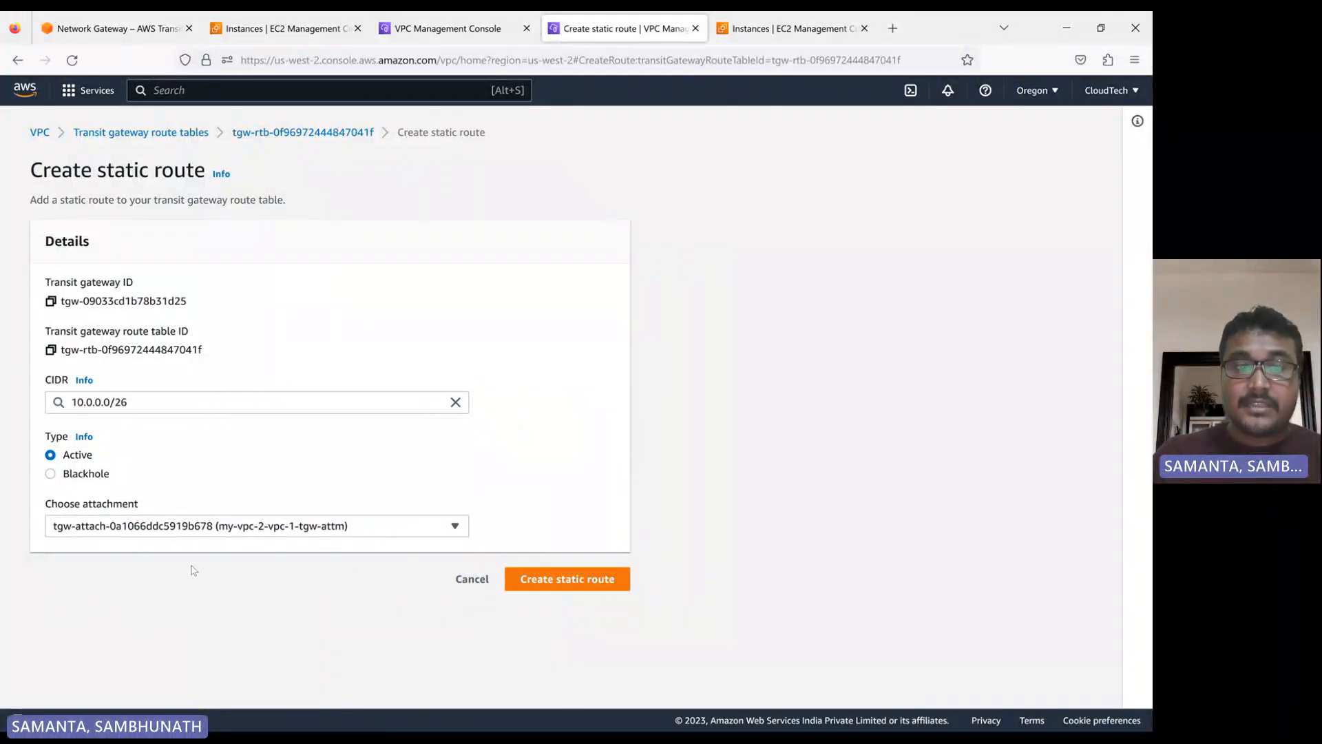
click(188, 528)
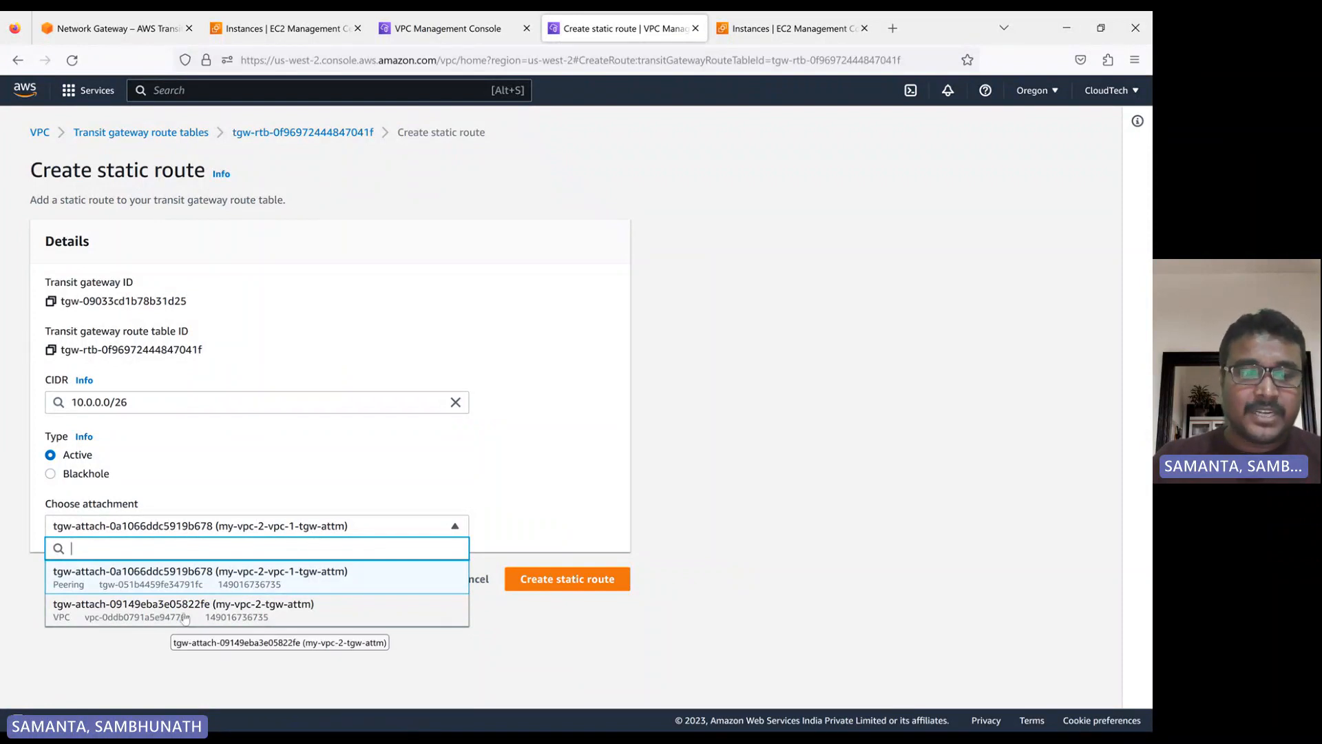
click(153, 585)
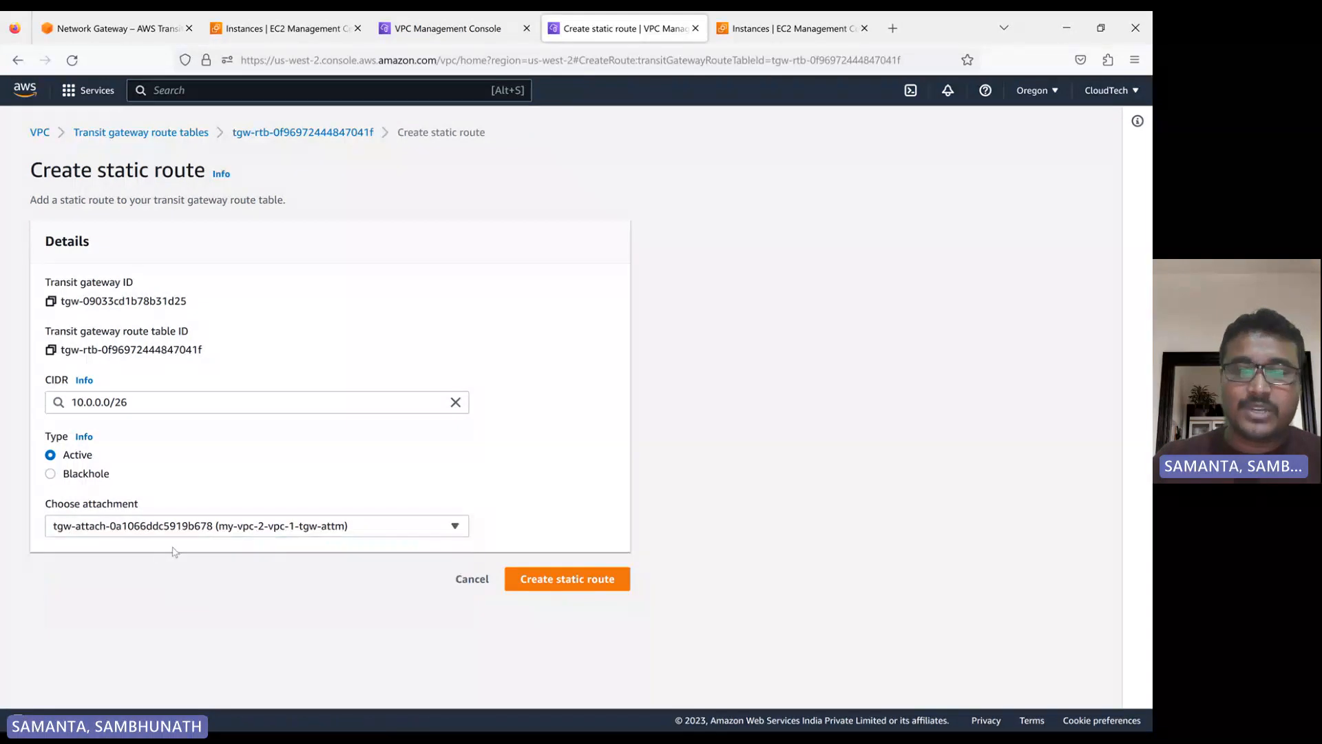
click(295, 535)
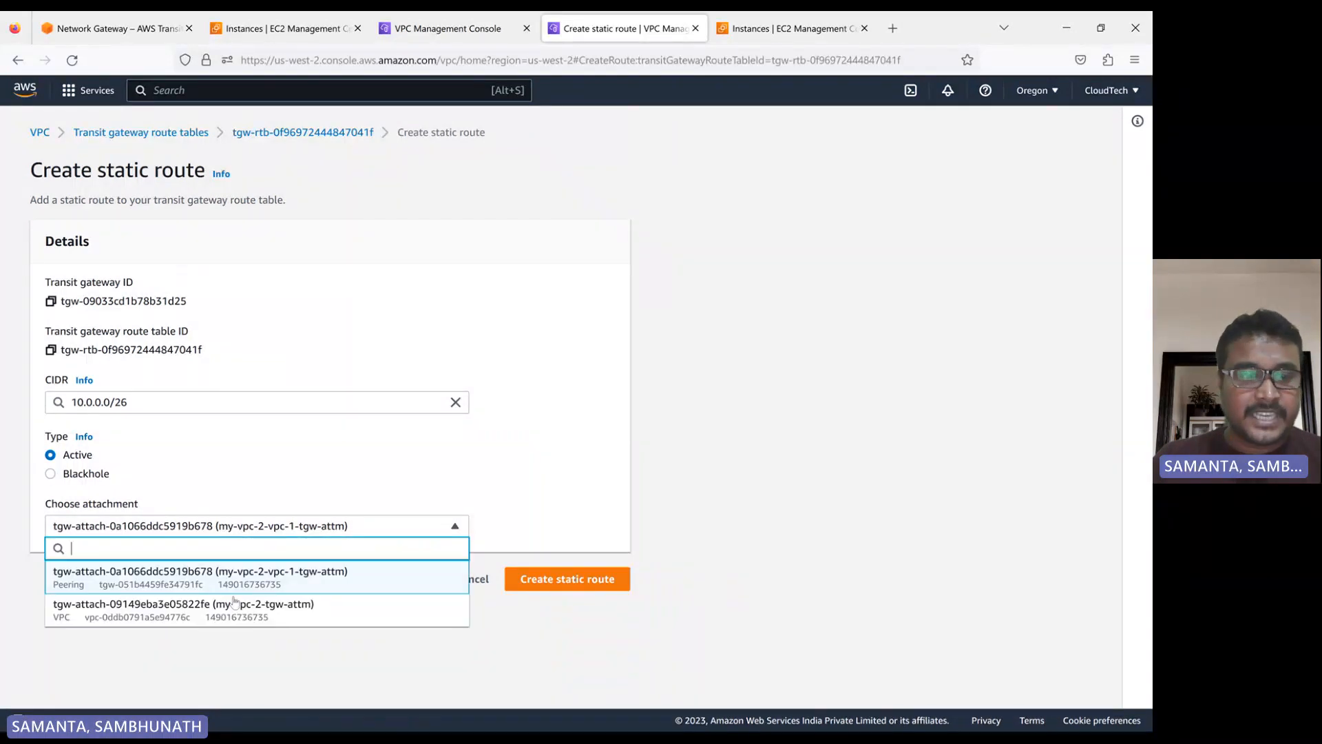
click(231, 587)
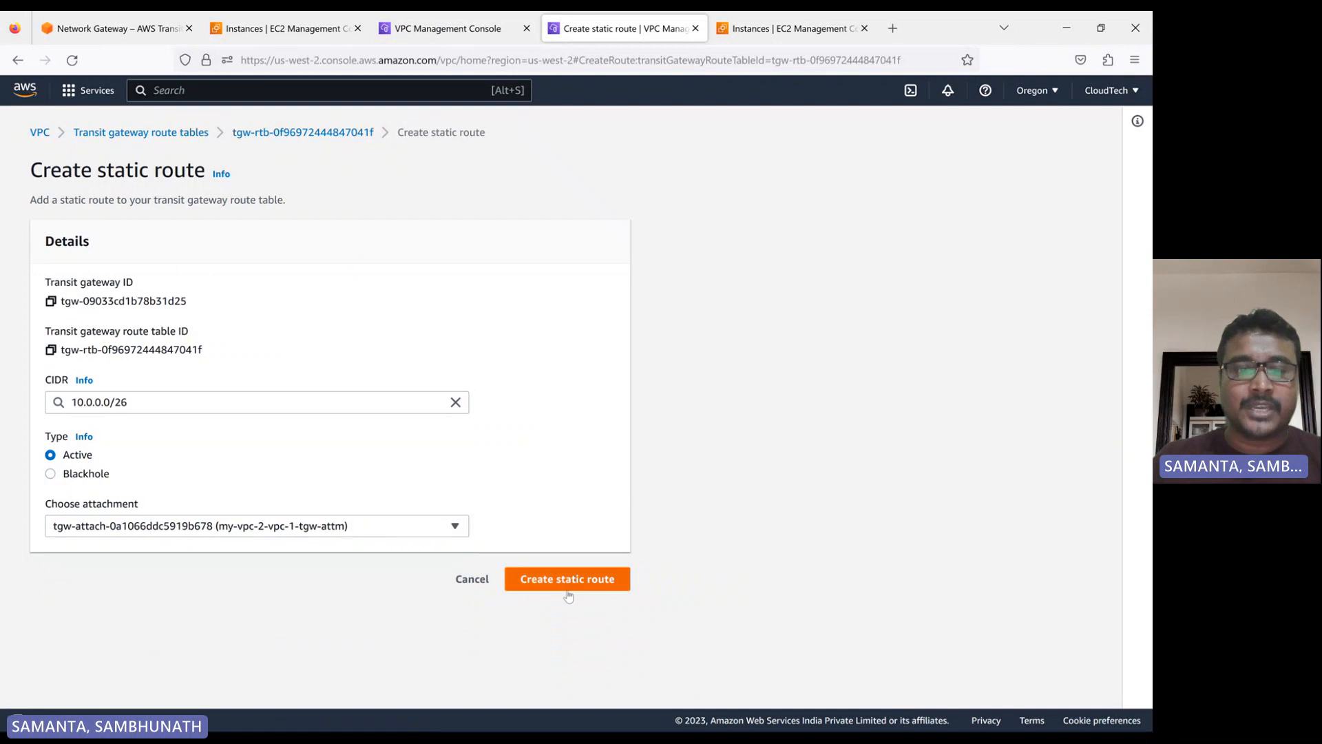
click(567, 580)
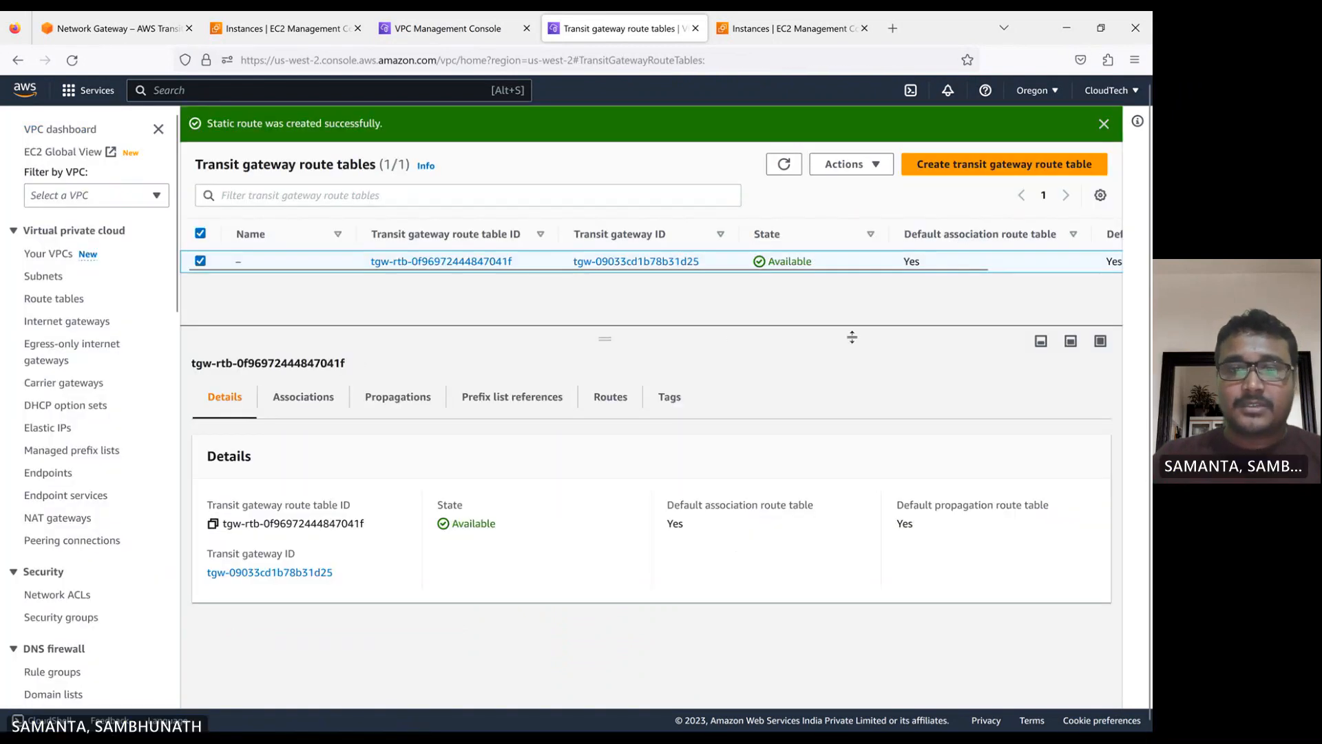
Start a static route in the N. Virginia transit gateway route table and set its CIDR to 20.0.0.0/26
click(428, 38)
scroll(87, 554, down, 8)
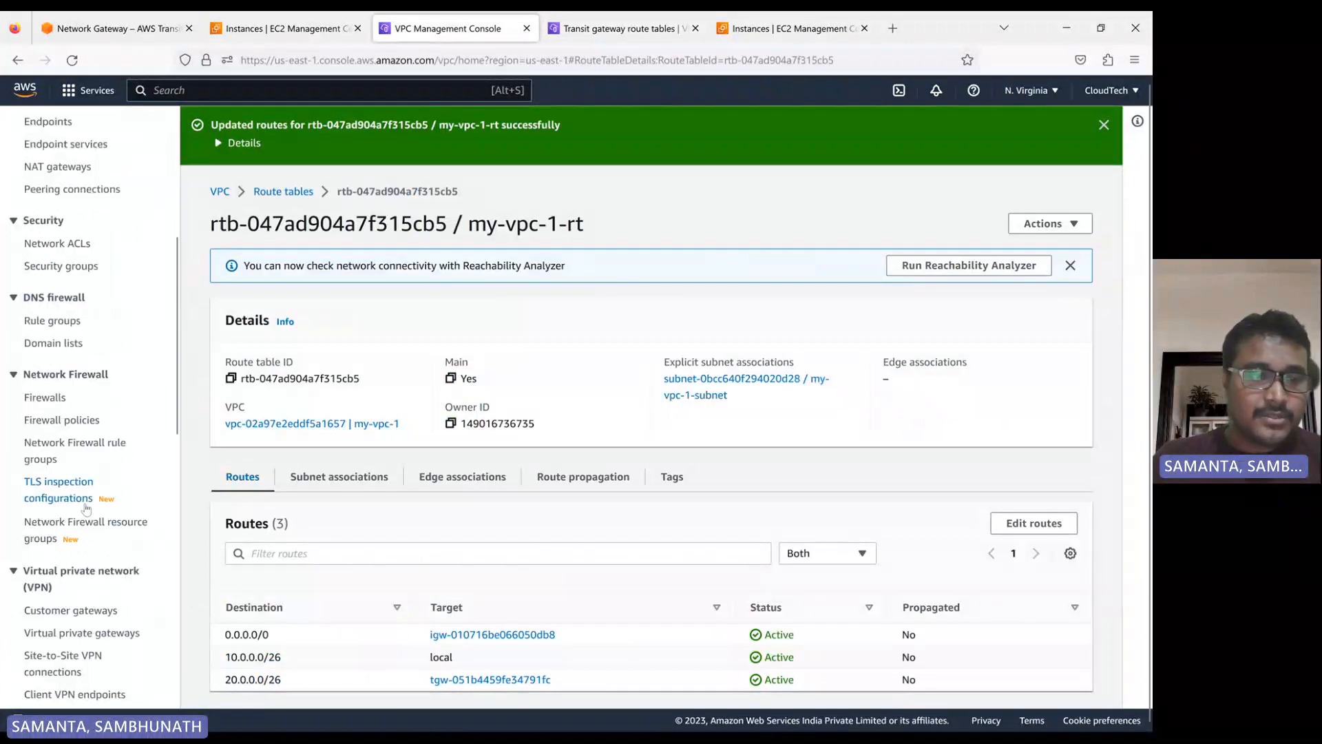
scroll(86, 555, down, 3)
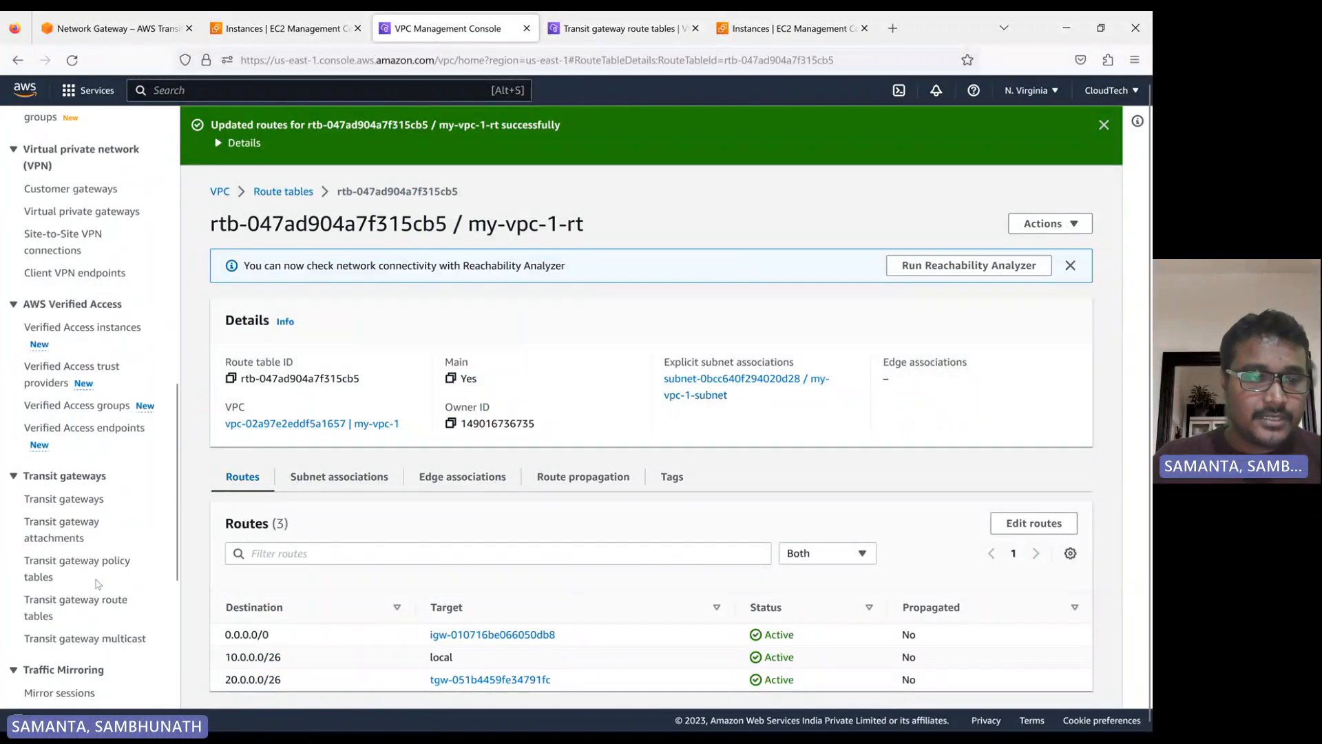
click(71, 606)
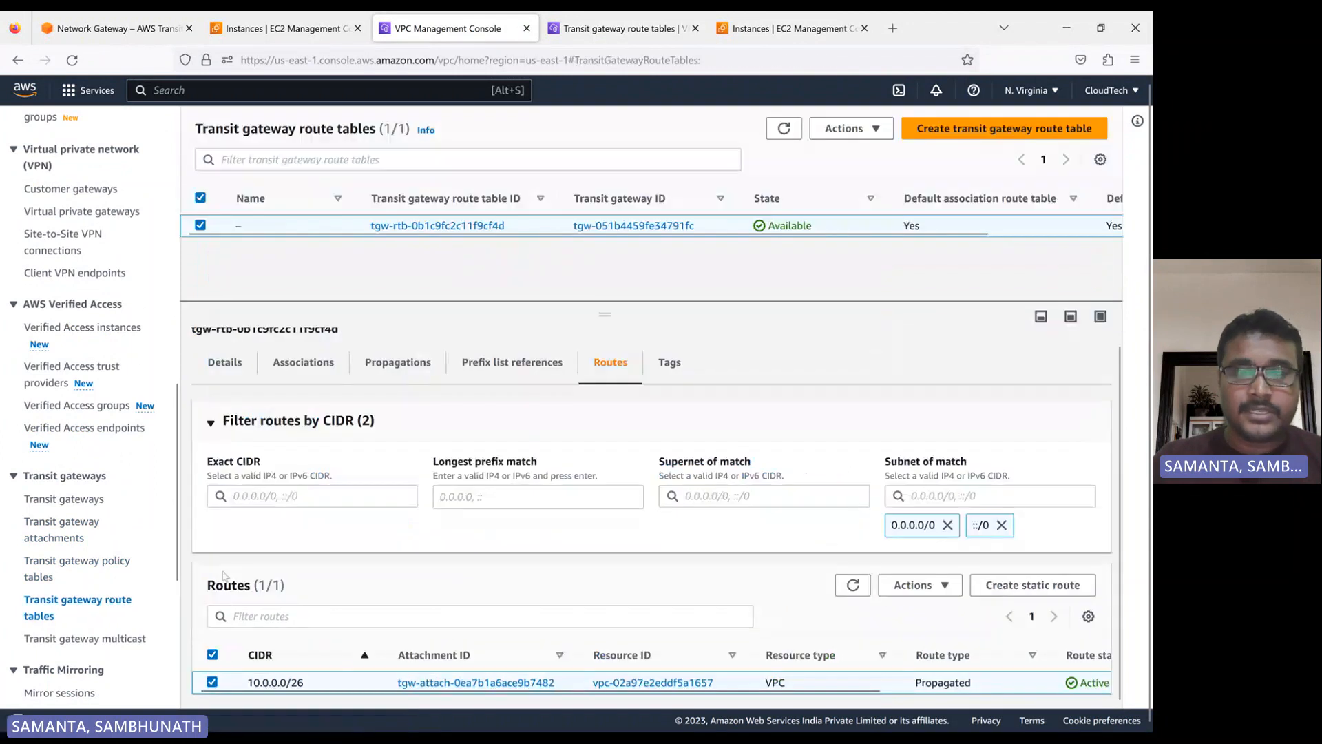
click(1033, 585)
click(118, 400)
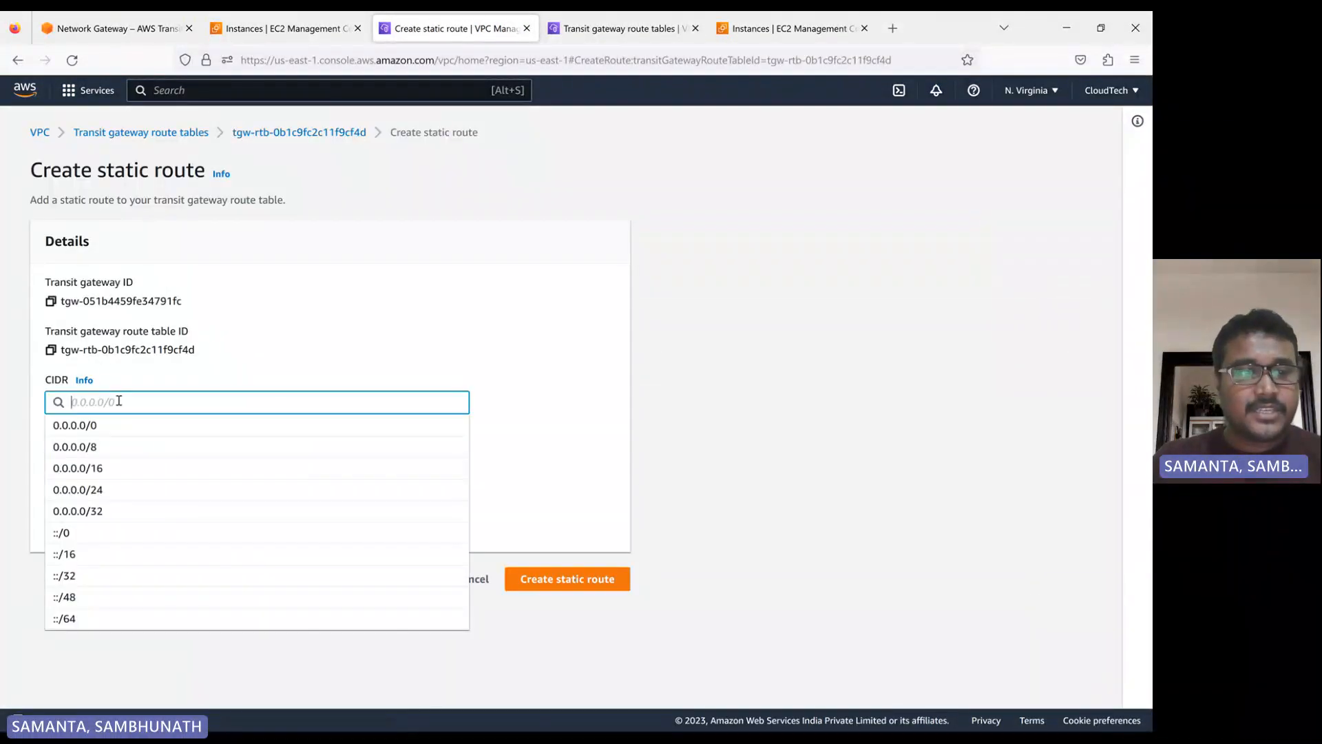
text(2)
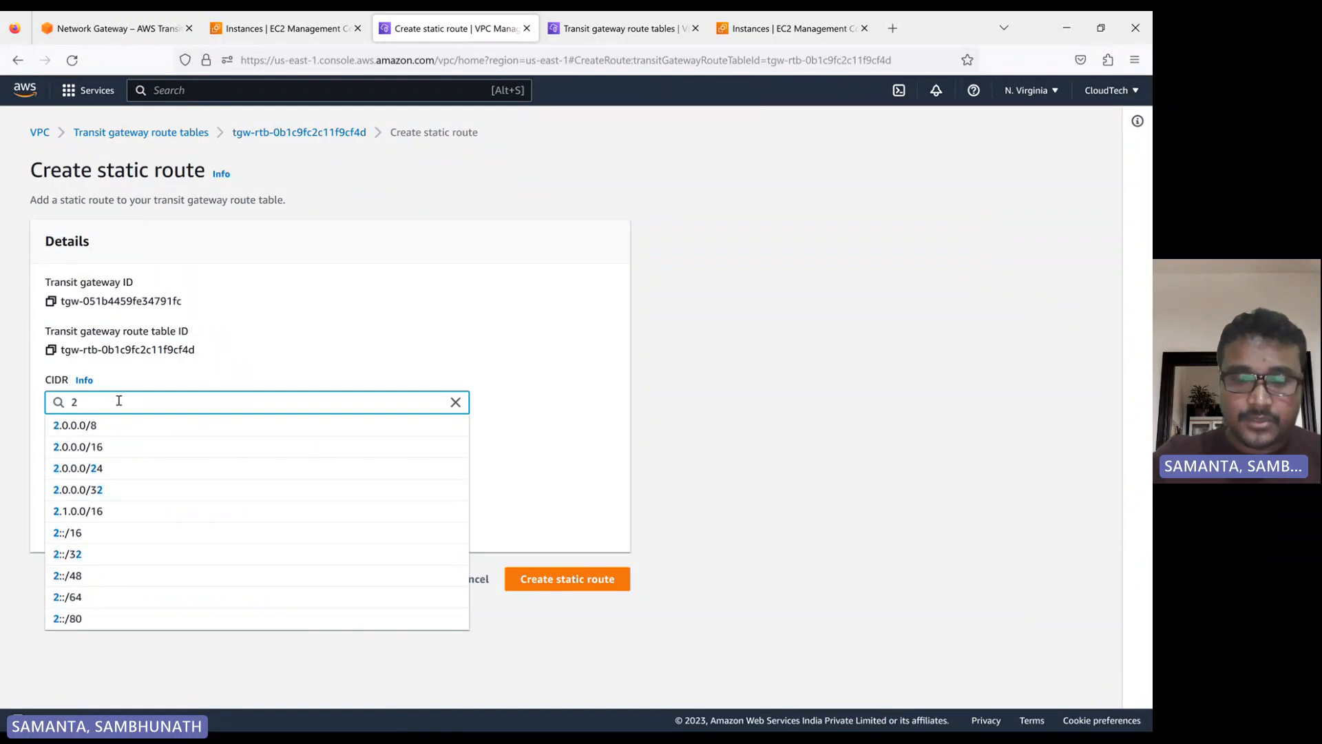
text(0.0.0.)
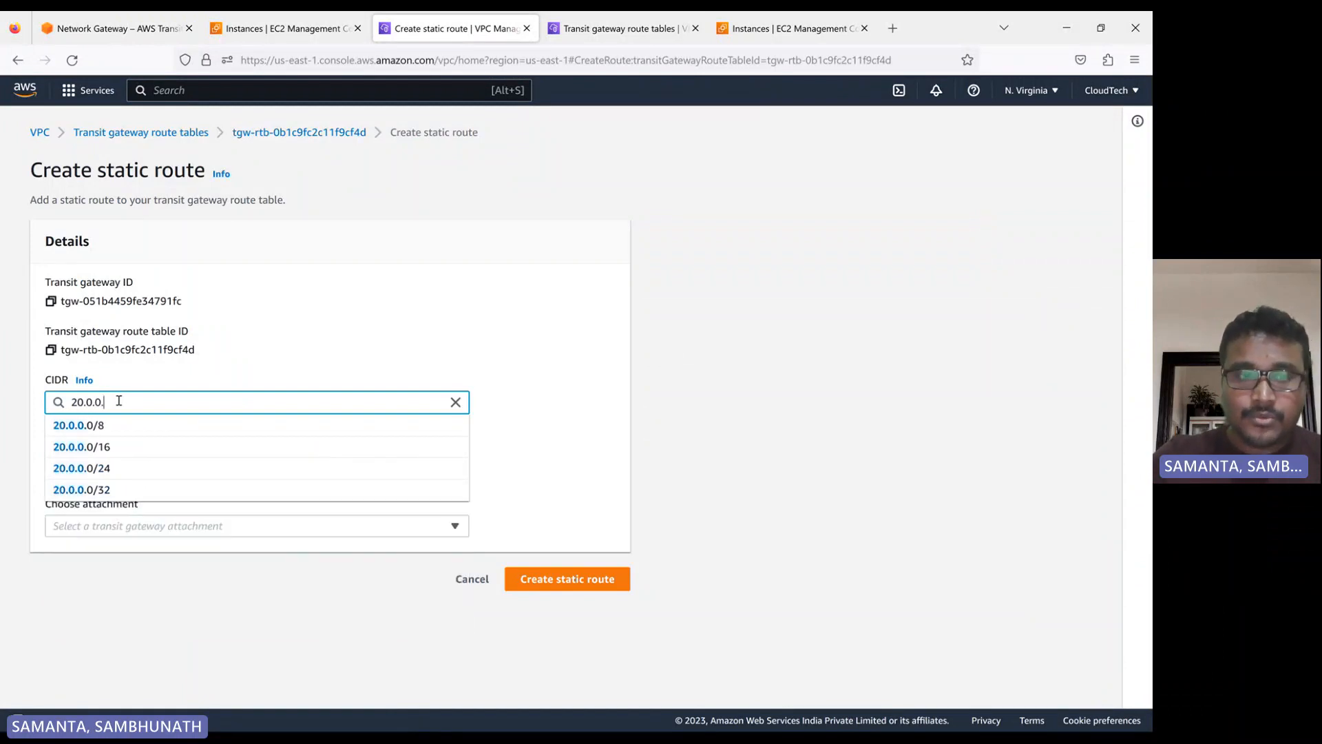
text(0/2)
text(6)
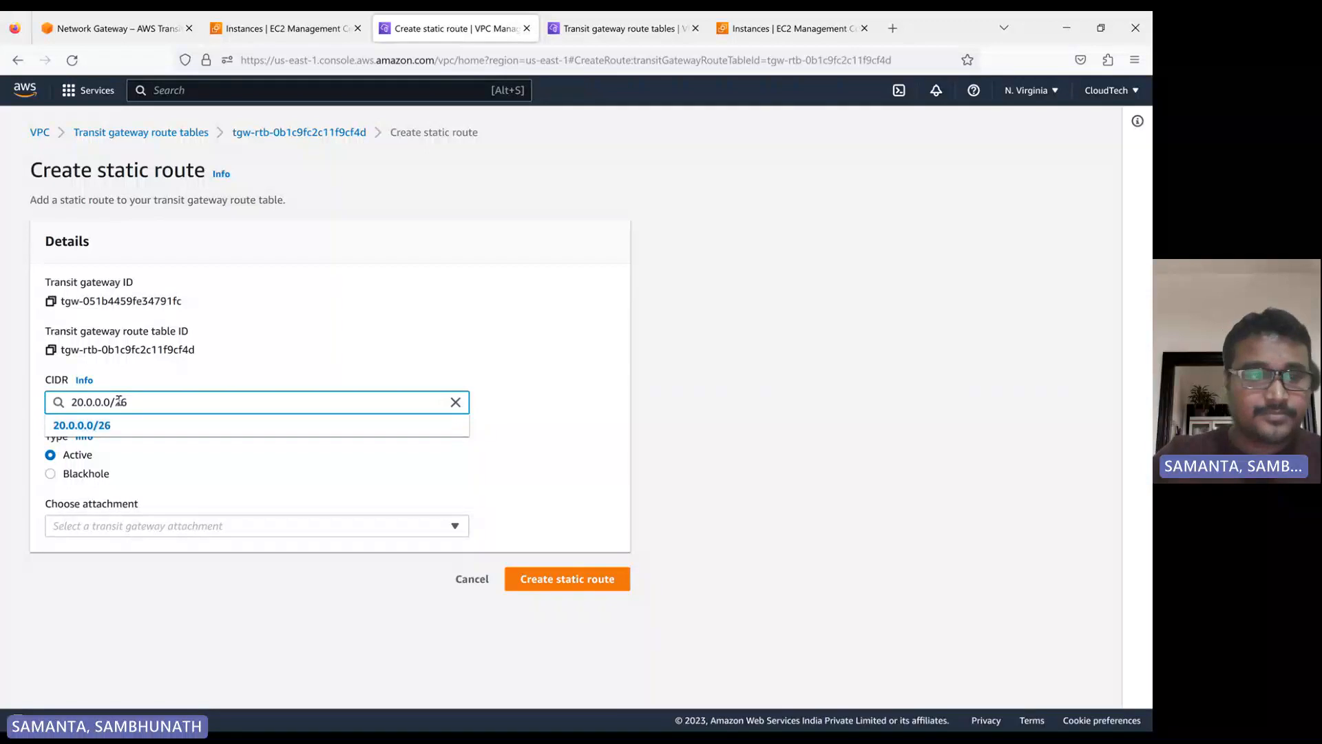
click(106, 426)
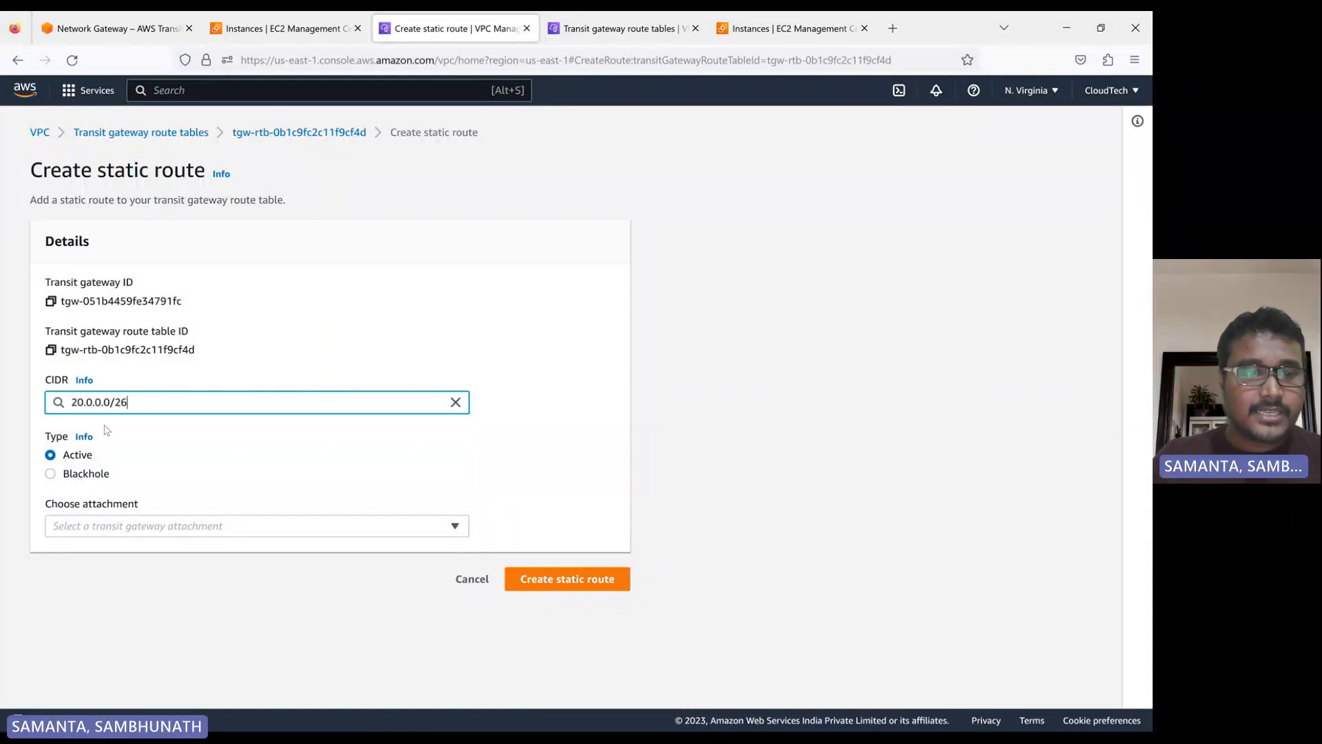
Choose the peering attachment tgw-attach-0a1066ddc5919b678 for the 20.0.0.0/26 route and create the static route
click(89, 529)
click(115, 578)
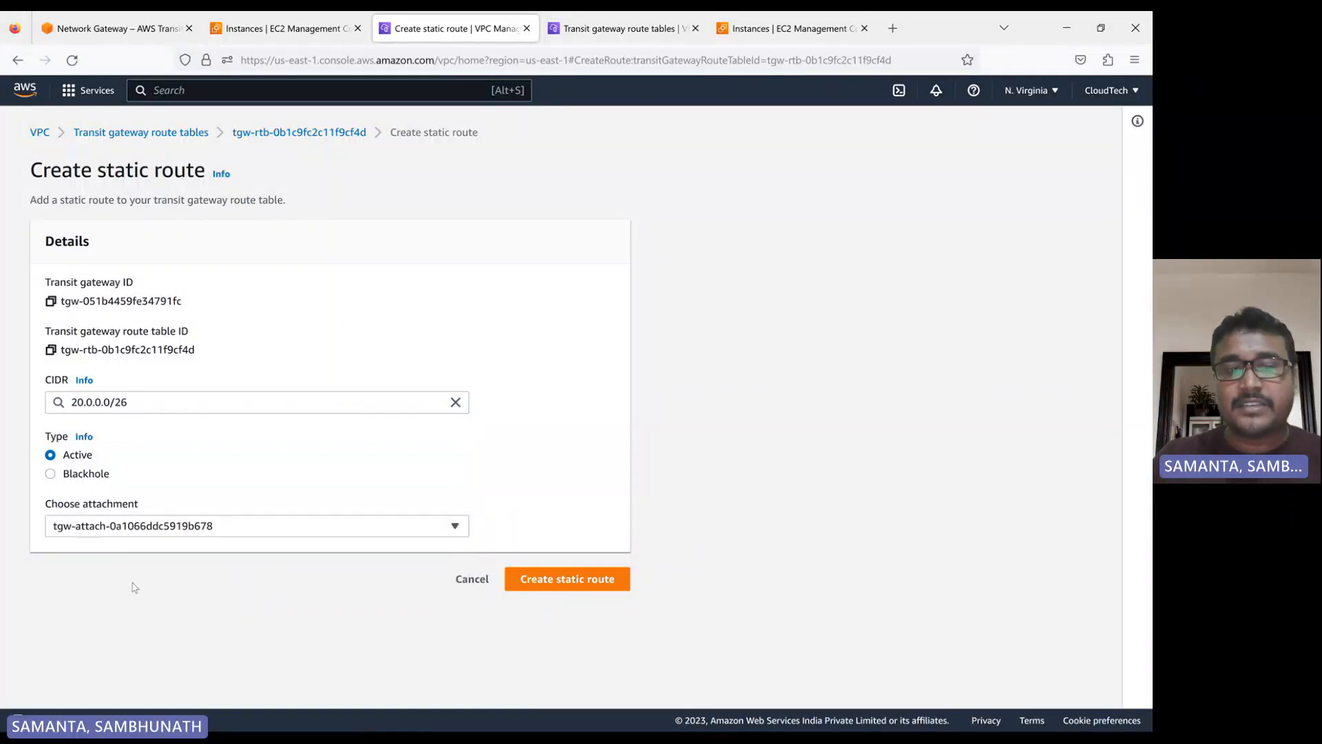
click(576, 586)
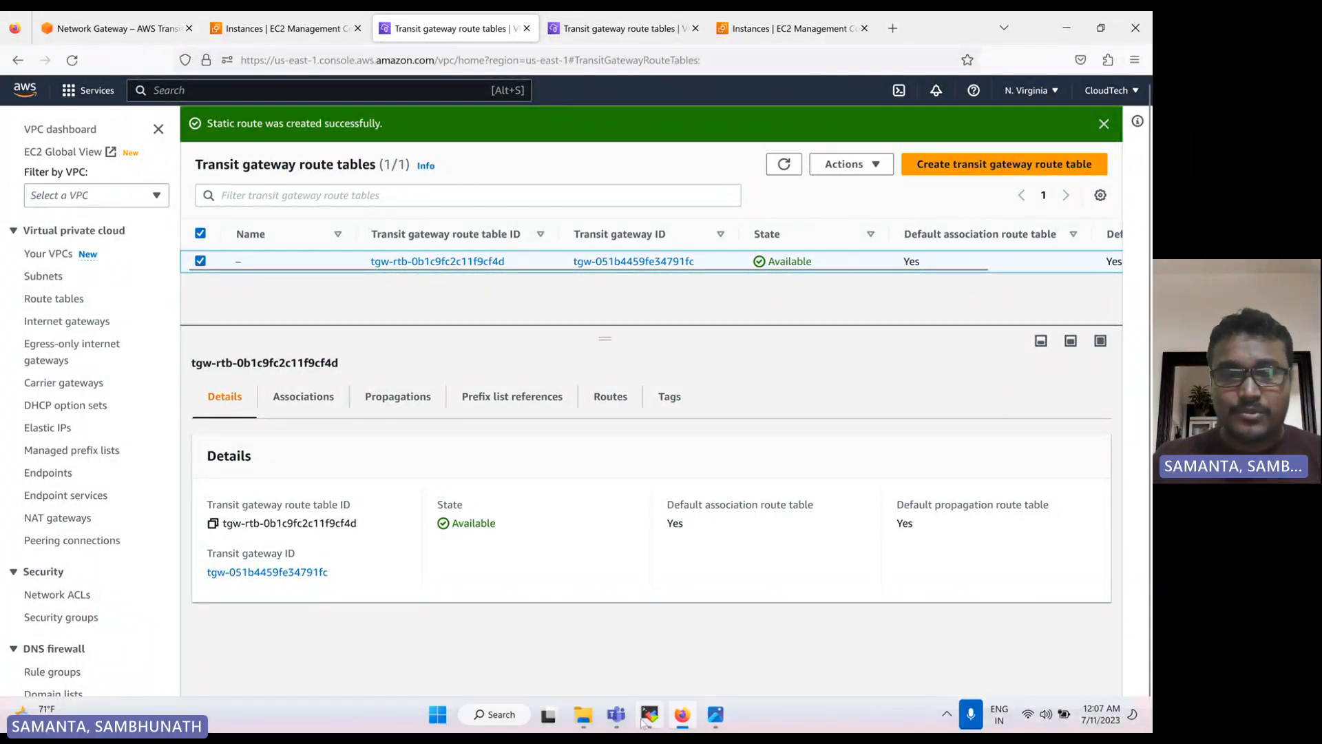
Switch to the MobaXterm session of the app instance, ping 20.0.0.13 and stop the ping
click(646, 722)
key(Return)
key(Return)
key(Up)
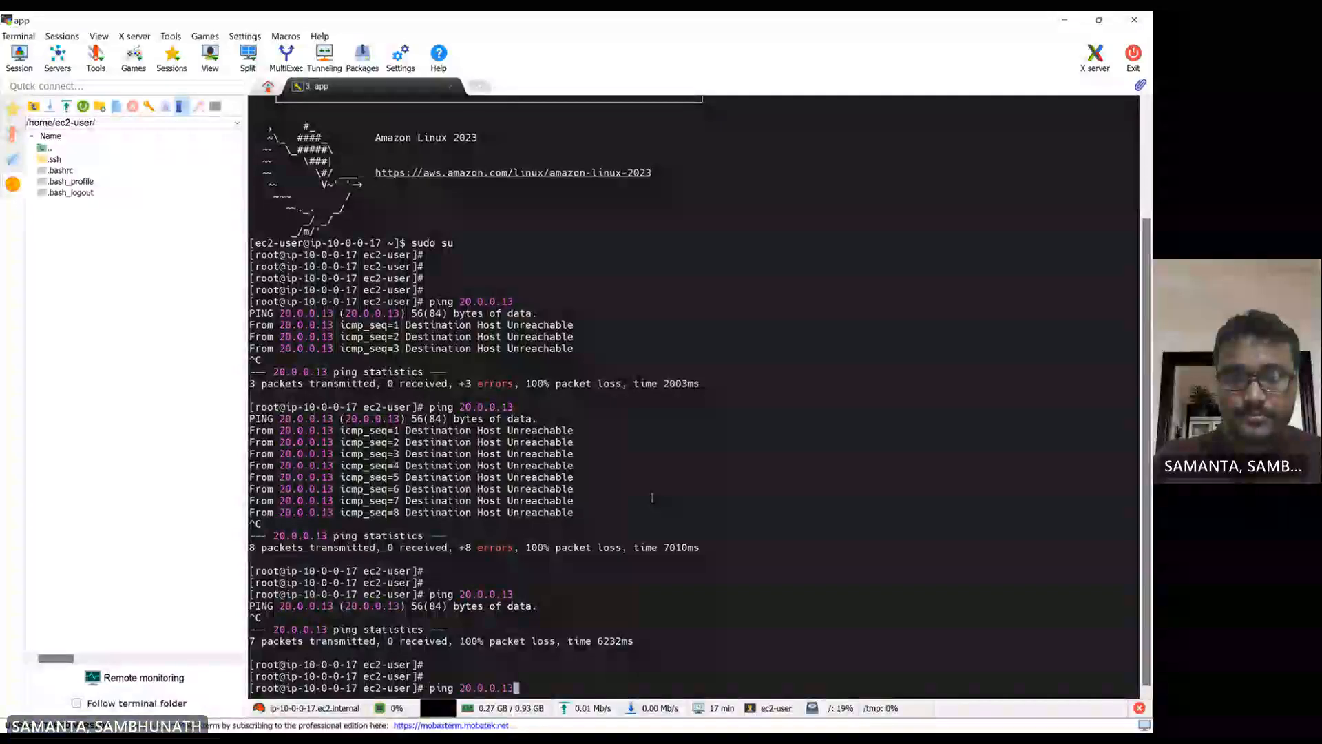
key(Return)
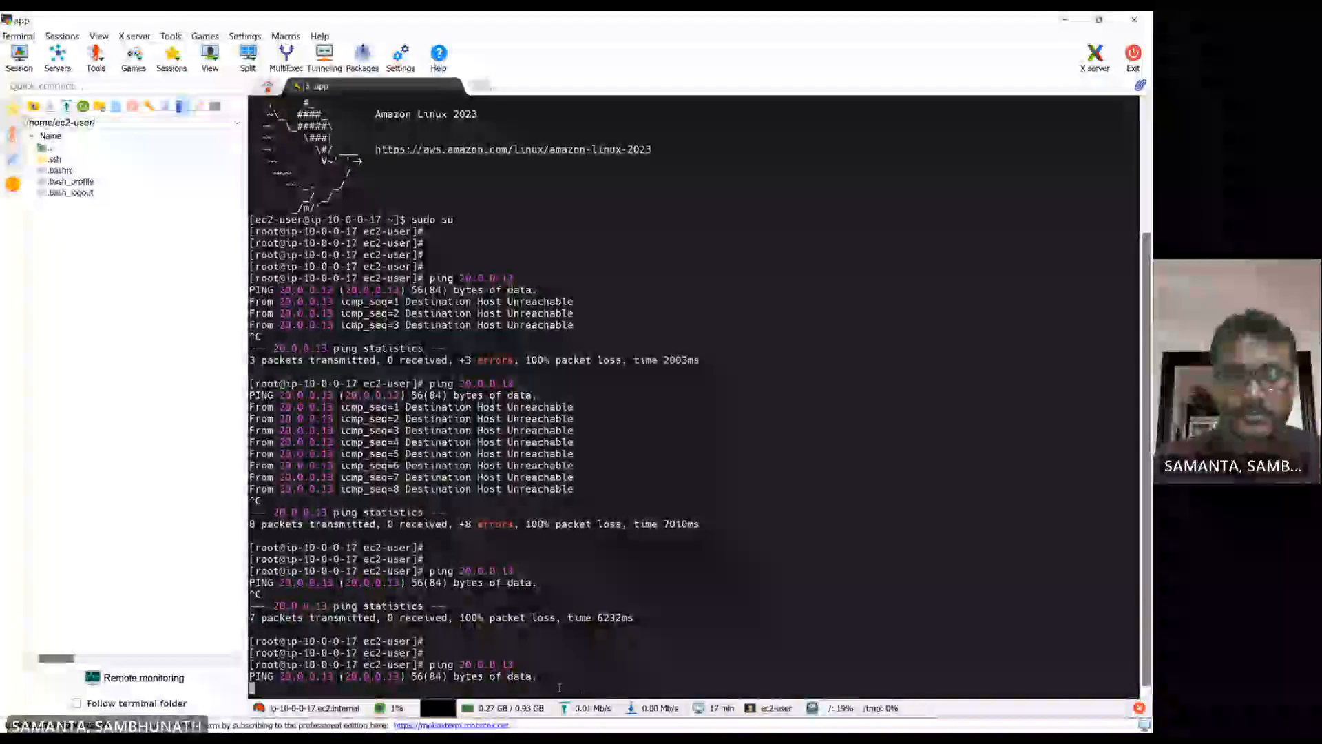
key(ctrl+c)
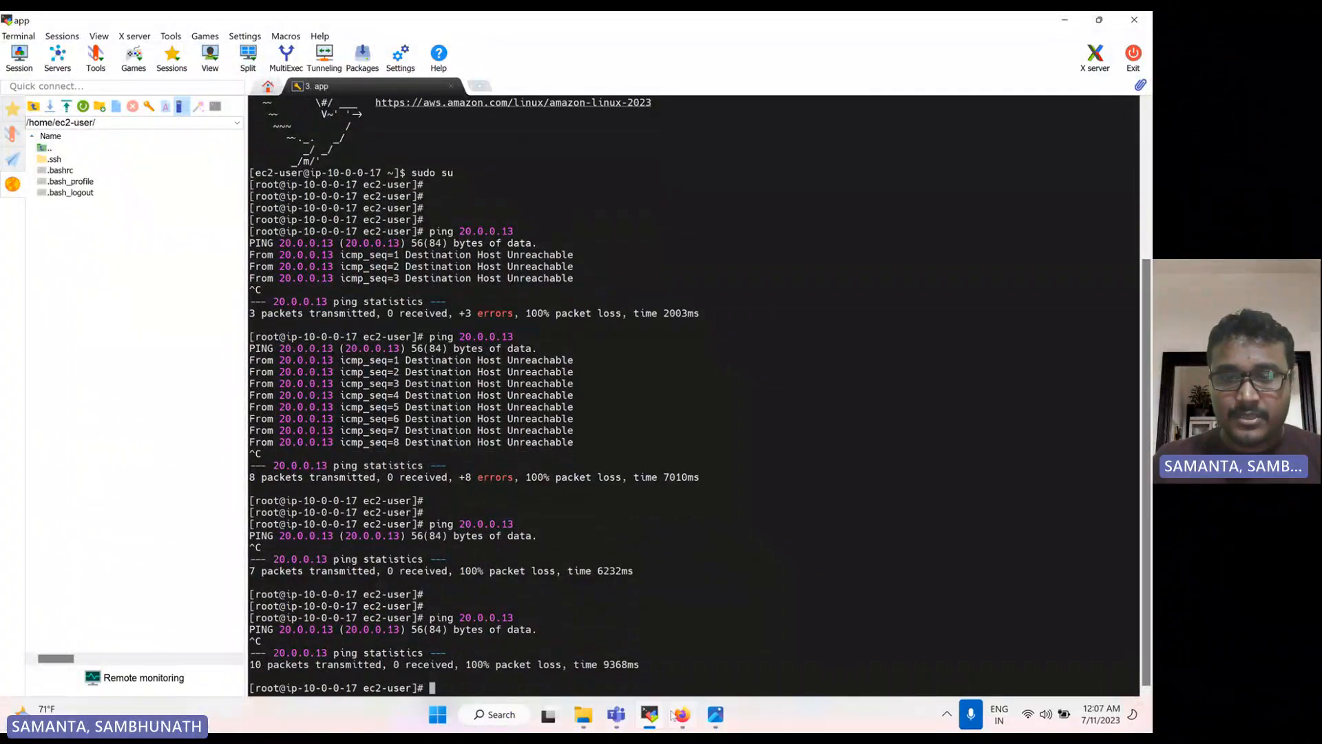
Return to the browser and check the routes of the Oregon transit gateway route table
click(680, 715)
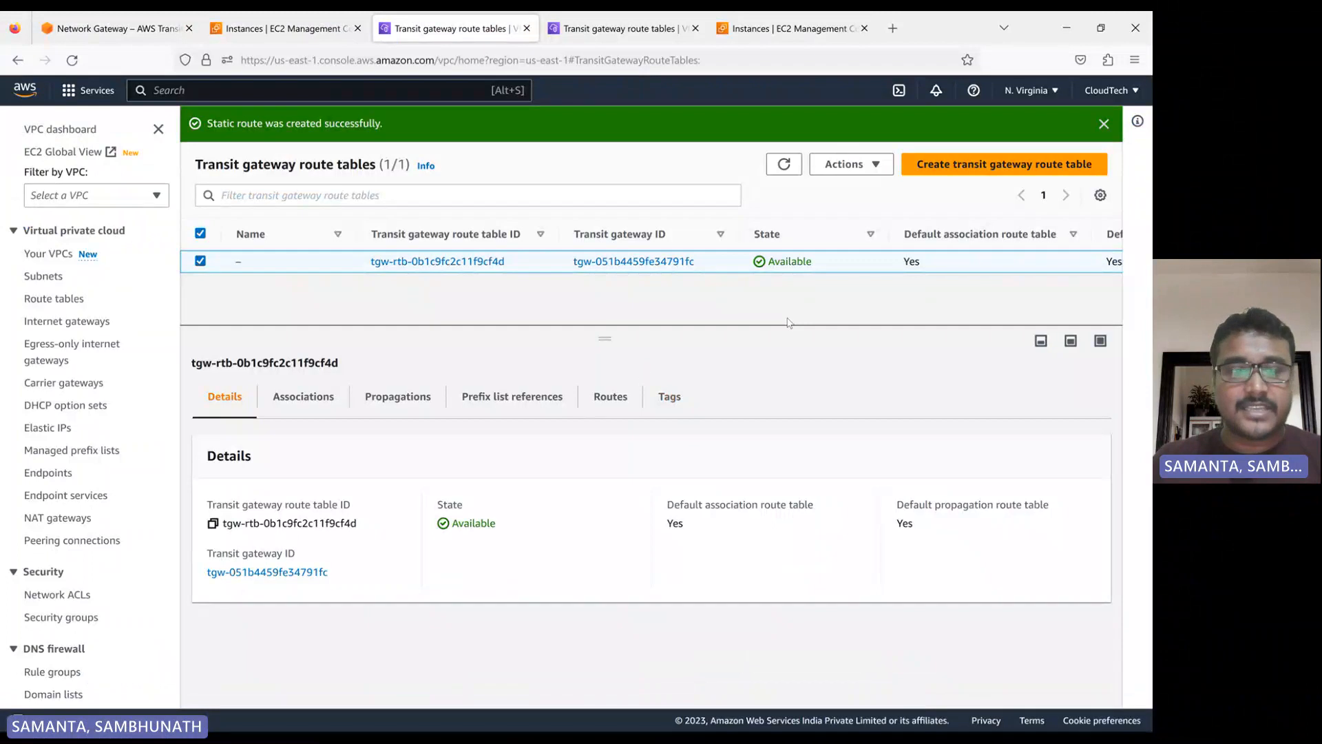
click(595, 28)
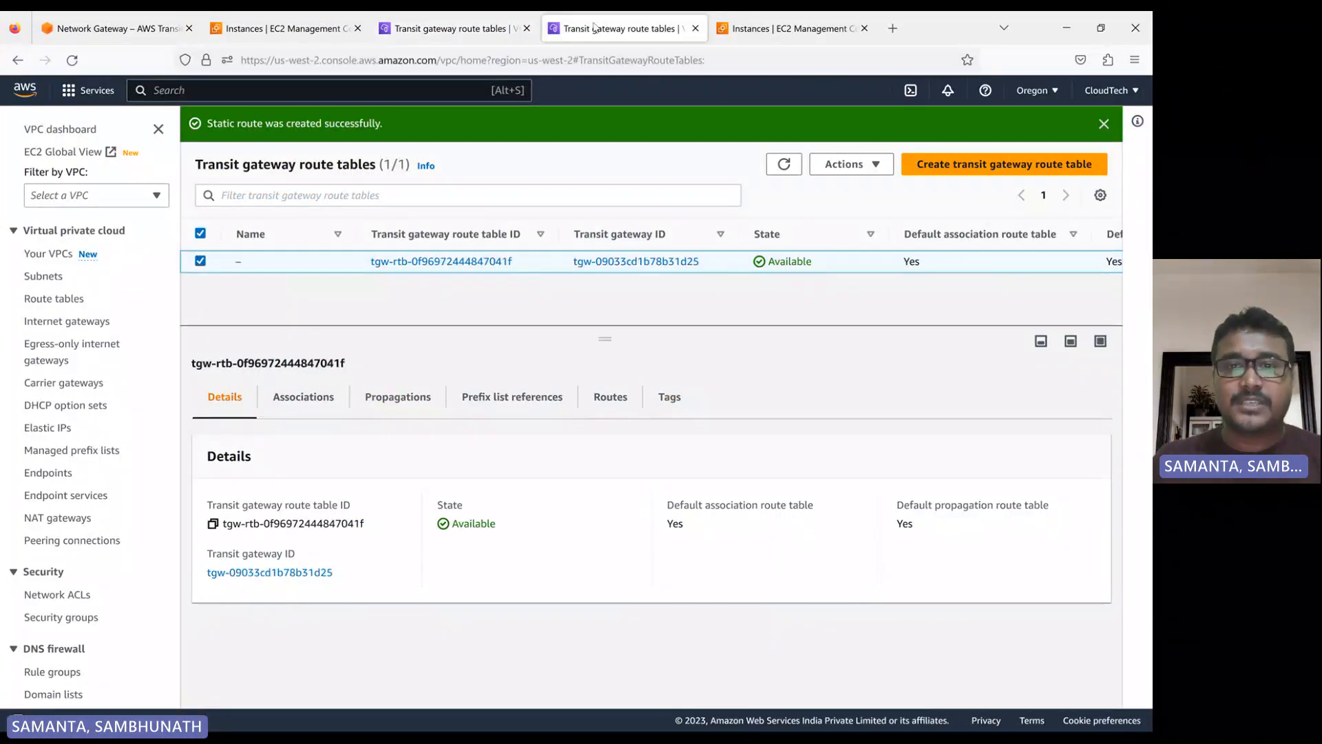
click(783, 164)
scroll(98, 480, down, 3)
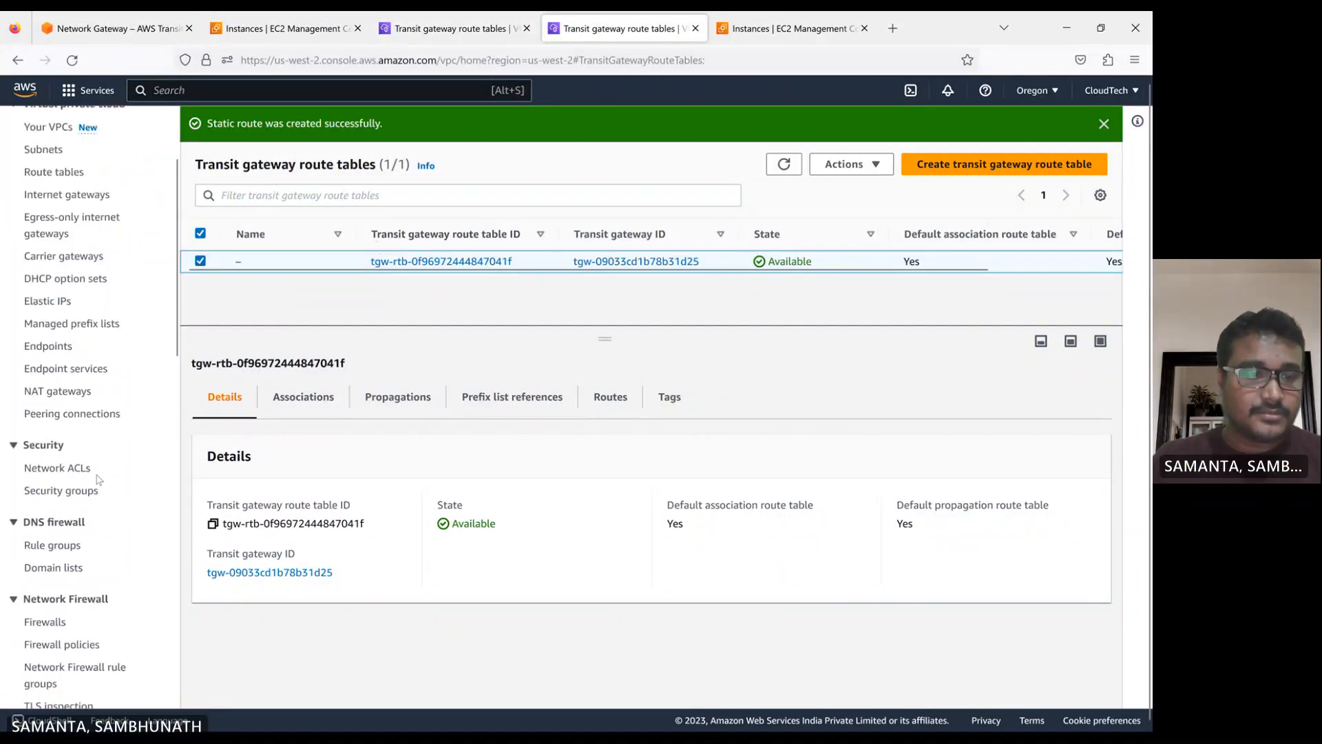
scroll(97, 480, down, 3)
scroll(46, 553, down, 3)
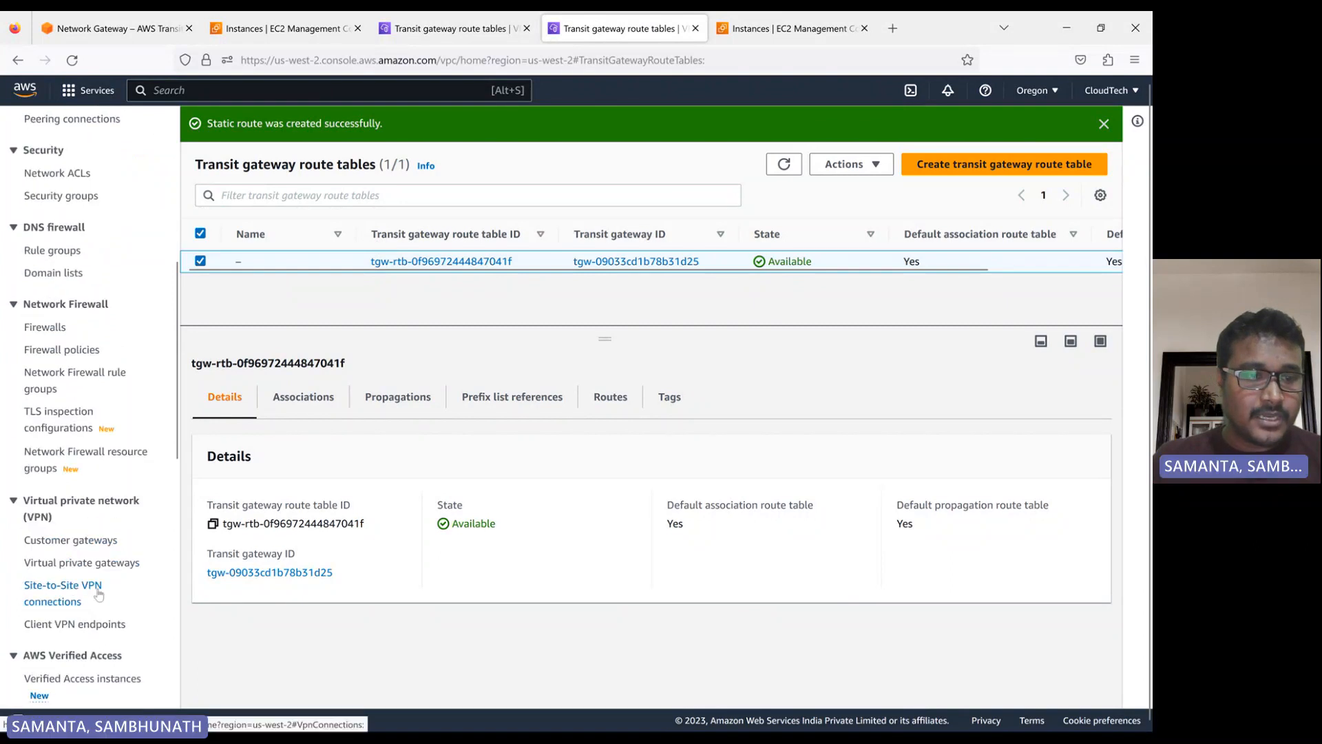
scroll(90, 624, down, 7)
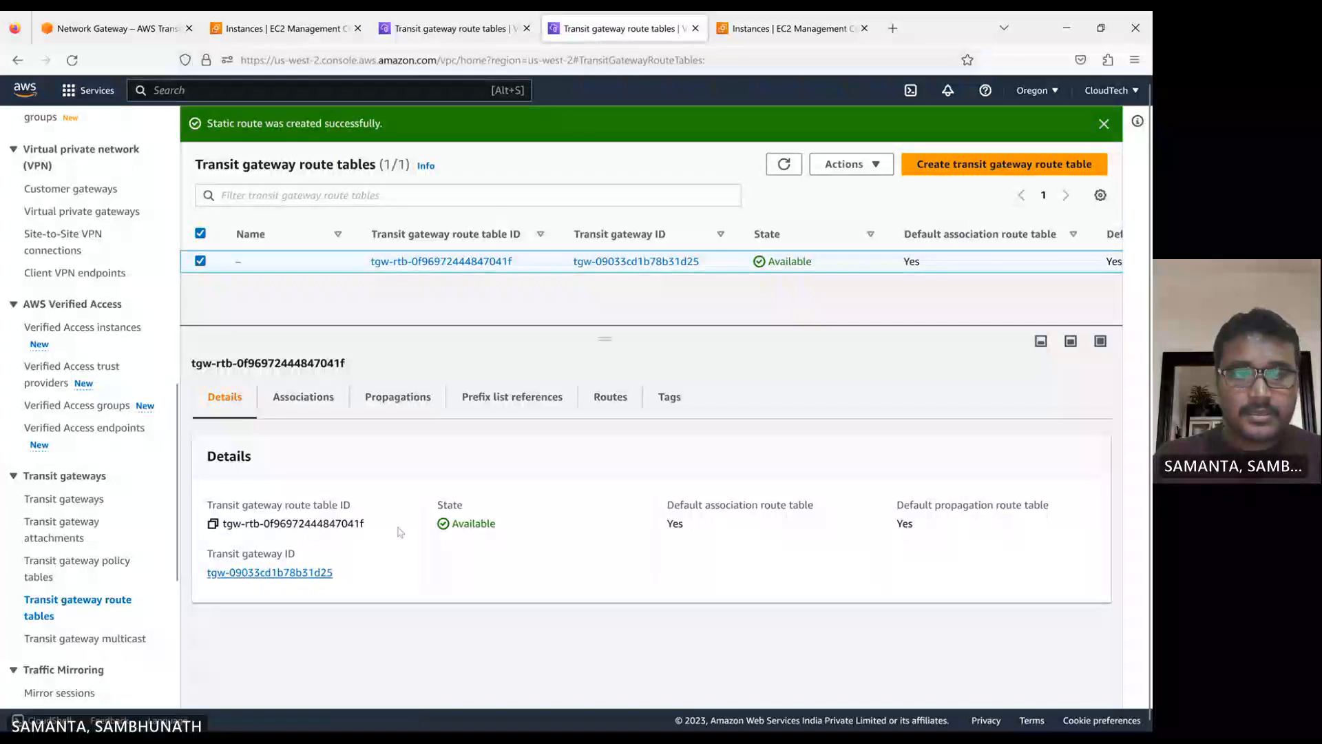
click(610, 397)
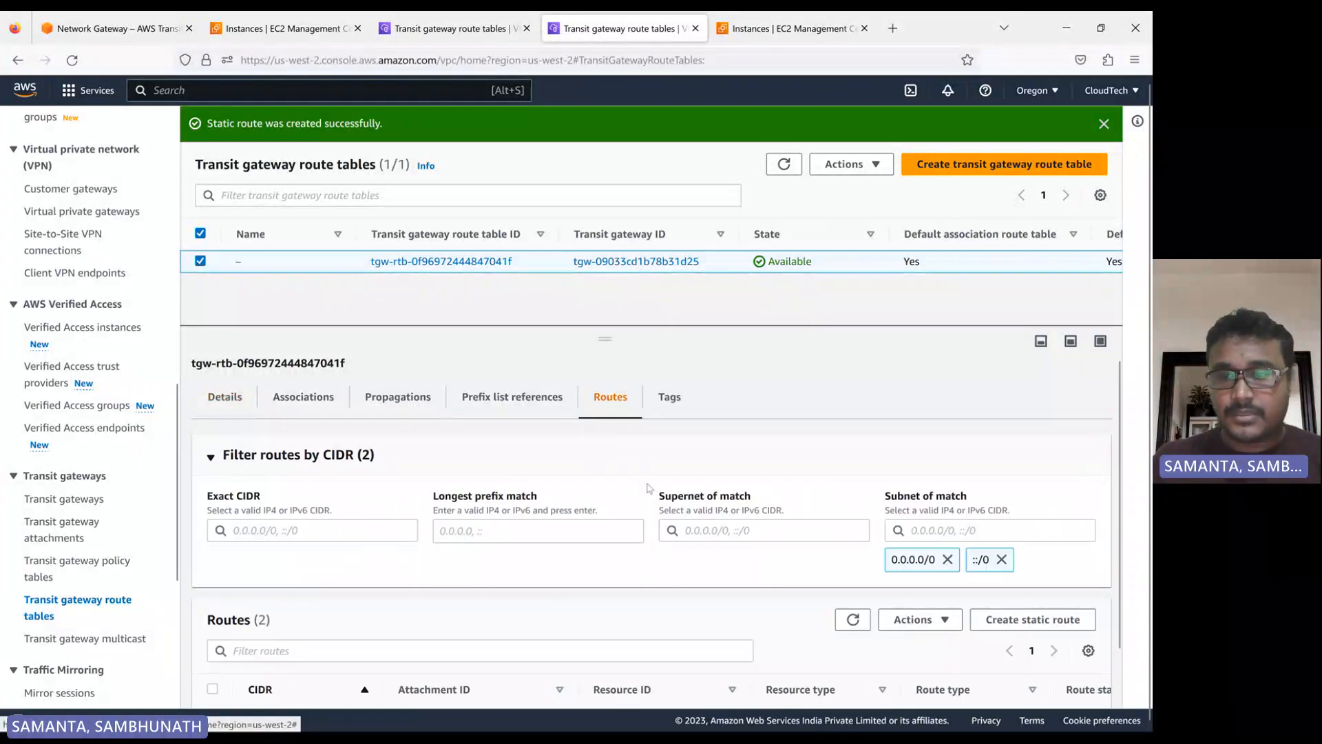
scroll(622, 407, down, 1)
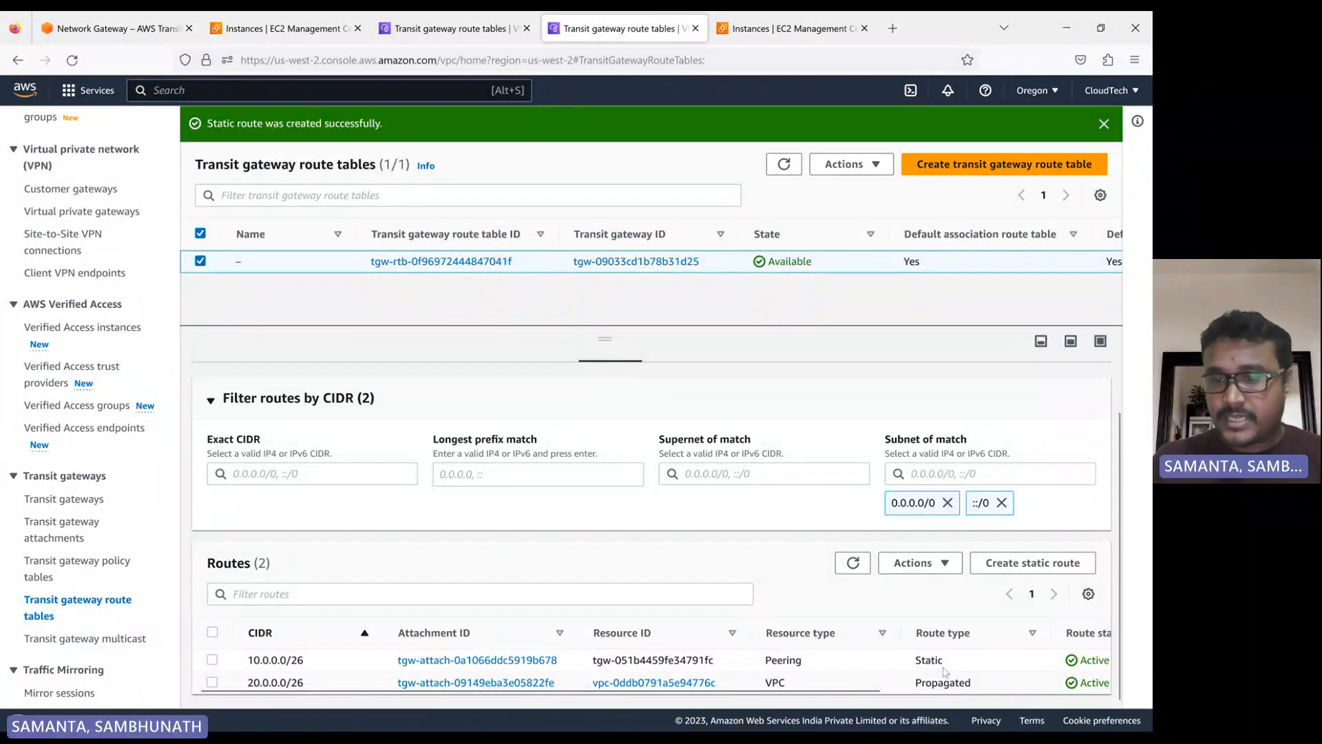
mouse_move(819, 692)
mouse_down()
mouse_move(1094, 711)
mouse_move(806, 702)
mouse_up()
Check the routes of the N. Virginia transit gateway route table and refresh the route table list
click(417, 29)
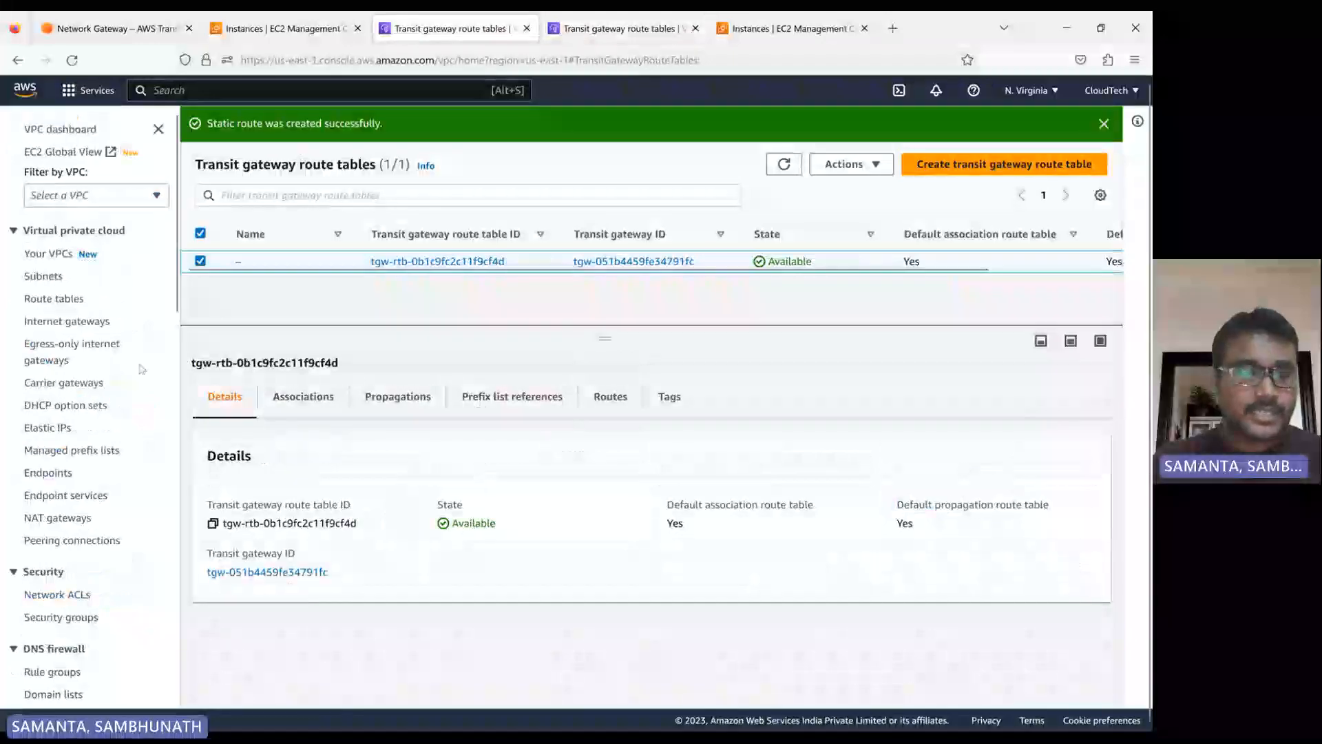
click(613, 398)
scroll(922, 679, down, 2)
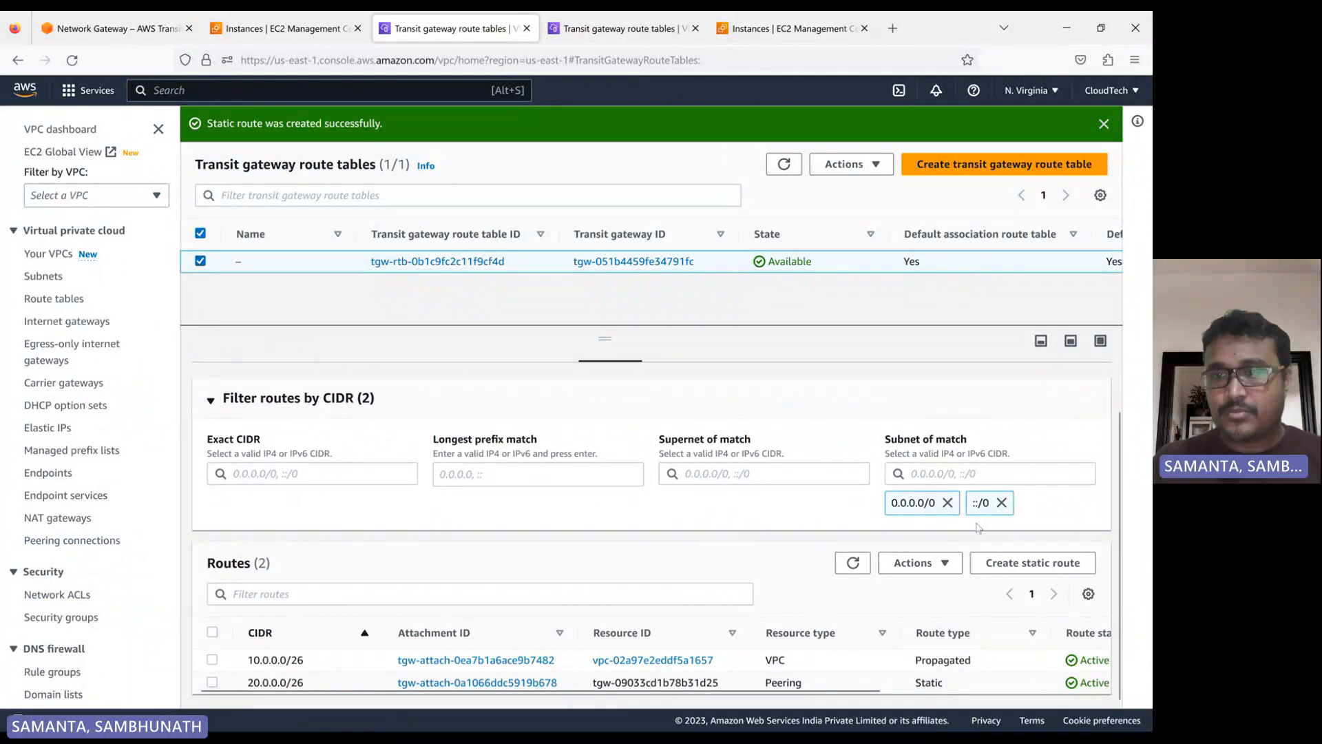
click(784, 164)
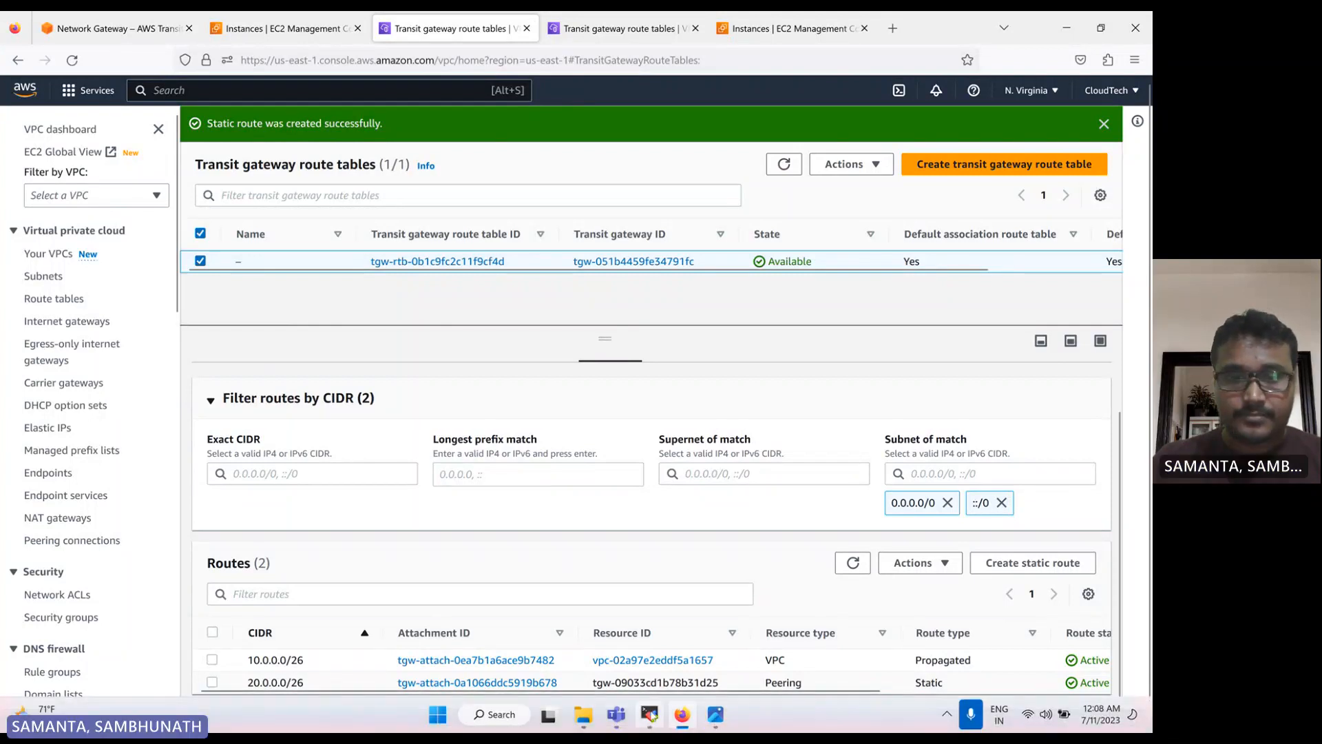
Switch back to the app session in MobaXterm and run the ping to 20.0.0.13 again
click(649, 714)
key(Return)
key(Return)
key(Return)
key(Up)
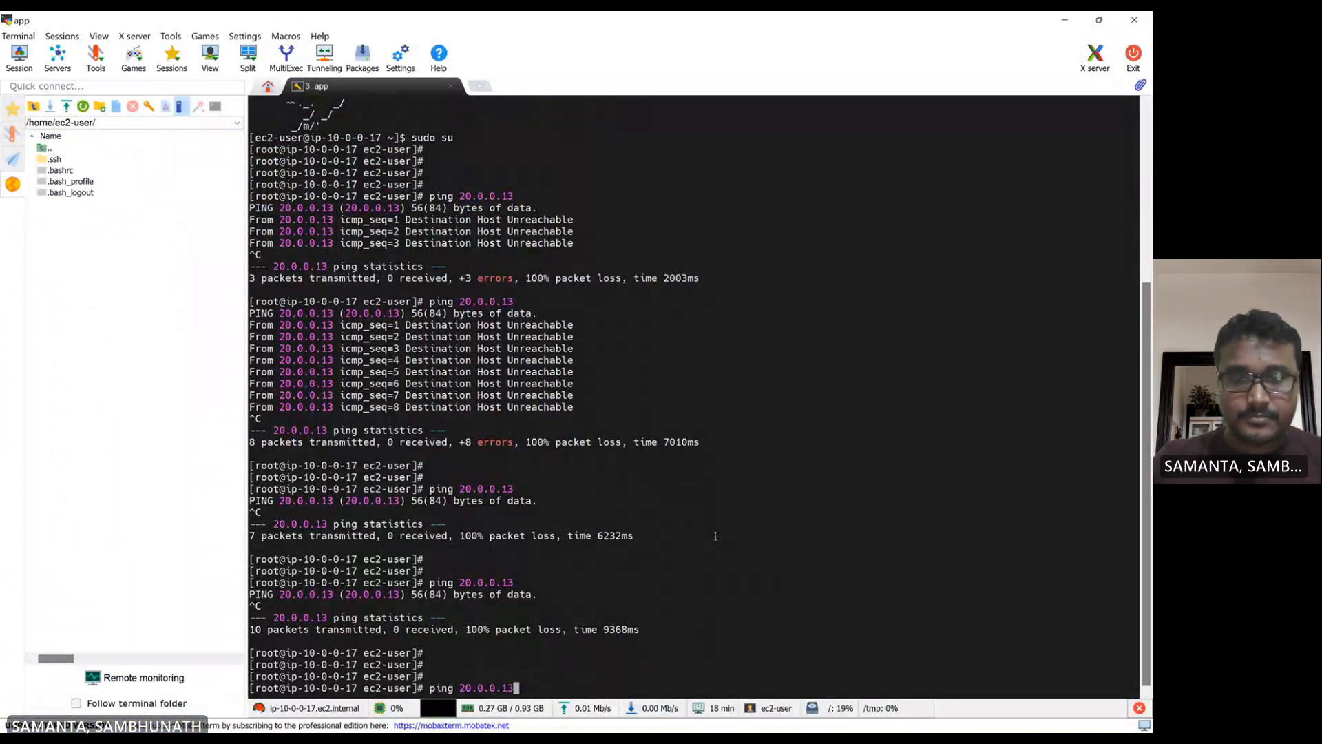
key(Return)
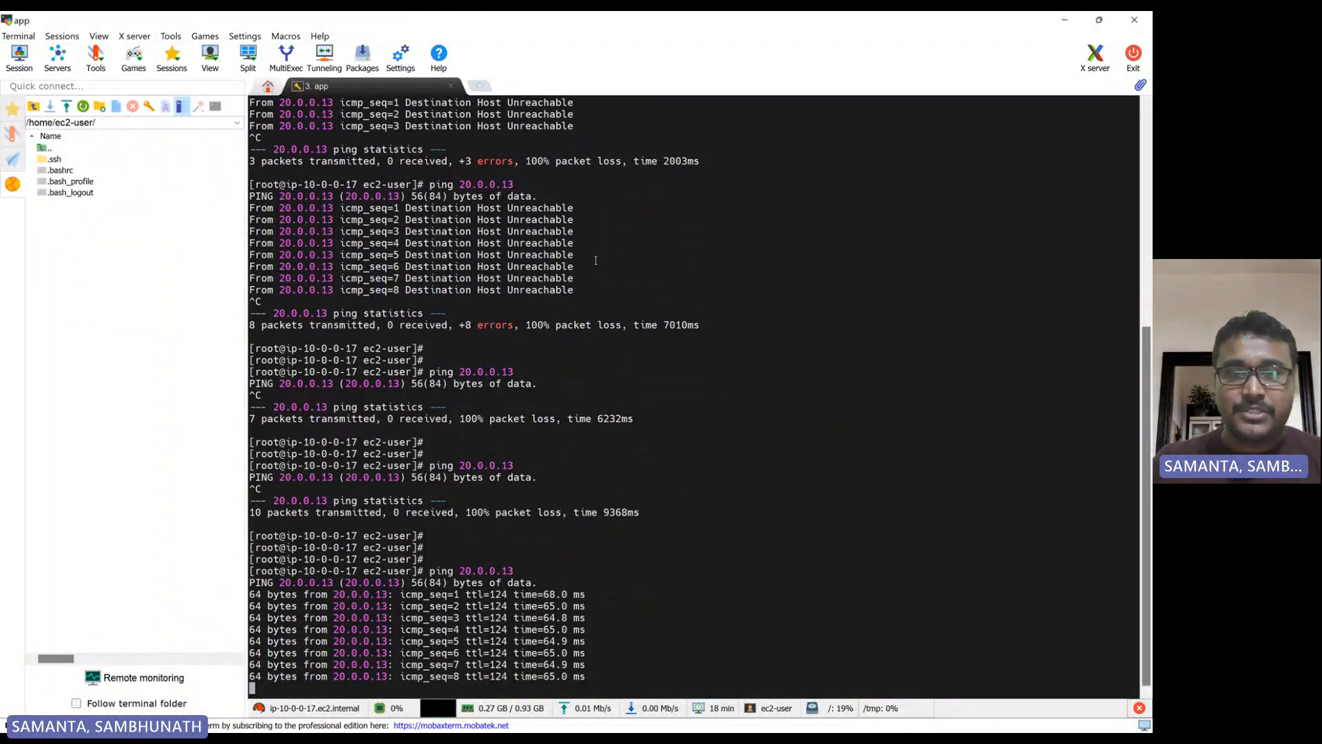
Highlight the earlier ping output and the lines of the running ping for comparison, and stop the ping
drag(573, 277, 222, 170)
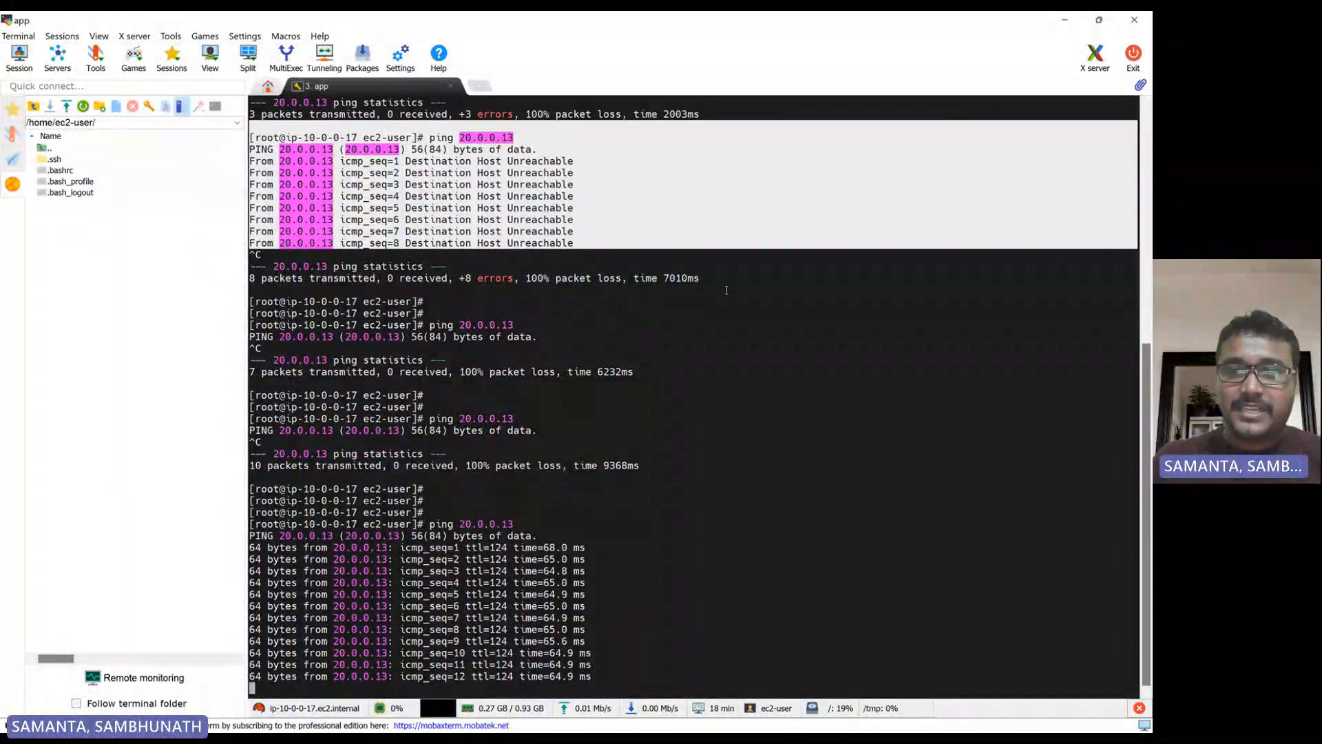
drag(695, 265, 383, 246)
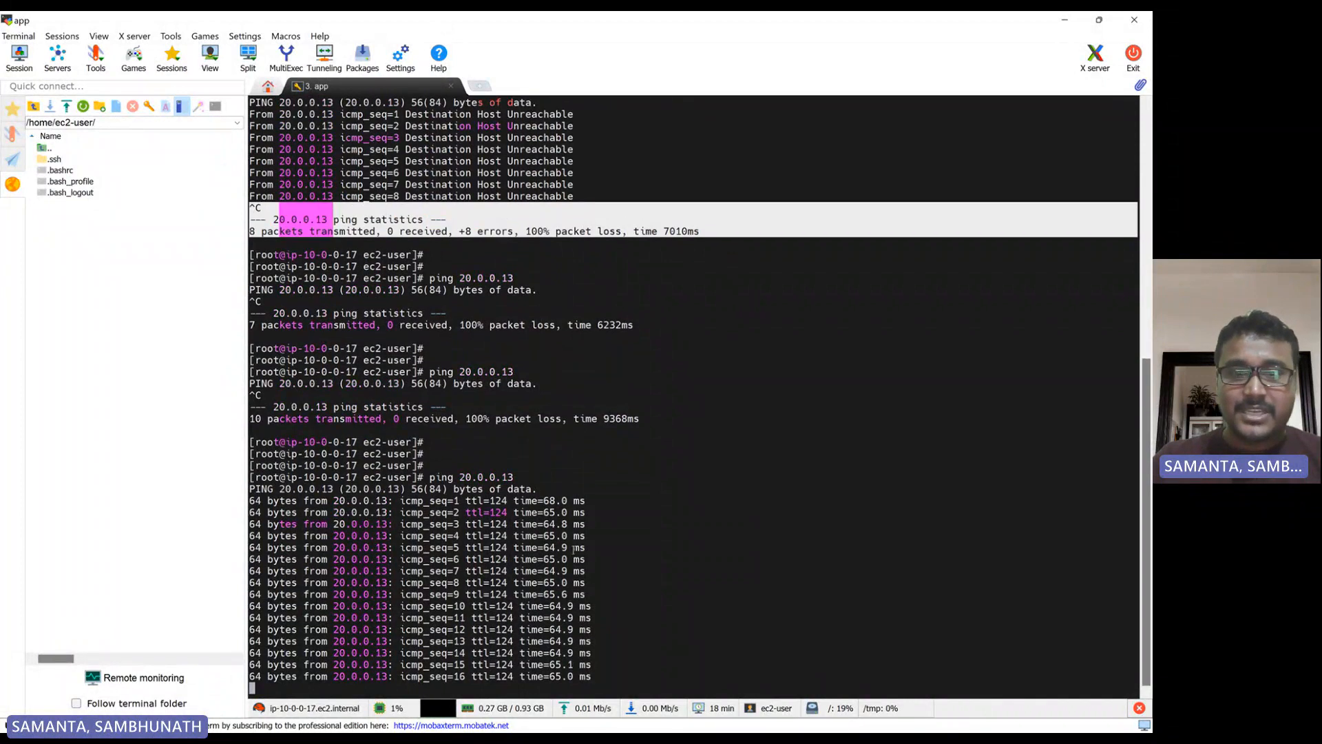
click(599, 680)
drag(599, 679, 252, 475)
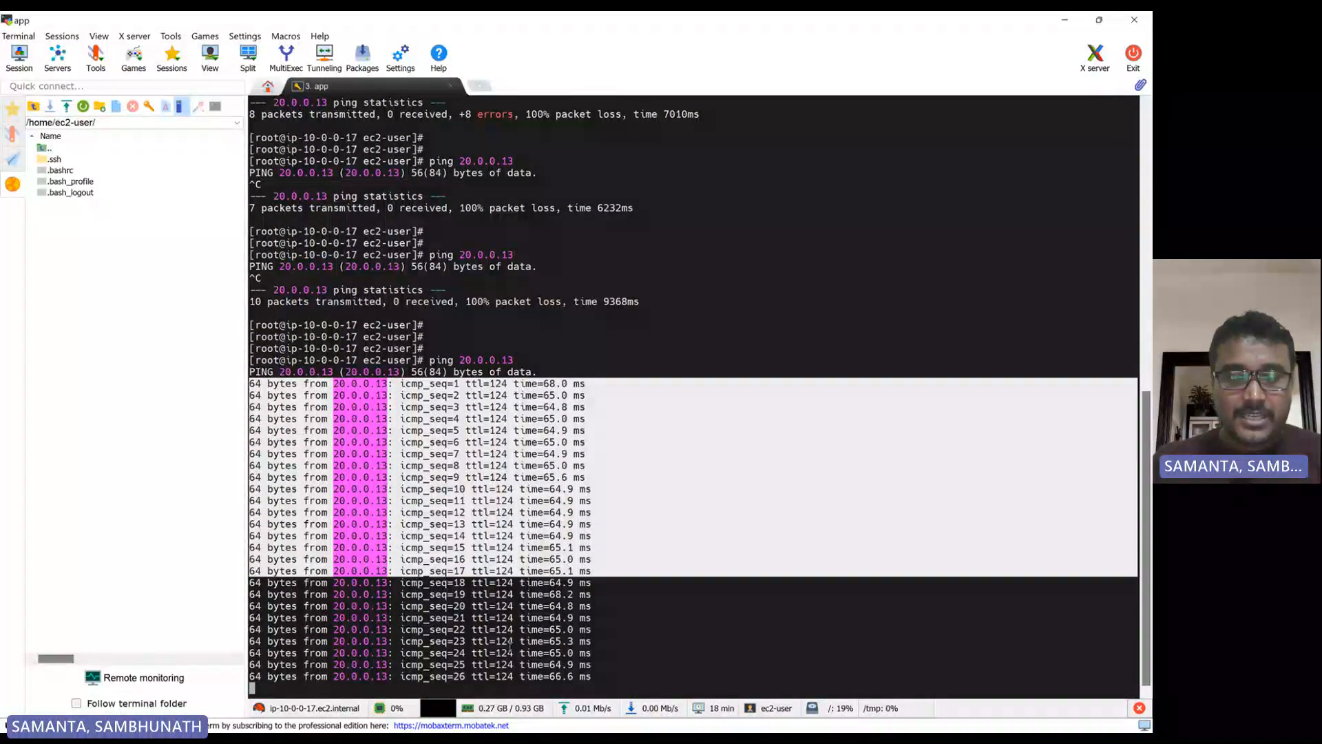
key(ctrl+c)
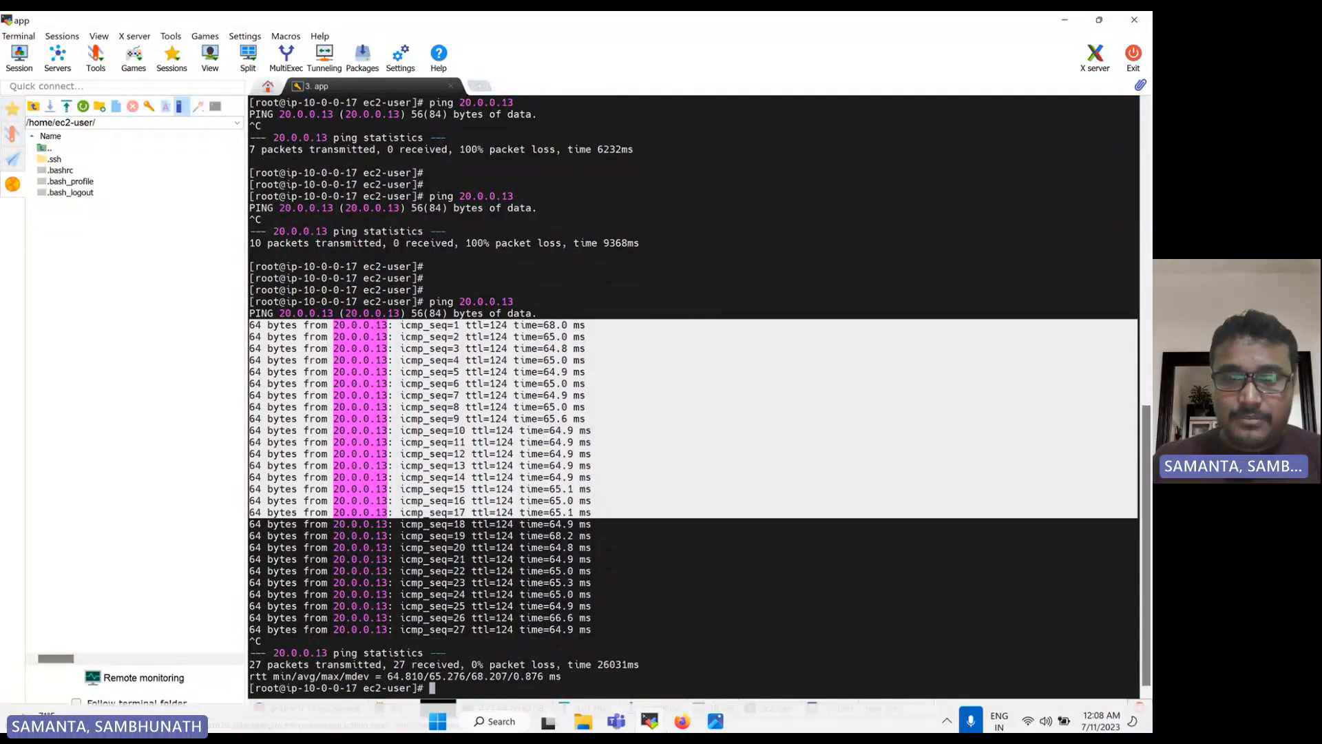
In the browser, replace the N. Virginia static route 20.0.0.0/26 so that it uses the VPC attachment my-vpc-1-tgw-attmnt
click(681, 719)
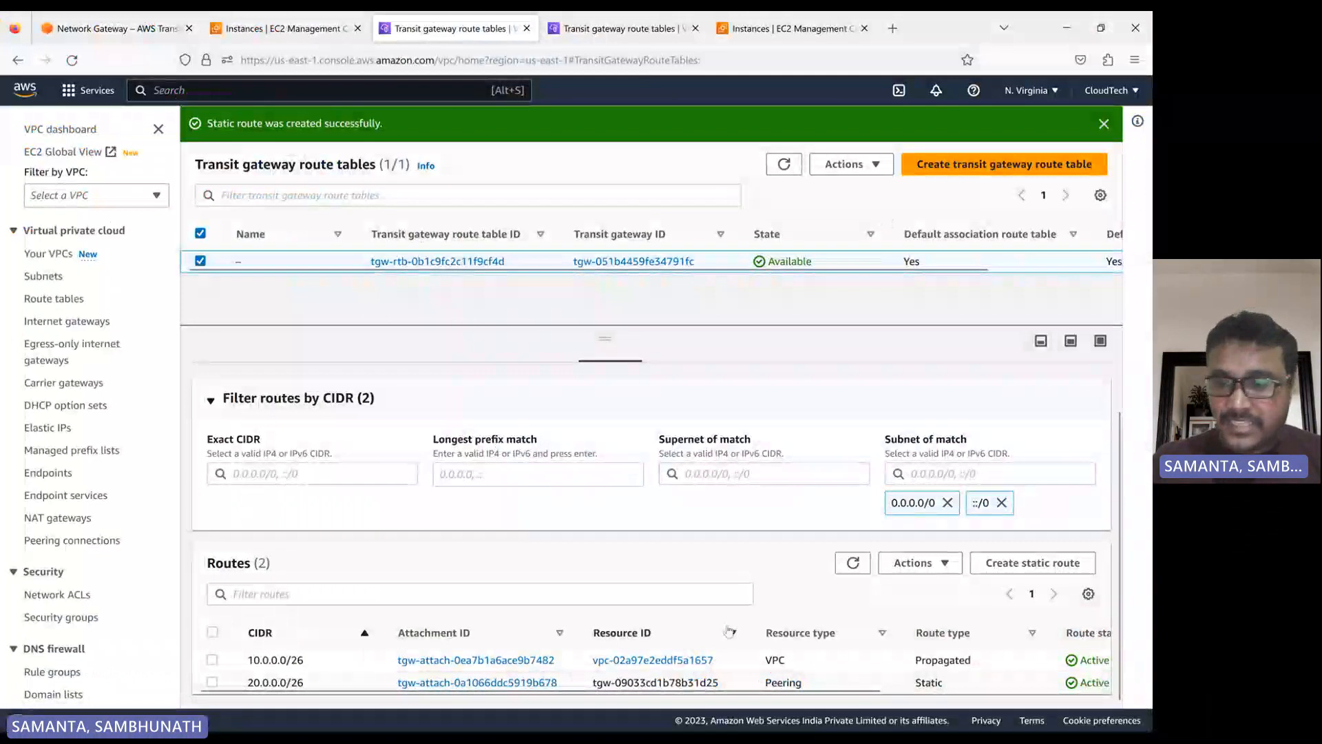
click(212, 681)
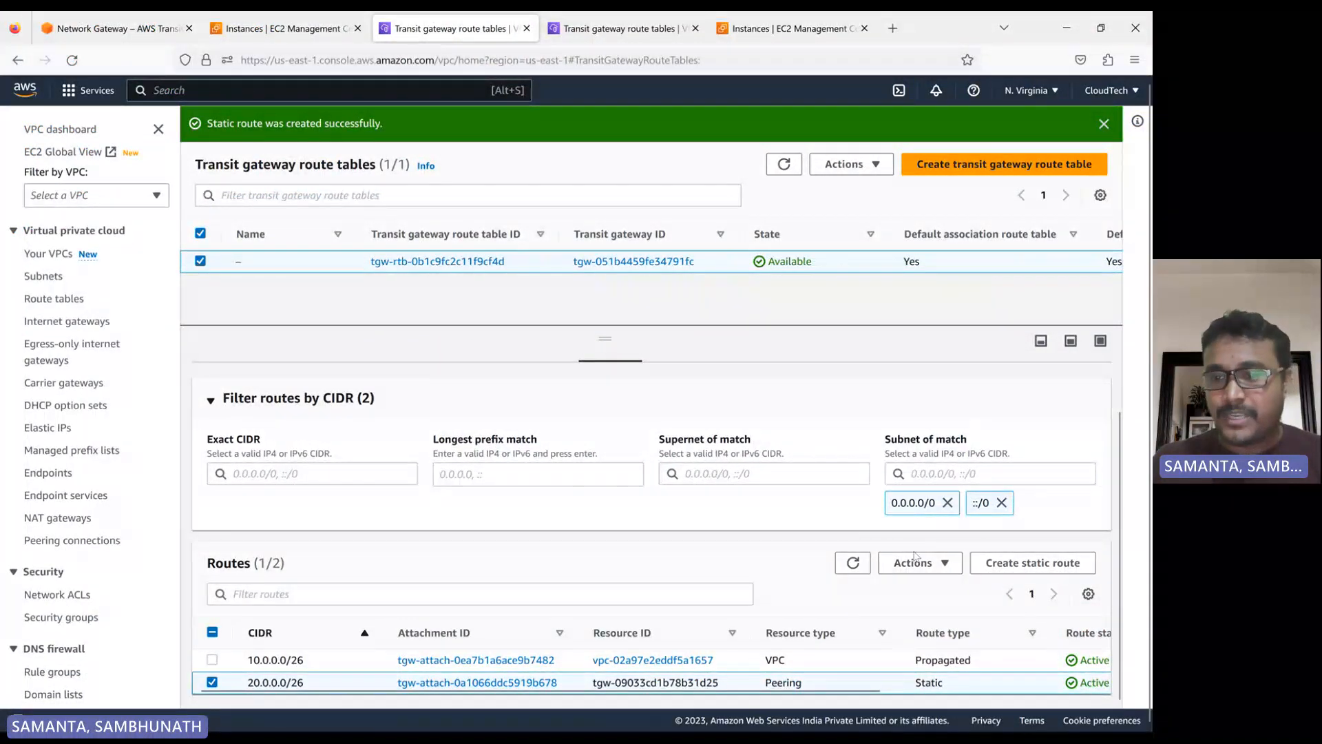
click(917, 558)
click(921, 587)
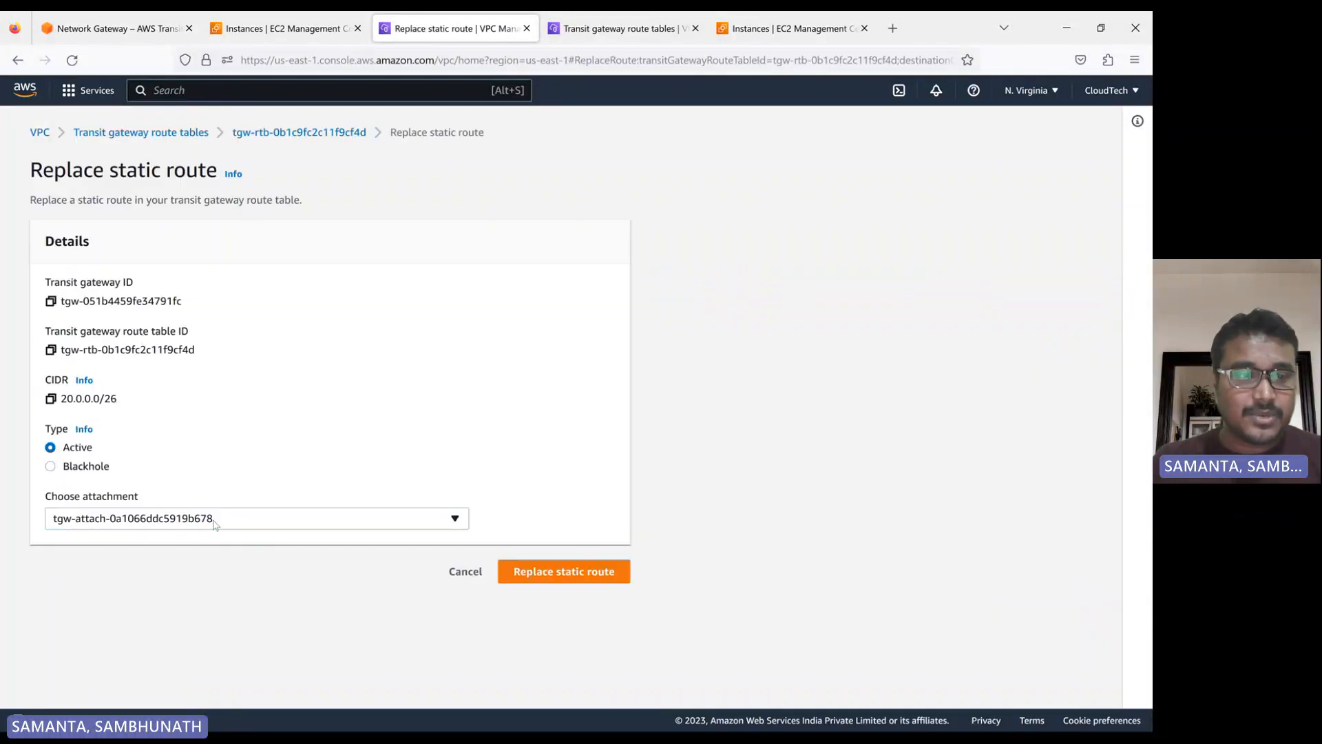
click(214, 524)
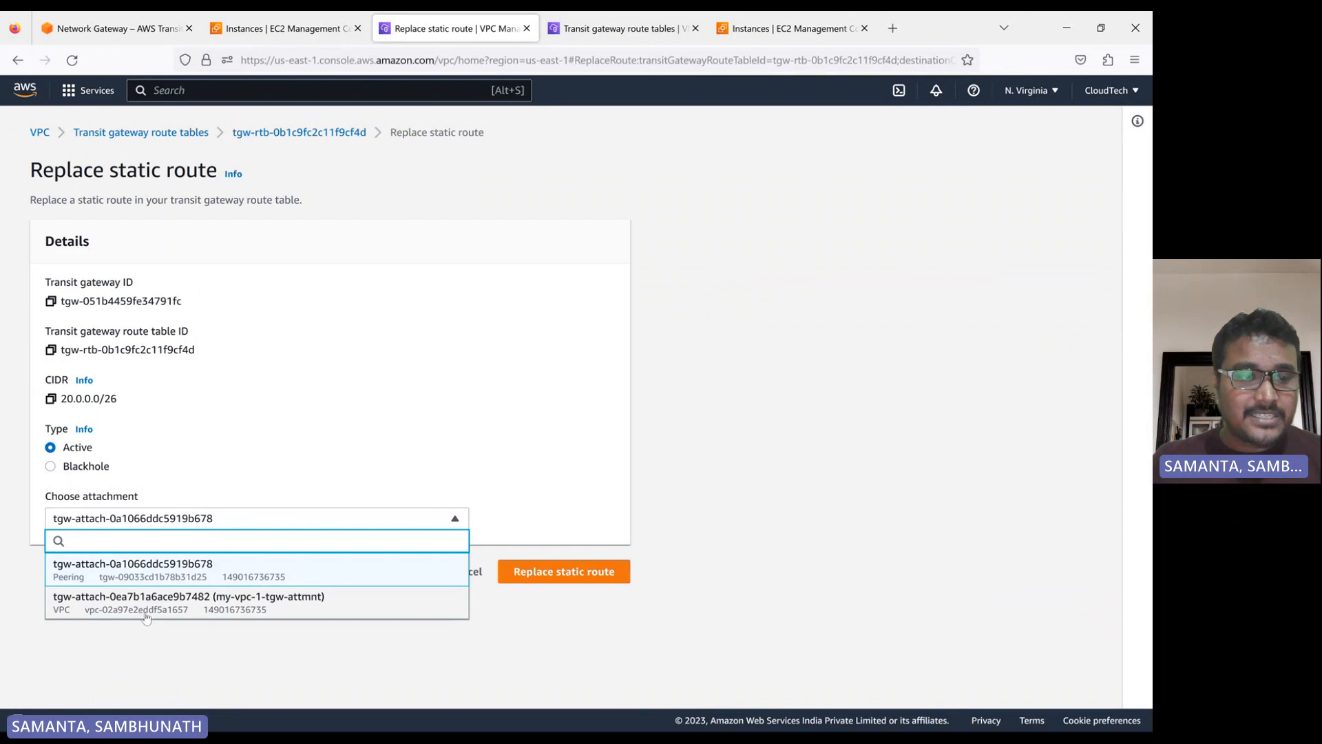
click(169, 606)
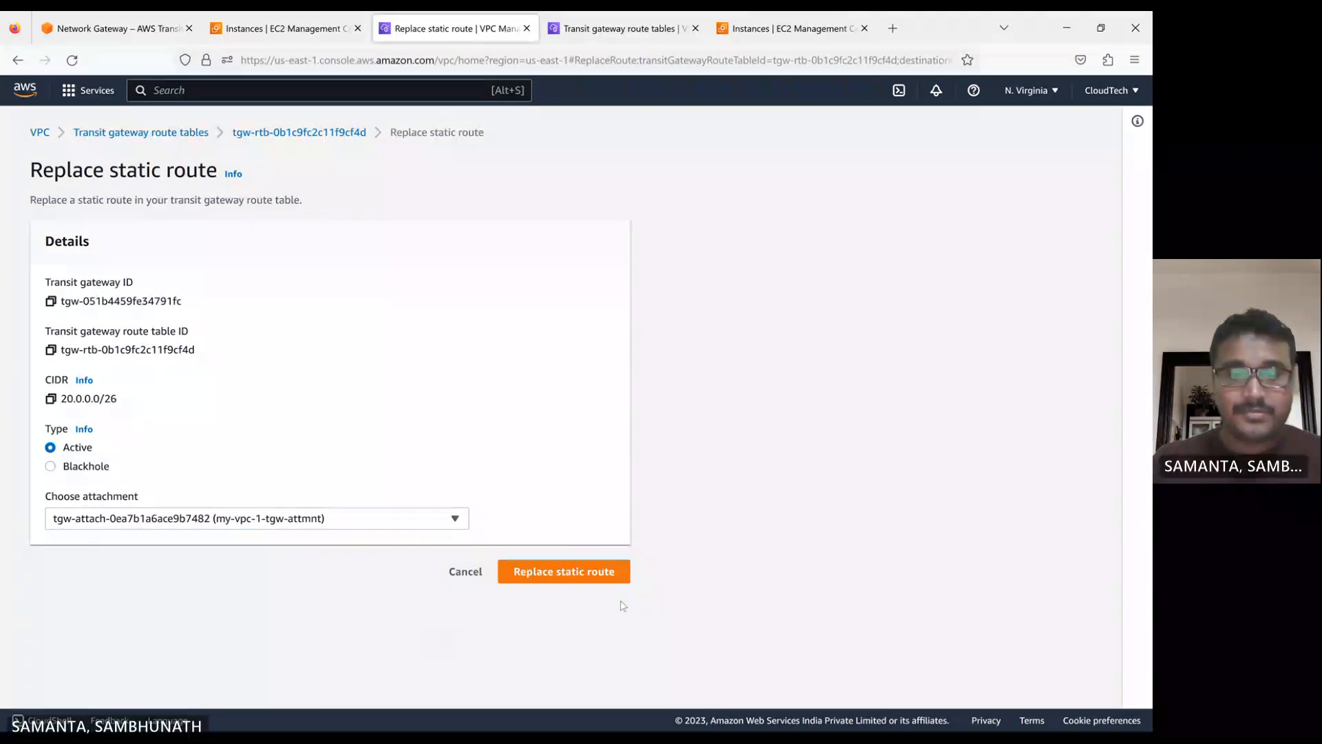
click(562, 571)
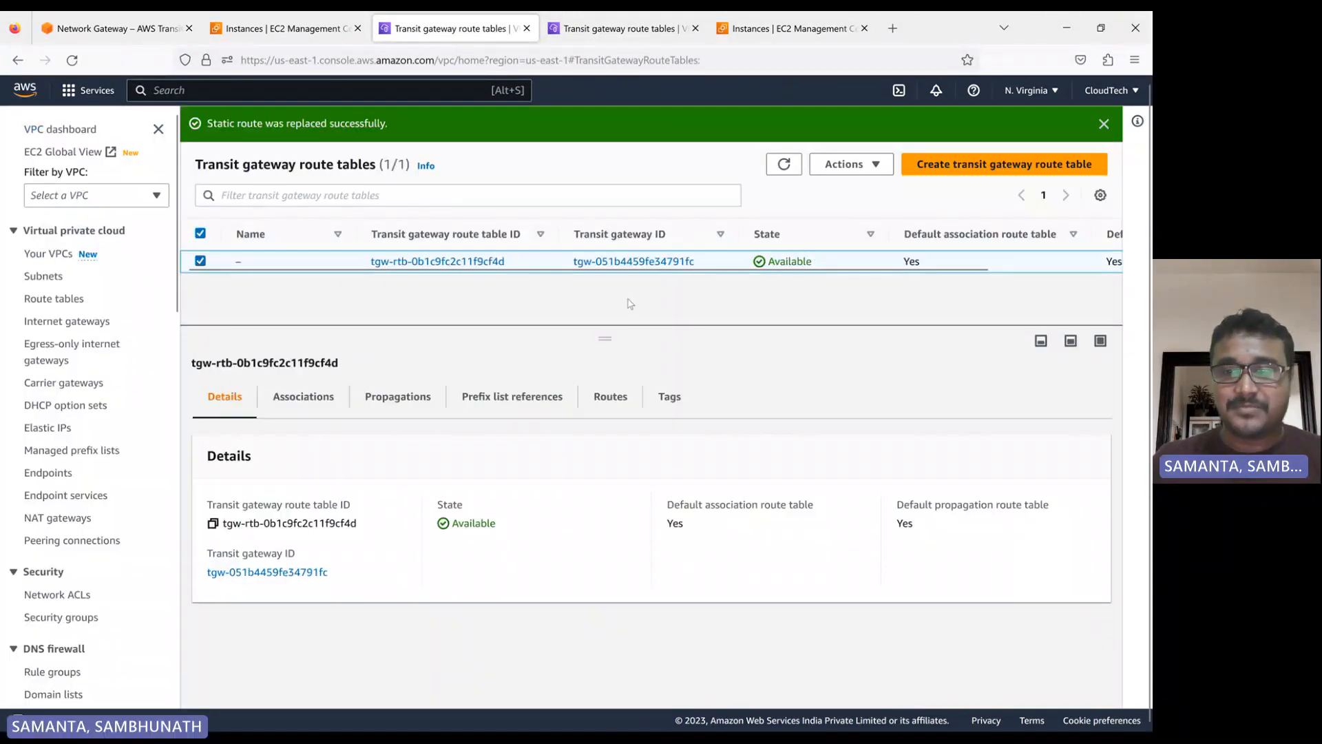
Check the routes of the N. Virginia transit gateway route table and refresh the list of transit gateway route tables
click(610, 396)
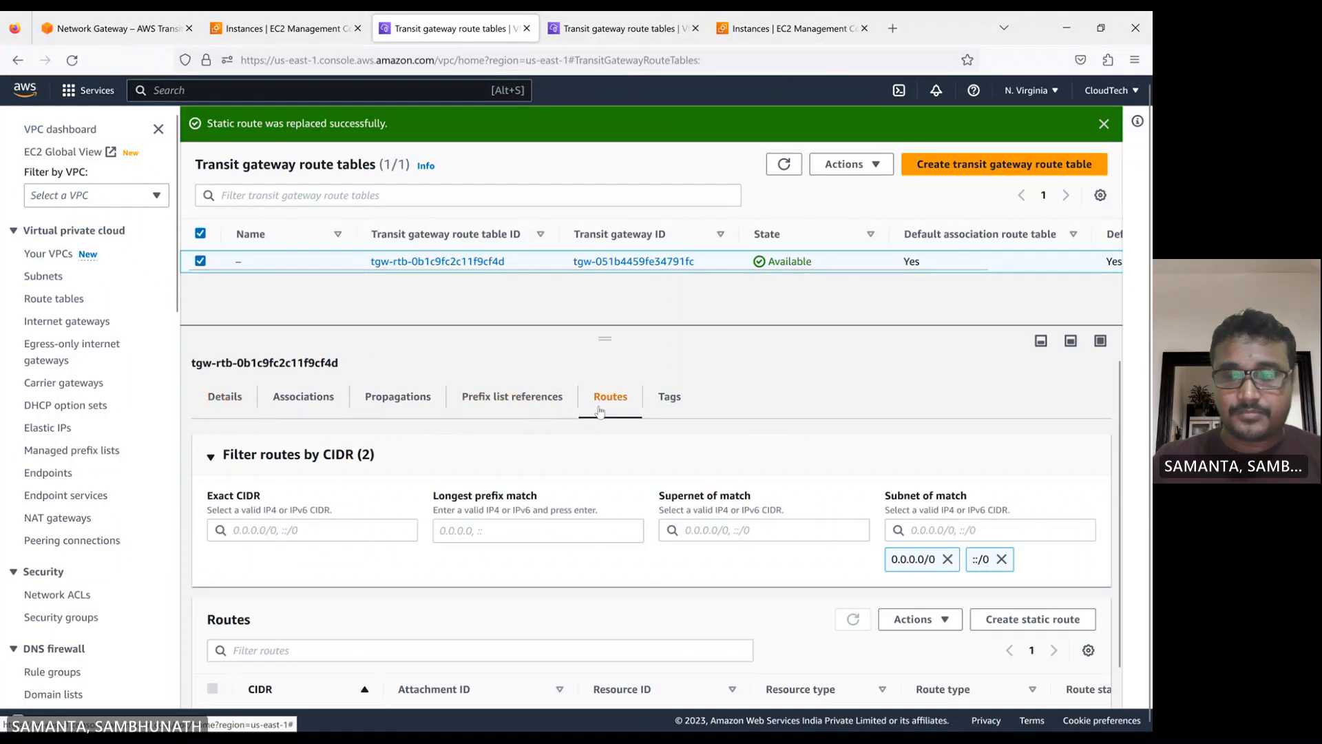
scroll(675, 488, down, 2)
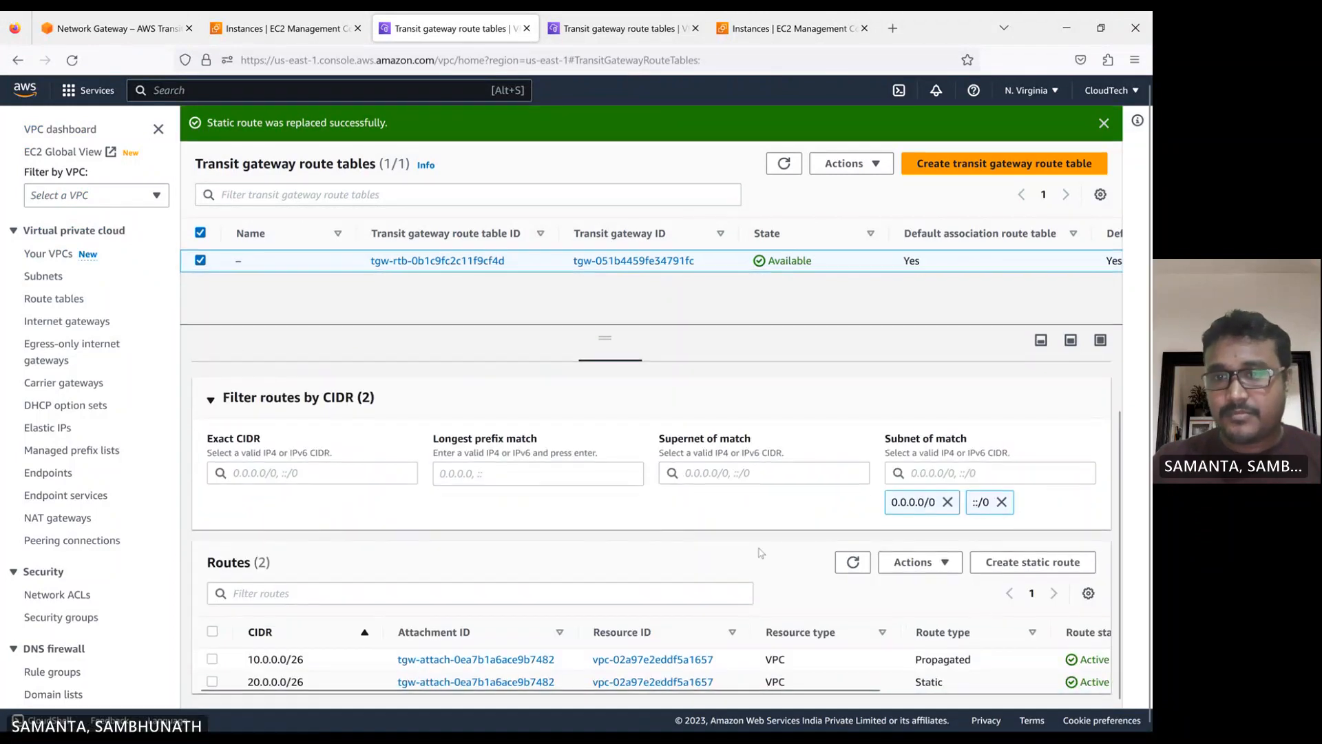
click(784, 178)
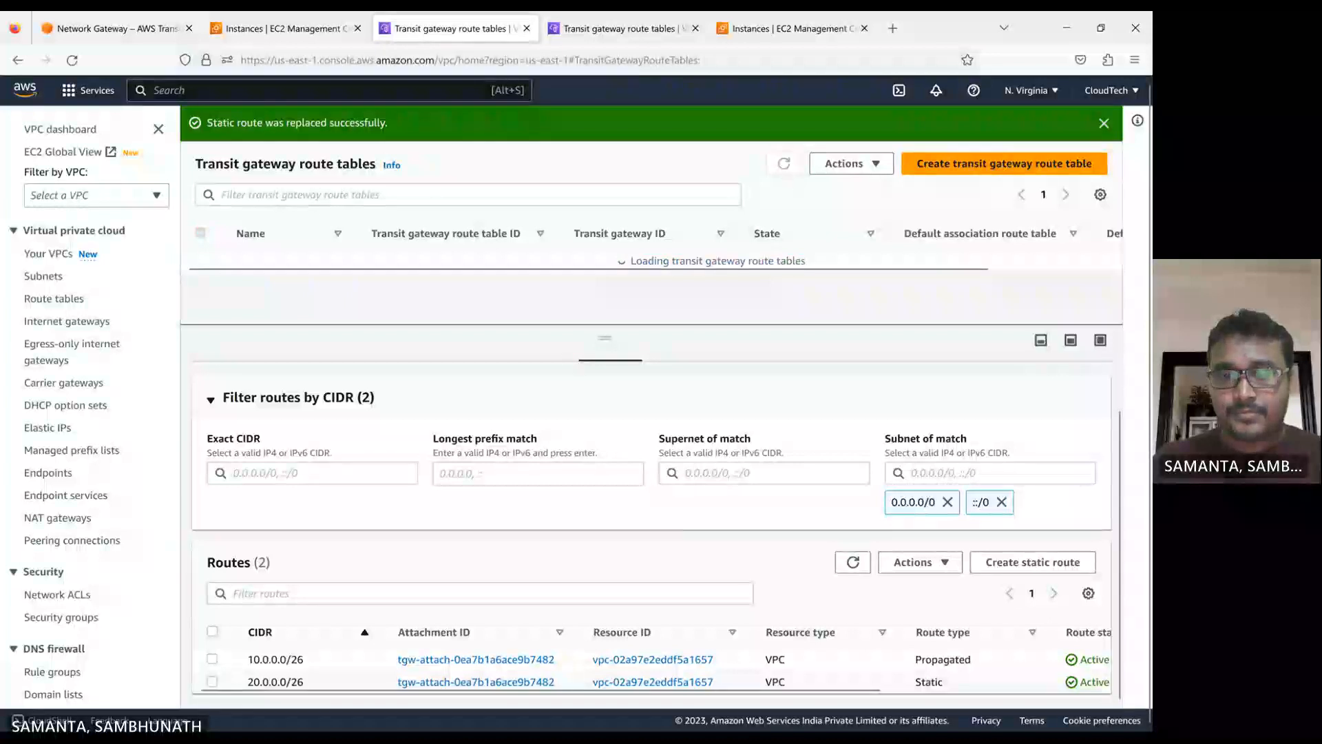
Switch to the app session in MobaXterm, ping 20.0.0.13 once more, and stop the ping after a few replies
click(648, 713)
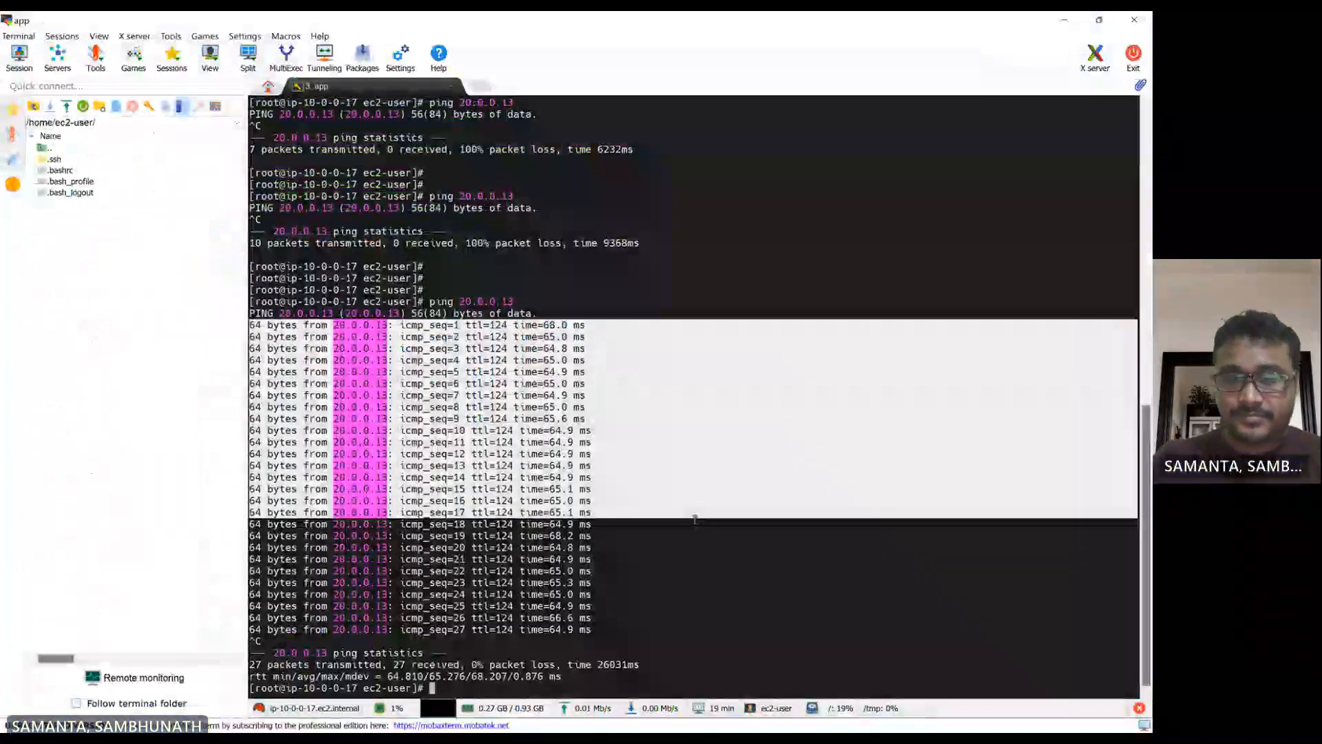
key(Return)
key(Return)
key(Up)
key(Return)
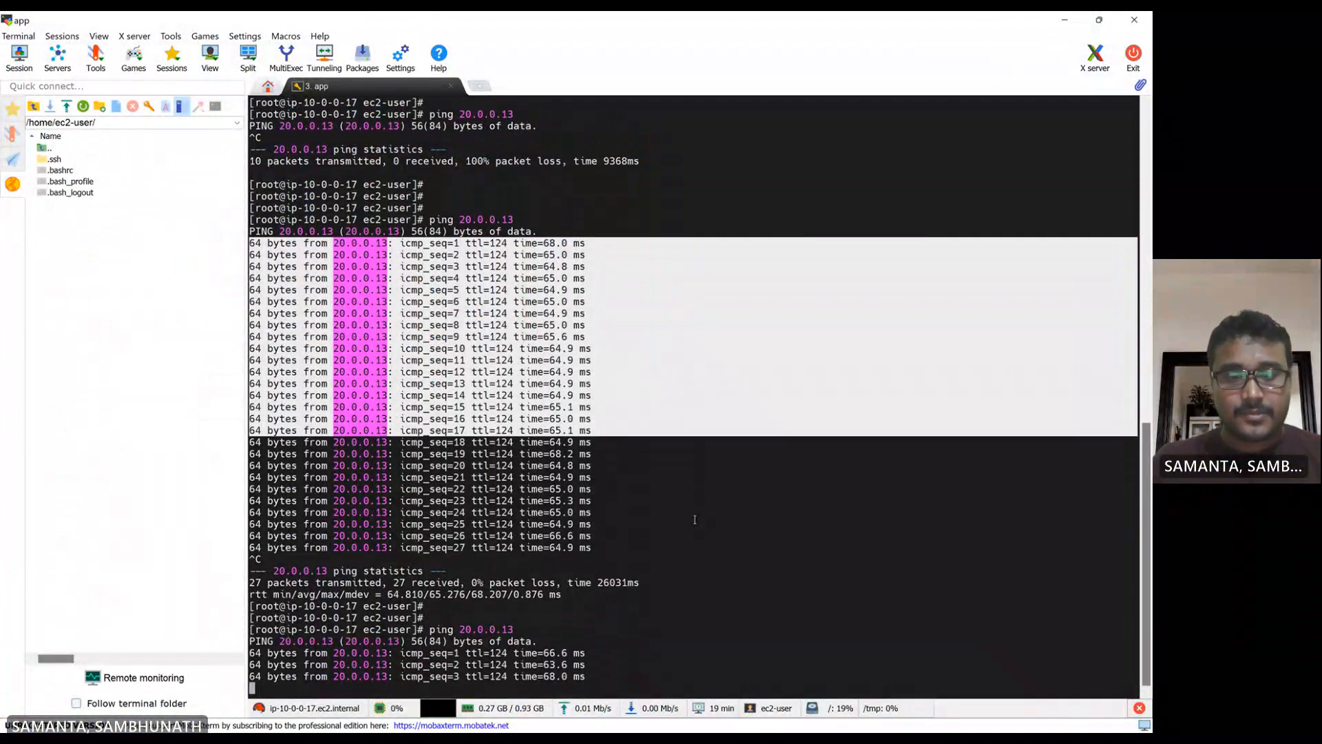
key(ctrl+c)
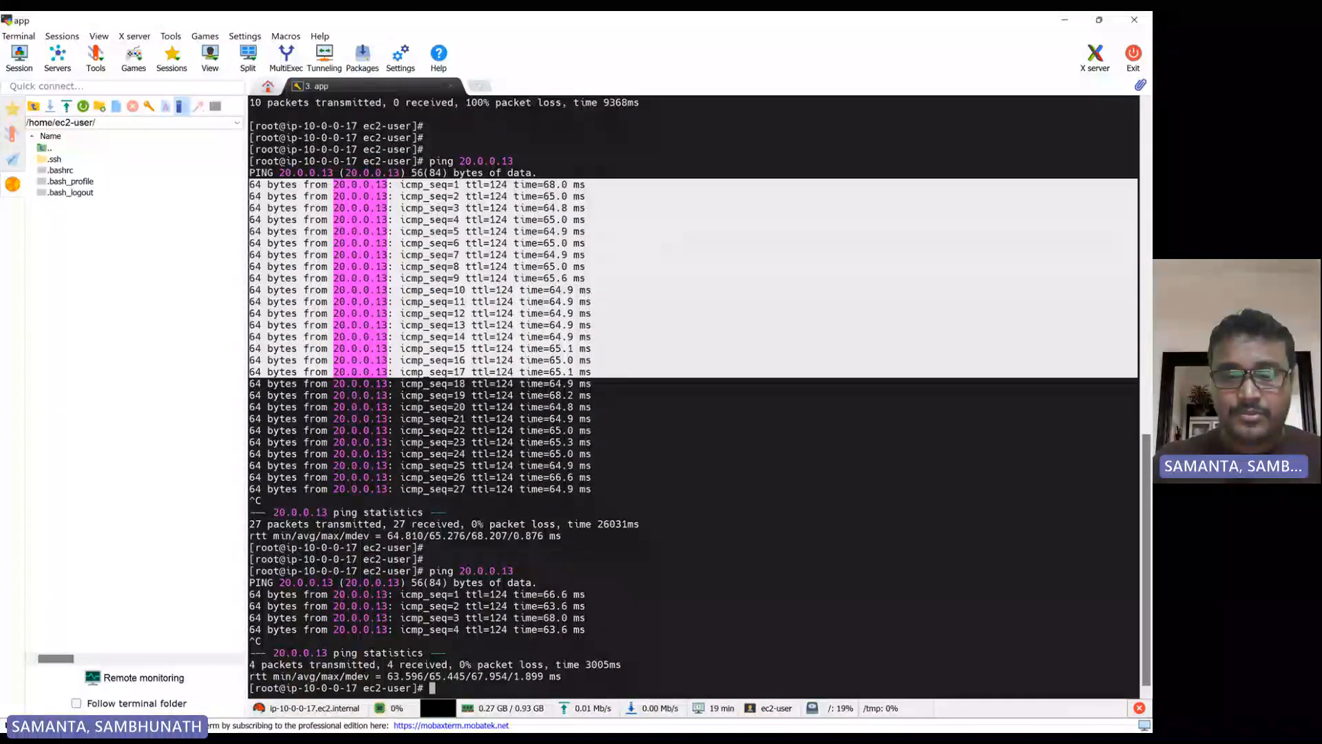
In the browser, replace the Oregon static route 10.0.0.0/26 so that it uses the VPC attachment my-vpc-2-tgw-attm
click(677, 725)
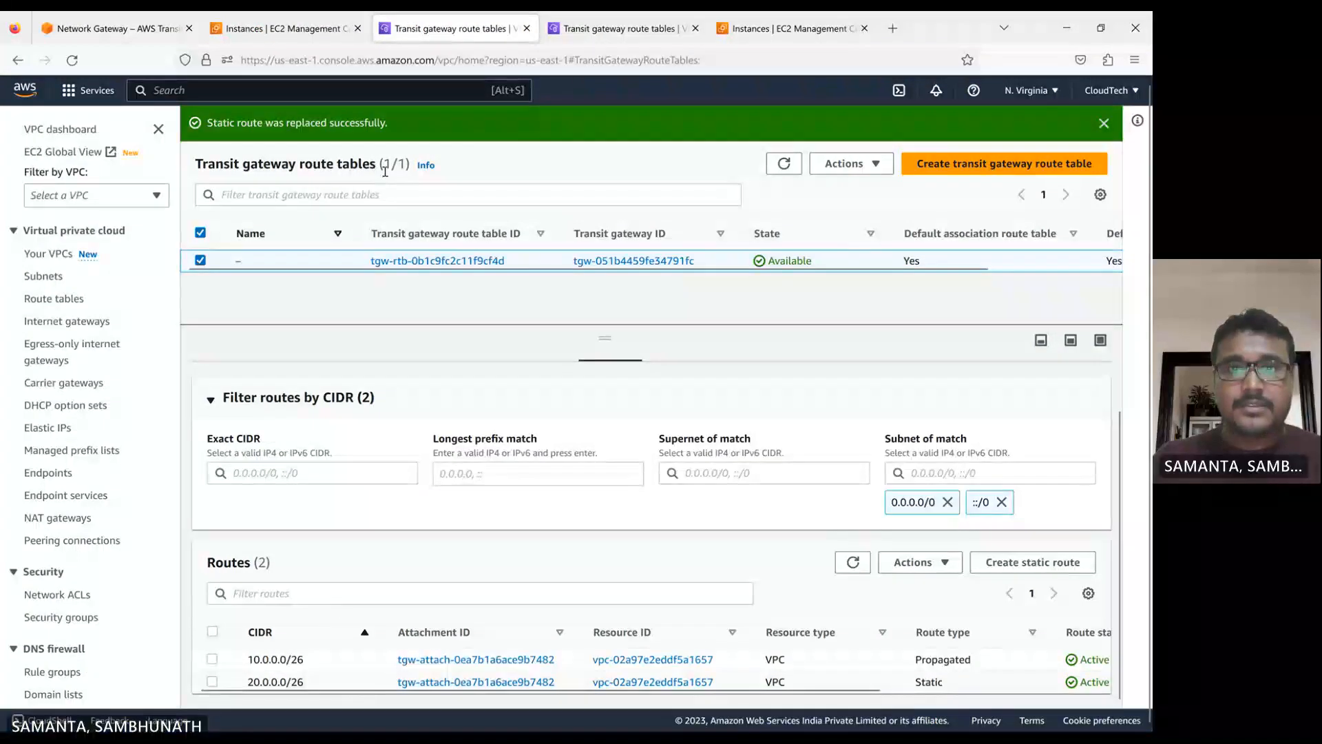
click(616, 28)
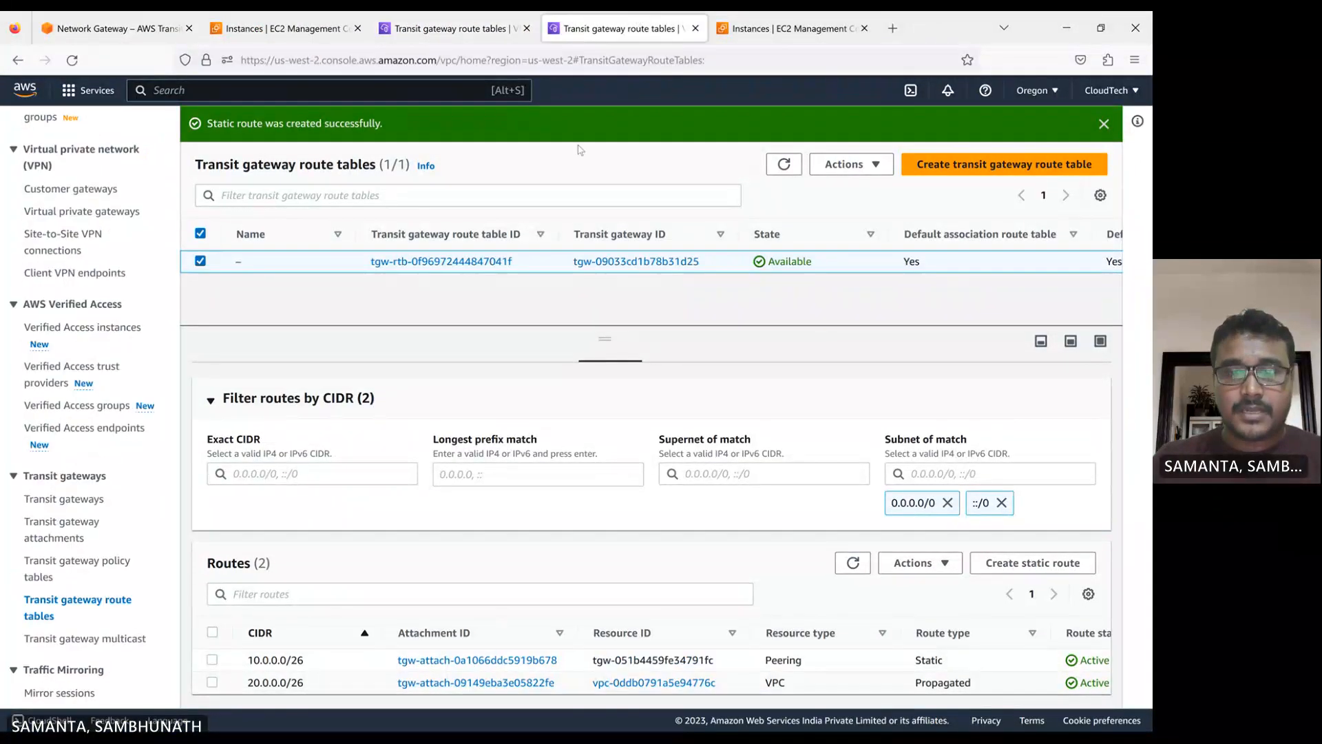
click(212, 661)
click(917, 562)
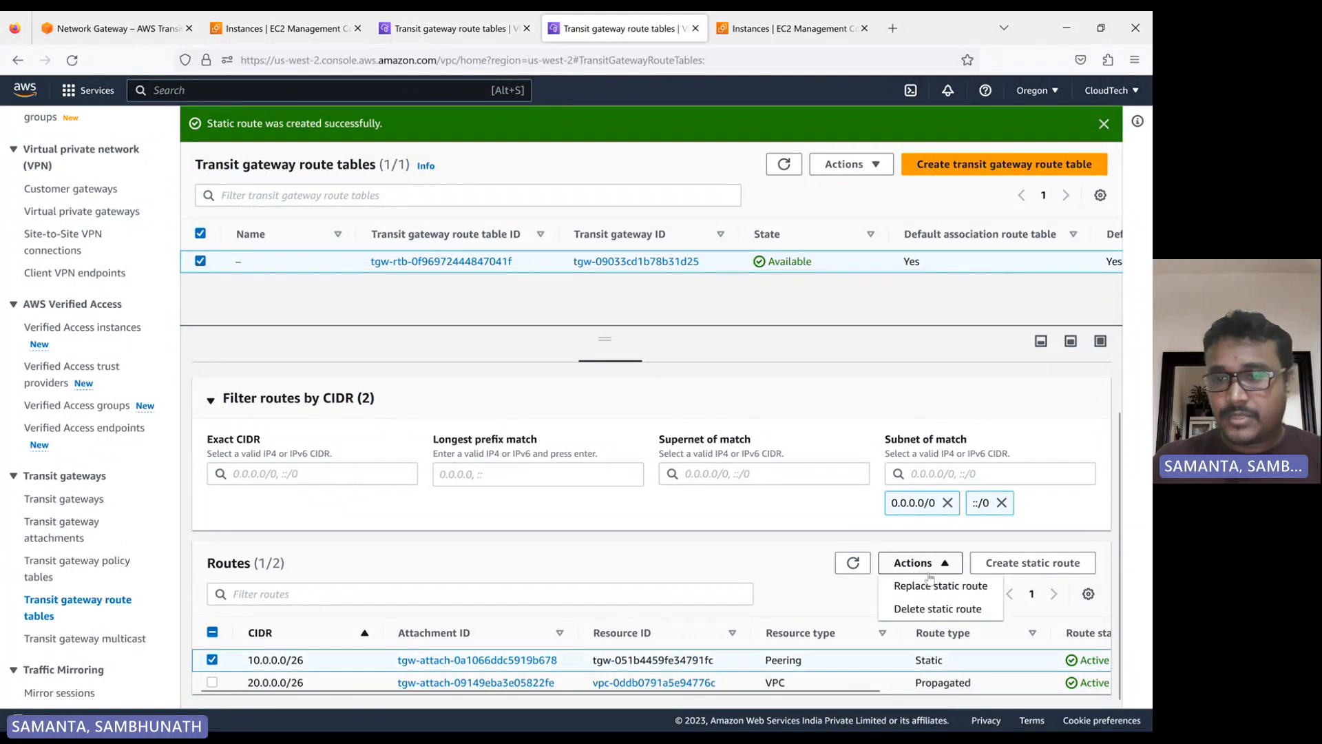
click(923, 586)
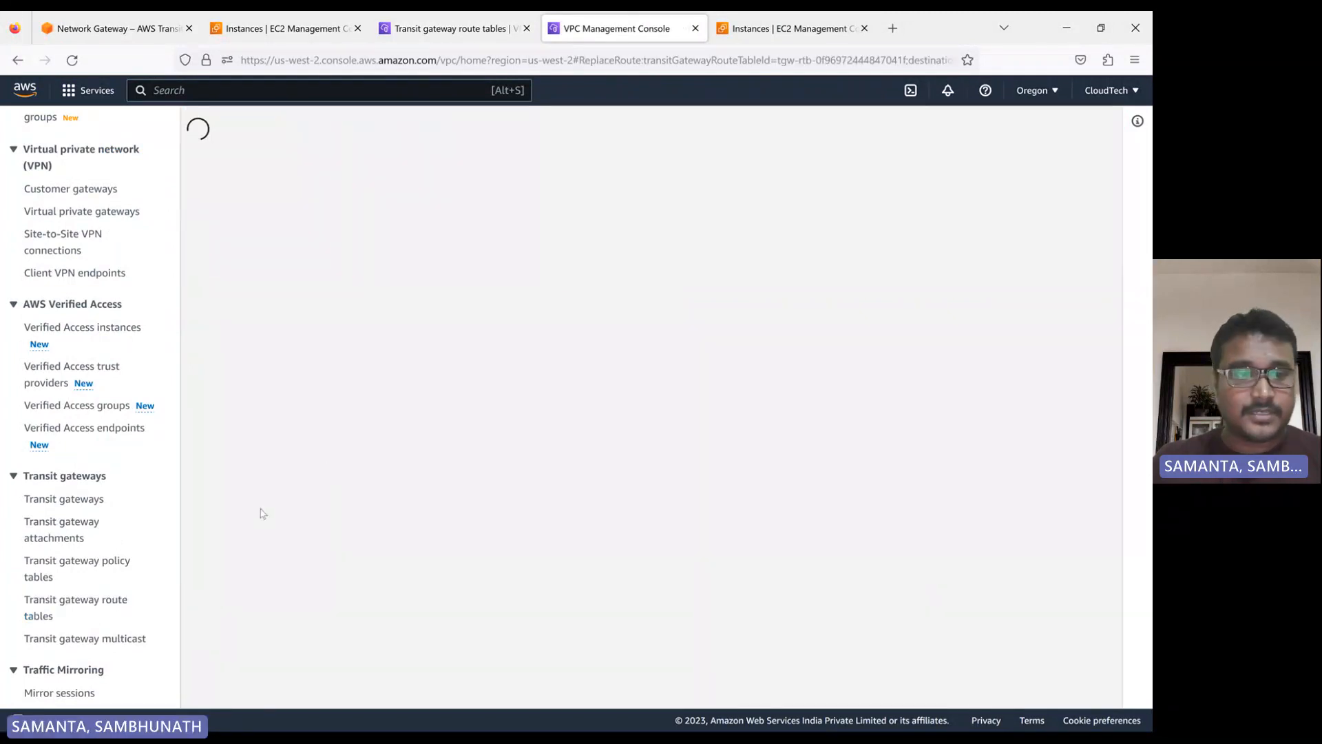
click(204, 525)
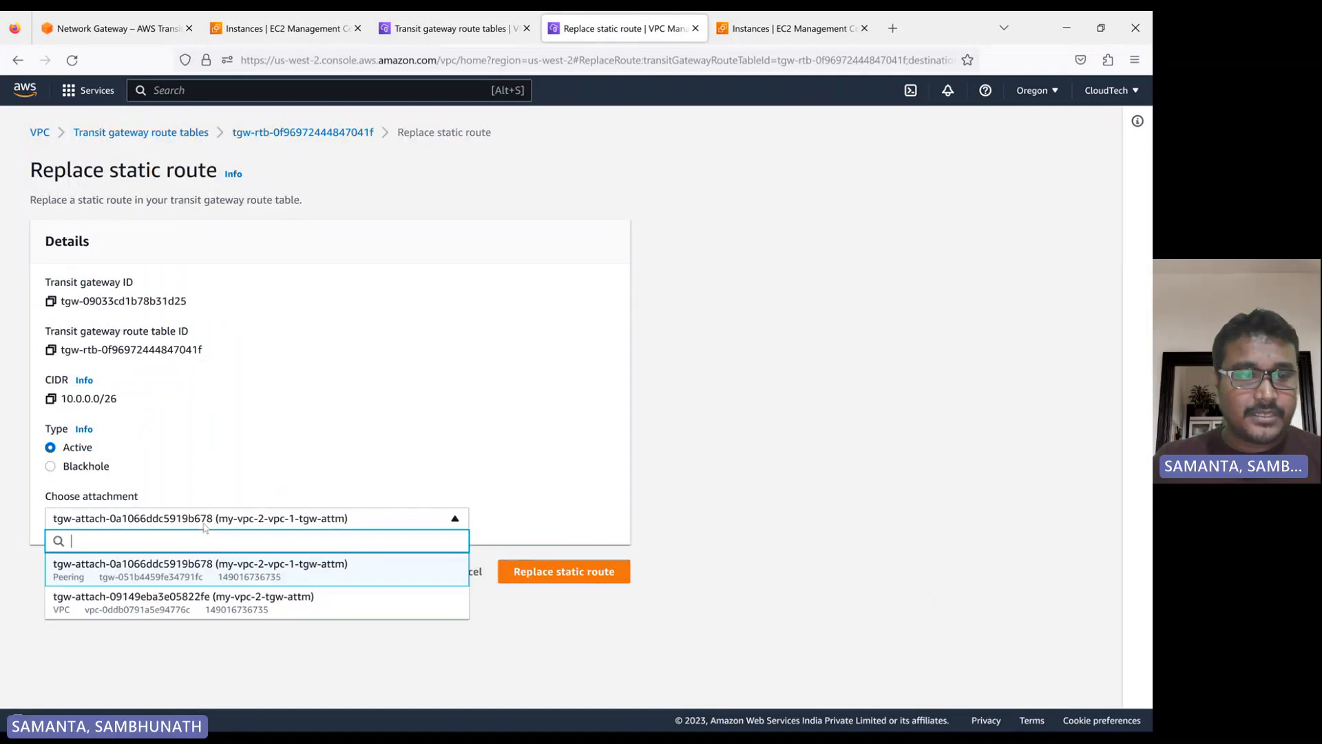
click(144, 606)
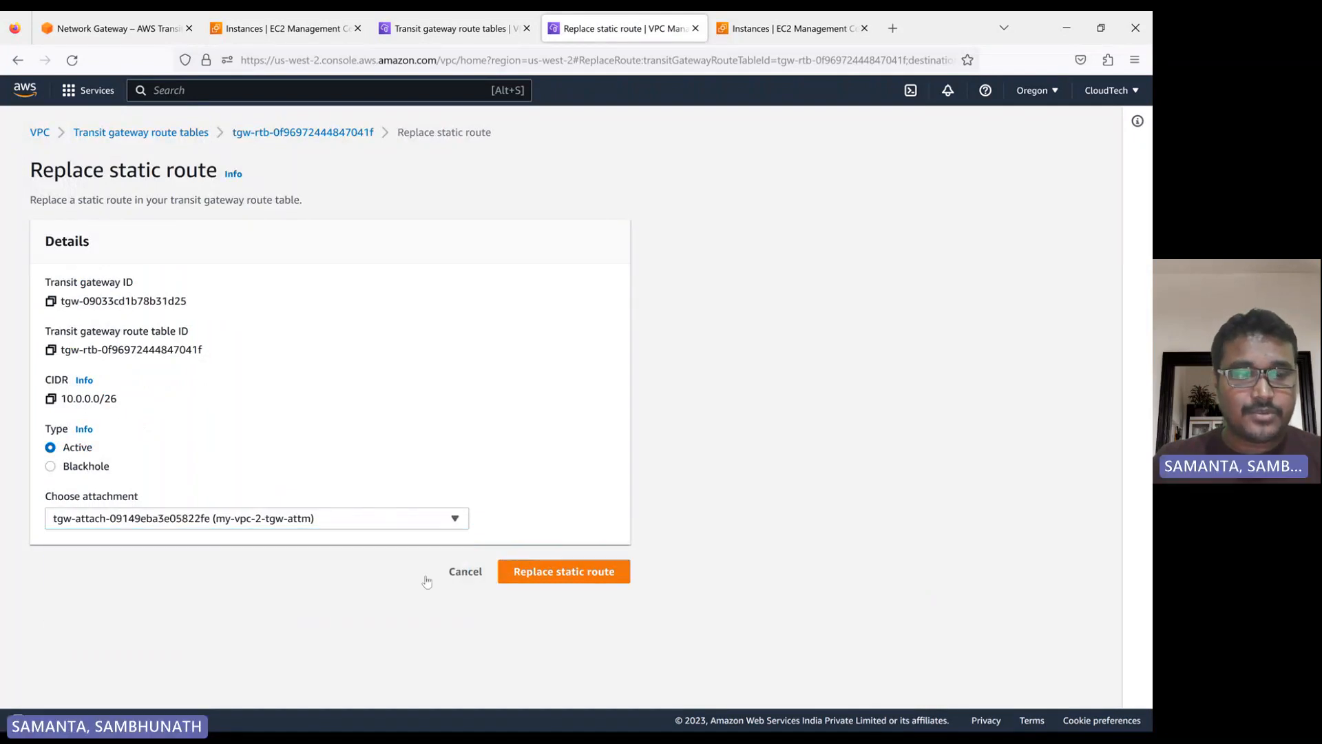
click(571, 579)
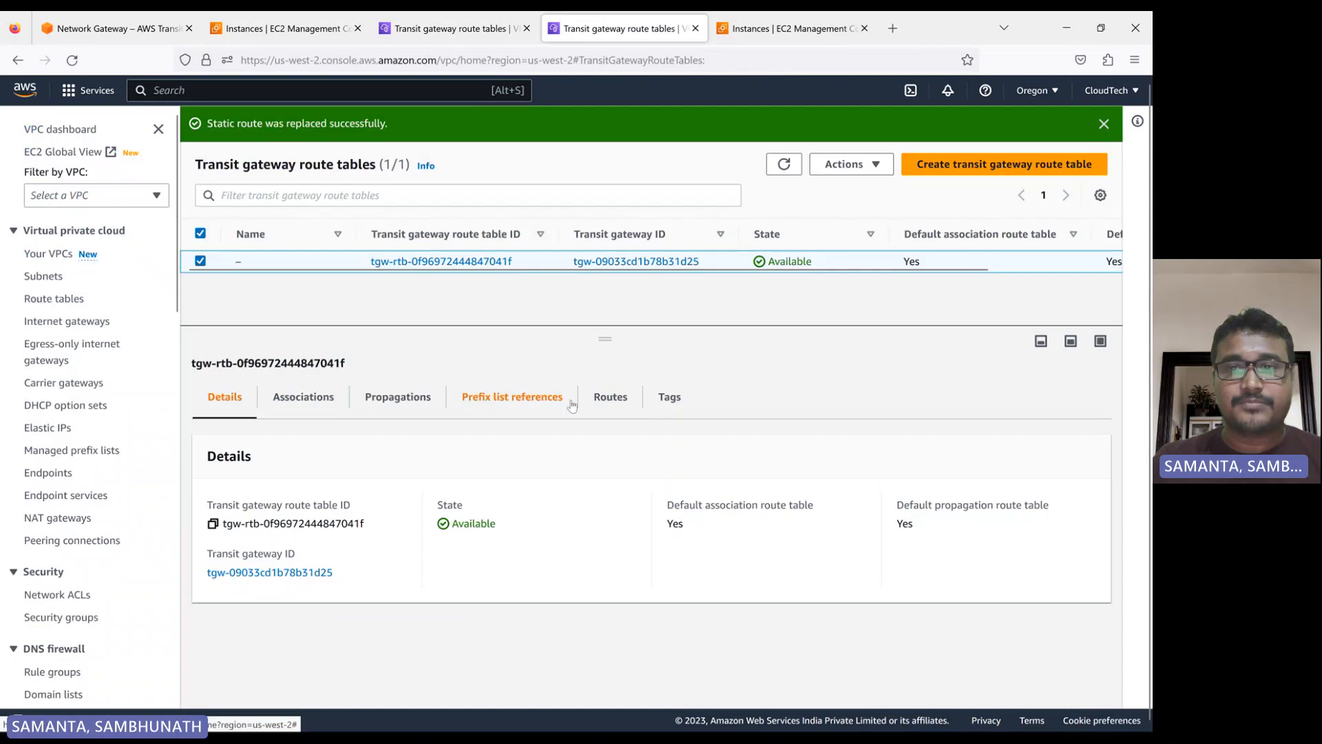
Refresh the transit gateway route table lists of both Oregon and N. Virginia
click(784, 164)
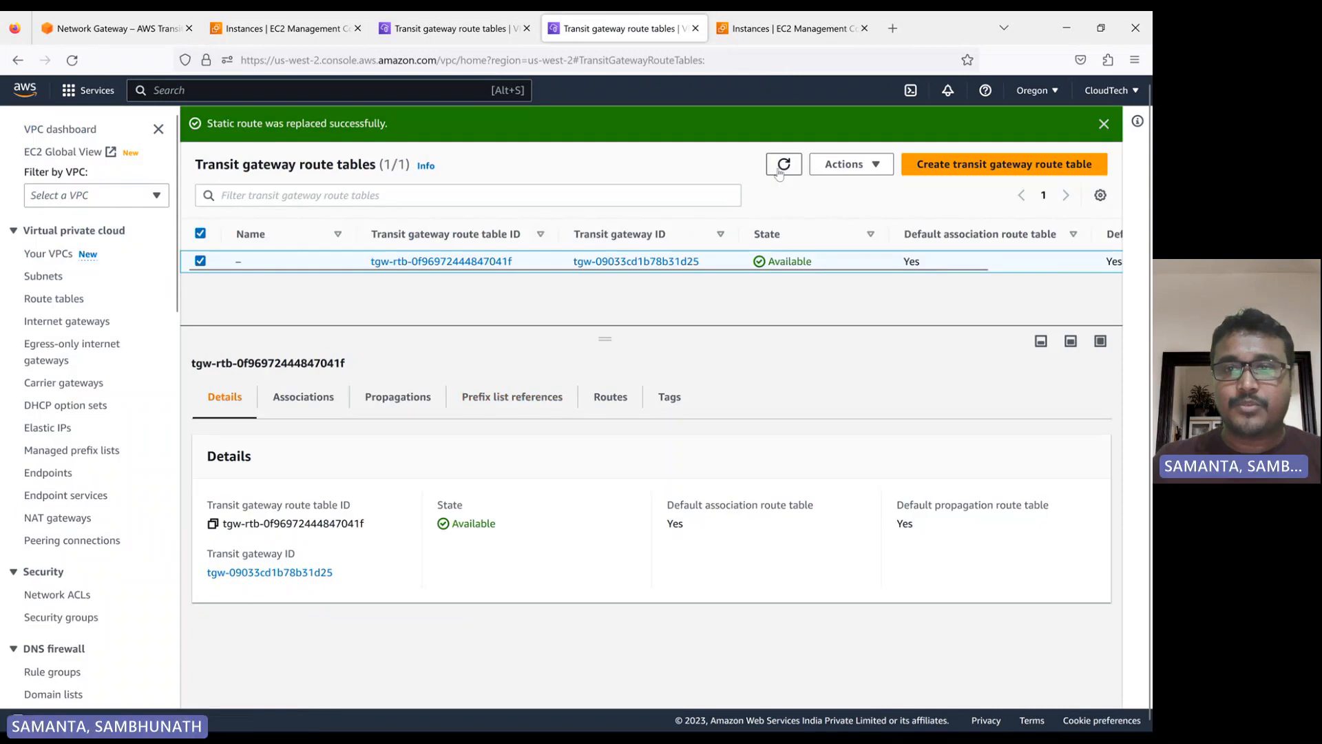
click(408, 29)
click(784, 164)
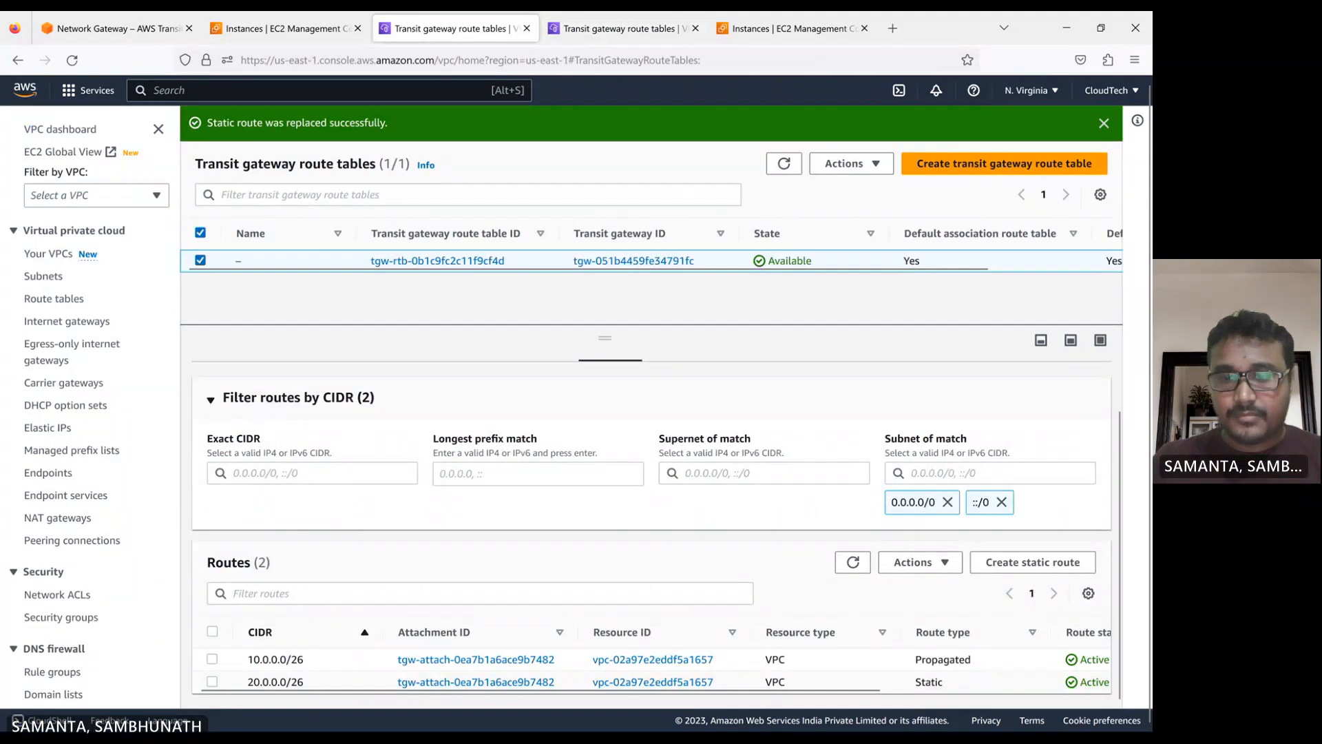
Switch to the app session in MobaXterm, test the connection by pinging 20.0.0.13, and stop the ping after several seconds
click(650, 716)
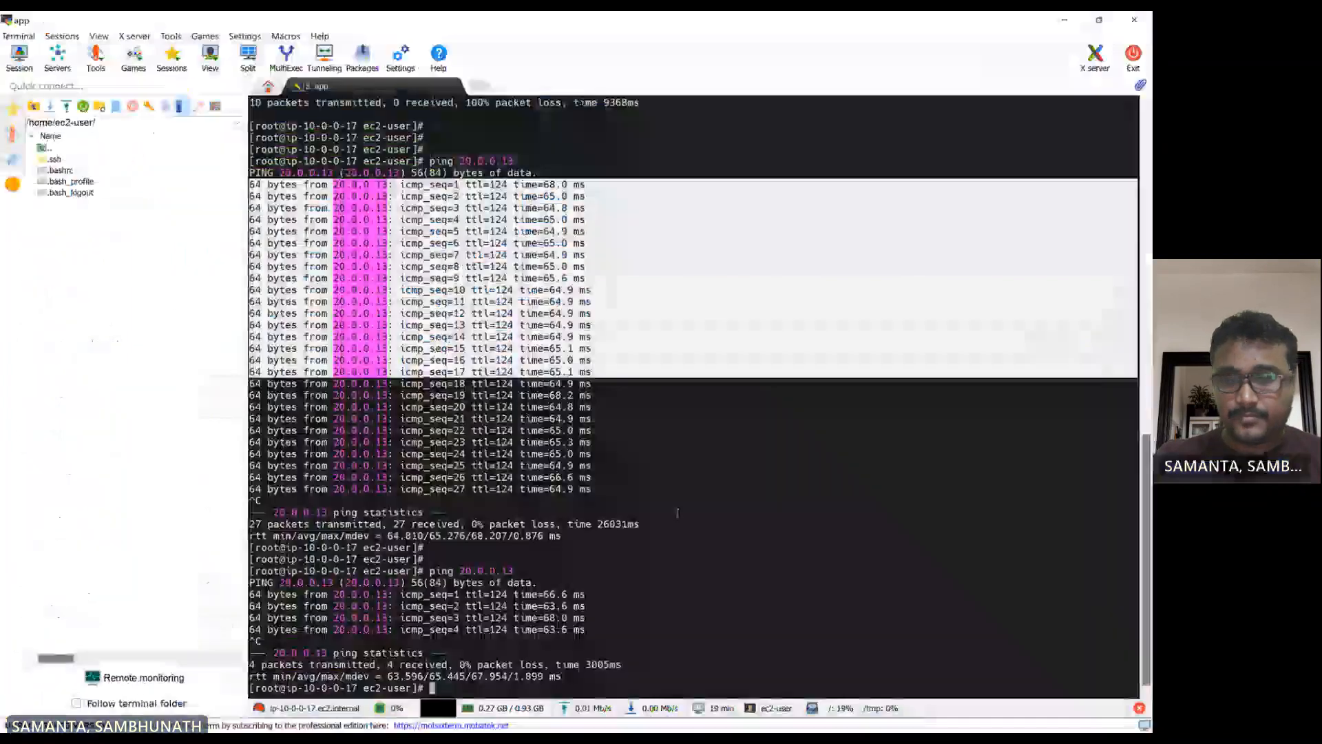
key(Return)
key(Return)
key(Up)
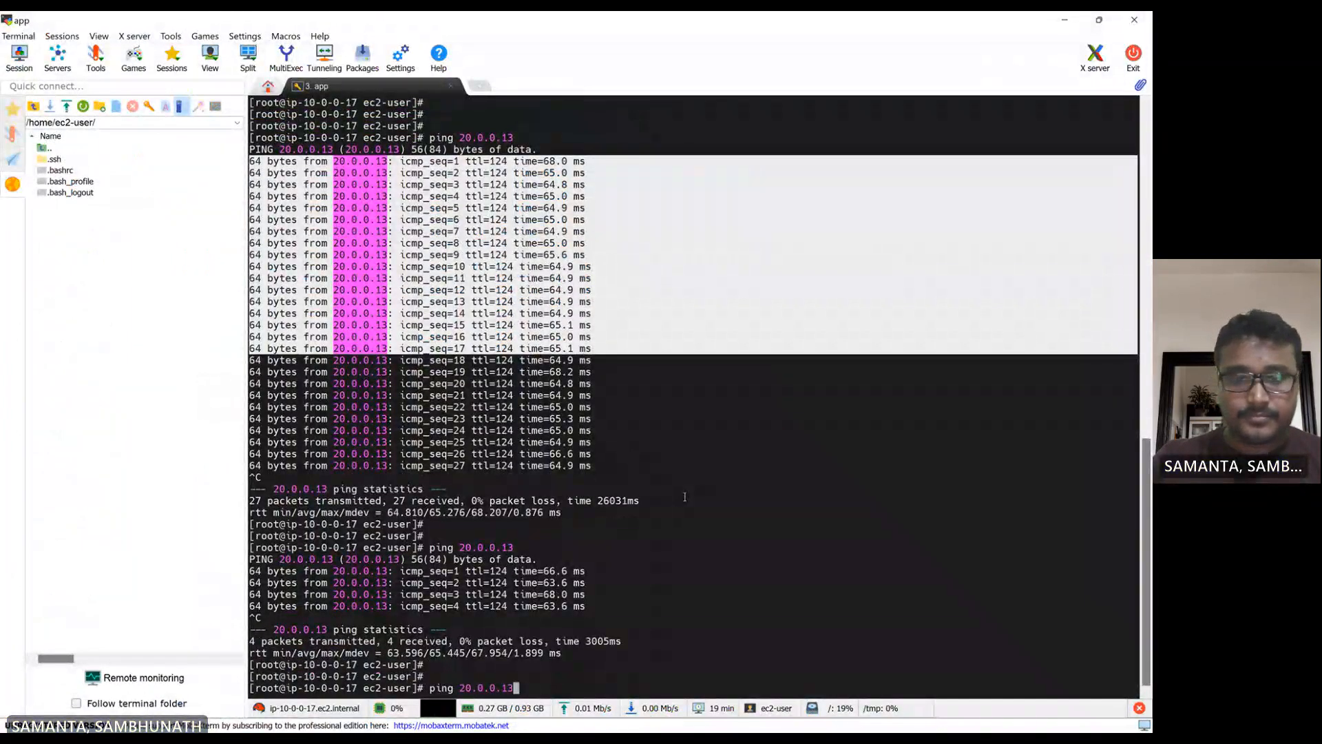
key(Return)
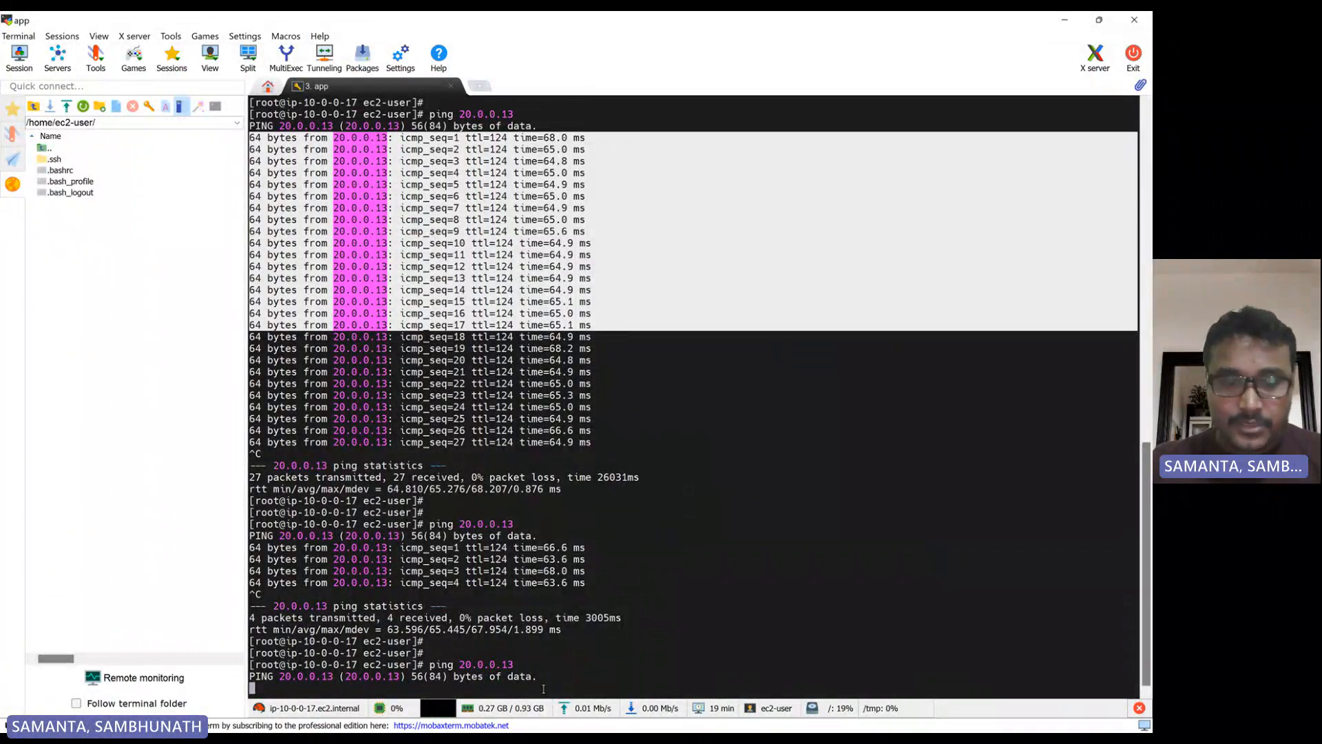
key(ctrl+c)
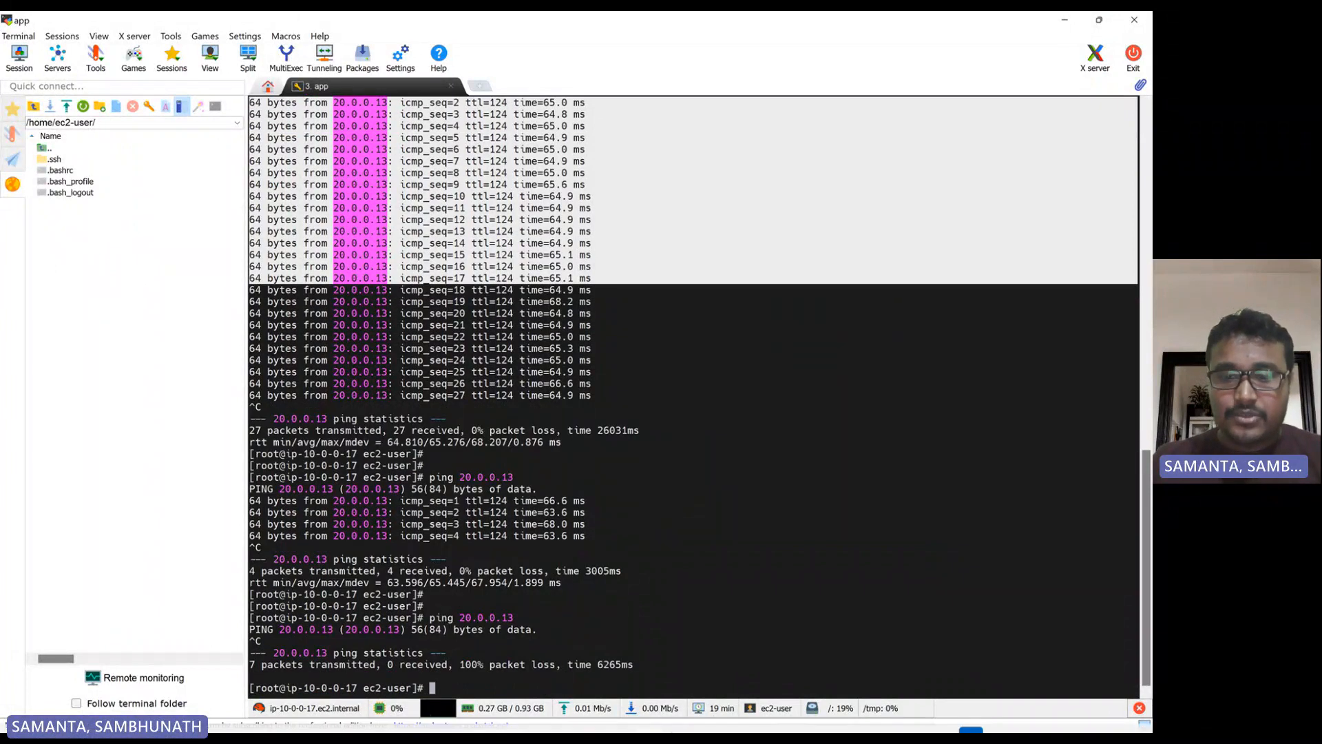
In the browser, replace the N. Virginia static route 20.0.0.0/26 so that it uses the peering attachment tgw-attach-0a1066ddc5919b678
click(680, 716)
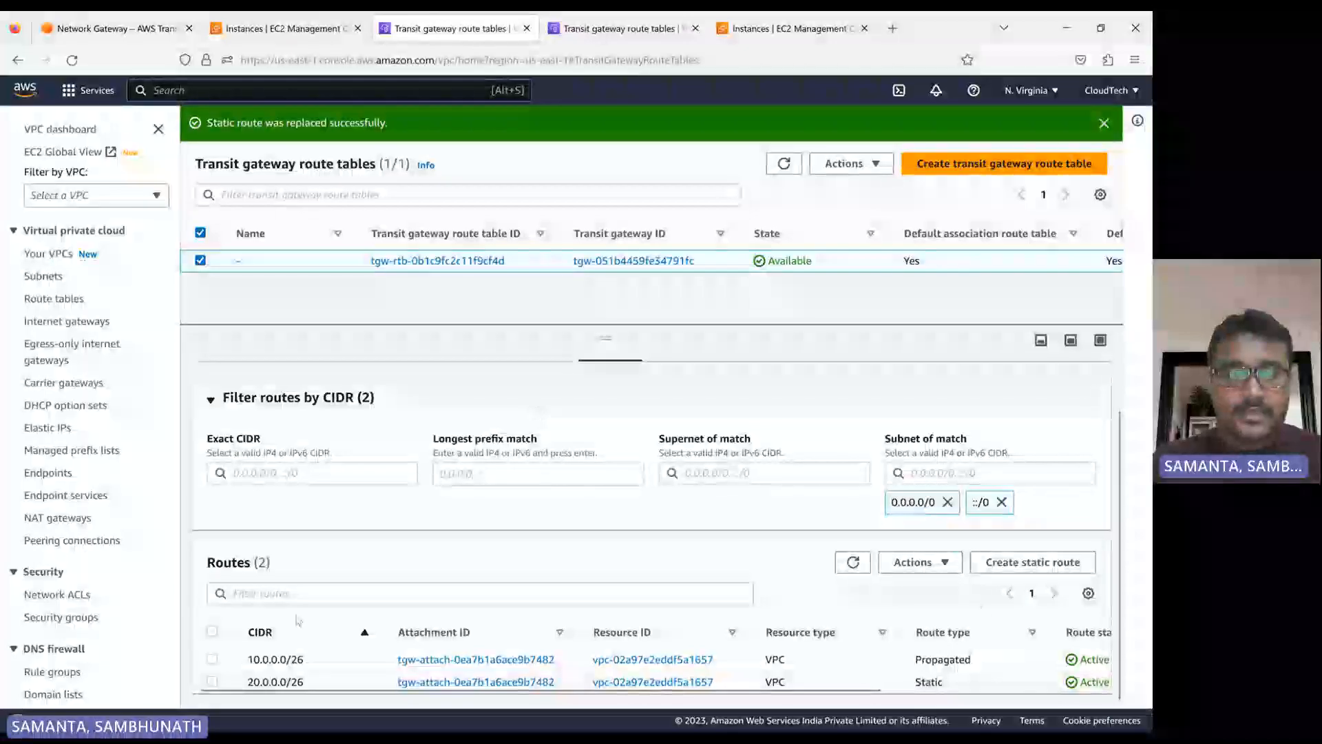
click(212, 681)
click(915, 562)
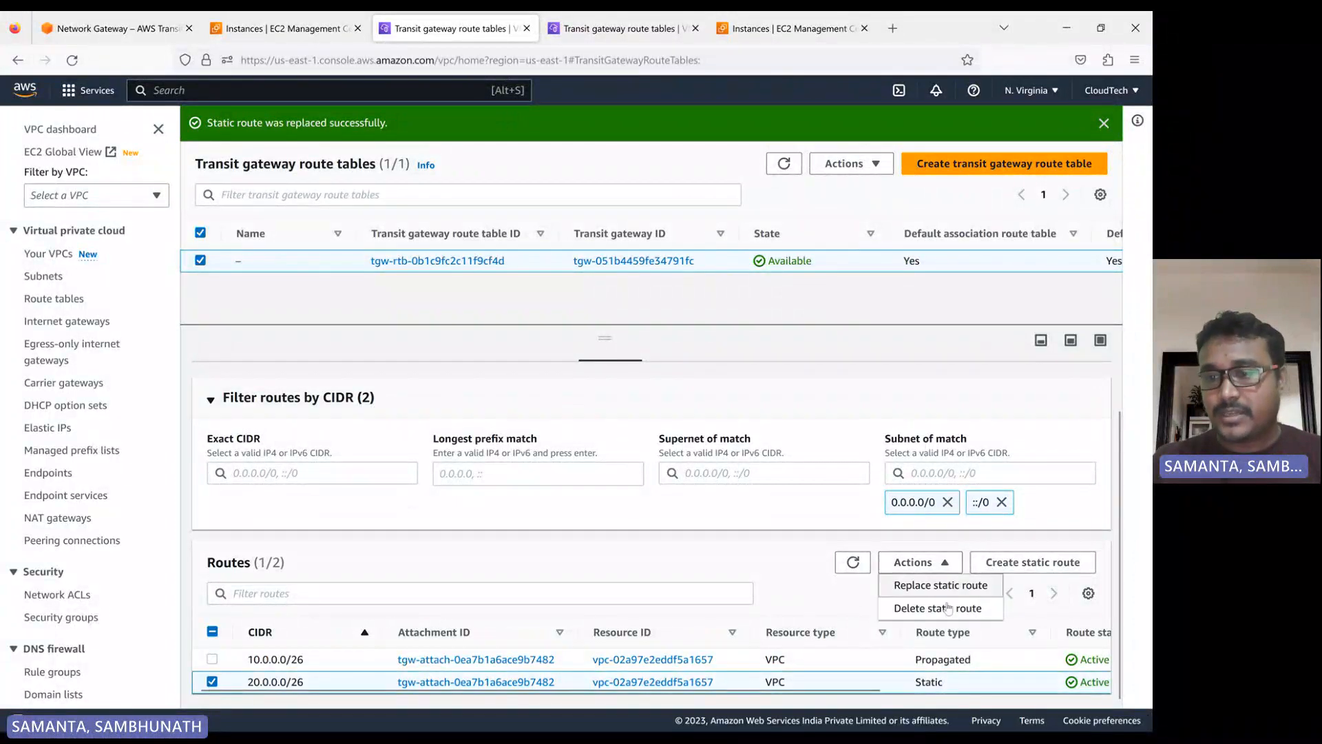
click(919, 584)
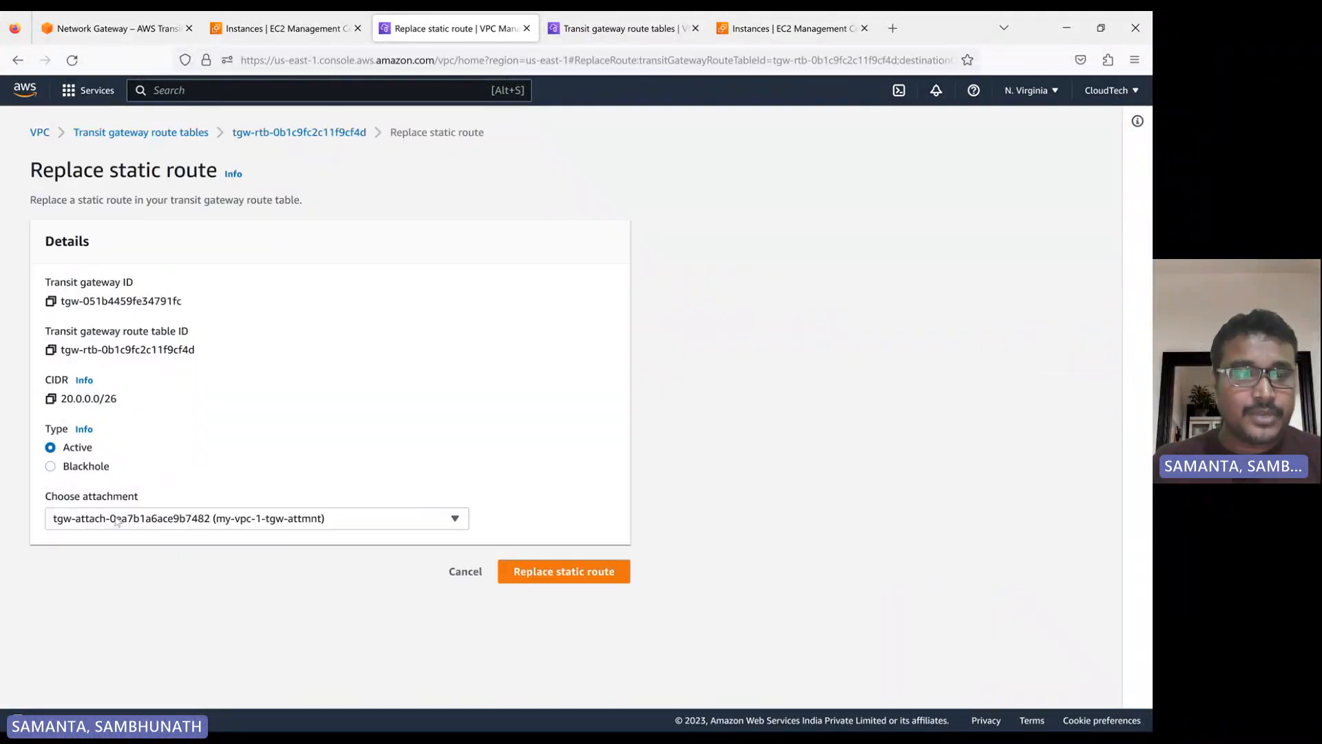
click(129, 525)
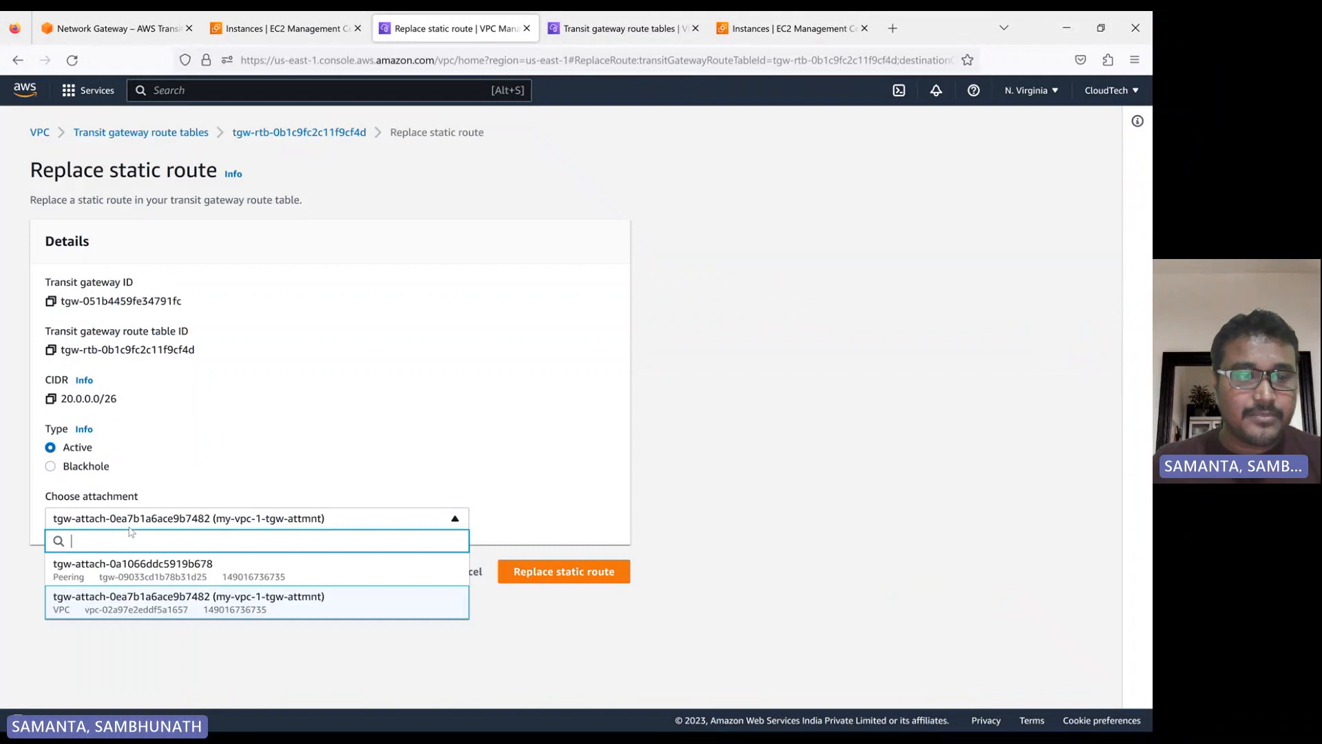
click(129, 567)
click(533, 577)
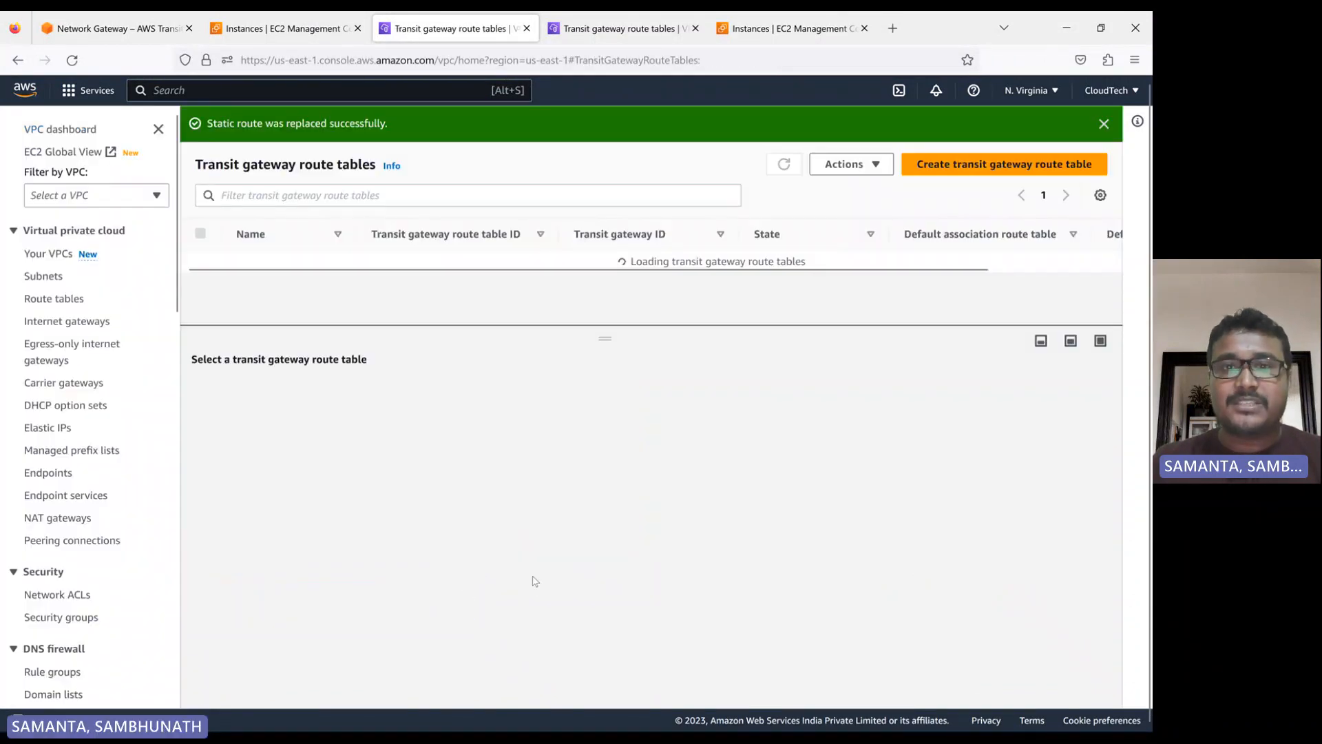
Replace the Oregon static route 10.0.0.0/26 so that it uses the peering attachment my-vpc-2-vpc-1-tgw-attm, and refresh the route table list
click(620, 34)
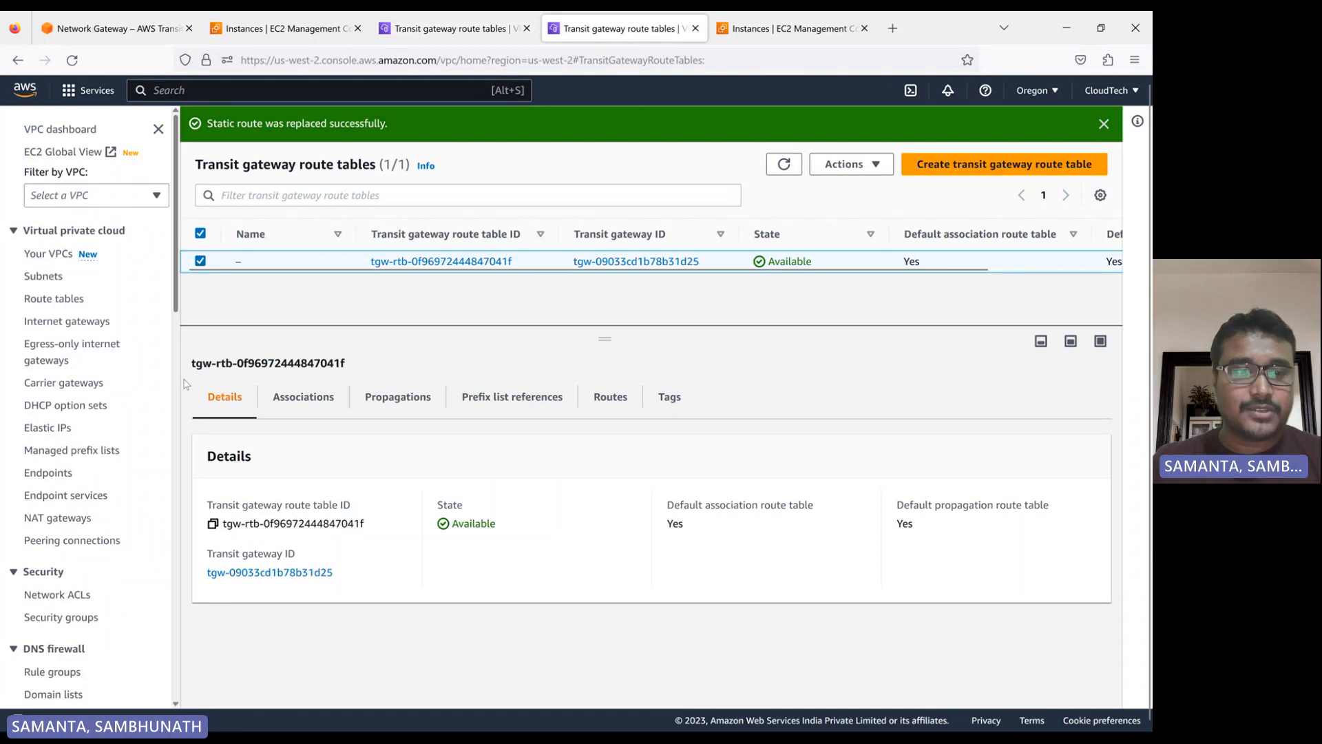
click(608, 397)
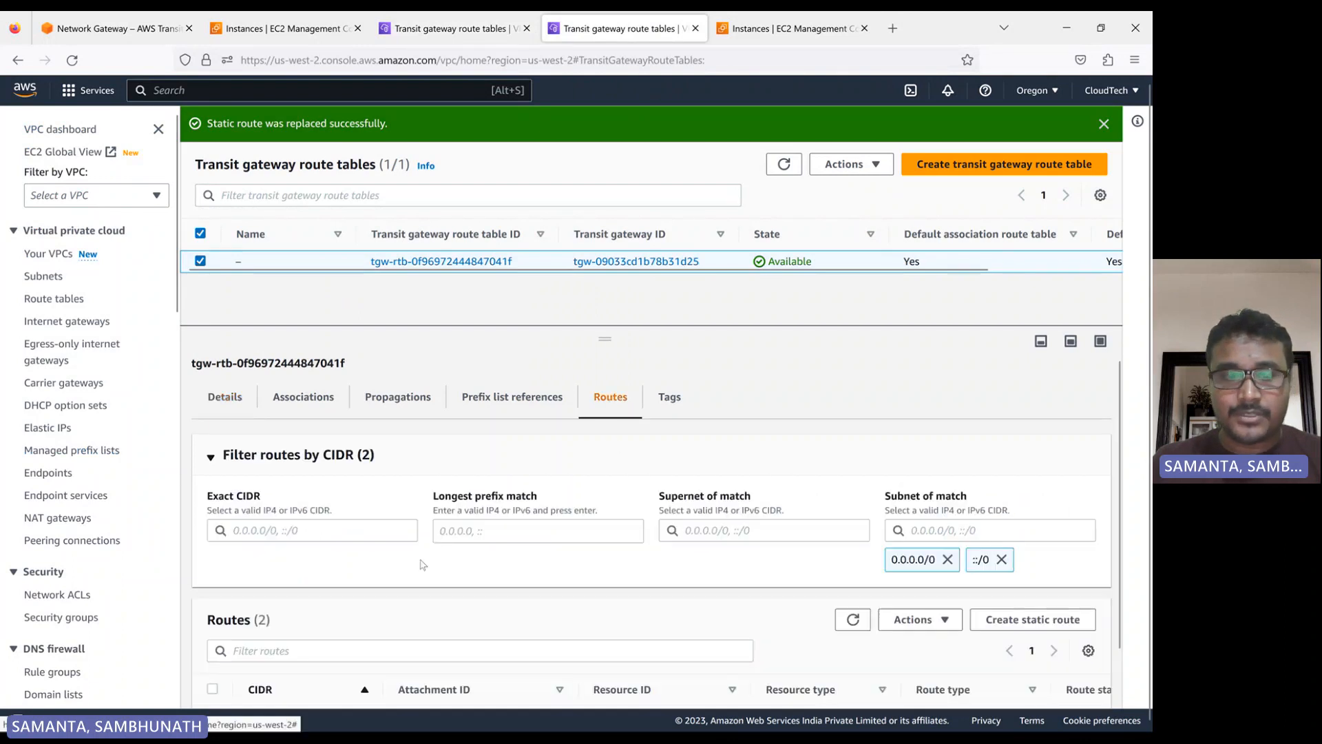
scroll(422, 572, down, 1)
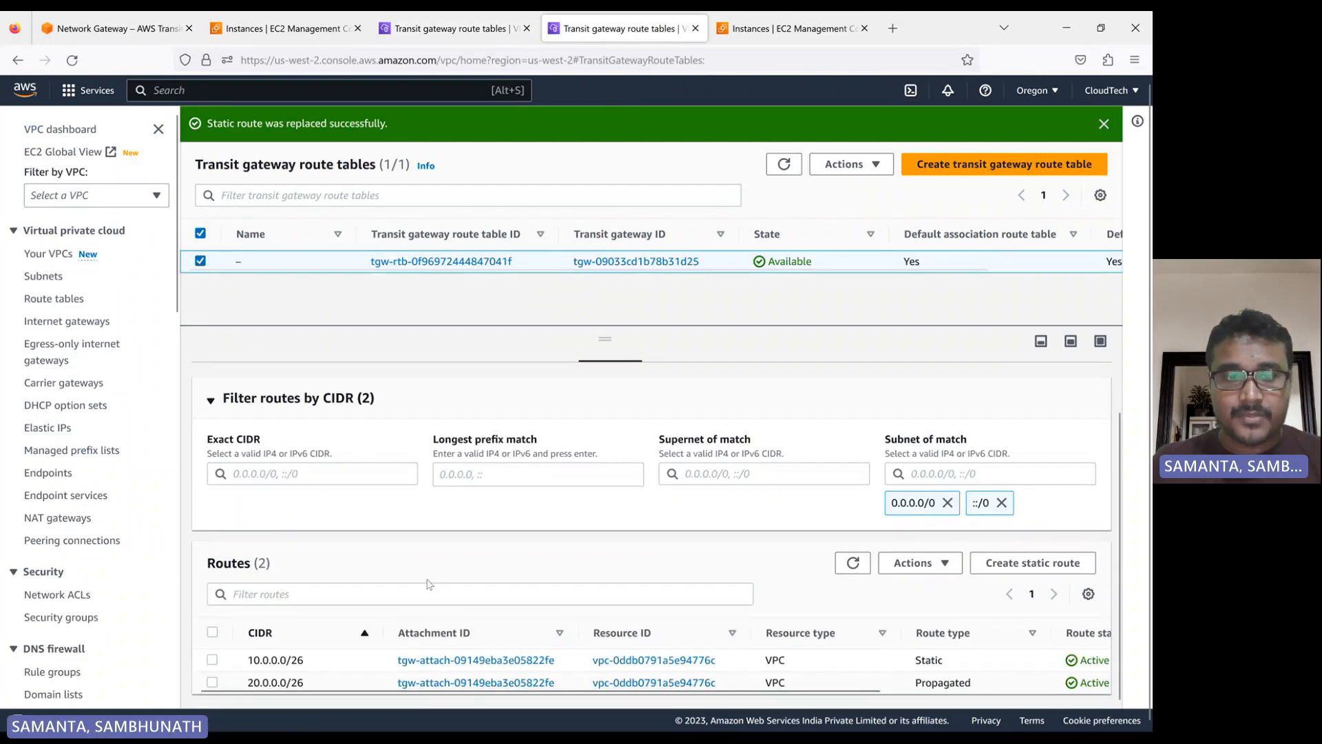
click(213, 658)
click(933, 566)
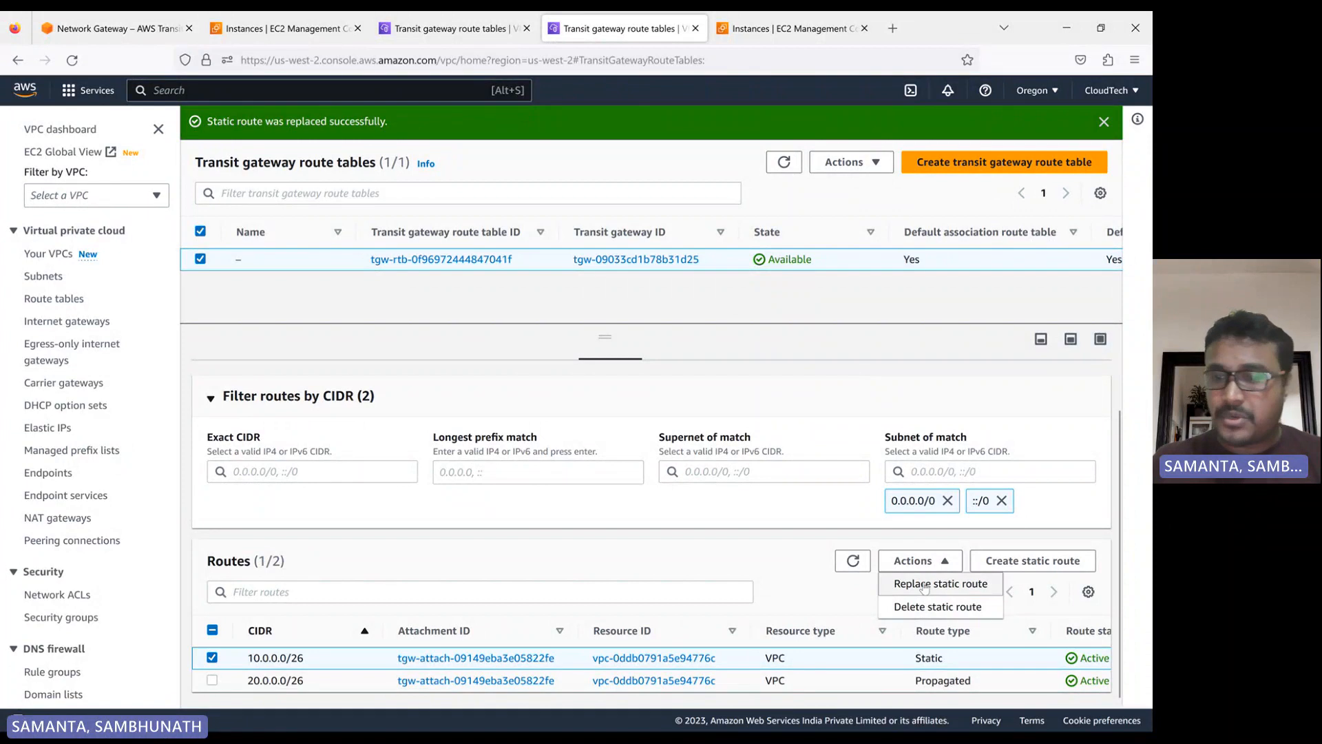
click(924, 584)
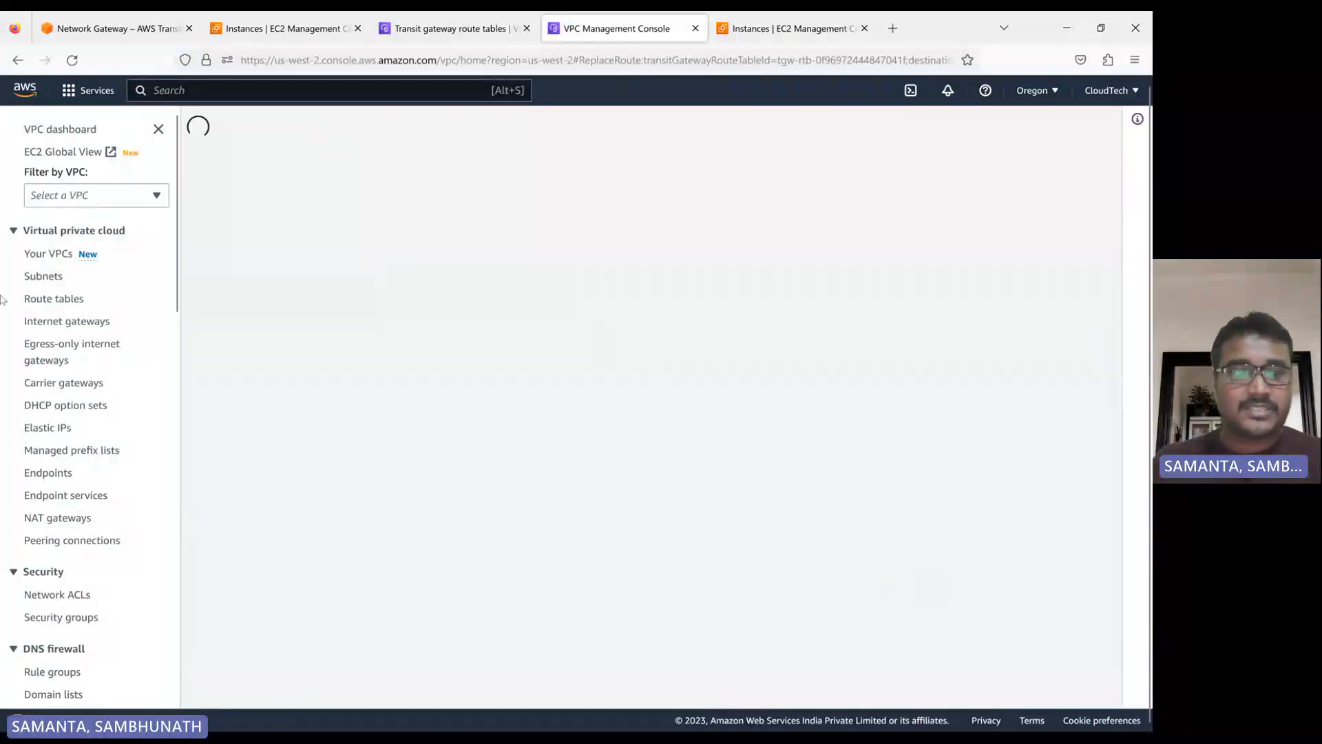
click(135, 523)
click(129, 579)
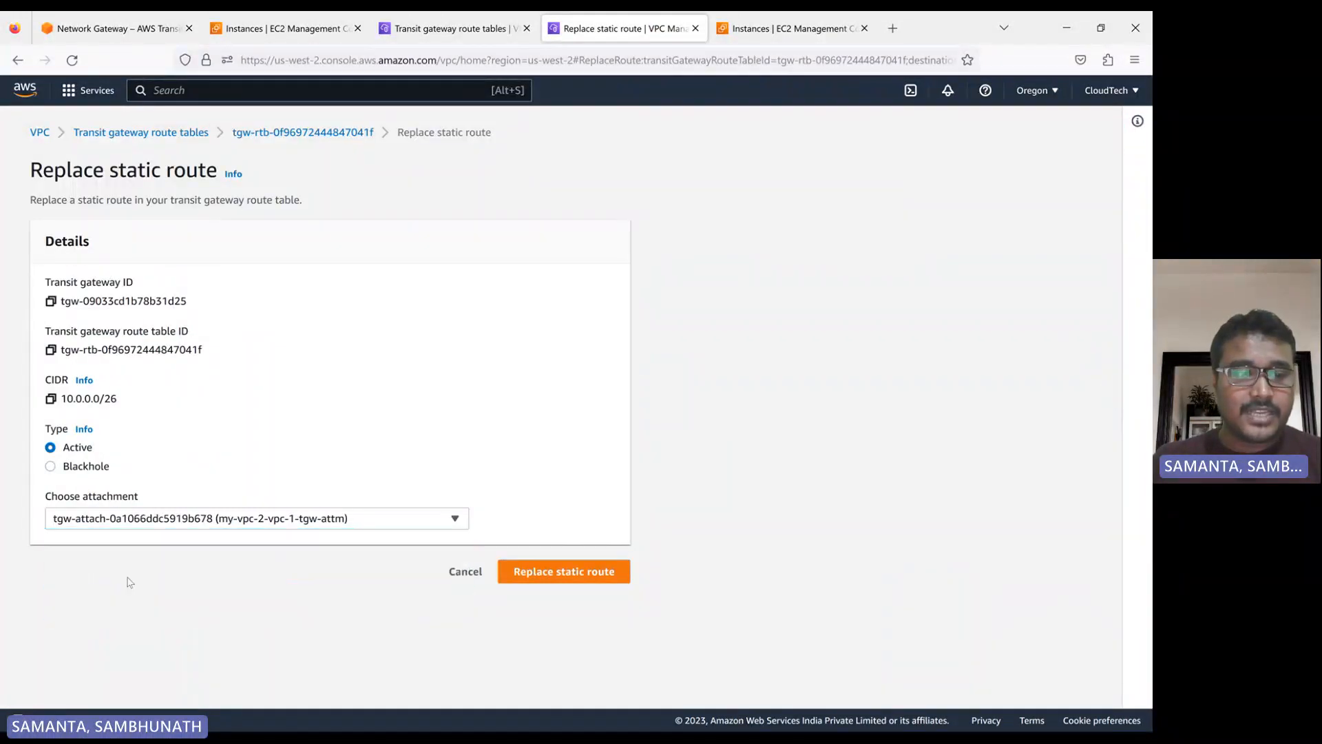
click(544, 570)
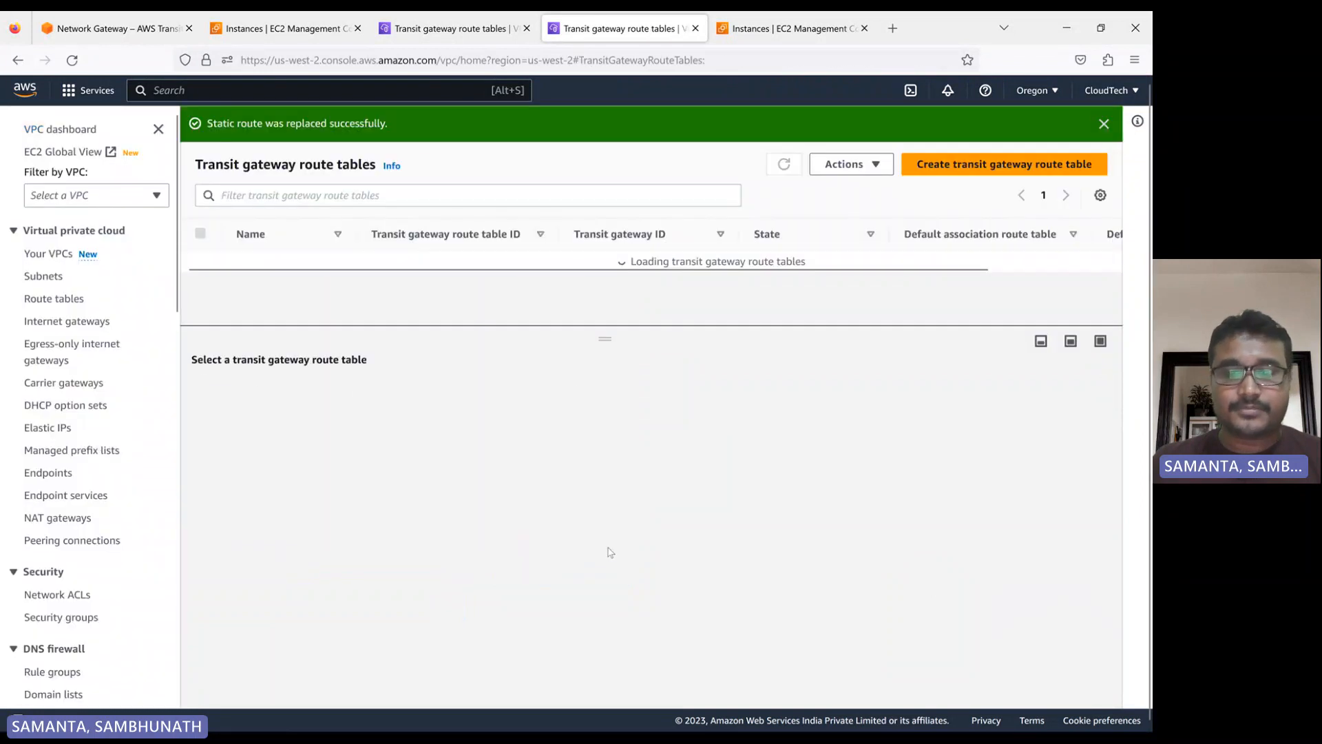
click(784, 164)
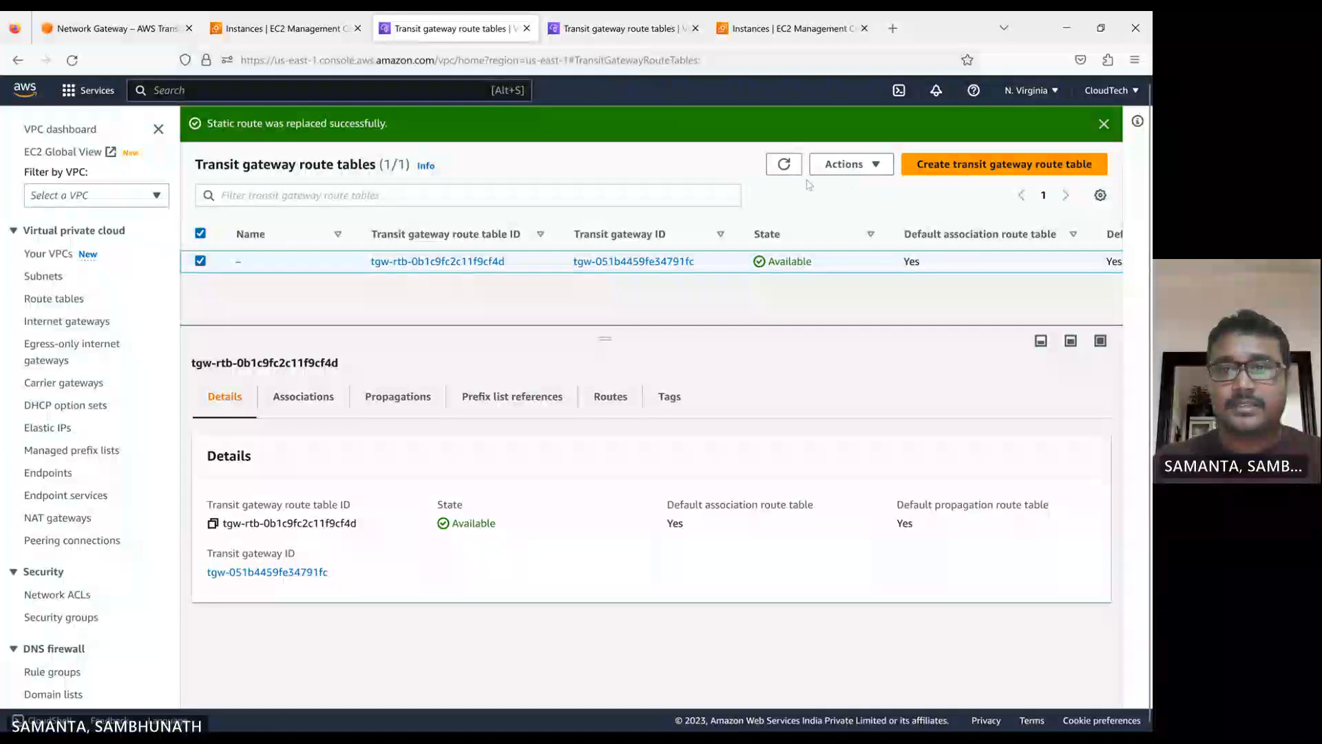
Switch back to the app session in MobaXterm, rerun the ping to 20.0.0.13, let it run until replies arrive, and stop it
mouse_move(705, 723)
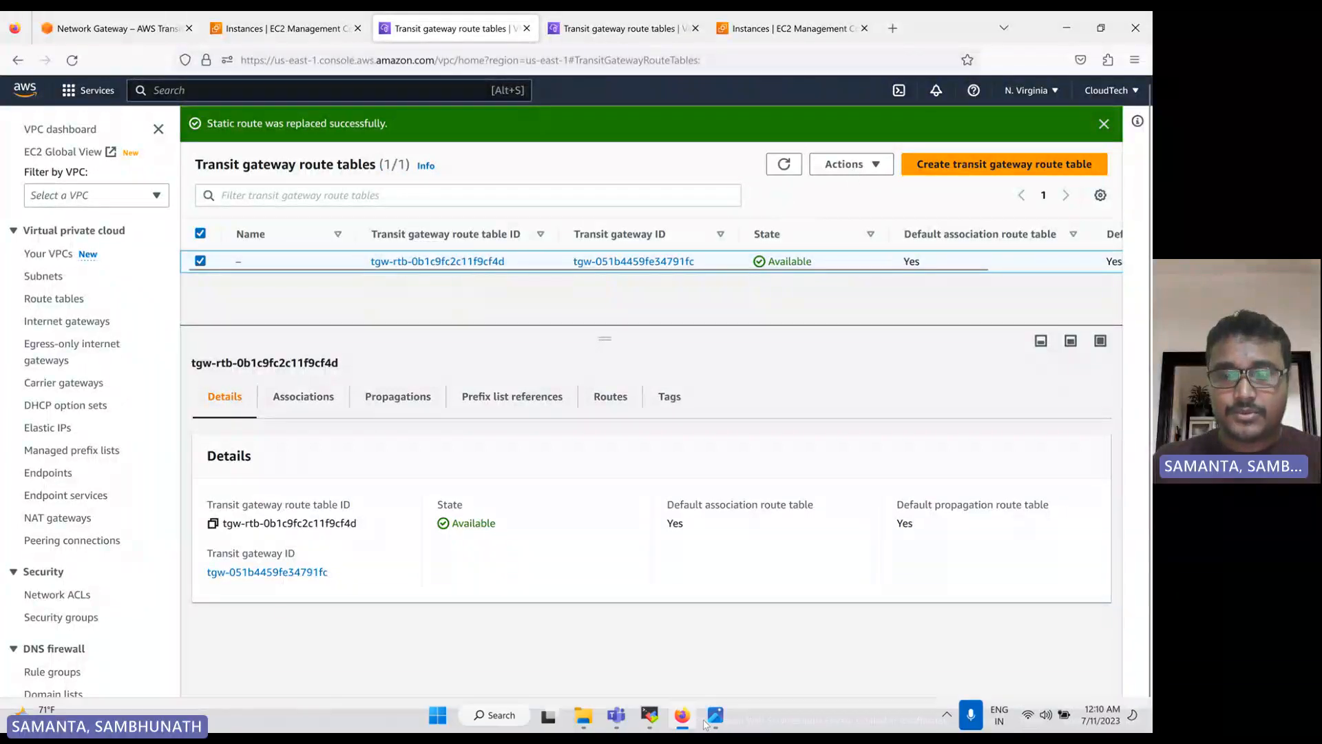
click(649, 716)
key(Return)
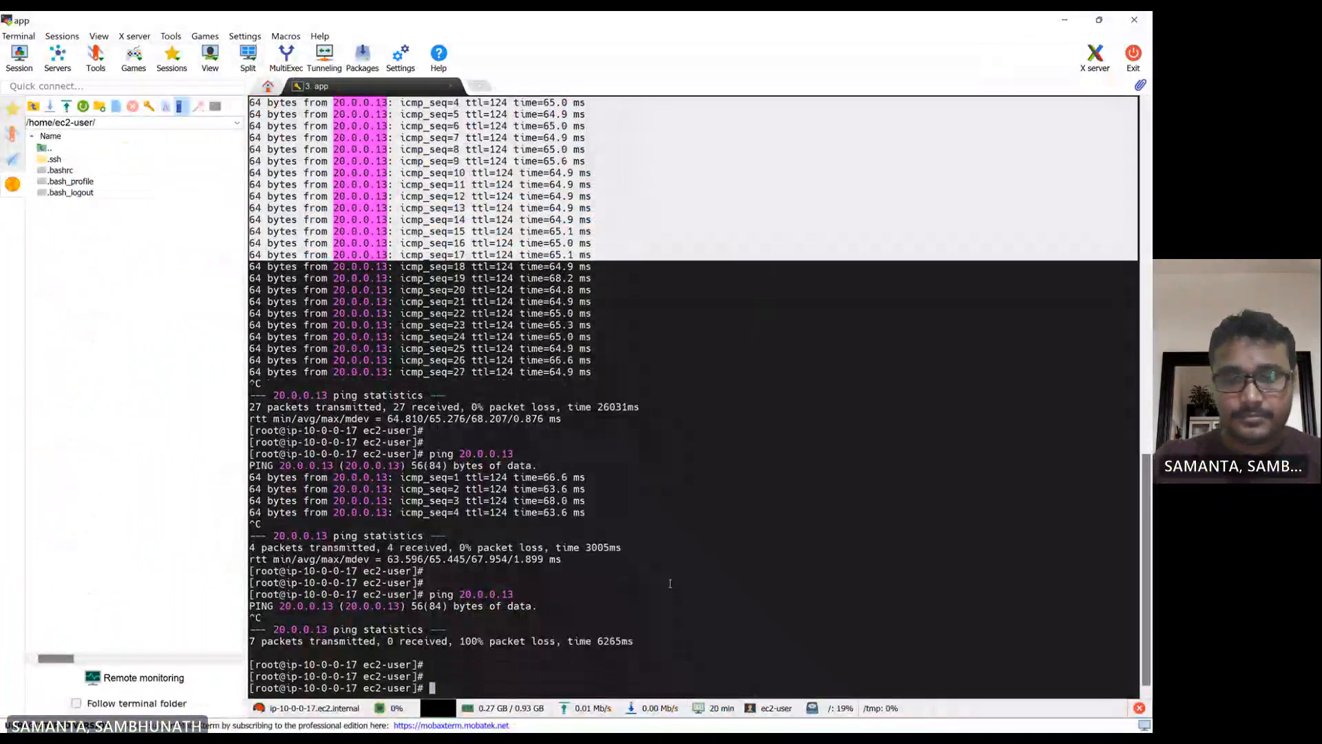
key(Up)
key(Return)
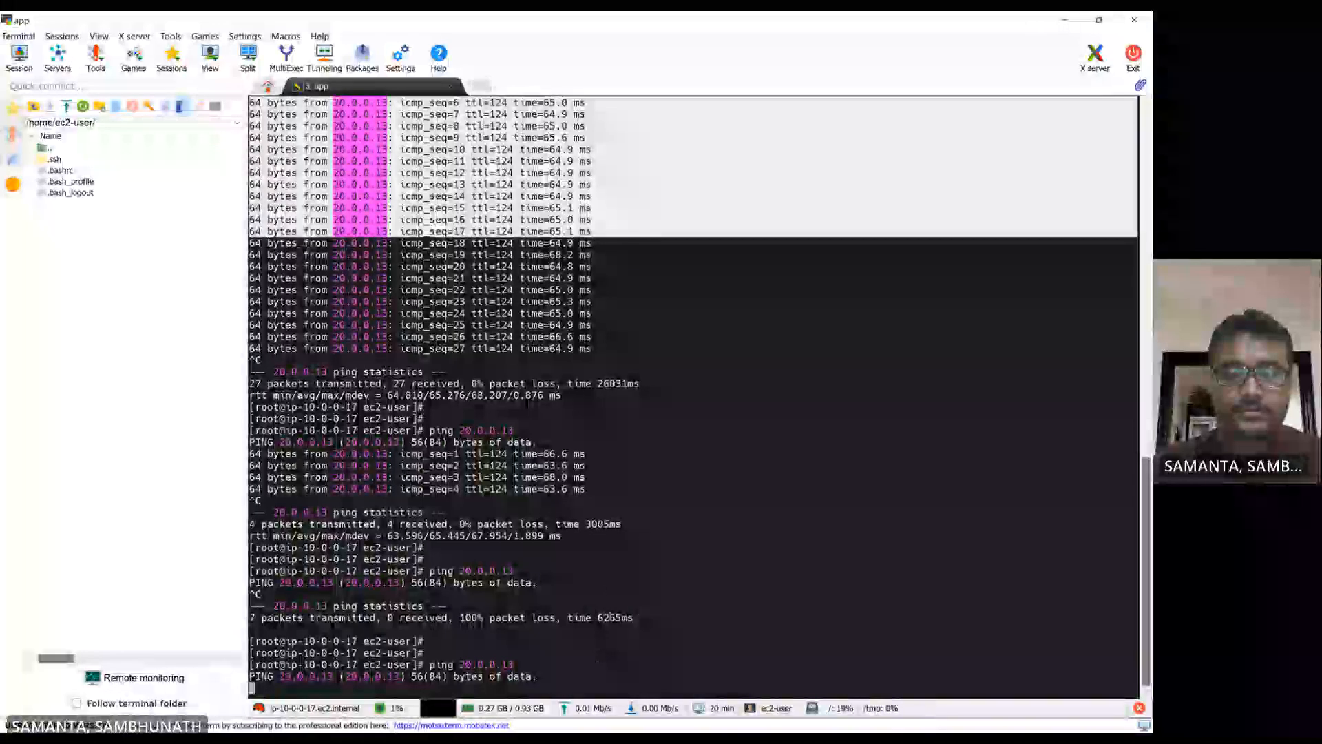
click(607, 589)
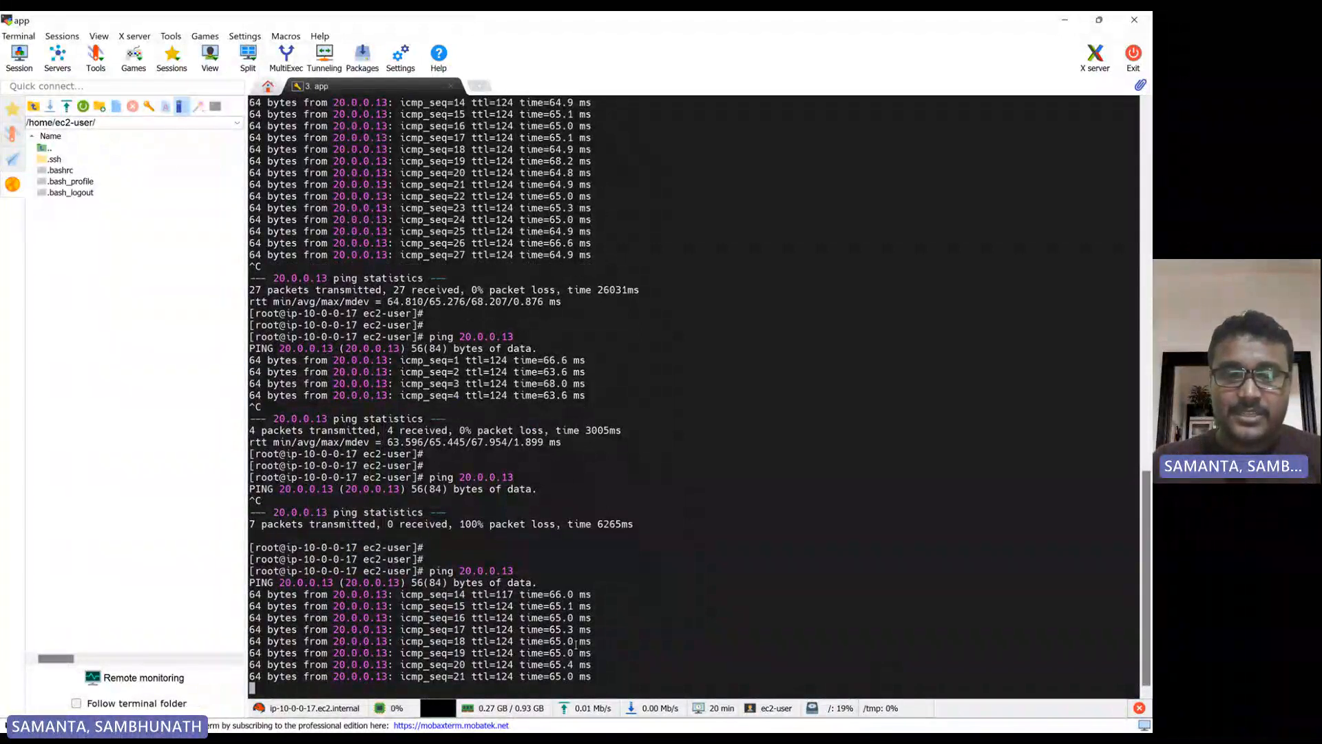
key(ctrl+c)
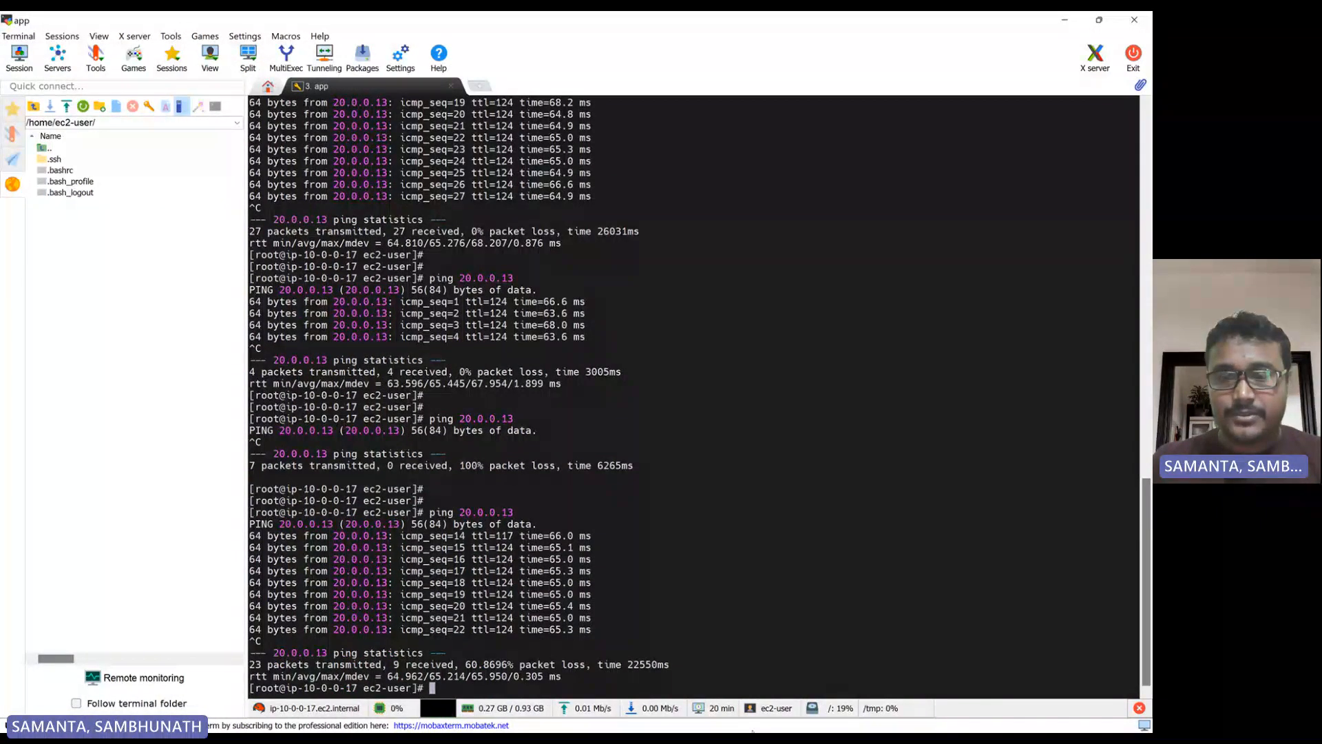
Switch to the image viewer showing the architecture diagram transit-gateways-2.png
mouse_move(753, 731)
click(716, 719)
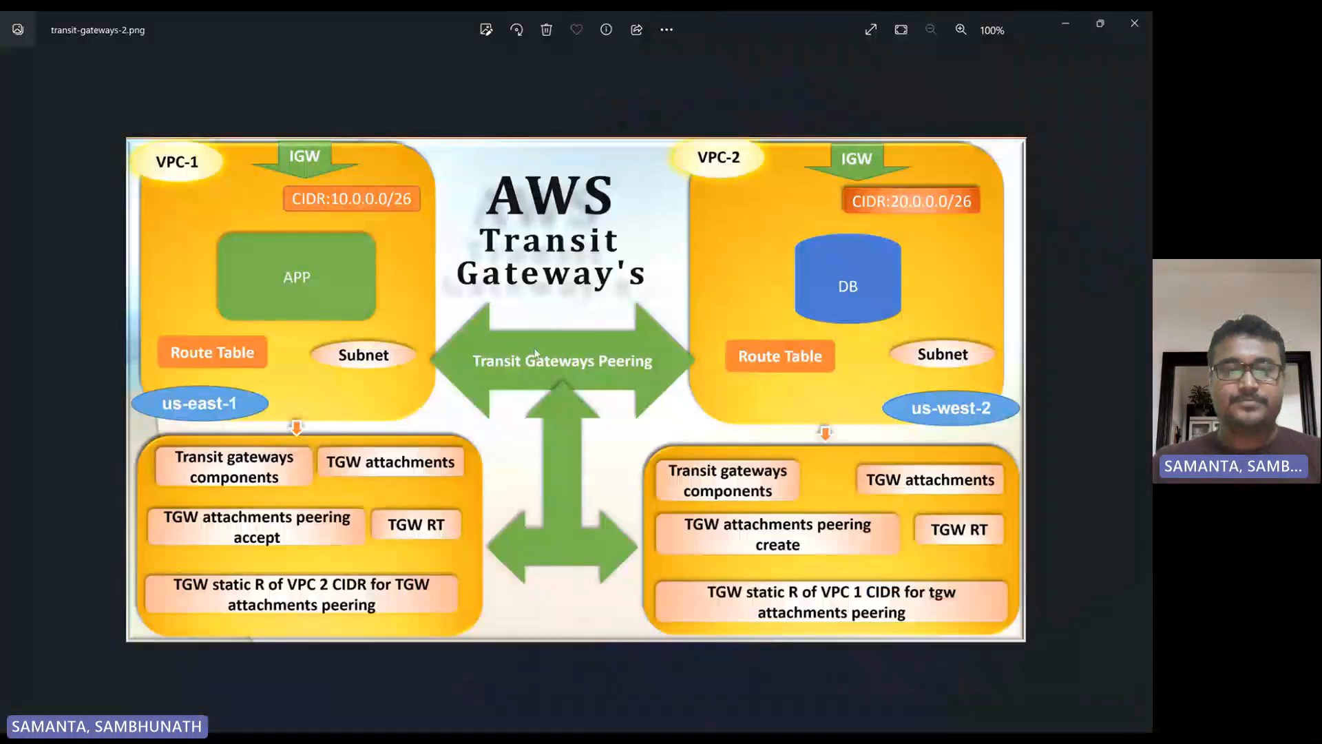